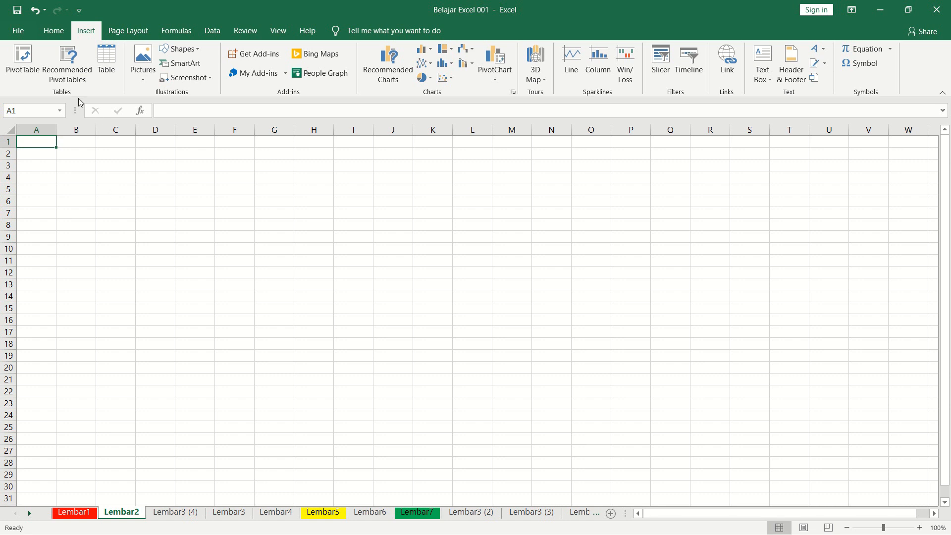
click(59, 28)
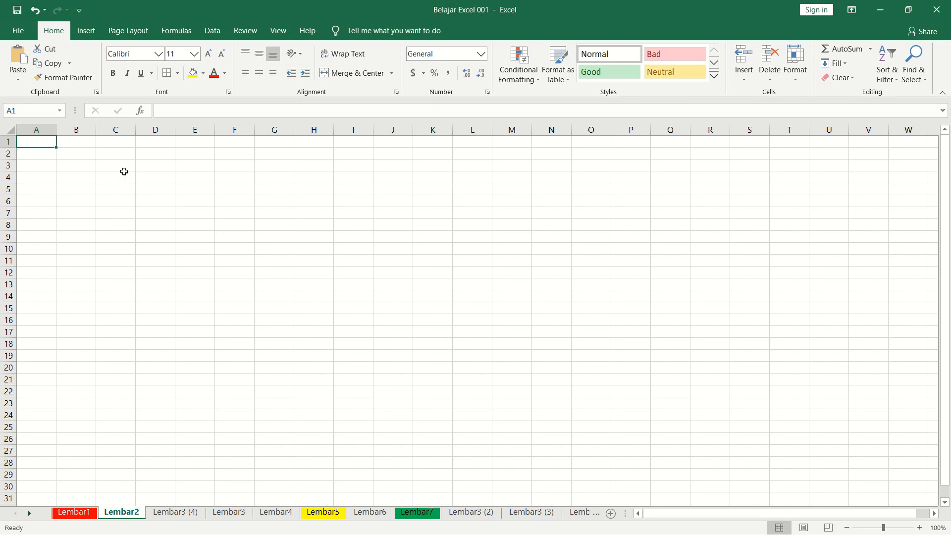
click(84, 153)
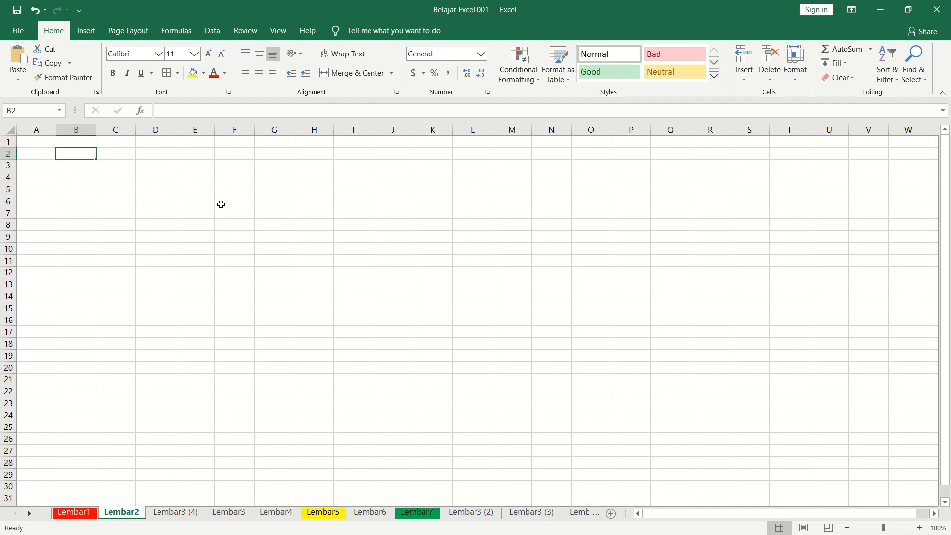
click(34, 141)
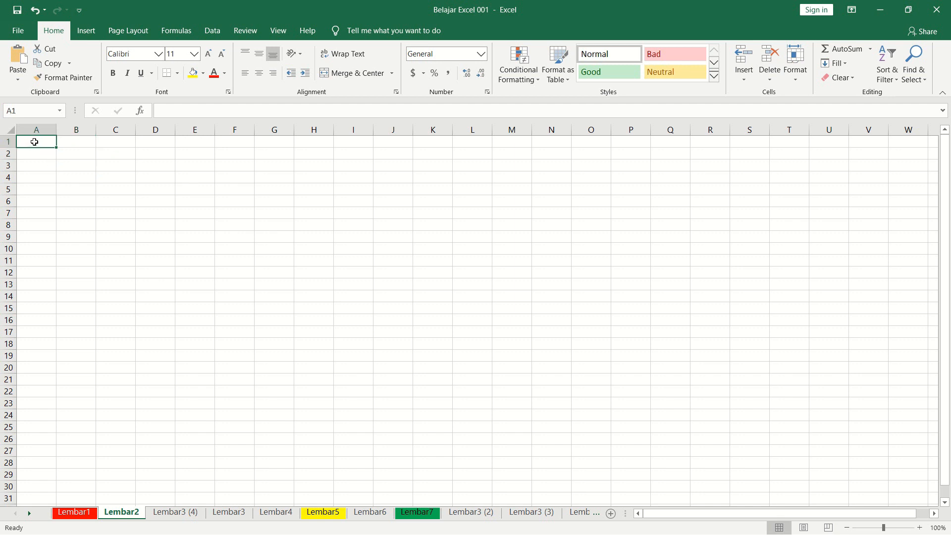
click(72, 152)
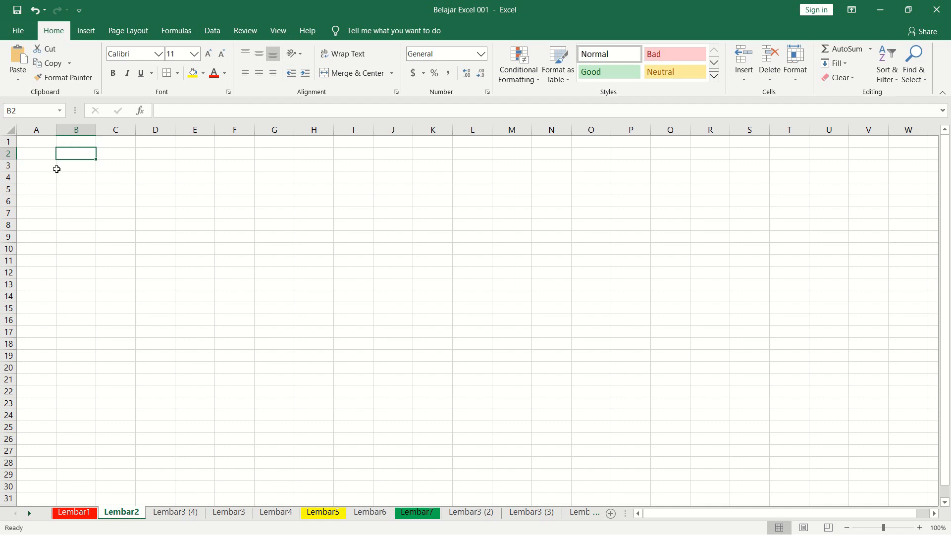
click(71, 143)
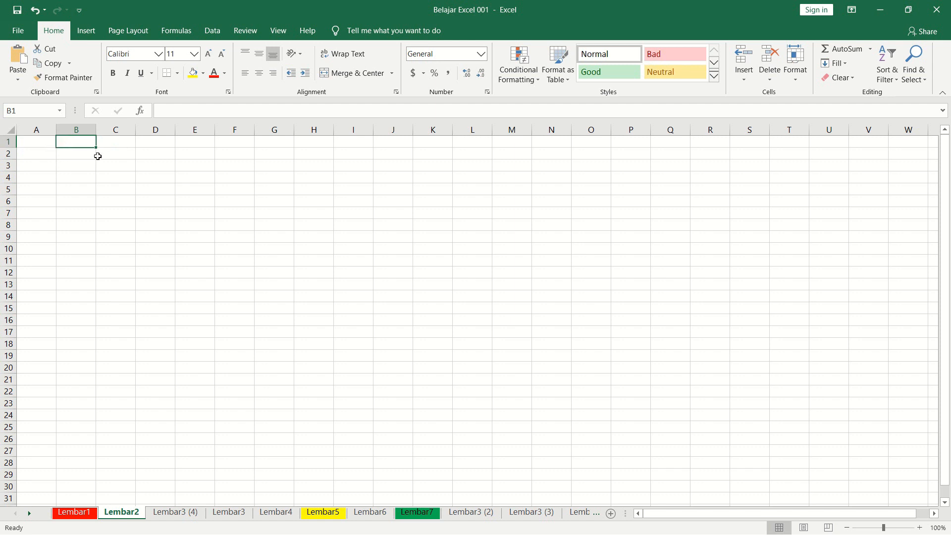
click(30, 140)
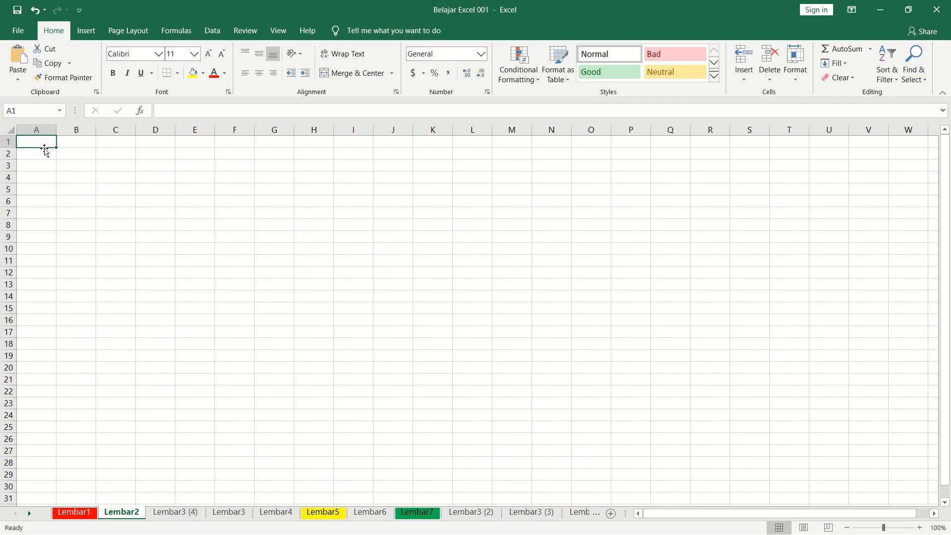
Enter the title DATA SISWA SMP LAMAHOLOT 1 in cell B2.
click(69, 153)
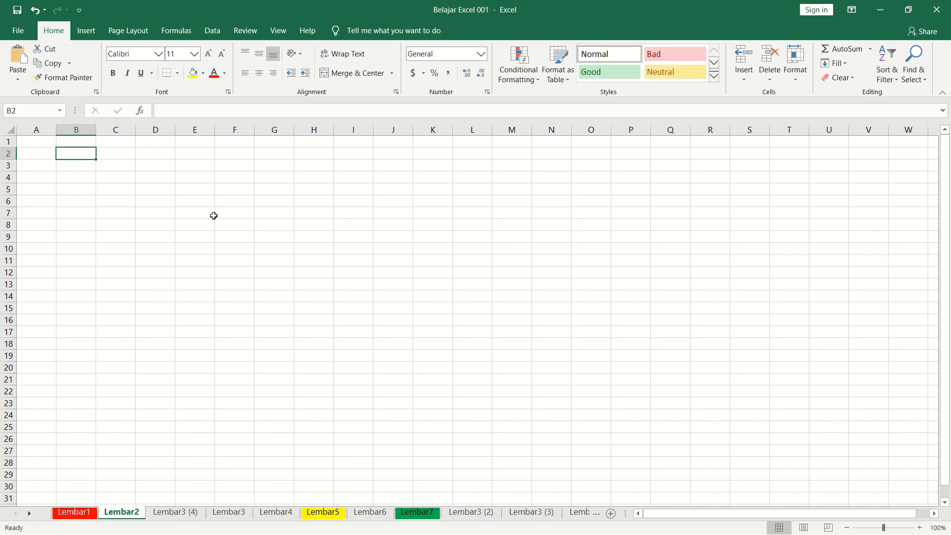
text(DATA SIS)
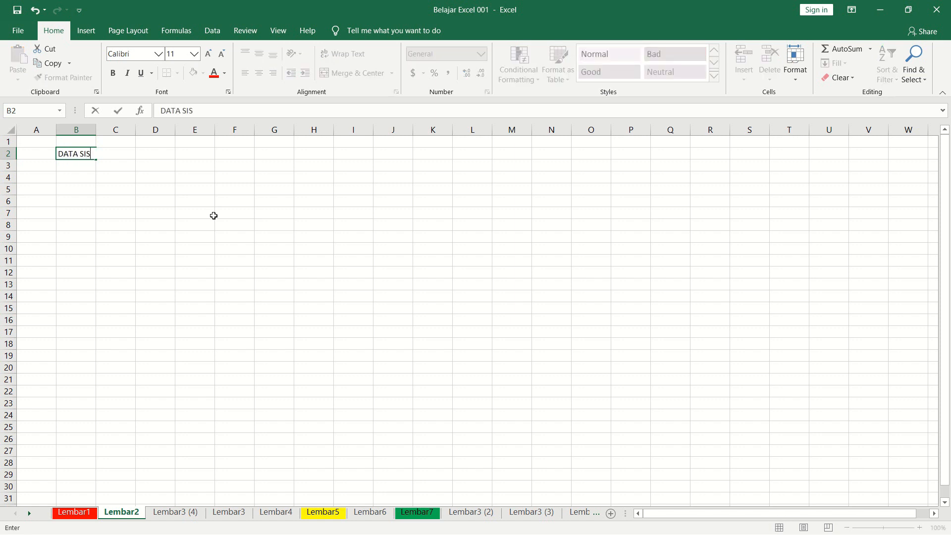
text(WA SMP LAMA)
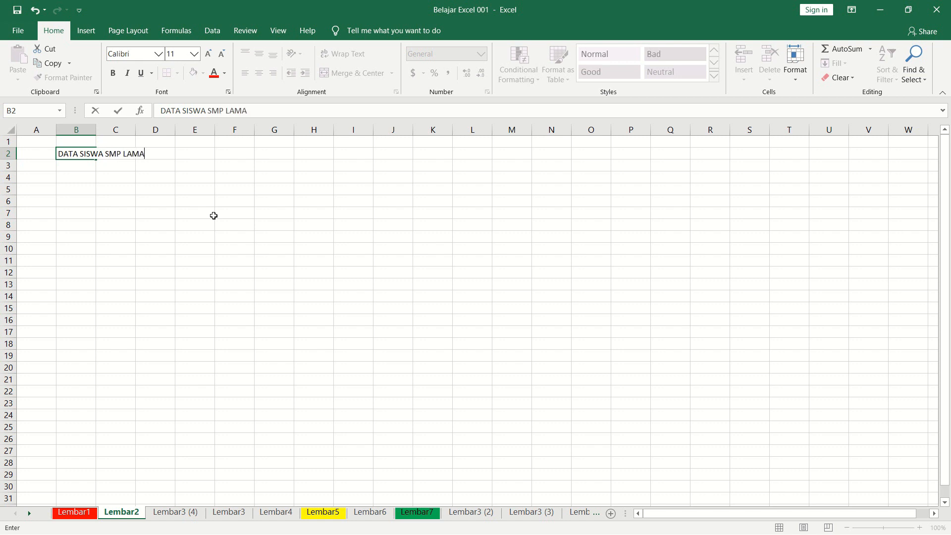
text(HOLOT 1)
key(Return)
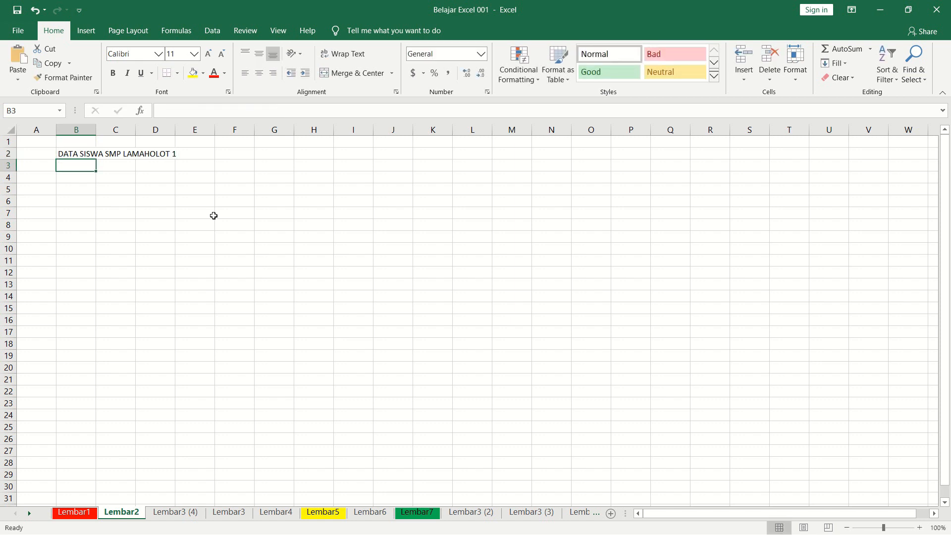
Clear the title text from cell B2.
key(Up)
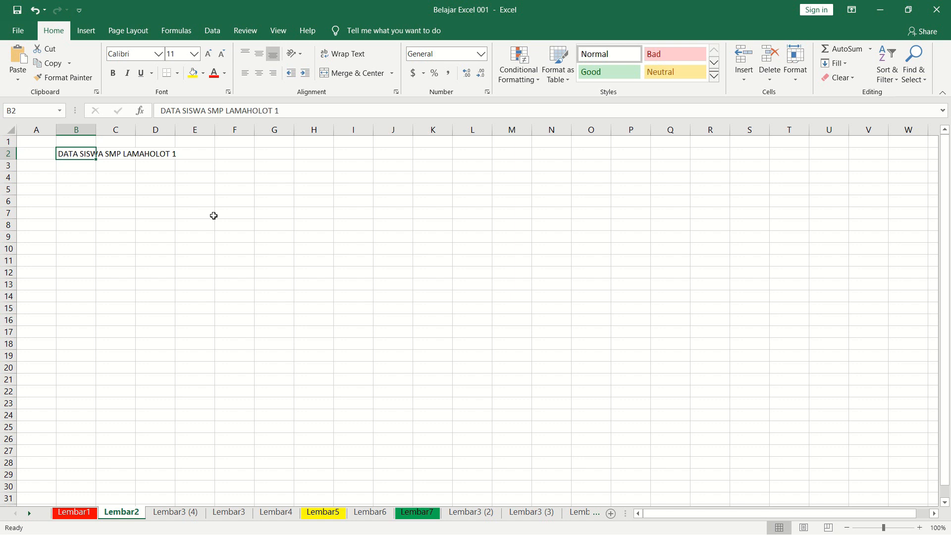
key(Down)
key(Down)
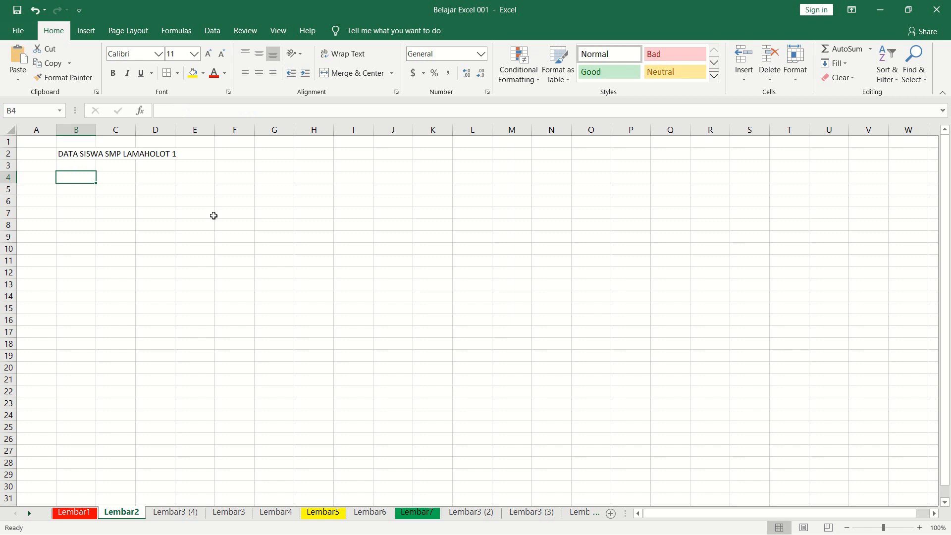
click(67, 155)
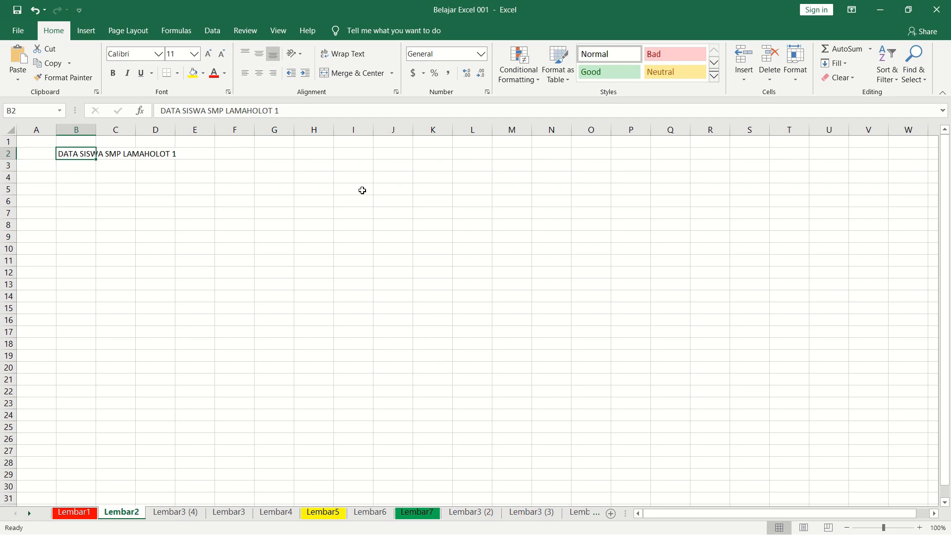
key(Delete)
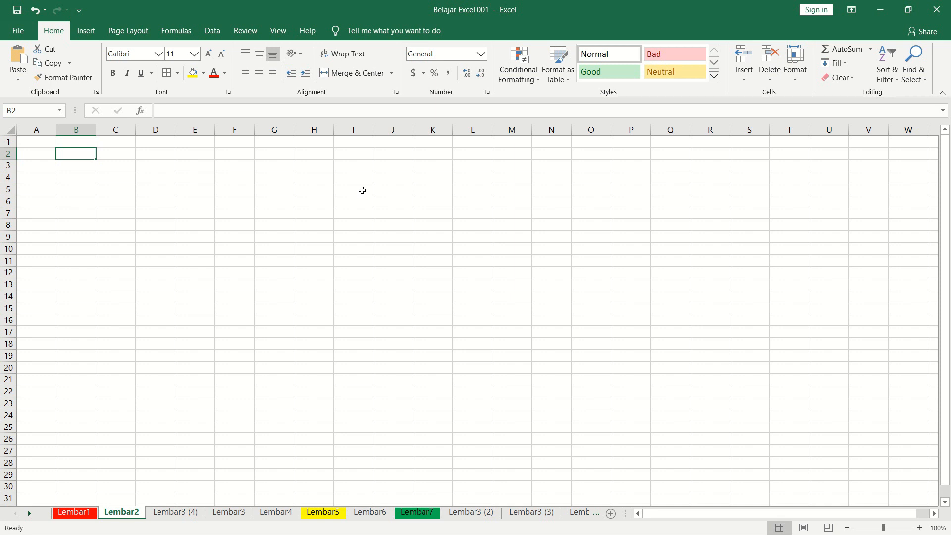
Enter the title DATA SISWA SMA LAMAHOLOT 1 in cell B2 of the Lembar2 sheet.
click(331, 209)
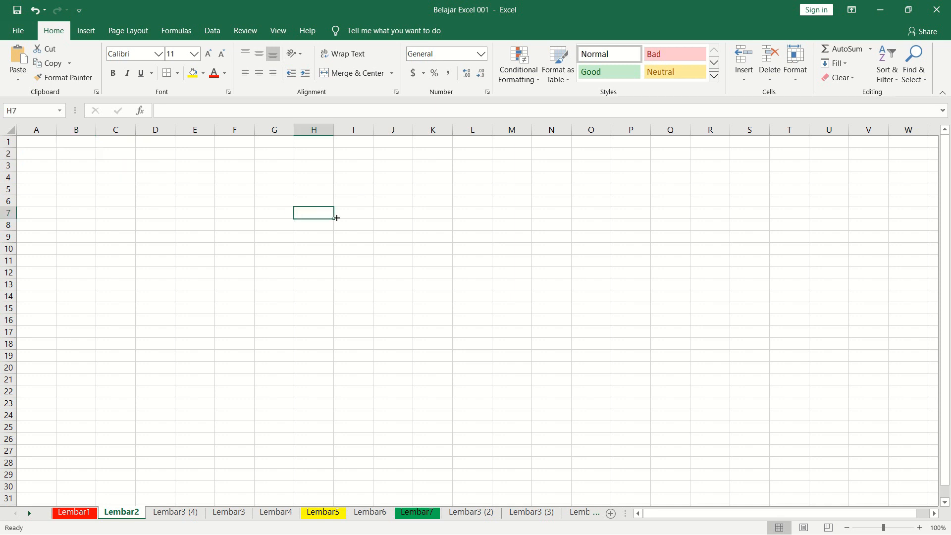
key(Left)
key(Left)
key(Left)
key(Left)
key(Left)
key(Left)
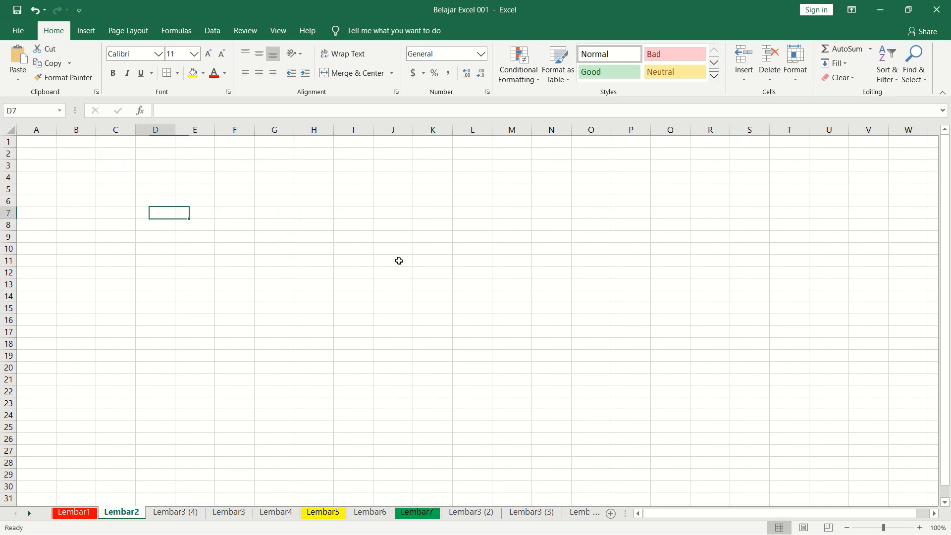
key(Up)
key(Up)
key(Up)
key(Up)
key(Up)
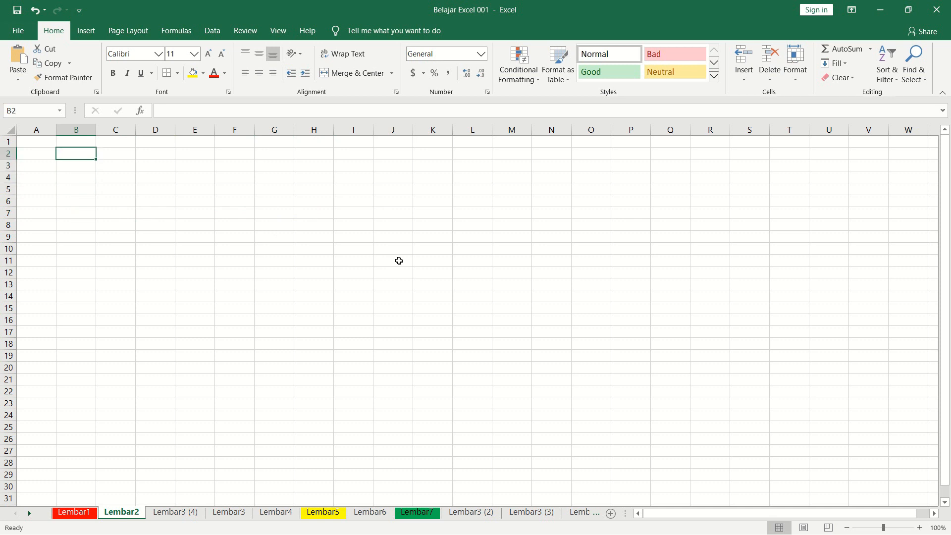
text(DATA SISWA)
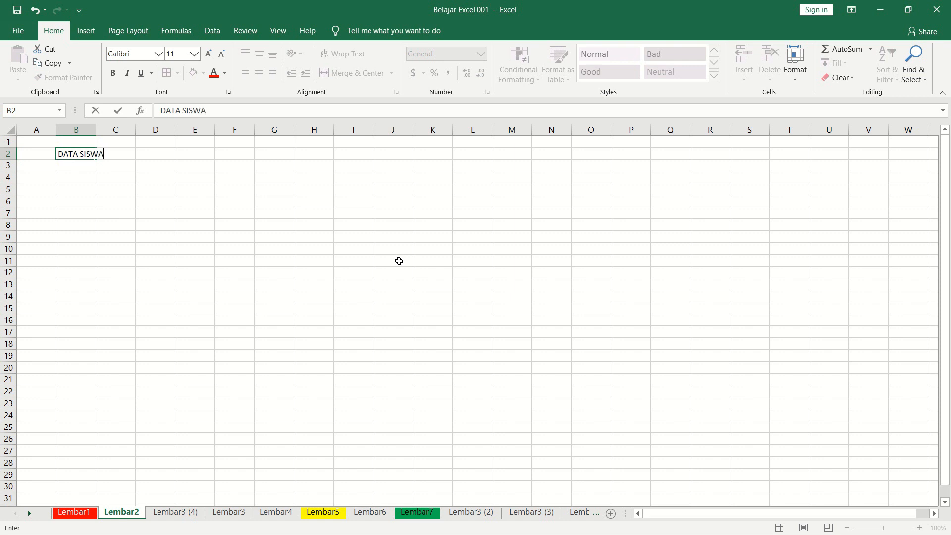
text( LAMAHOLOT 1)
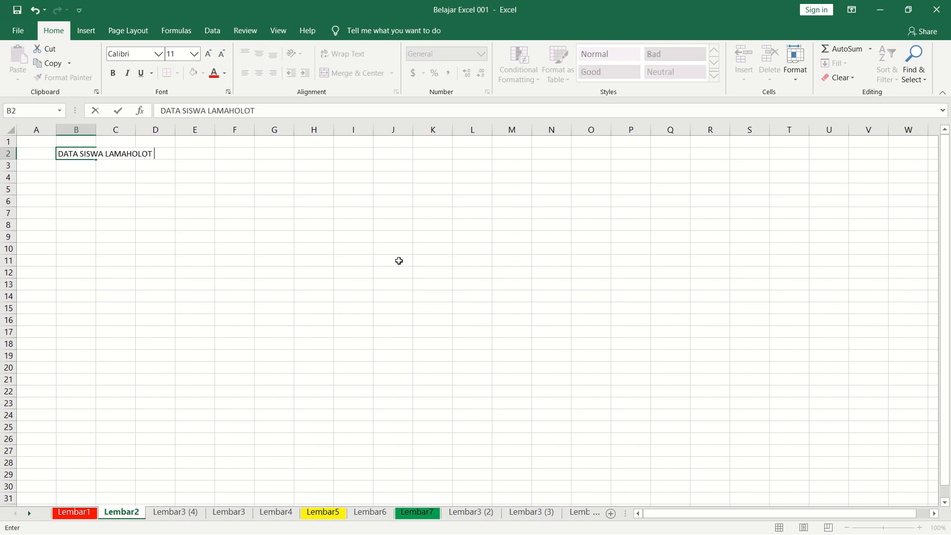
key(BackSpace)
key(BackSpace)
key(BackSpace)
key(BackSpace)
key(BackSpace)
key(BackSpace)
key(BackSpace)
key(BackSpace)
key(BackSpace)
text(SMA LAM)
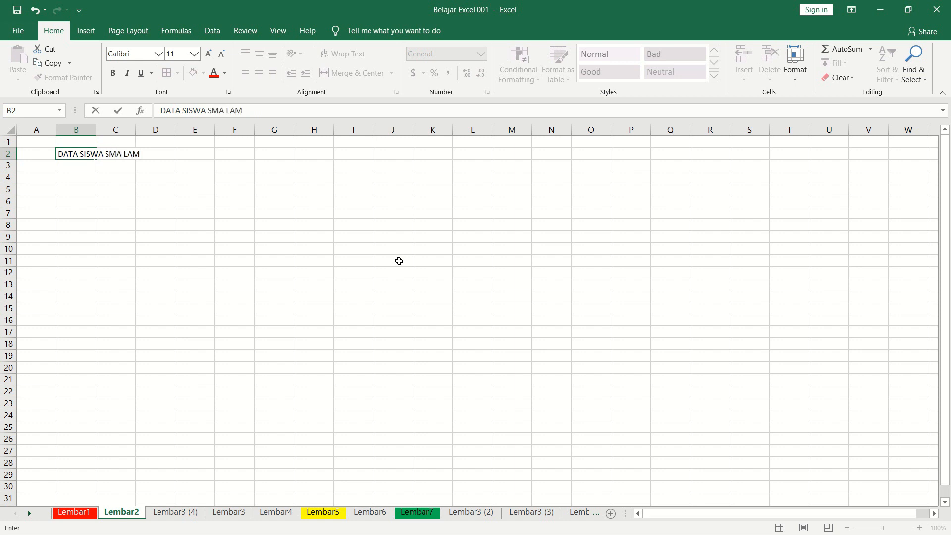
text(AHOLOT 1)
key(Return)
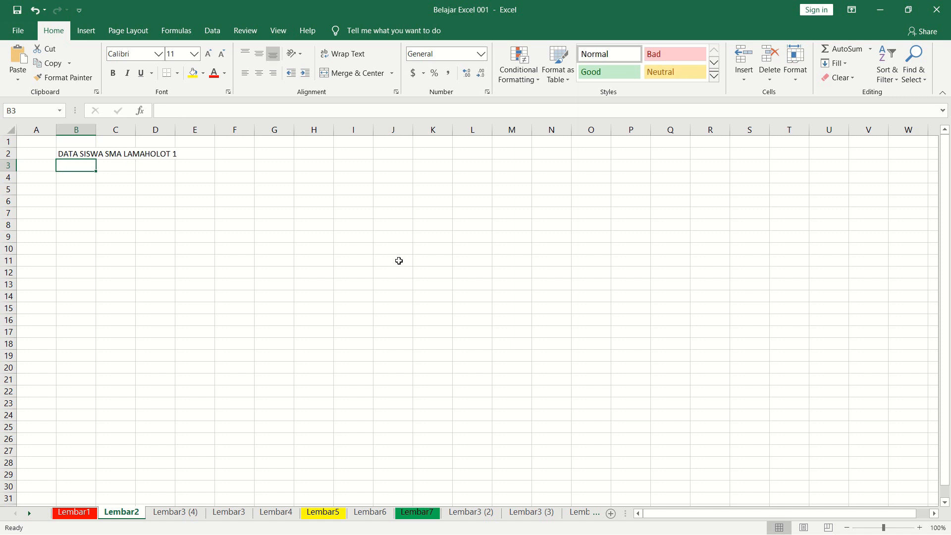
key(Up)
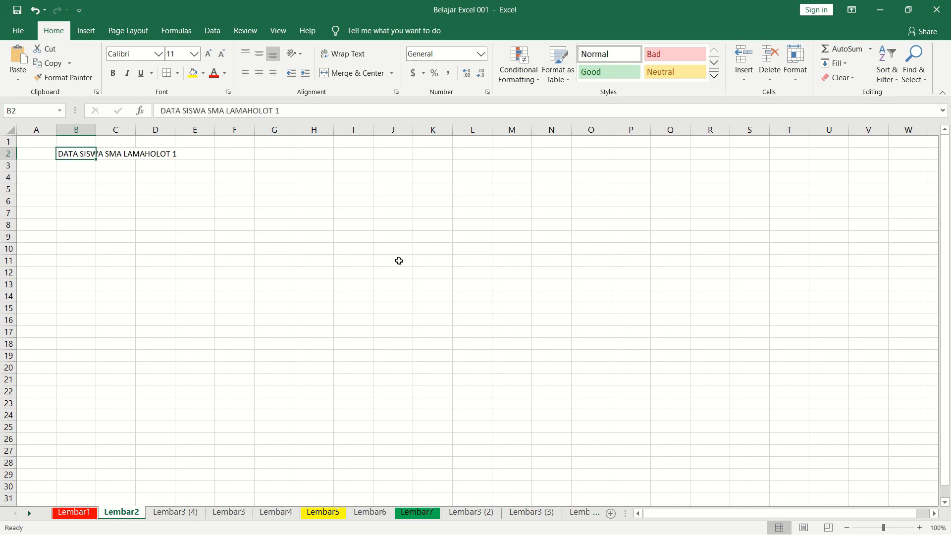
key(Down)
key(Down)
key(Down)
key(Up)
key(Up)
key(Up)
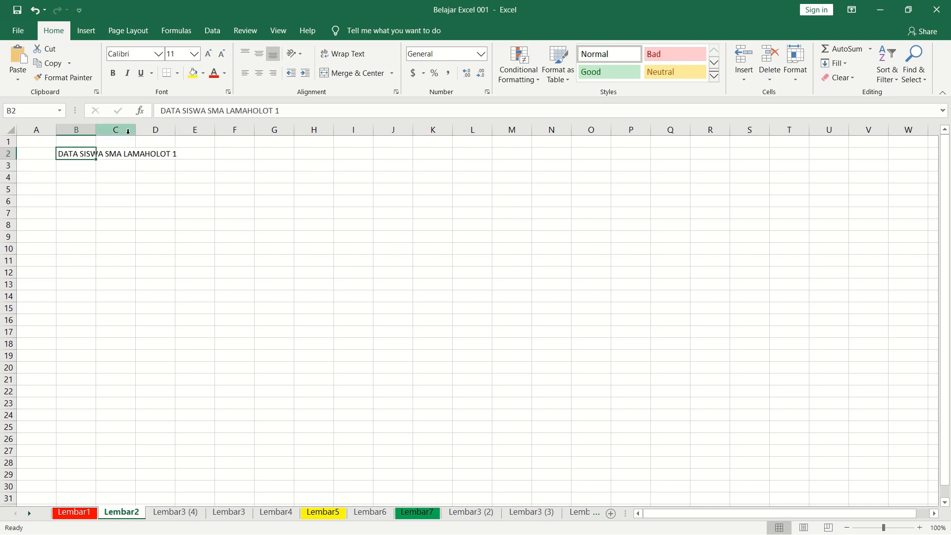
Try writing a long line of random filler text in cell B3 and discard the entry.
key(Down)
text(KDFLJG DKLF)
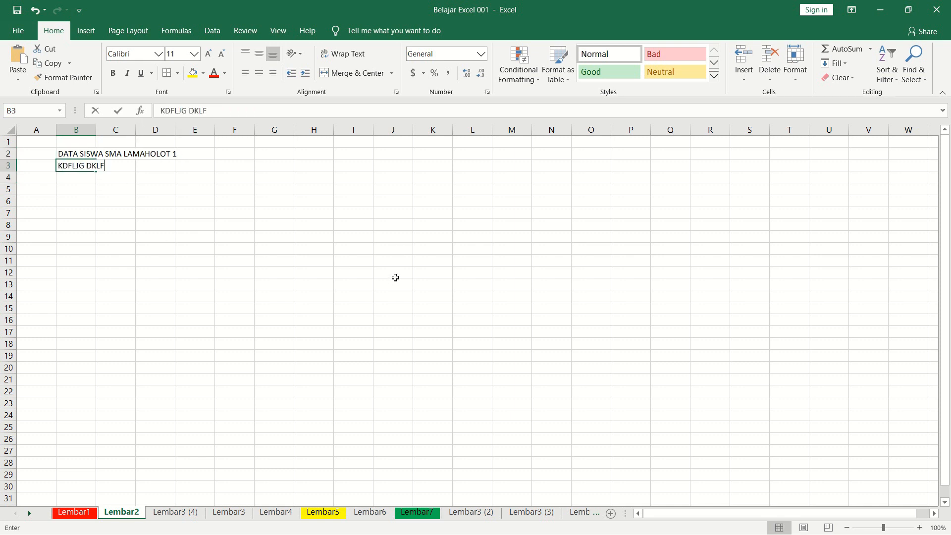
text( G;DF ;GK DJF;GJ ;D)
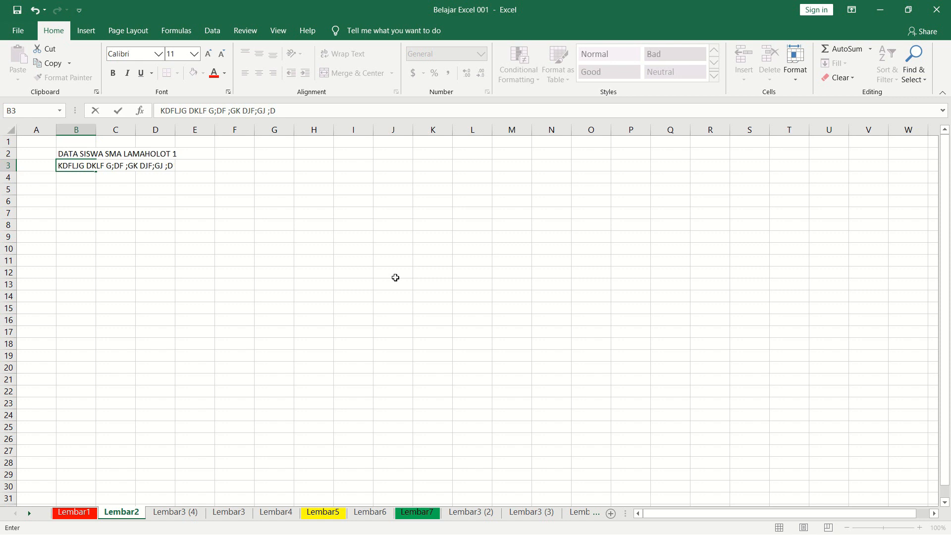
text(KSDF GKJSDH GJSKLDH GSLD GJHSD GLK)
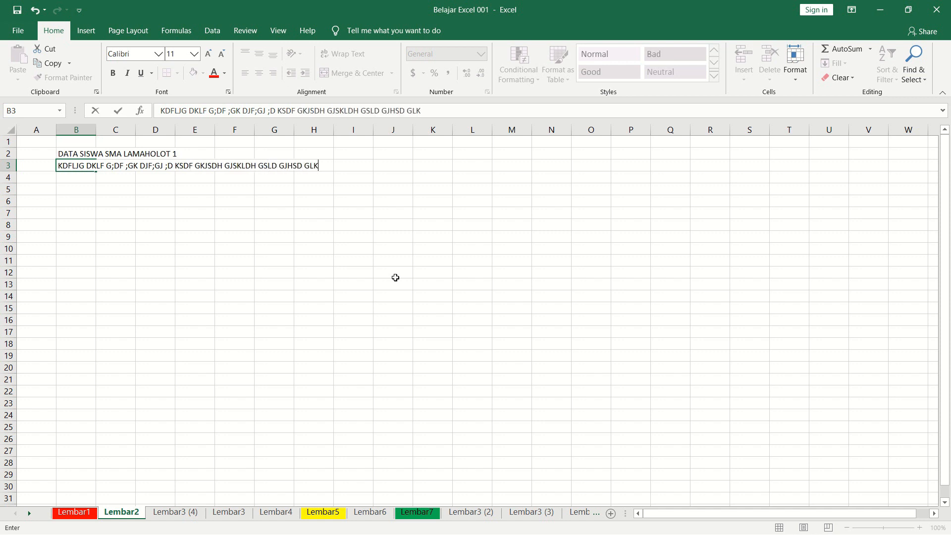
text(SD FGLSD HFGLD SFGDKS HGLDS JG FSDHJLG HDSL)
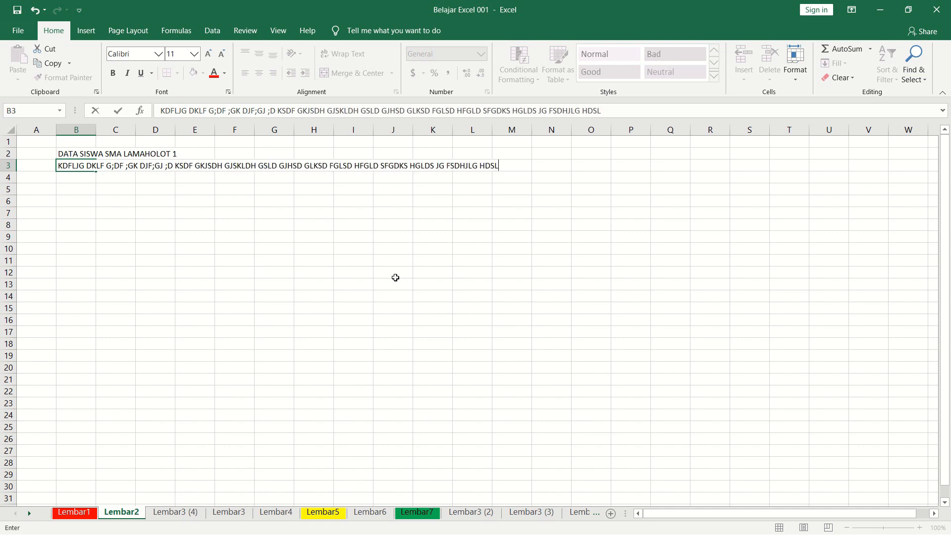
text(JG HDSJLKH GLSD)
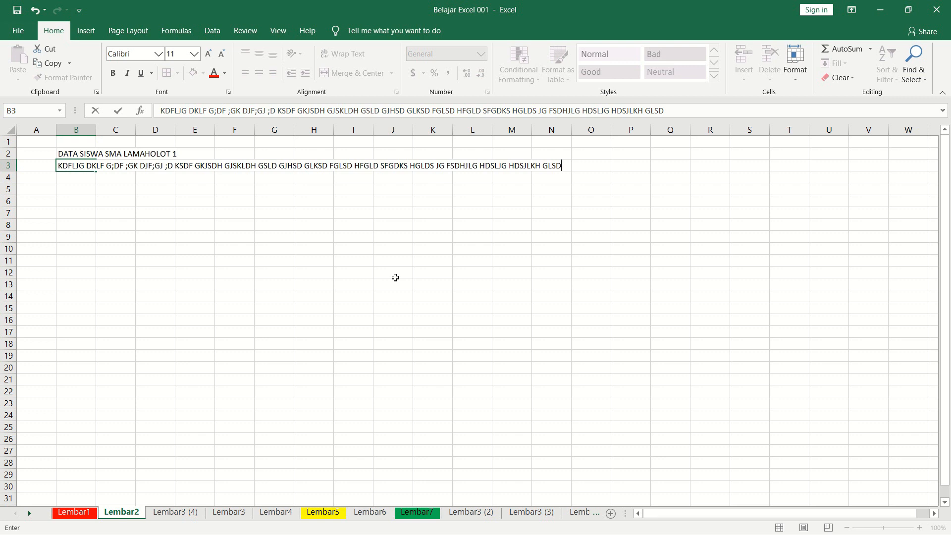
text(DJF GHKJD)
key(Escape)
Enter the filler text DFSLJGHSD LGH LSDG HLSDH in cell B3 and clear the cell again.
text(DFSLJGHSD LGH LSDG HLSDH)
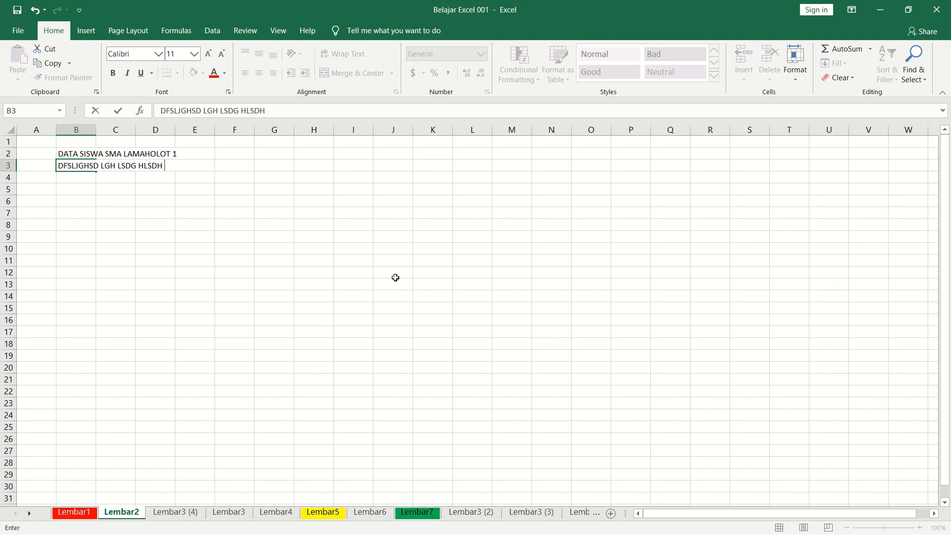
key(Return)
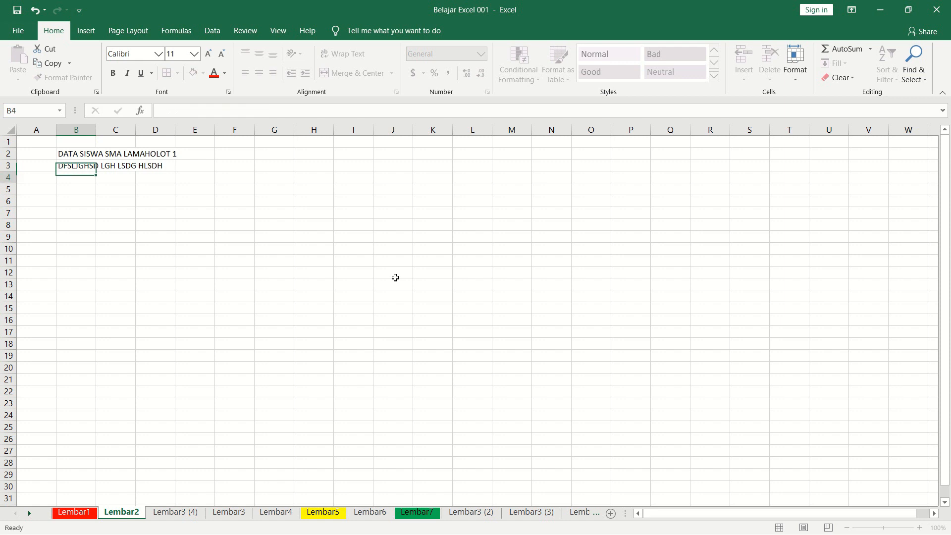
key(Up)
key(Delete)
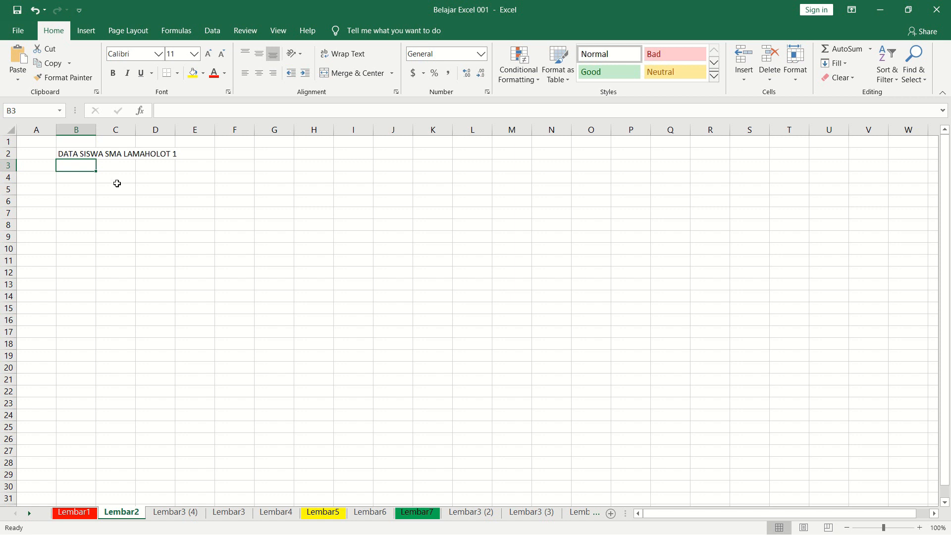
Enter the column header No. Urut in cell B4.
click(87, 178)
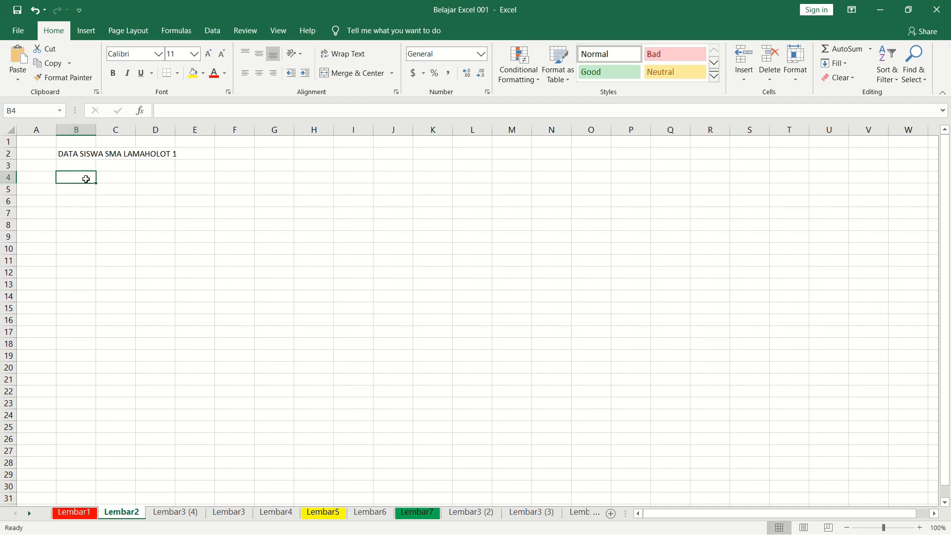
text(nO)
key(Escape)
text(nO. )
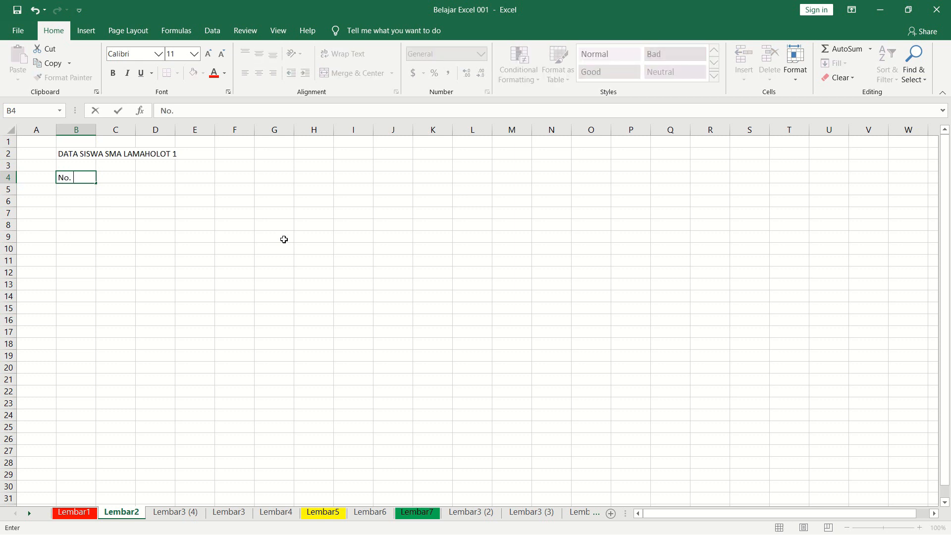
text(Urut)
key(Tab)
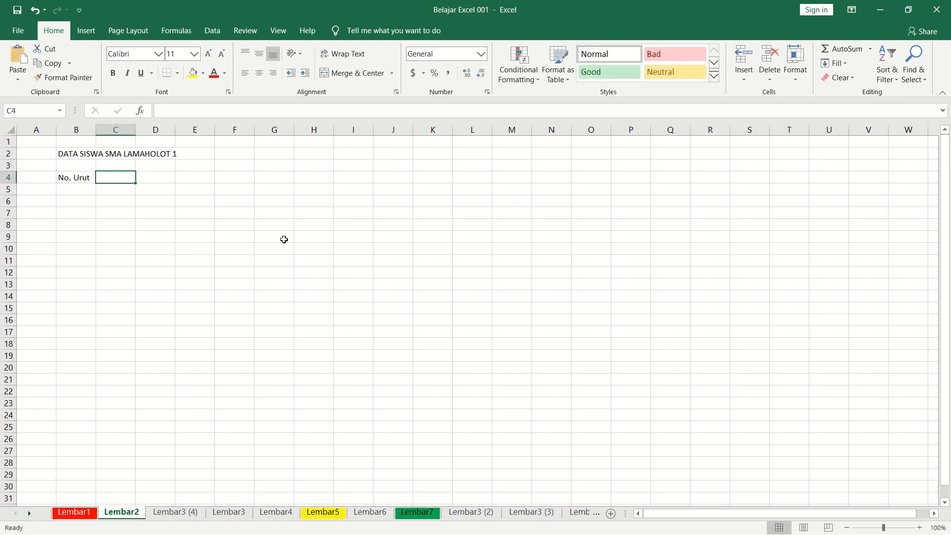
Enter the column headers Nama Siswa, Tempat Tanggal Lahir and Alamat in cells C4 to E4.
text(Nama Siswa)
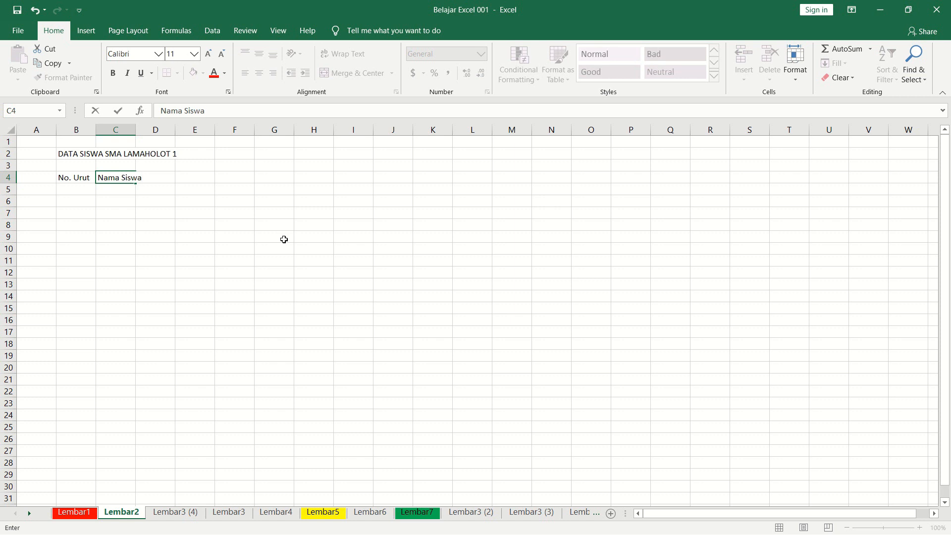
key(Tab)
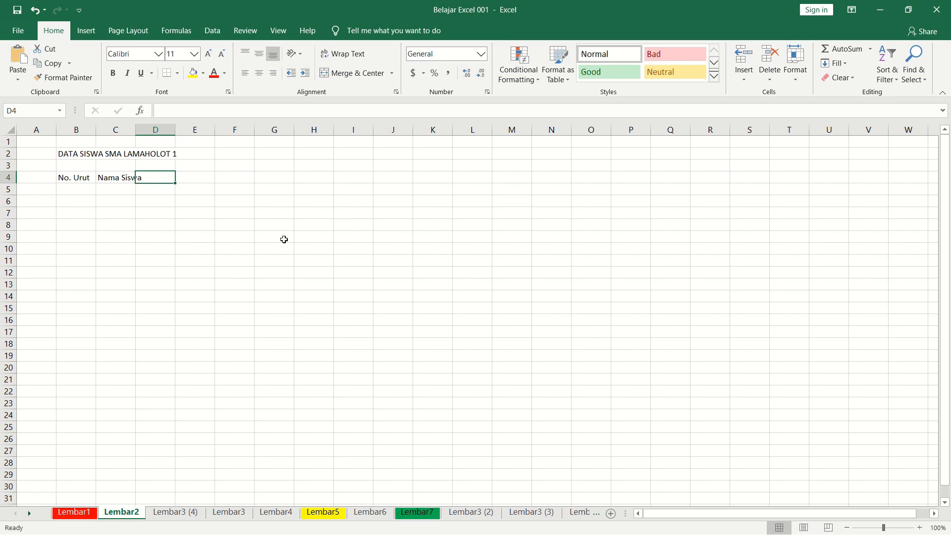
text(Tempat Tanggal Lahir)
key(Tab)
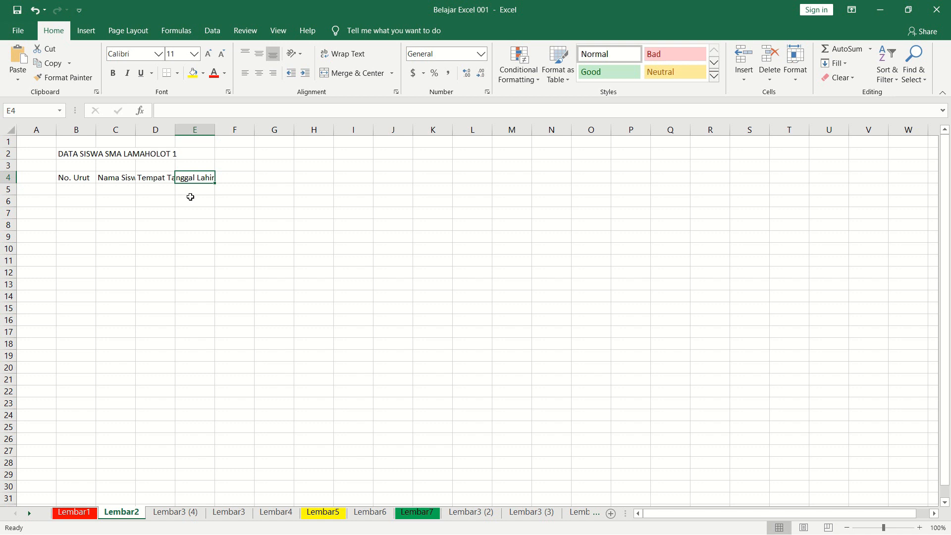
text(Alamat)
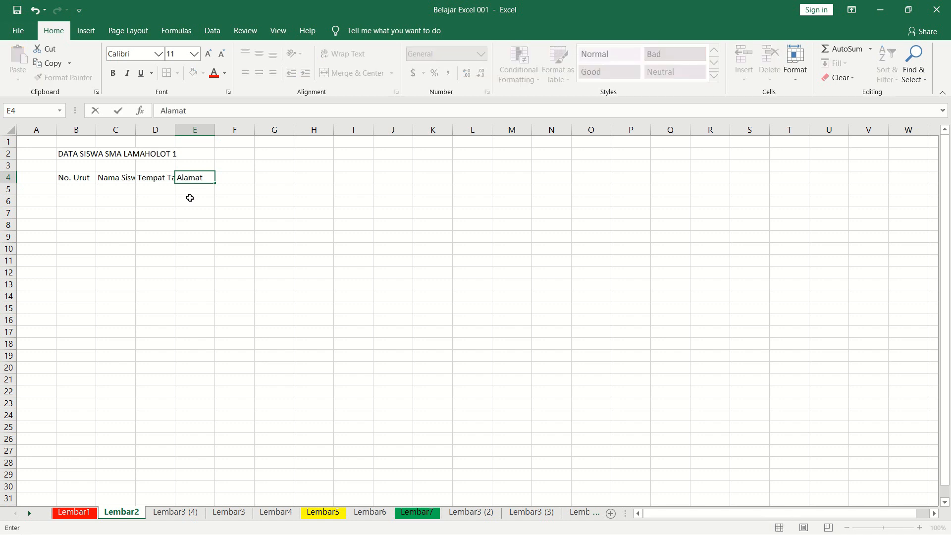
key(Tab)
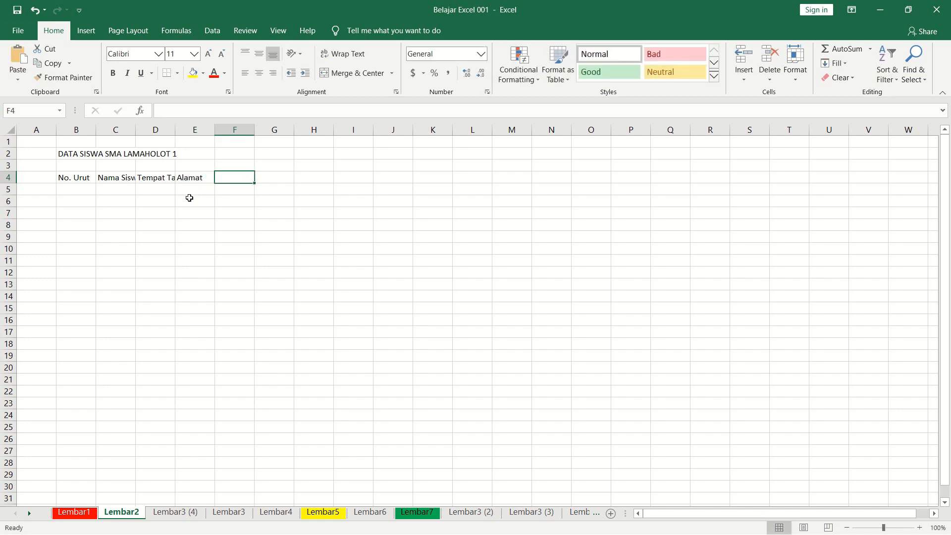
text(Nomo)
key(BackSpace)
key(BackSpace)
key(BackSpace)
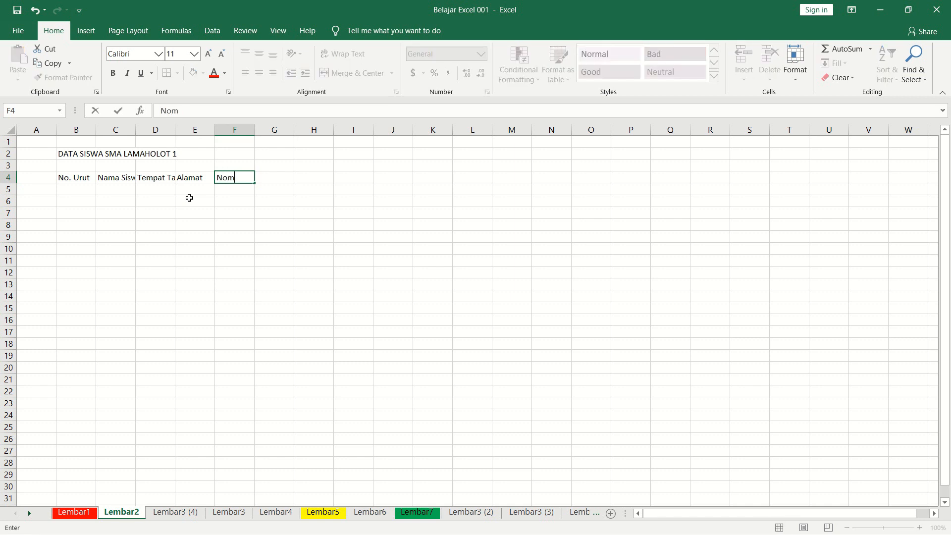
text(o)
key(Escape)
Insert an empty cell at C4 ahead of the Nama Siswa header, shifting the headers one column over.
key(Left)
key(Left)
key(Left)
key(Left)
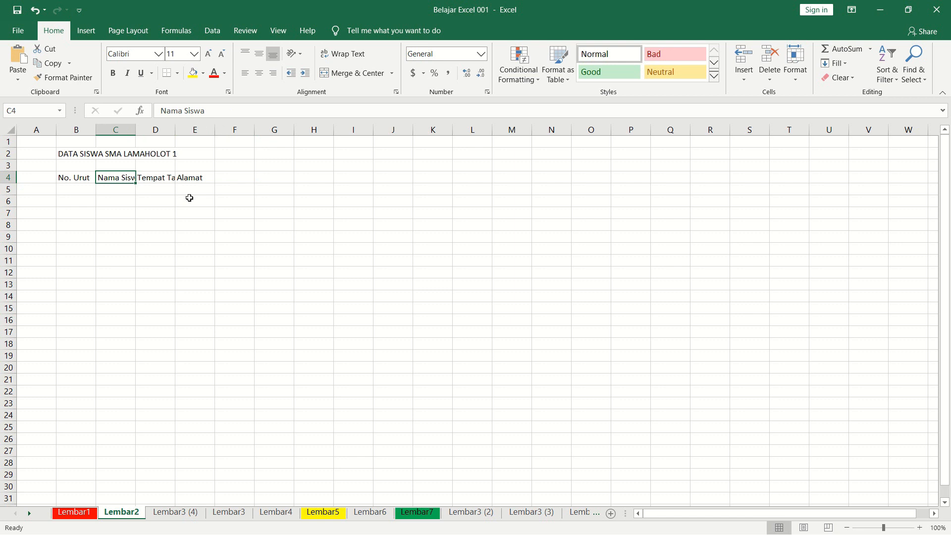
key(Right)
key(Left)
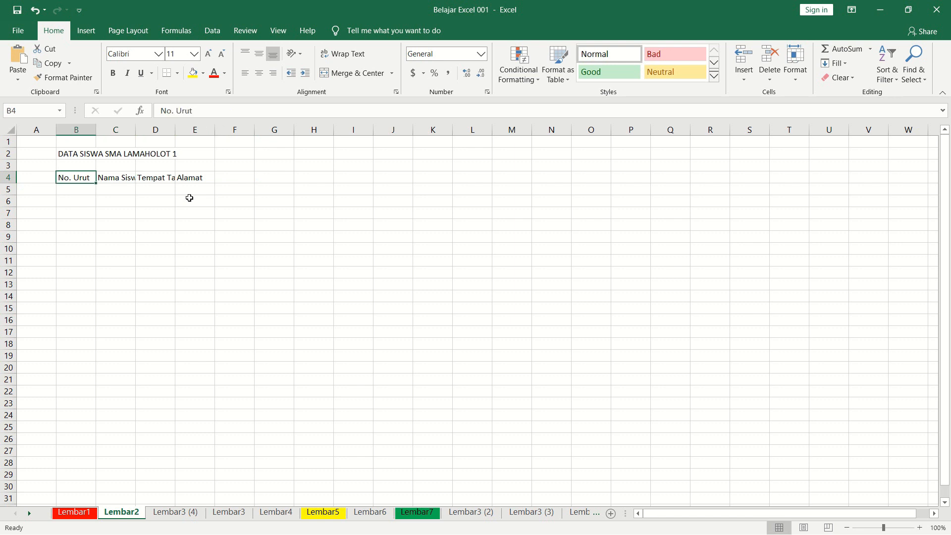
key(Right)
key(Right)
key(Right)
key(Left)
key(Left)
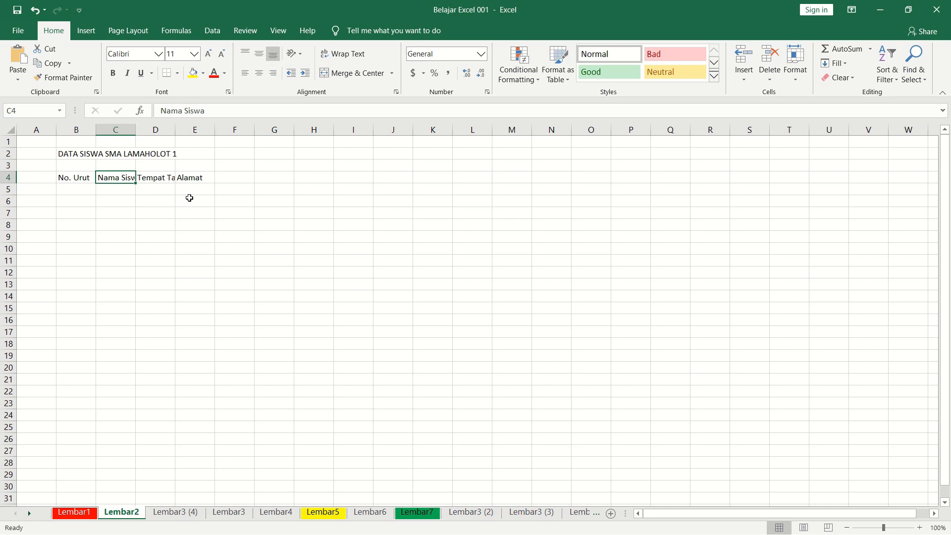
key(ctrl+shift+equal)
key(Left)
key(Right)
Enter the column header NIS in the empty cell C4.
text(No)
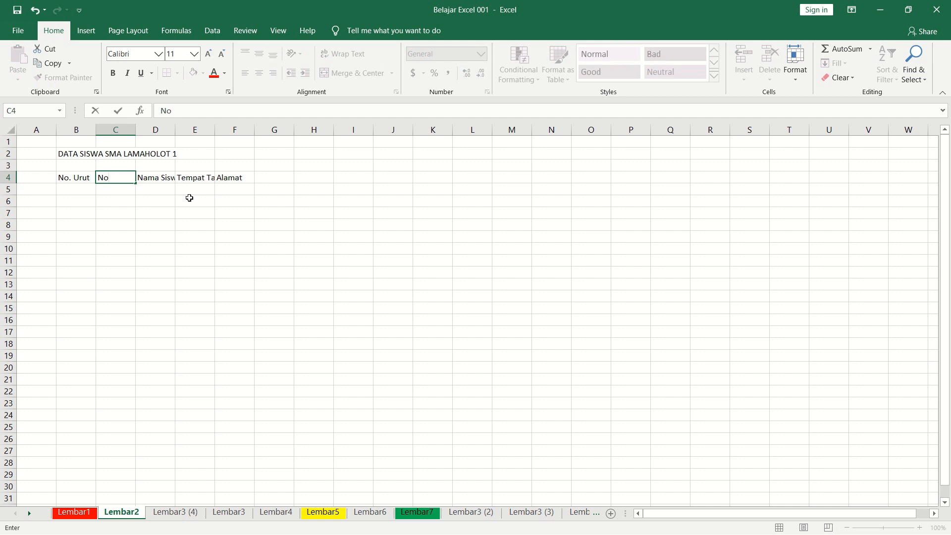
key(BackSpace)
text(IS)
key(Return)
Replace the Alamat header in cell F4 with Keterangan.
key(Up)
key(Right)
key(Right)
key(Right)
key(Left)
key(Left)
key(Left)
key(Left)
key(Right)
key(Right)
key(Right)
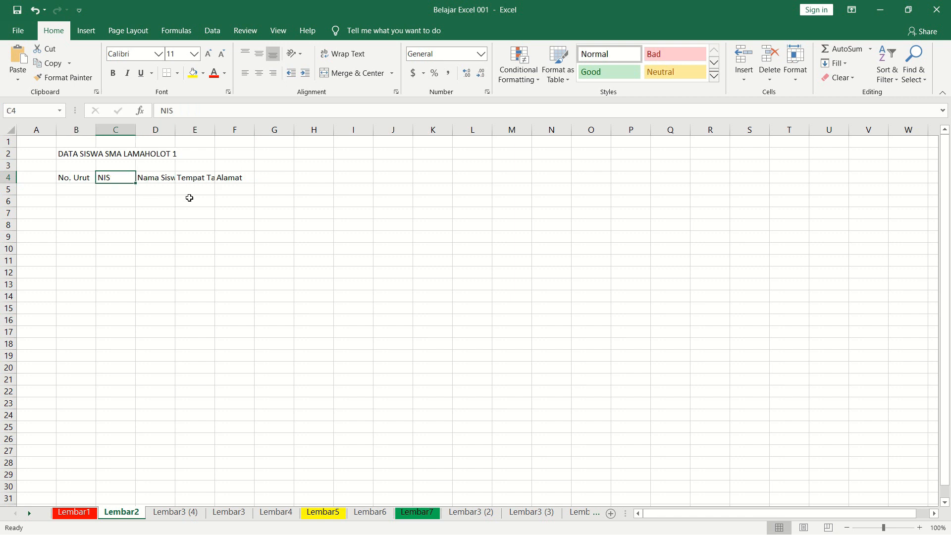
key(Right)
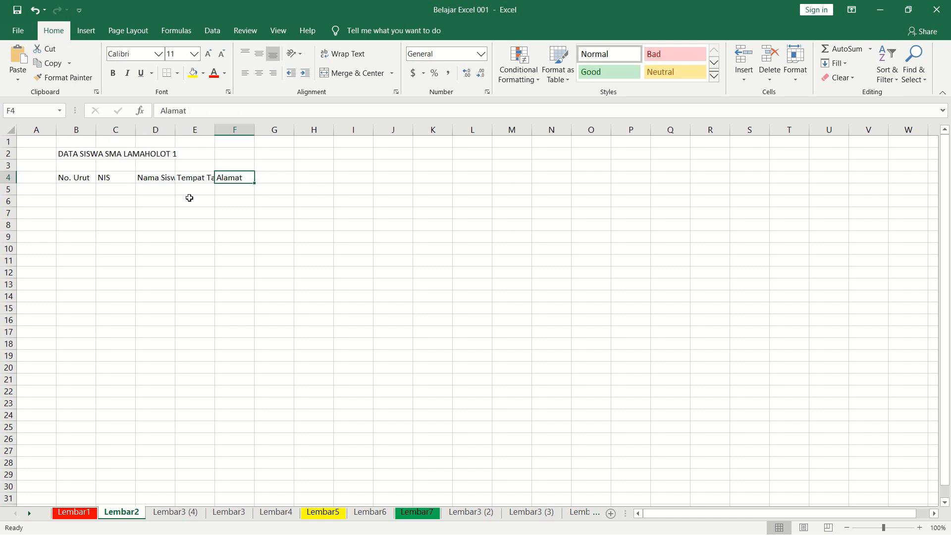
text(Keterangan)
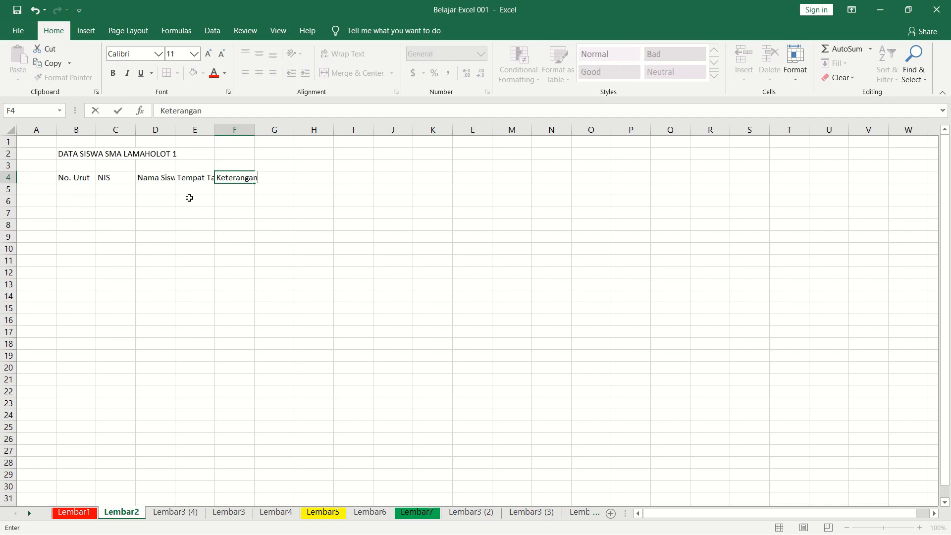
key(Return)
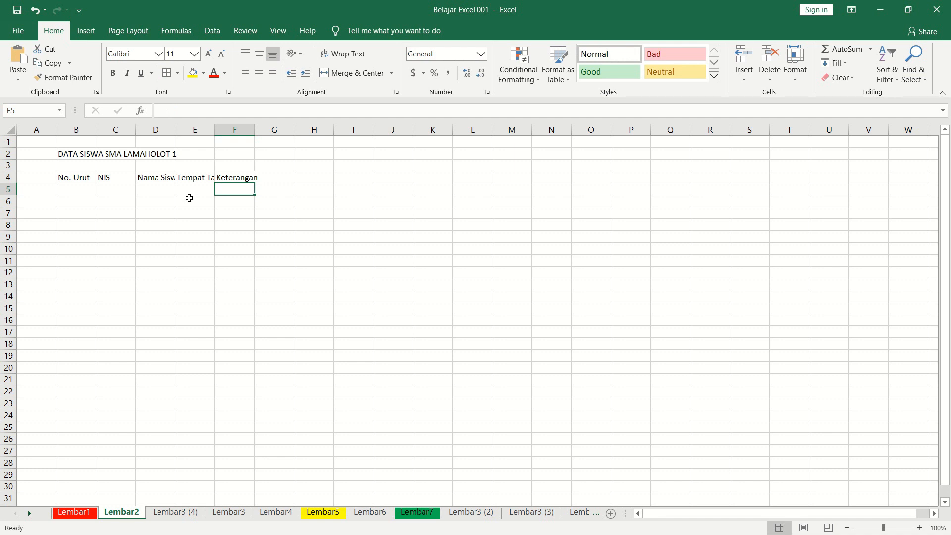
key(Left)
key(Left)
key(Left)
key(Left)
key(Left)
key(Right)
key(Right)
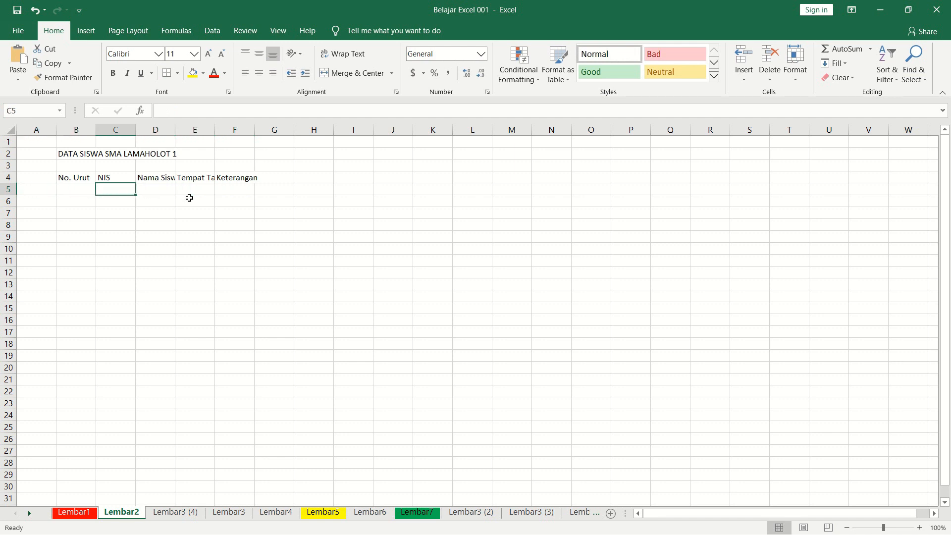
Select the header cells B4:F4, starting from B4.
click(69, 178)
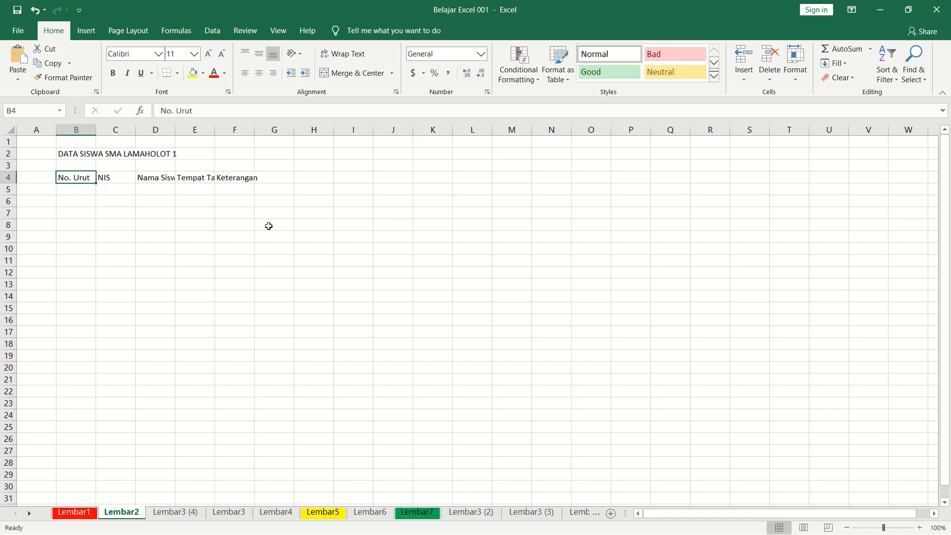
key(shift+Right)
key(shift+Right)
key(shift+Right)
key(shift+Right)
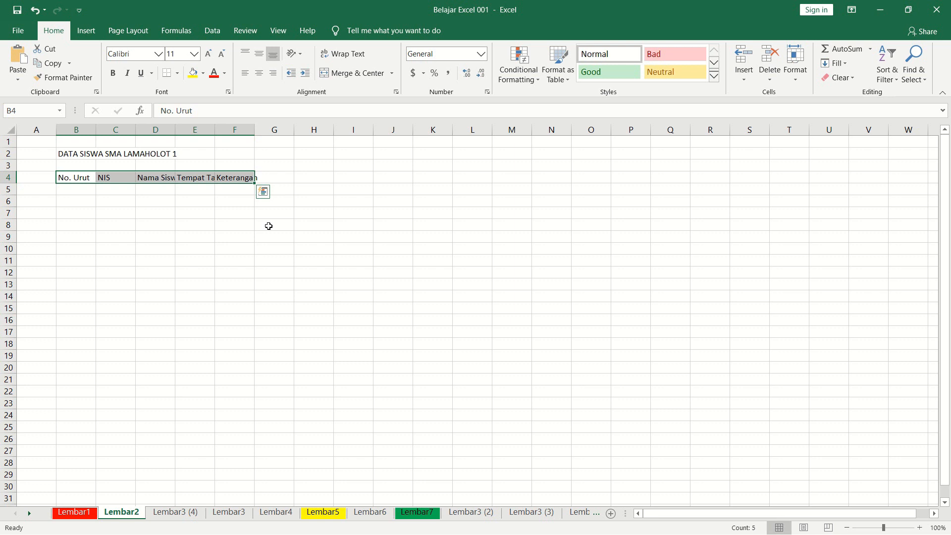
Clear the selection and select the header cells in reverse, from F4 back to B4.
key(Down)
key(Up)
key(Right)
key(Right)
key(Right)
key(Right)
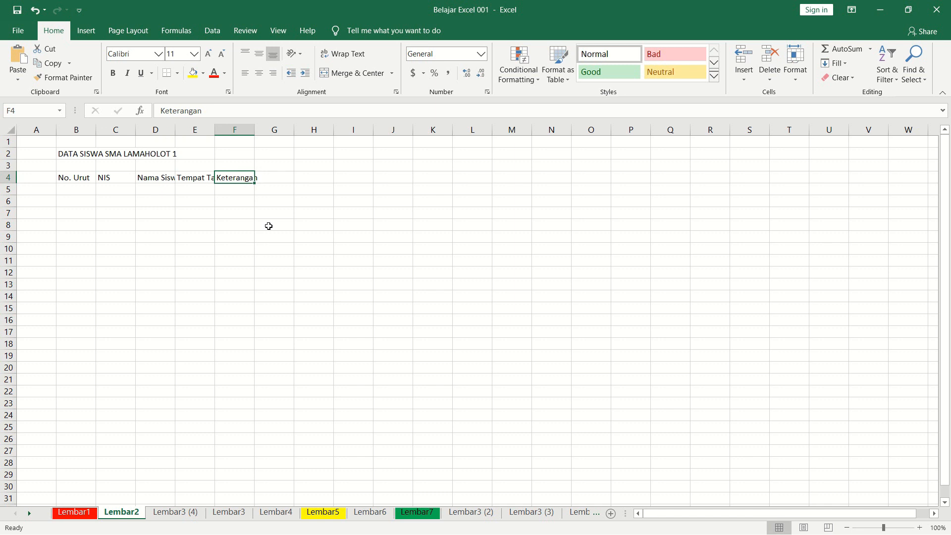
key(shift+Left)
key(shift+Left)
key(shift+Left)
key(shift+Left)
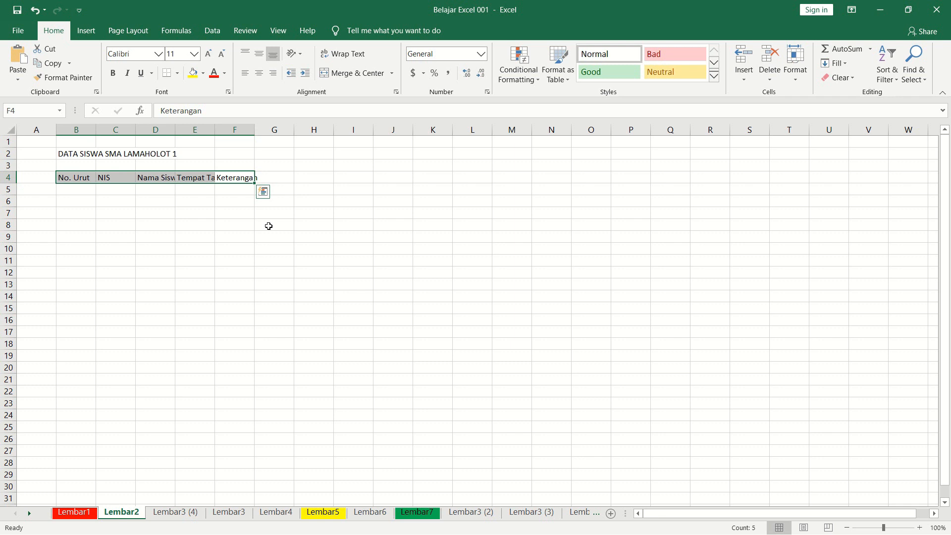
Select the cells in column F upward from F7 to F3.
key(Down)
key(Down)
key(Down)
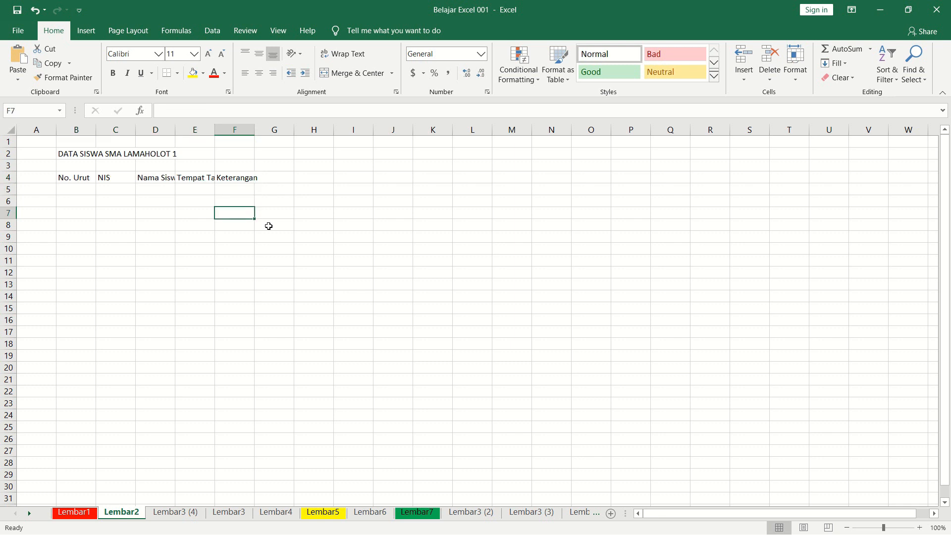
key(shift+Up)
key(shift+Up)
key(shift+Up)
key(shift+Up)
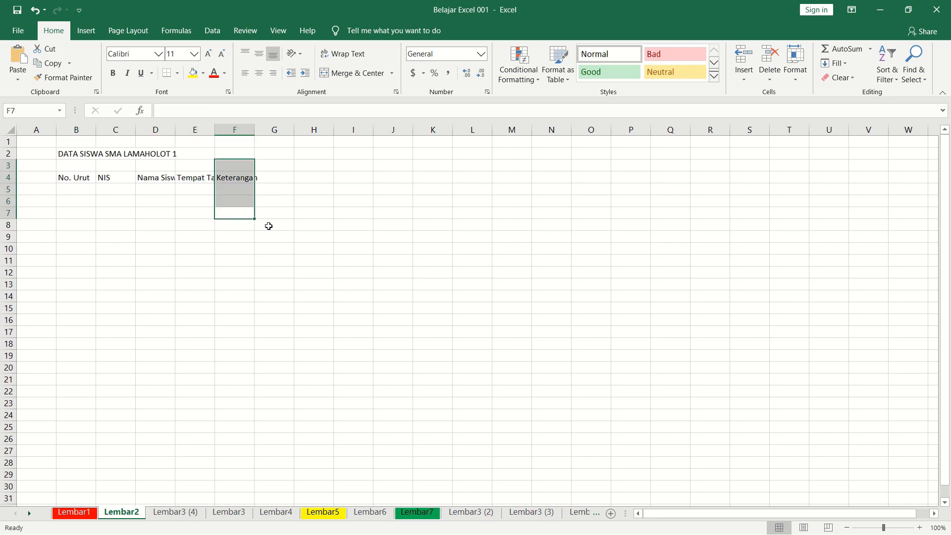
key(Down)
key(Up)
key(Up)
key(Up)
key(Up)
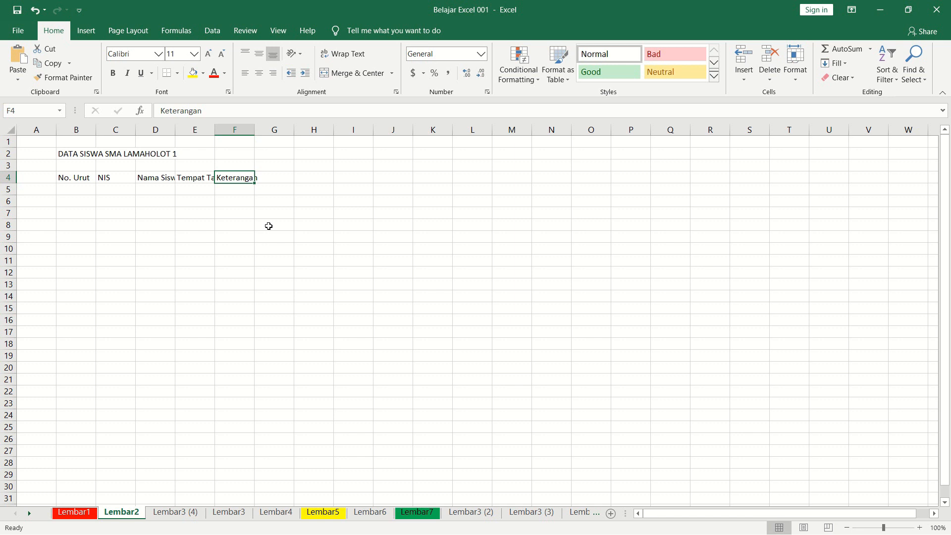
key(Left)
key(Left)
key(Left)
key(Left)
key(Right)
key(Right)
key(Right)
Select the blank block of cells C6:D7 below the headers.
click(80, 187)
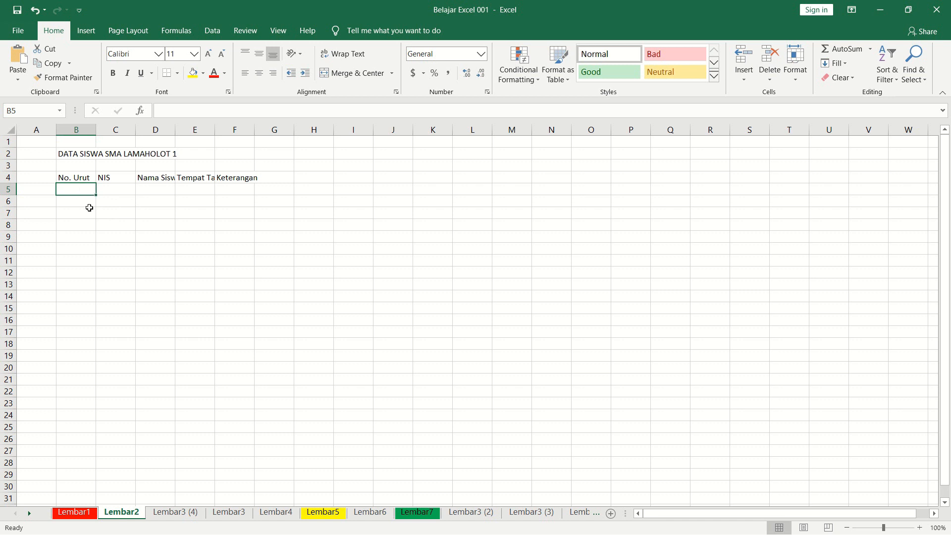
click(122, 203)
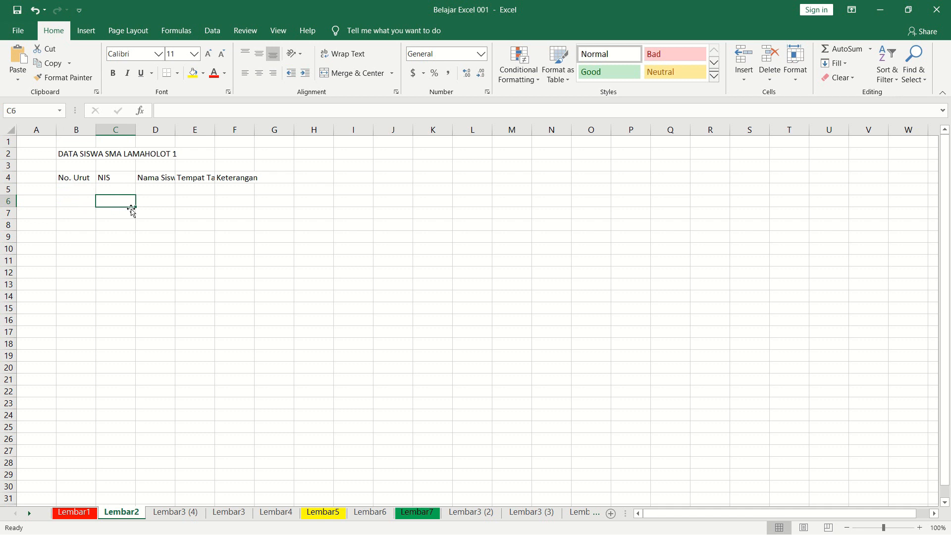
mouse_move(124, 199)
mouse_down()
mouse_move(168, 202)
mouse_move(161, 214)
mouse_move(125, 207)
mouse_up()
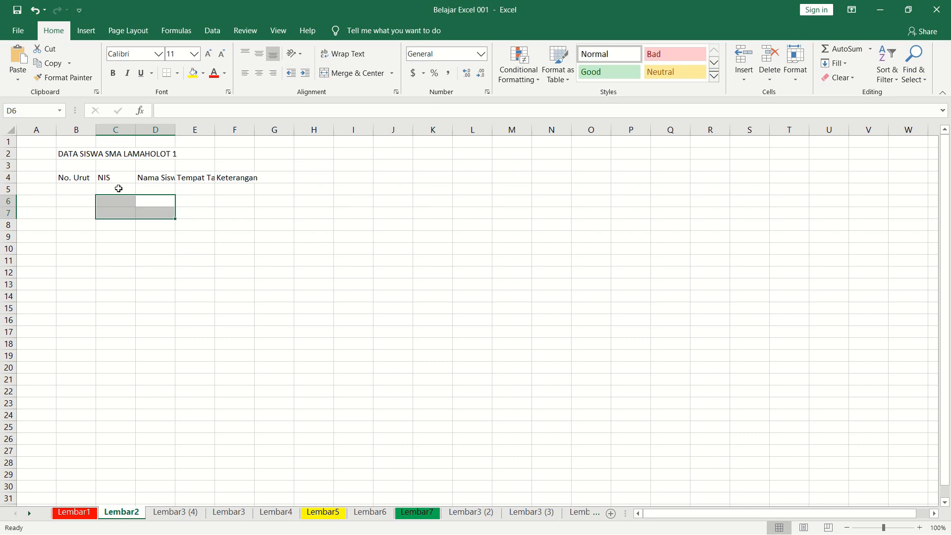
Return to cell B4, check the print preview of the Lembar2 sheet, and go back to the worksheet.
click(217, 212)
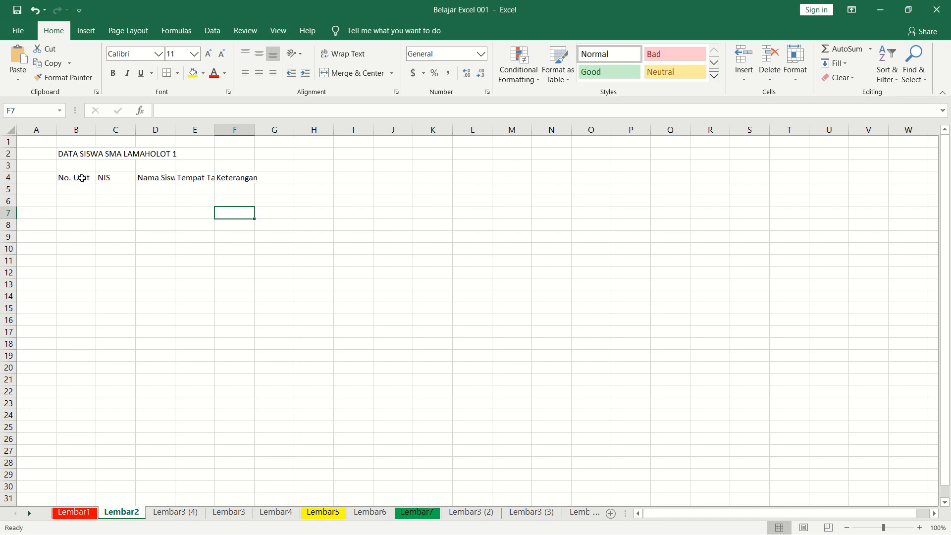
key(Left)
key(Left)
key(Left)
key(Left)
key(Up)
key(Up)
key(Up)
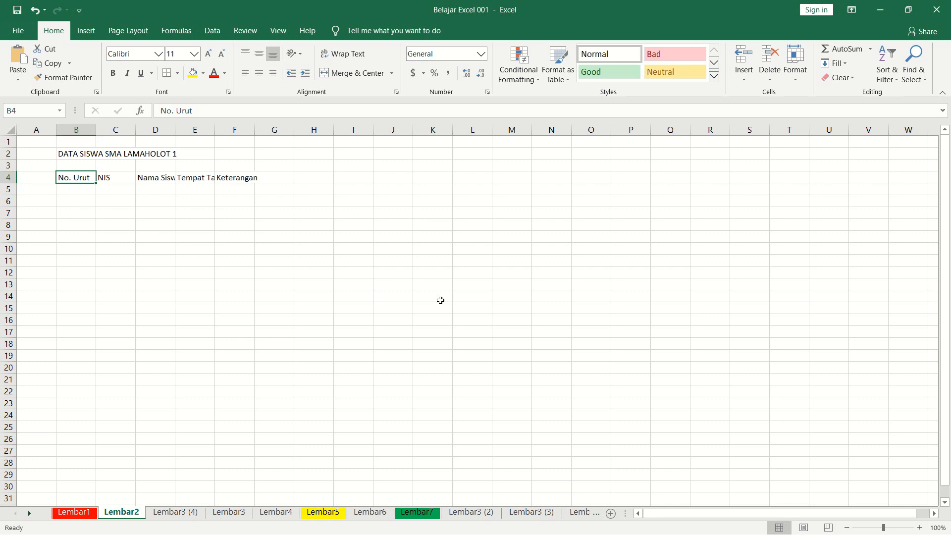
key(ctrl+p)
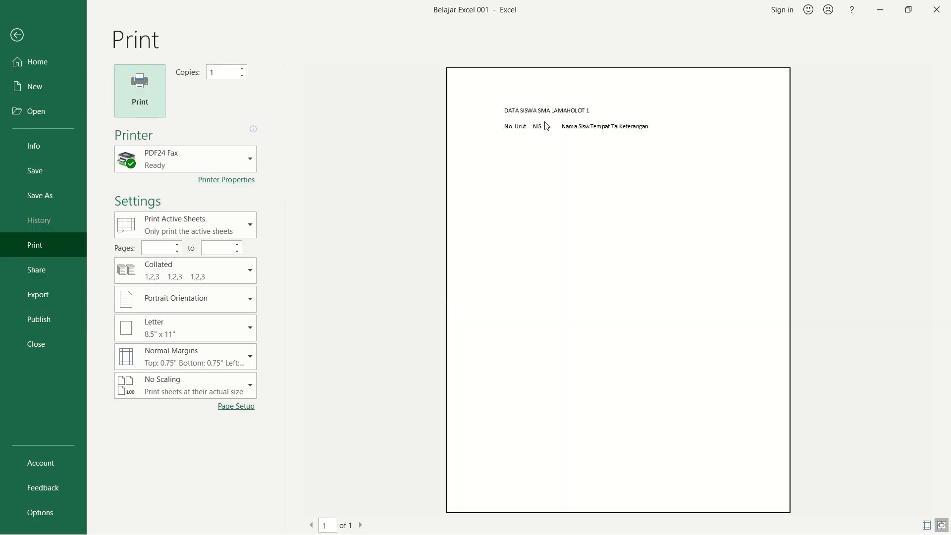
key(Escape)
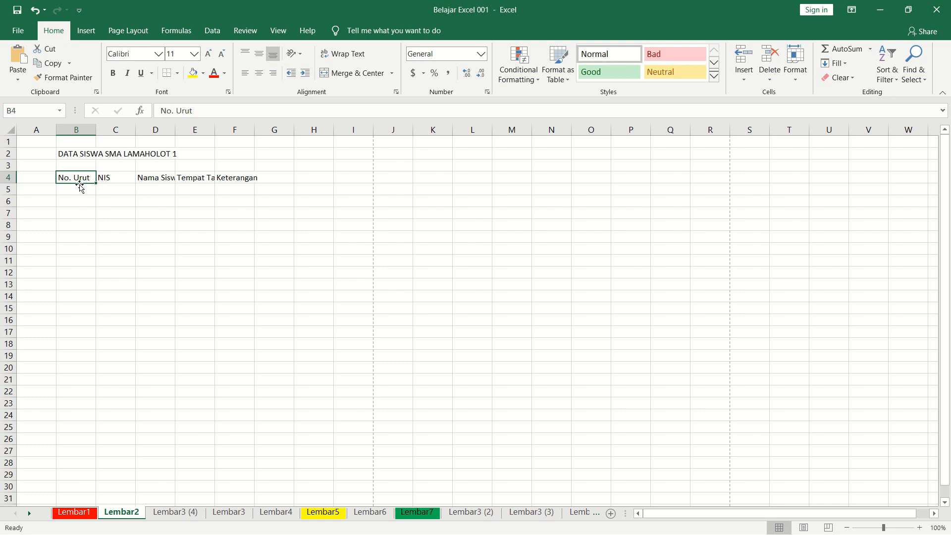
click(299, 280)
click(445, 248)
click(437, 269)
click(431, 250)
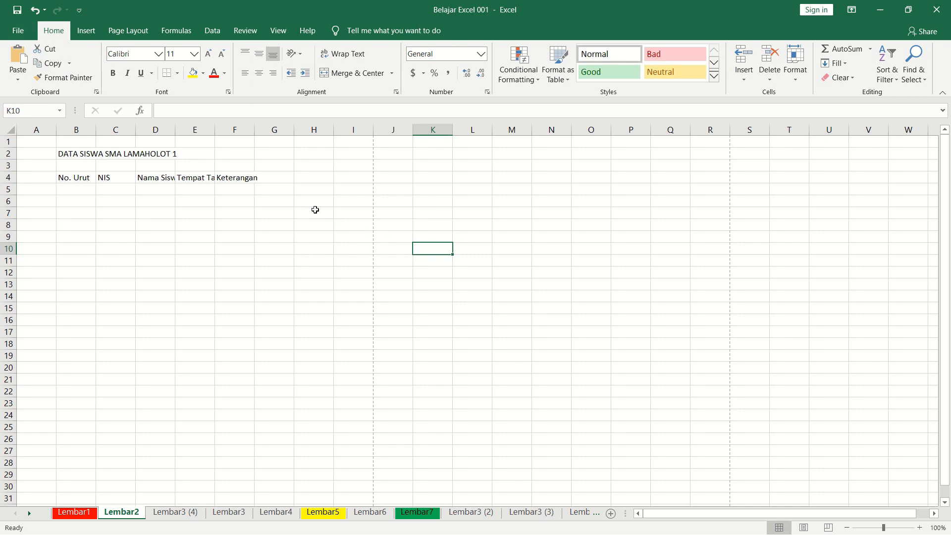
click(179, 75)
click(177, 75)
click(178, 76)
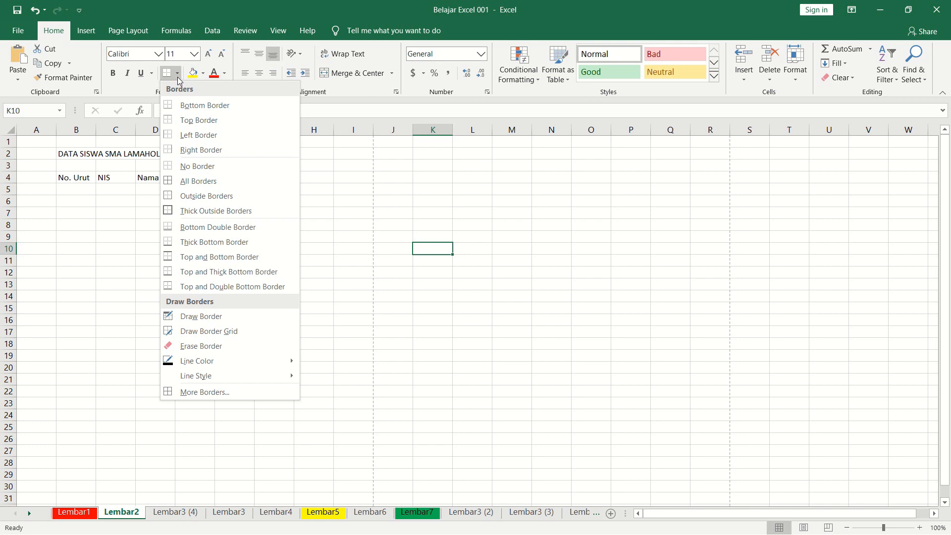
click(478, 288)
click(430, 260)
click(434, 249)
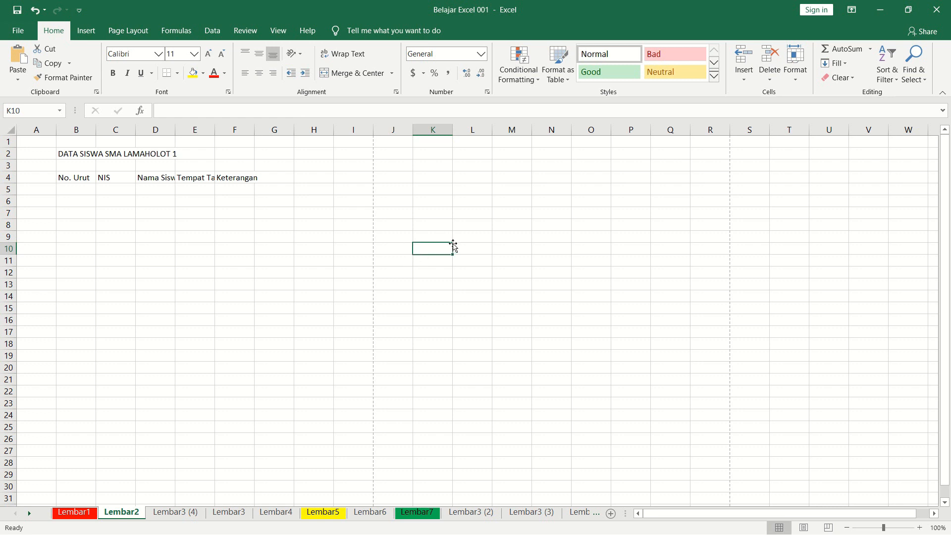
Add a left border to the empty cell K11 and select a cell away from it to check the line.
click(420, 263)
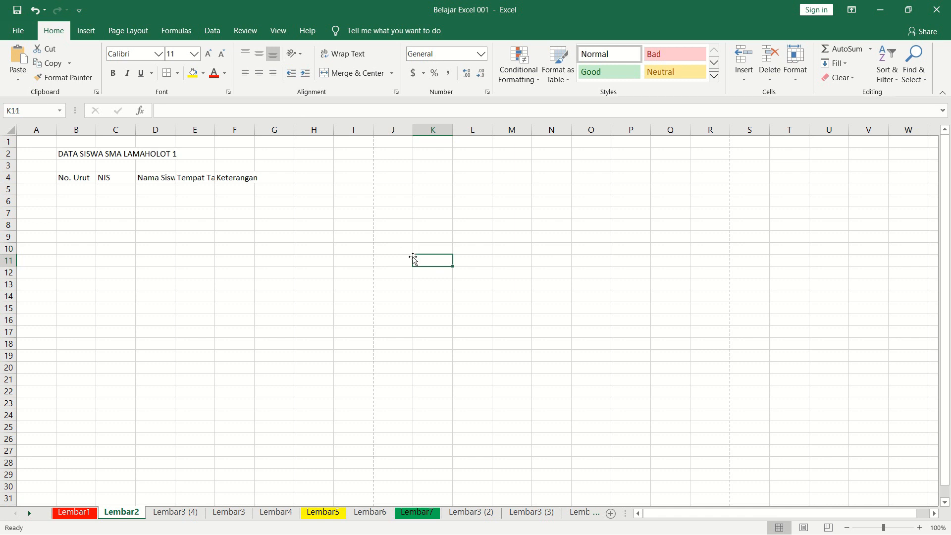
click(178, 74)
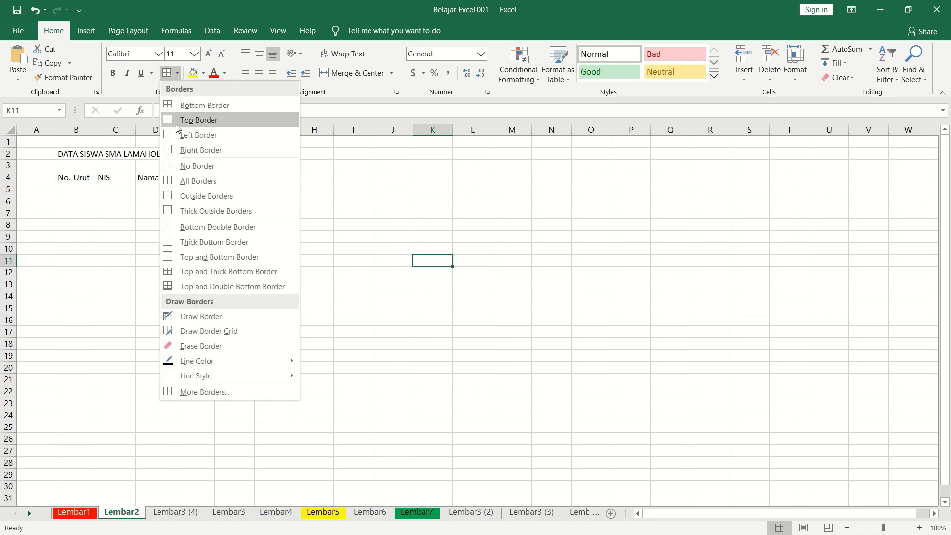
click(188, 139)
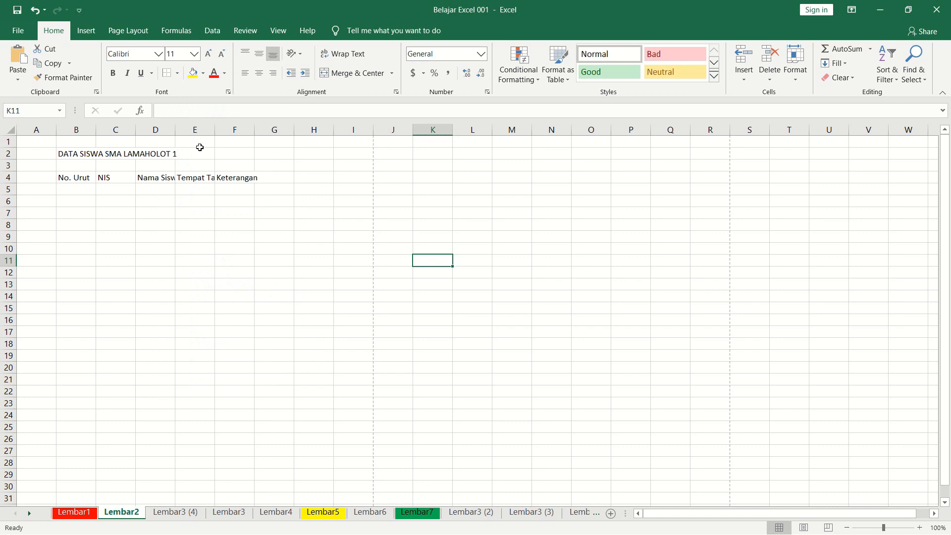
click(435, 325)
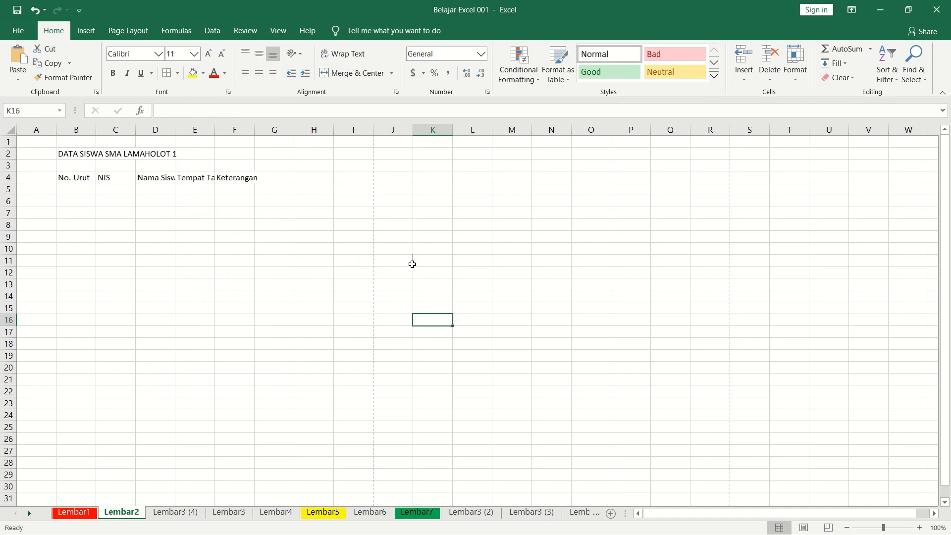
scroll(417, 275, up, 3)
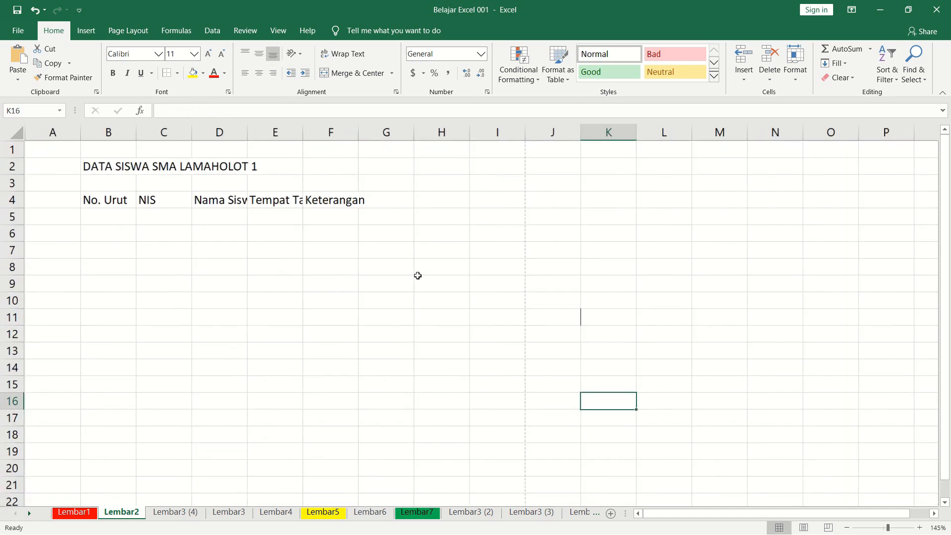
scroll(418, 276, up, 1)
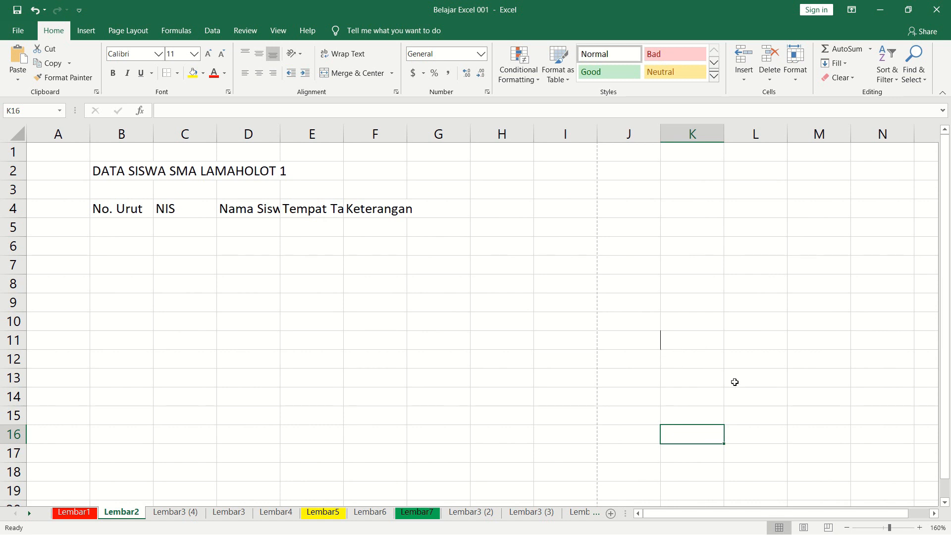
click(933, 514)
click(419, 339)
click(457, 371)
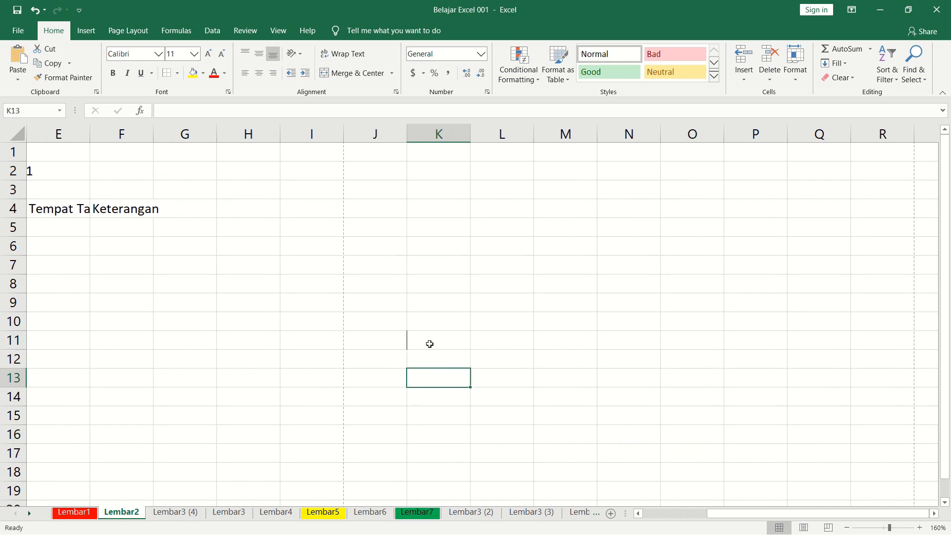
Add a top border to cell K11 and move the selection off it to check the line.
click(431, 344)
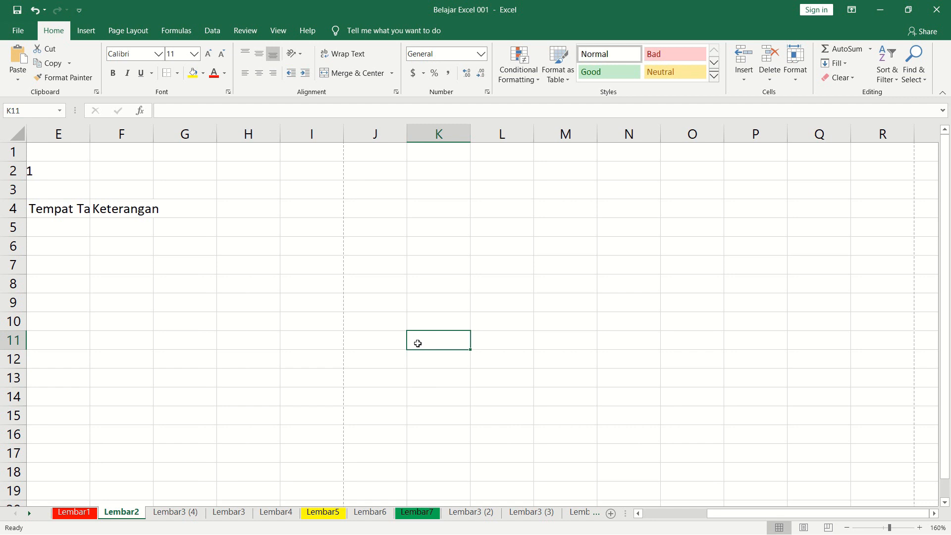
click(424, 361)
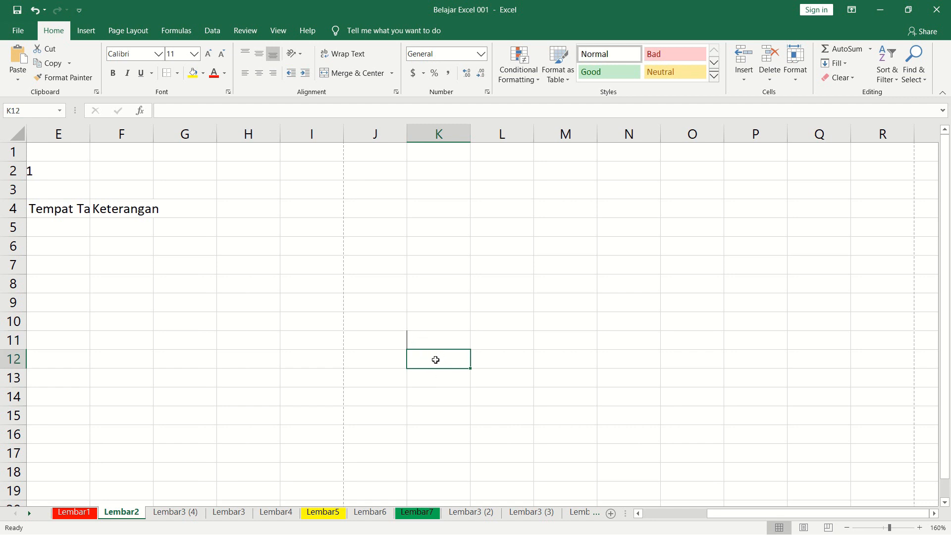
key(Up)
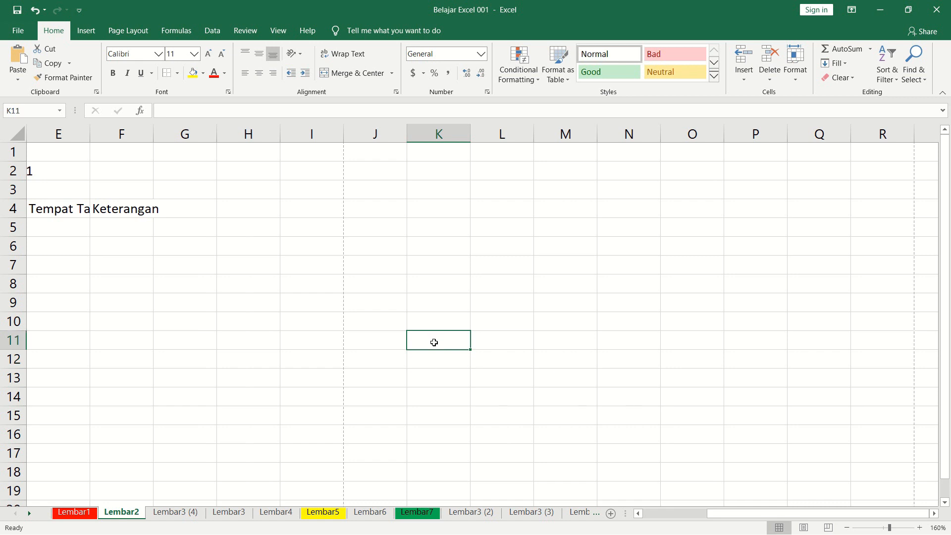
click(177, 73)
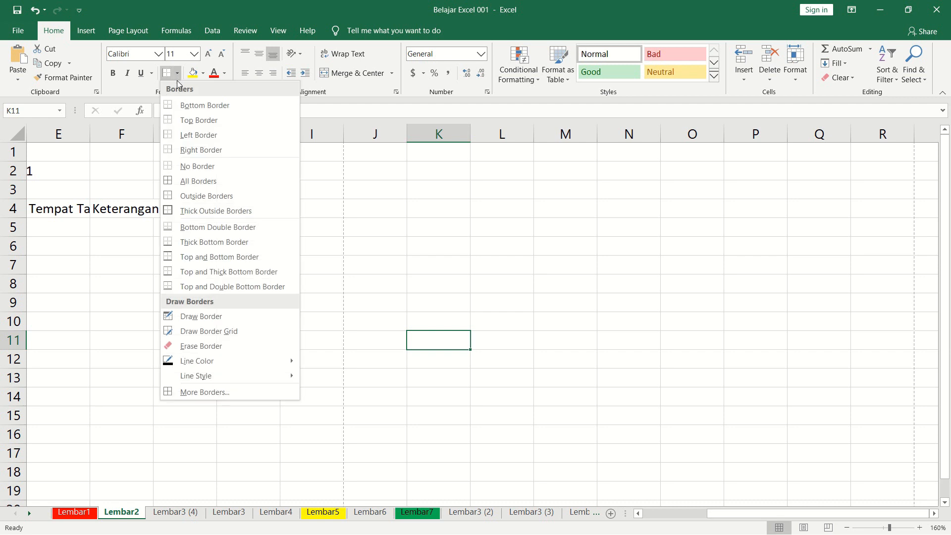
click(193, 120)
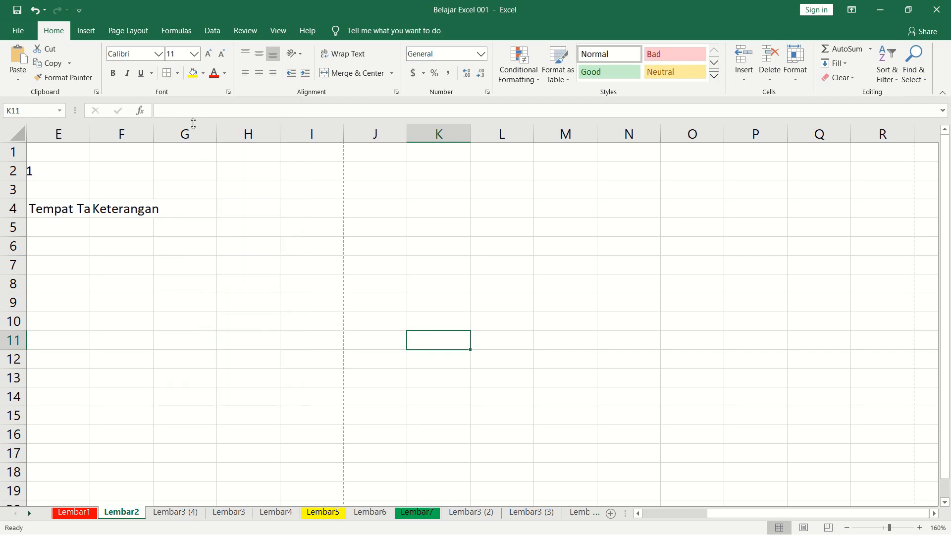
click(465, 371)
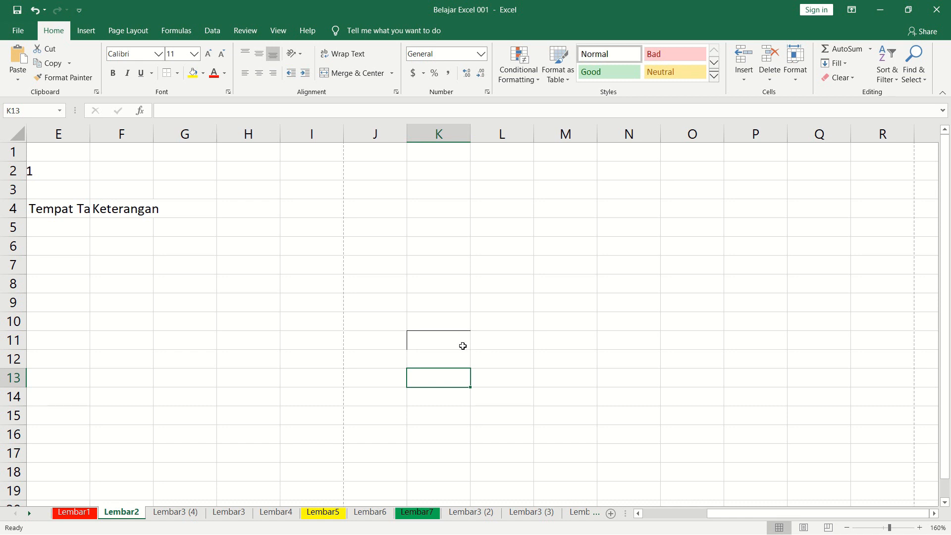
Return to cell K11, add a right border to it, and deselect it.
key(Up)
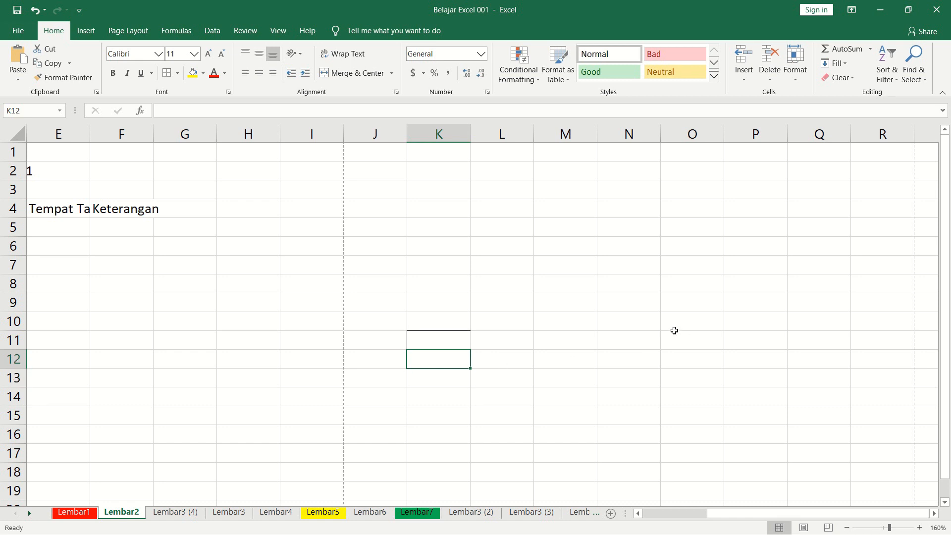
key(Up)
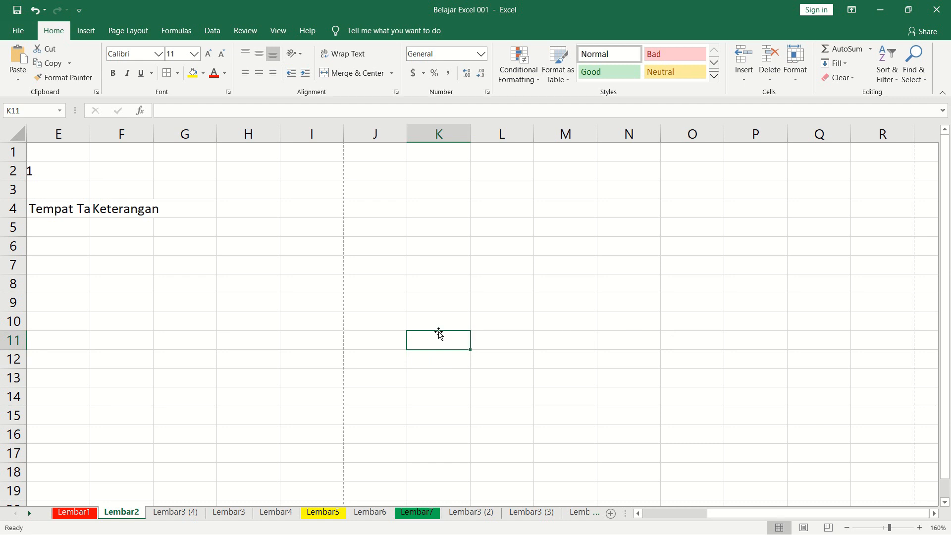
click(178, 74)
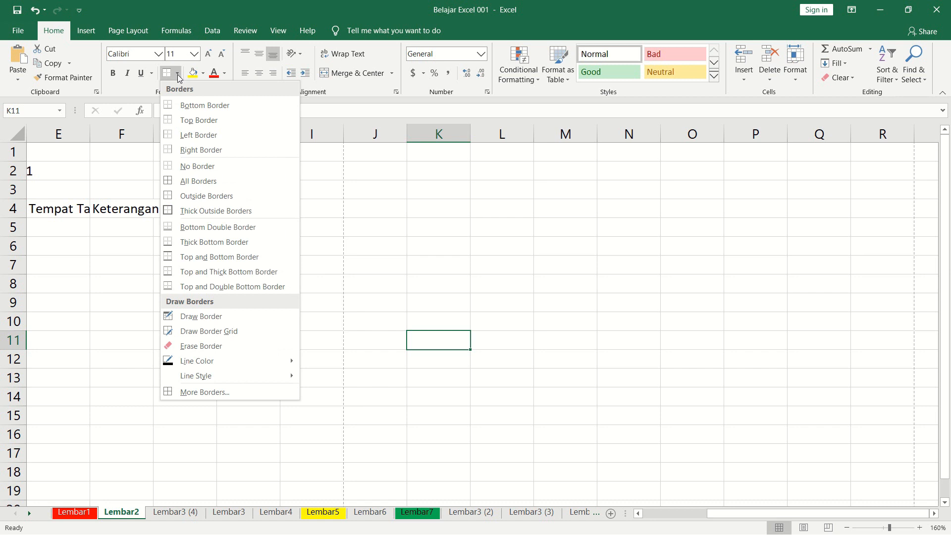
click(205, 153)
click(546, 406)
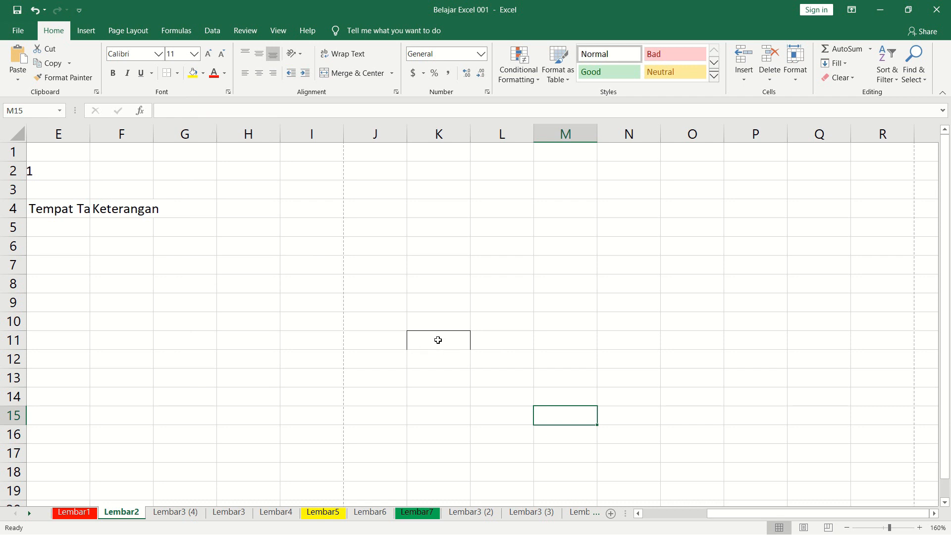
Complete the box around cell K11 with a bottom border and select other cells to view it.
click(437, 339)
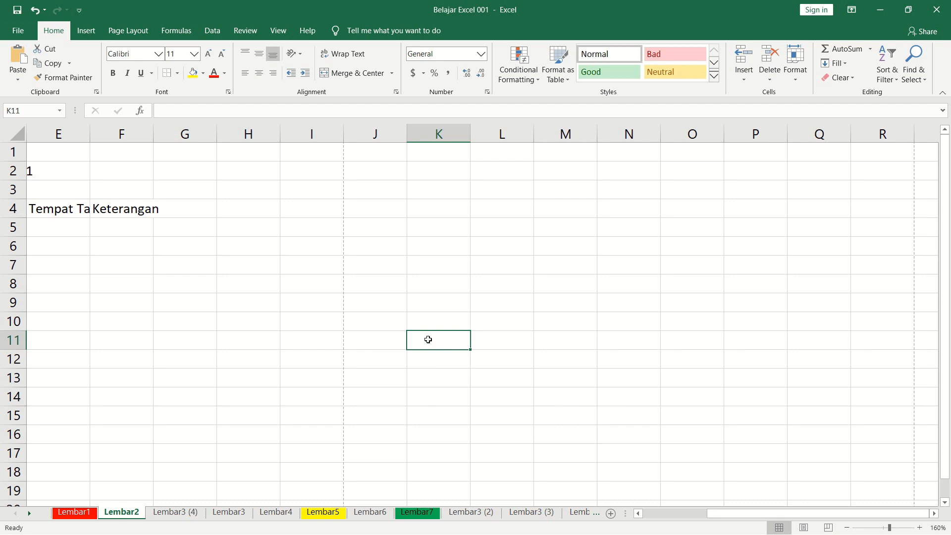
click(176, 74)
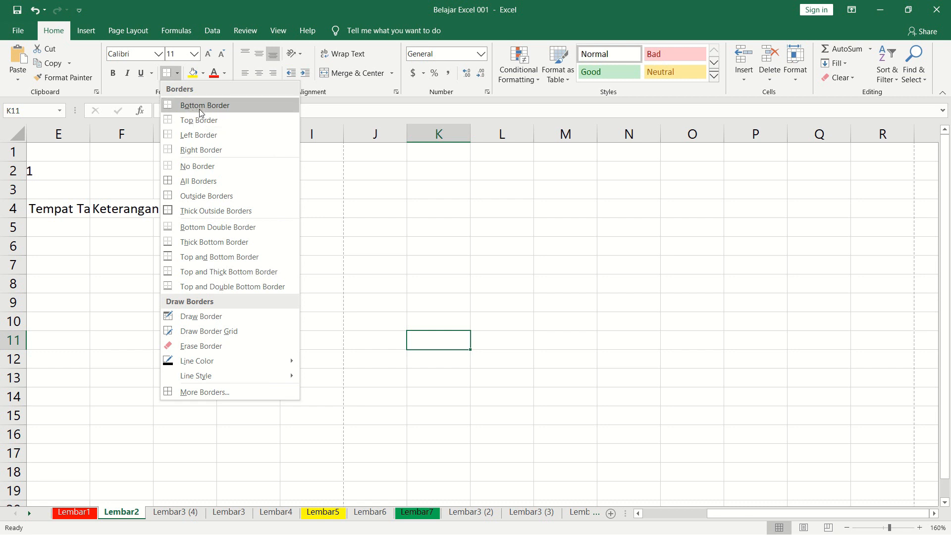
click(204, 106)
click(549, 299)
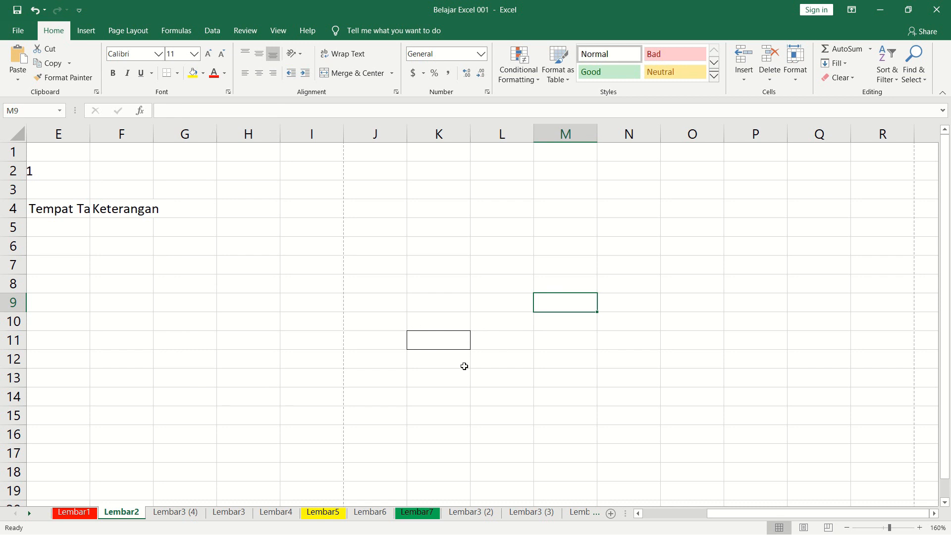
click(551, 364)
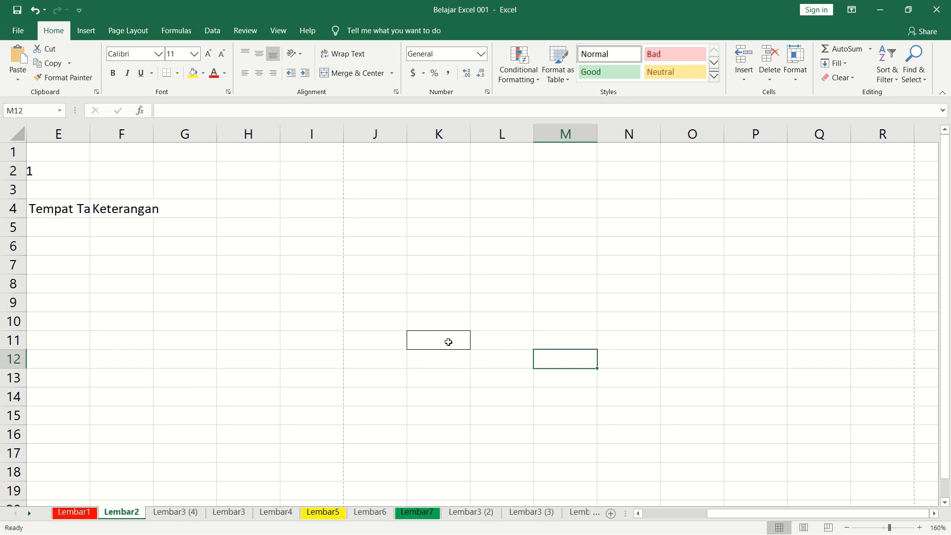
drag(513, 384, 514, 387)
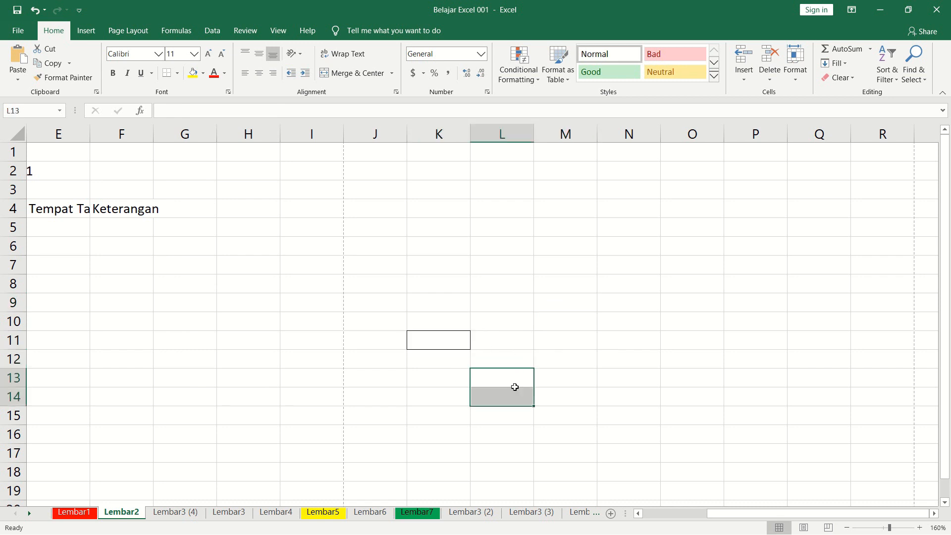
click(513, 353)
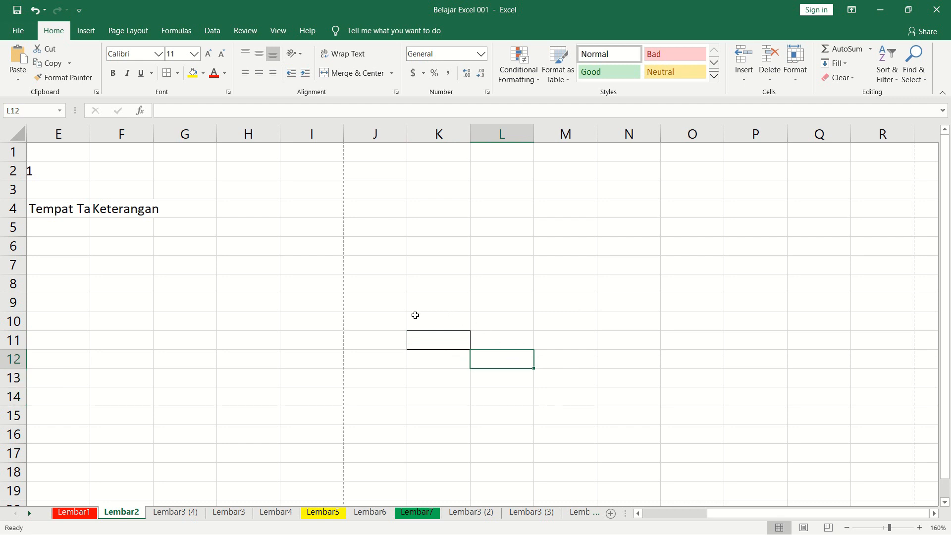
Select cell L11 beside the bordered cell and add a top border to it.
click(512, 340)
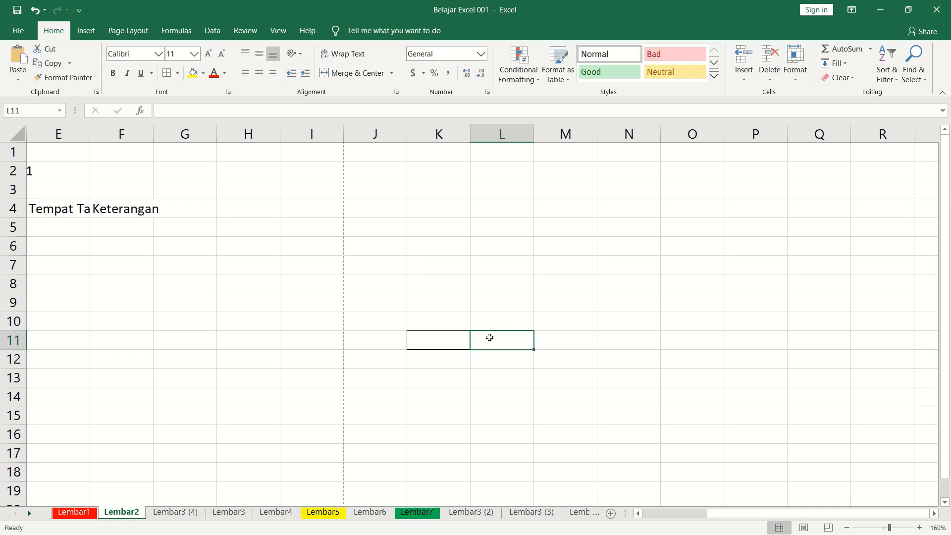
click(492, 365)
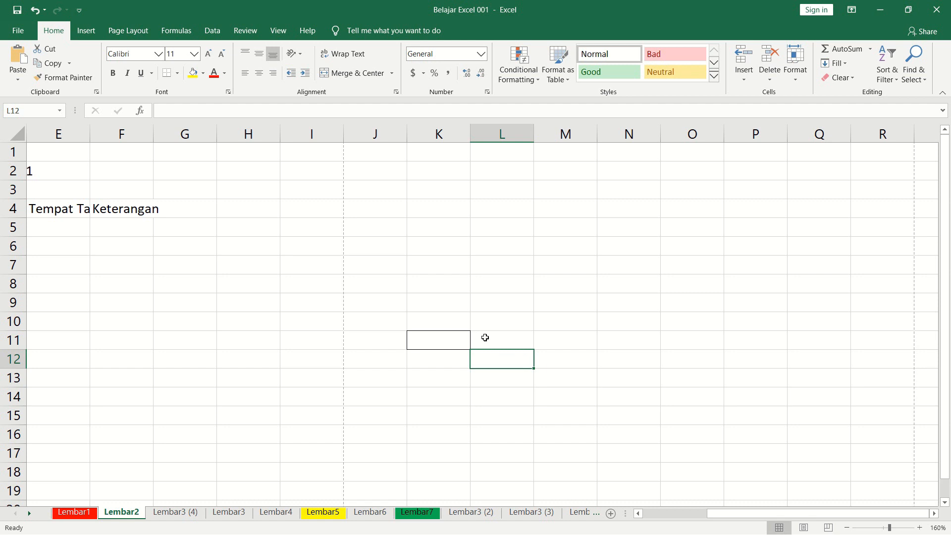
click(485, 337)
click(461, 338)
click(488, 338)
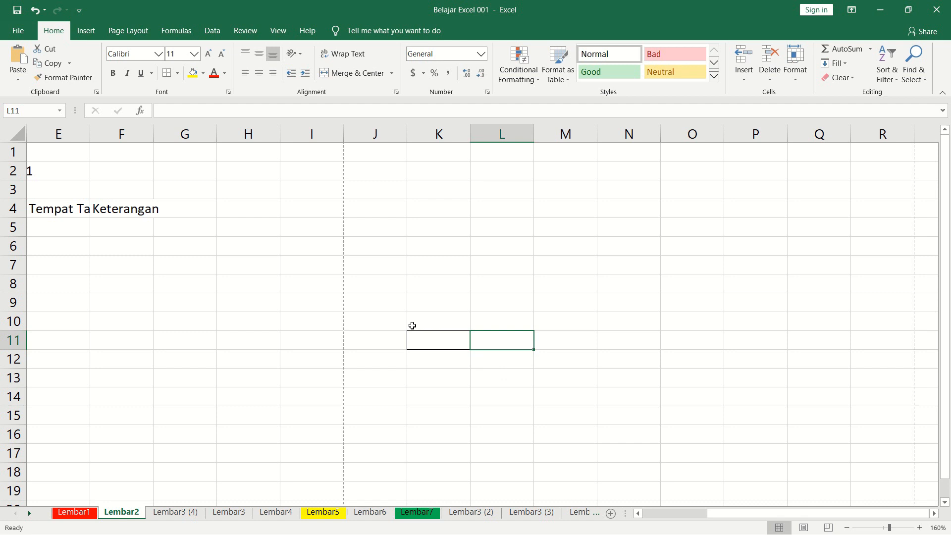
click(177, 73)
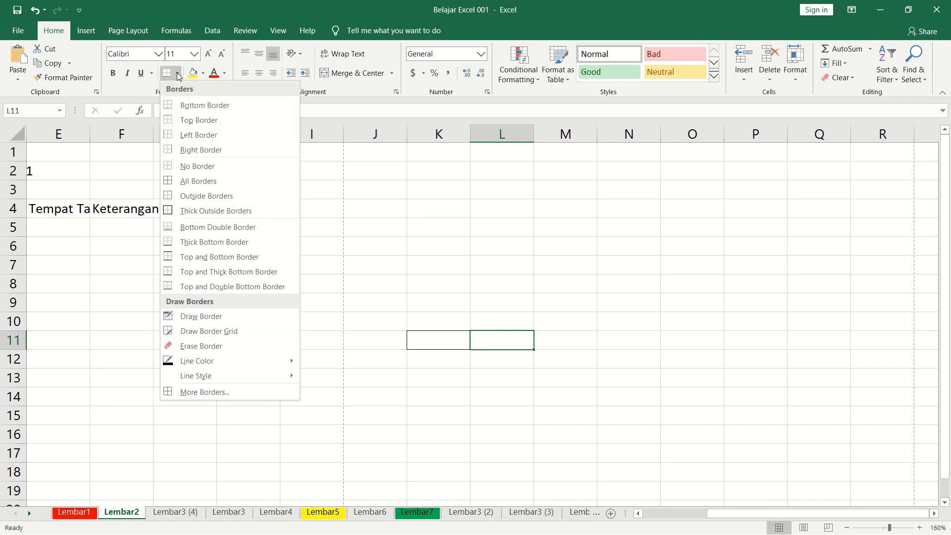
click(185, 120)
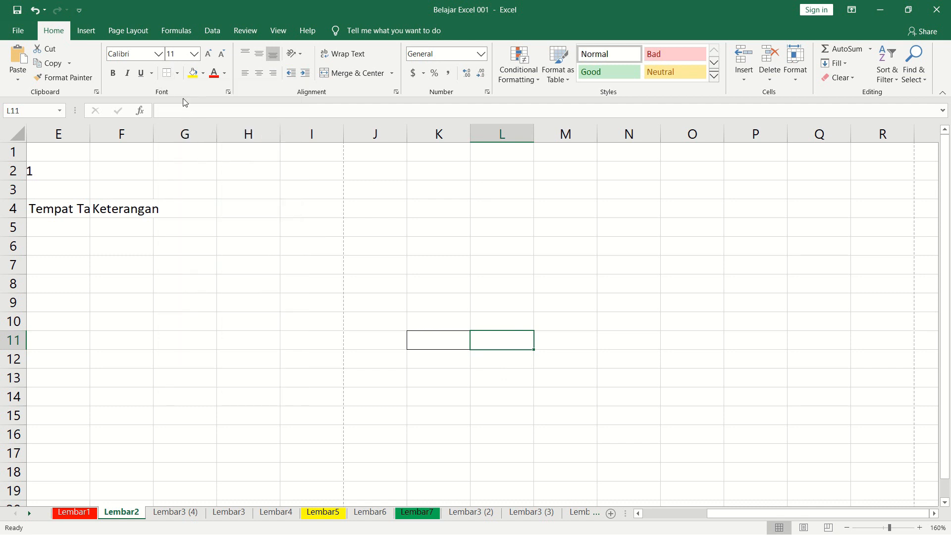
click(176, 75)
click(185, 120)
Add right and bottom borders to cell L11 and select a cell away from it.
click(177, 74)
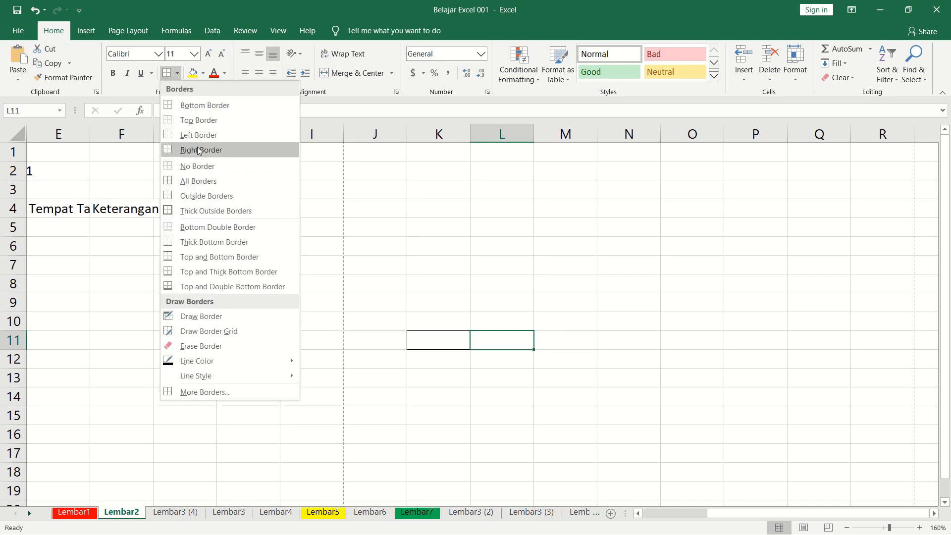
click(197, 150)
click(176, 75)
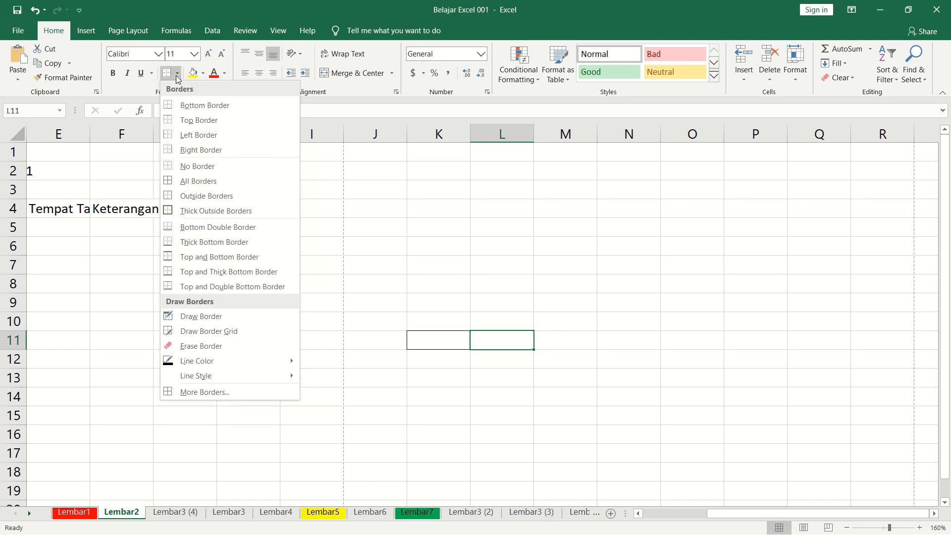
click(187, 103)
click(611, 408)
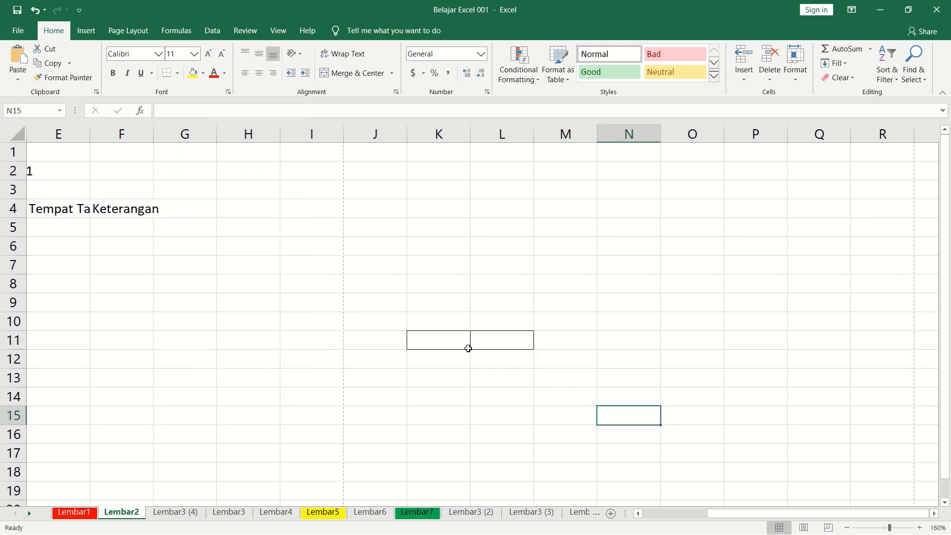
Apply outside borders to cell M11 and select a cell away from it.
click(549, 342)
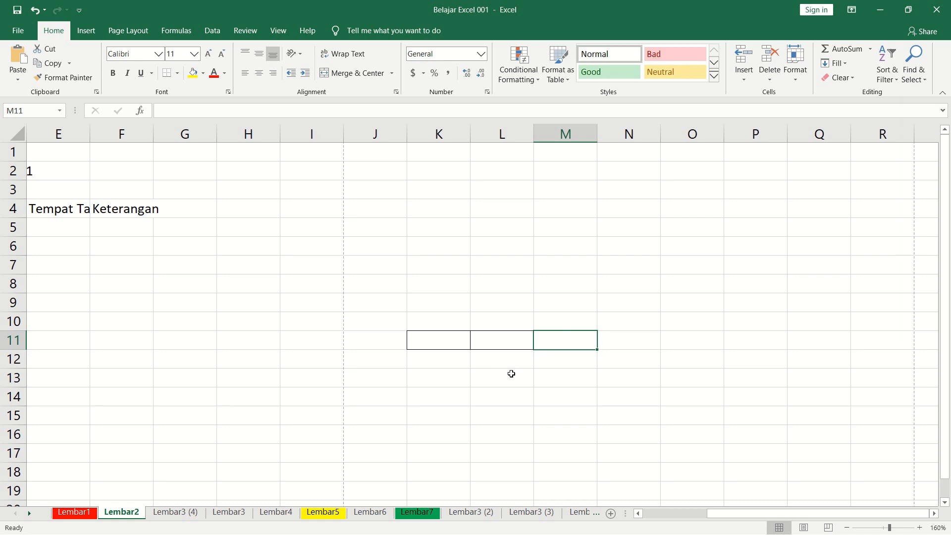
click(178, 73)
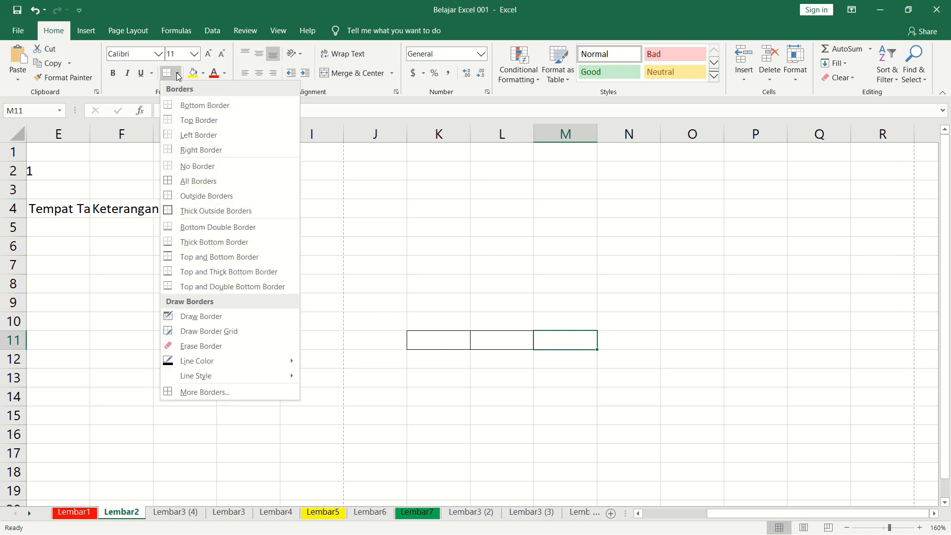
click(206, 196)
click(589, 414)
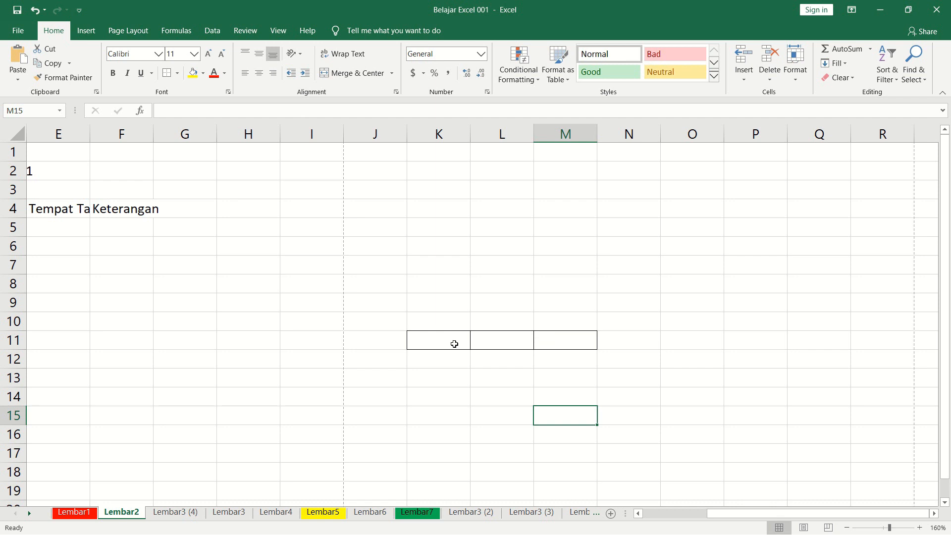
View the available border options for cell M11 and close the list without applying any.
click(552, 341)
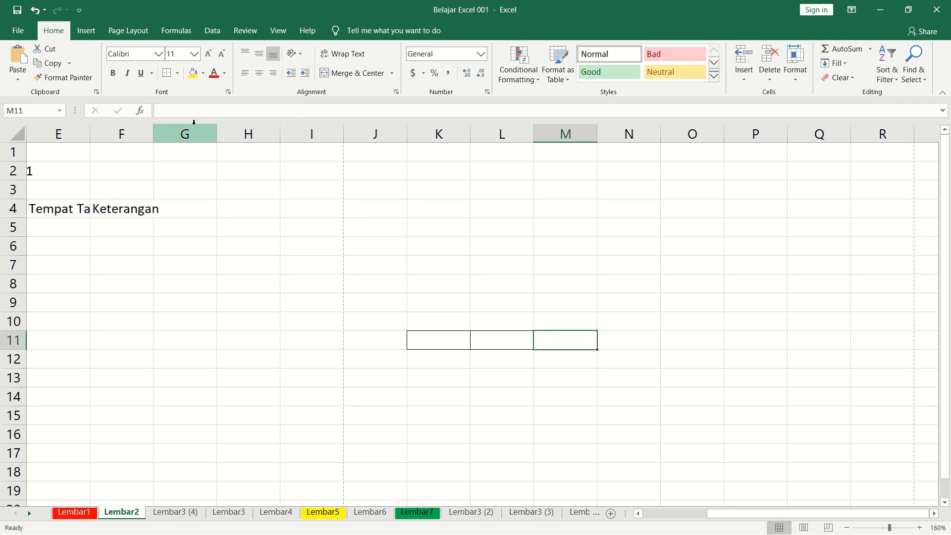
click(177, 73)
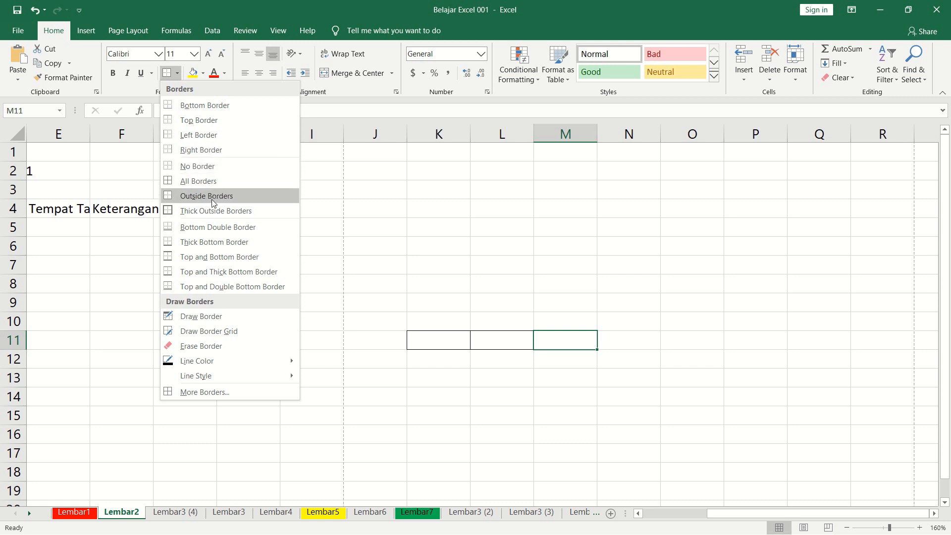
click(641, 378)
click(620, 366)
Examine the border settings in the Format Cells dialog for cell N11 and close it without changes.
click(624, 343)
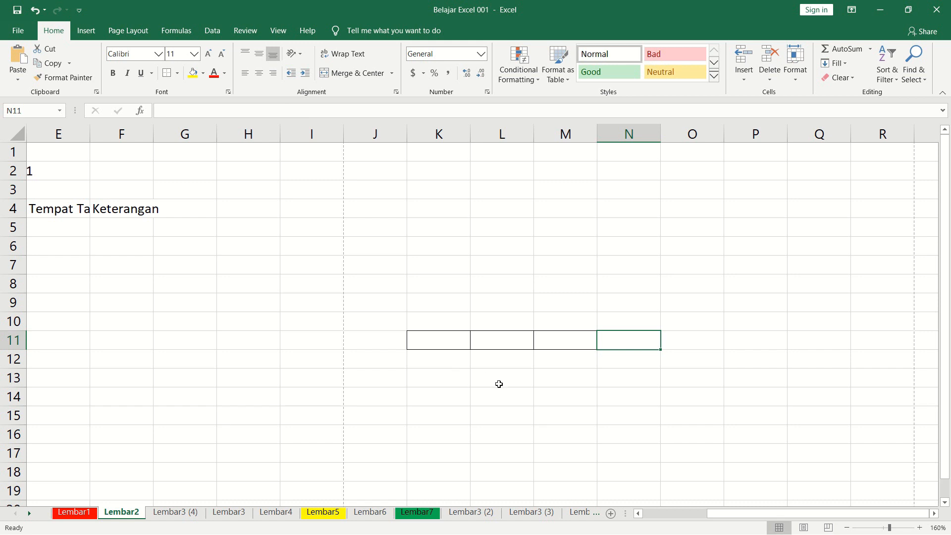
key(ctrl+1)
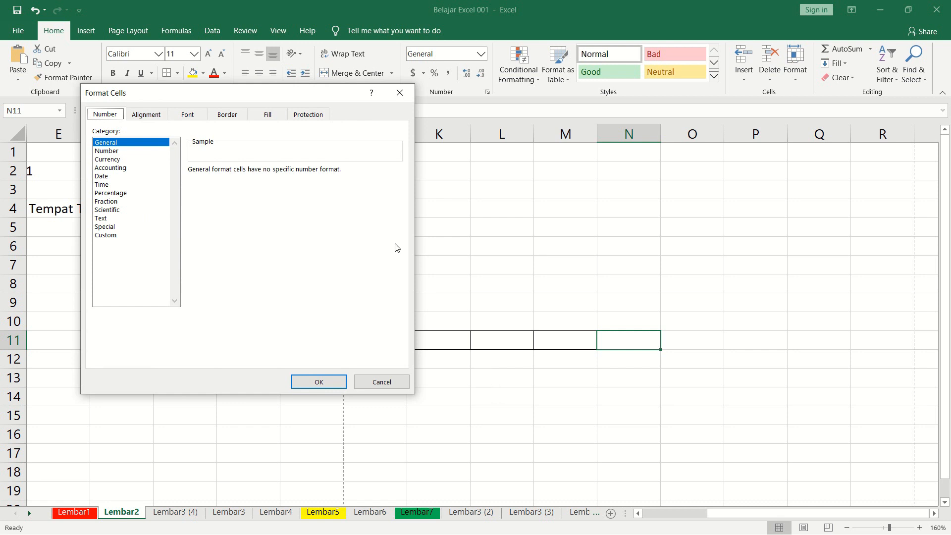
drag(260, 97, 423, 89)
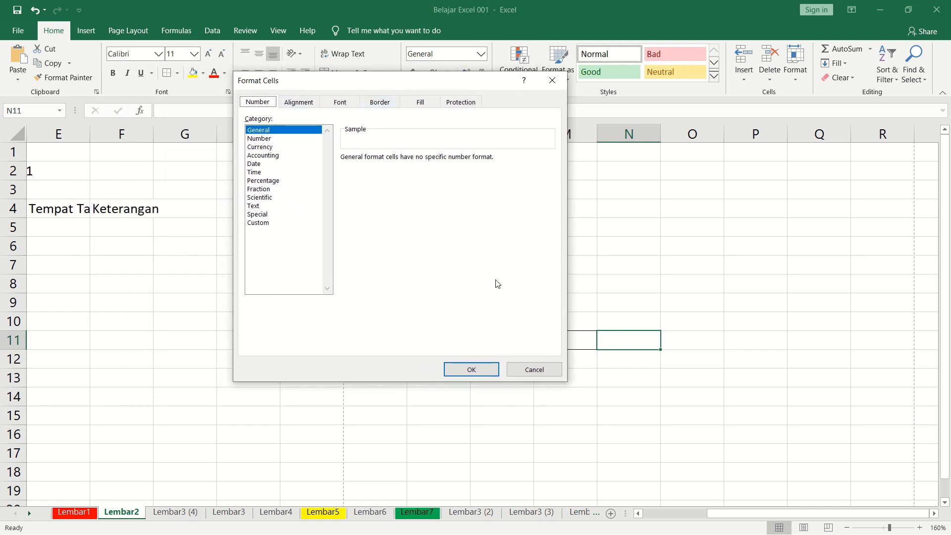
drag(443, 84, 339, 93)
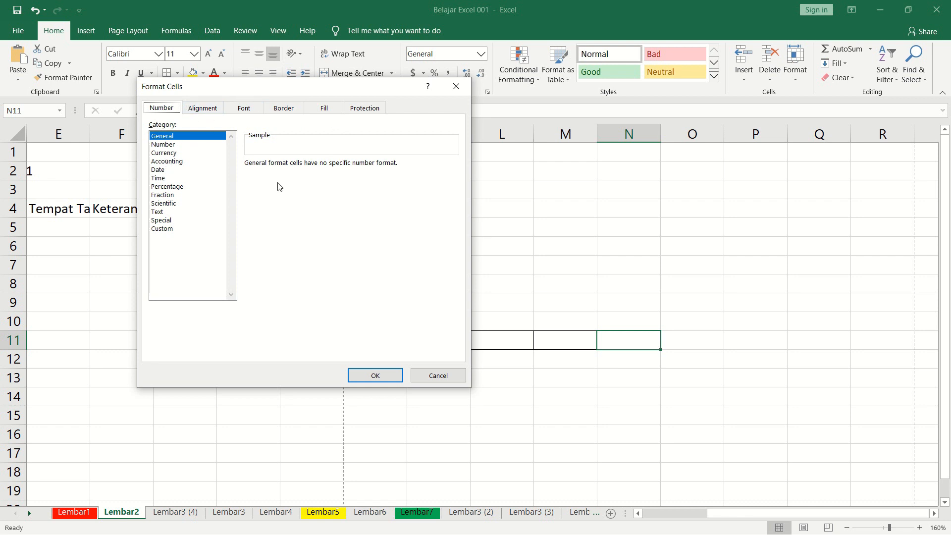
click(282, 112)
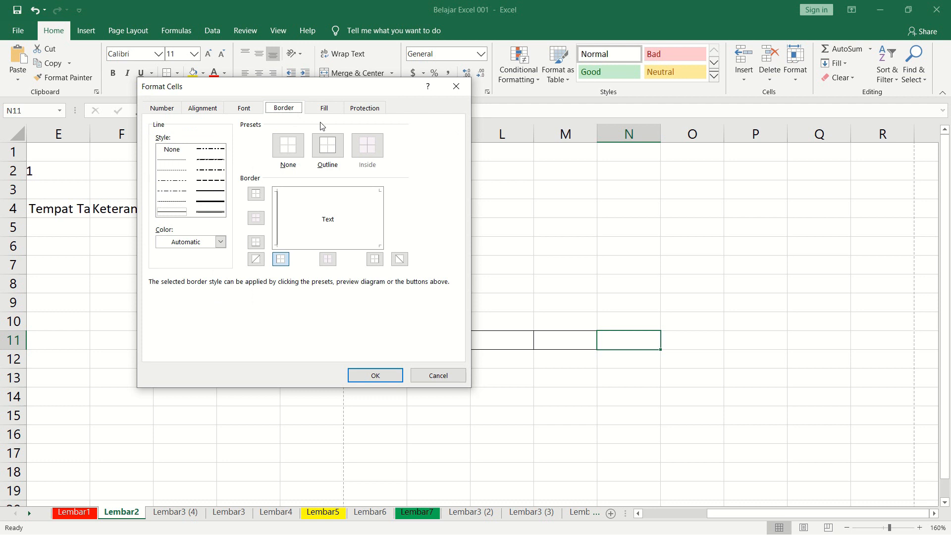
drag(302, 90, 422, 103)
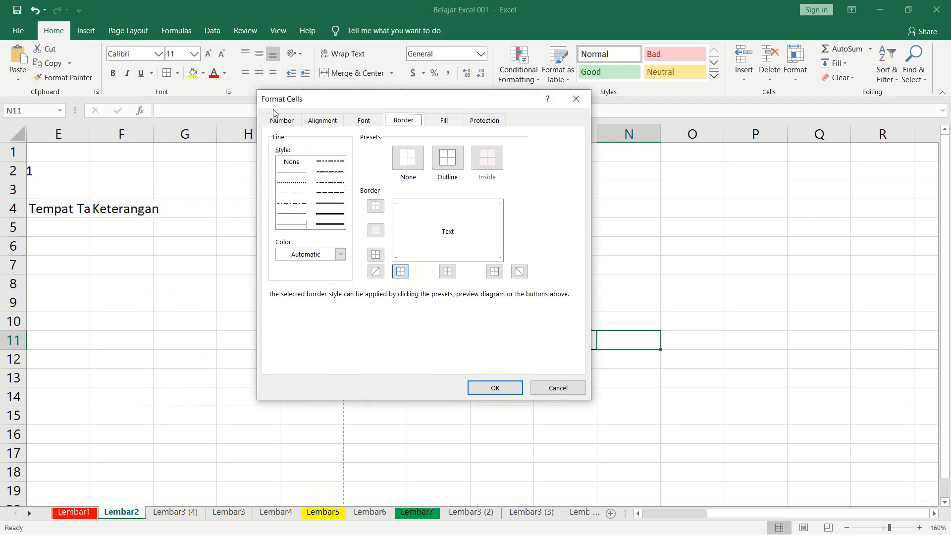
drag(393, 106, 277, 97)
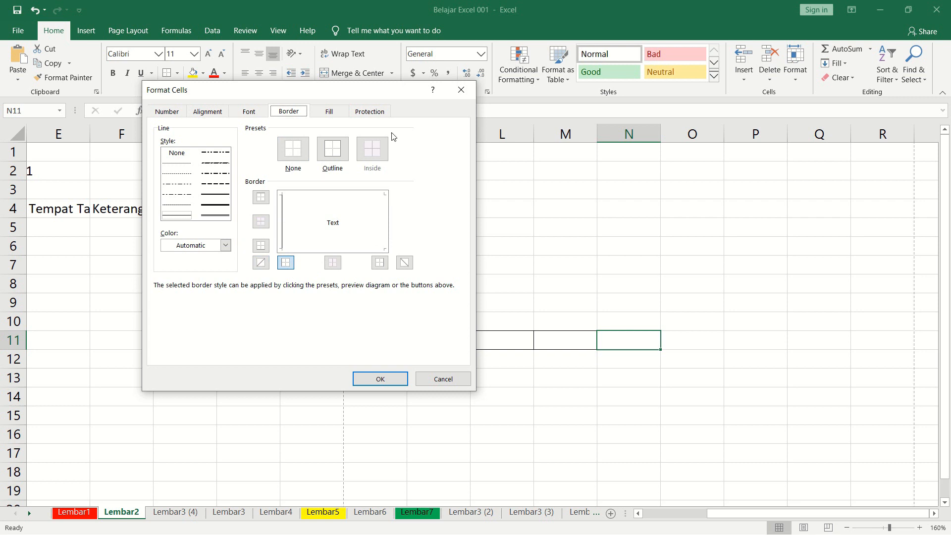
click(460, 89)
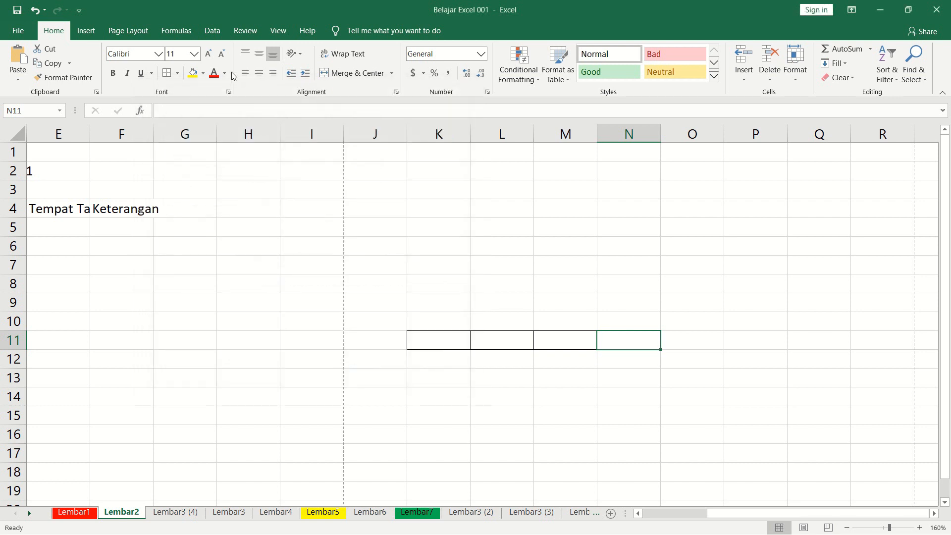
Compare the quick border options with the Format Cells border settings for cell N11, applying none.
click(176, 73)
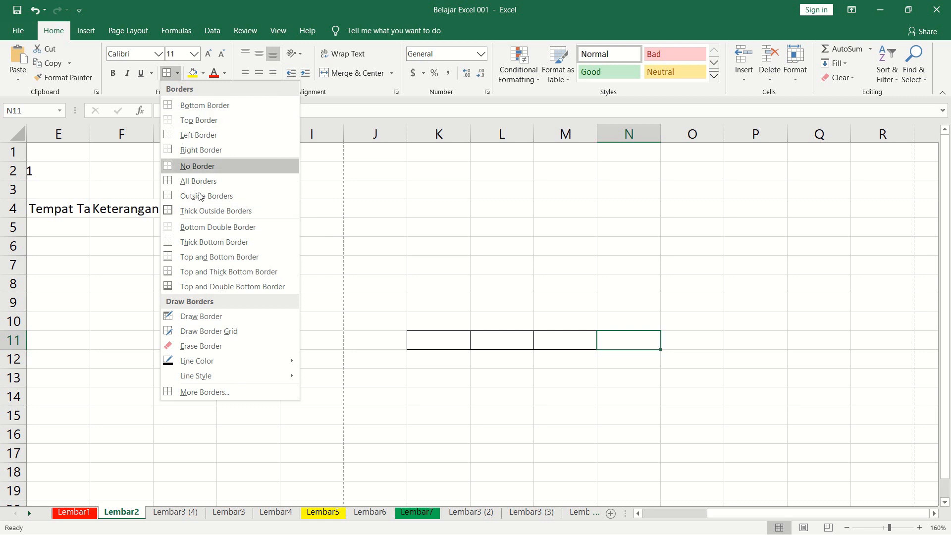
click(621, 349)
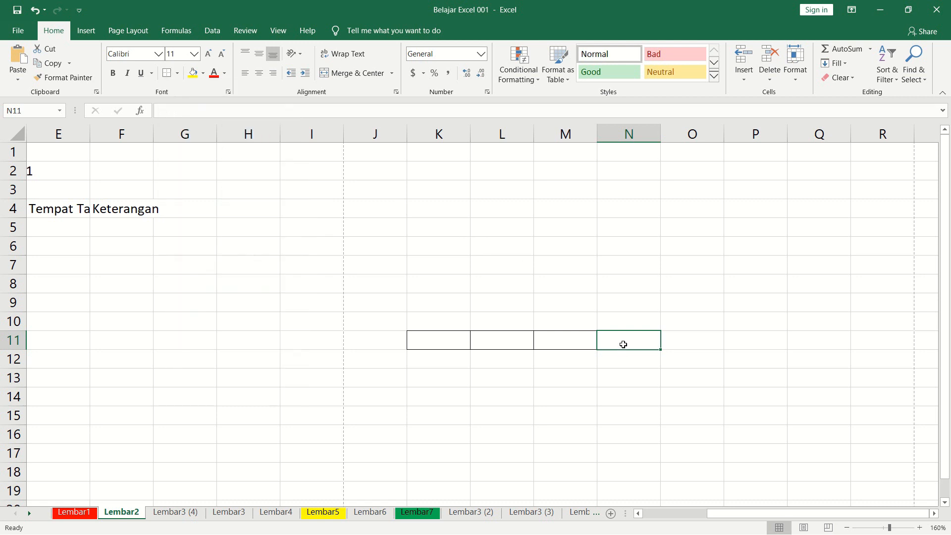
key(ctrl+1)
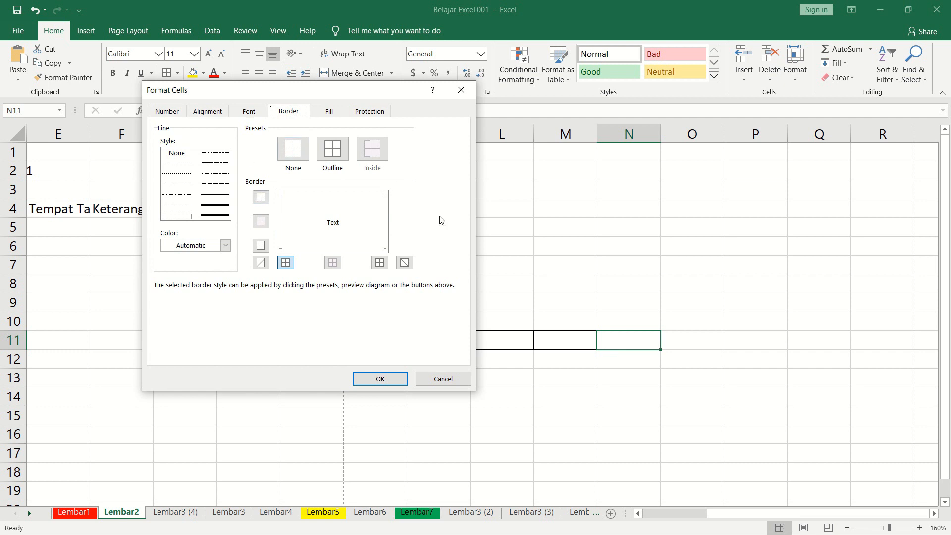
click(461, 89)
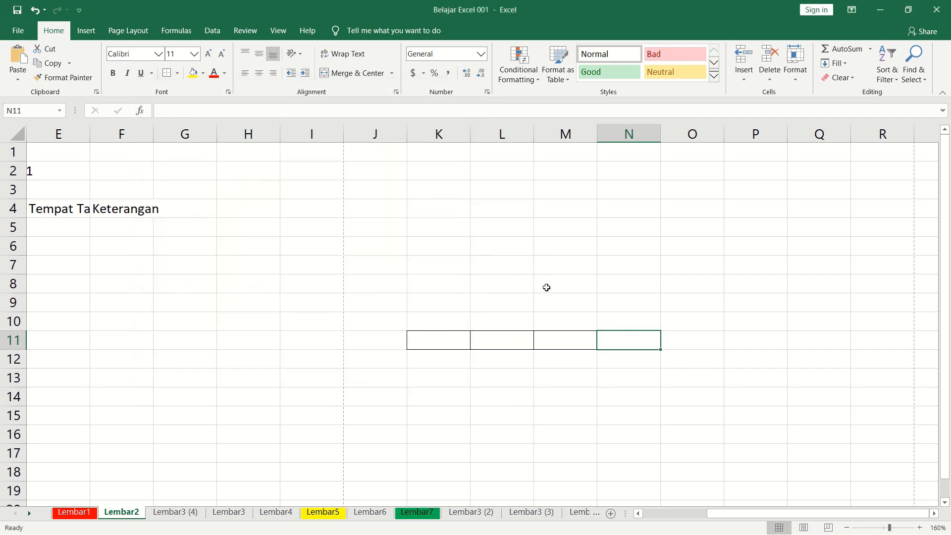
Apply All Borders to the table's header row from No. Urut to Keterangan (B4:F4) and deselect it.
click(450, 320)
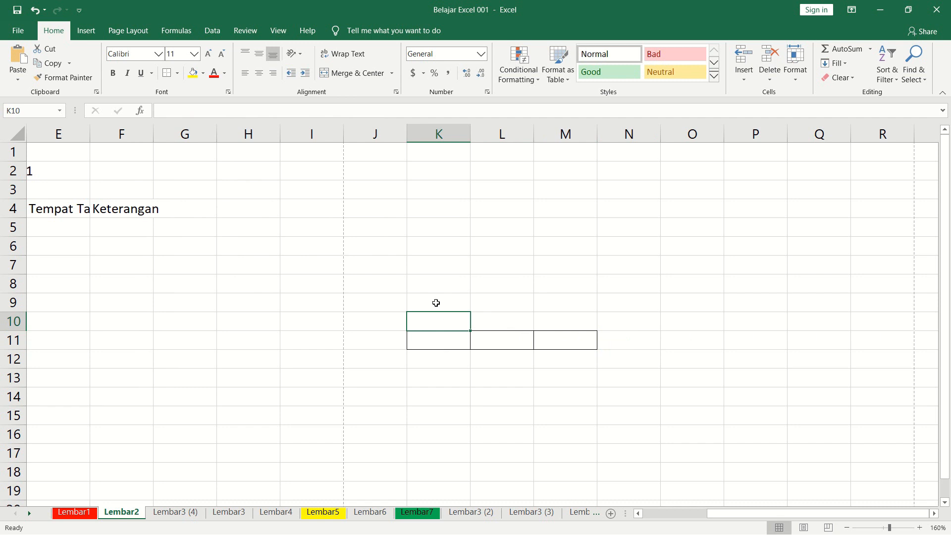
click(241, 298)
key(Left)
key(Left)
key(Left)
key(Left)
key(Left)
key(Left)
key(Left)
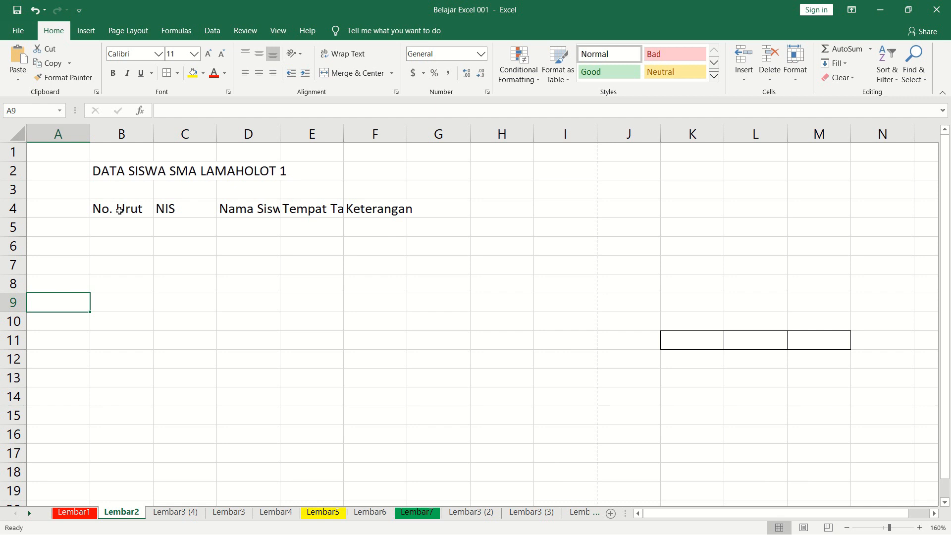
click(118, 227)
click(116, 208)
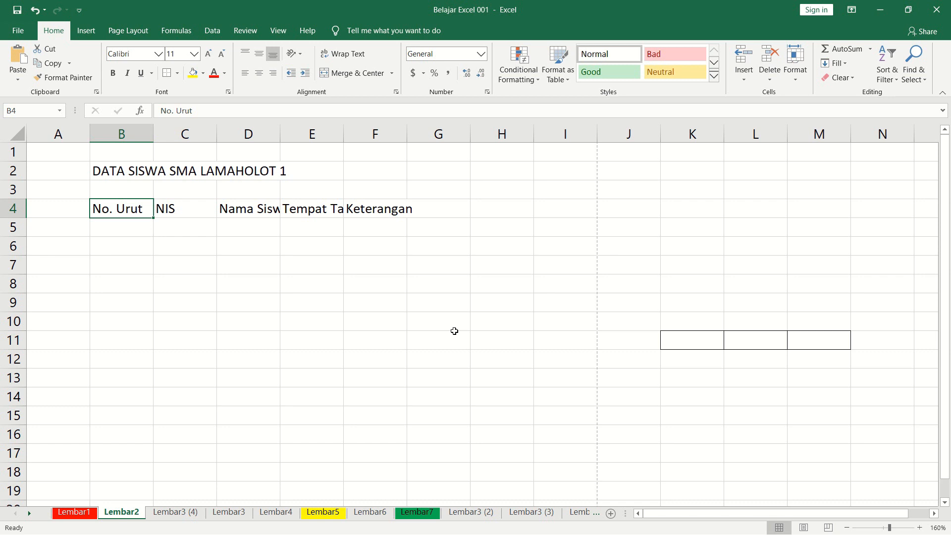
key(shift+Right)
key(shift+Right)
key(shift+Right)
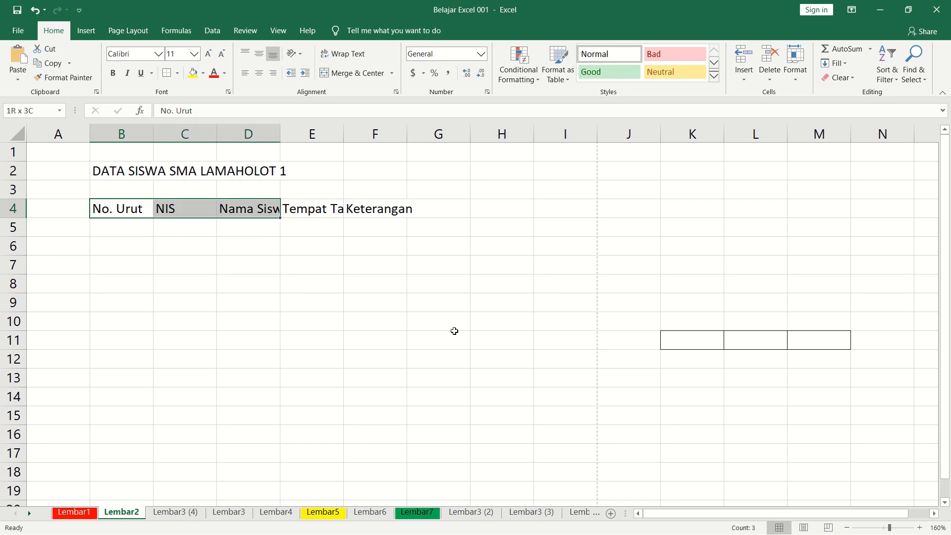
key(shift+Right)
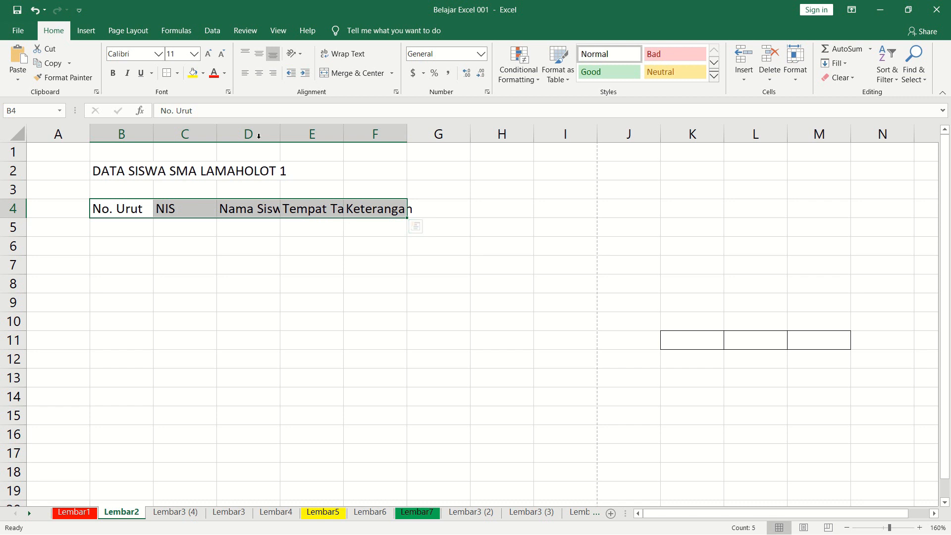
click(180, 76)
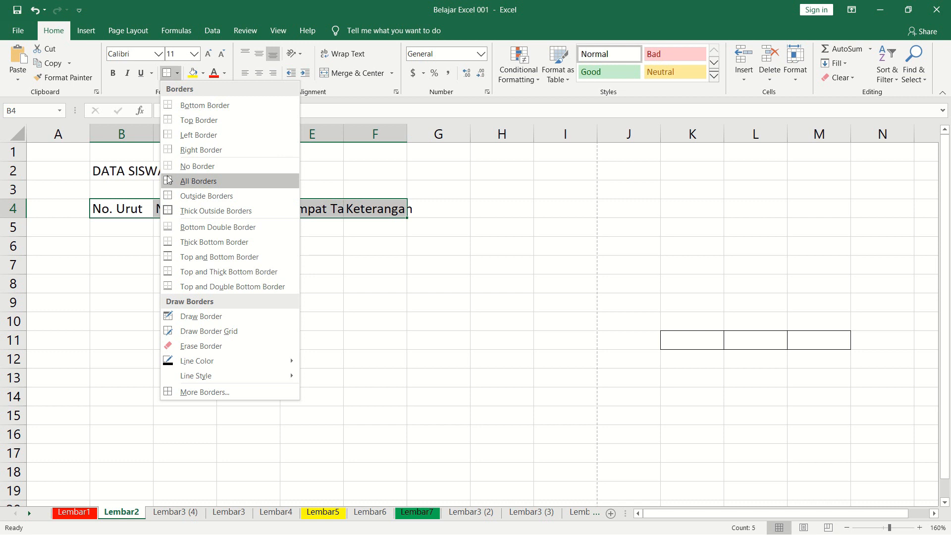
click(204, 181)
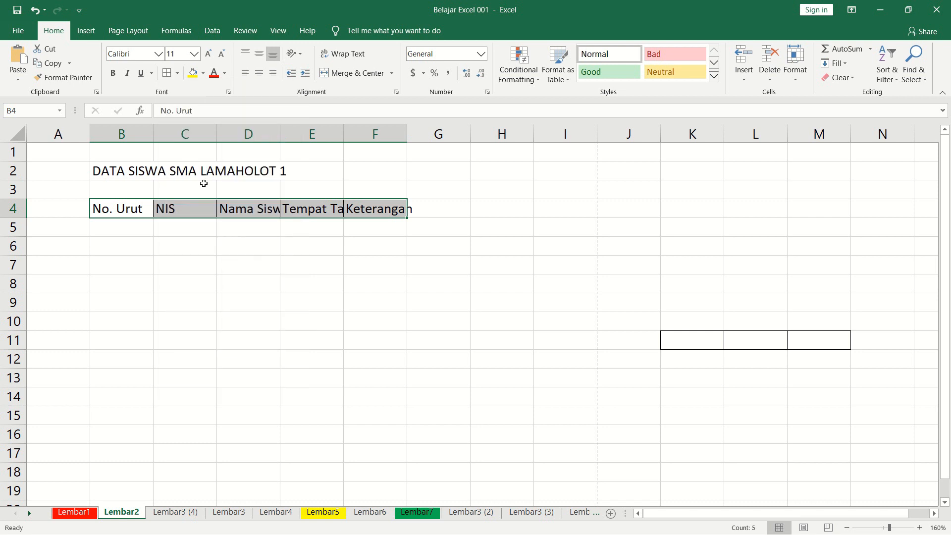
click(205, 227)
click(142, 241)
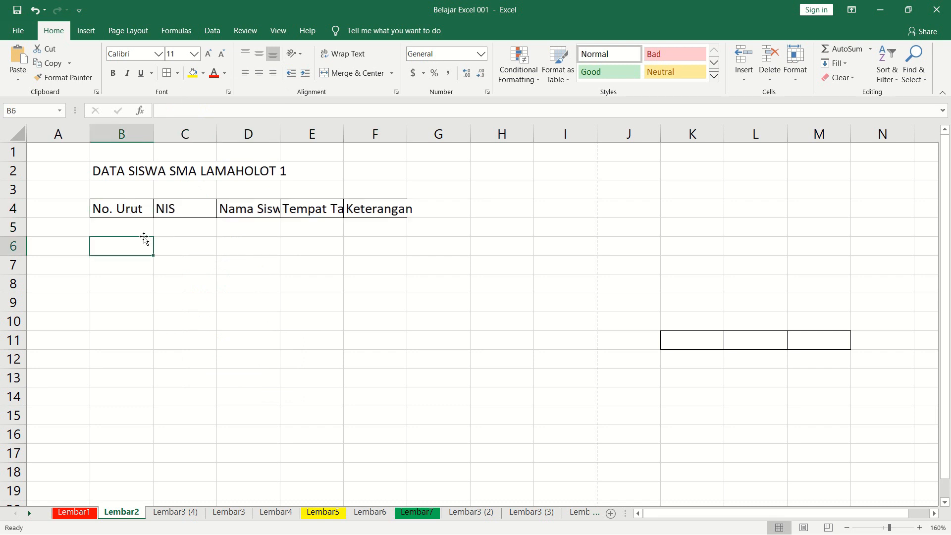
Check the bordered header cells one by one, from No. Urut to Keterangan.
click(150, 212)
click(191, 211)
click(265, 212)
click(324, 211)
click(364, 210)
click(340, 238)
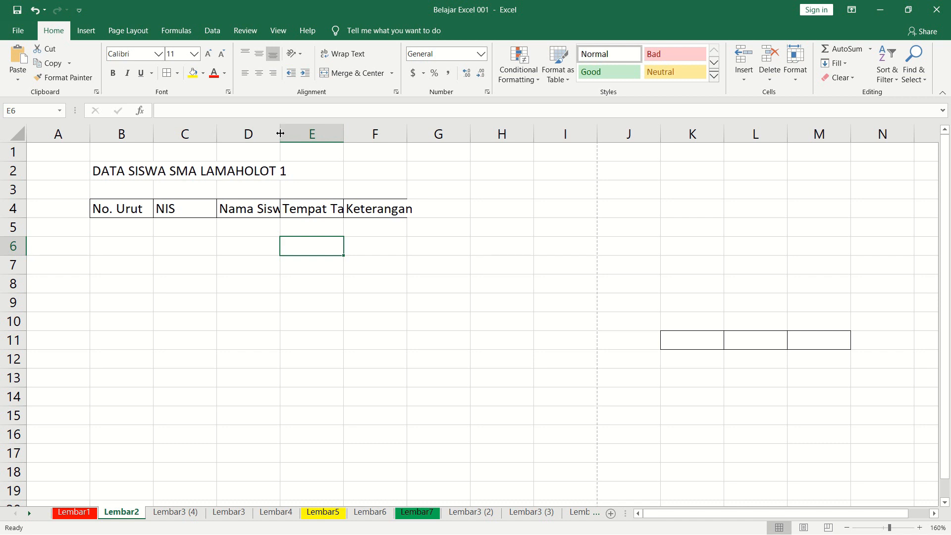
Widen column D to fit the Nama Siswa header with extra room for the names.
drag(279, 132, 327, 138)
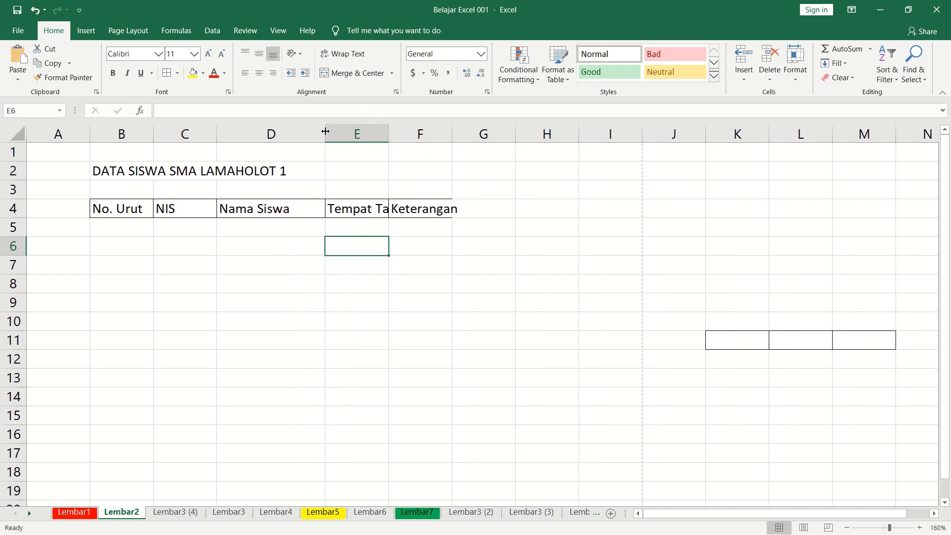
drag(326, 131, 355, 135)
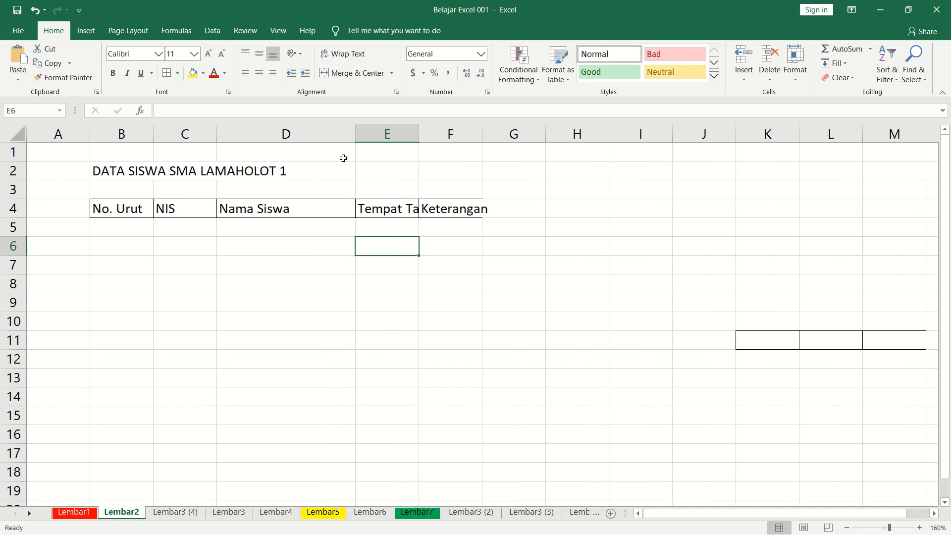
click(289, 261)
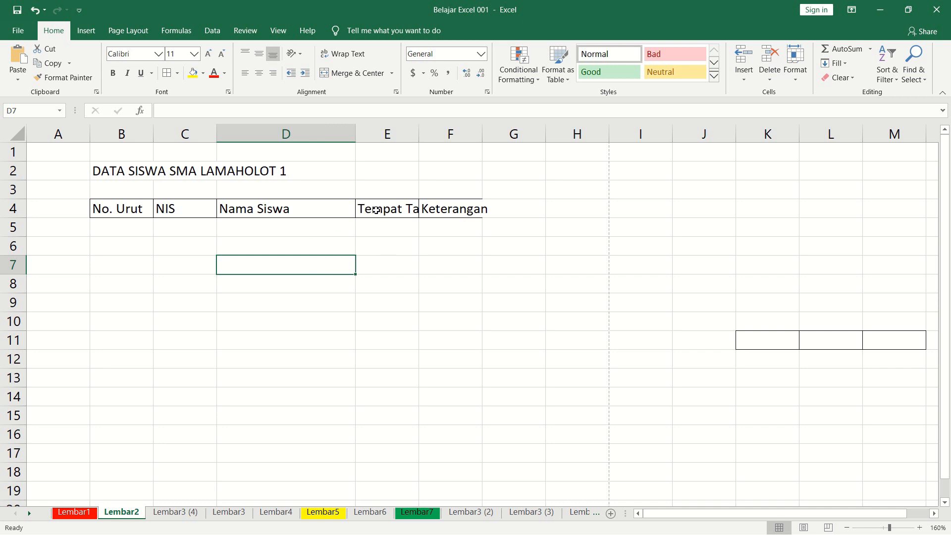
Fit column E to the Tempat Tanggal Lahir header and widen column F to fit Keterangan.
click(403, 213)
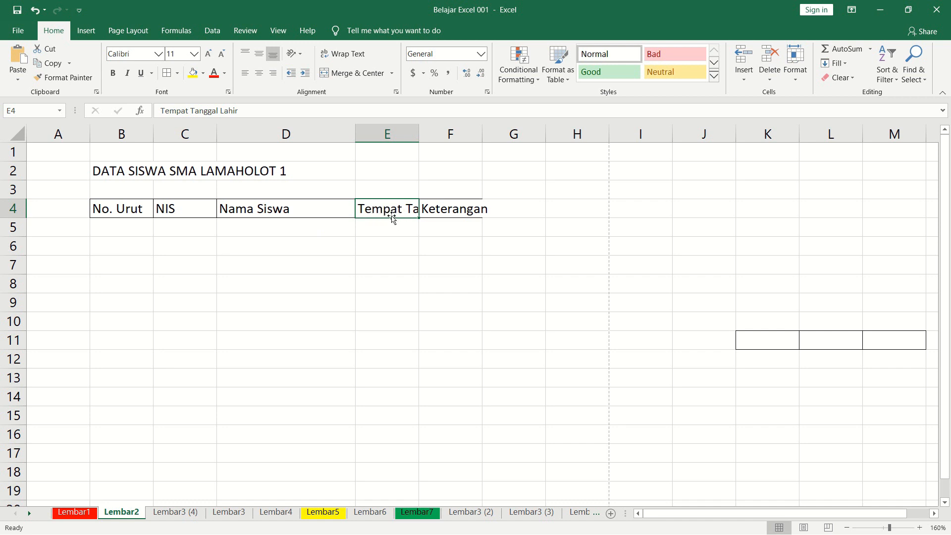
double_click(419, 132)
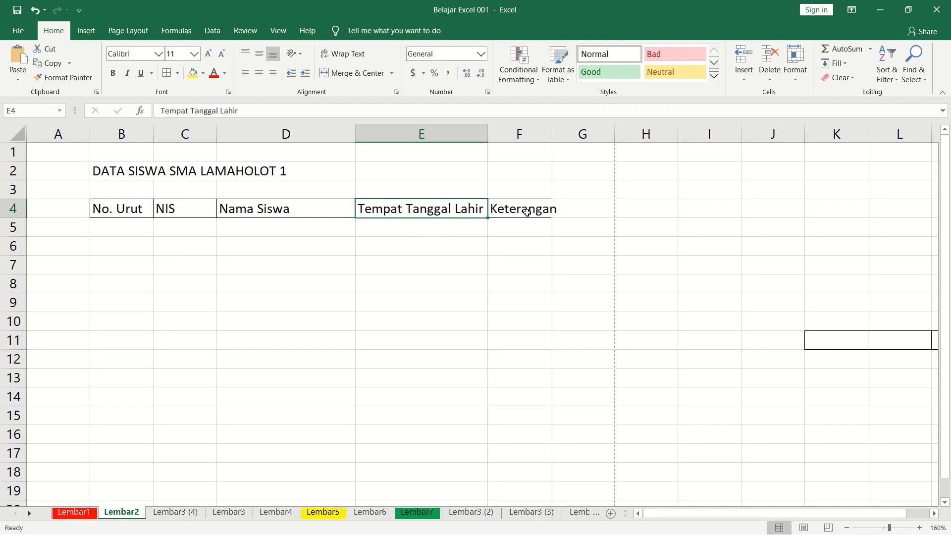
click(518, 227)
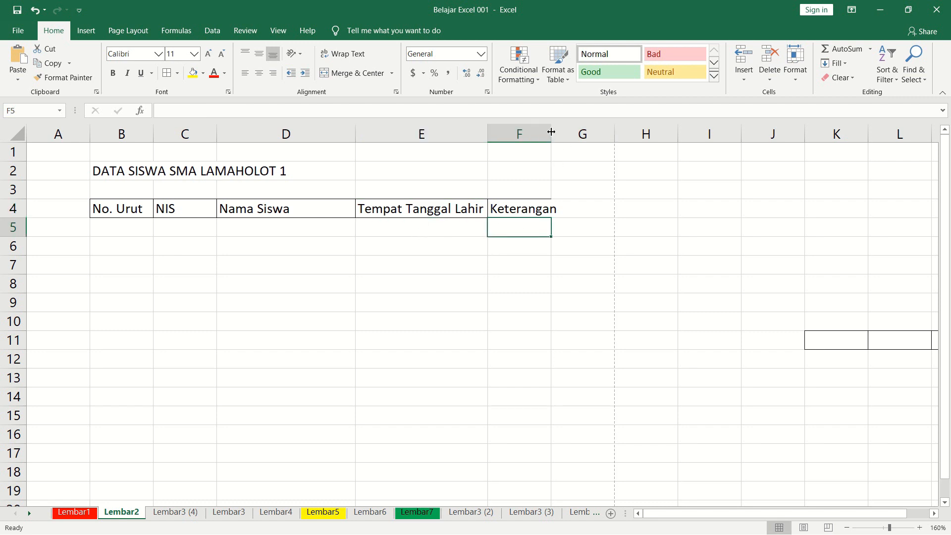
drag(550, 131, 559, 131)
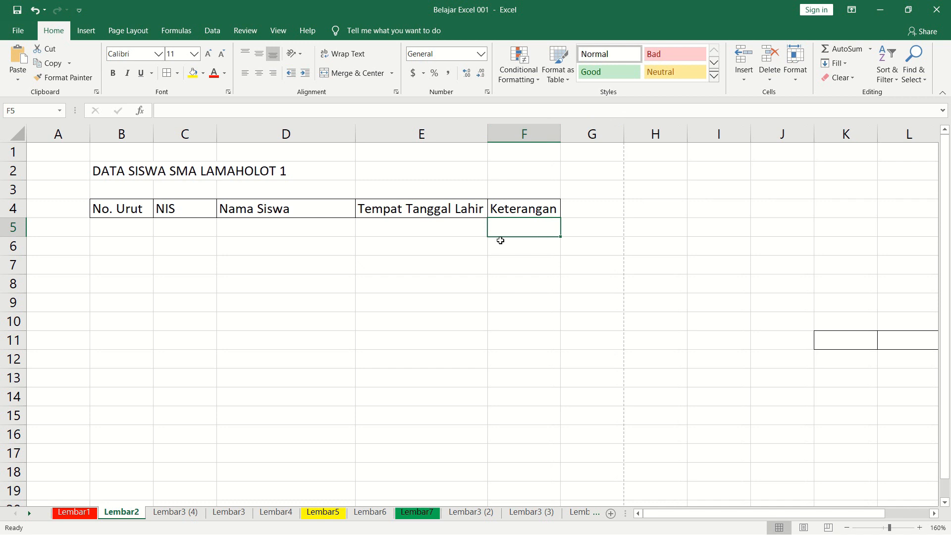
click(437, 239)
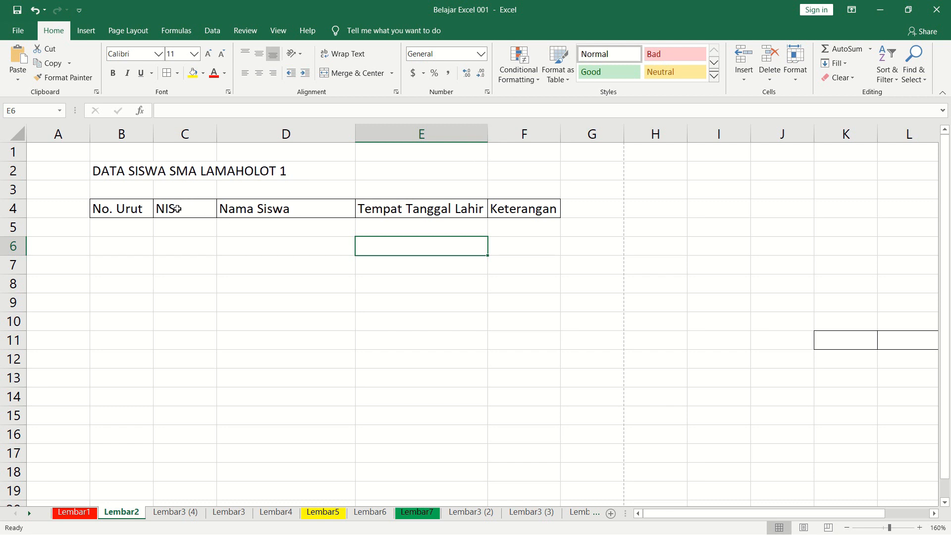
AutoFit columns C and D together to the widths of the NIS and Nama Siswa headers.
click(184, 133)
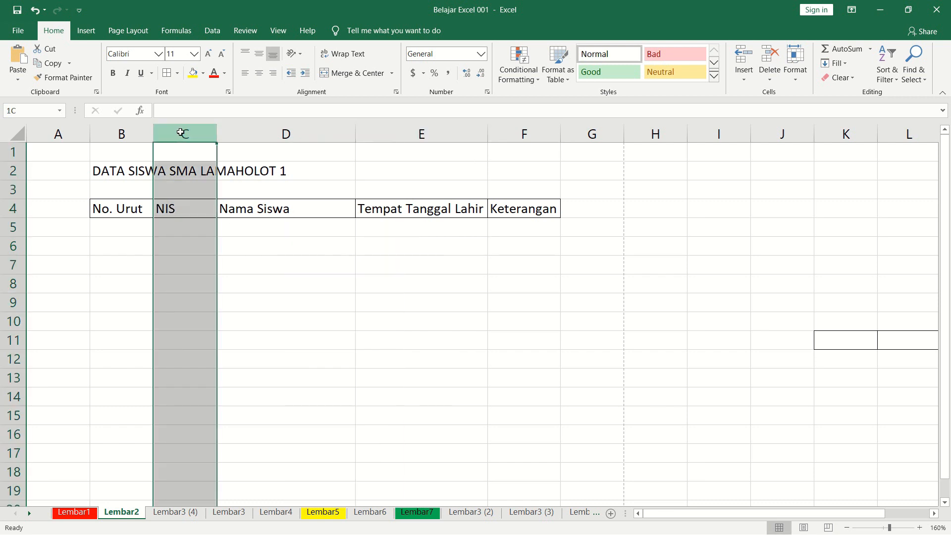
drag(193, 134, 262, 145)
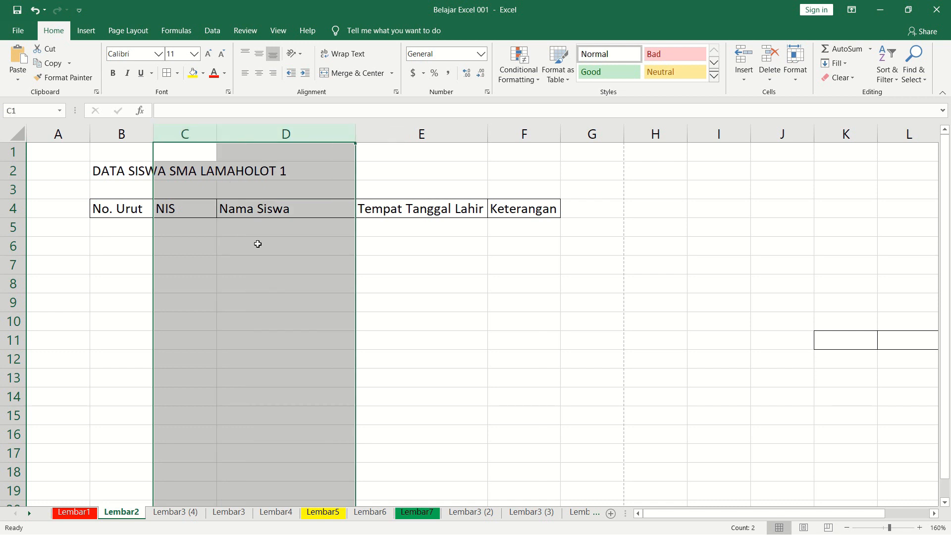
click(267, 250)
drag(206, 139, 303, 155)
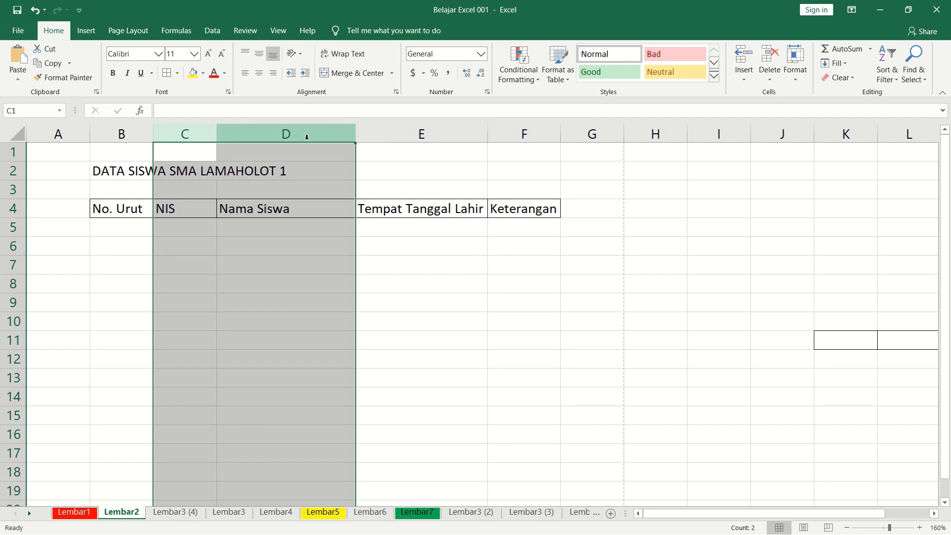
double_click(217, 131)
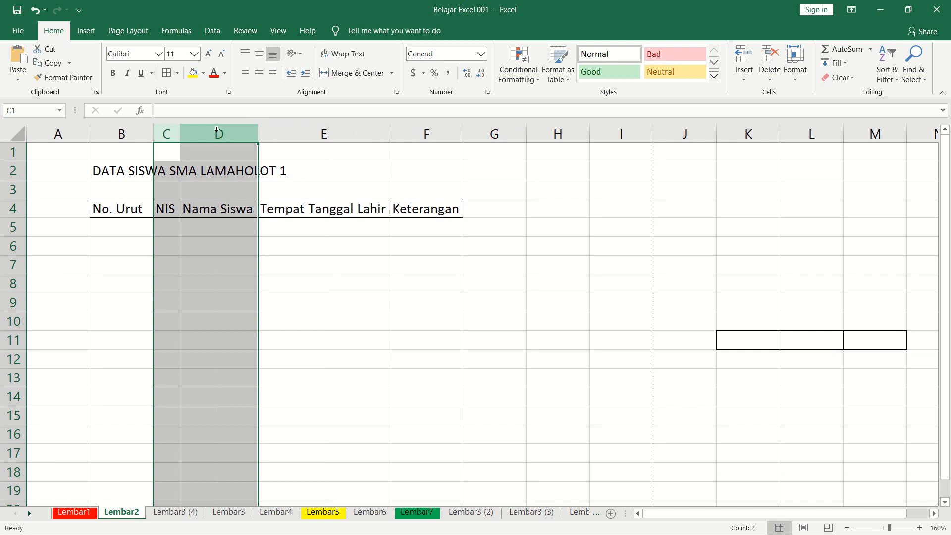
click(310, 270)
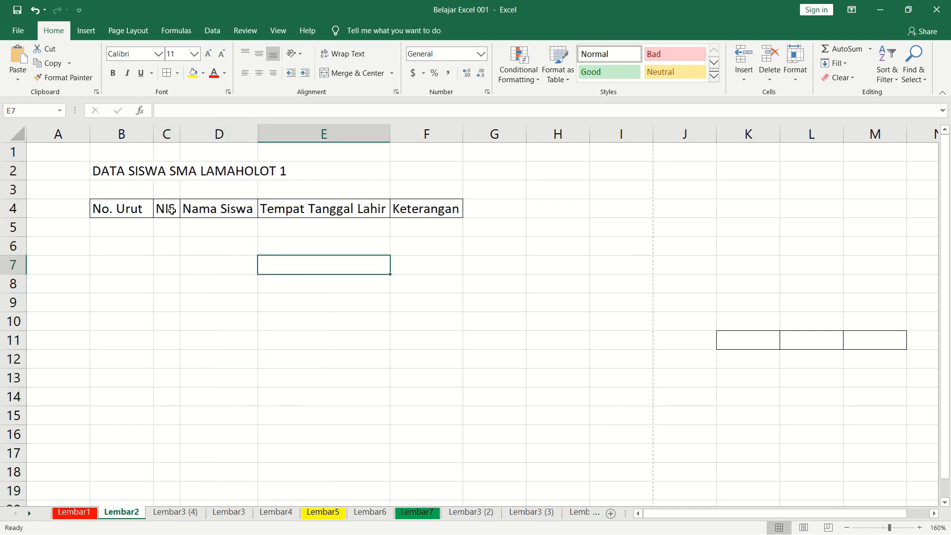
click(168, 210)
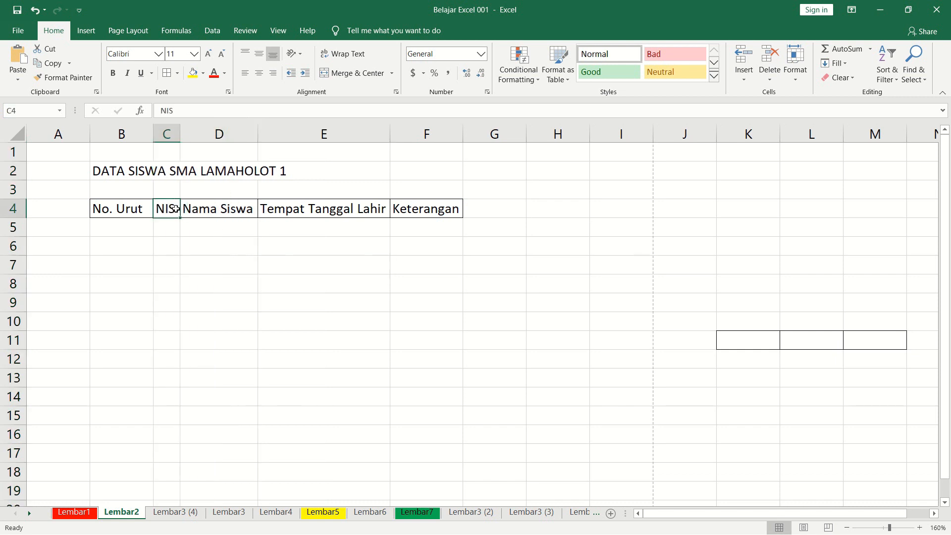
click(232, 210)
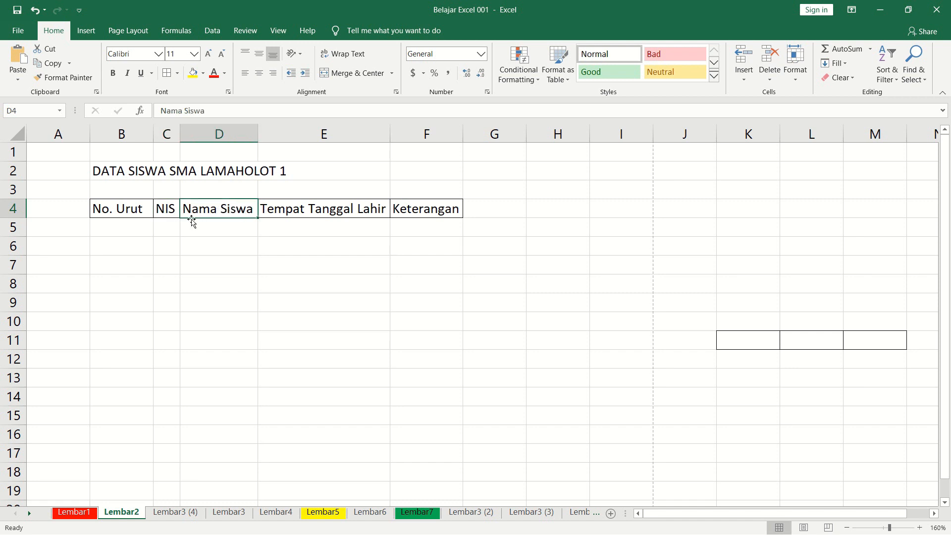
Apply All Borders to the No. Urut column from its header down to row 16 (B4:B16).
click(123, 227)
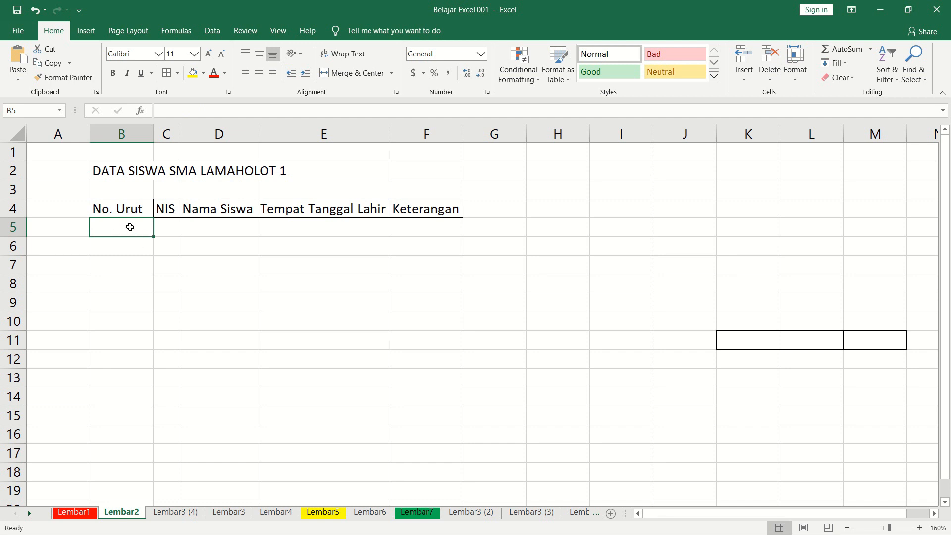
drag(124, 209, 114, 376)
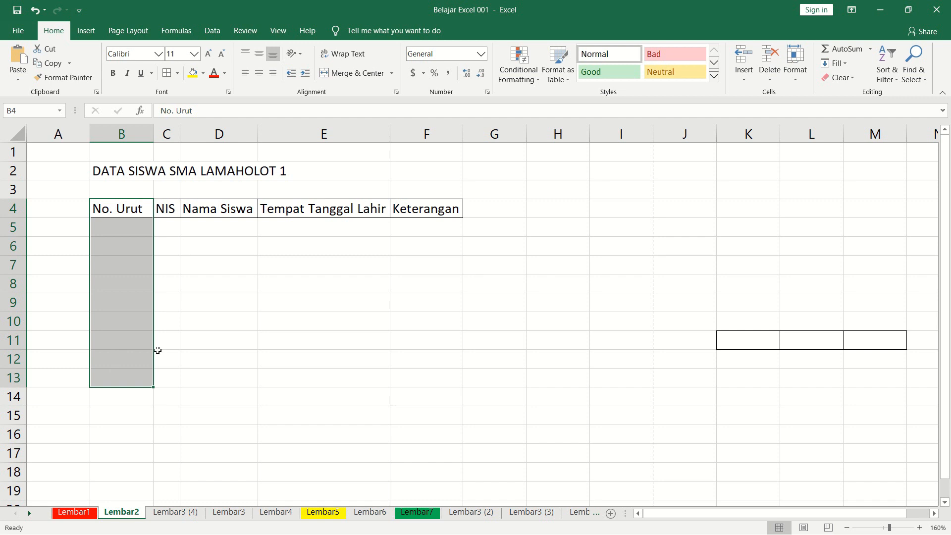
click(260, 277)
drag(124, 209, 106, 442)
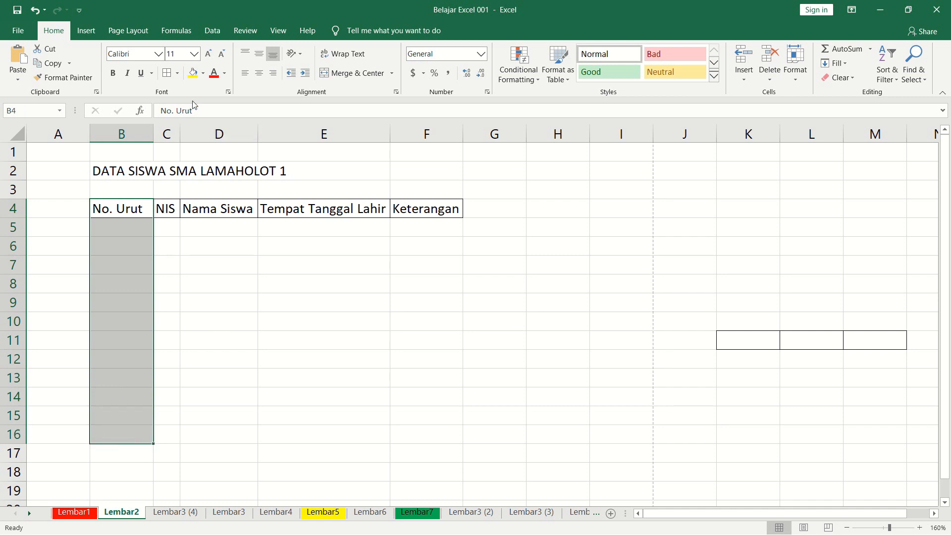
click(166, 74)
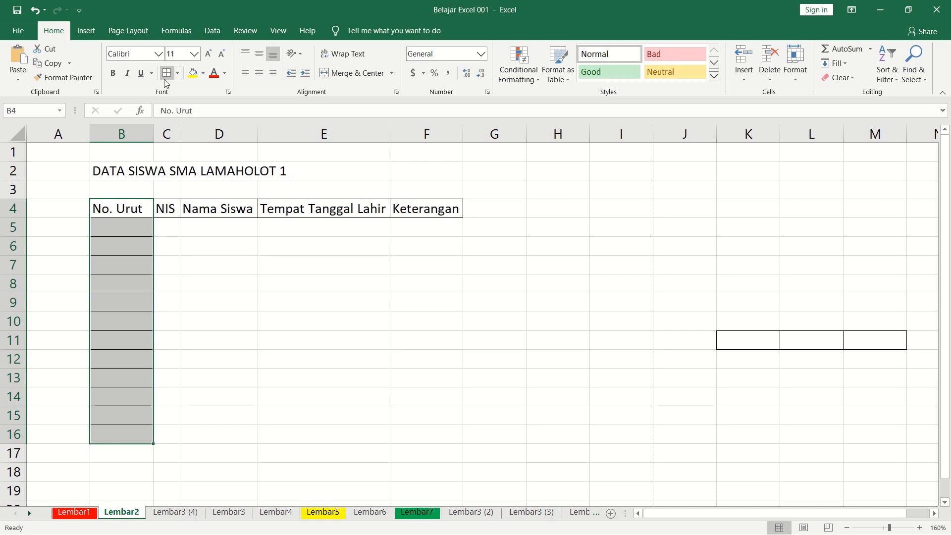
click(202, 253)
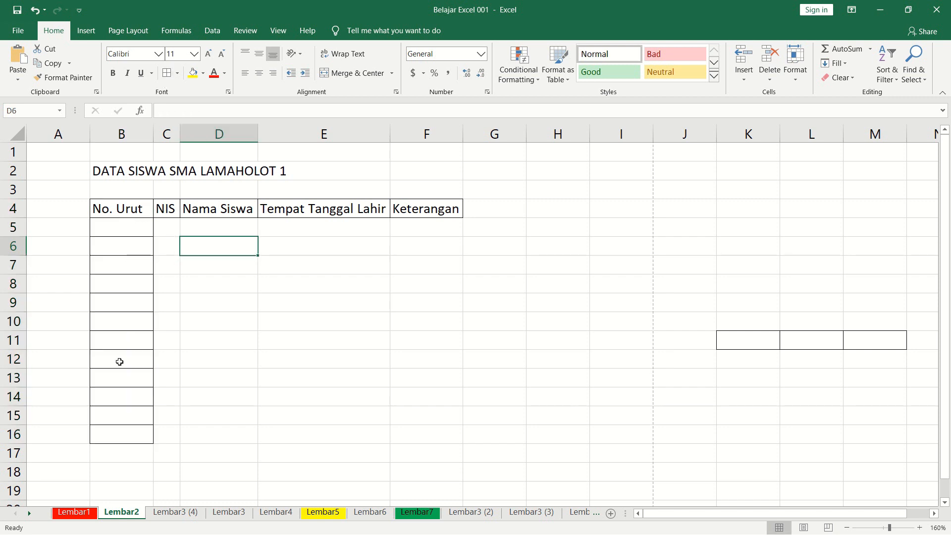
Apply All Borders to the NIS column from its header down to row 16 (C4:C16).
drag(172, 208, 170, 431)
click(166, 73)
click(235, 248)
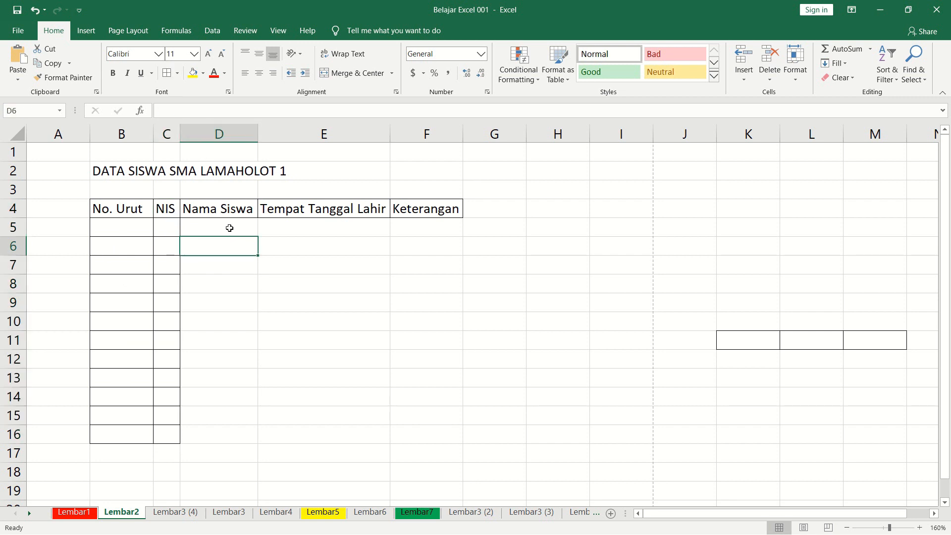
Apply All Borders to the Nama Siswa, Tempat Tanggal Lahir and Keterangan columns down to row 16 (D4:F16).
drag(213, 207, 418, 429)
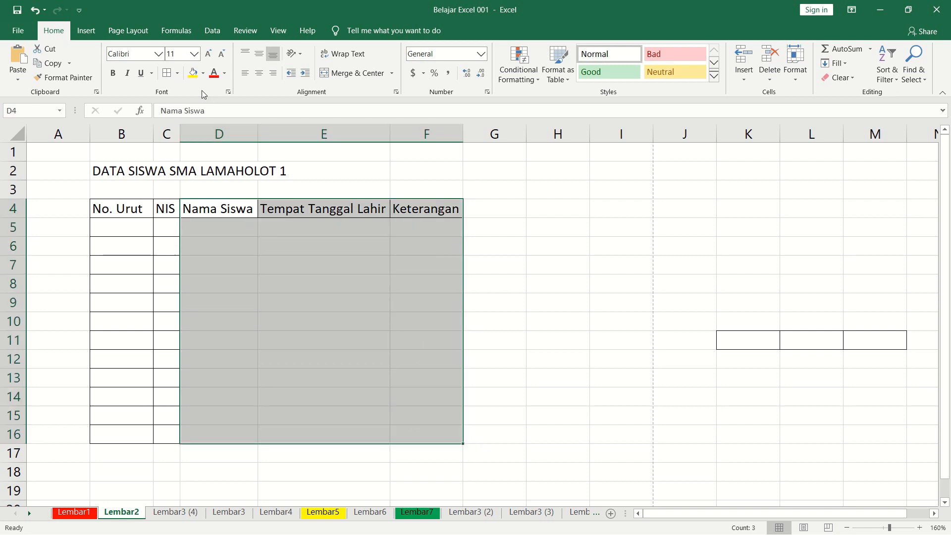
click(177, 73)
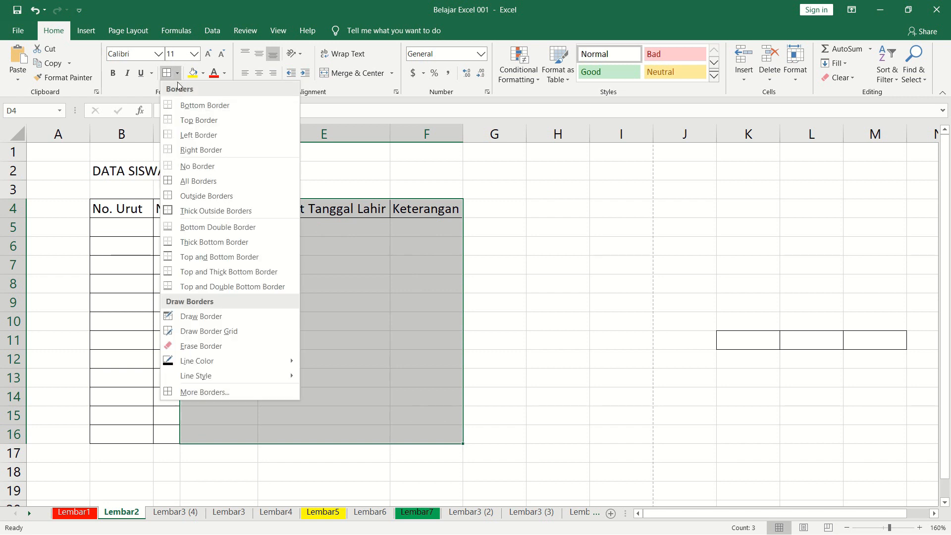
click(198, 181)
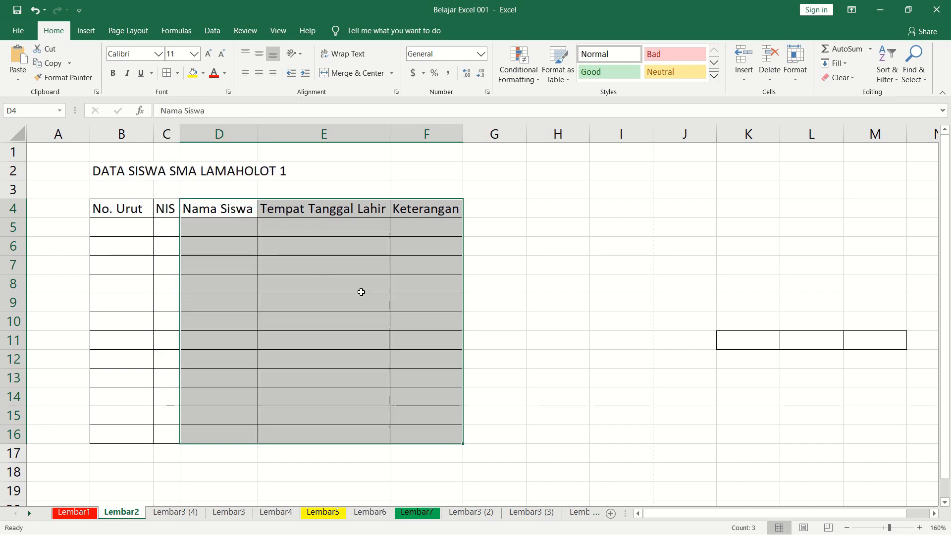
click(361, 289)
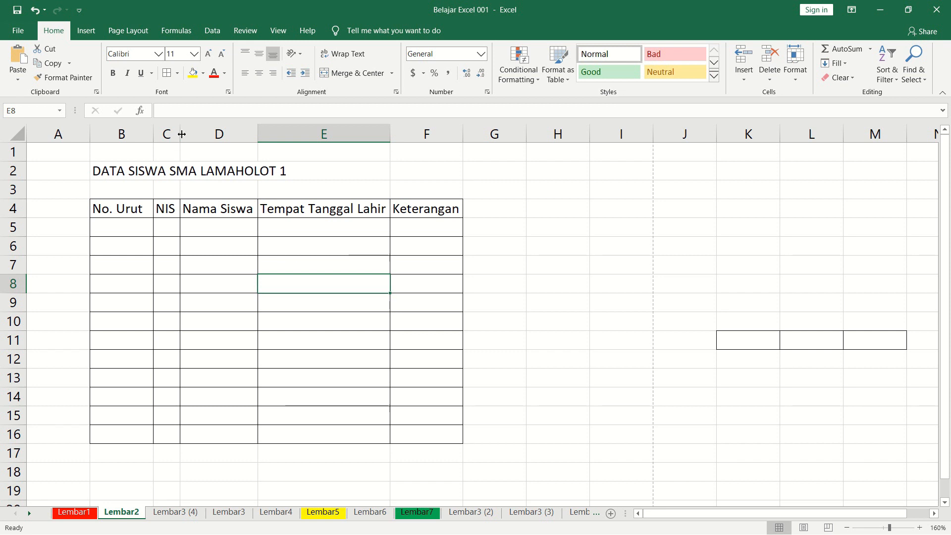
Widen column C to give the NIS entries more room.
drag(182, 133, 249, 143)
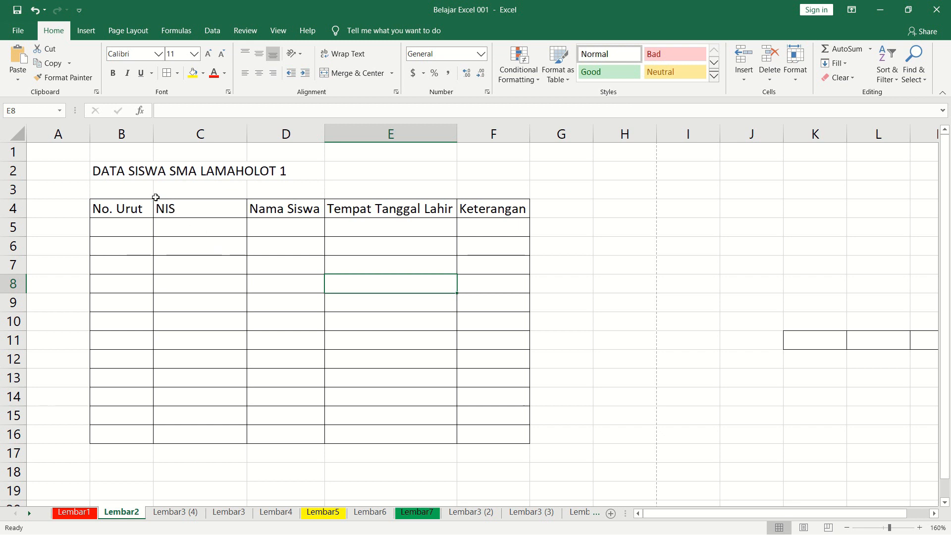
click(144, 233)
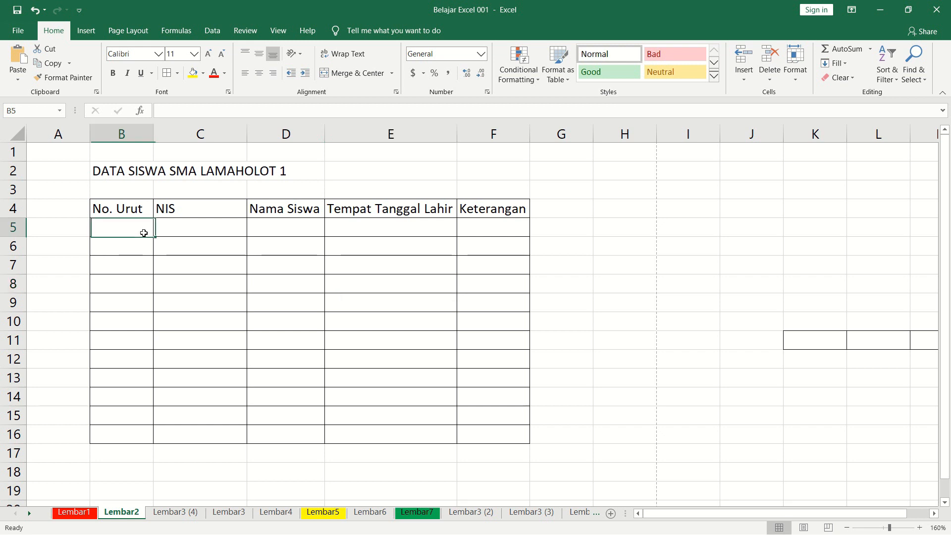
click(483, 179)
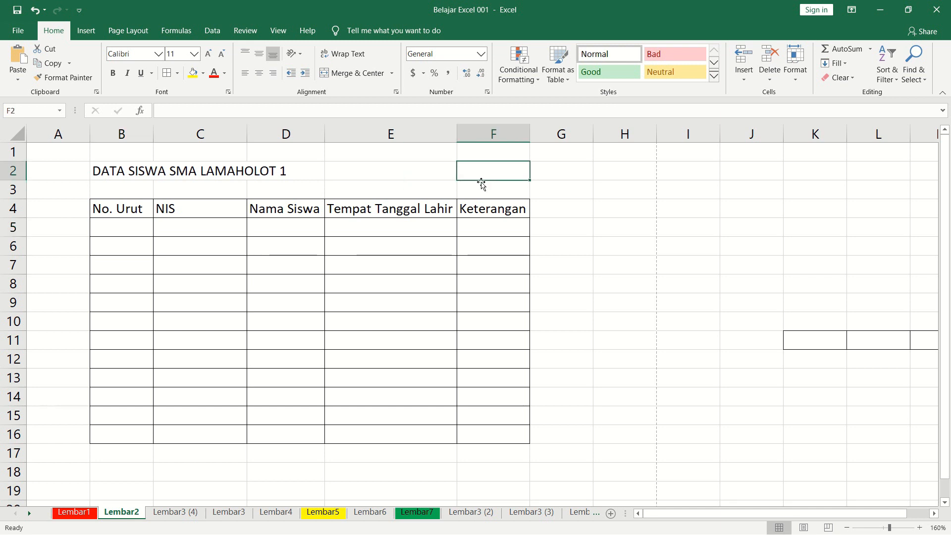
Enter 1 and 2 as the first two No. Urut values in B5 and B6.
click(141, 228)
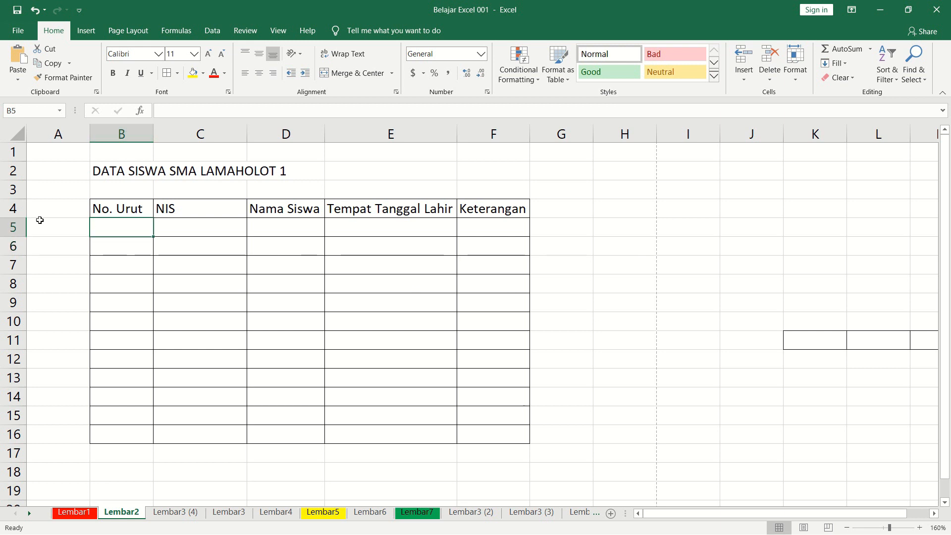
text(1)
key(Return)
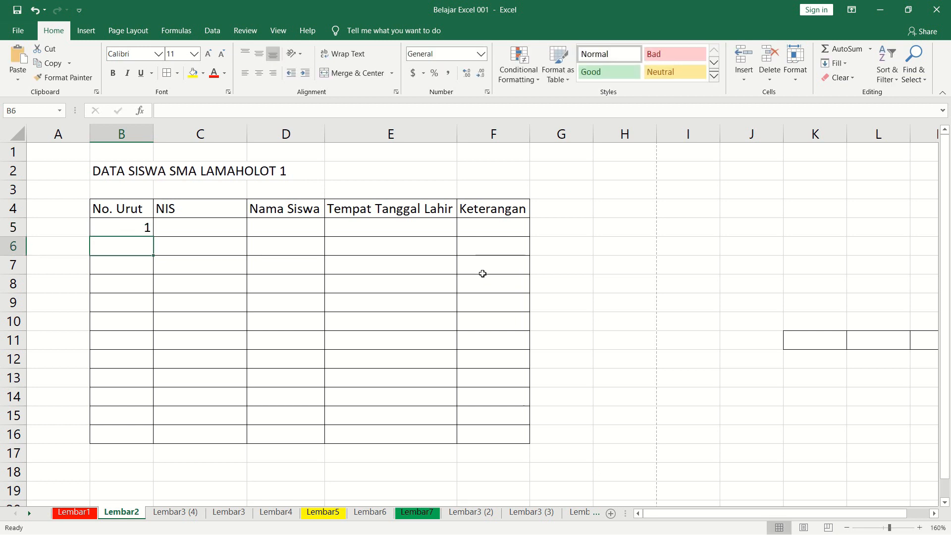
text(2)
key(Return)
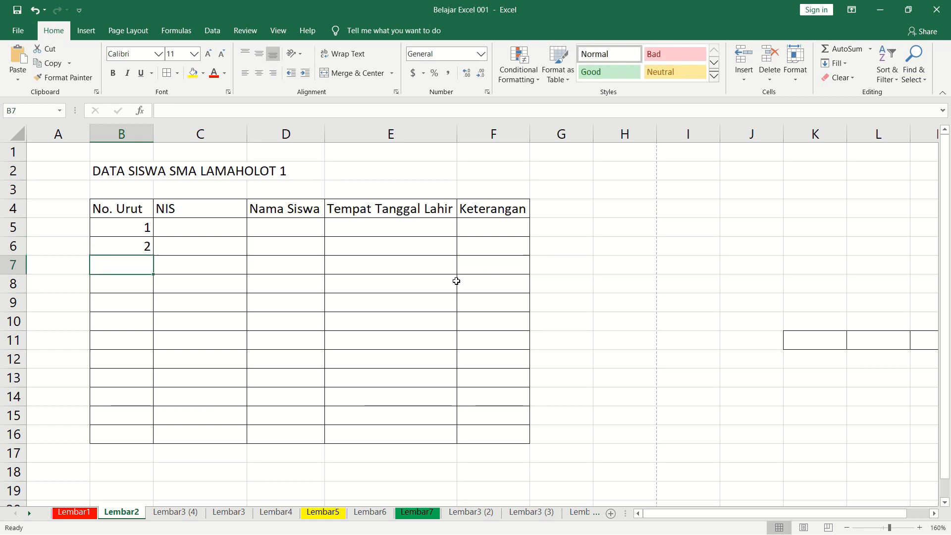
Fill the number series from B5:B6 down to 12 in B16.
mouse_move(146, 228)
mouse_down()
mouse_move(145, 243)
mouse_move(153, 243)
mouse_up()
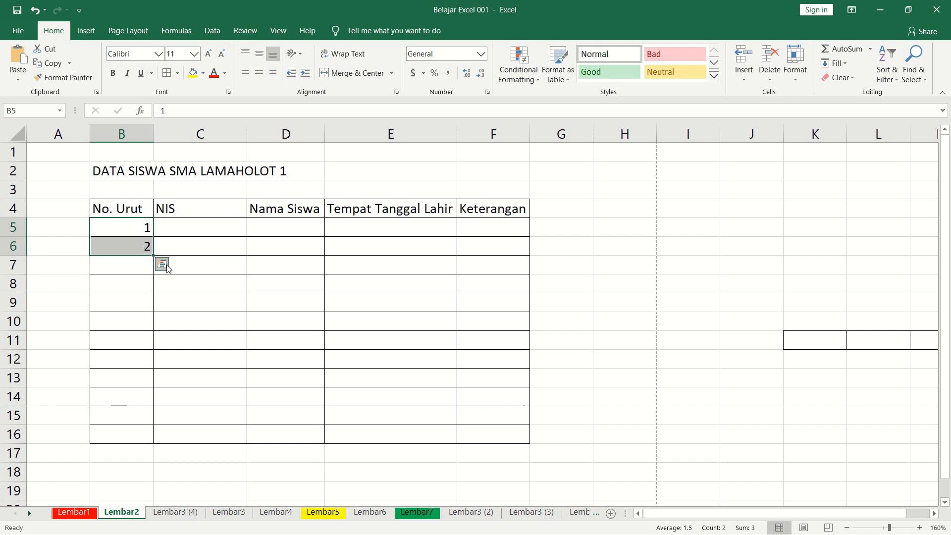
click(226, 284)
ctrl+scroll(218, 270, up, 2)
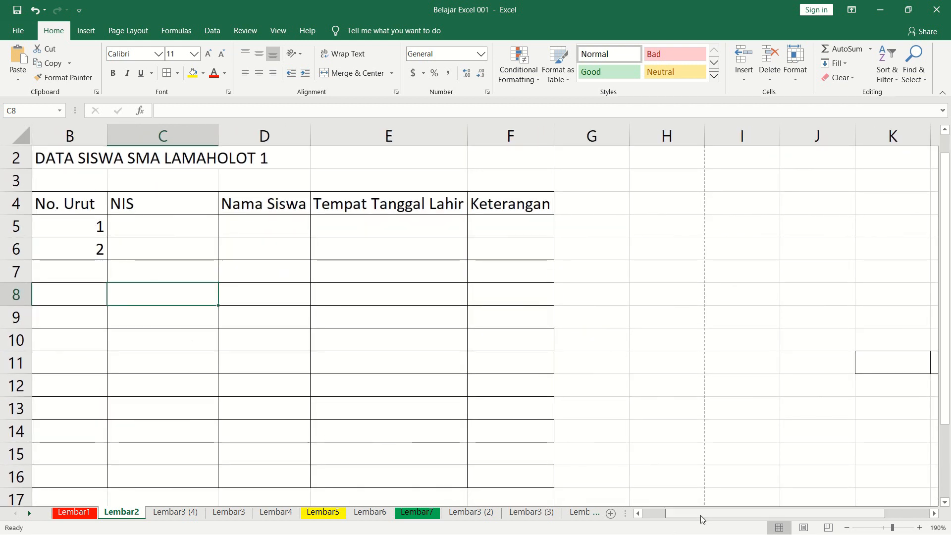
scroll(490, 445, left, 1)
drag(164, 226, 168, 249)
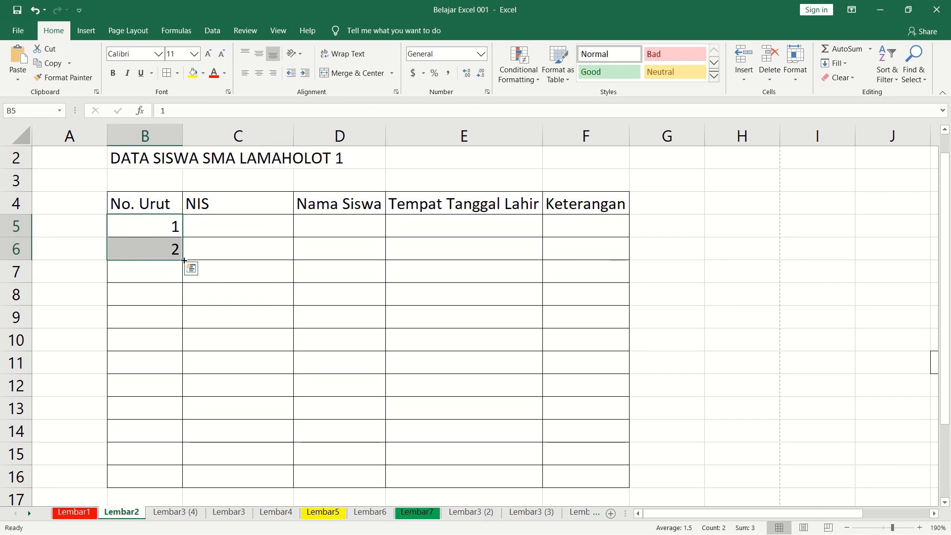
drag(184, 259, 186, 484)
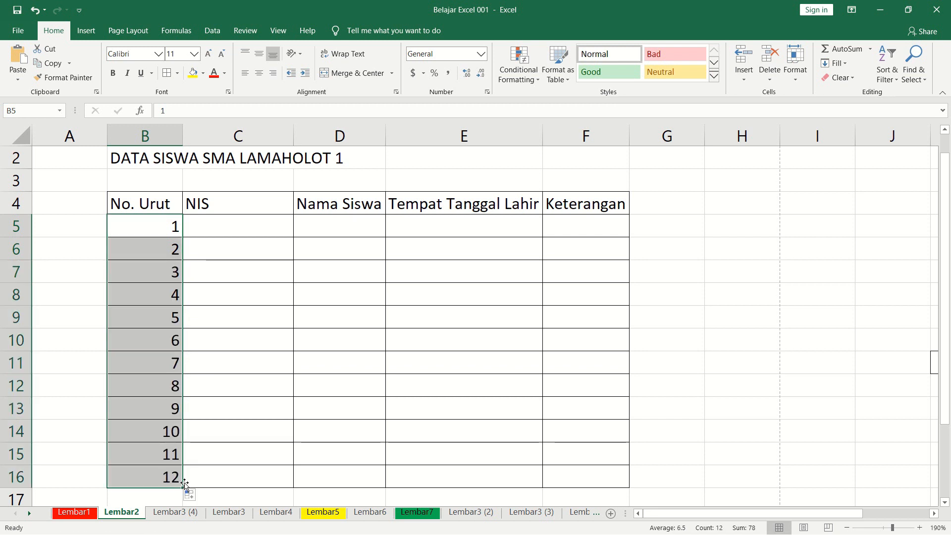
click(275, 298)
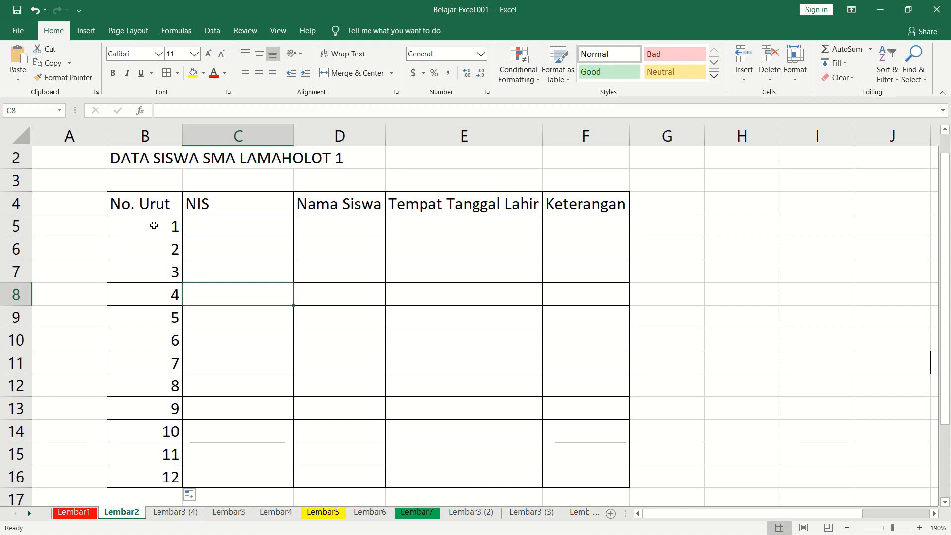
drag(154, 226, 165, 473)
Enter A1 and A2 as the first two NIS values in C5 and C6.
click(260, 224)
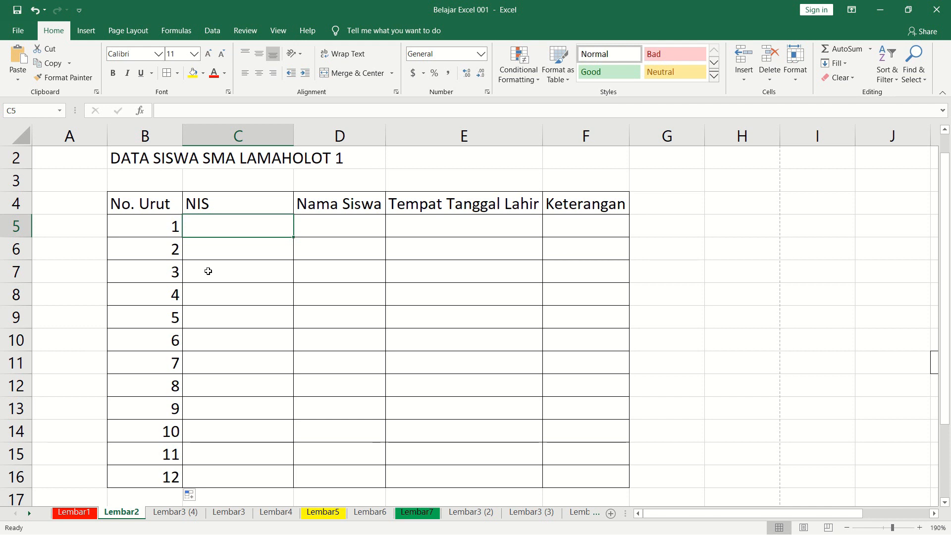
text(A1)
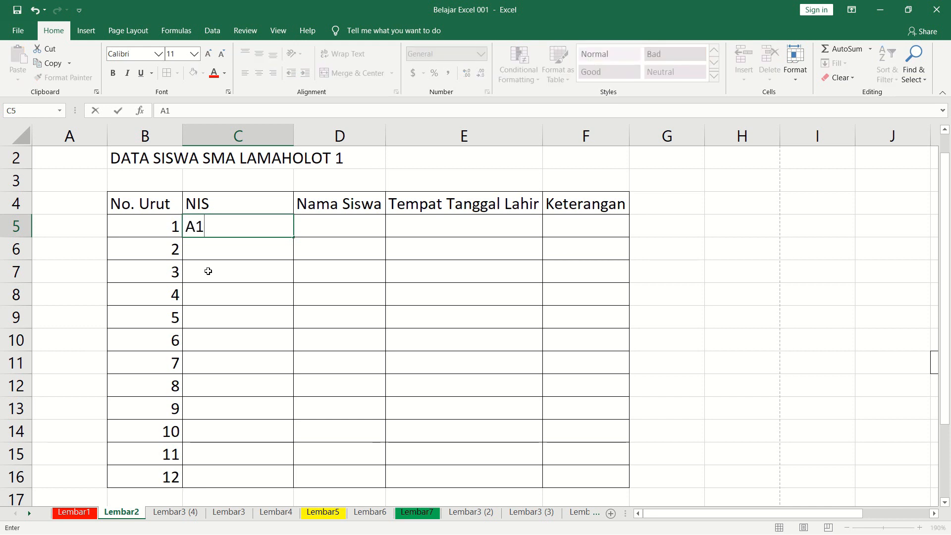
key(Return)
text(A2)
key(Return)
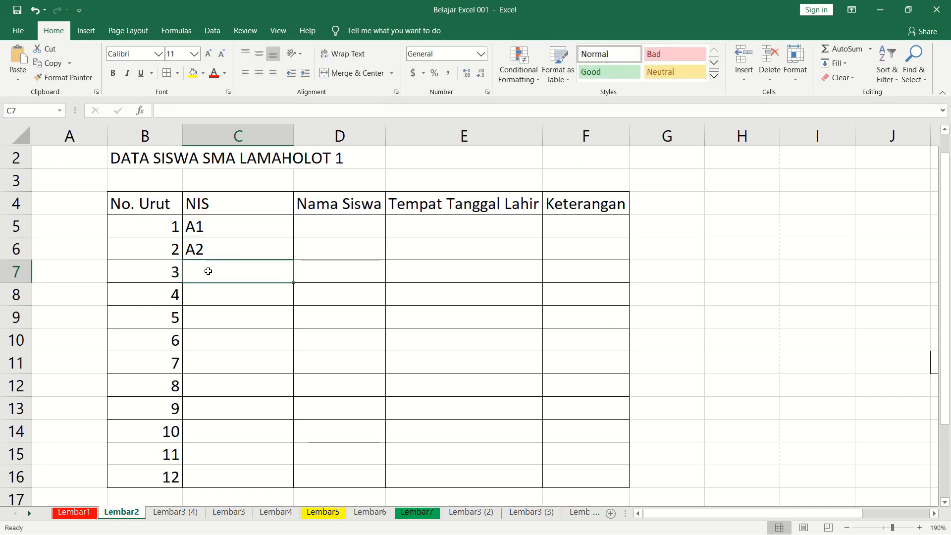
Fill the NIS series from C5:C6 down to A12 in C16 and go to the first Nama Siswa cell.
key(Up)
key(Up)
key(shift+Down)
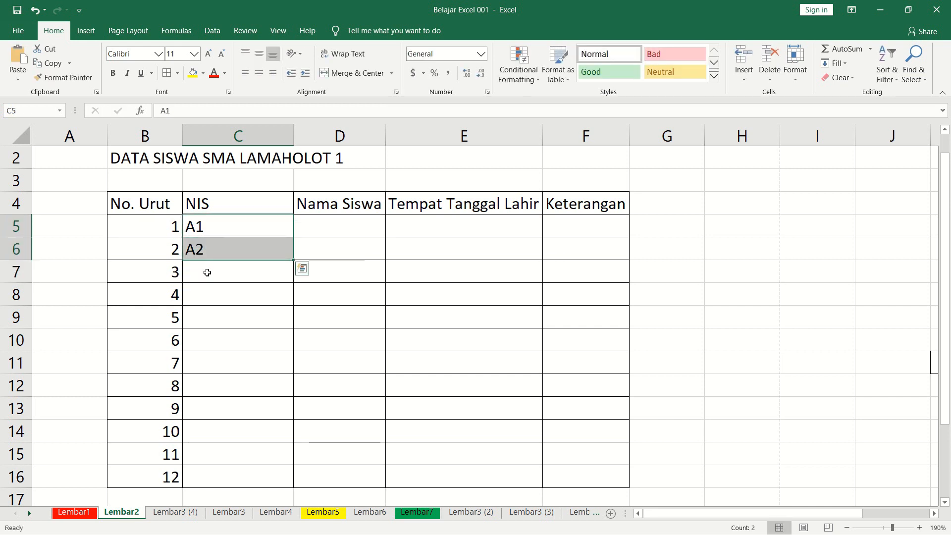
drag(292, 259, 298, 482)
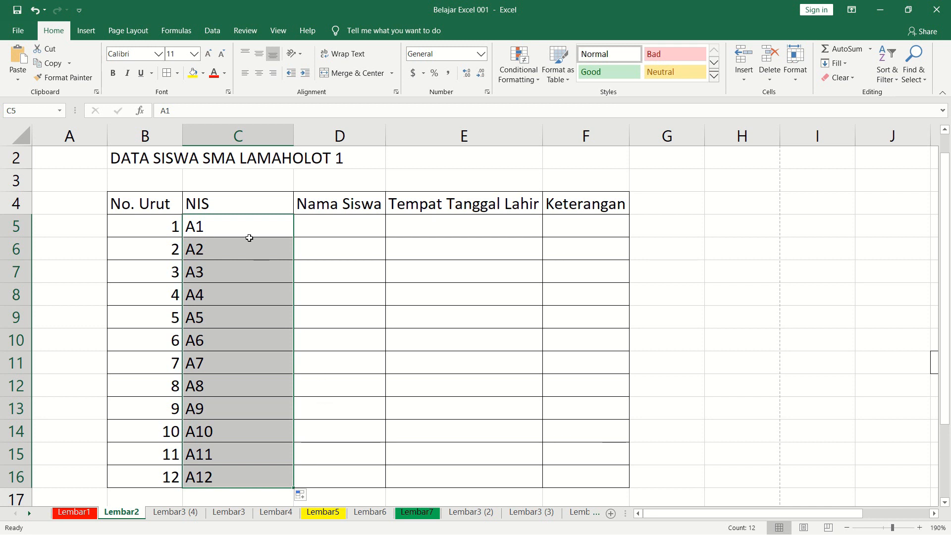
click(241, 225)
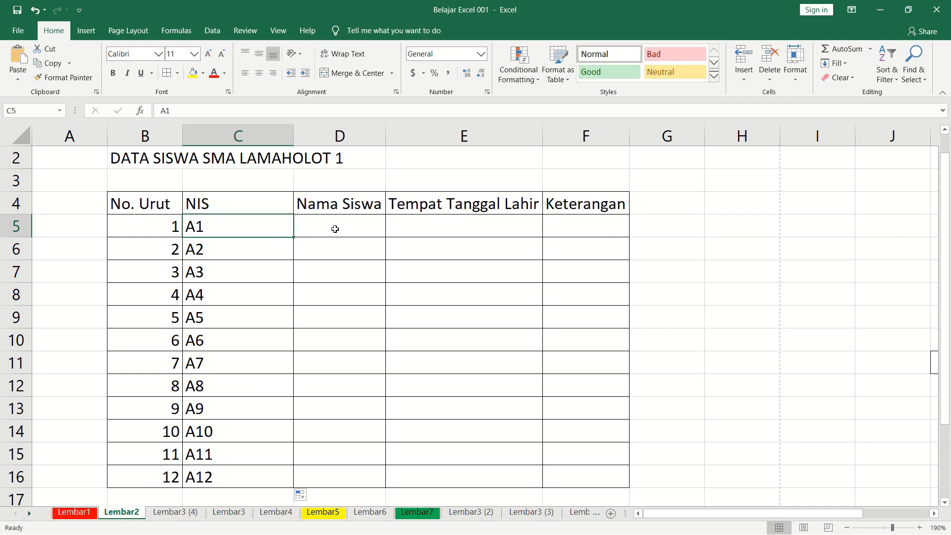
click(335, 229)
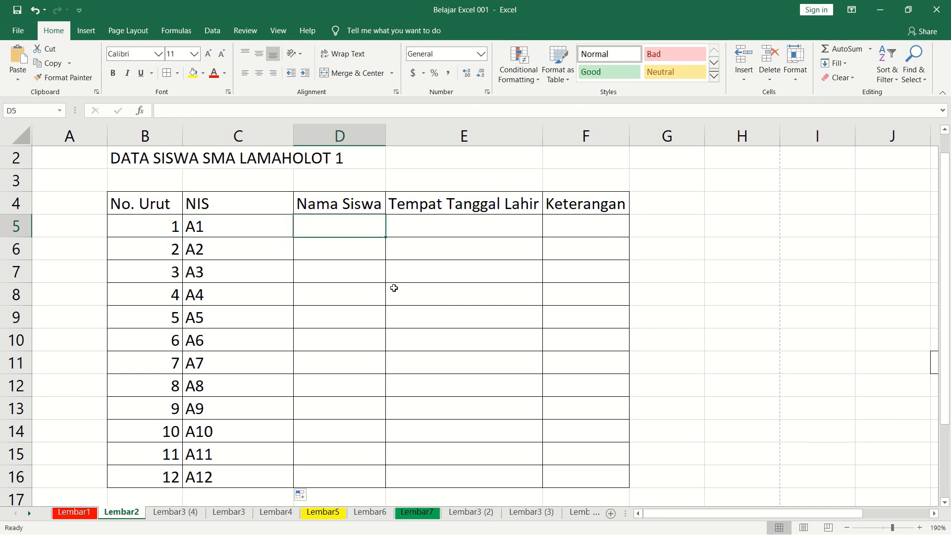
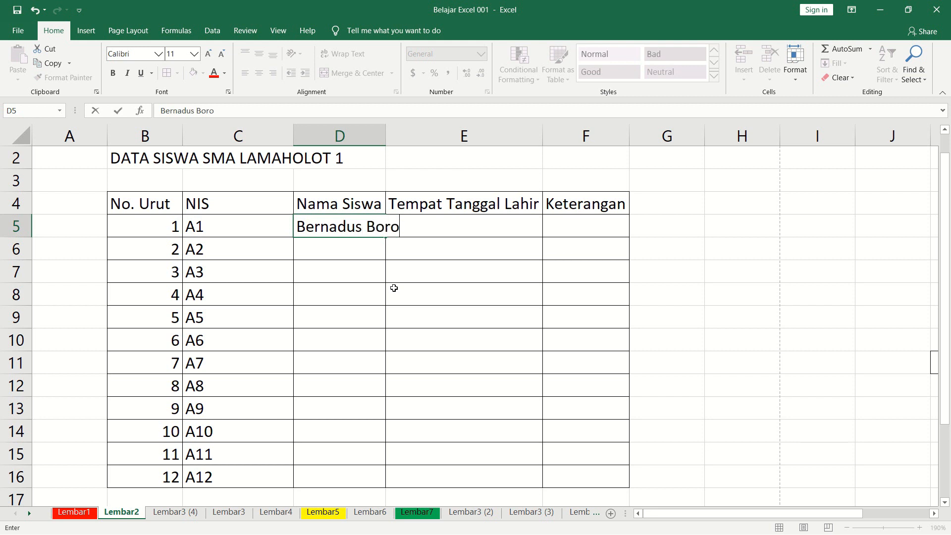
Enter the full names of the first three students under Nama Siswa in D5, D6 and D7.
key(Return)
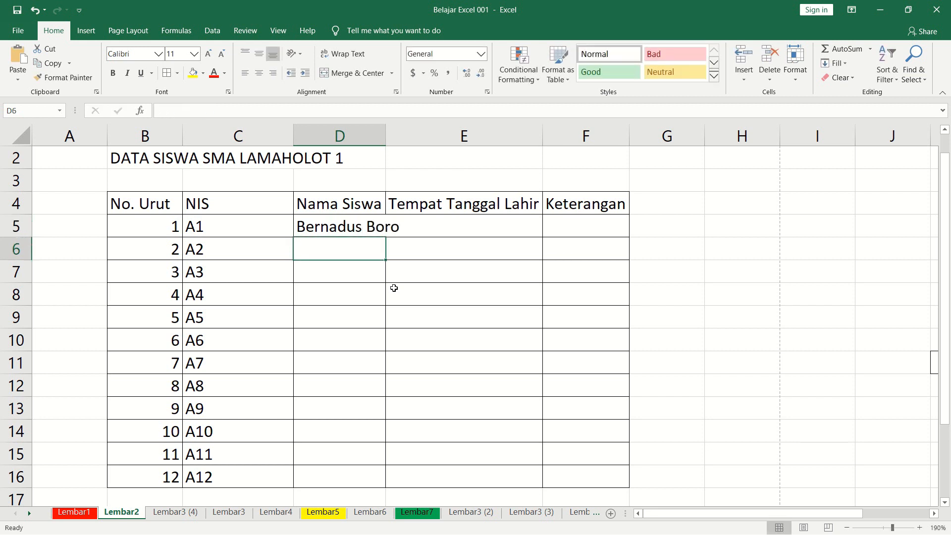
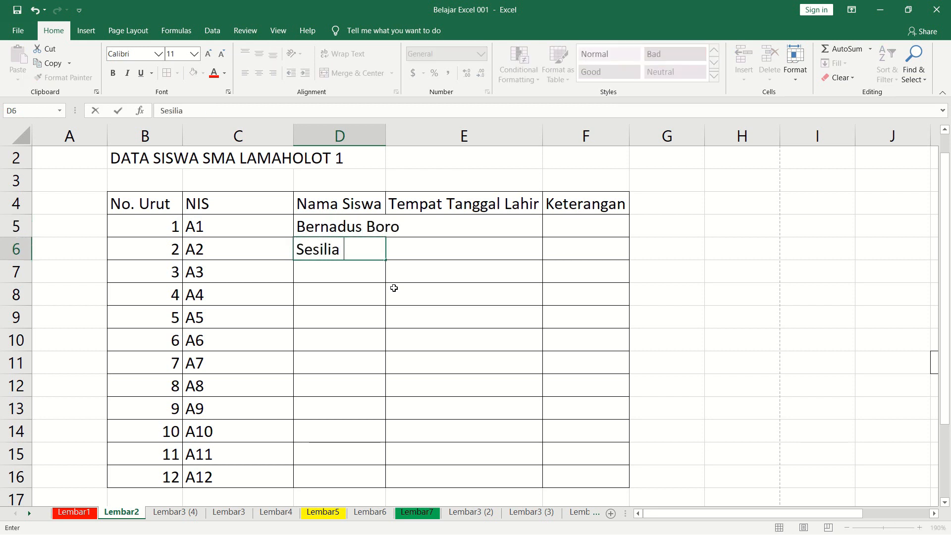
key(Return)
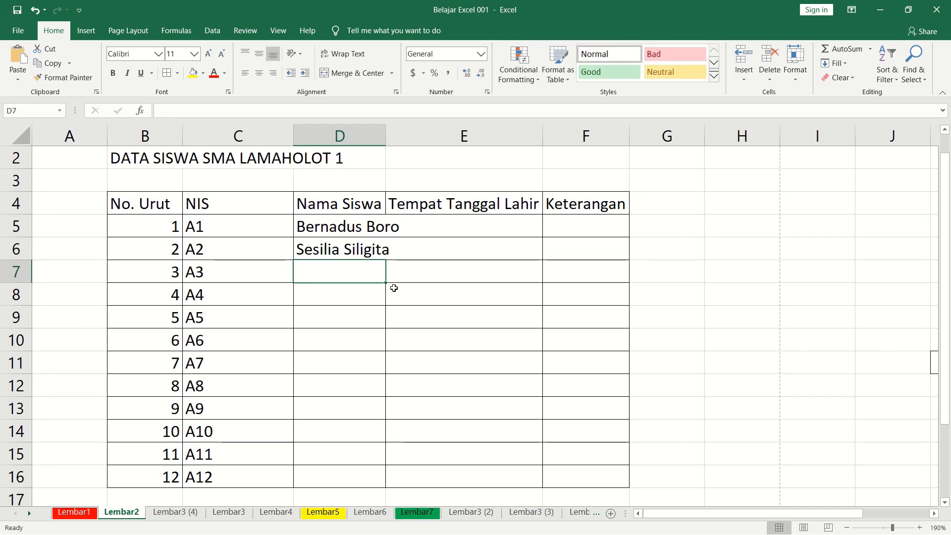
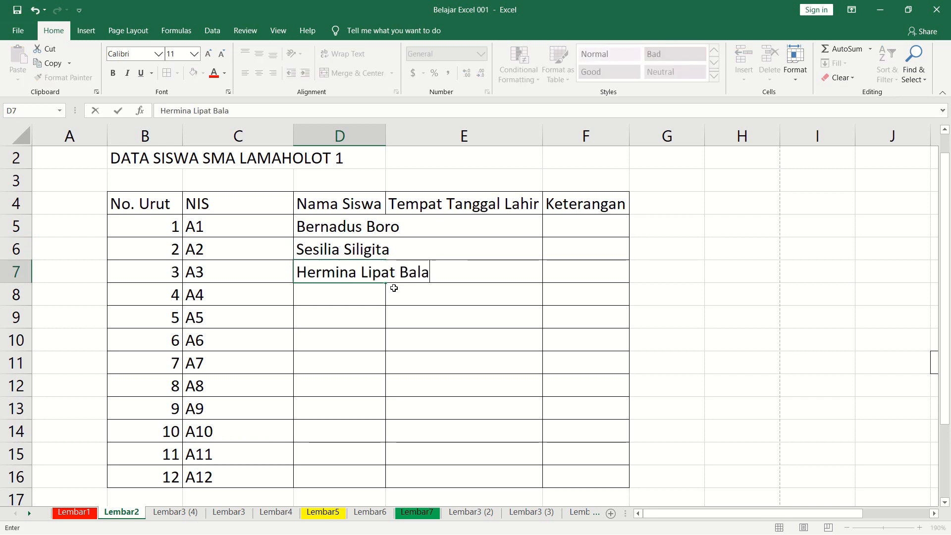
key(Return)
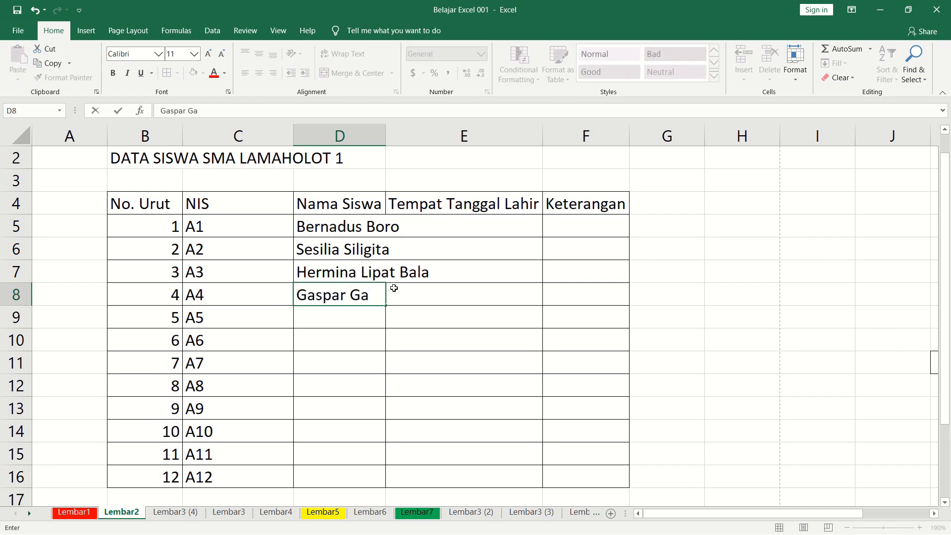
Enter the full names of the fourth and fifth students in D8 and D9.
key(Escape)
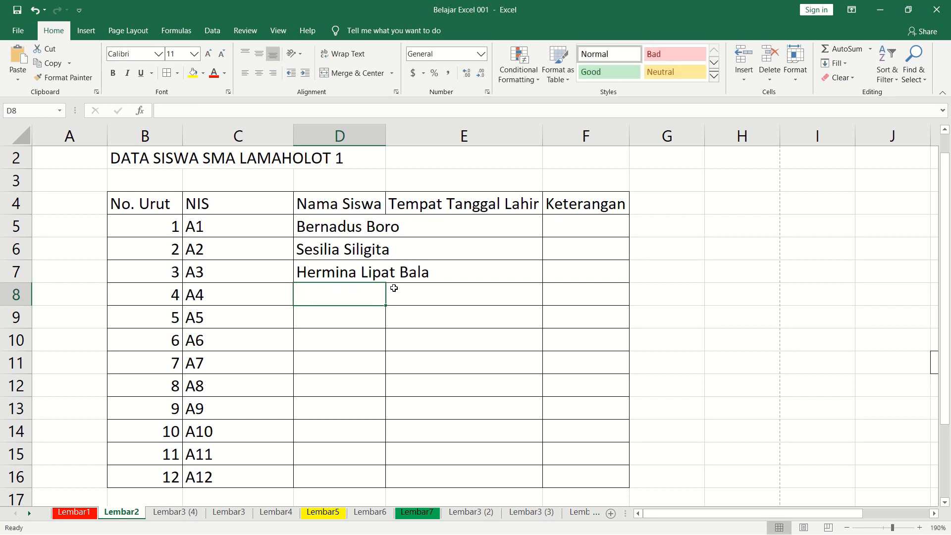
key(Return)
text(Oran)
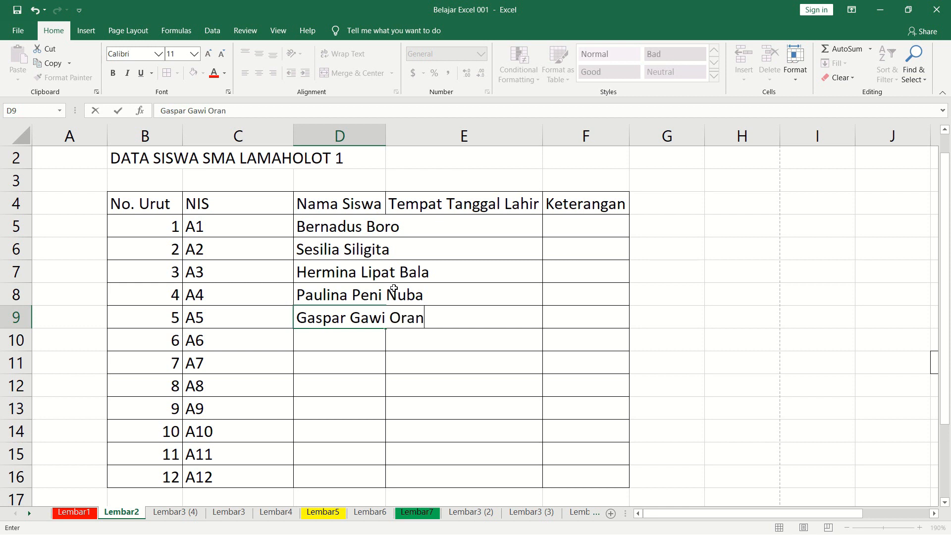
key(Return)
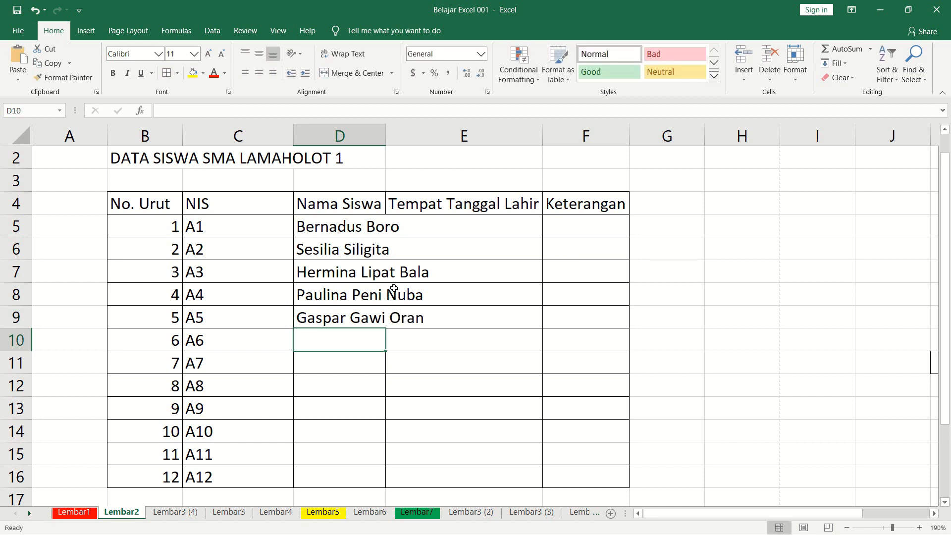
Enter the sixth student's full name in D10 and go to D11.
key(Return)
key(Up)
key(F1)
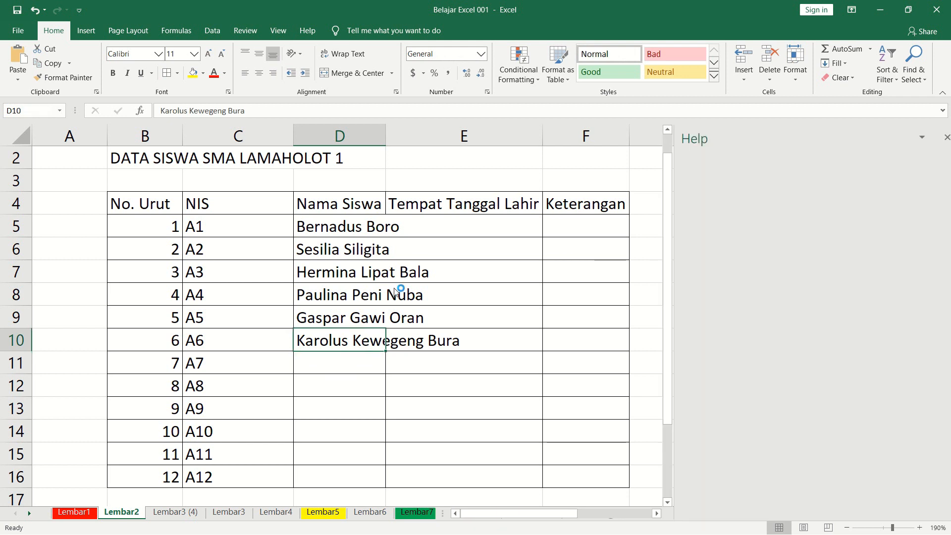
click(937, 142)
click(368, 371)
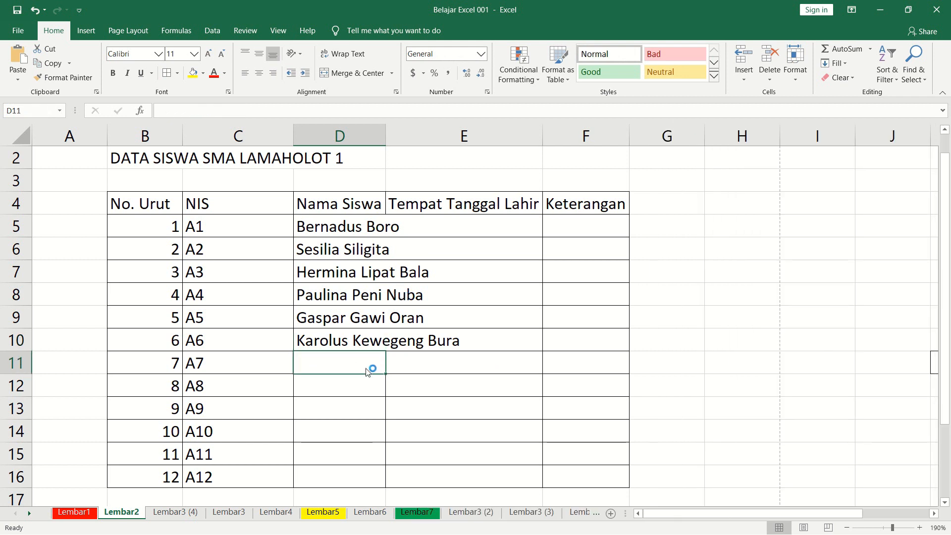
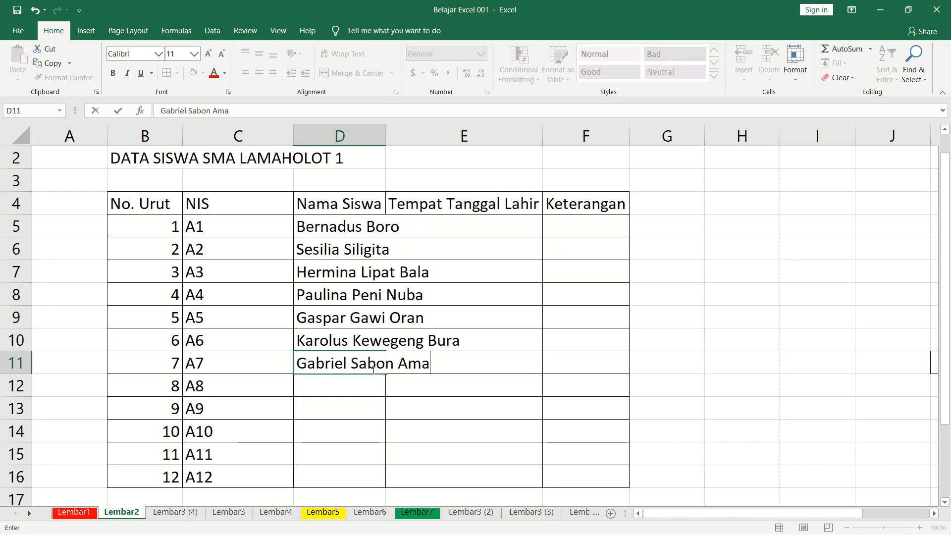
Enter the full names of the seventh and eighth students in D11 and D12.
key(Return)
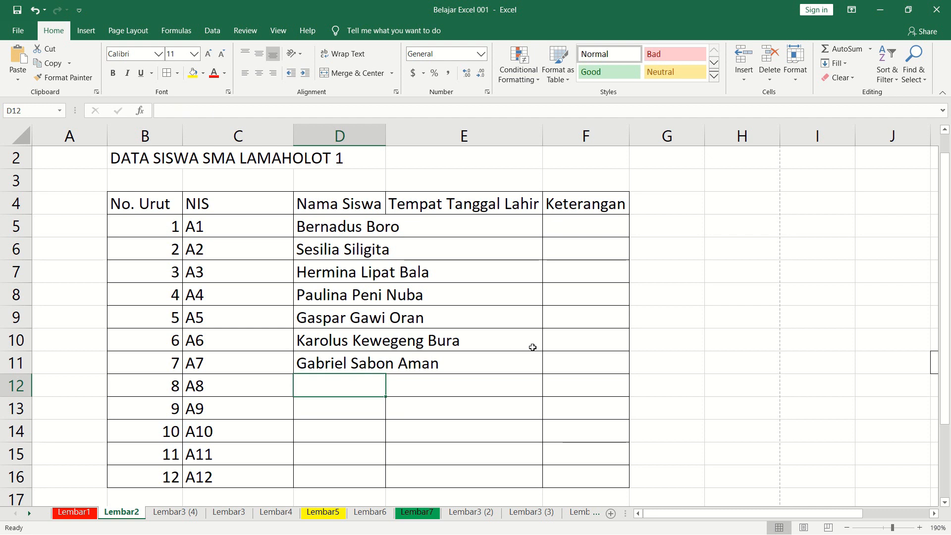
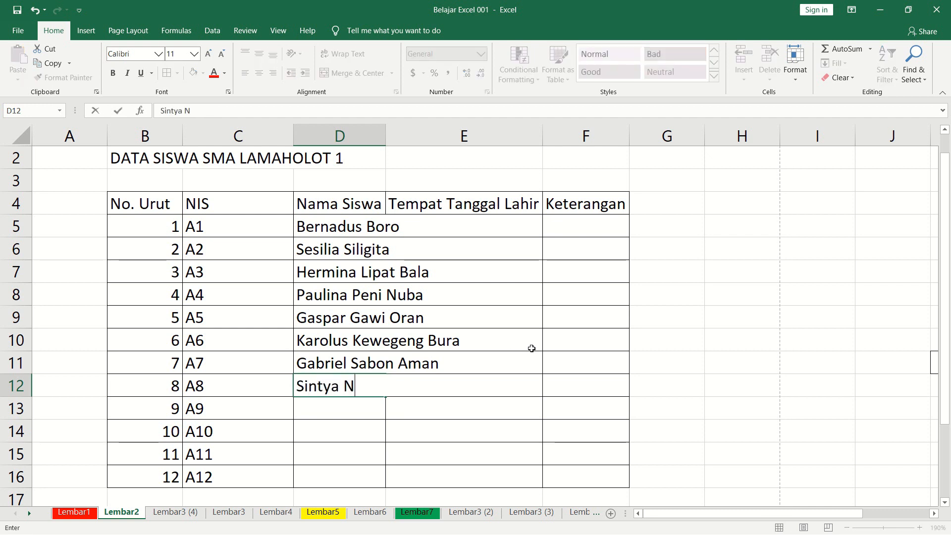
key(Return)
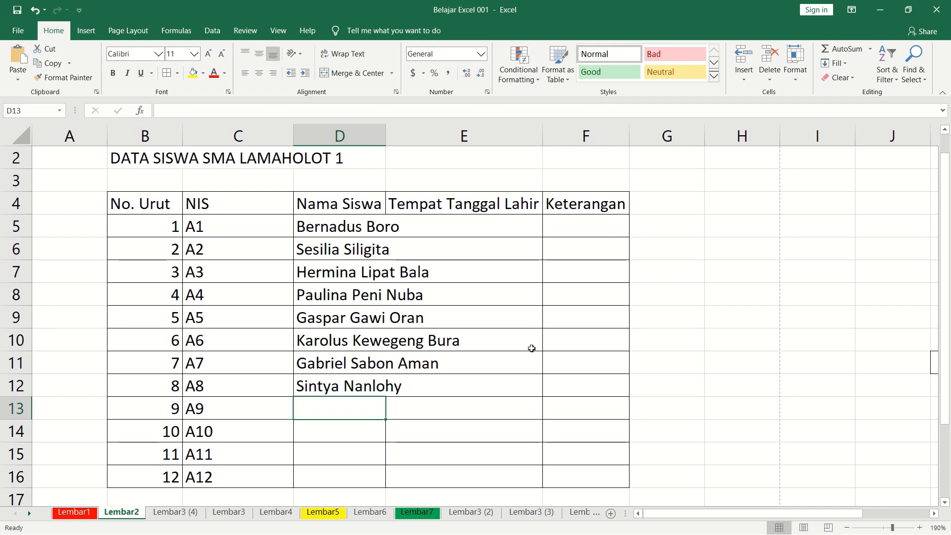
Enter the ninth student's full name in D13 and autofit the width of column D to the names.
key(Return)
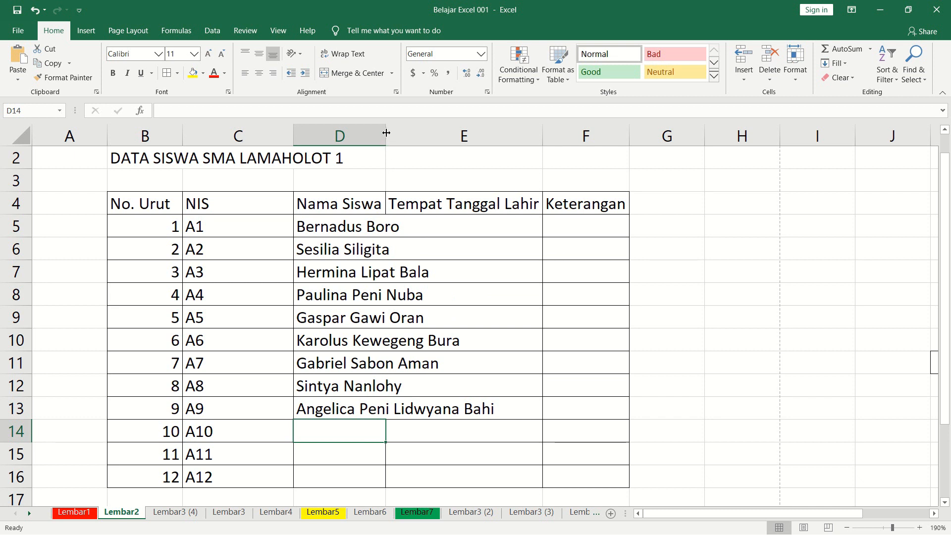
double_click(387, 132)
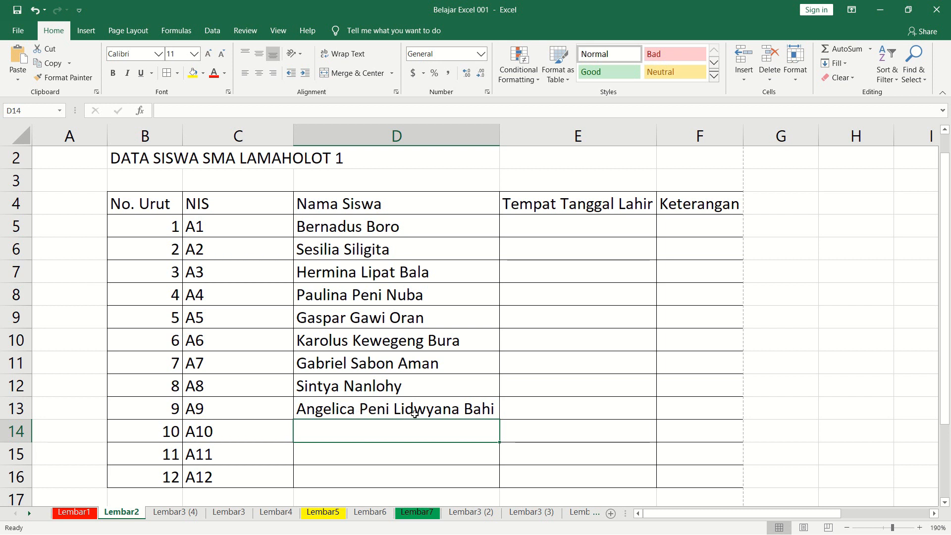
click(549, 224)
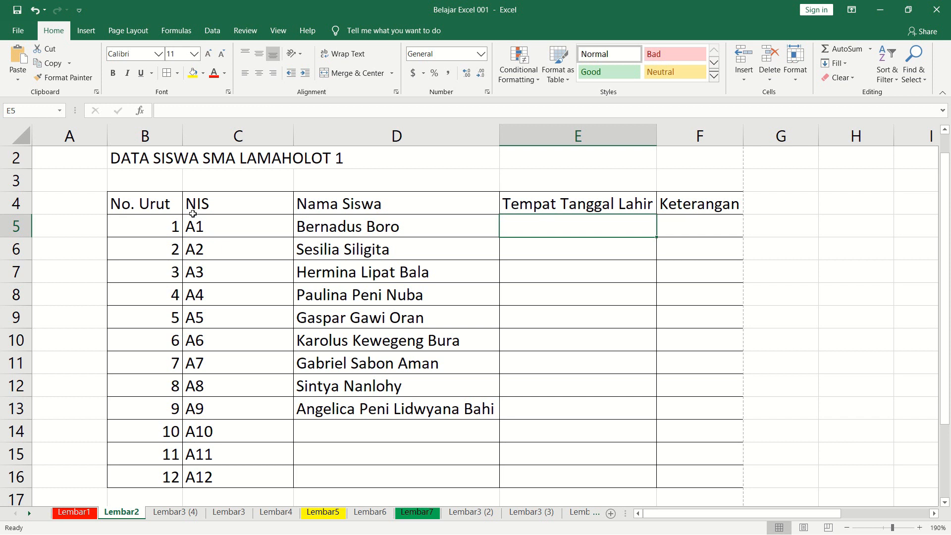
click(149, 203)
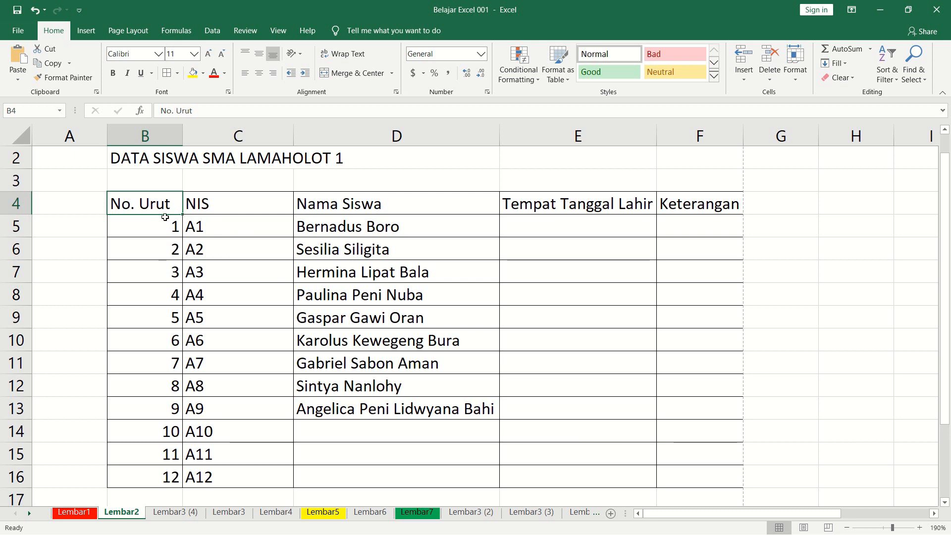
click(226, 243)
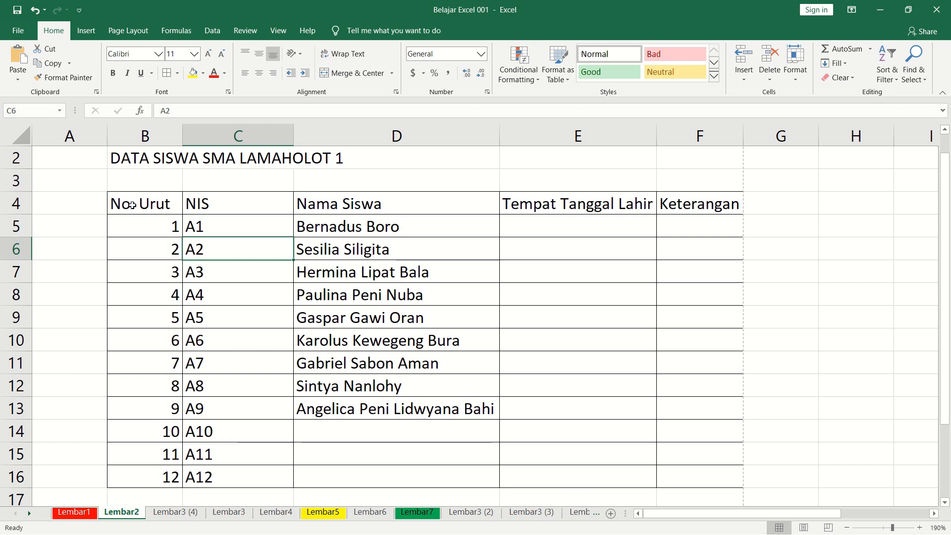
Apply a Bottom Double Border to the header row B4:F4.
click(132, 204)
drag(158, 203, 693, 205)
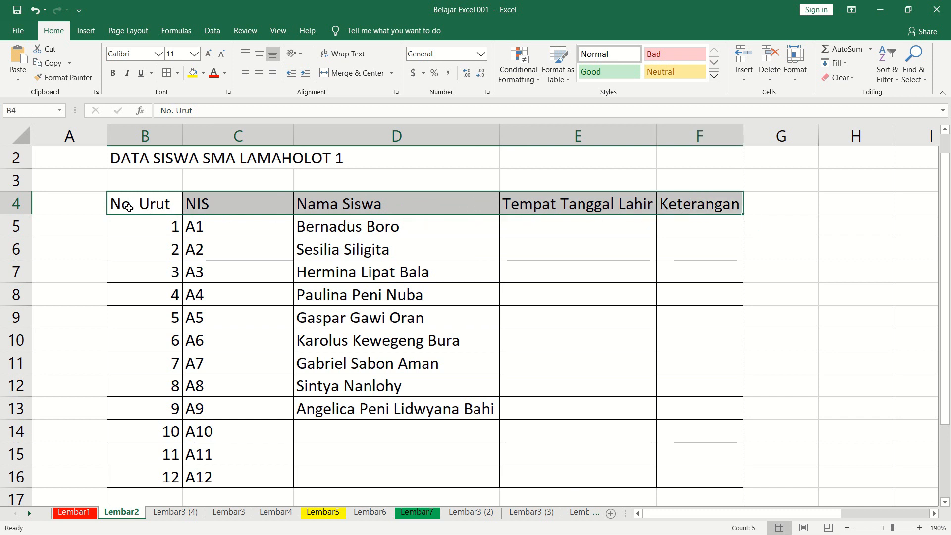
click(181, 75)
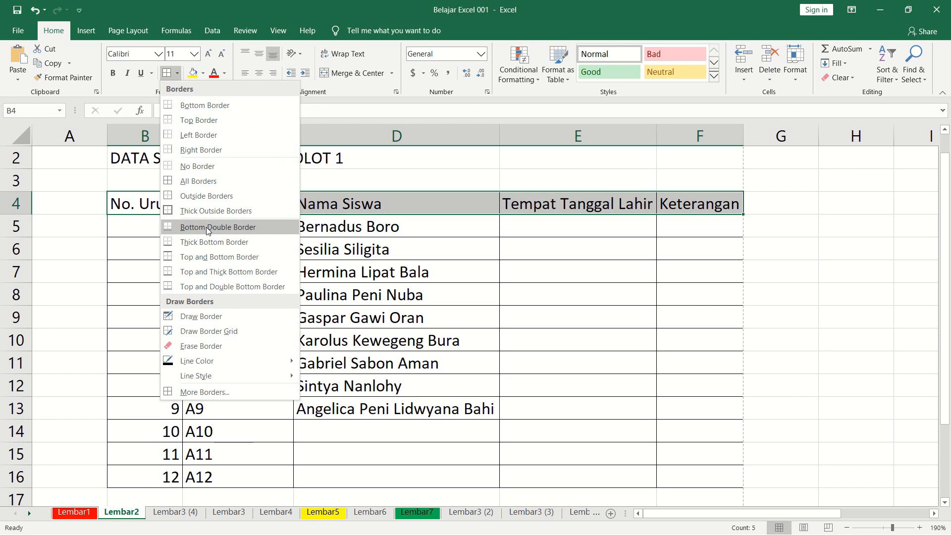
click(229, 226)
click(379, 287)
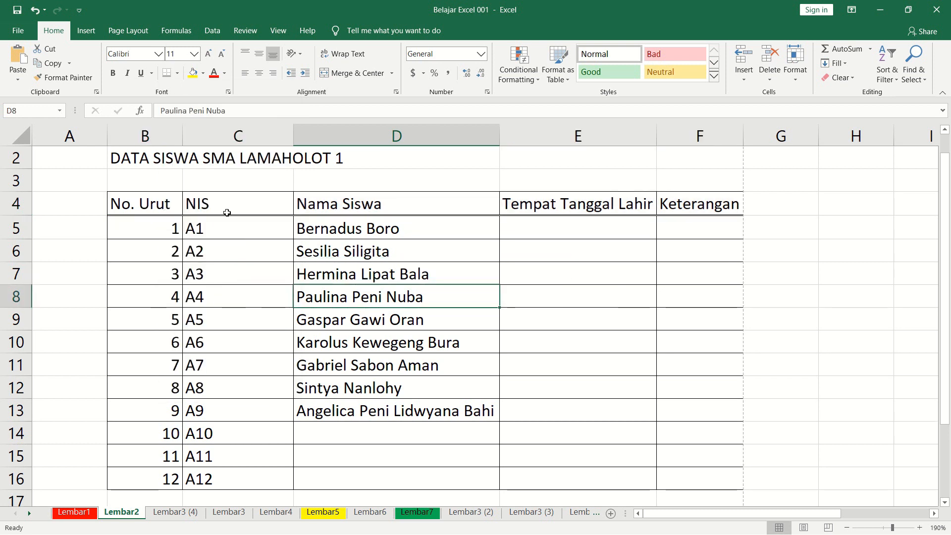
Examine the border options for the header row B4:F4 and the Format Cells border settings of B4.
click(167, 206)
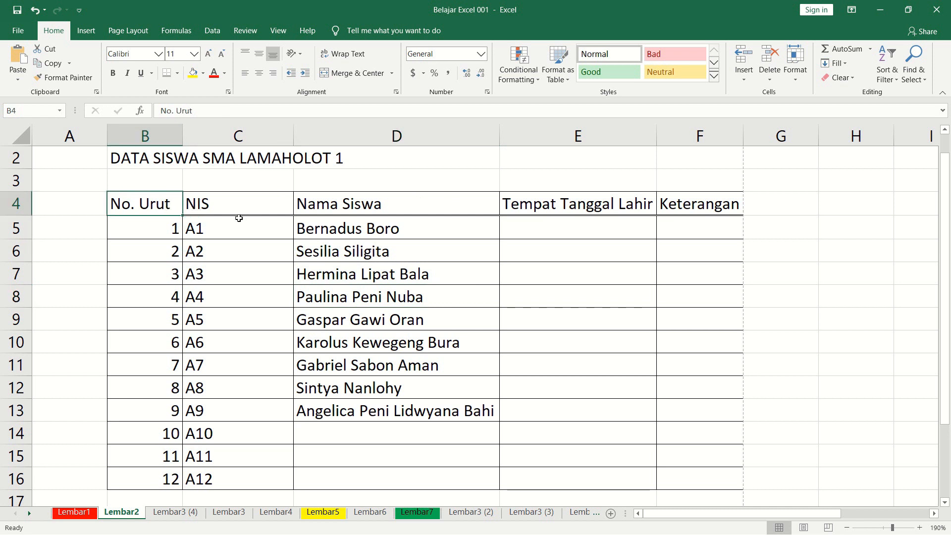
drag(168, 208, 684, 211)
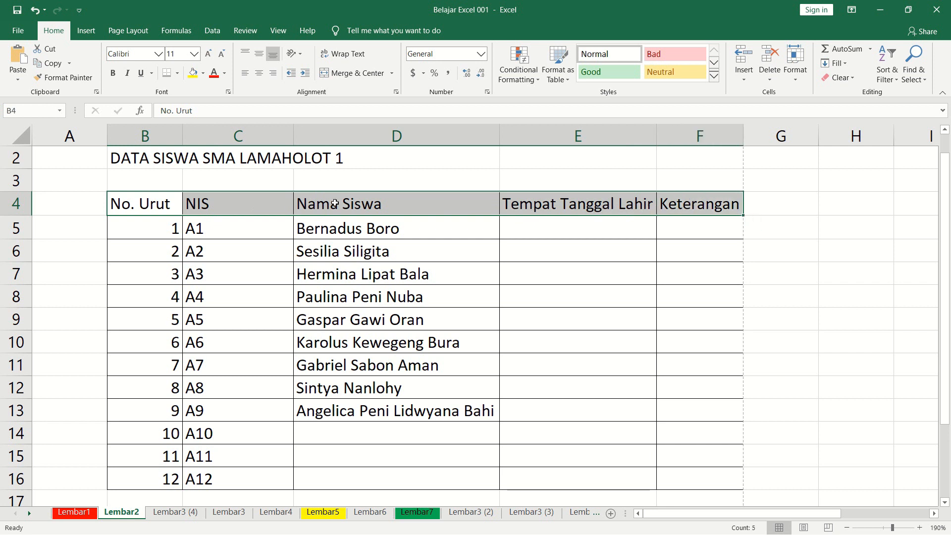
click(178, 73)
click(213, 256)
click(154, 203)
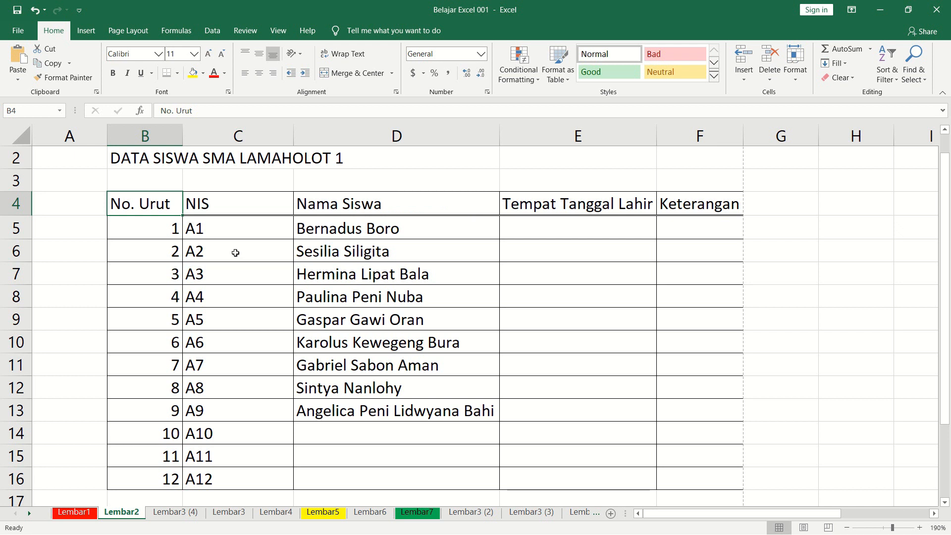
key(ctrl+1)
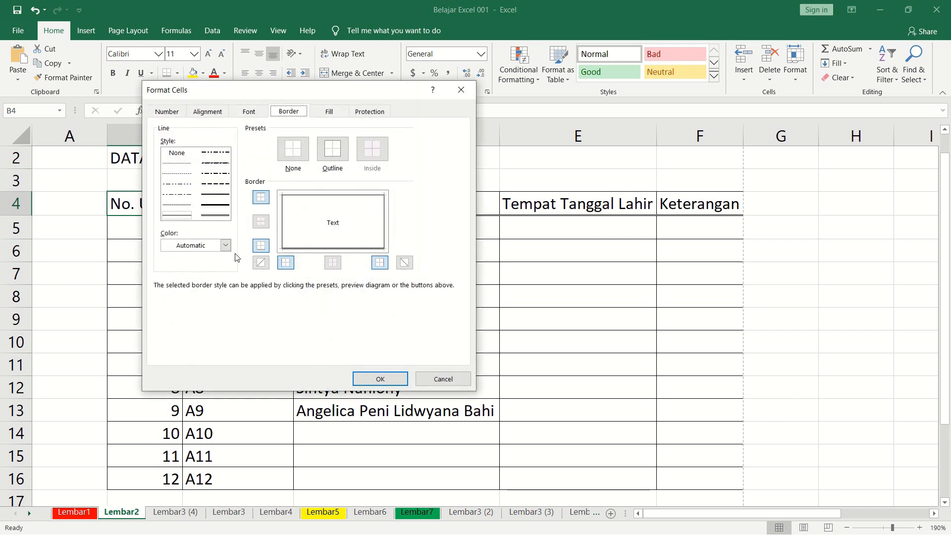
key(Escape)
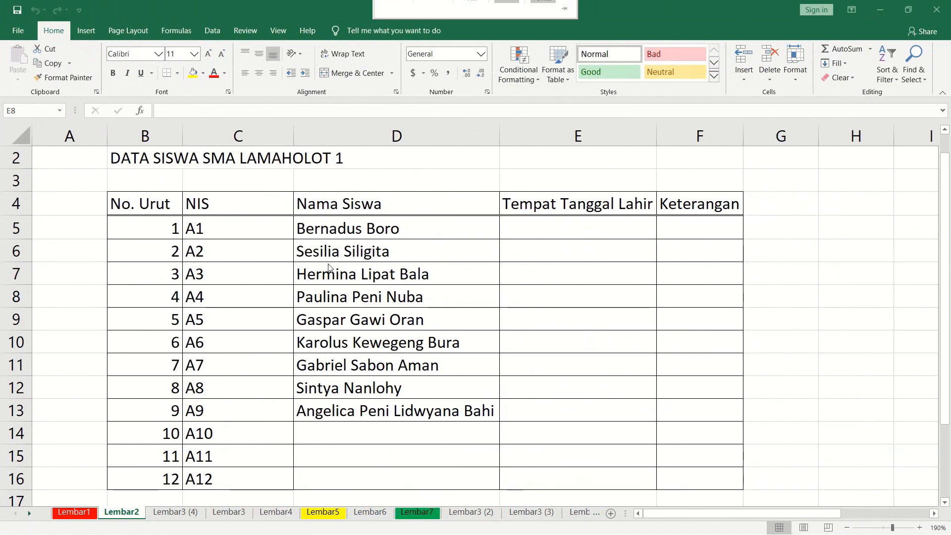
Make the No. Urut header in B4 and the NIS header in C4 bold.
click(324, 272)
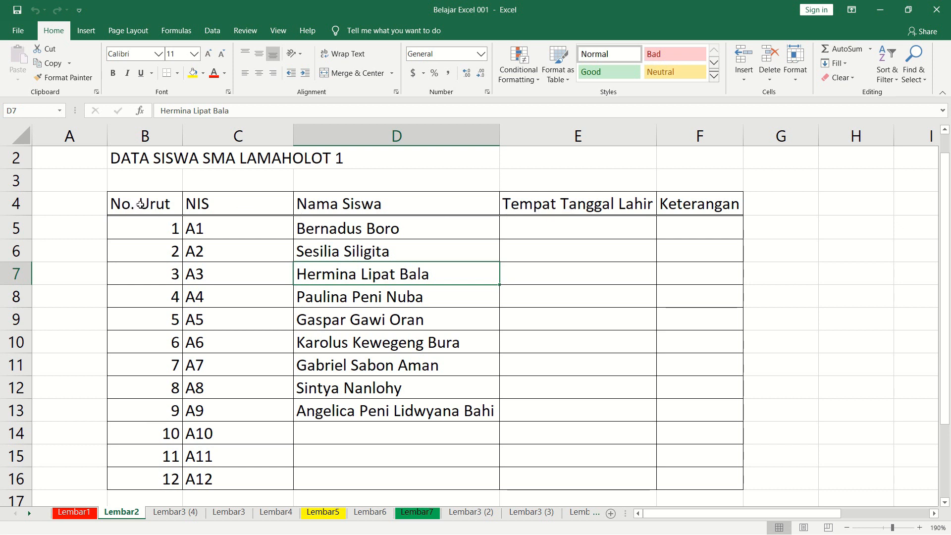
drag(127, 205, 684, 207)
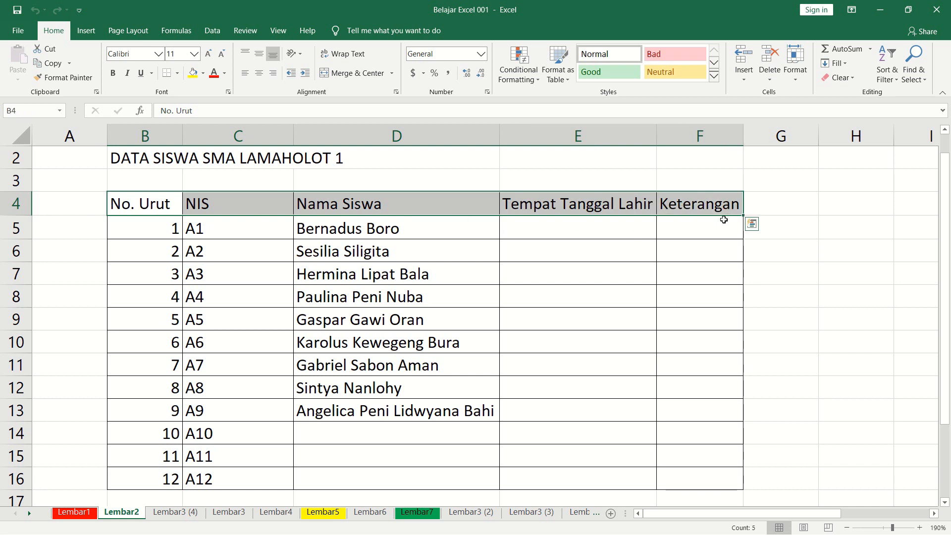
click(160, 211)
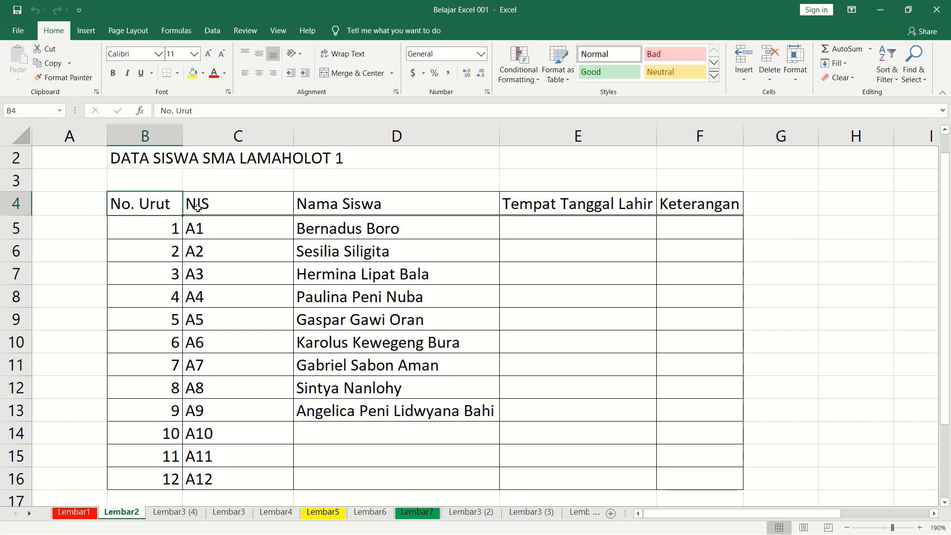
click(113, 74)
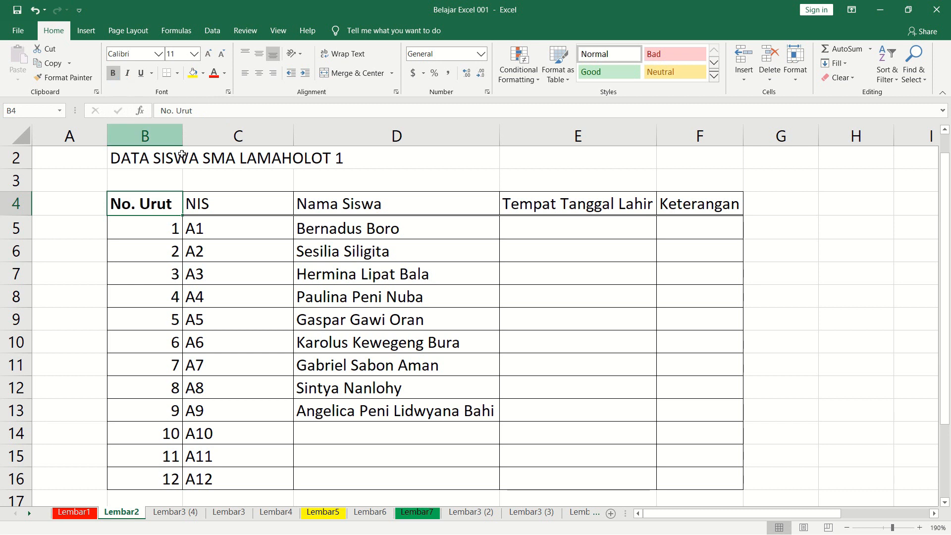
click(227, 202)
click(113, 74)
Make the Nama Siswa, Tempat Tanggal Lahir and Keterangan headers in D4:F4 bold.
click(338, 204)
drag(449, 204, 673, 208)
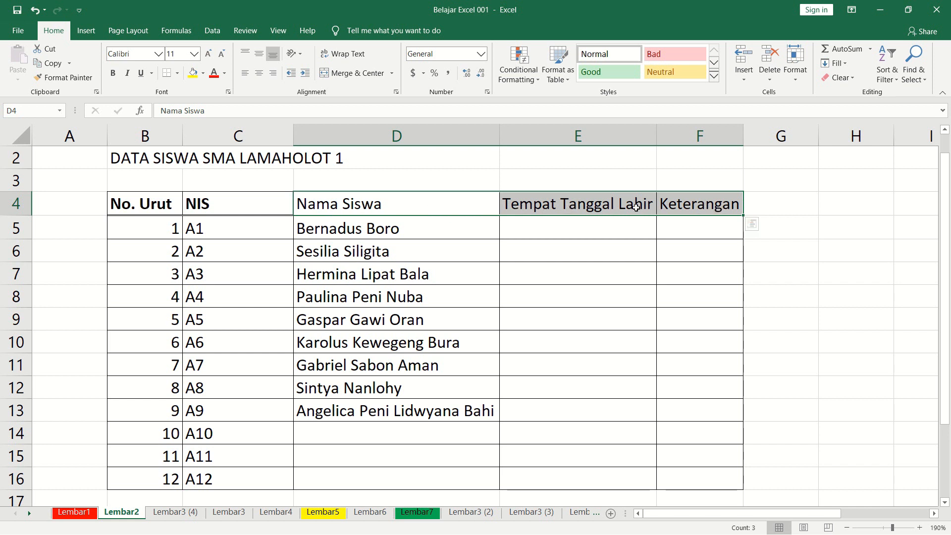
click(700, 203)
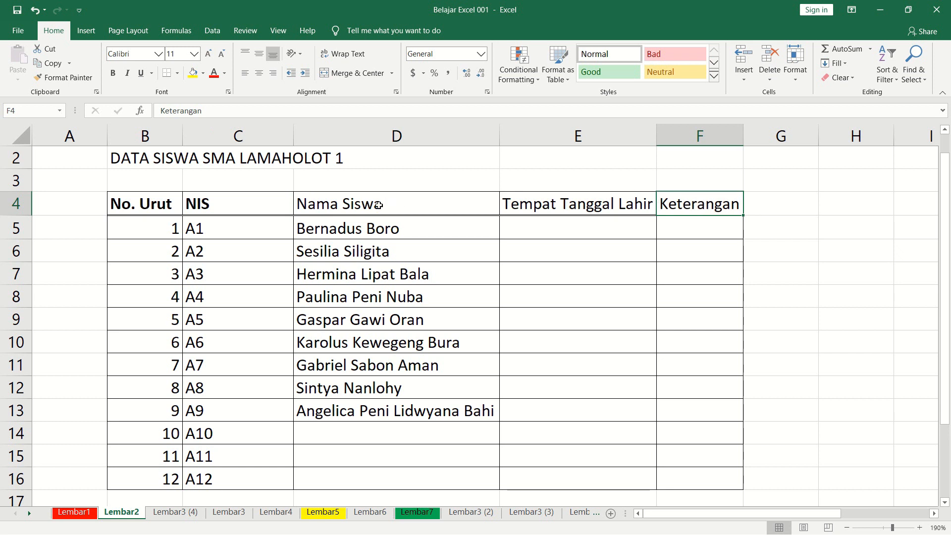
click(369, 205)
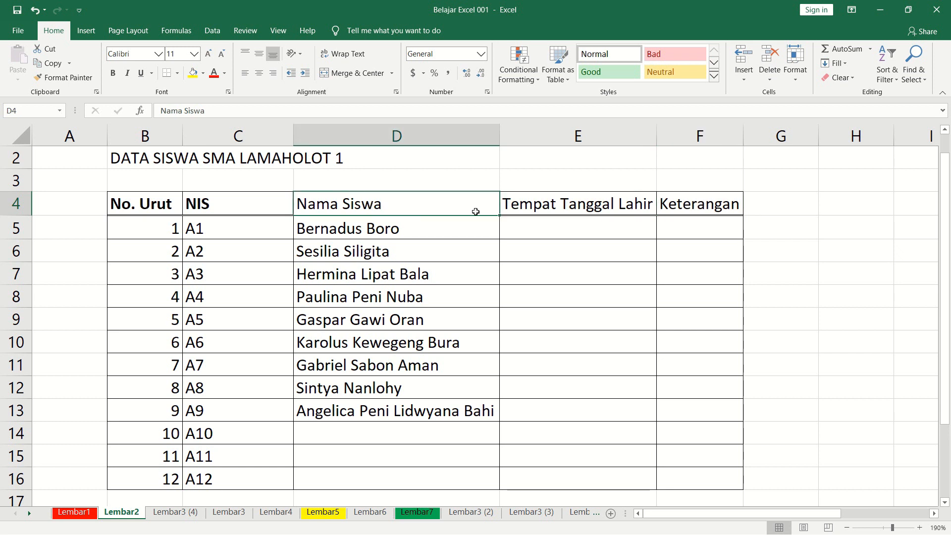
drag(475, 211, 529, 212)
drag(591, 212, 680, 207)
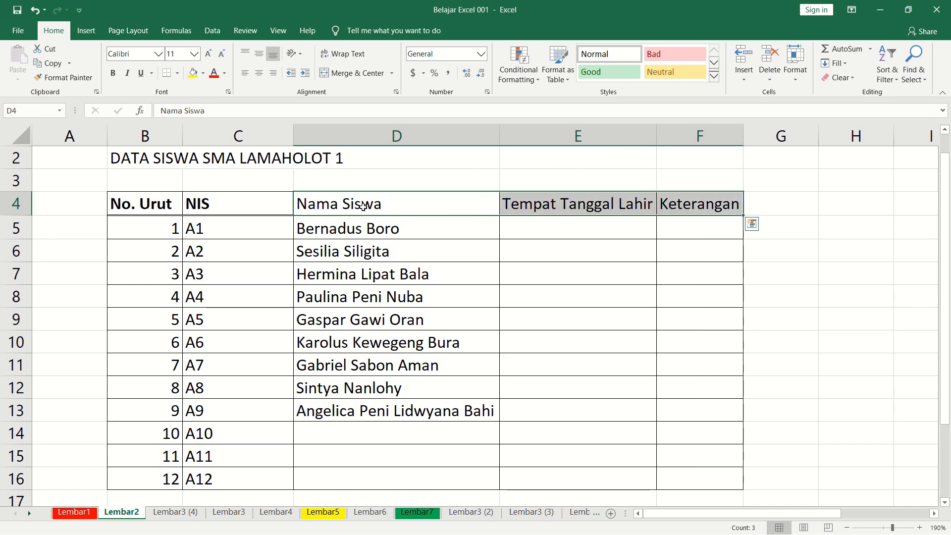
click(113, 73)
click(526, 286)
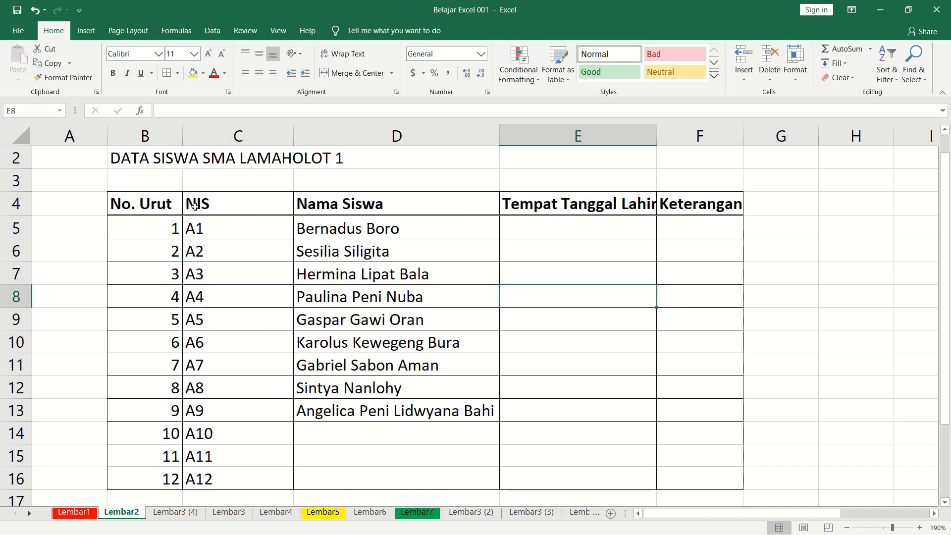
Set the font color of the header row B4:F4 to the standard Blue.
drag(130, 205, 698, 207)
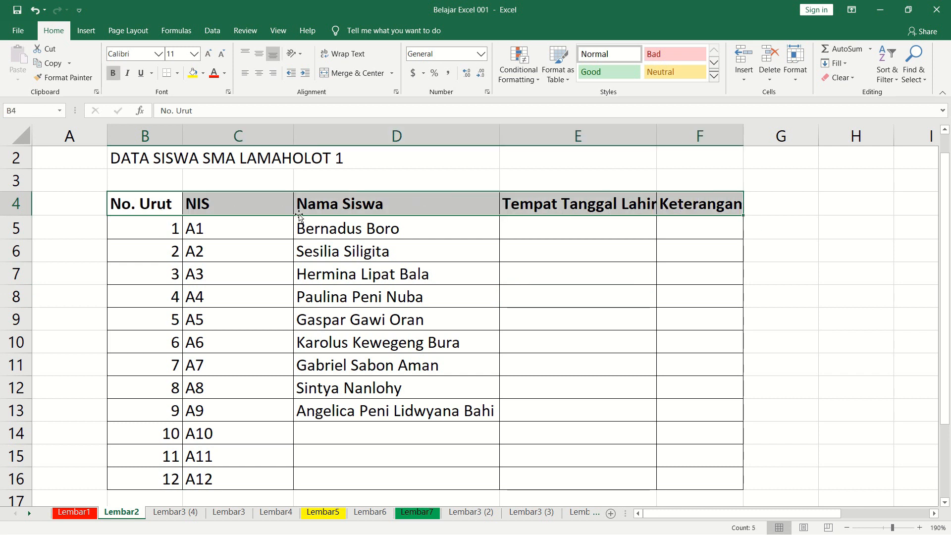
click(223, 75)
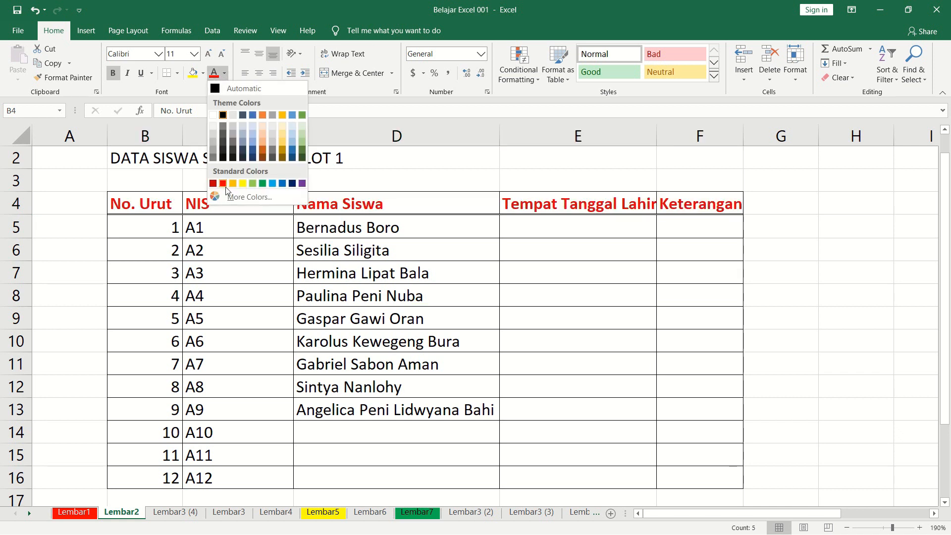
click(283, 184)
click(341, 302)
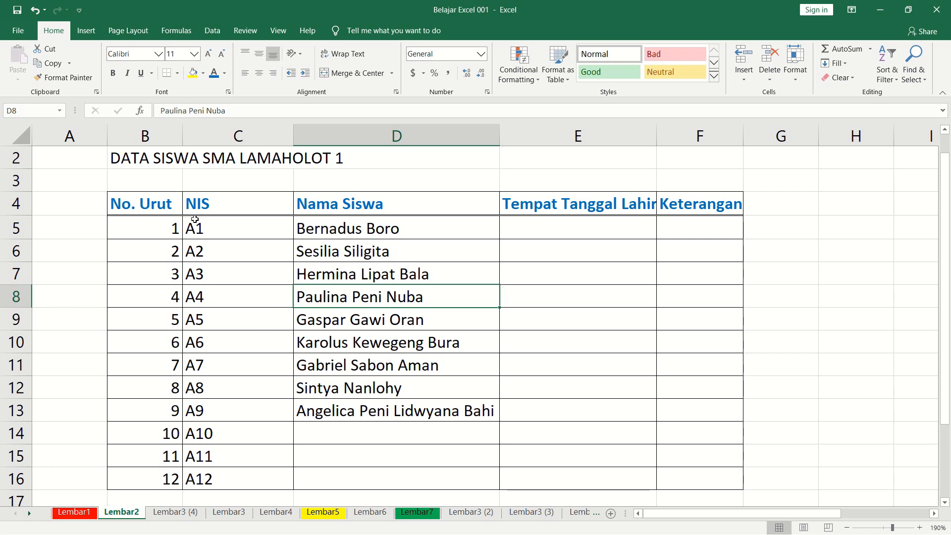
Center the NIS header and its codes in C4:C16 horizontally and narrow column C.
drag(216, 206, 208, 475)
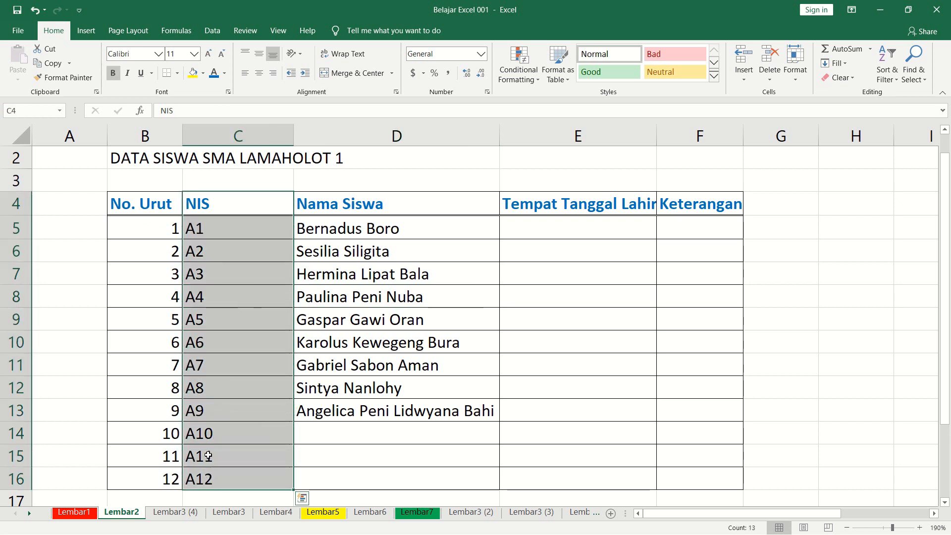
click(259, 73)
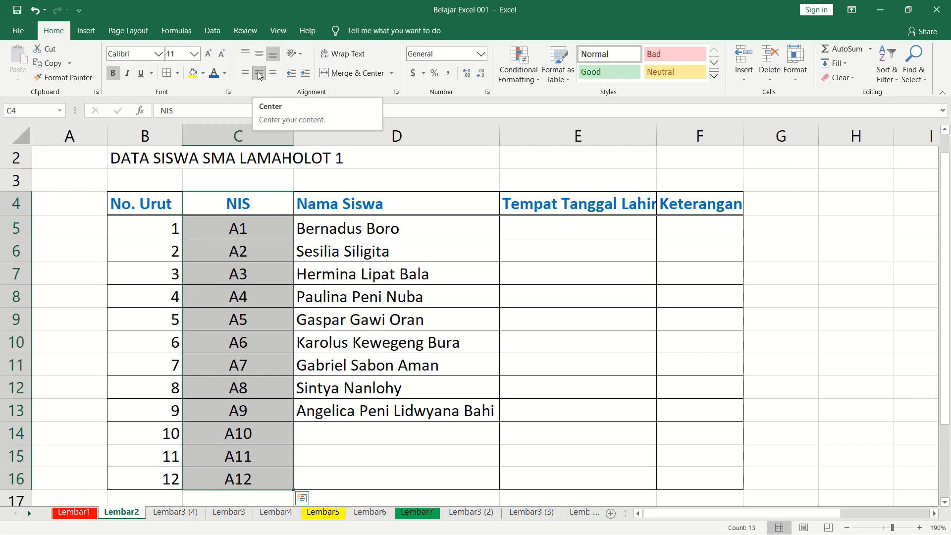
click(276, 235)
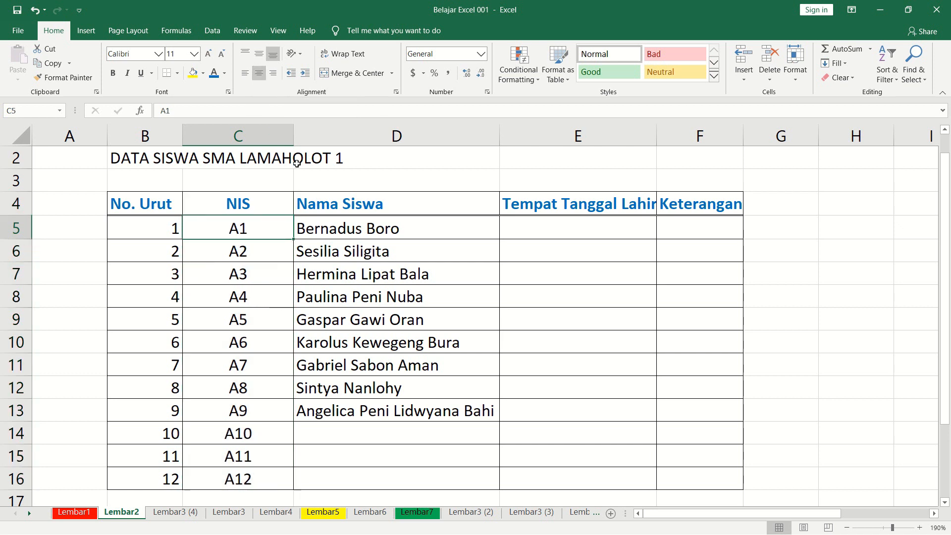
drag(293, 135, 251, 144)
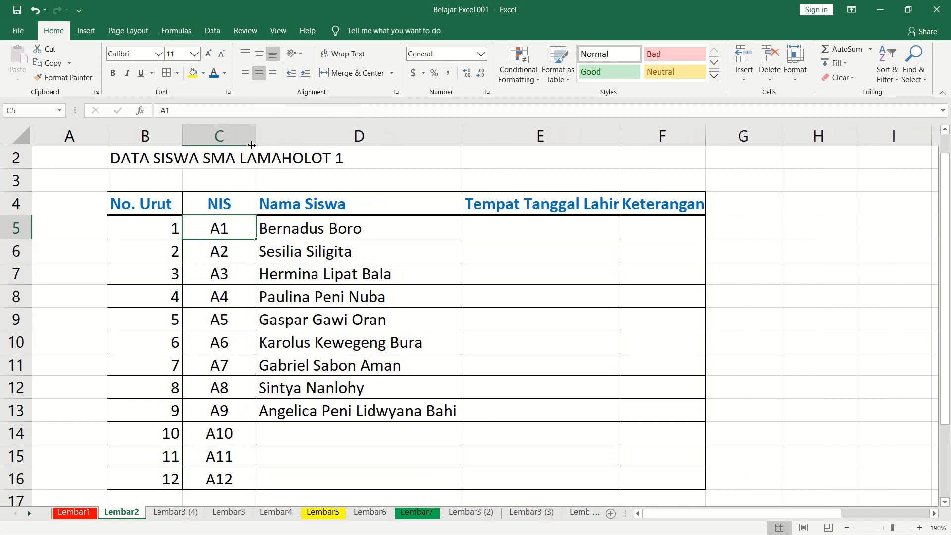
Increase the indent of the Nama Siswa cells D4:D16 by one level and widen column D to fit the longest name.
click(318, 207)
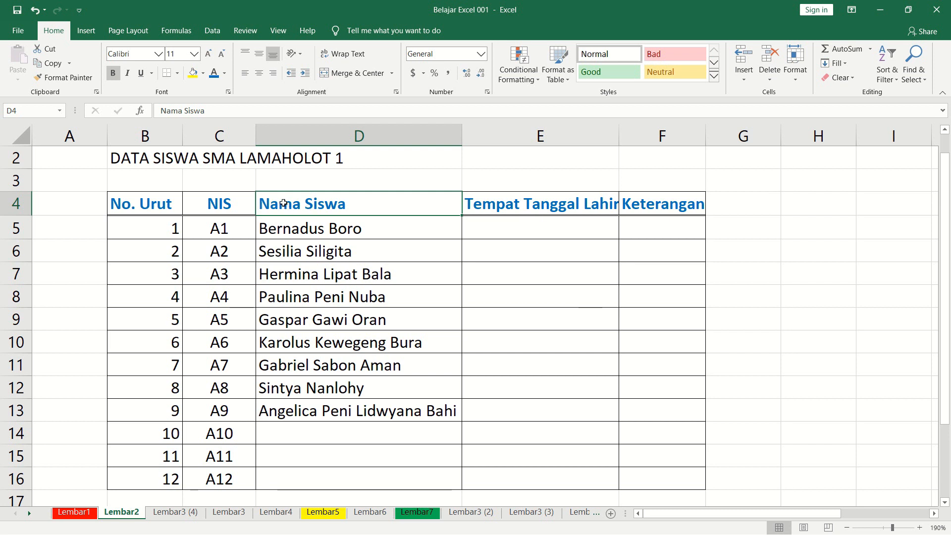
drag(315, 214, 287, 473)
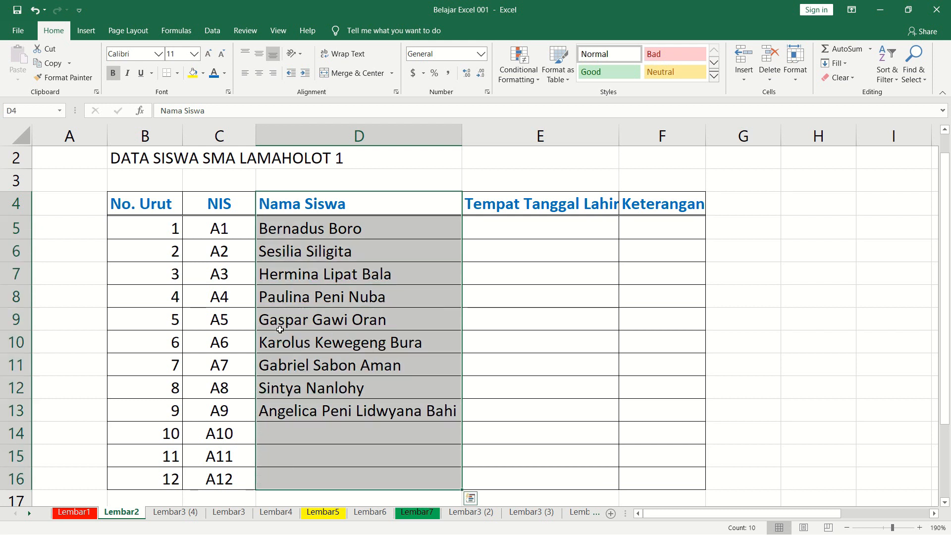
click(306, 73)
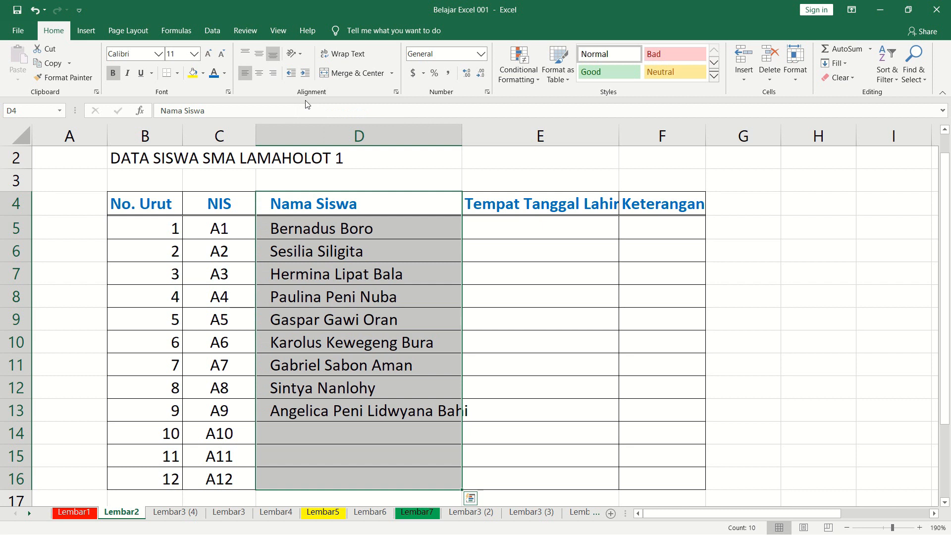
click(263, 262)
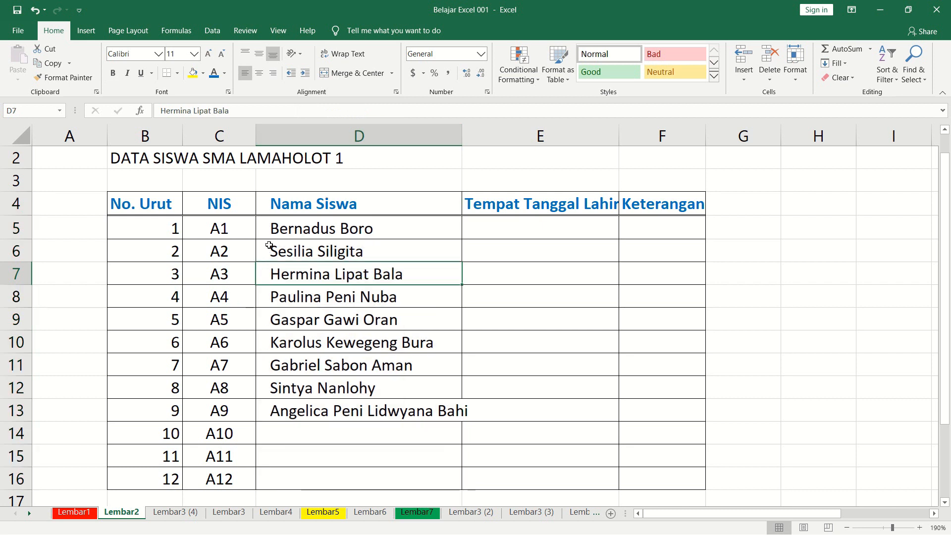
drag(462, 131, 493, 131)
click(384, 309)
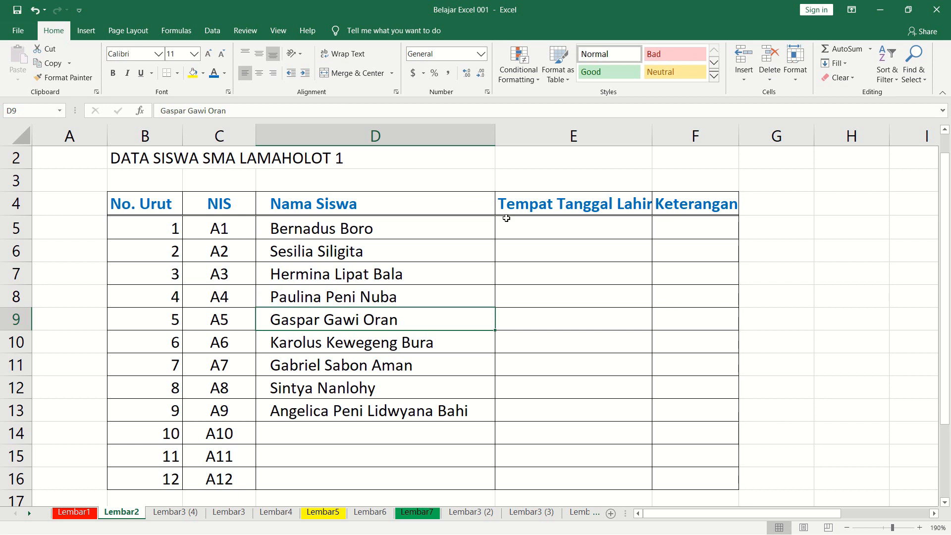
Widen columns E and F to fit the bold Tempat Tanggal Lahir and Keterangan headers.
click(587, 227)
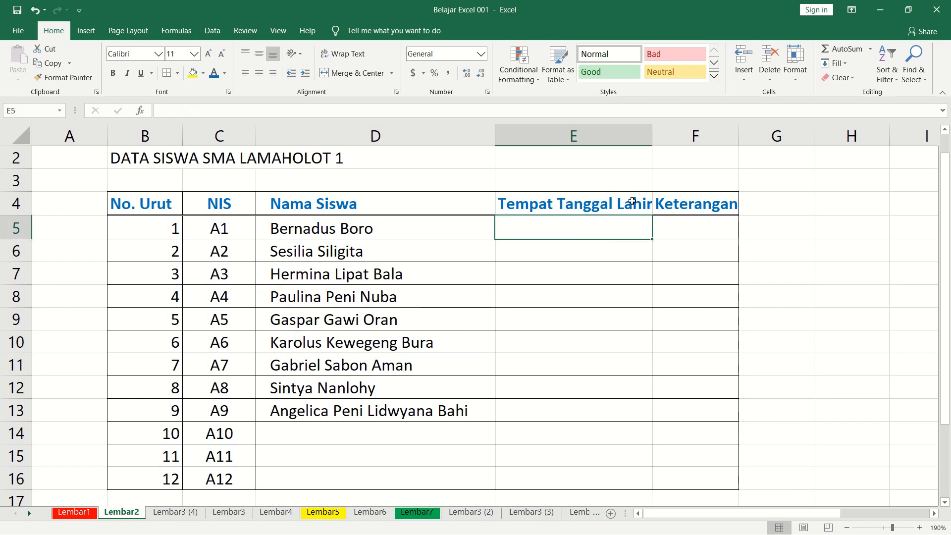
drag(653, 142, 675, 141)
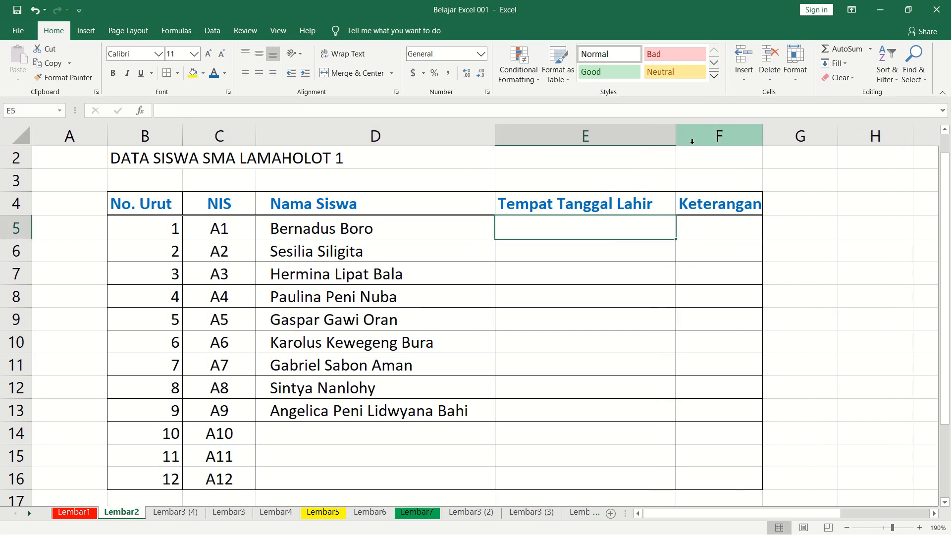
drag(762, 133, 770, 134)
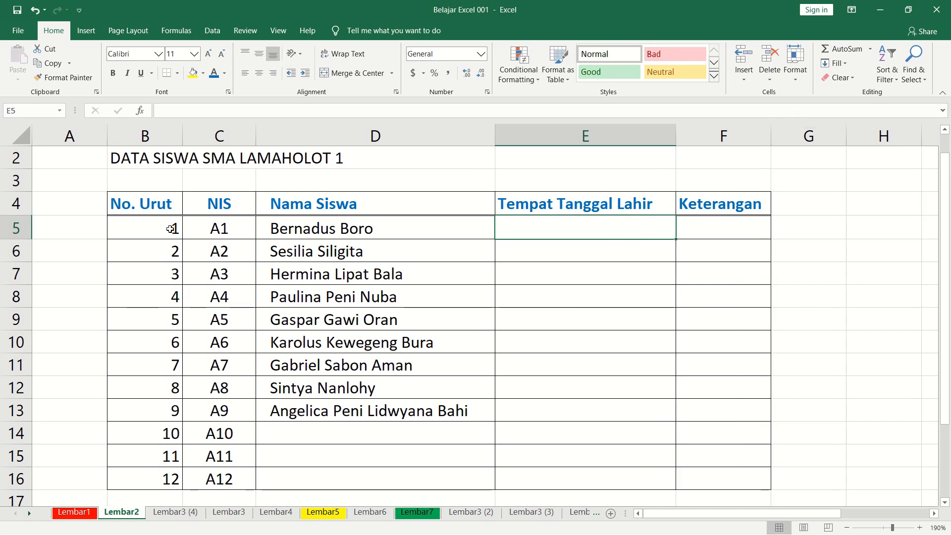
Center the No. Urut header and its numbers in B4:B16 horizontally.
click(170, 230)
drag(170, 237, 169, 474)
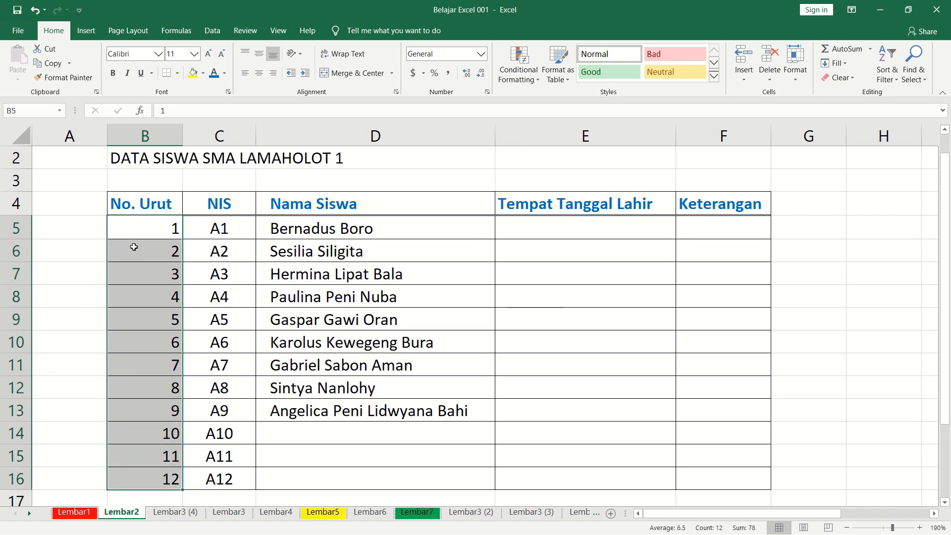
drag(141, 207, 148, 475)
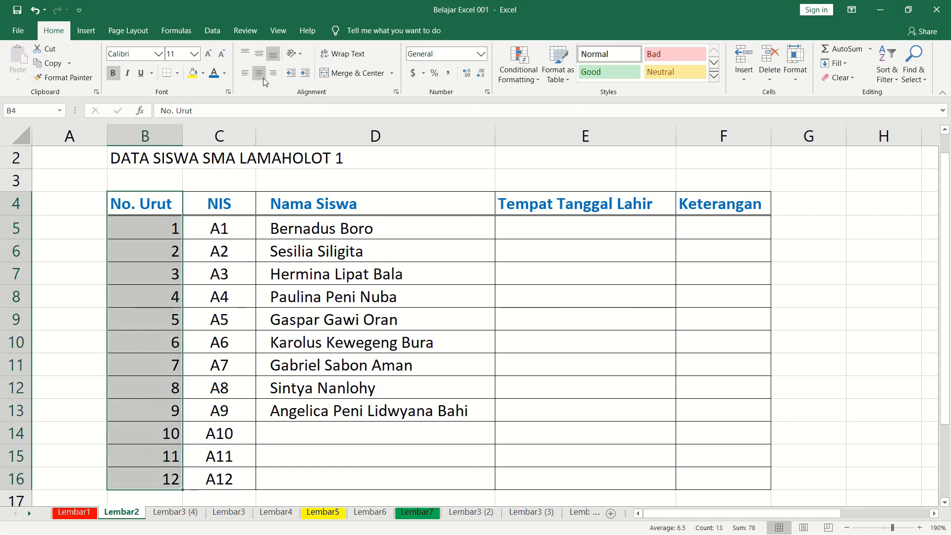
click(261, 76)
click(165, 231)
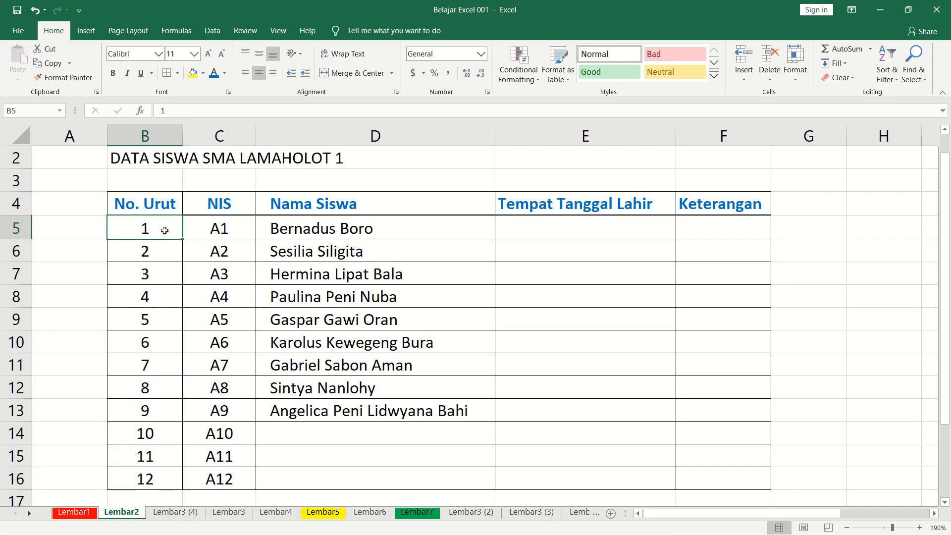
Try narrowing column B to suit its numbers, and autofit it back to the No. Urut header.
click(169, 203)
drag(185, 135, 152, 140)
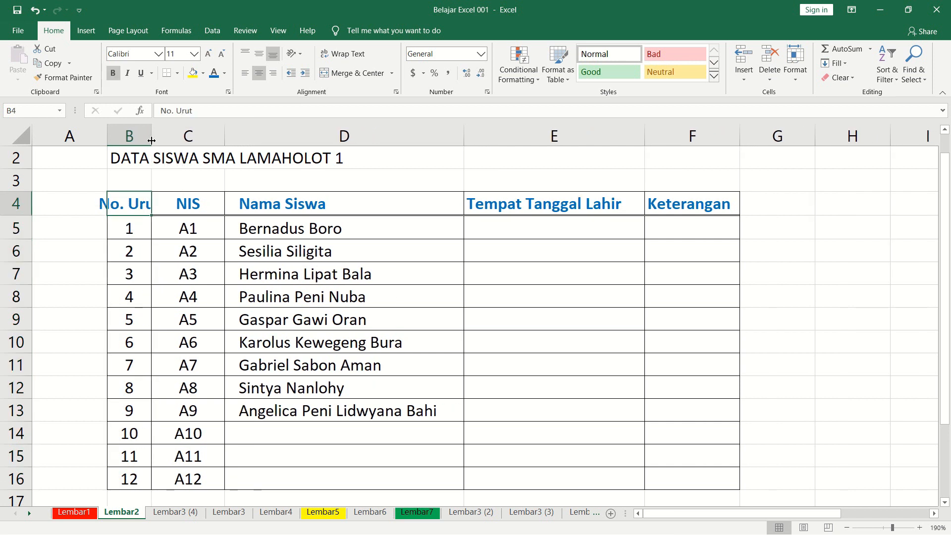
click(129, 232)
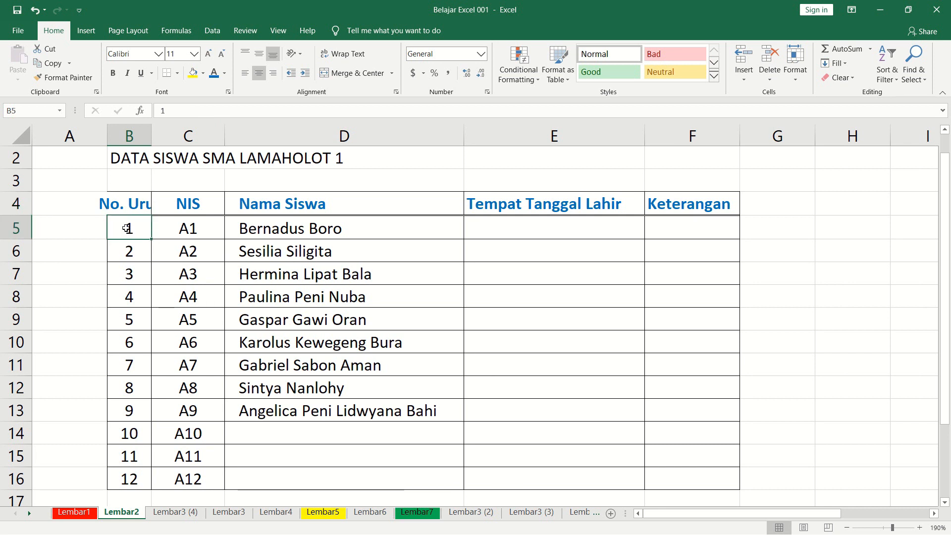
click(129, 205)
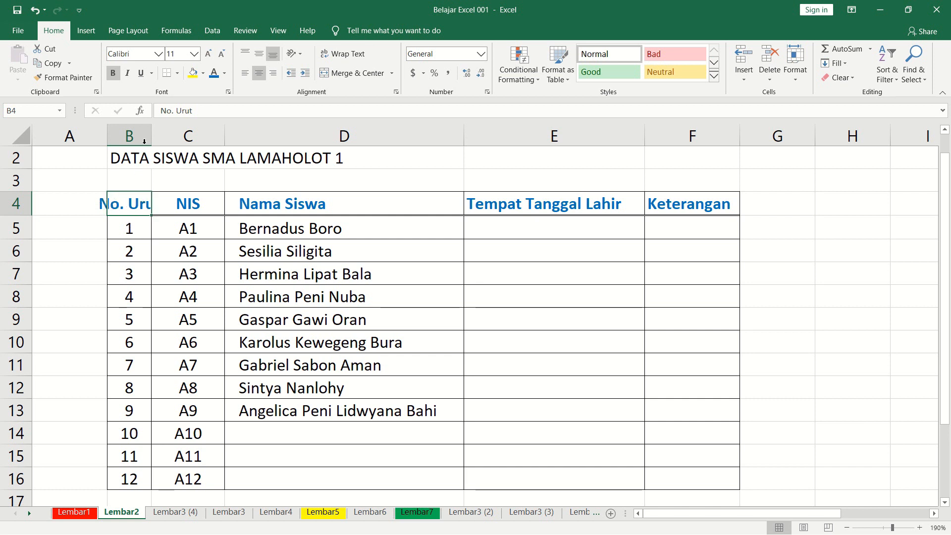
double_click(151, 135)
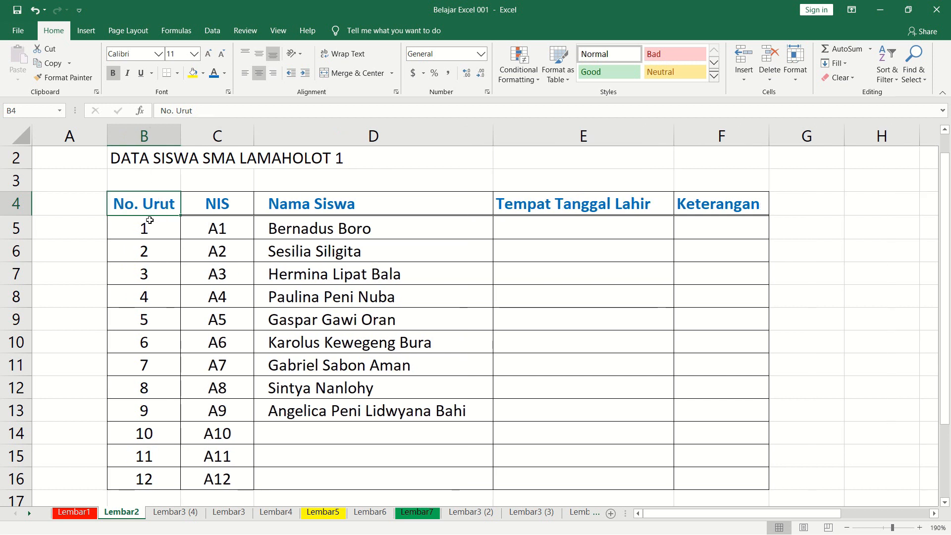
Narrow column B to suit its numbers and wrap the No. Urut header text in B4 onto two lines.
drag(147, 228, 149, 250)
drag(181, 136, 154, 134)
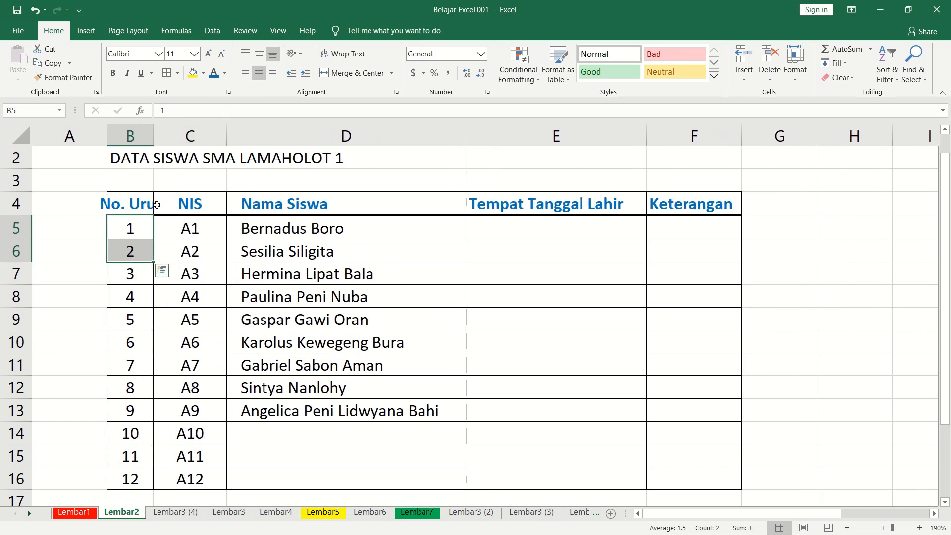
click(135, 201)
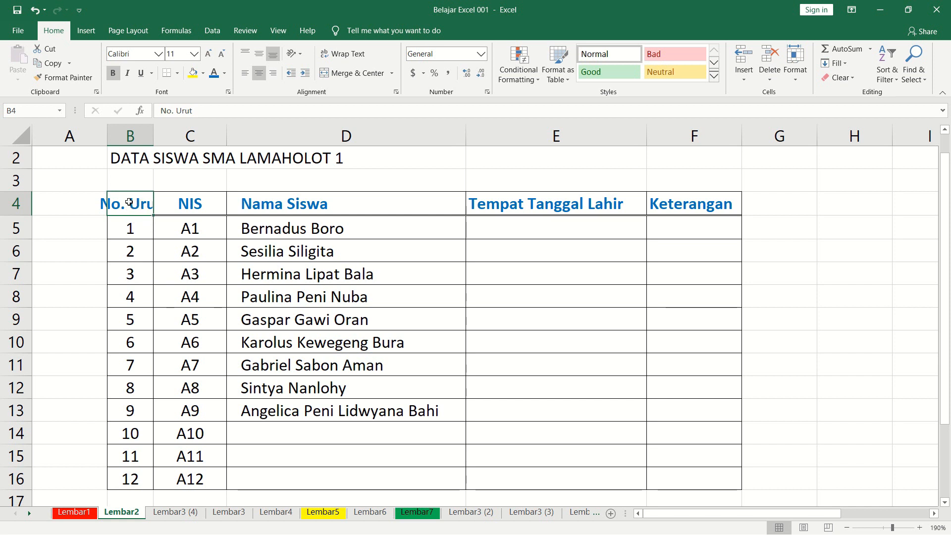
click(337, 56)
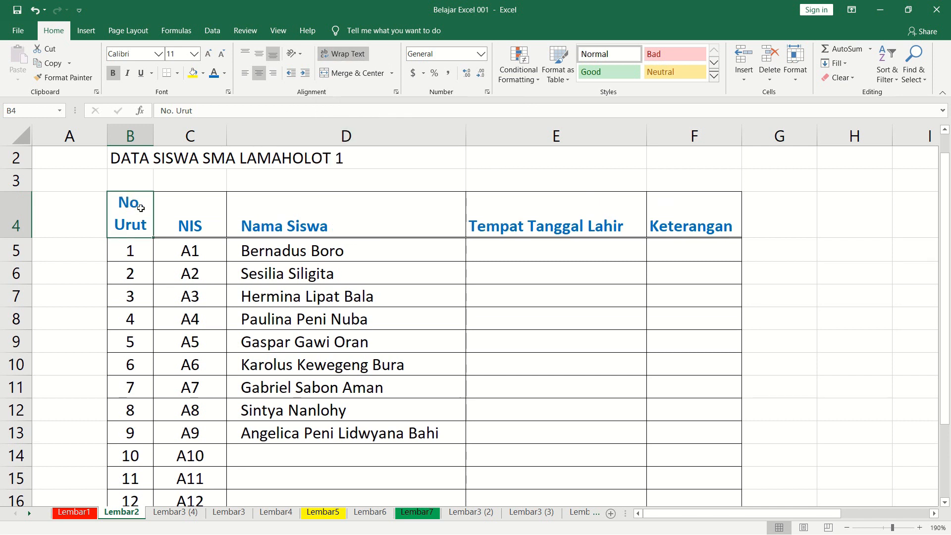
click(129, 254)
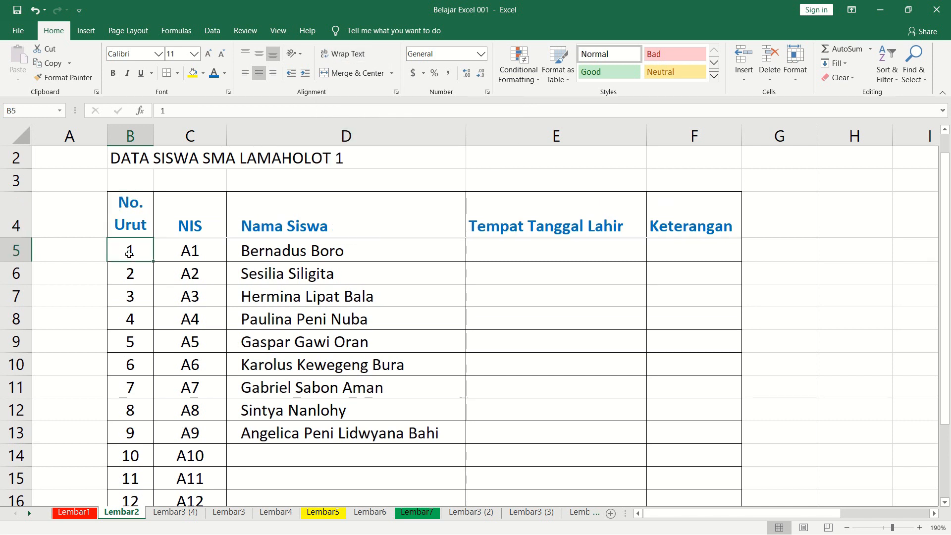
Widen the Tempat Tanggal Lahir and Keterangan columns slightly more.
click(391, 255)
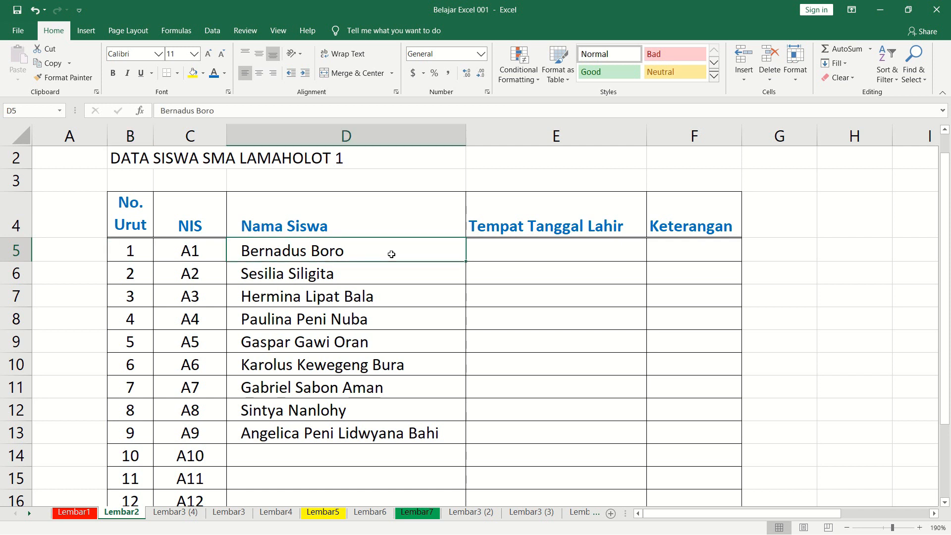
scroll(401, 253, down, 2)
scroll(505, 214, up, 2)
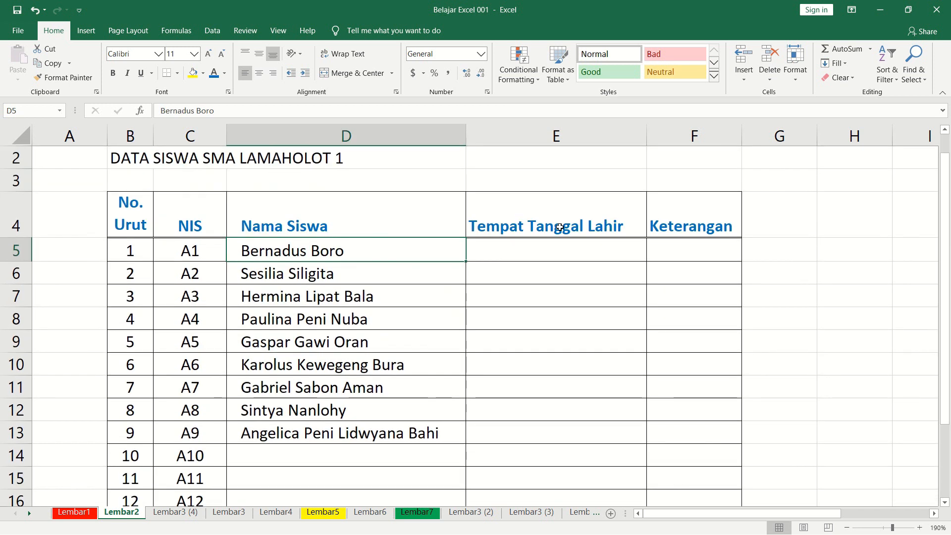
drag(647, 138, 649, 138)
drag(744, 138, 749, 138)
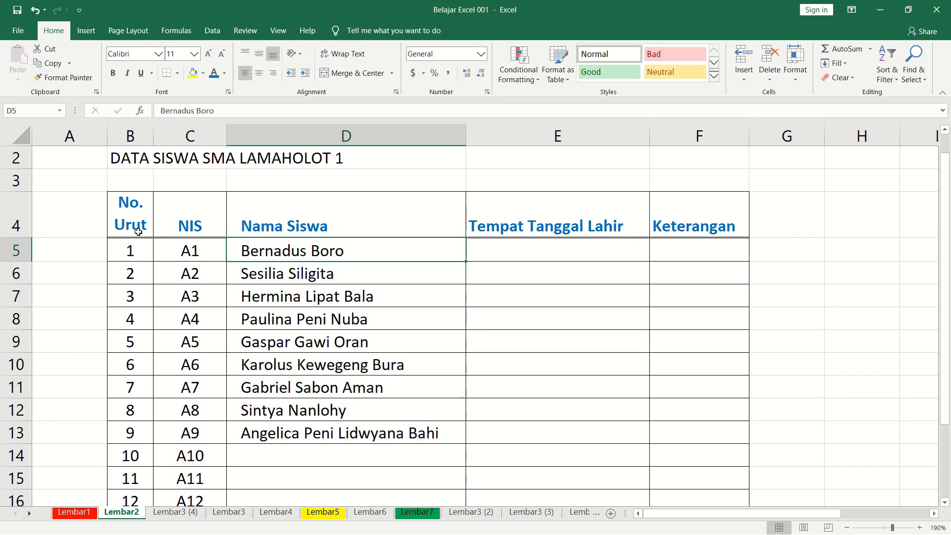
Fill the table's header row B4:F4 with a light grey theme shade.
drag(121, 220, 664, 214)
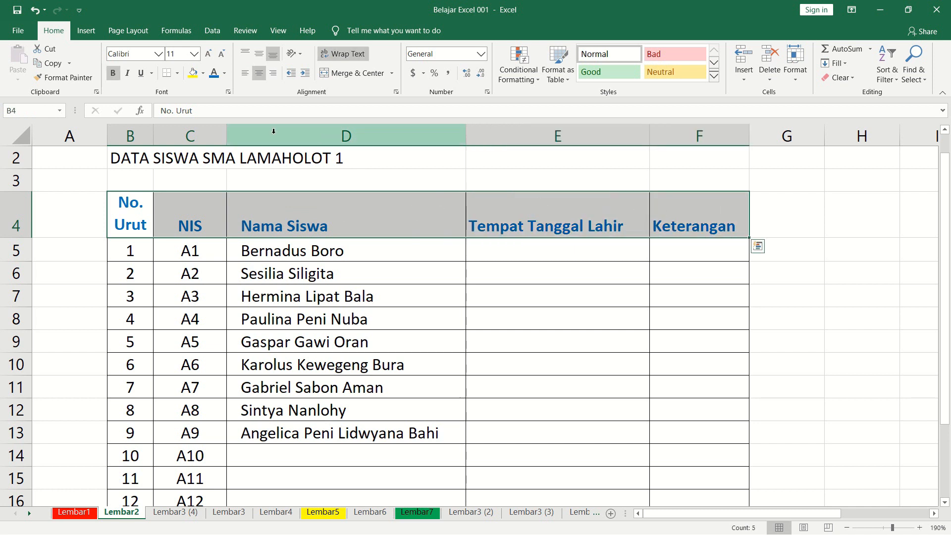
click(204, 74)
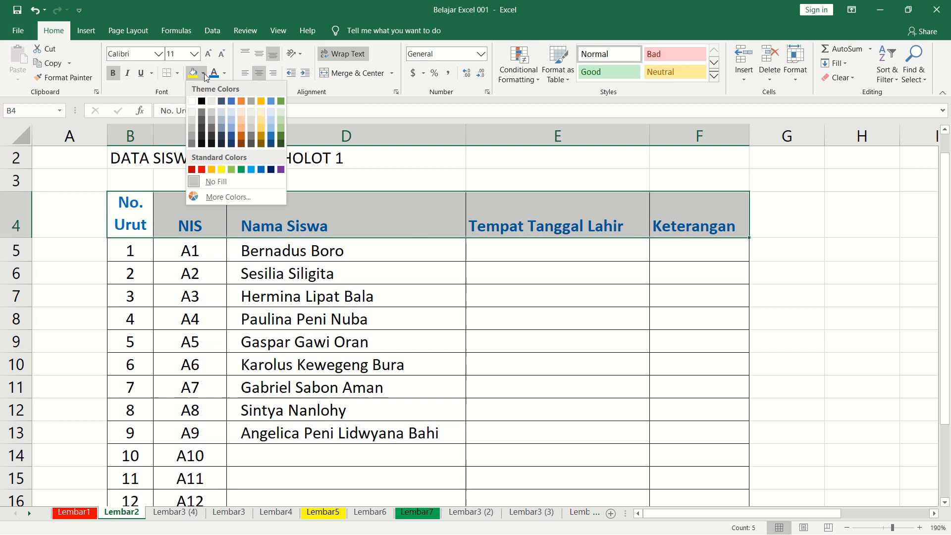
click(195, 121)
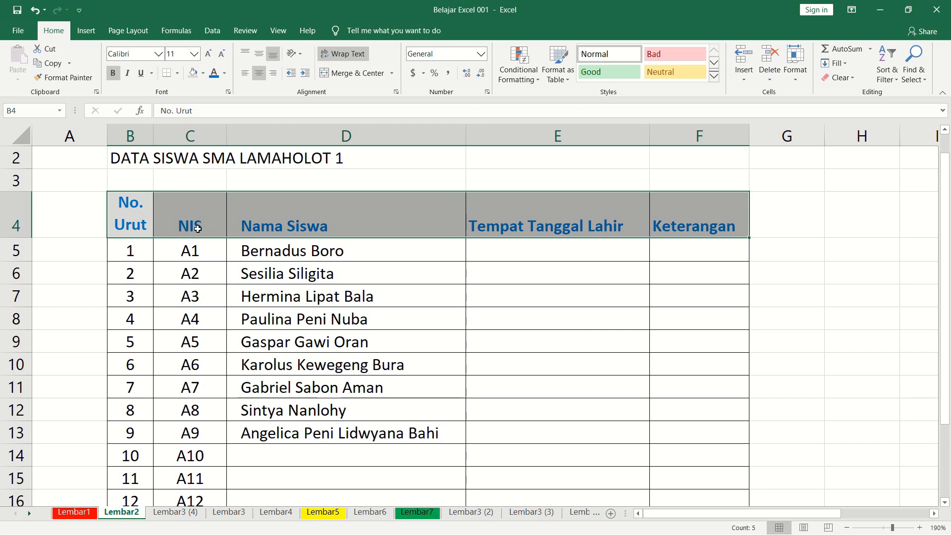
click(198, 229)
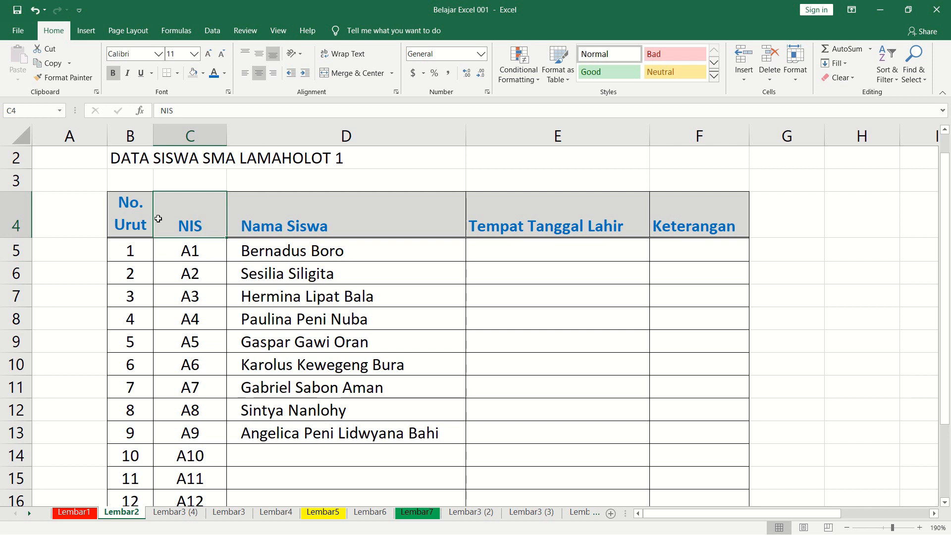
Middle-align the header texts vertically in B4:F4, starting with the NIS header.
drag(127, 220, 231, 221)
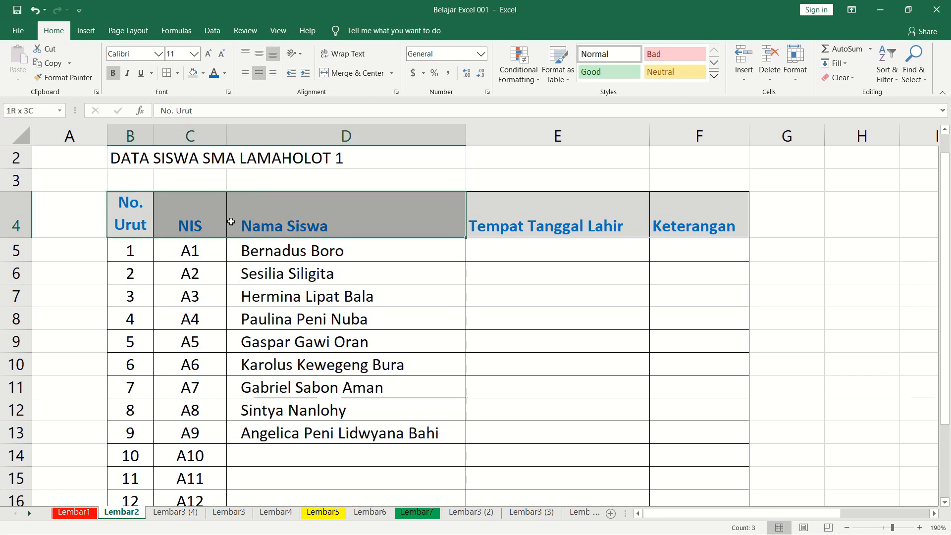
click(191, 223)
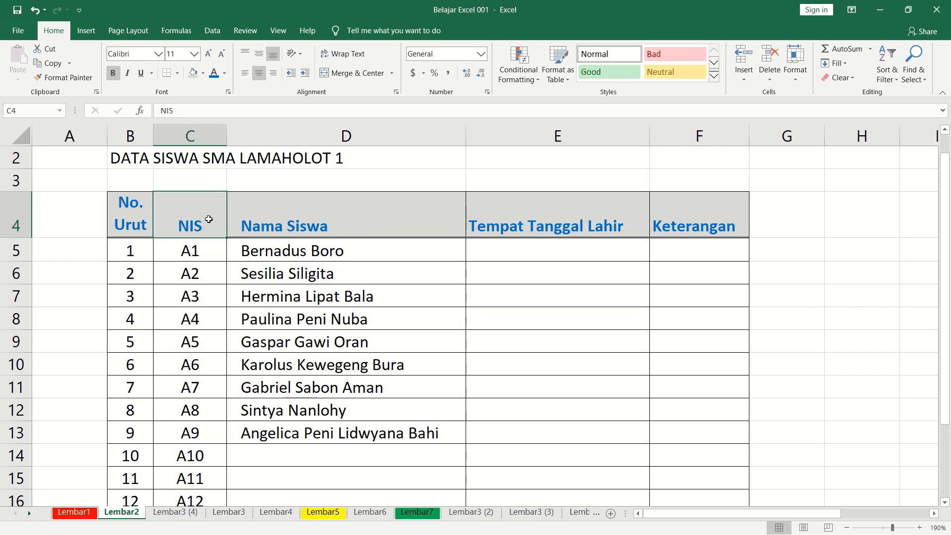
click(258, 56)
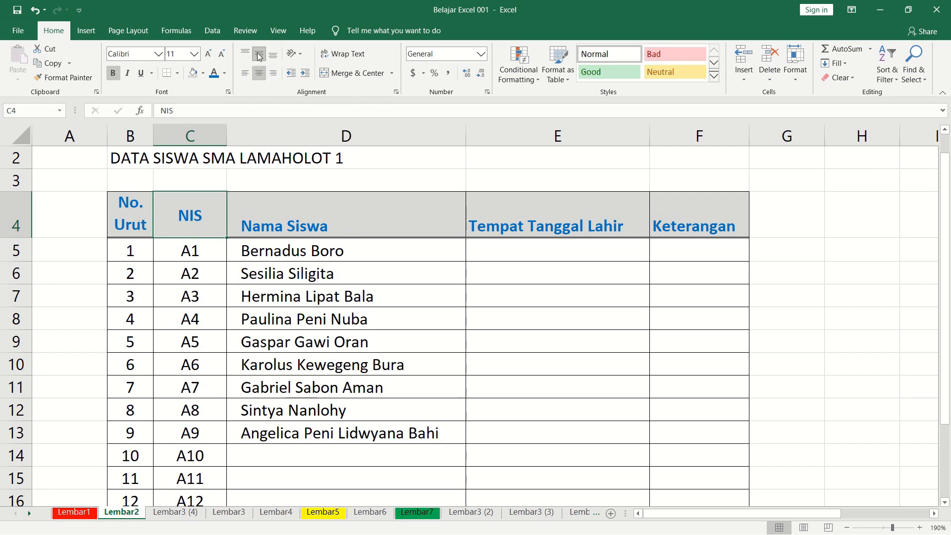
drag(130, 221, 271, 207)
drag(473, 206, 556, 206)
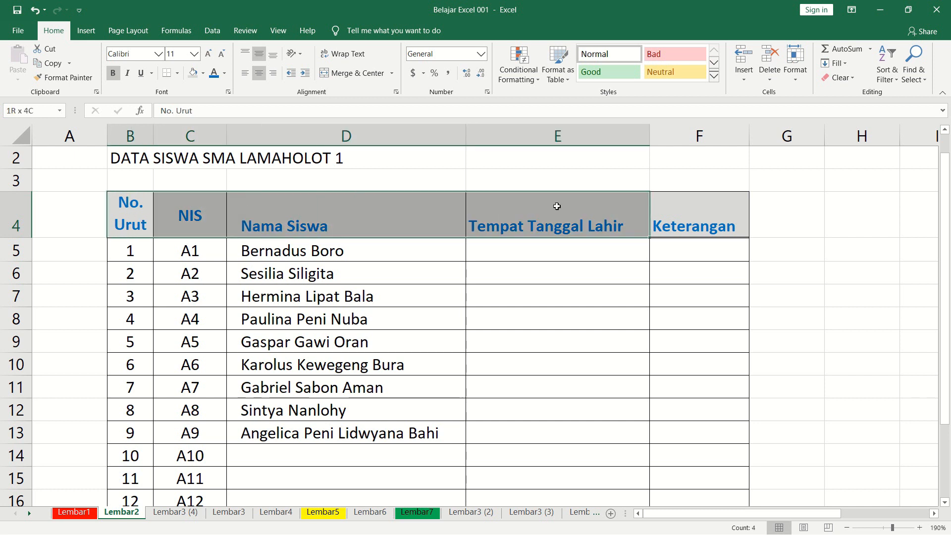
drag(639, 210, 667, 212)
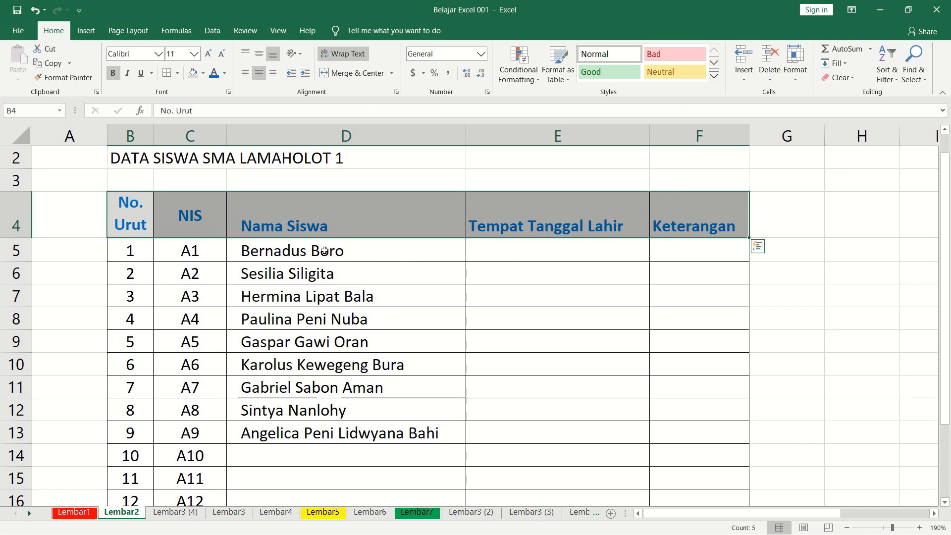
key(alt+h)
key(a)
key(m)
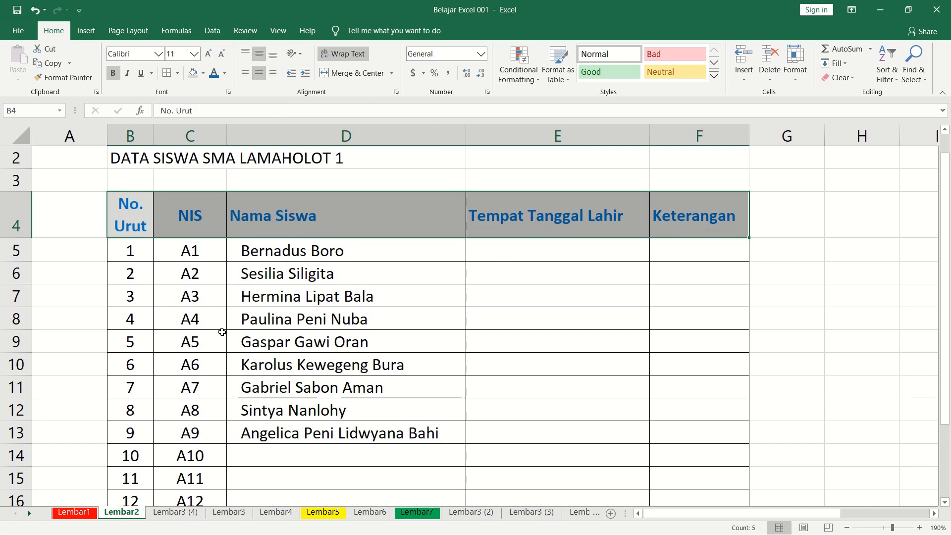
click(221, 332)
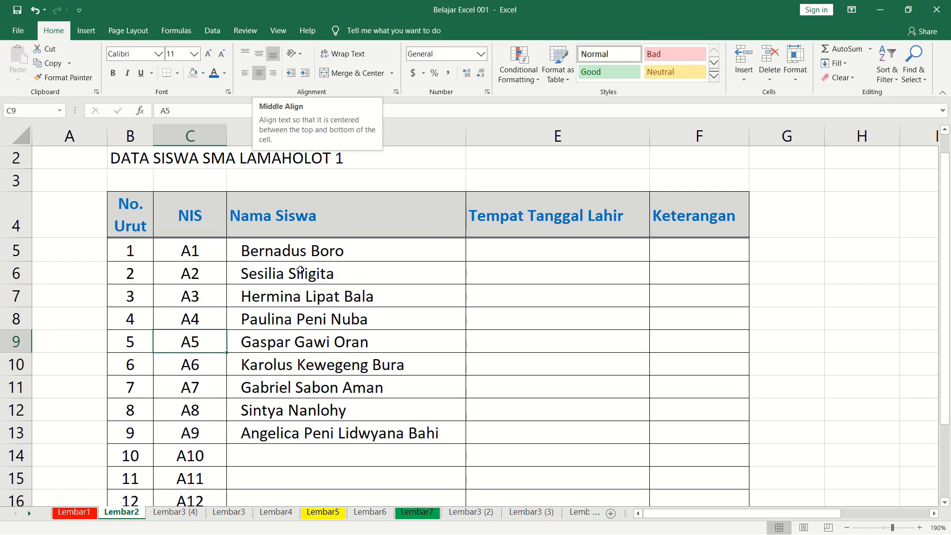
click(303, 299)
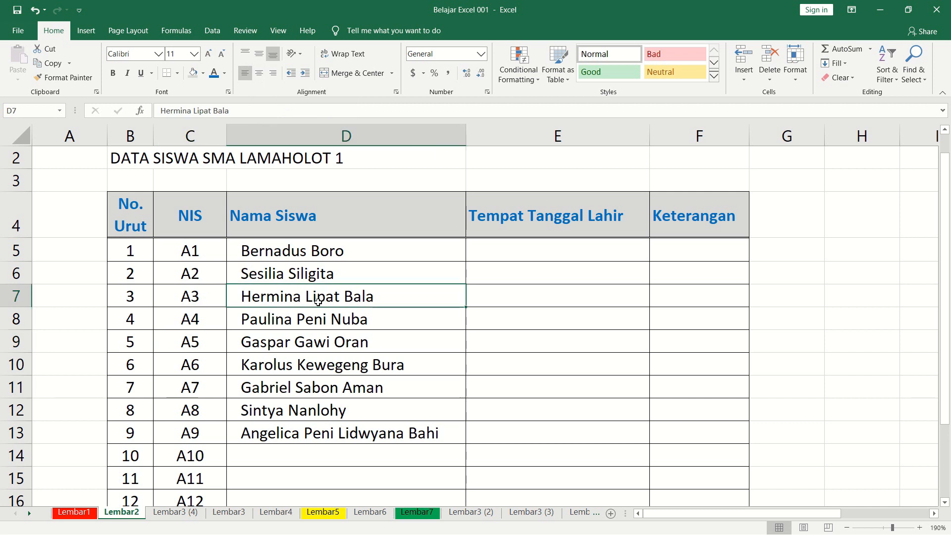
click(700, 262)
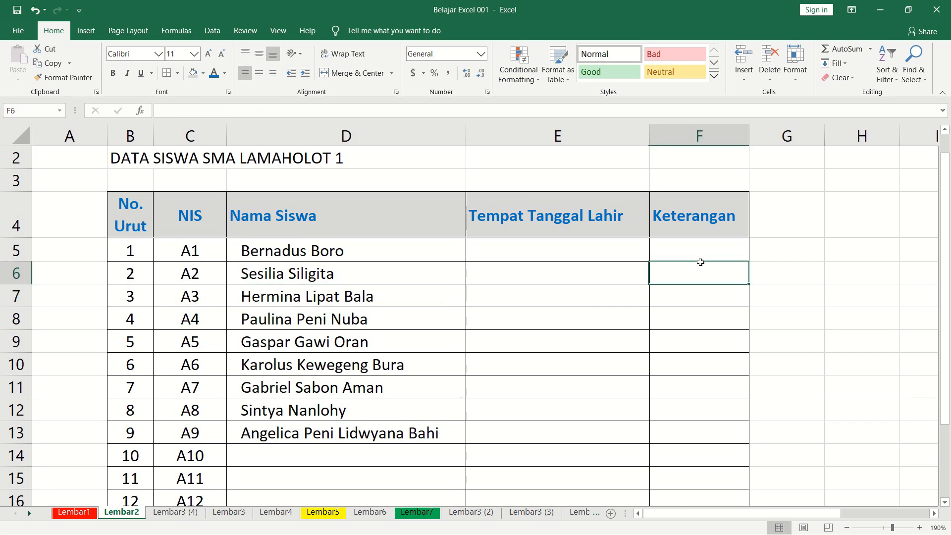
click(787, 271)
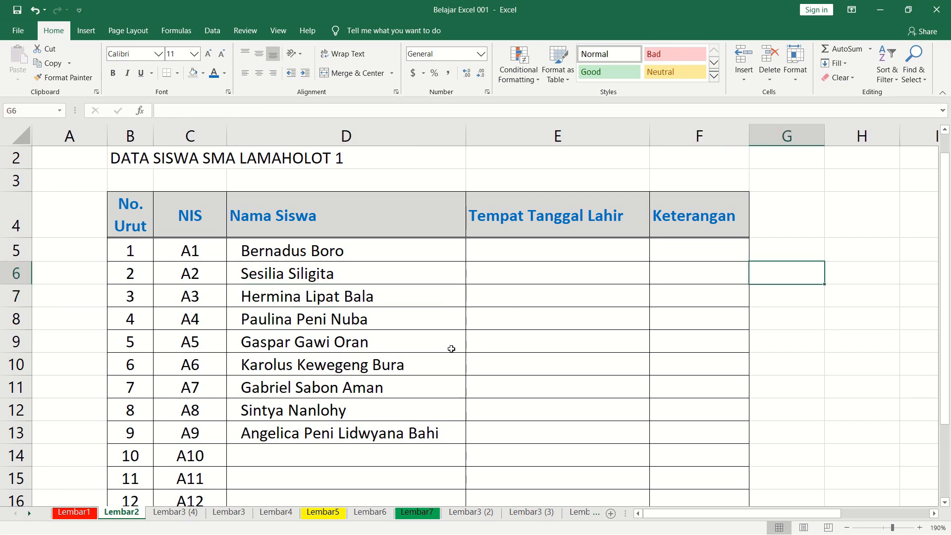
scroll(297, 317, down, 1)
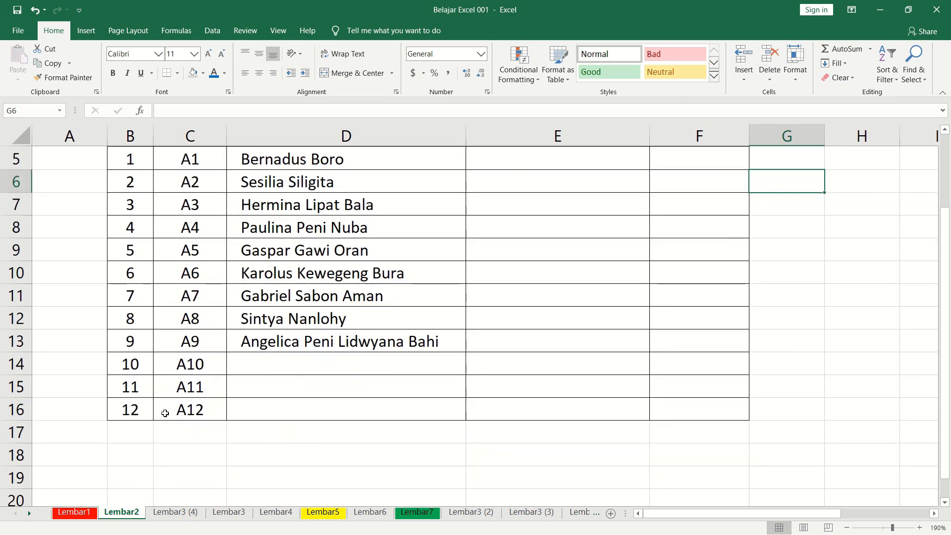
scroll(165, 412, up, 1)
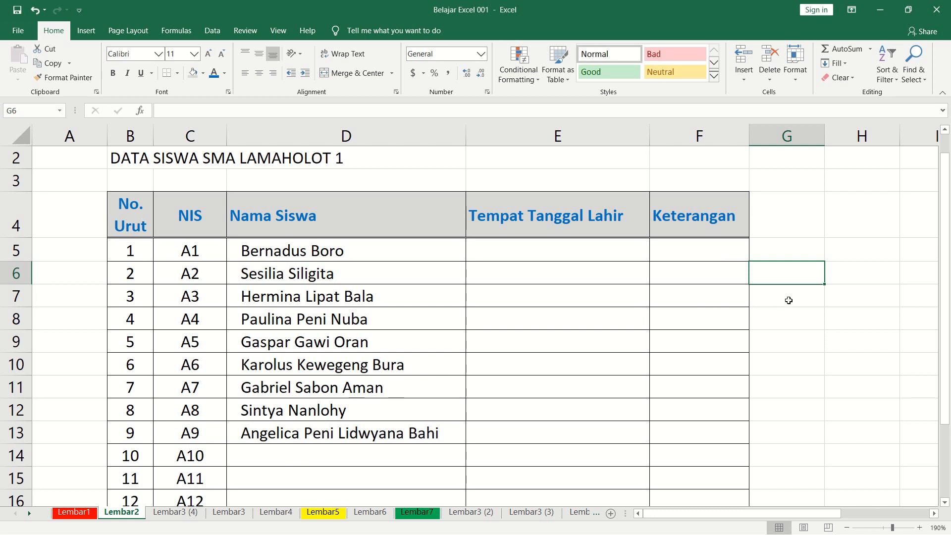
click(600, 346)
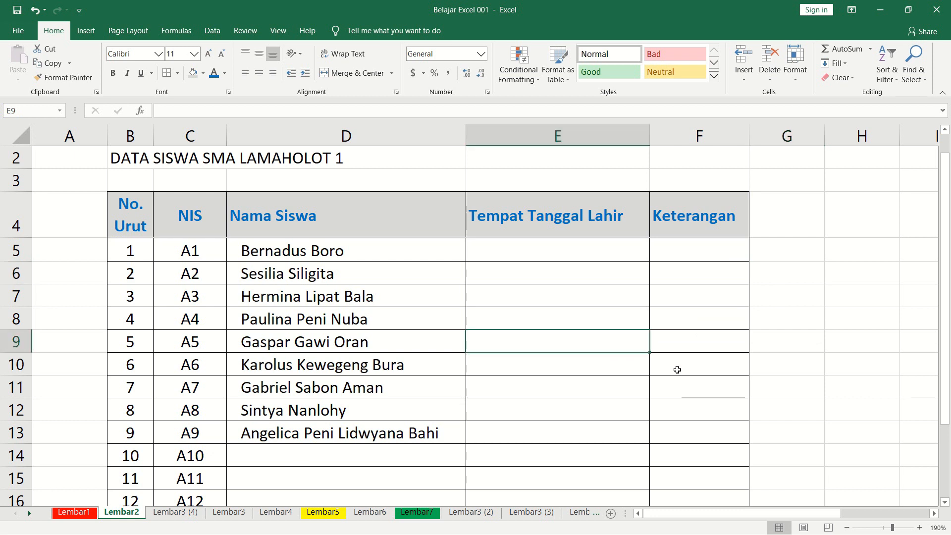
Search the sheet for the full name of the student with NIS A8 using Find.
key(ctrl+f)
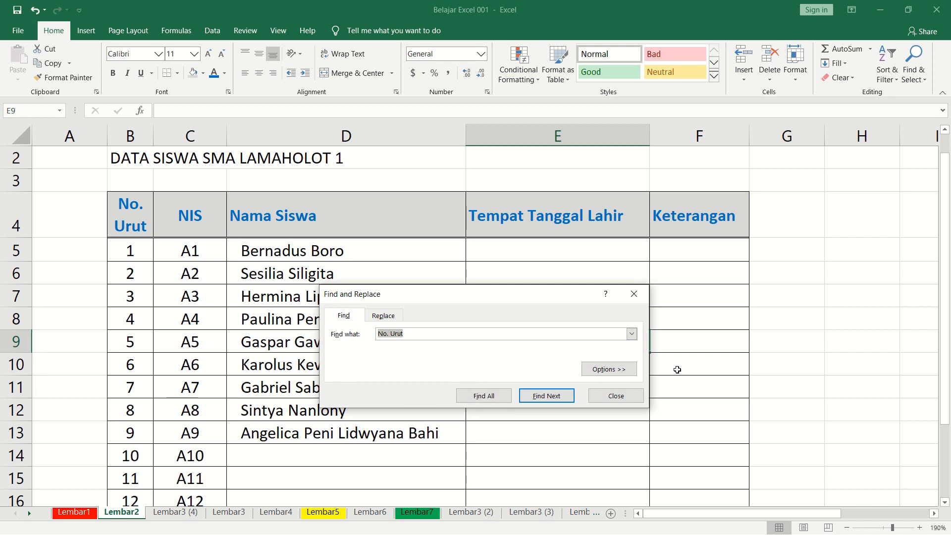
drag(470, 302, 714, 286)
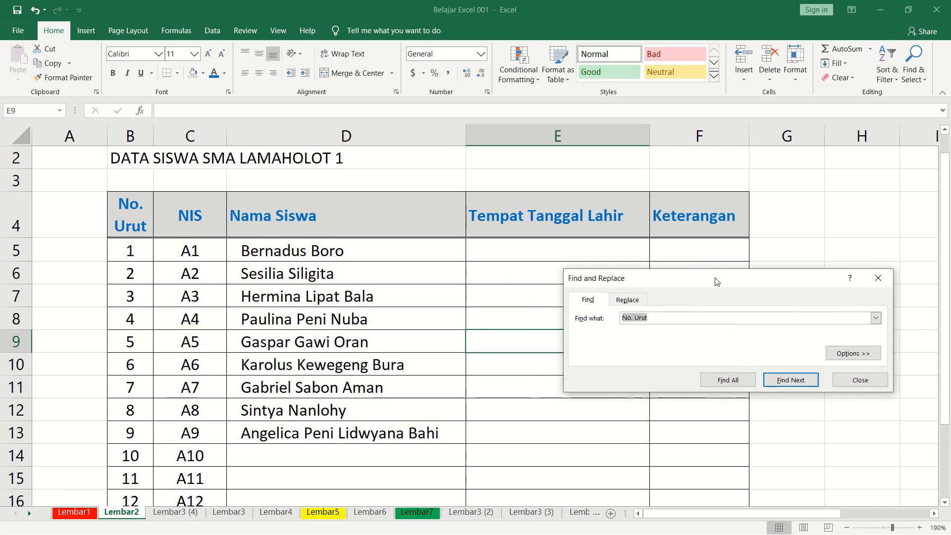
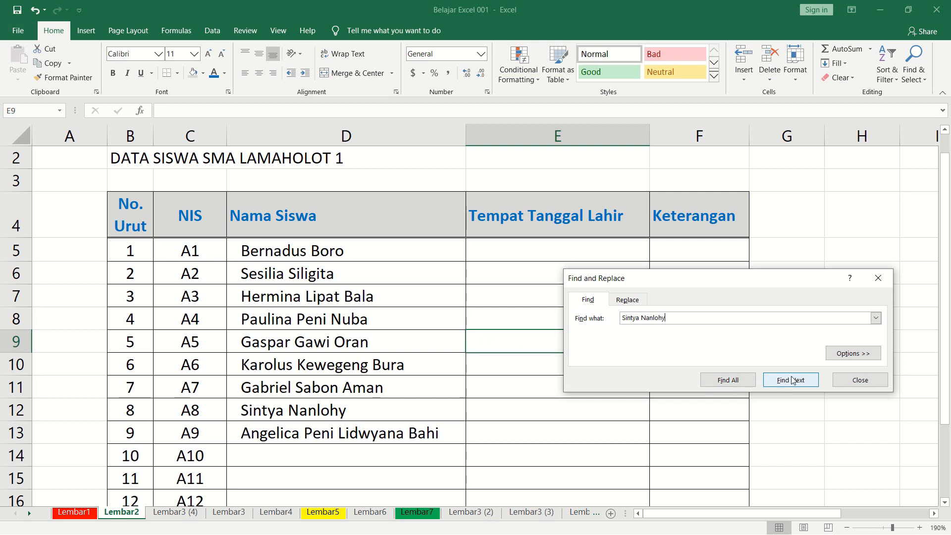
key(Return)
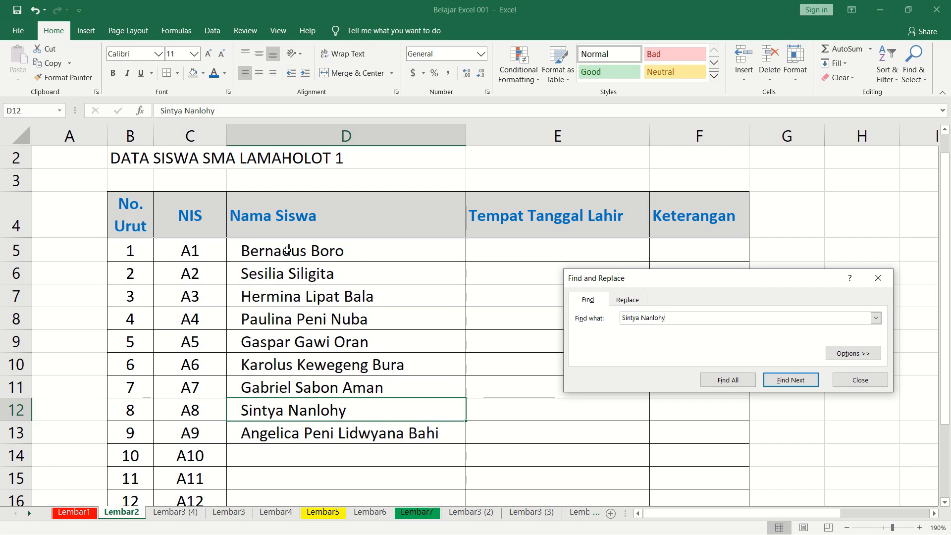
Search the sheet for the surname of the first listed student and look for further matches.
drag(701, 320, 622, 317)
text(Boro)
click(790, 380)
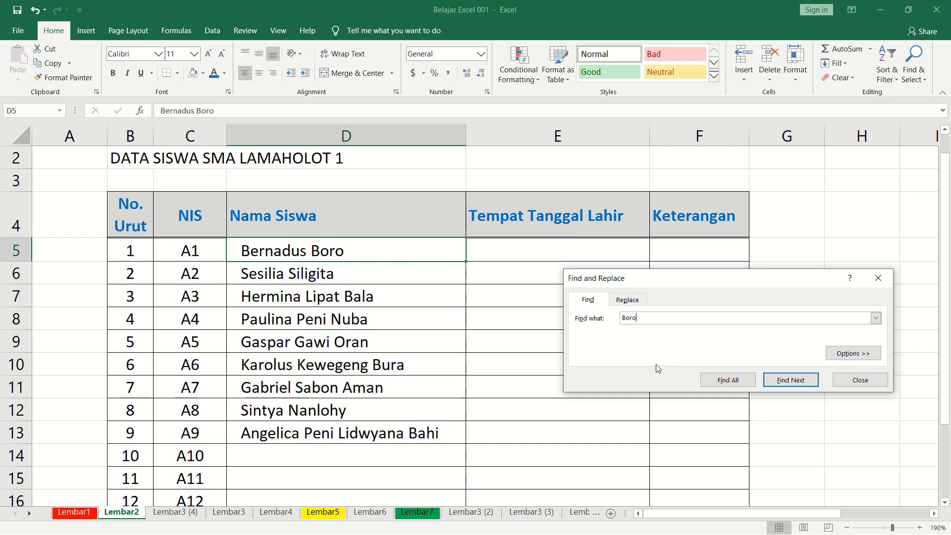
click(798, 385)
Search the sheet for the text fragment "Ra" and step through its matches.
key(shift+Left)
key(shift+Left)
key(shift+Left)
key(shift+Left)
text(R)
click(787, 380)
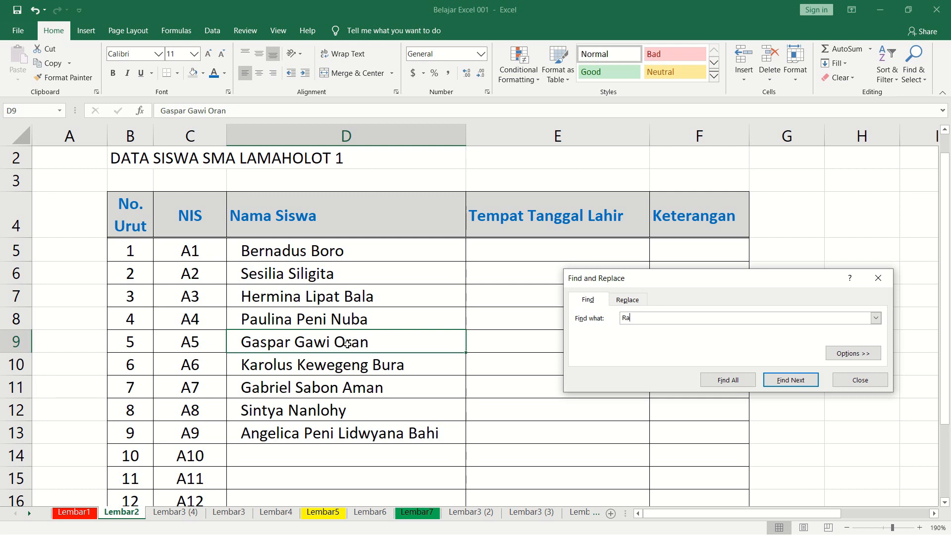
click(786, 382)
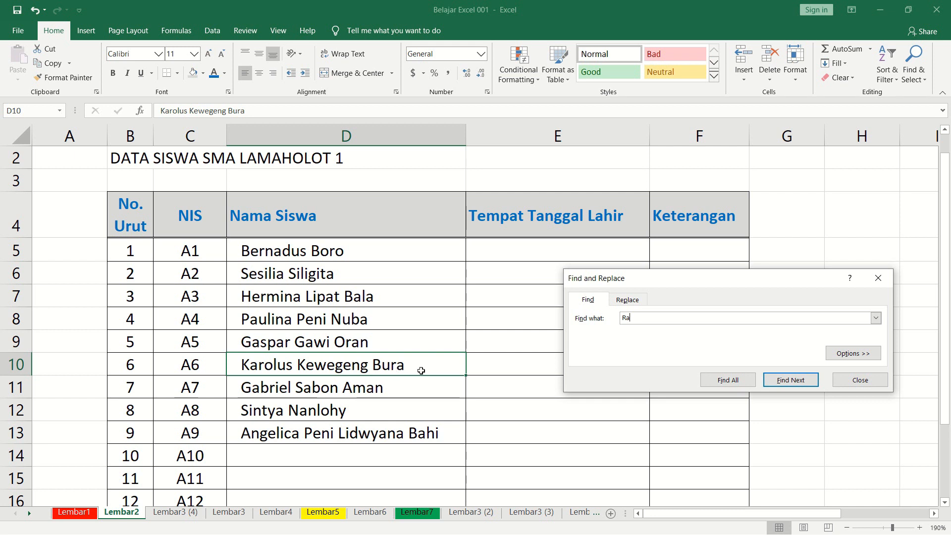
click(790, 386)
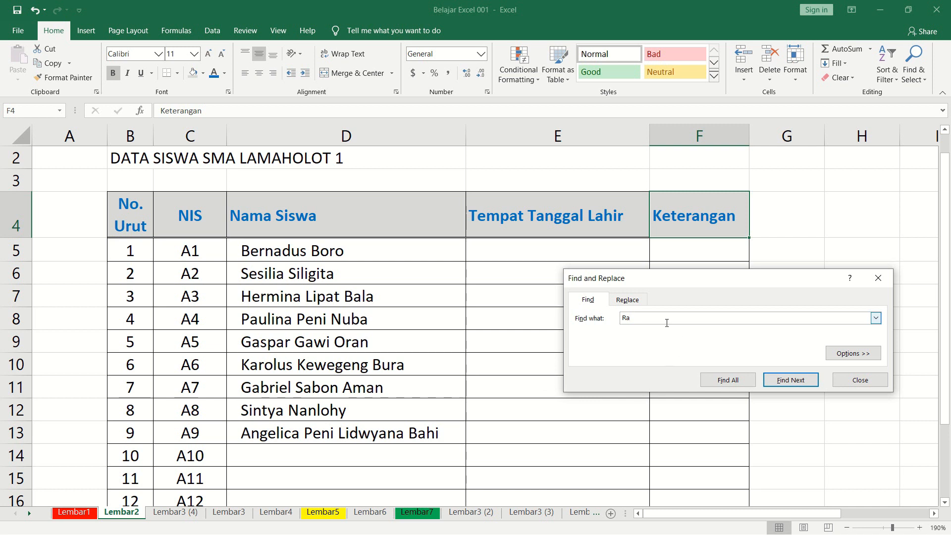
Search the sheet for the number 10 and step through its matches.
drag(649, 318, 618, 321)
text(10)
click(792, 382)
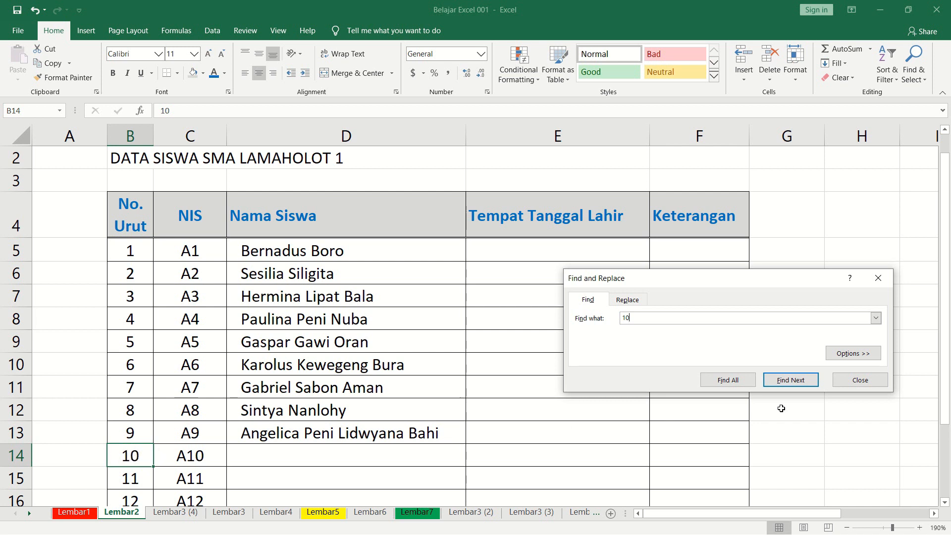
click(790, 381)
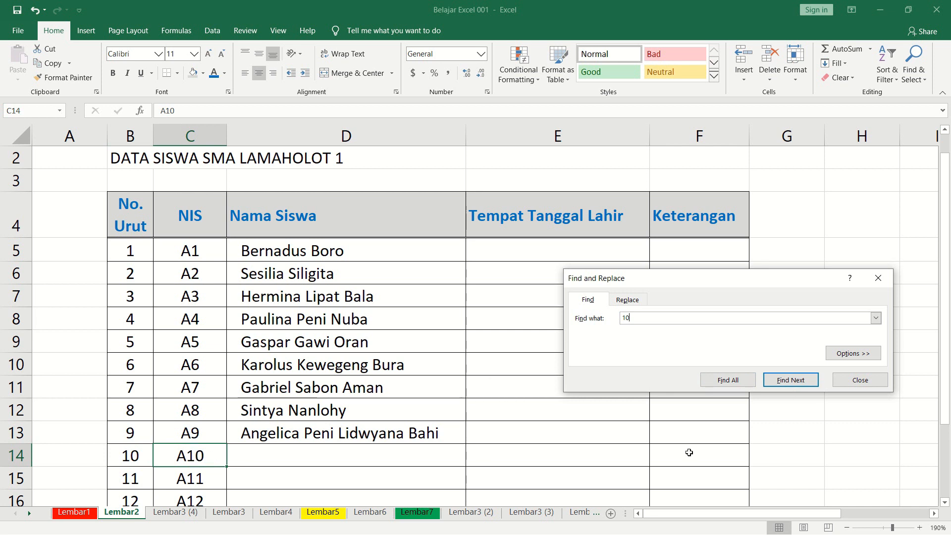
click(790, 386)
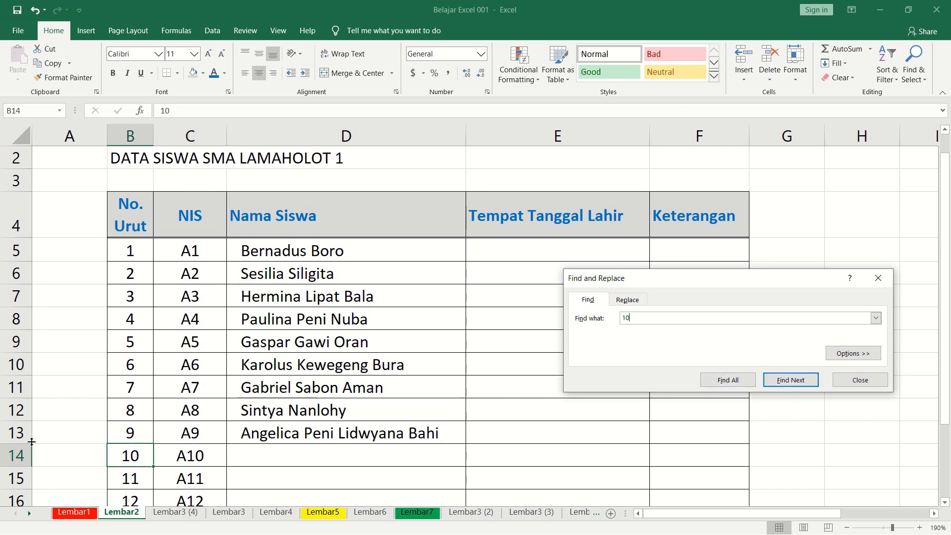
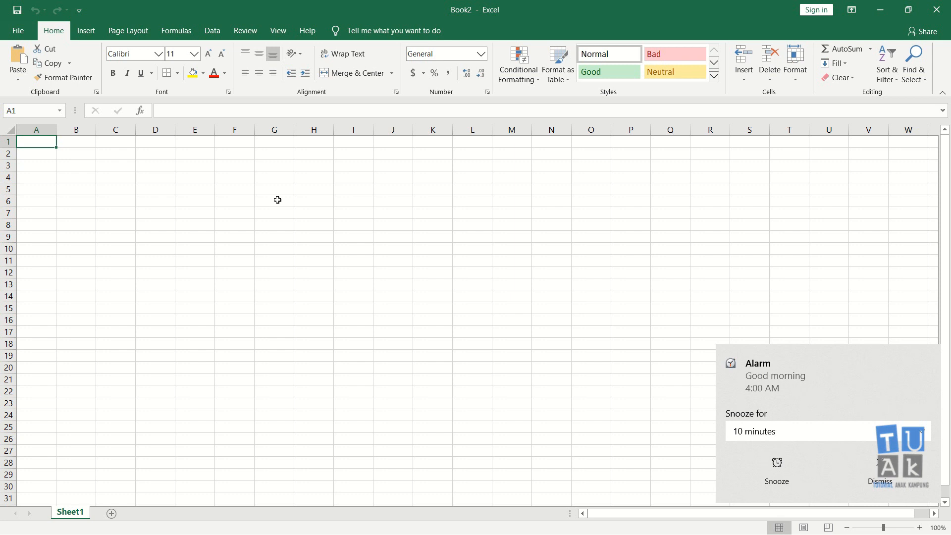
Dismiss the alarm notification and open the recent workbook Belajar Excel 001.
click(879, 470)
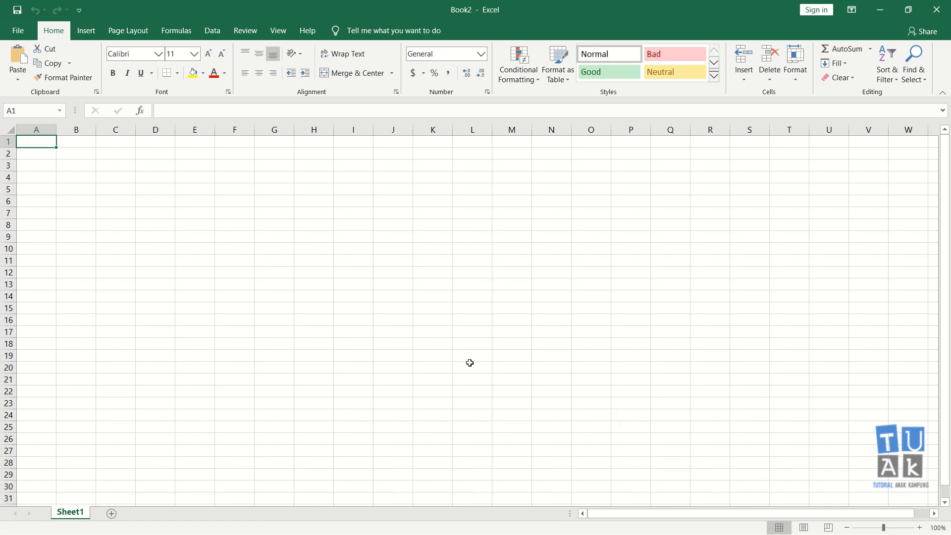
click(126, 177)
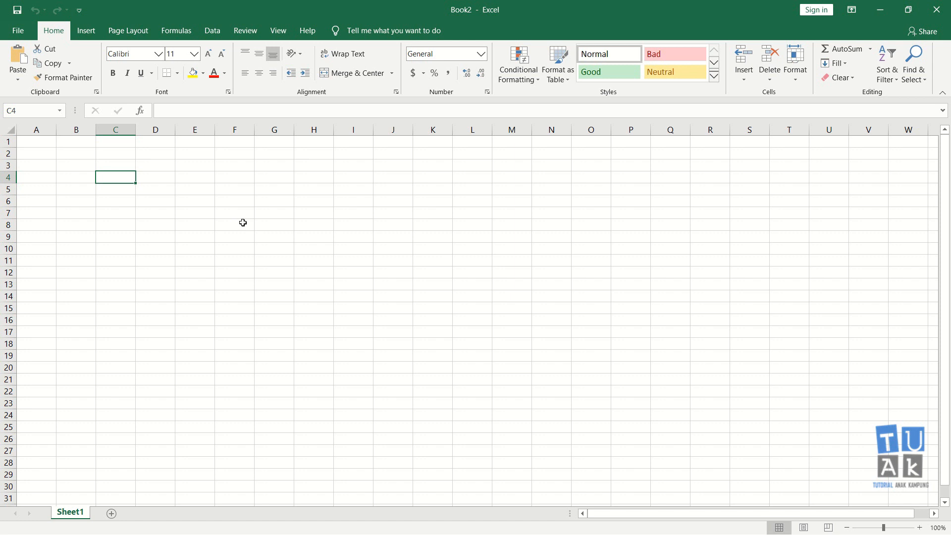
click(20, 31)
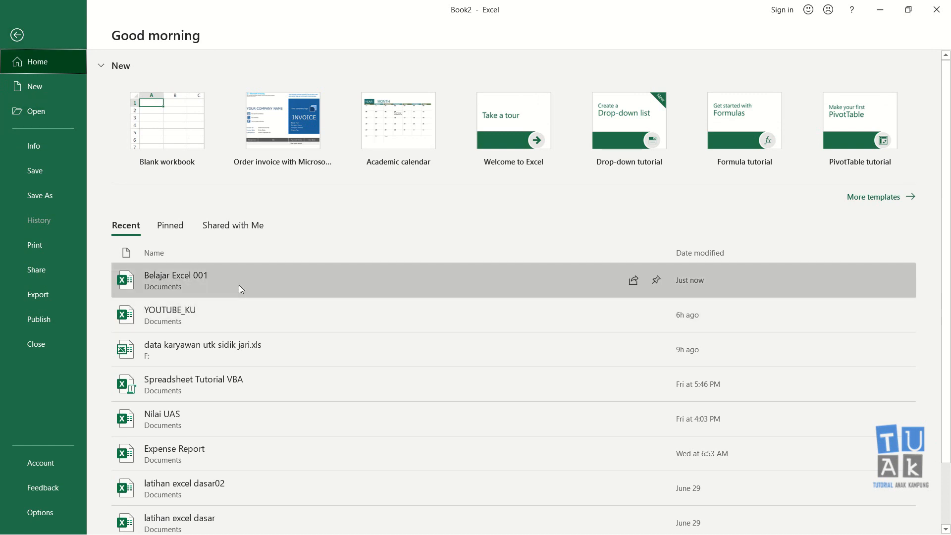
click(239, 290)
Examine the adjacent Nama Siswa and Tempat Lahir columns of the student table.
click(228, 351)
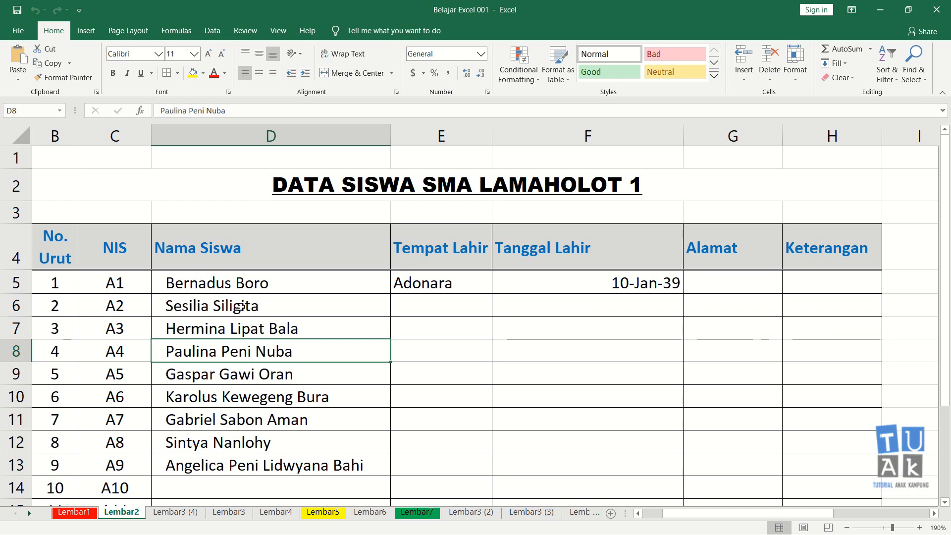
click(223, 248)
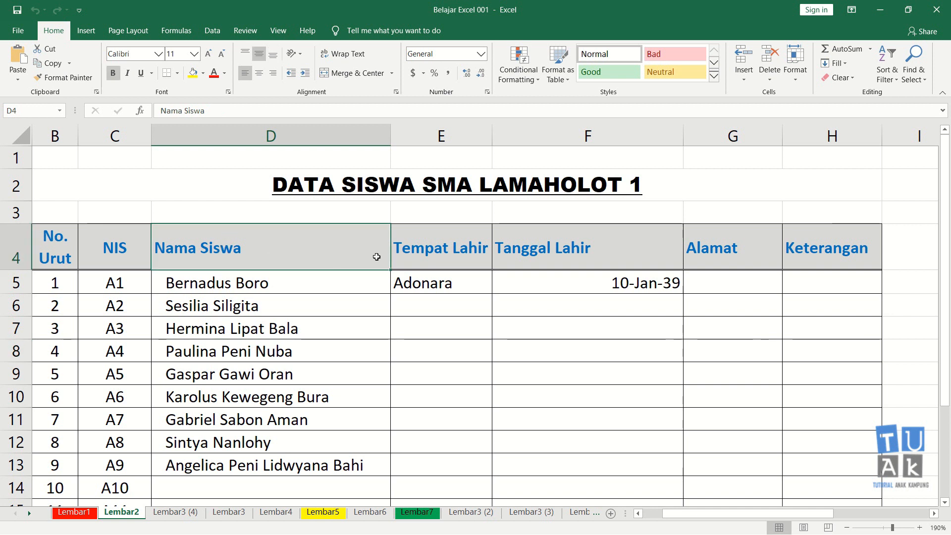
click(431, 267)
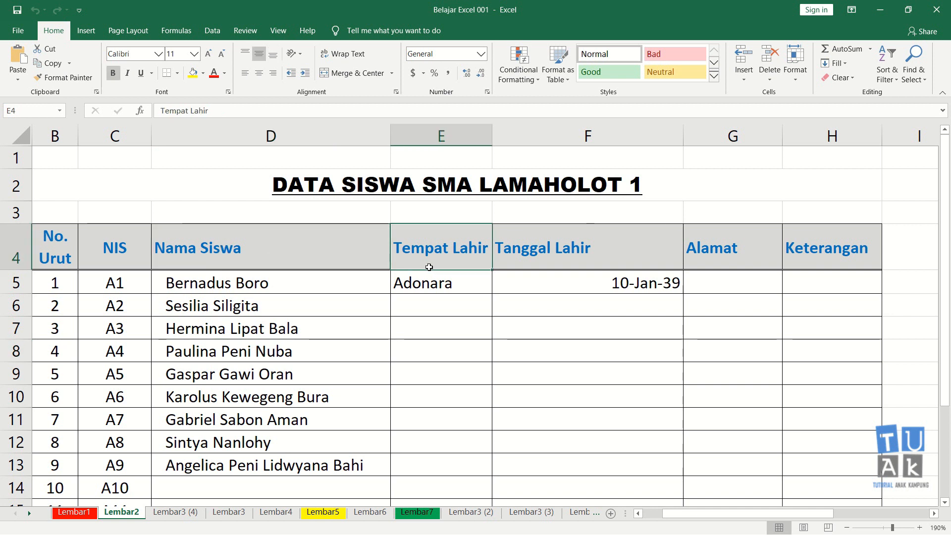
click(290, 130)
click(464, 136)
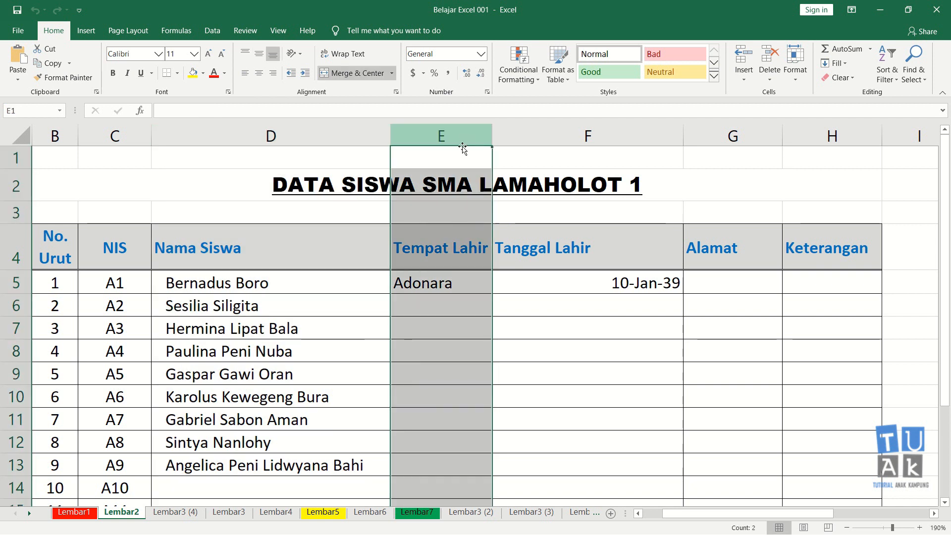
click(359, 336)
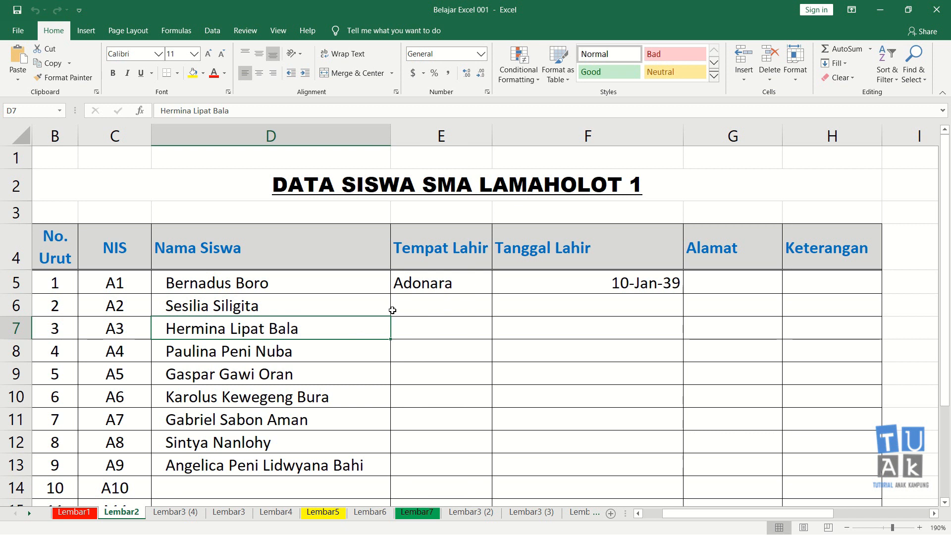
click(340, 259)
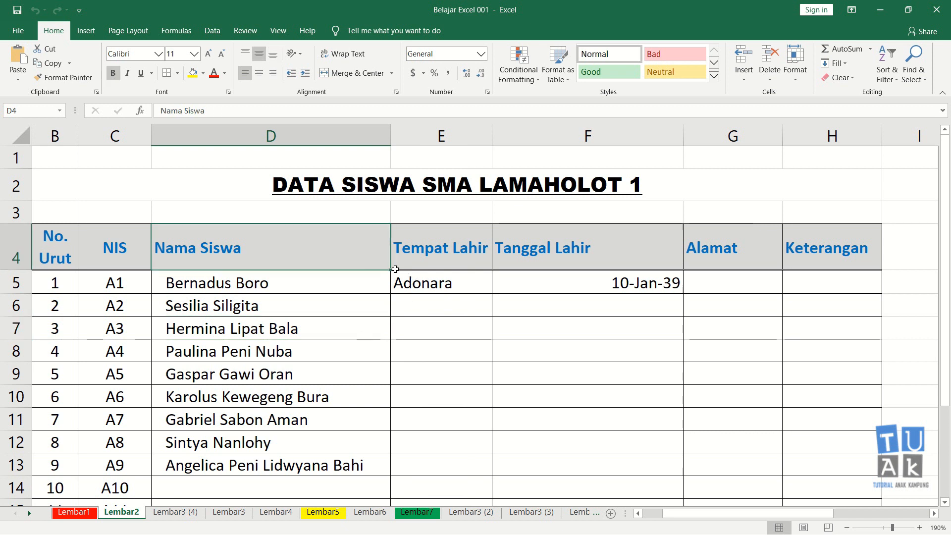
click(433, 265)
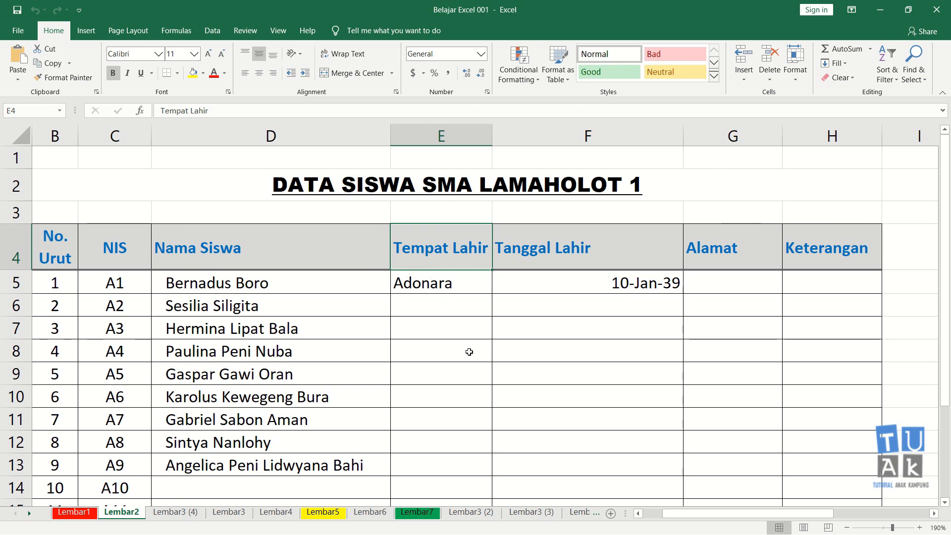
key(Down)
key(Down)
key(Down)
key(Down)
key(Down)
key(Up)
key(Up)
key(Up)
key(Up)
key(Up)
key(Up)
key(Down)
key(Down)
key(Down)
key(Down)
key(Down)
key(Down)
key(Down)
key(Left)
key(Right)
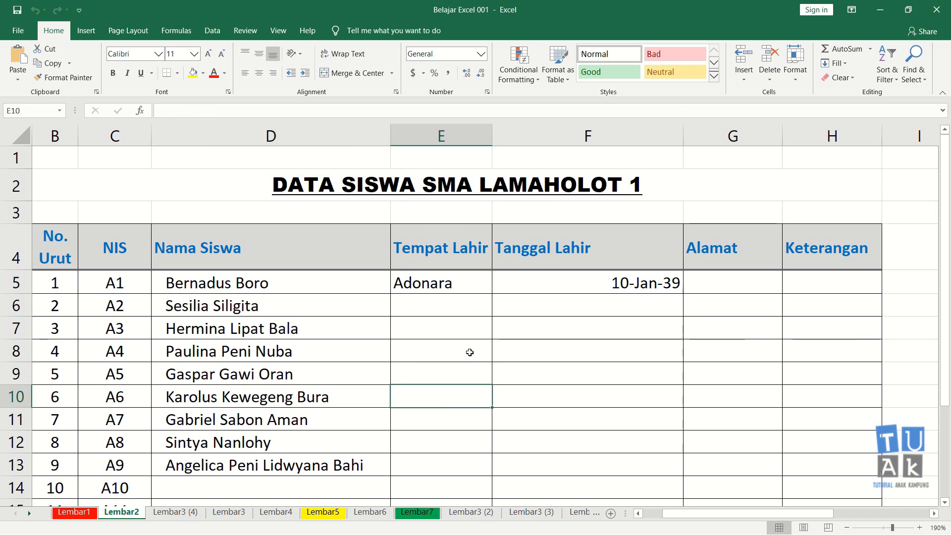
key(Up)
key(Right)
key(Right)
key(Up)
key(Up)
key(Up)
key(Up)
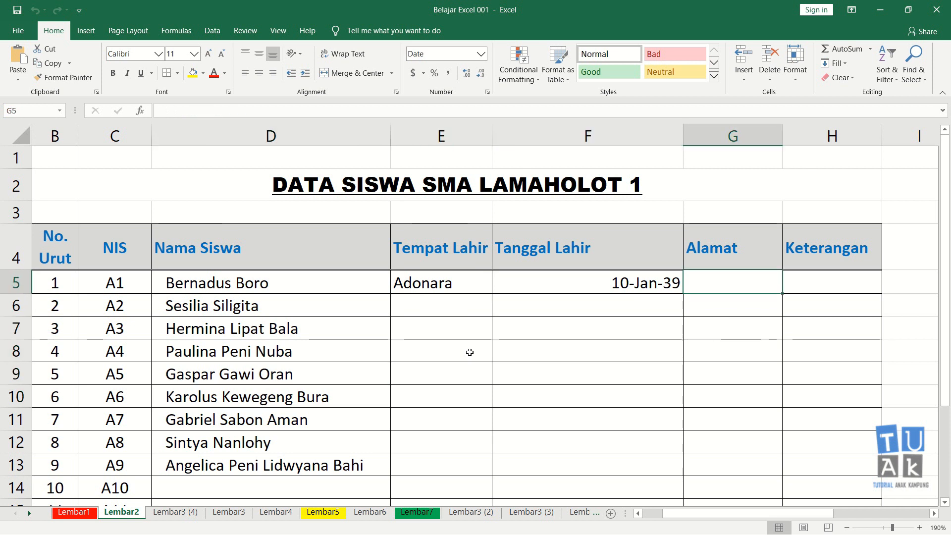
key(Left)
key(Left)
key(Left)
key(Right)
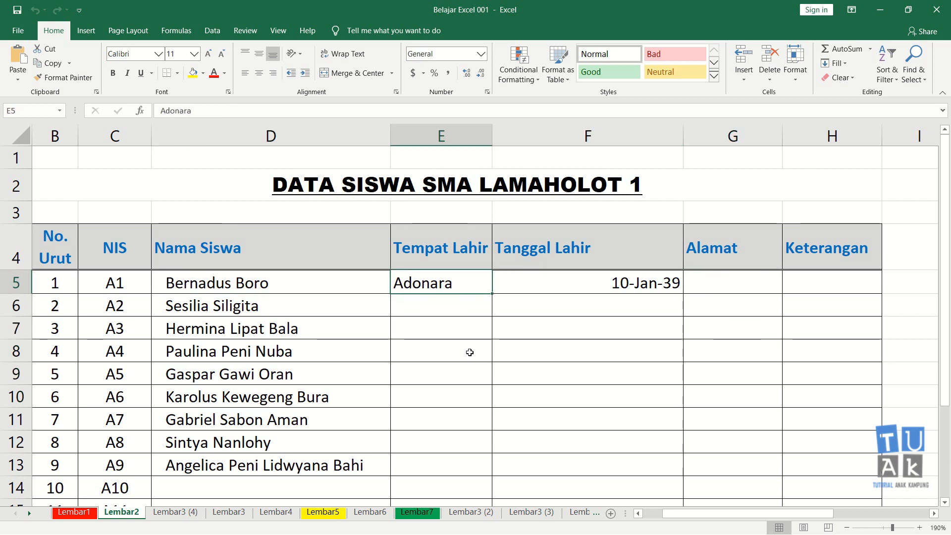
key(Down)
key(Down)
key(Down)
key(Down)
key(Up)
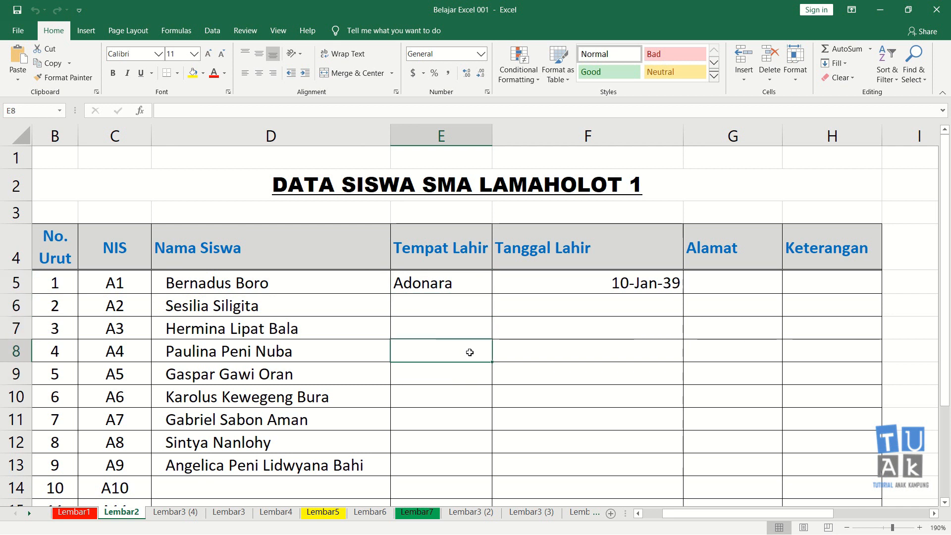
key(Up)
key(Up)
key(Up)
key(Left)
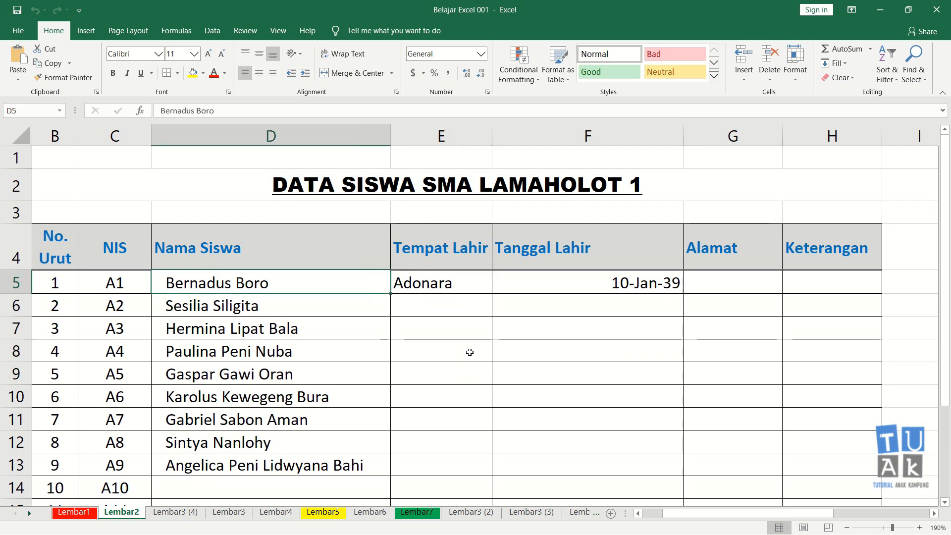
key(Right)
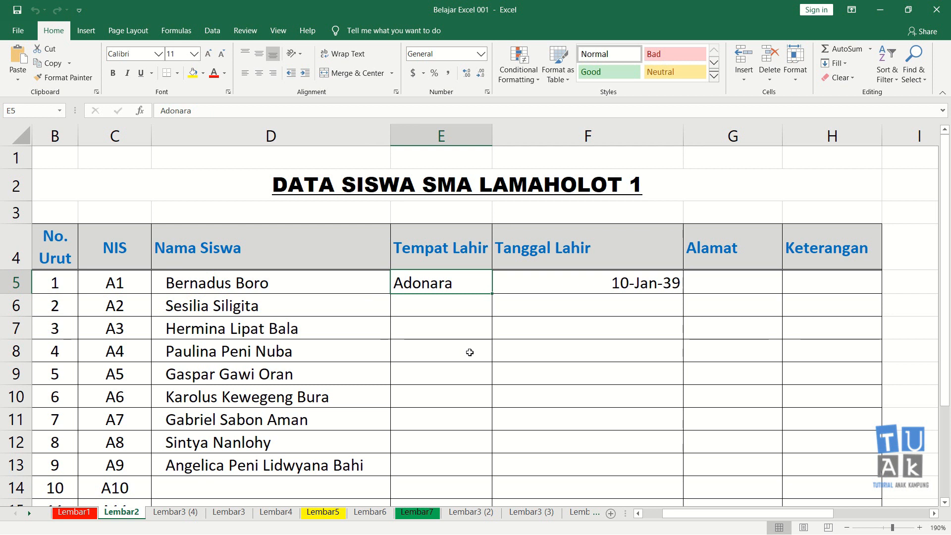
key(Left)
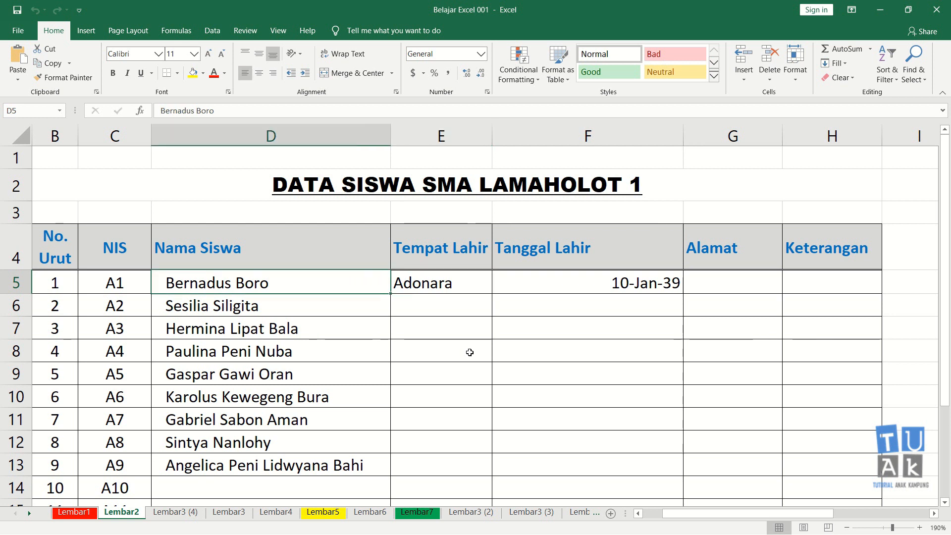
key(Up)
key(Right)
key(Left)
key(Right)
key(Left)
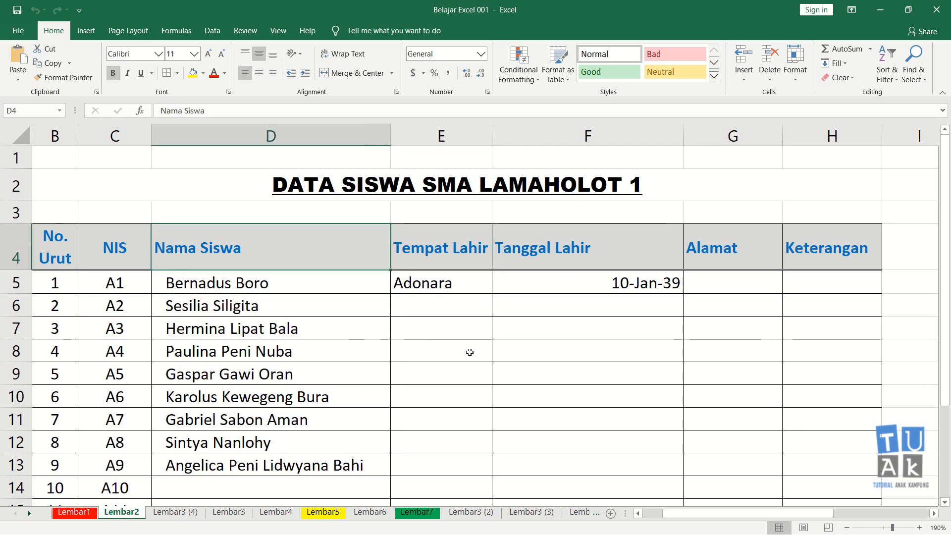
key(Down)
key(Right)
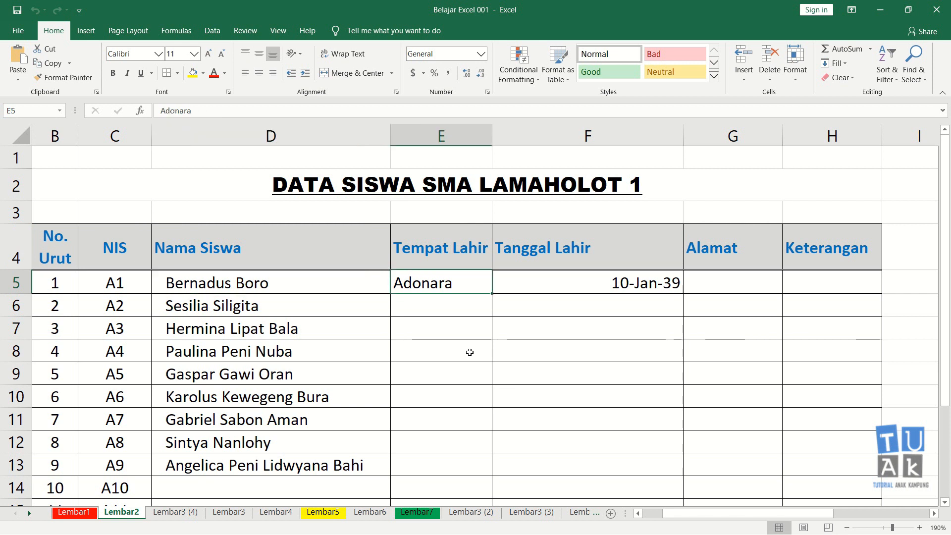
key(Up)
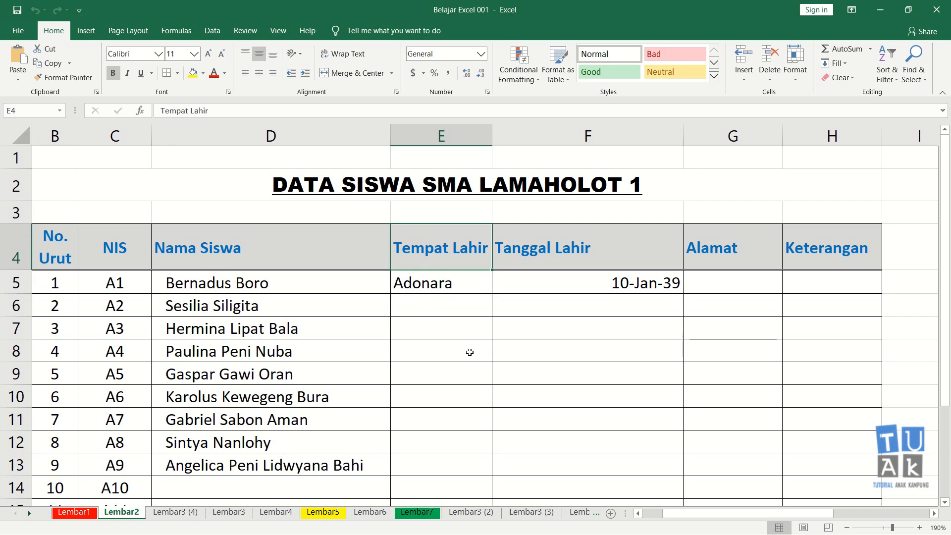
key(Left)
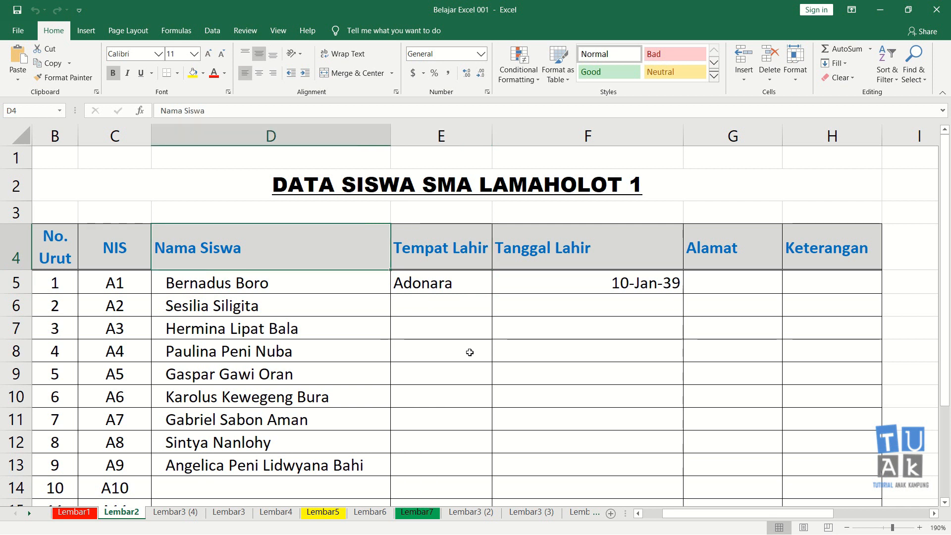
key(Right)
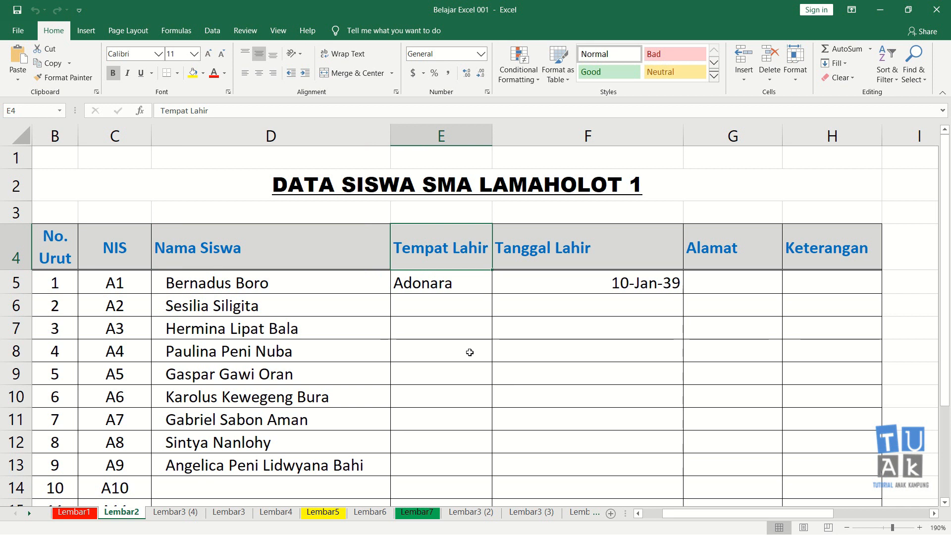
key(Right)
key(Left)
key(Right)
key(Down)
key(Down)
key(Down)
key(Down)
key(Up)
key(Up)
key(Up)
key(Up)
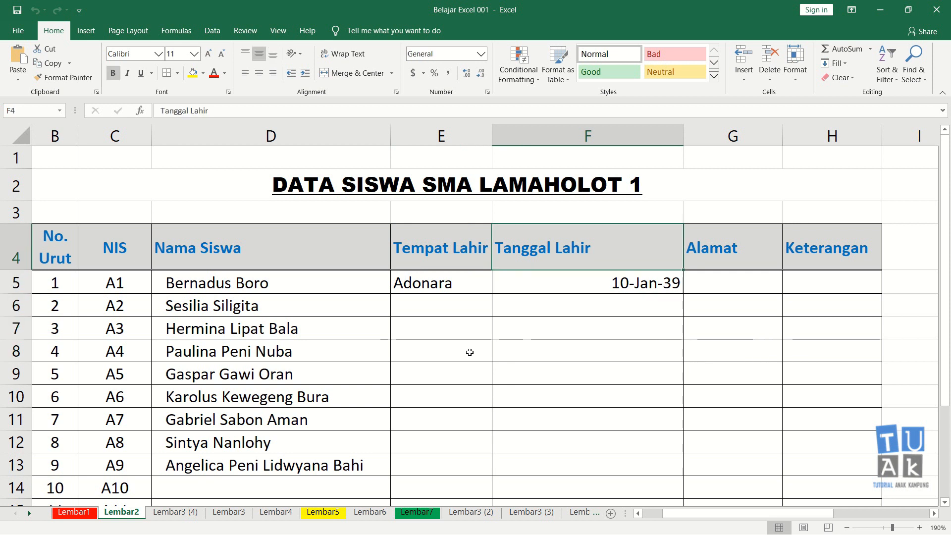
key(Left)
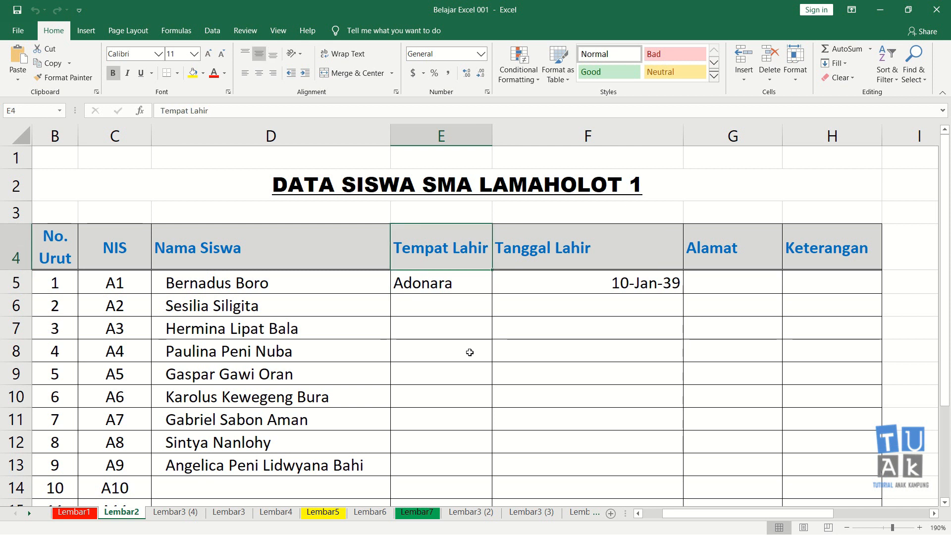
key(Down)
key(Left)
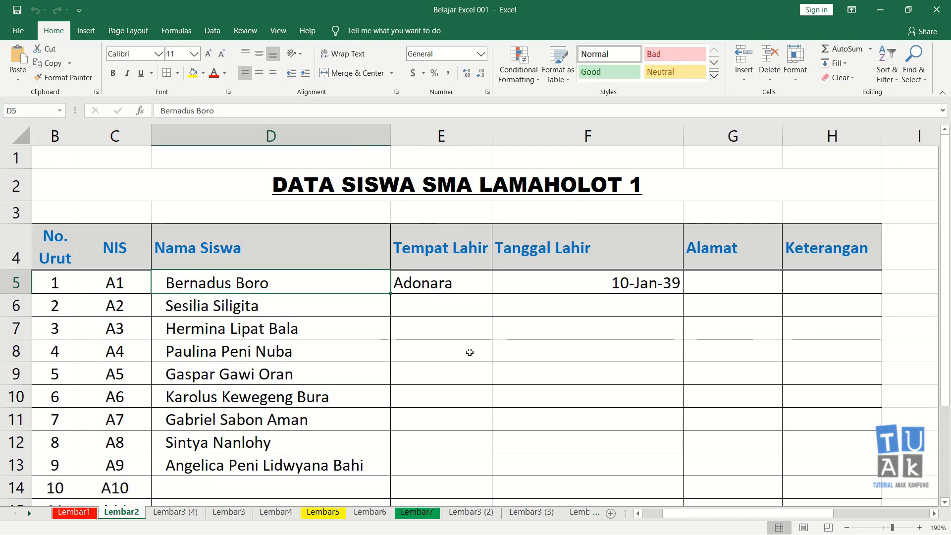
key(Right)
key(Right)
key(Down)
key(Down)
key(Left)
key(Left)
key(Right)
key(Right)
key(Up)
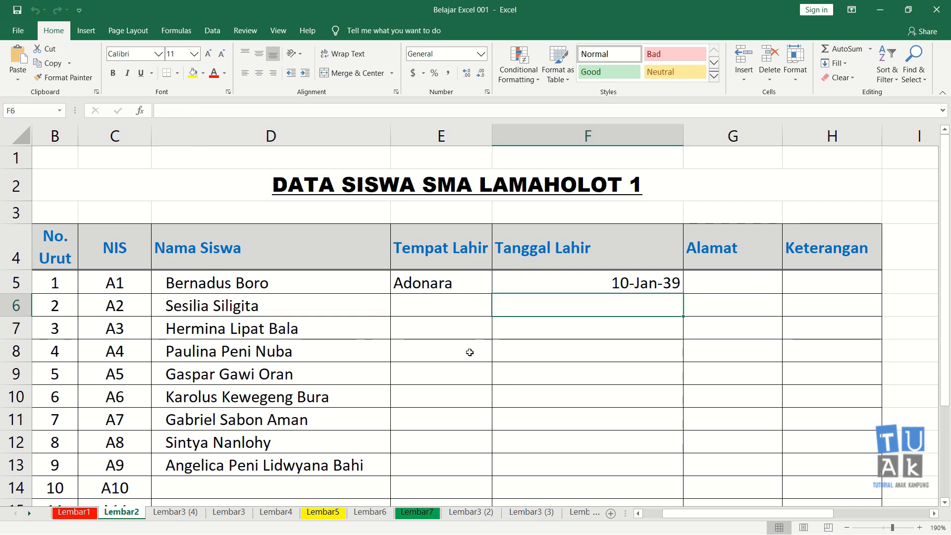
key(Down)
key(Left)
key(Up)
key(Up)
key(Up)
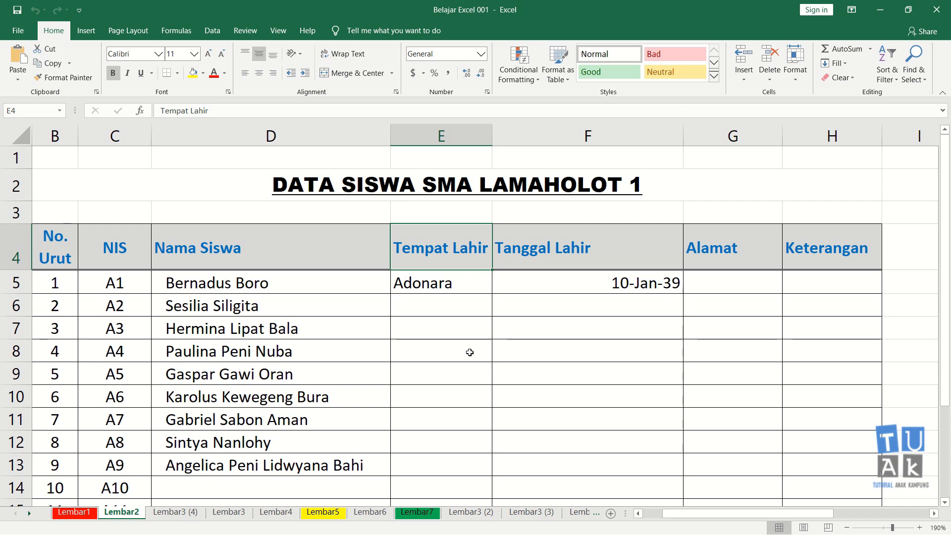
key(Left)
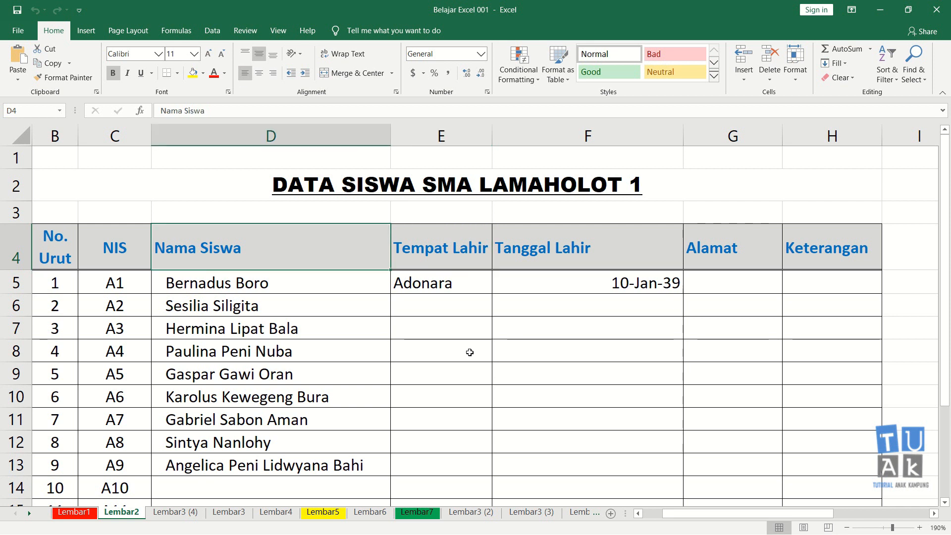
key(Right)
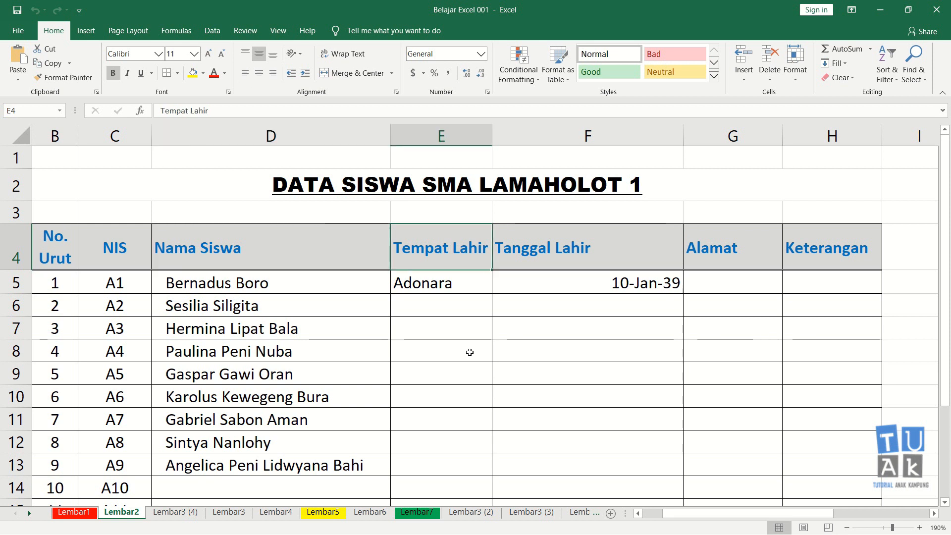
key(Down)
key(Left)
key(Right)
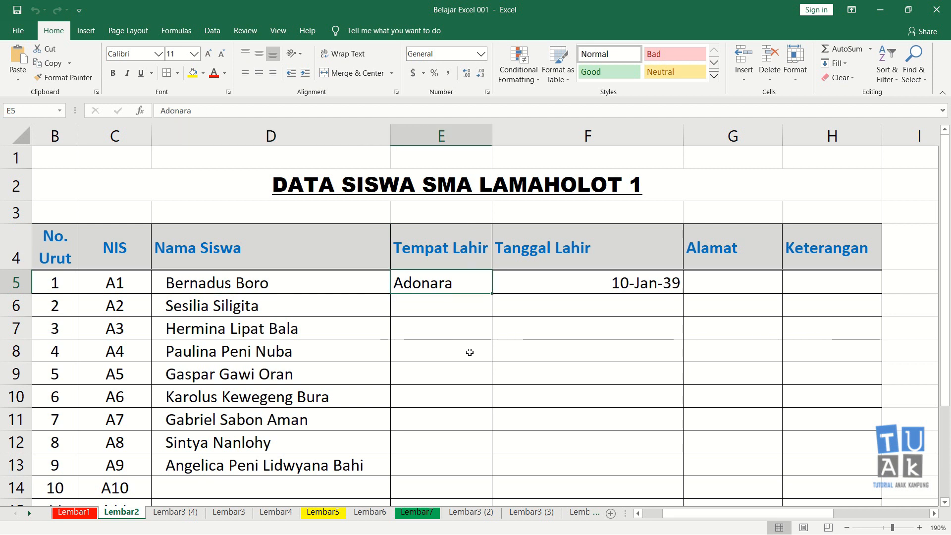
key(Right)
key(Left)
key(Left)
key(Right)
key(Up)
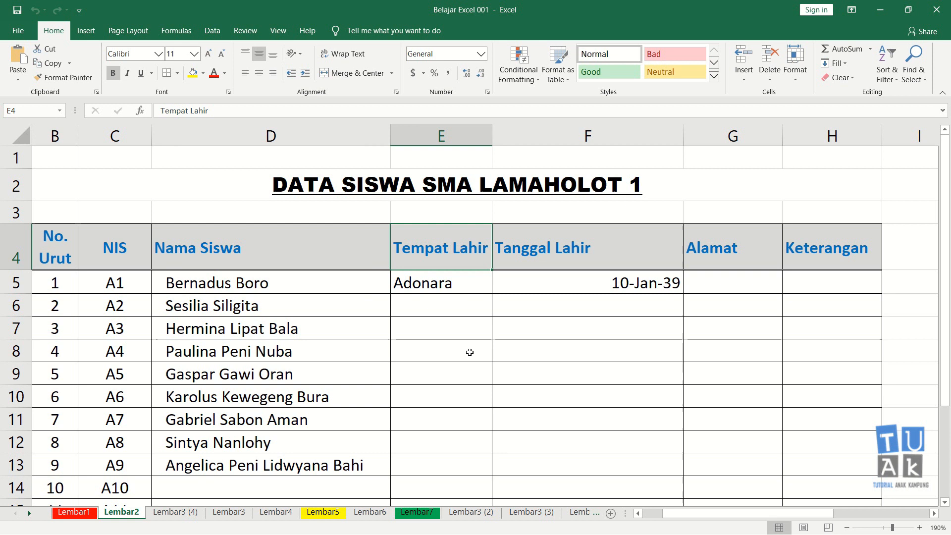
key(Down)
key(Right)
key(Left)
key(Left)
key(Right)
key(Right)
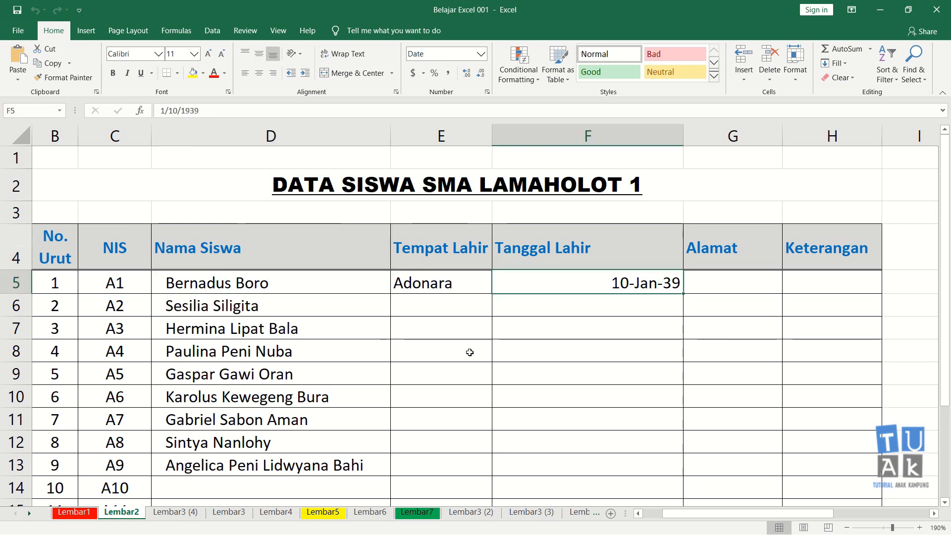
key(Left)
key(Down)
key(Down)
key(Down)
key(Down)
key(Down)
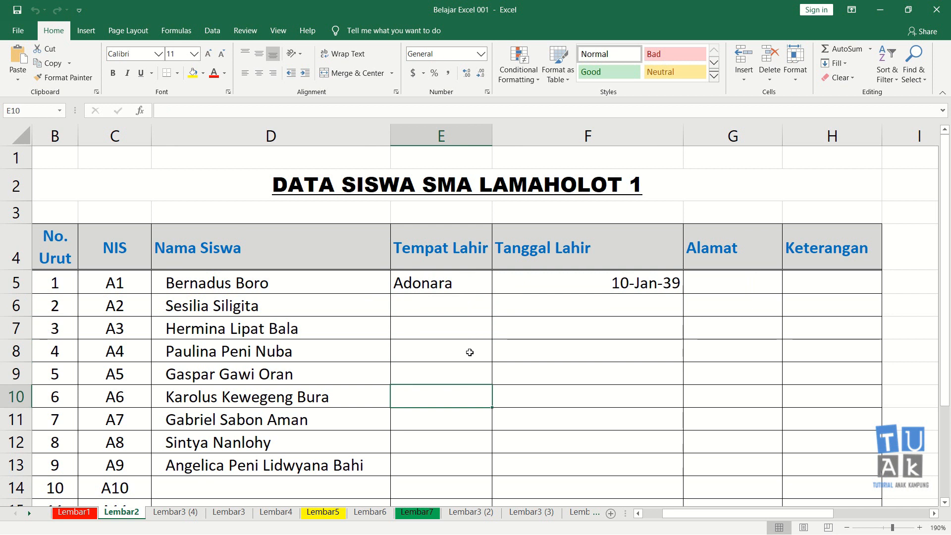
key(Down)
key(Down)
key(Down)
key(Down)
key(Up)
key(Up)
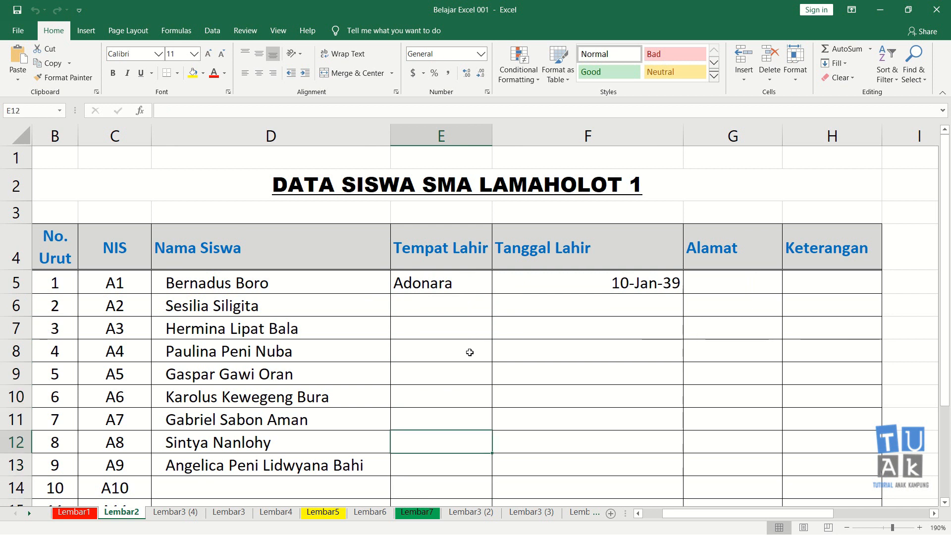
key(Up)
key(Up)
key(Up)
key(Up)
key(Up)
key(Up)
key(Up)
key(Up)
key(Up)
key(Up)
key(Up)
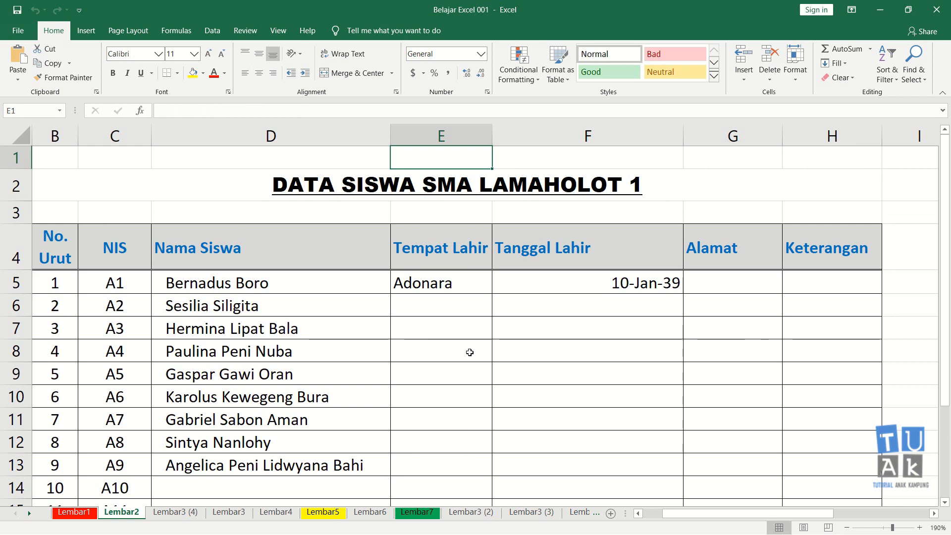
Try inserting a blank sheet column between Nama Siswa and Tempat Lahir from cell E1, and undo the insertion.
key(alt)
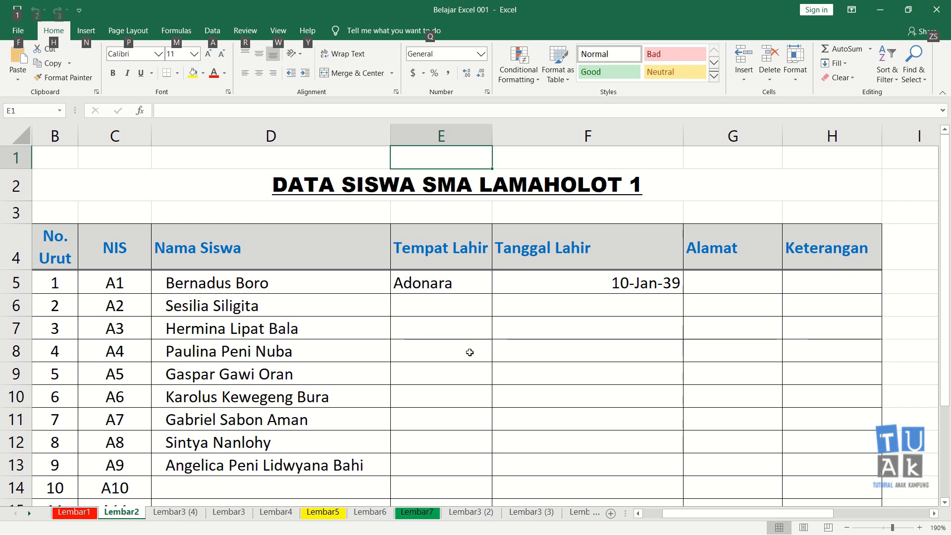
key(h)
key(i)
key(c)
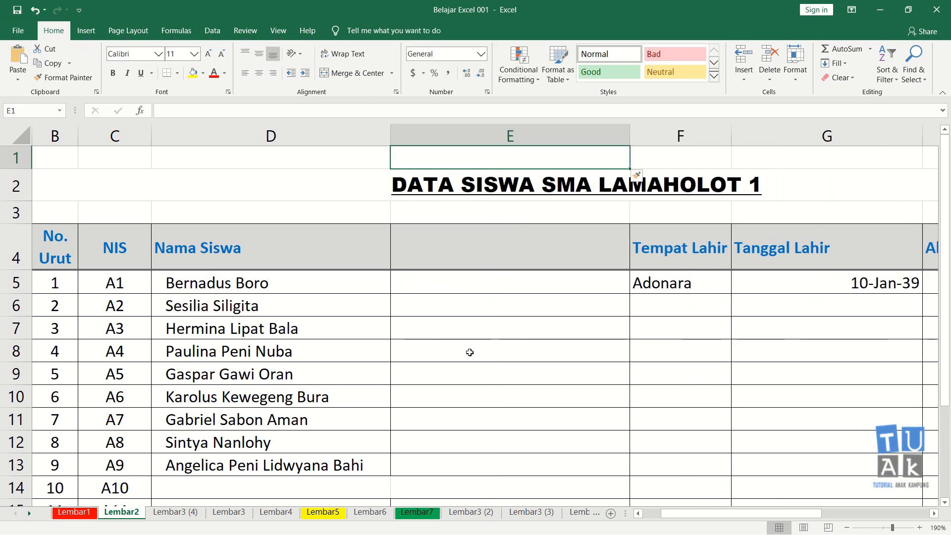
key(ctrl+z)
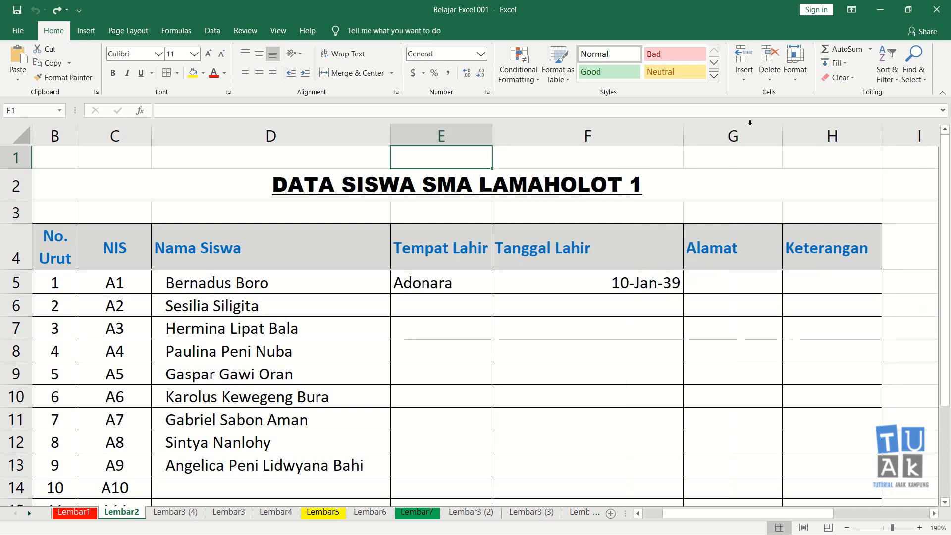
Repeat the sheet column insertion before Tempat Lahir two more times, undoing each insertion.
click(746, 80)
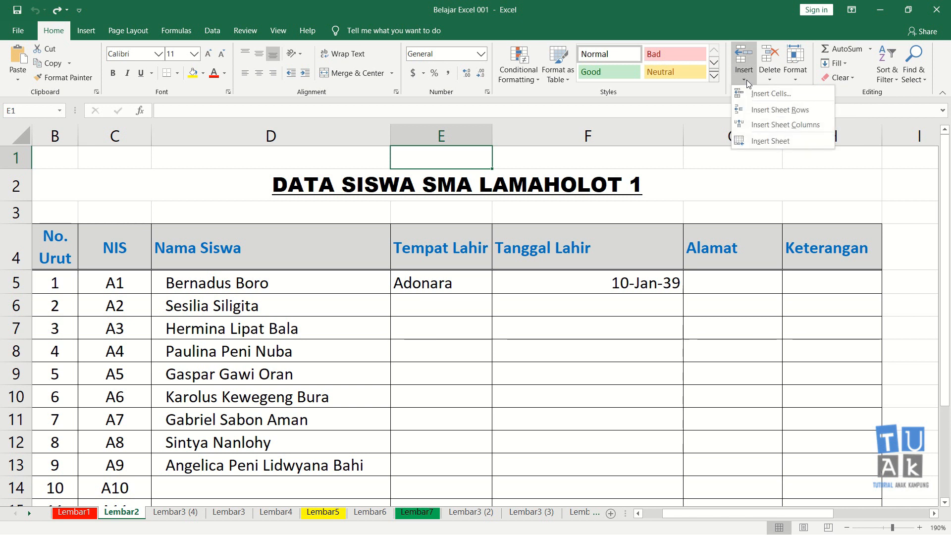
click(780, 124)
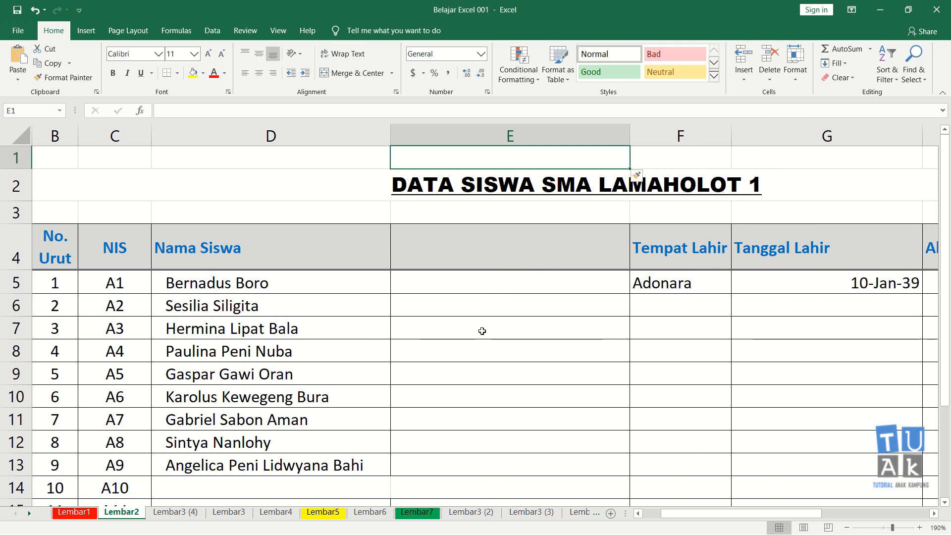
key(ctrl+z)
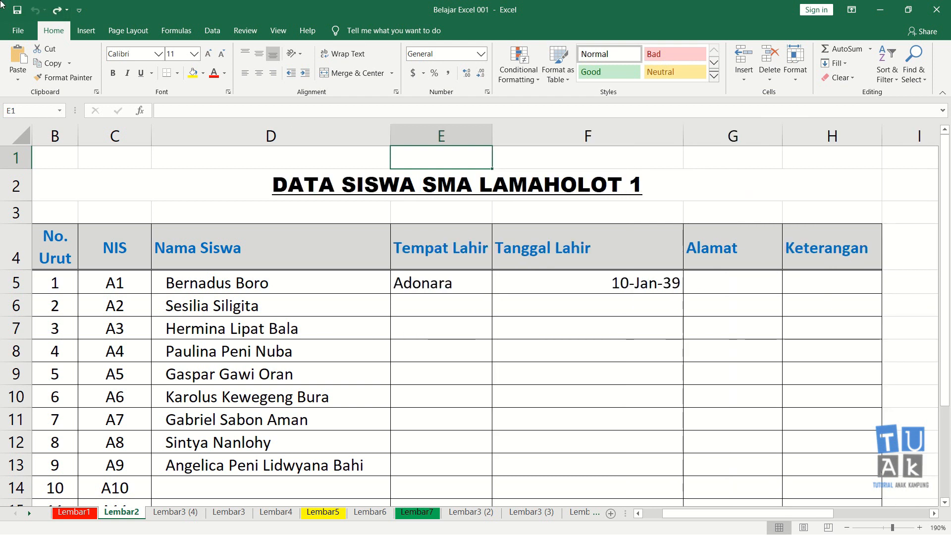
click(87, 31)
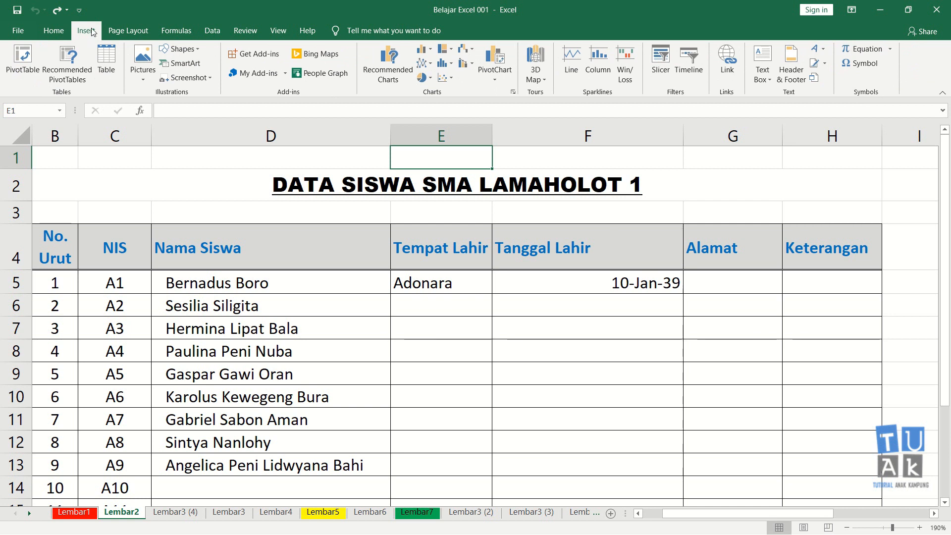
click(54, 30)
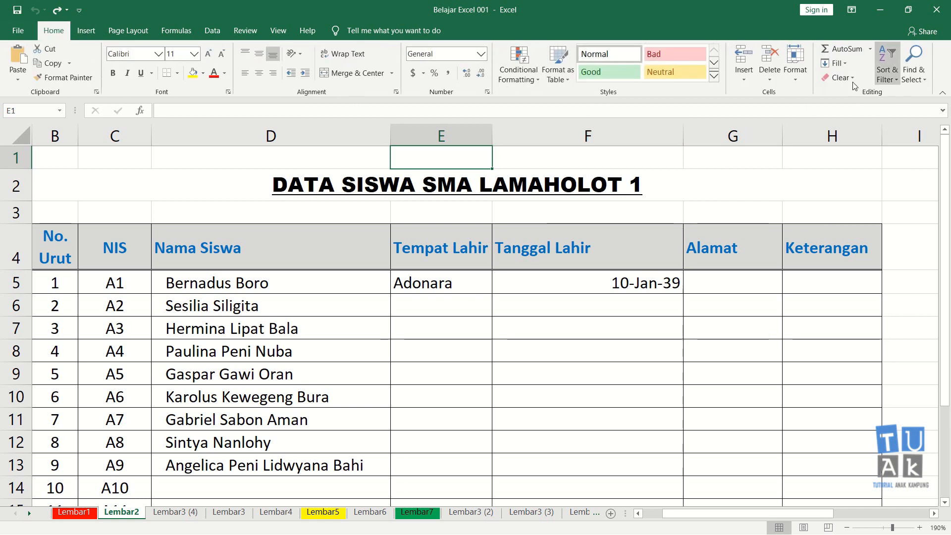
click(743, 75)
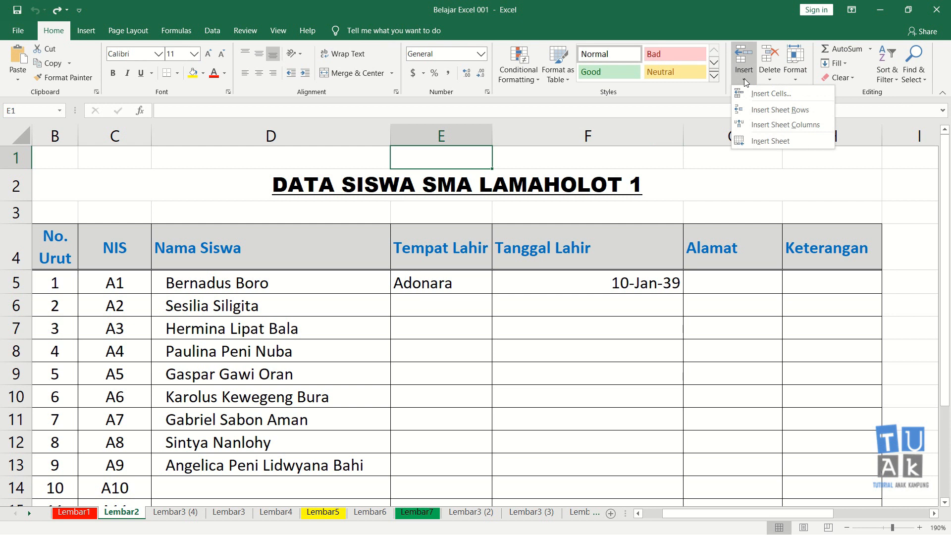
click(768, 125)
key(ctrl+z)
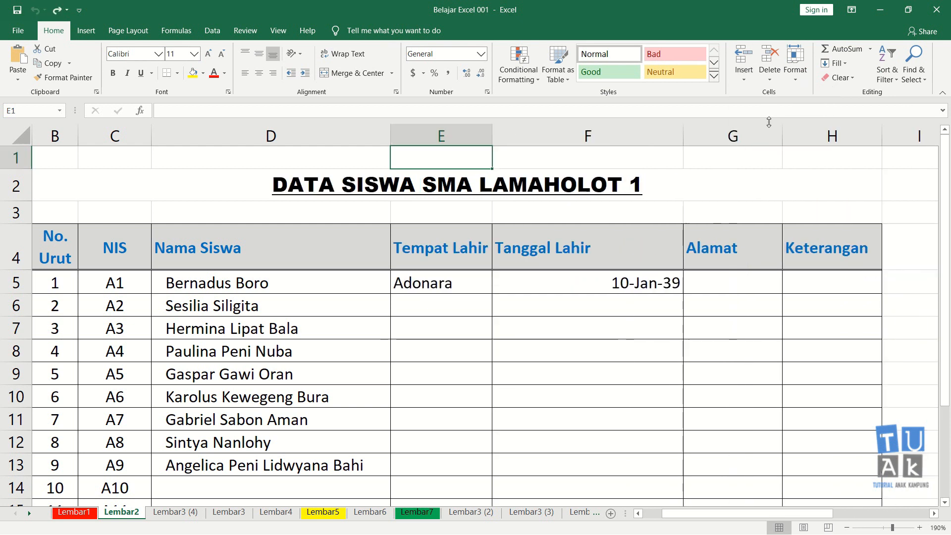
Try inserting two sheet columns at once before Tempat Lahir using the range E7:F7, undoing each insertion.
click(423, 328)
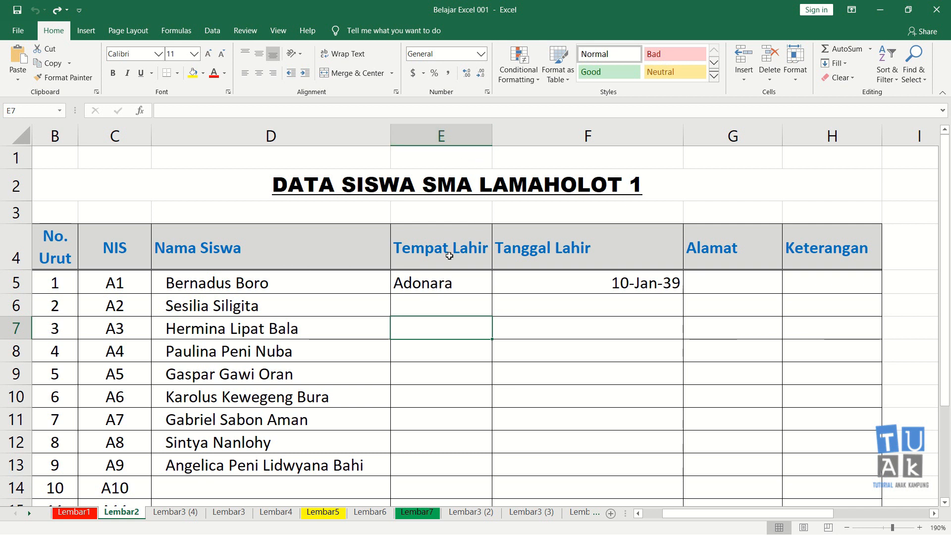
drag(427, 323, 568, 331)
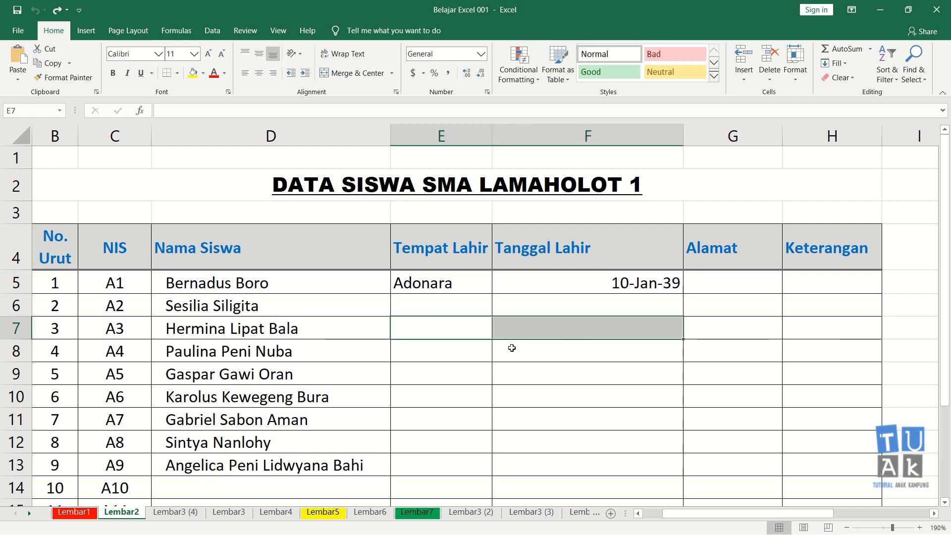
key(alt+i)
key(c)
key(ctrl+z)
click(743, 75)
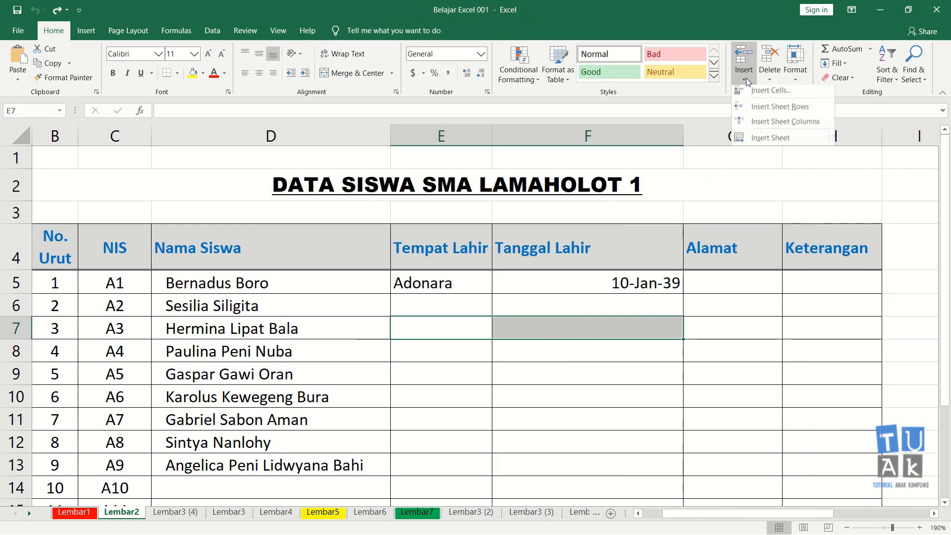
click(769, 127)
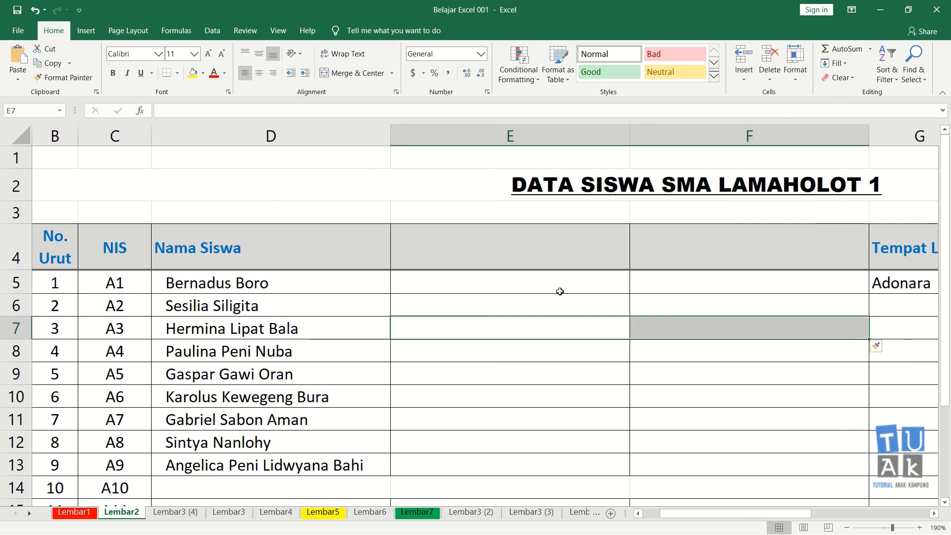
key(ctrl+z)
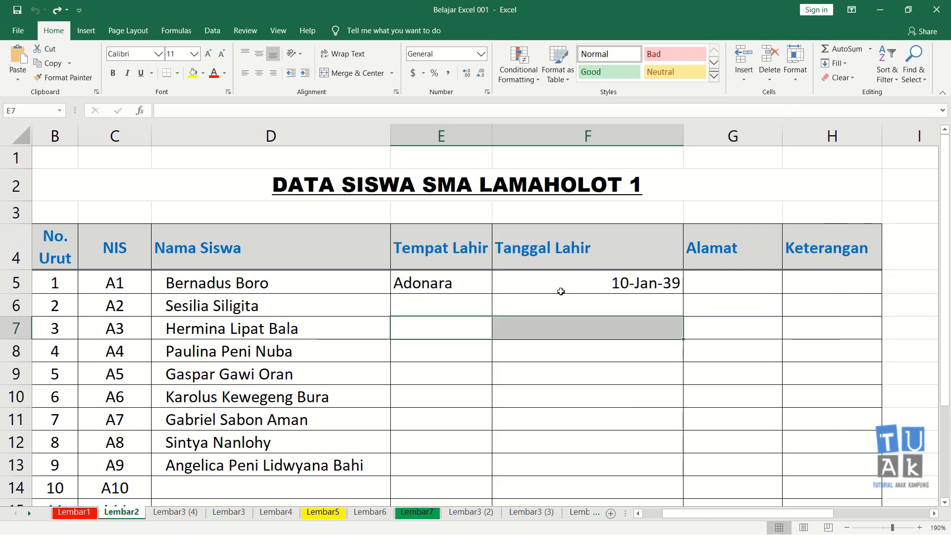
key(Down)
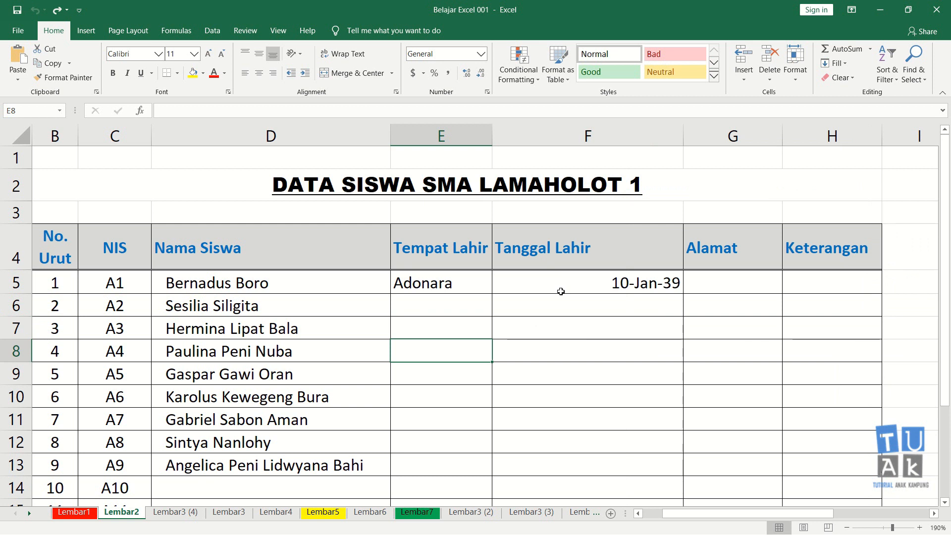
key(Right)
key(Down)
key(Left)
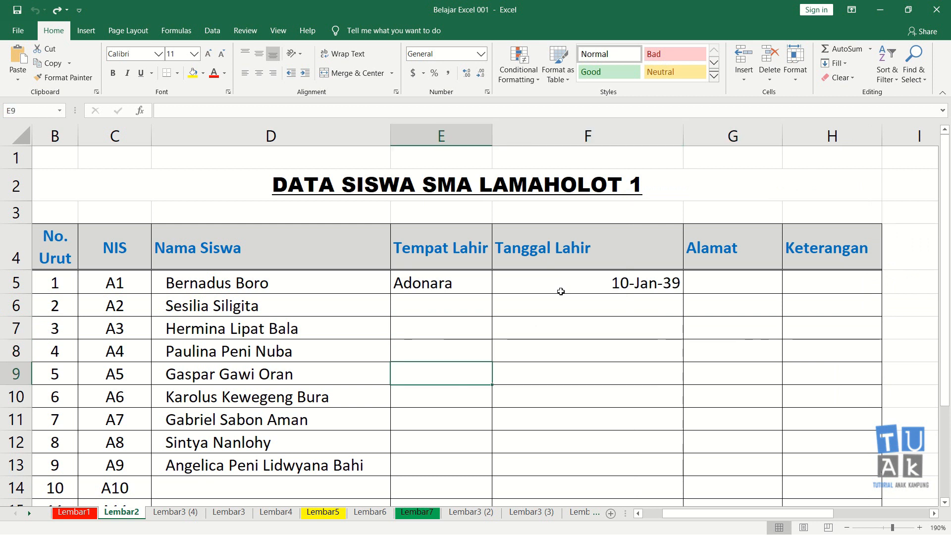
key(Up)
key(Up)
key(Right)
key(Right)
key(Down)
key(Left)
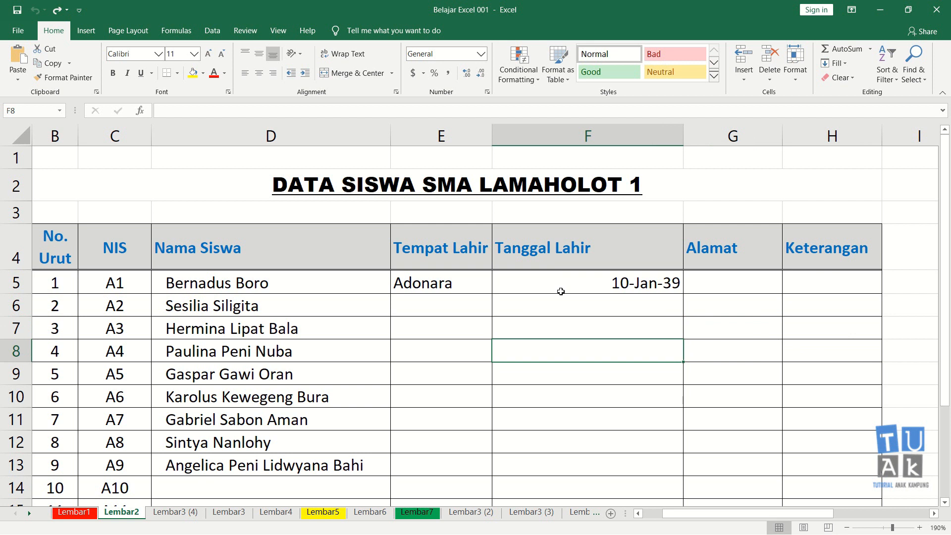
key(Left)
key(Up)
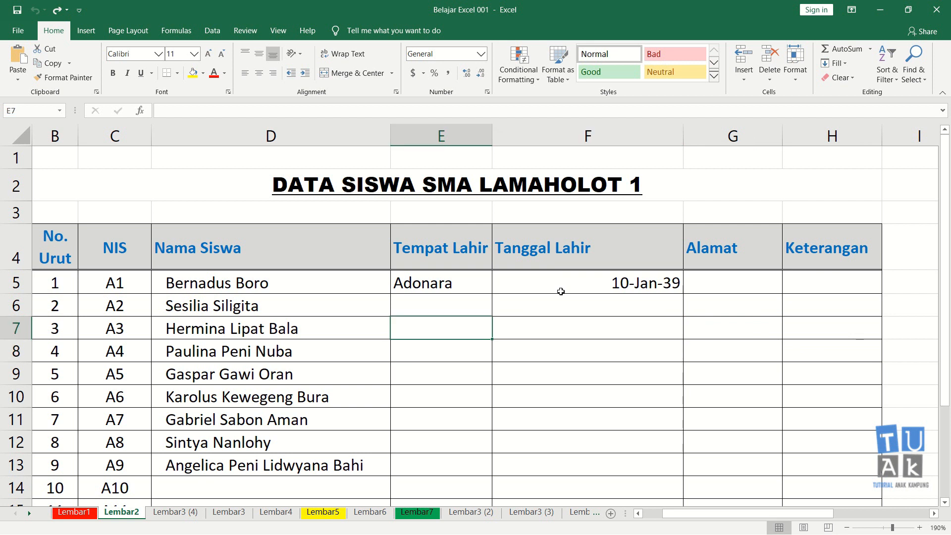
key(Right)
key(Left)
Examine the adjacent NIS and Nama Siswa columns, from the rows above their headers down through the student rows.
click(126, 250)
click(191, 252)
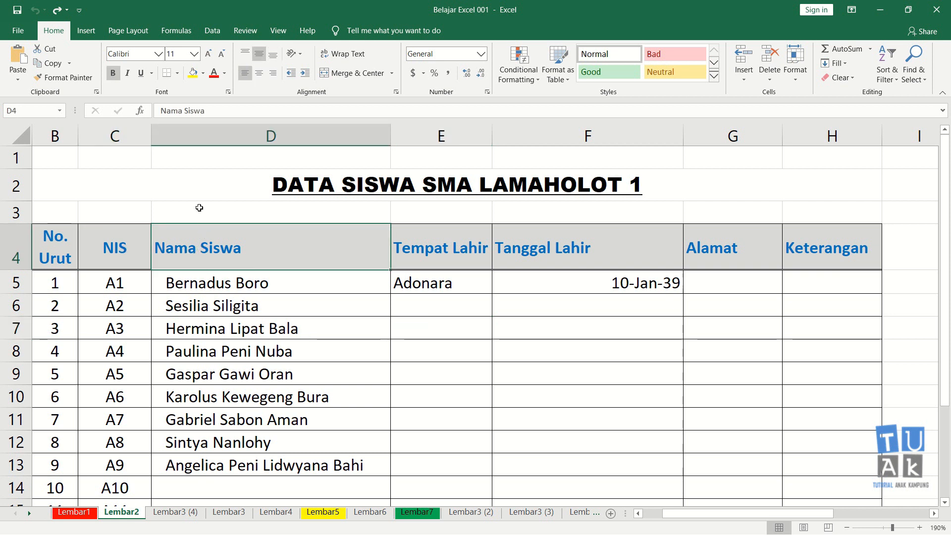
click(202, 306)
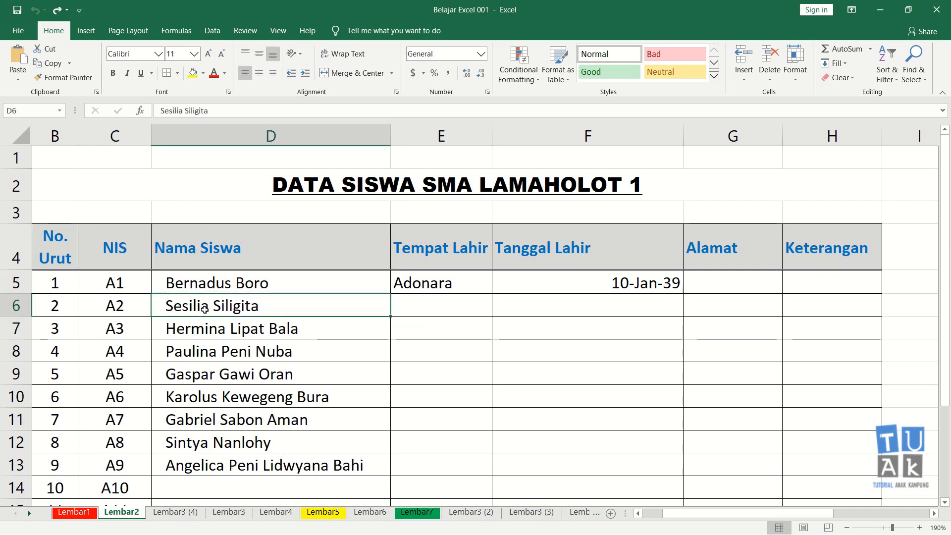
key(Down)
key(Down)
key(Down)
key(Down)
key(Down)
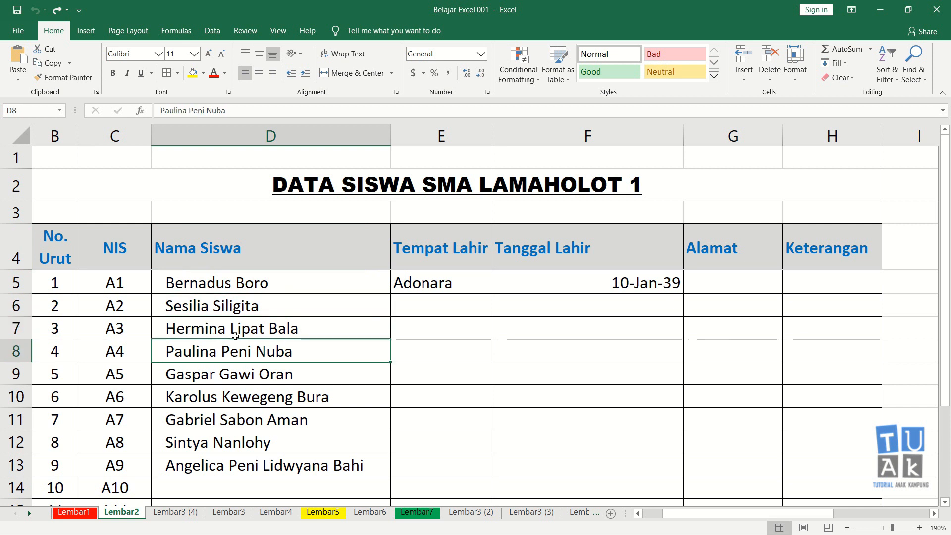
key(Up)
key(Up)
key(Up)
key(Up)
key(Up)
key(Up)
key(Up)
key(Up)
key(Up)
key(Down)
key(Down)
key(Down)
key(Left)
key(Up)
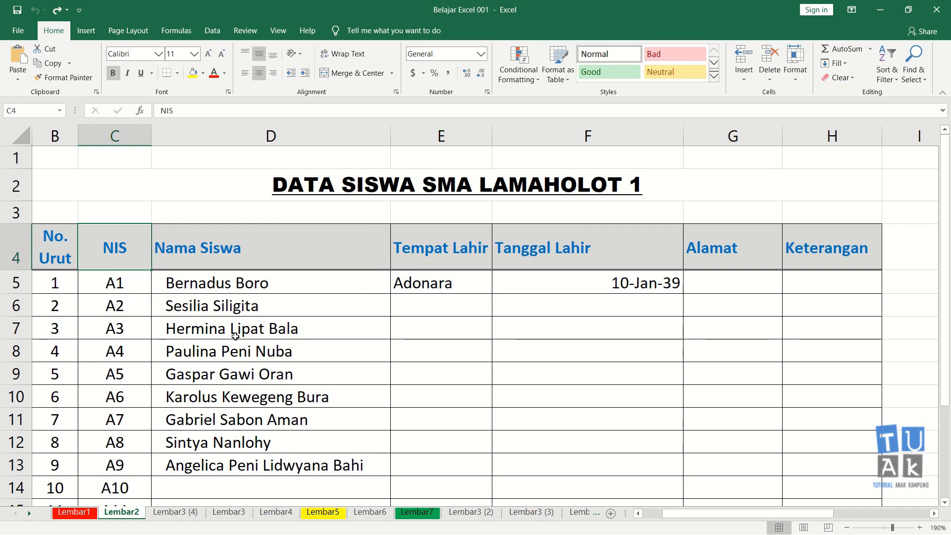
key(Right)
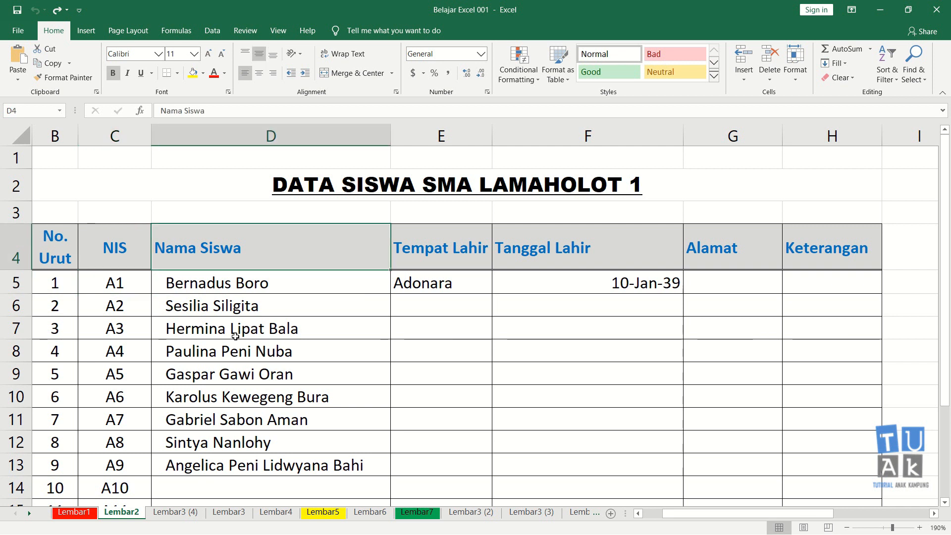
key(Up)
key(Up)
key(Up)
key(Down)
key(Down)
key(Down)
key(Down)
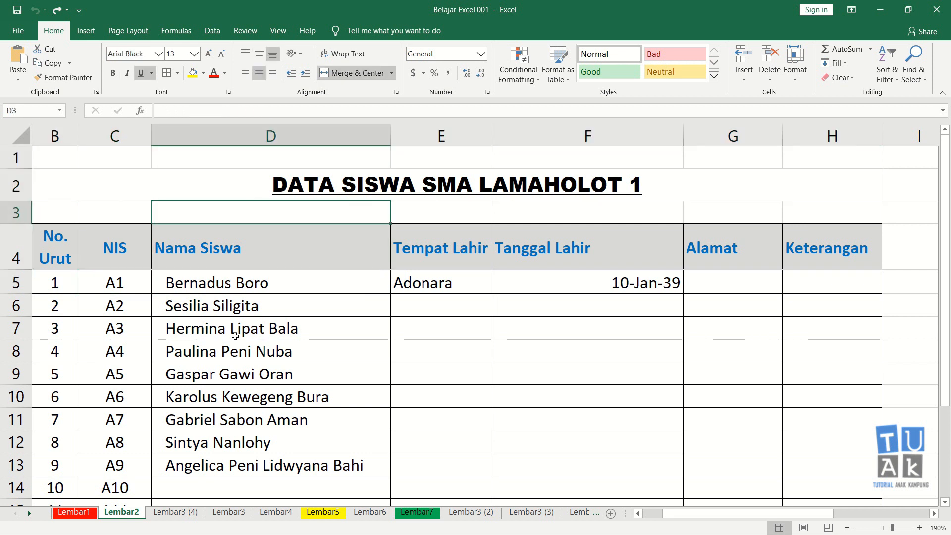
key(Down)
key(Down)
key(Down)
key(Down)
key(Down)
key(Down)
key(Up)
key(Up)
key(Up)
key(Up)
key(Up)
key(Up)
key(Up)
key(Up)
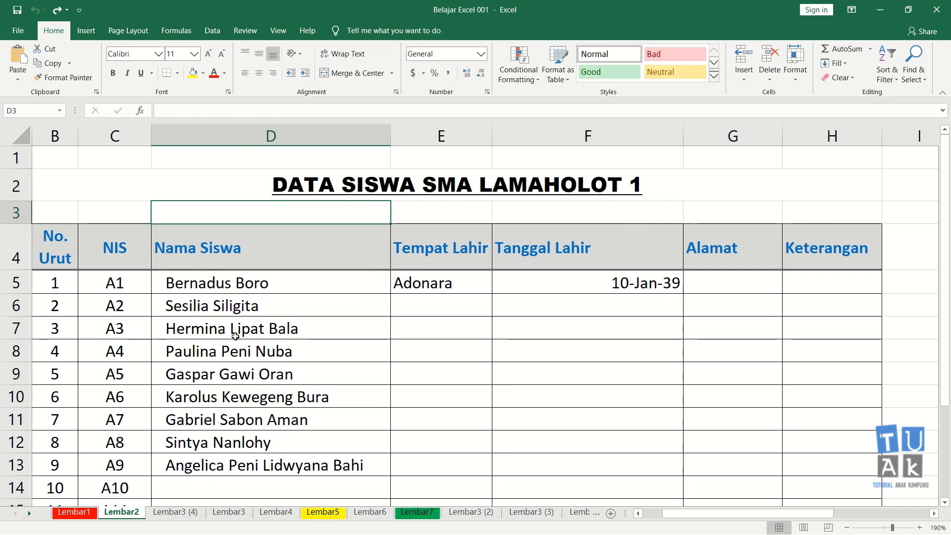
Try inserting a blank sheet column between NIS and Nama Siswa from cell D3 two times, undoing each insertion.
key(alt+i)
key(c)
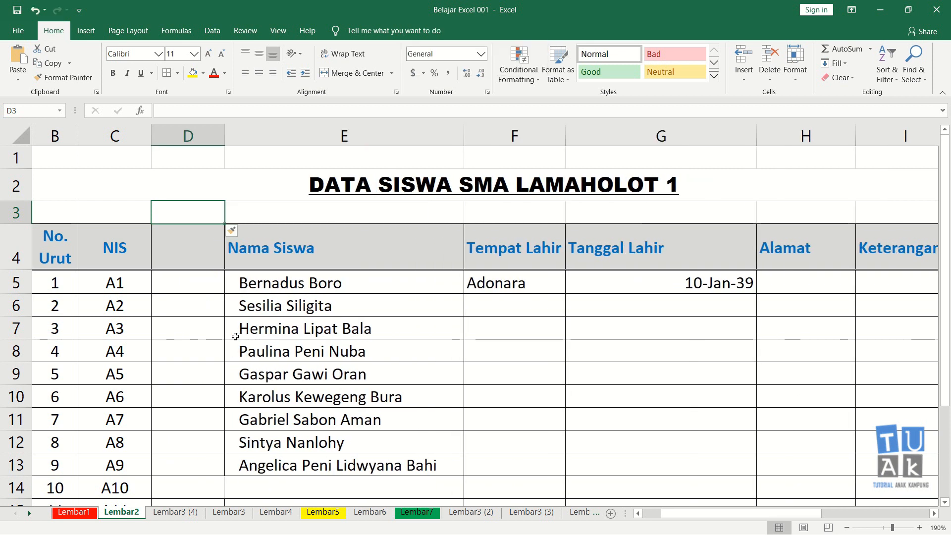
key(ctrl+z)
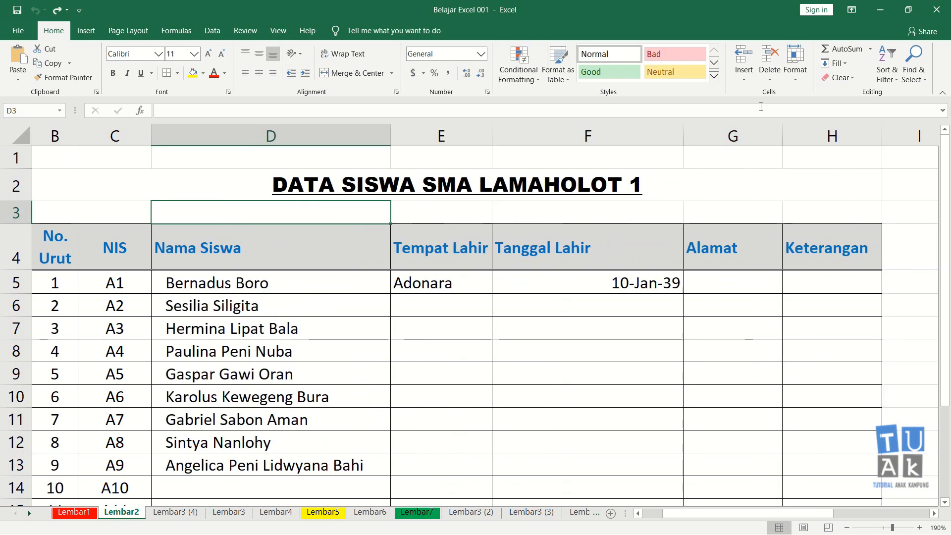
click(747, 81)
click(785, 125)
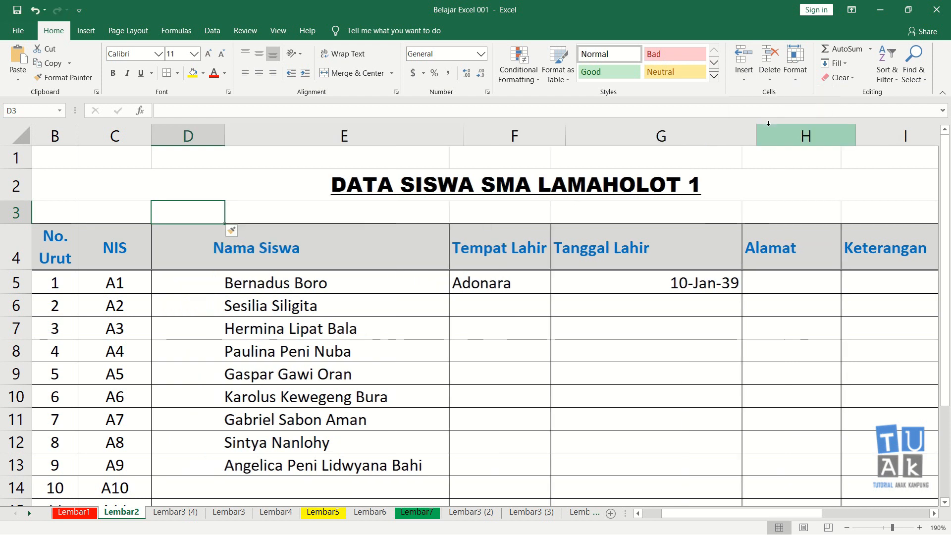
key(ctrl+z)
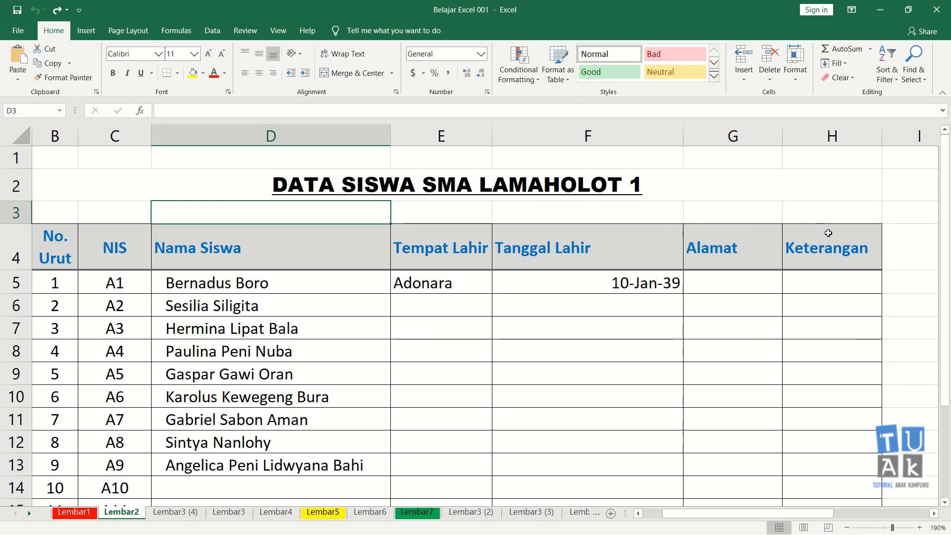
Examine the Keterangan column of the student table, from its header through the rows below.
click(829, 281)
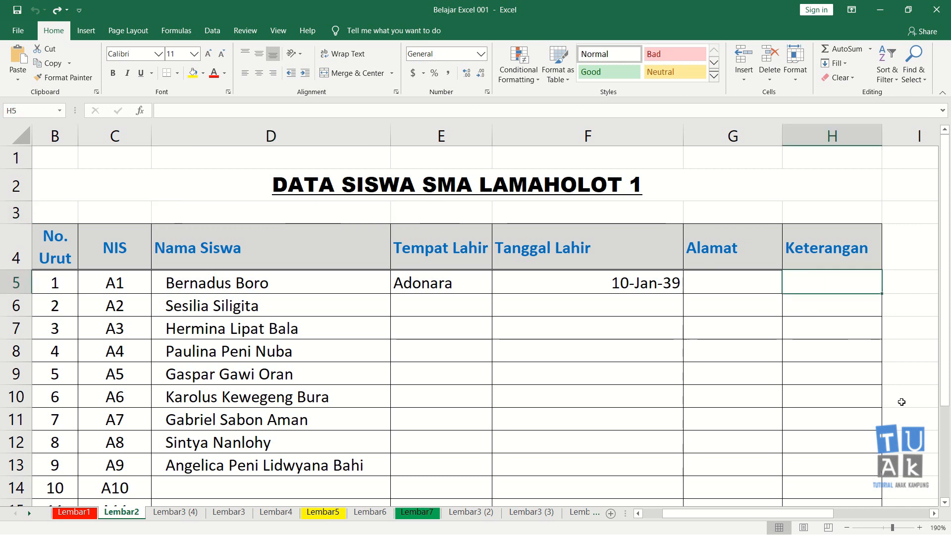
key(Down)
key(Up)
key(Up)
key(Up)
key(Up)
key(Up)
key(Down)
key(Down)
key(Down)
key(Down)
key(Down)
key(Down)
key(Down)
key(Down)
key(Down)
key(Down)
key(Down)
key(Down)
key(Down)
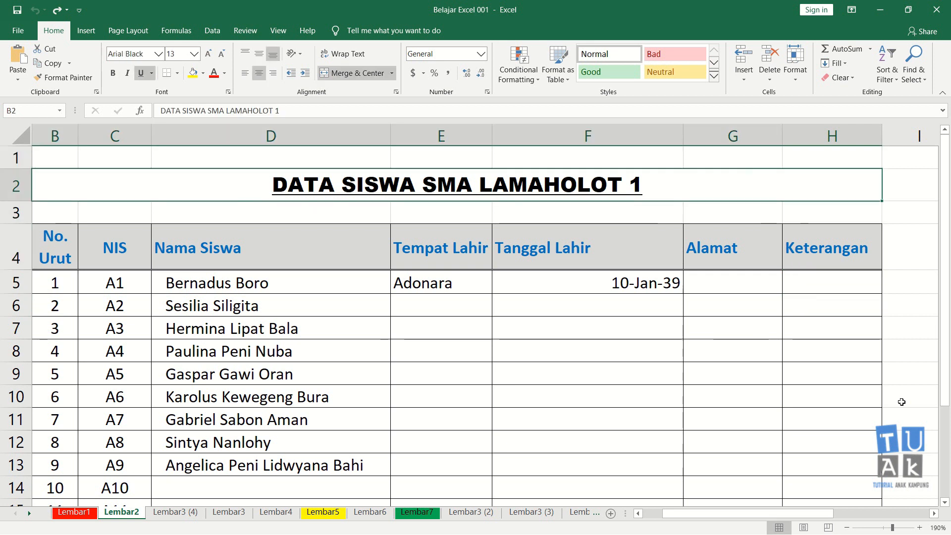
key(Up)
key(Up)
key(Up)
key(Up)
key(Up)
key(Up)
key(Up)
key(Up)
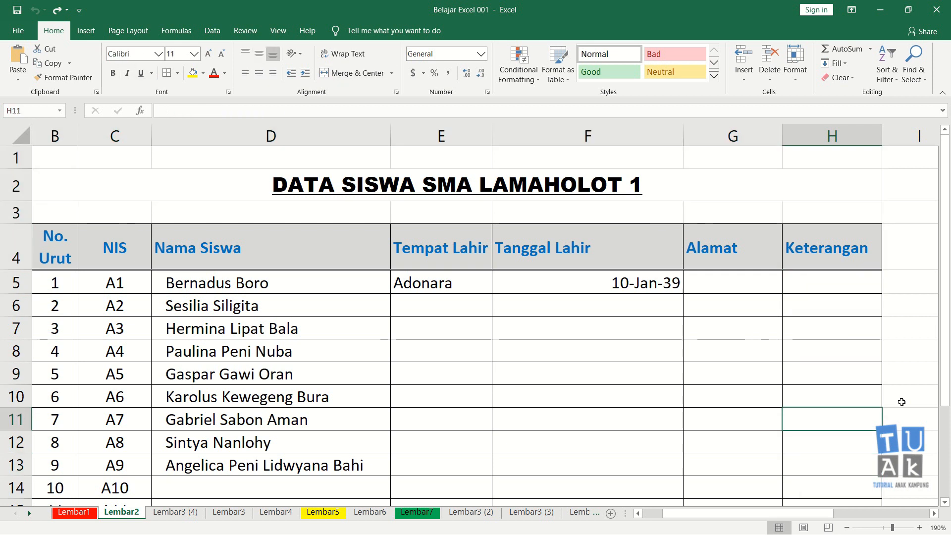
key(Up)
key(Up)
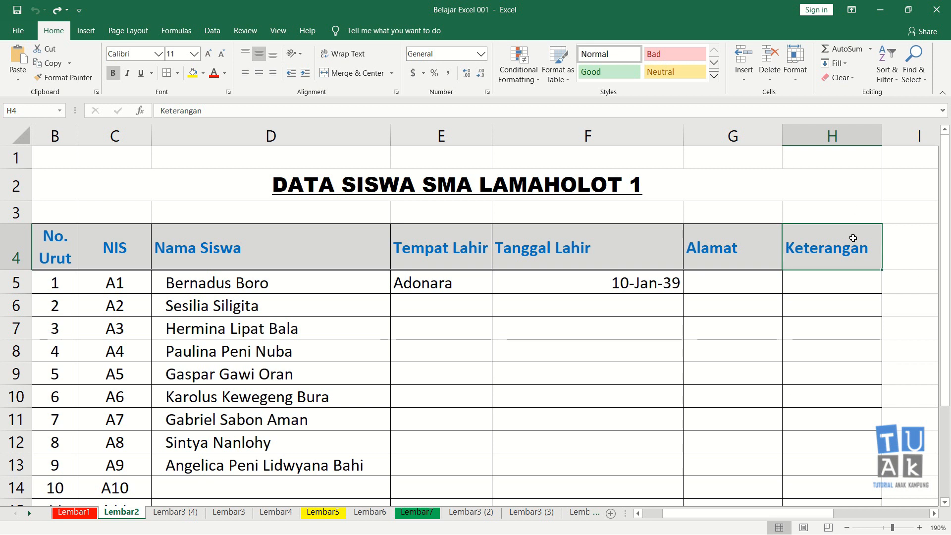
Try to insert three blank sheet columns at once before the Keterangan column using the range H4:J4.
key(shift+Right)
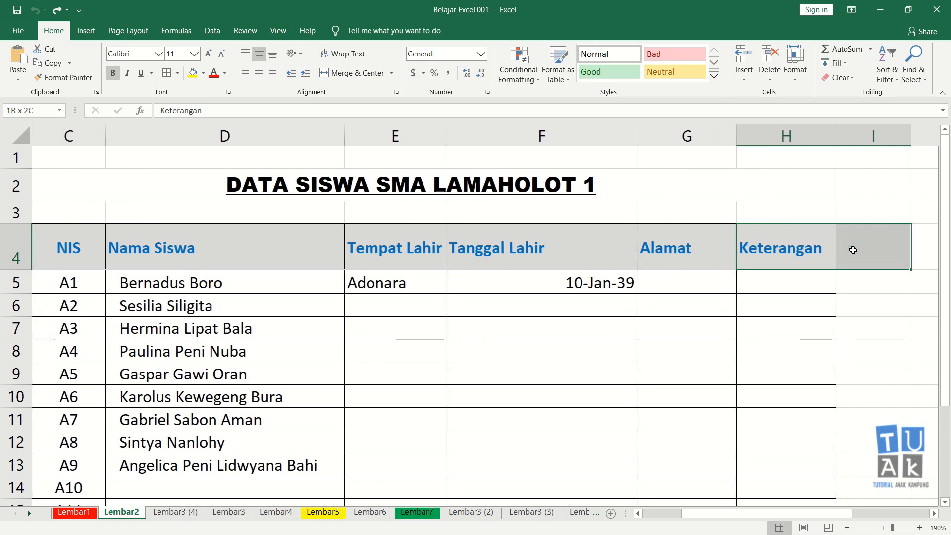
key(shift+Right)
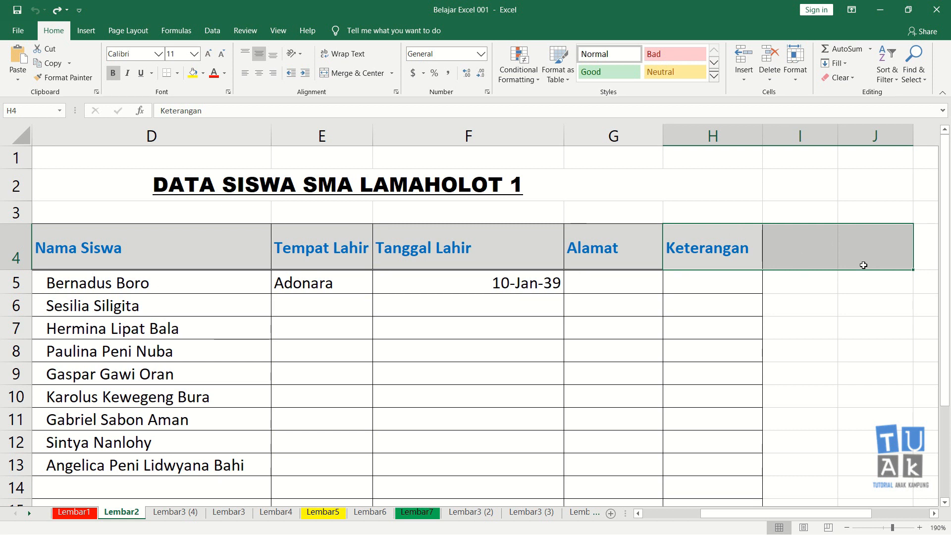
key(ctrl+y)
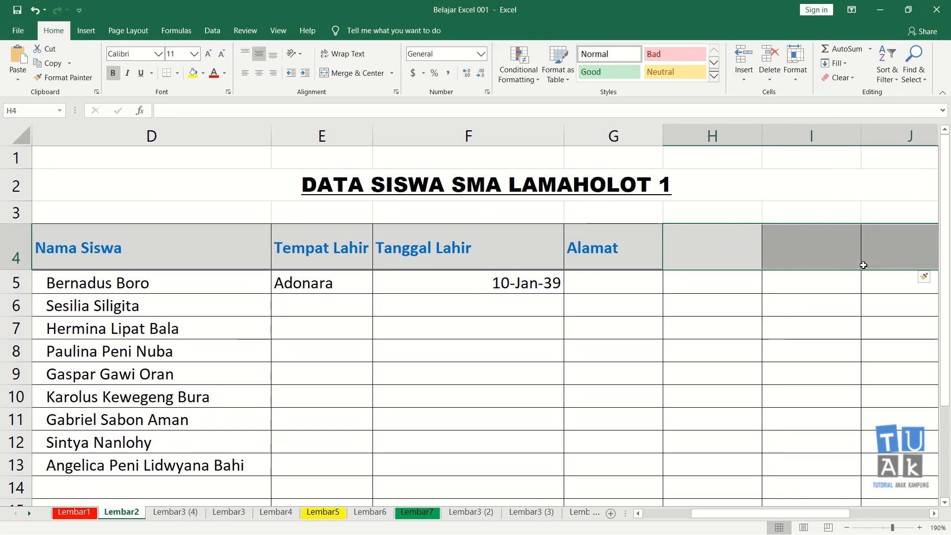
Examine the three blank columns between Alamat and Keterangan, from the header row down to the first student rows.
click(847, 287)
scroll(847, 287, right, 1)
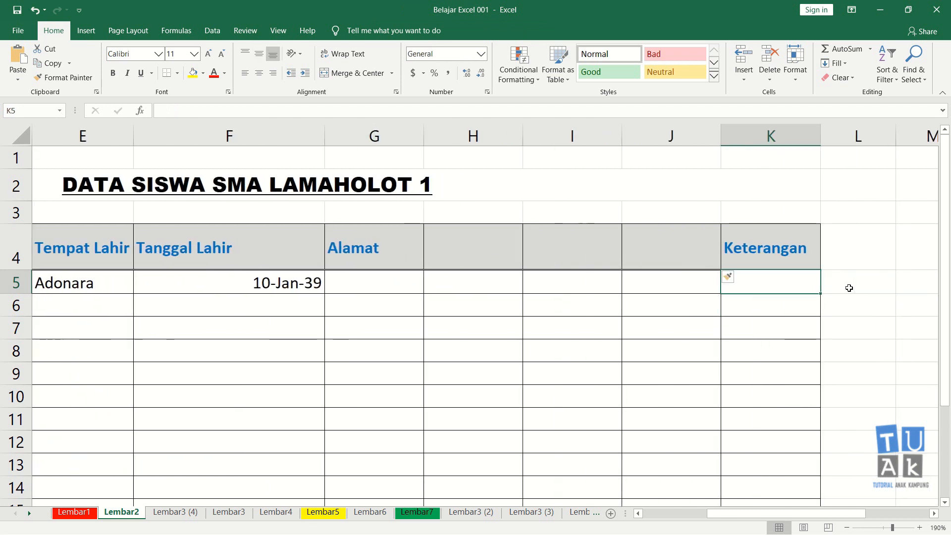
key(Left)
key(Left)
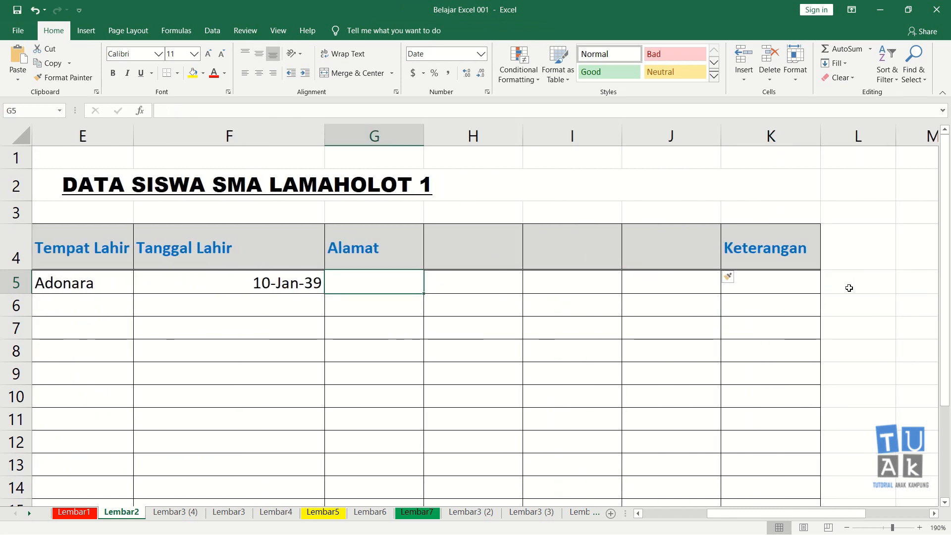
key(Up)
key(Right)
key(Right)
key(Right)
key(Right)
key(Down)
key(Down)
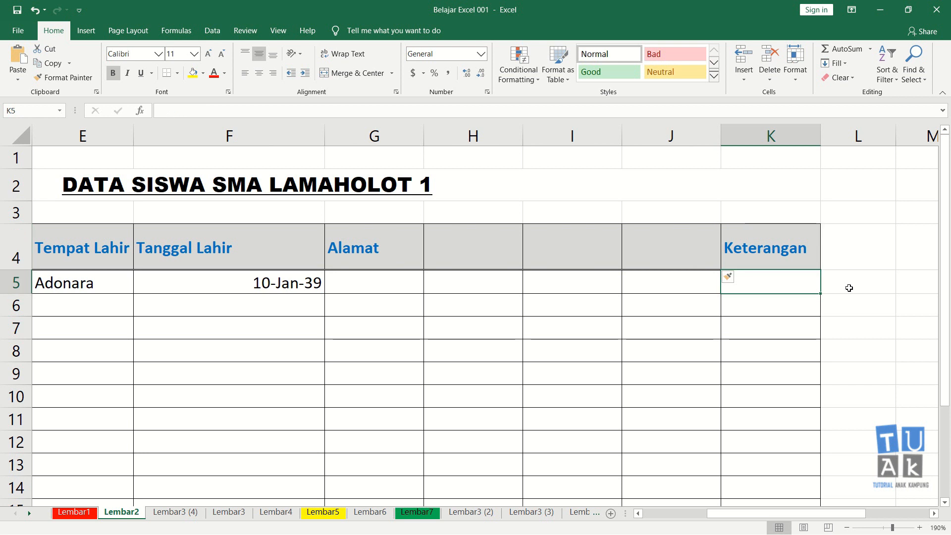
key(Left)
key(Left)
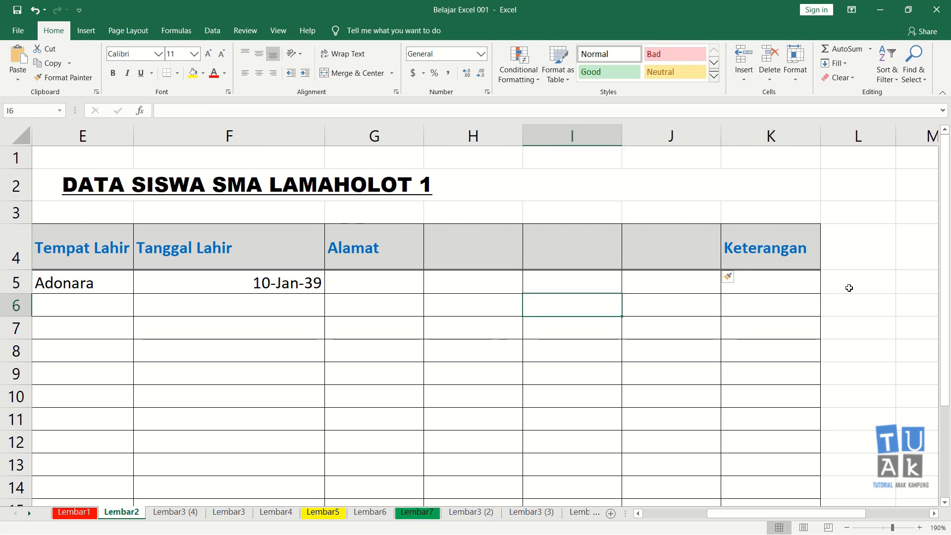
Undo the insertion of the three sheet columns before Keterangan.
key(ctrl+z)
key(ctrl+z)
key(ctrl+z)
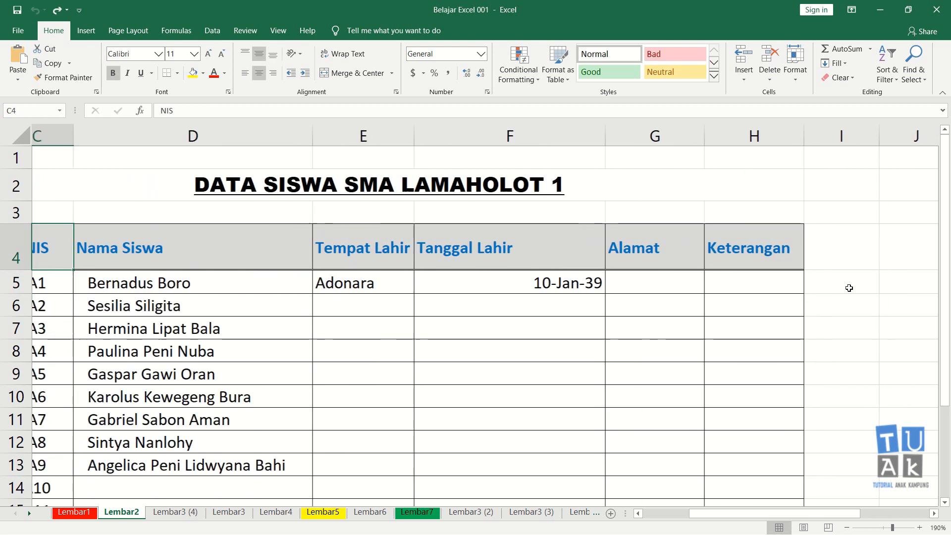
Examine the boundary between student rows 6 and 7 in the empty column A and the No. Urut column.
key(Left)
key(Left)
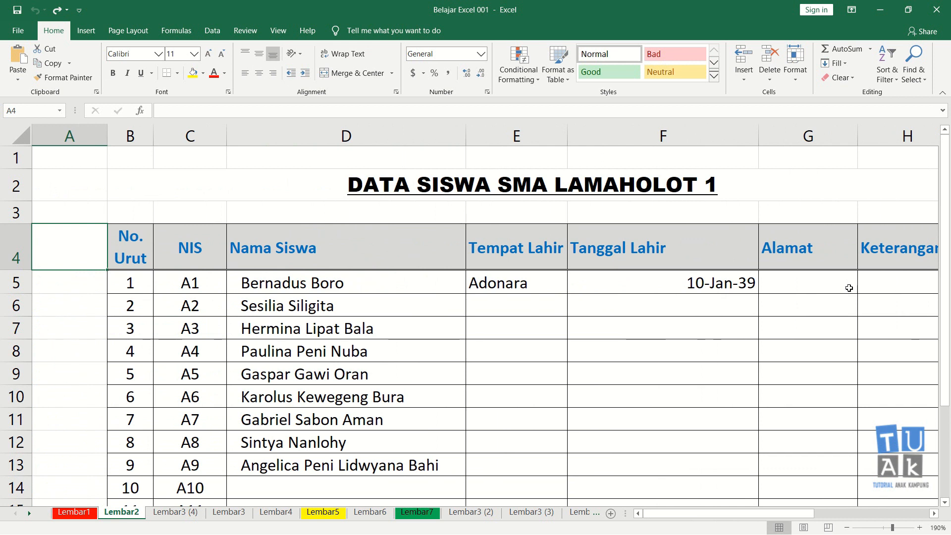
key(Down)
key(Down)
key(Down)
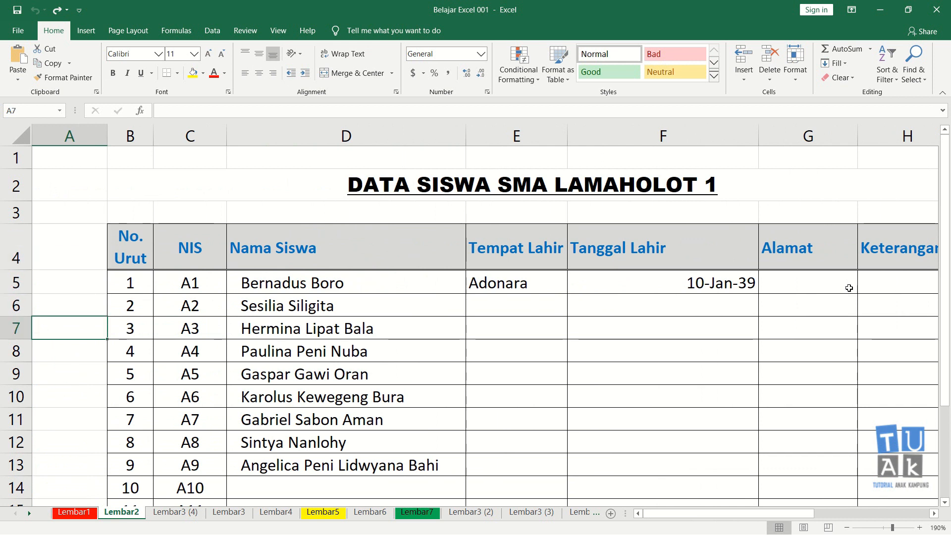
key(Right)
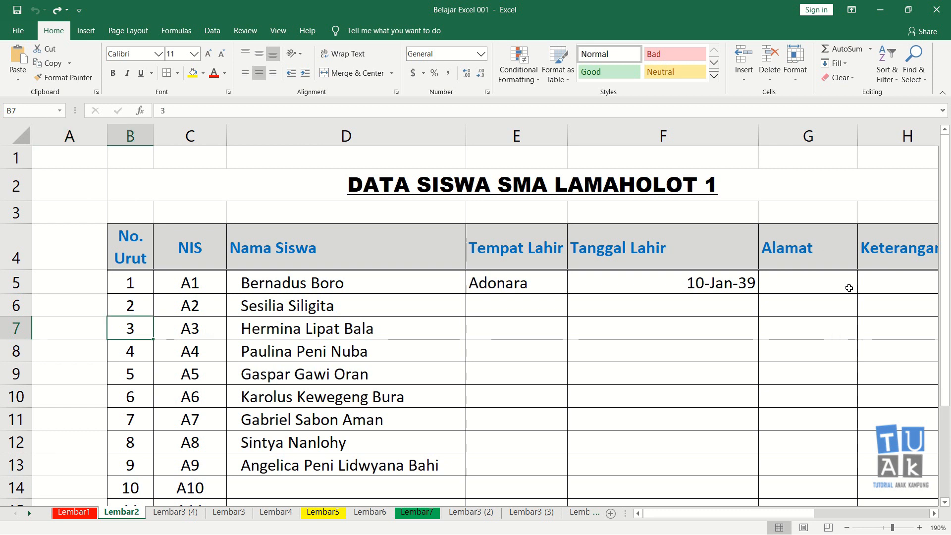
key(Up)
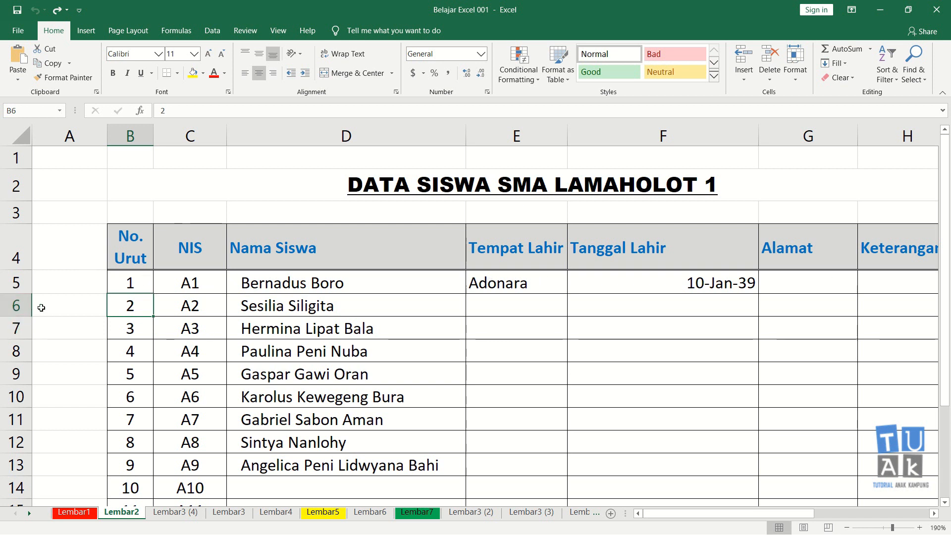
click(143, 332)
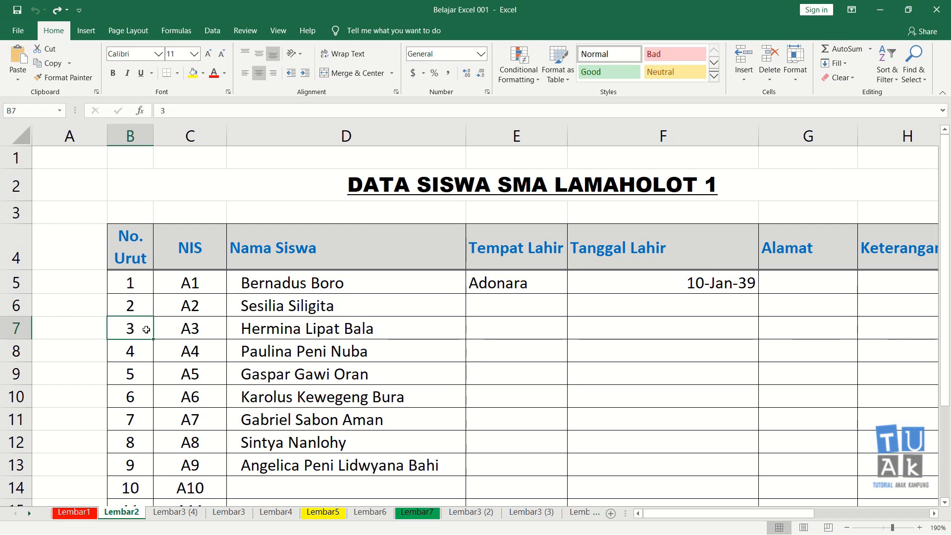
click(85, 329)
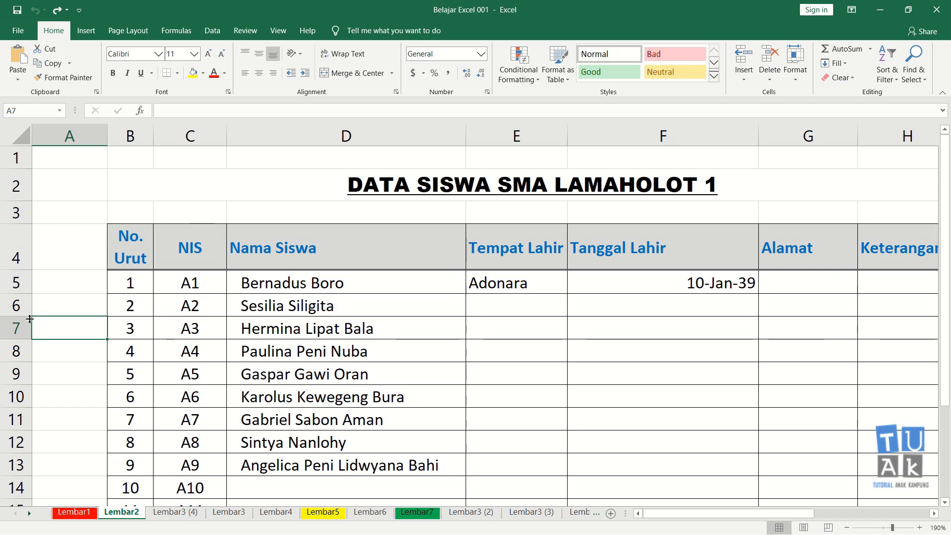
click(37, 304)
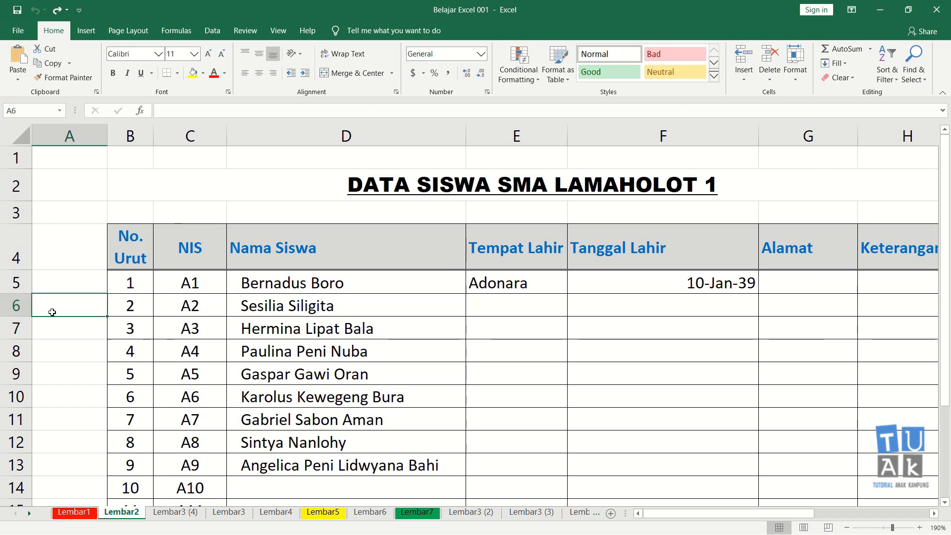
Try inserting a blank sheet column from cell A7, undoing the insertion.
click(62, 324)
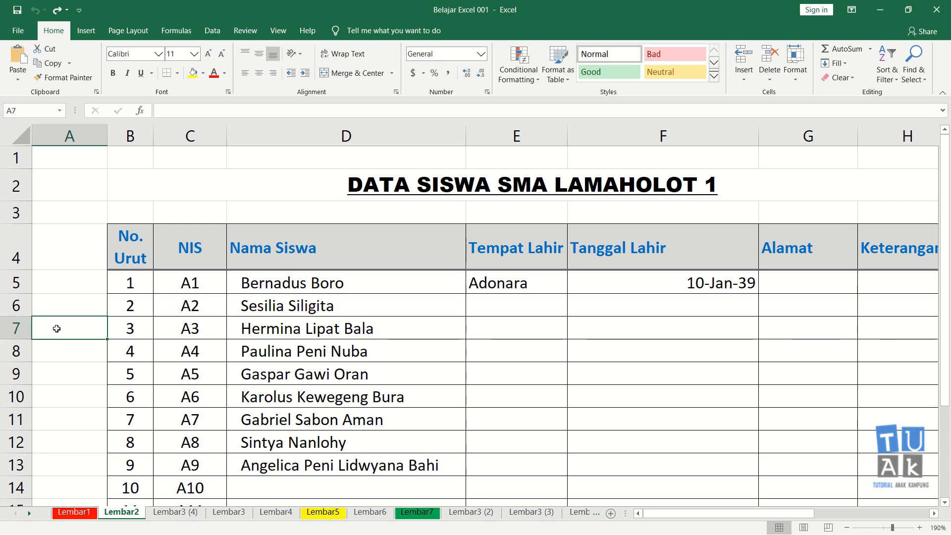
key(alt)
key(i)
key(c)
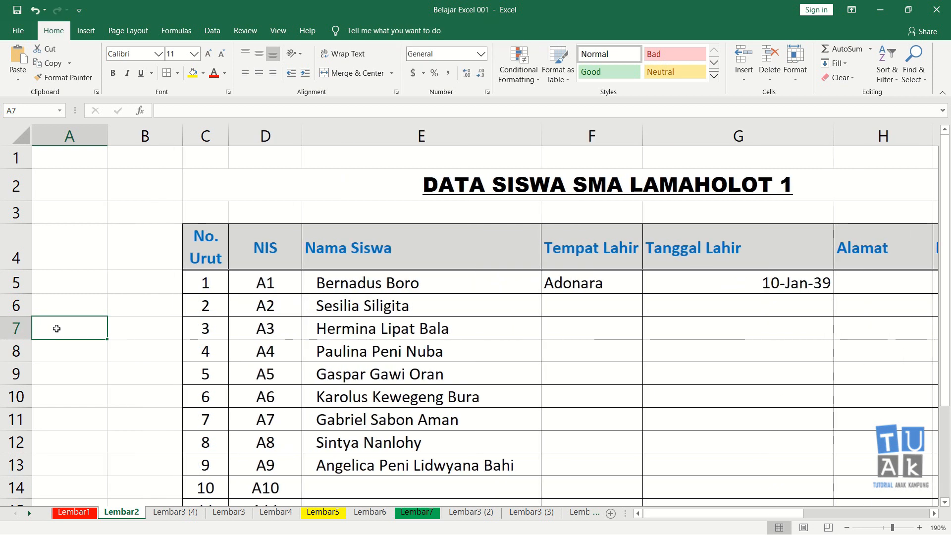
key(ctrl+z)
Try inserting a blank sheet row above student number 3 from cell A7 two times, undoing each insertion.
key(alt)
key(i)
key(r)
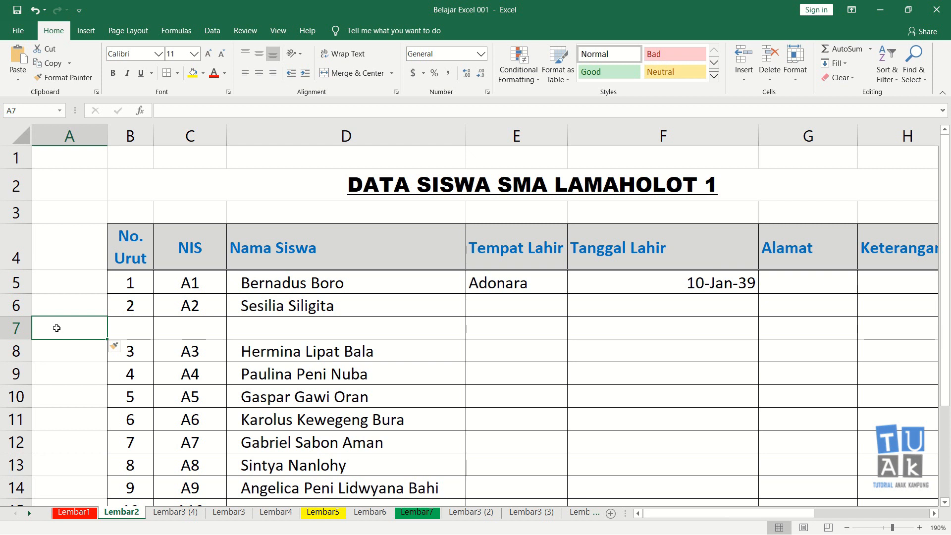
key(ctrl+z)
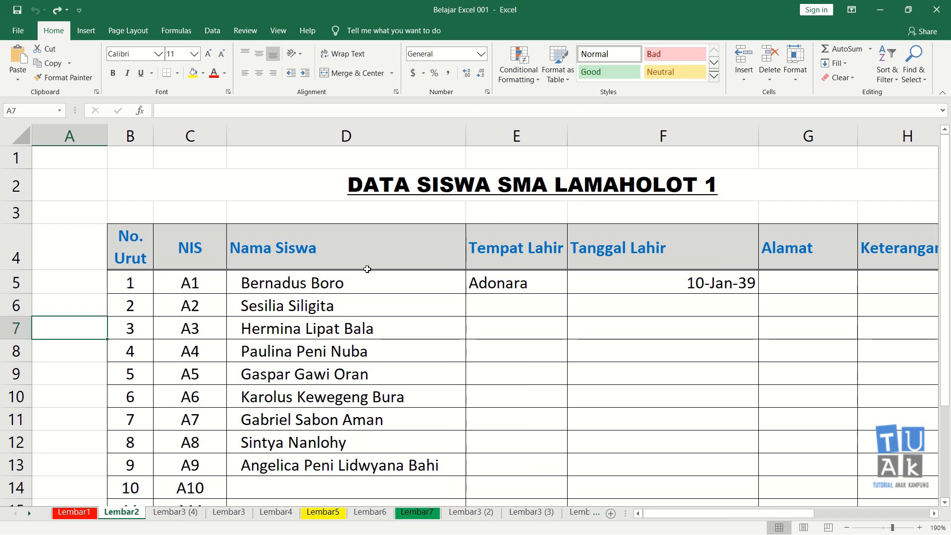
click(745, 80)
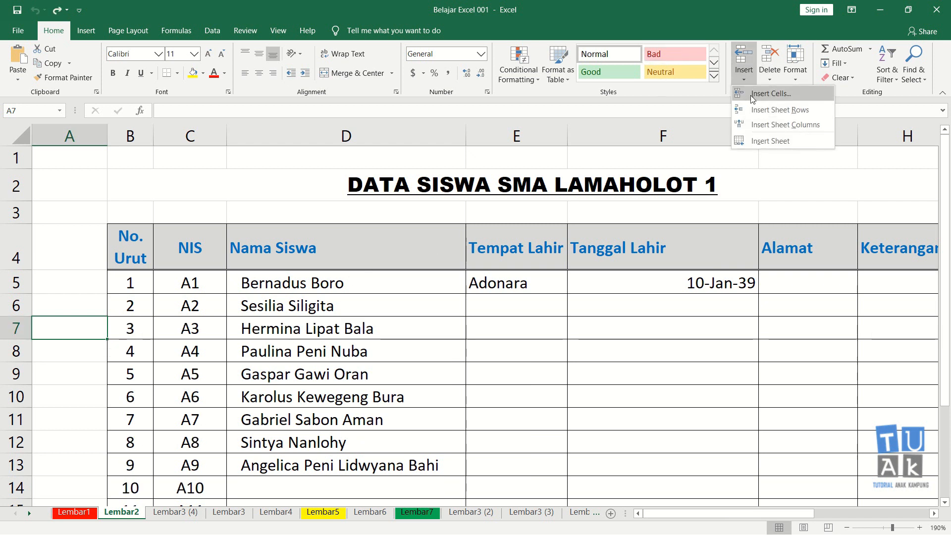
click(761, 111)
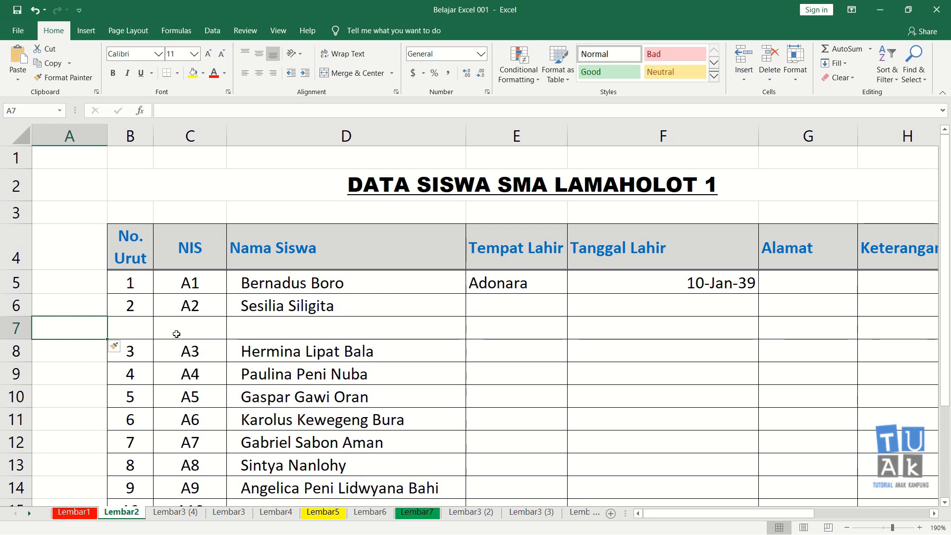
key(ctrl+z)
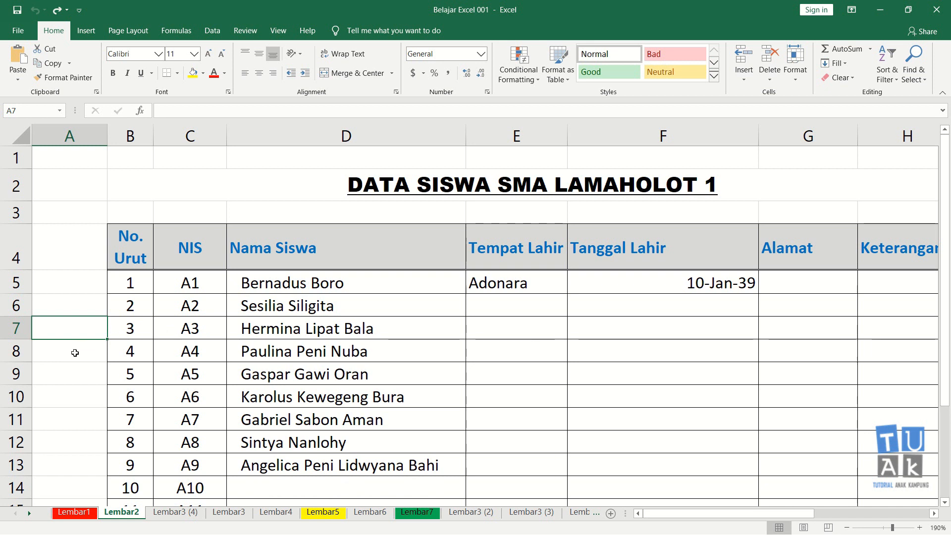
Try inserting three blank sheet rows at once above student number 7 using the range A11:A13, undoing the insertion.
click(52, 400)
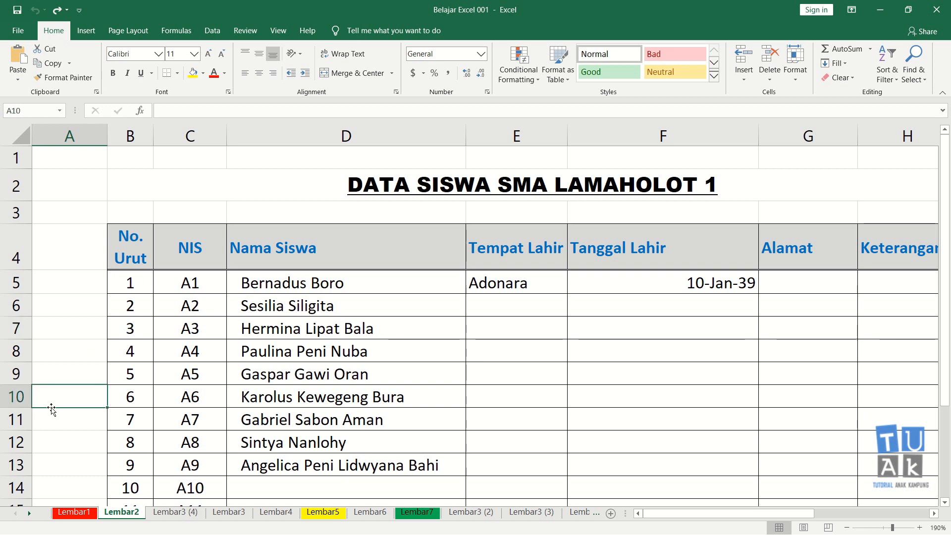
click(47, 427)
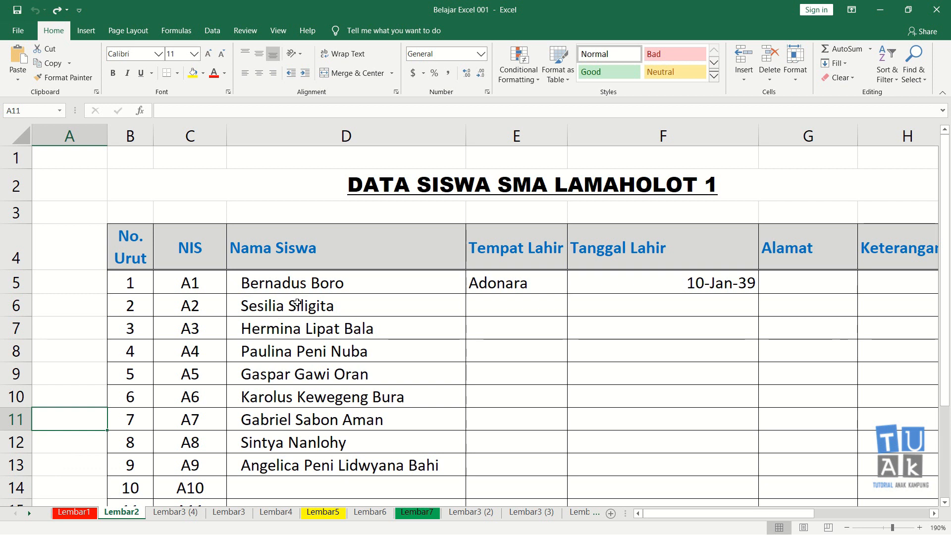
key(shift+Down)
key(shift+Down)
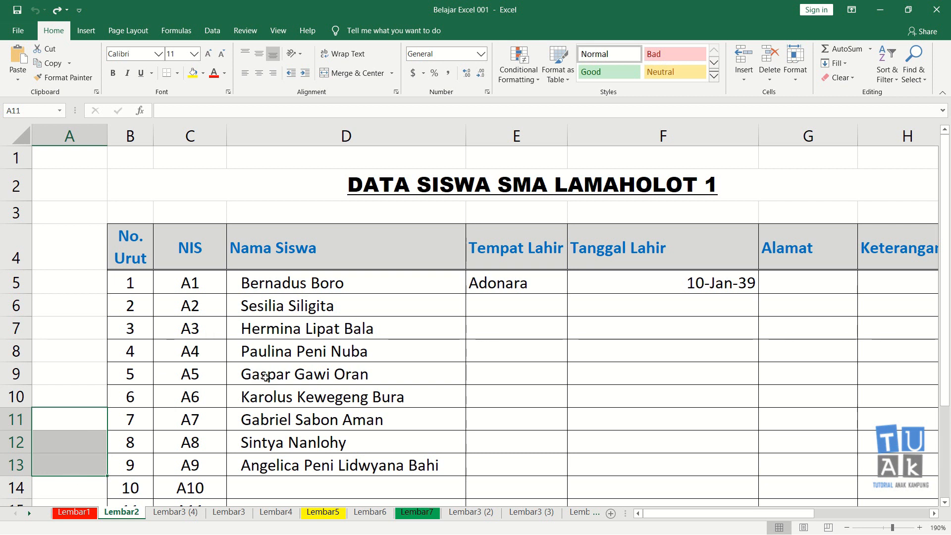
key(shift+Up)
key(shift+Up)
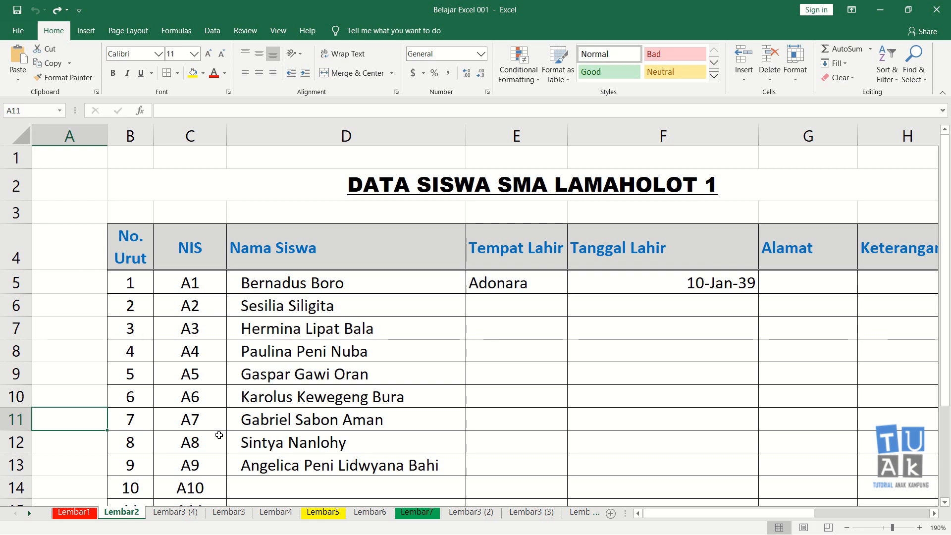
key(shift+Down)
key(shift+Down)
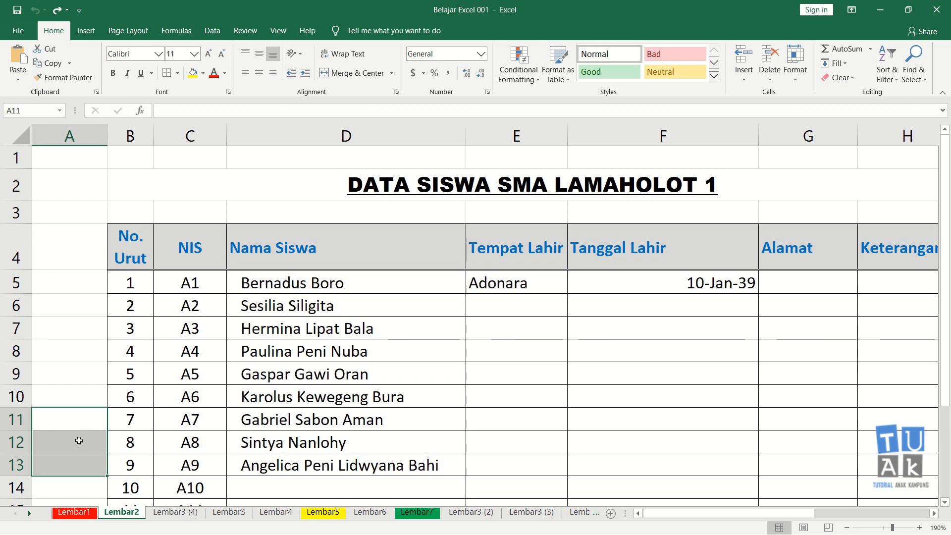
key(alt+h)
key(i)
key(r)
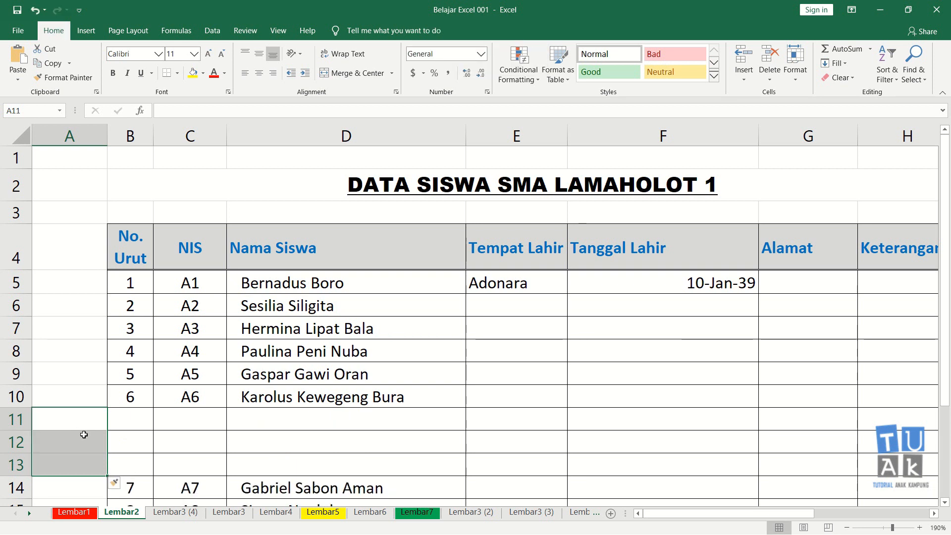
key(ctrl+z)
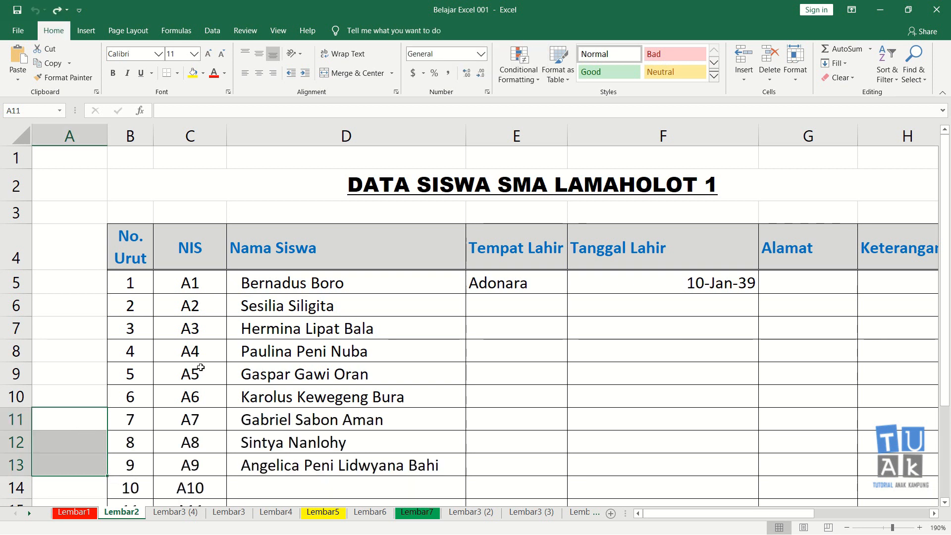
Try the same three-row insertion above student number 7 once more from A11:A13, and undo it again.
click(740, 79)
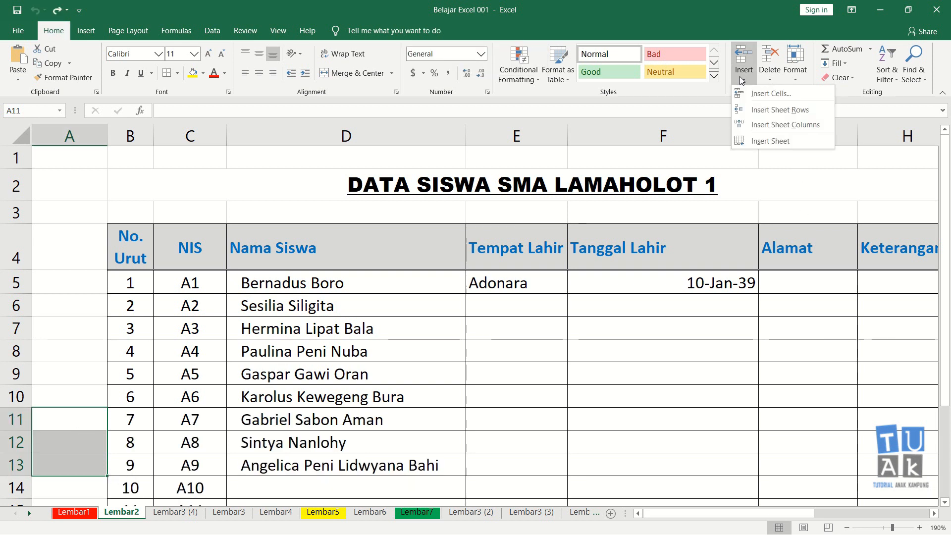
click(775, 110)
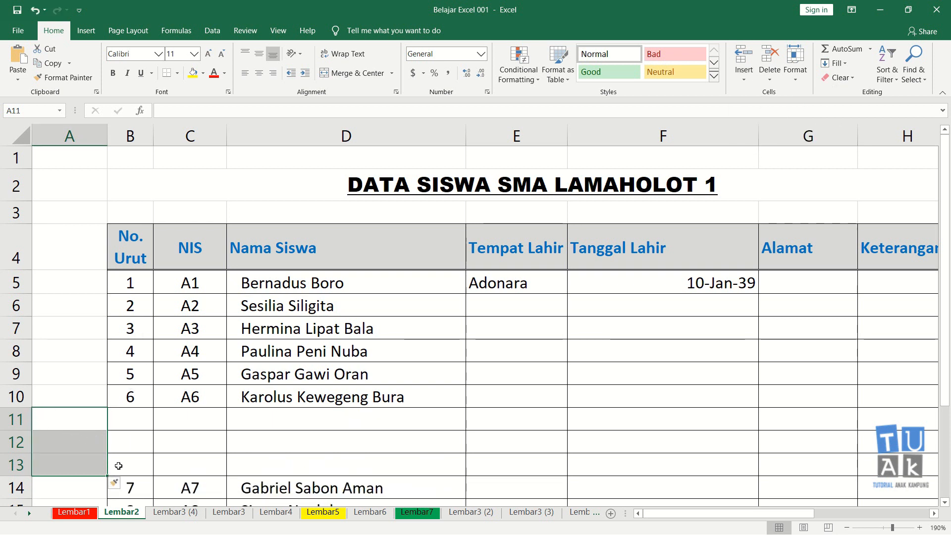
click(181, 448)
click(63, 419)
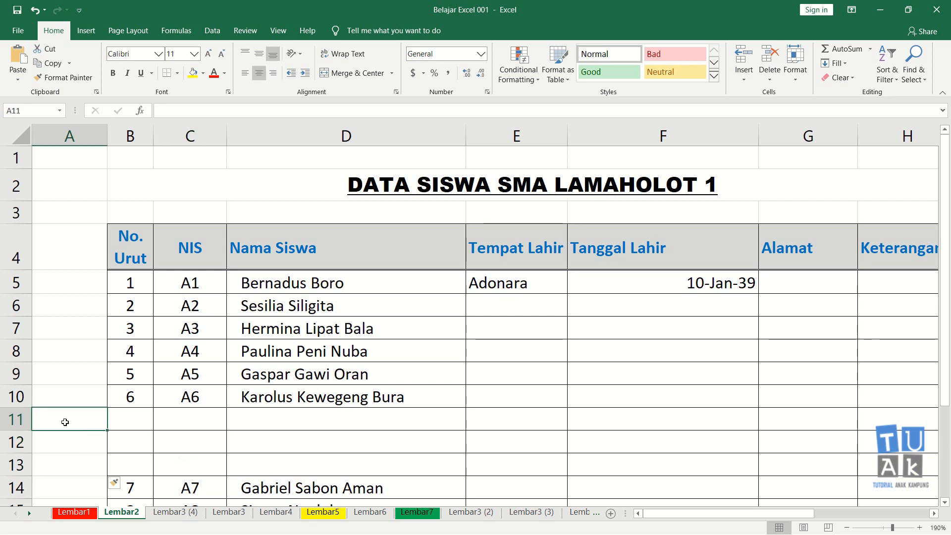
key(ctrl+z)
key(Up)
key(Up)
key(Up)
key(Up)
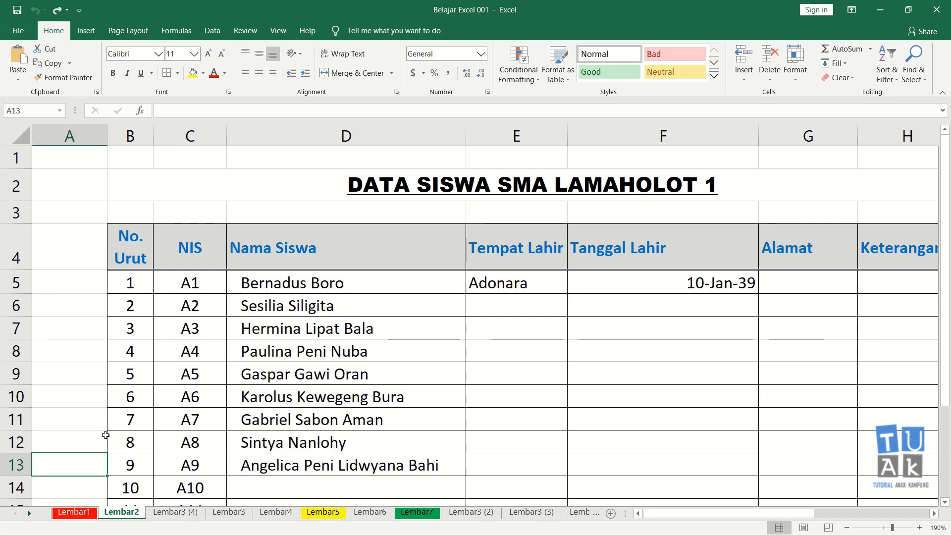
key(Down)
key(Down)
key(Down)
key(Down)
key(Down)
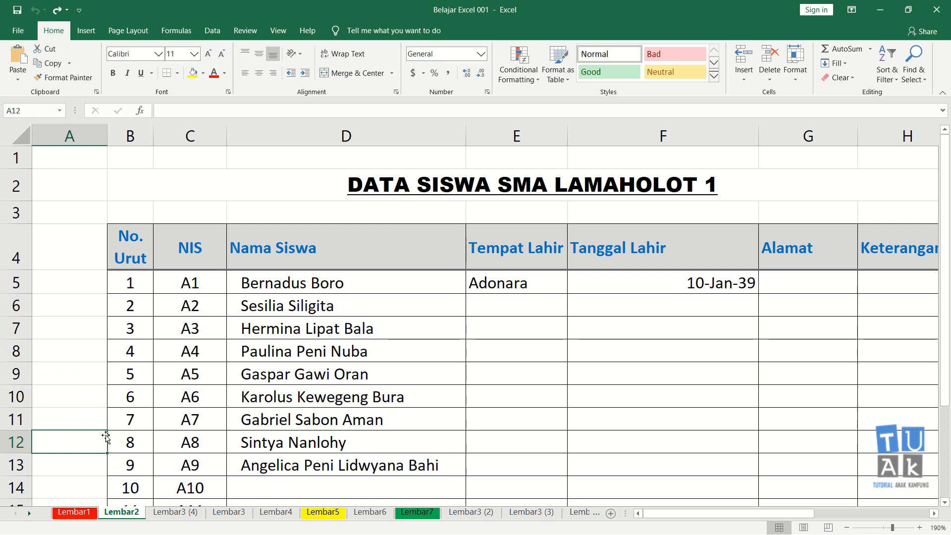
key(Up)
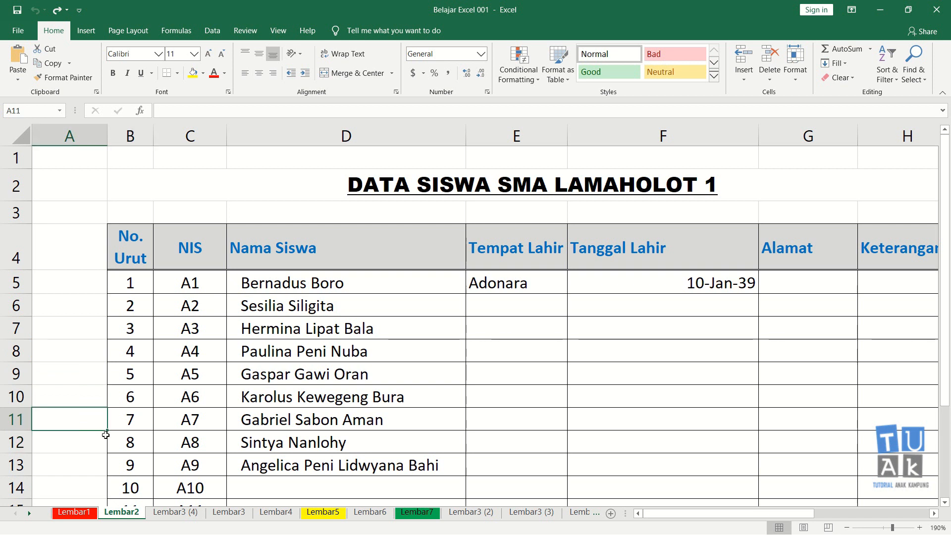
key(Down)
key(Up)
key(Up)
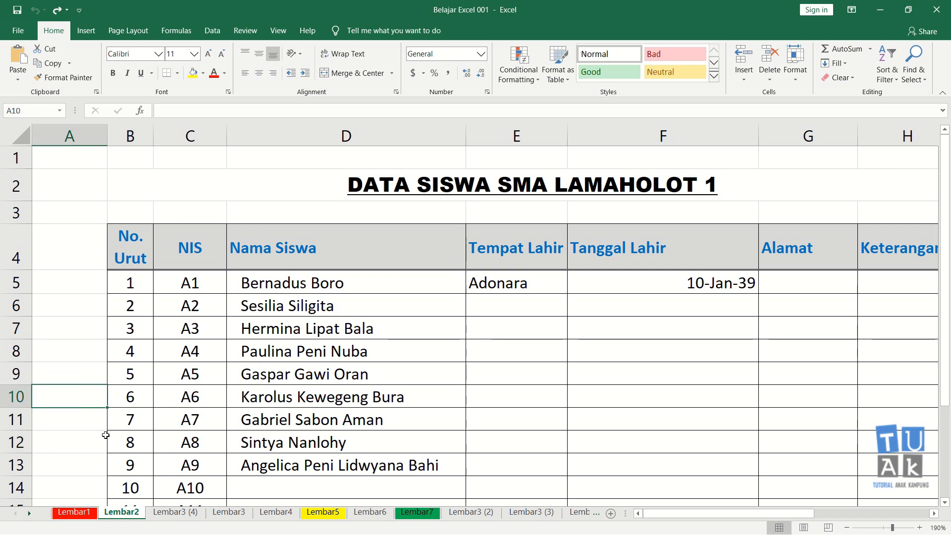
key(Down)
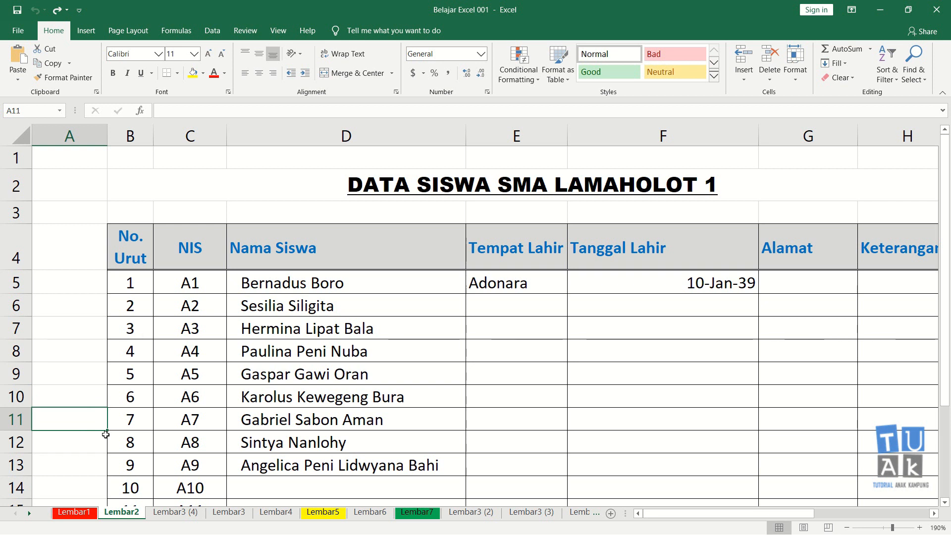
key(Down)
key(Up)
key(Up)
key(Right)
key(Left)
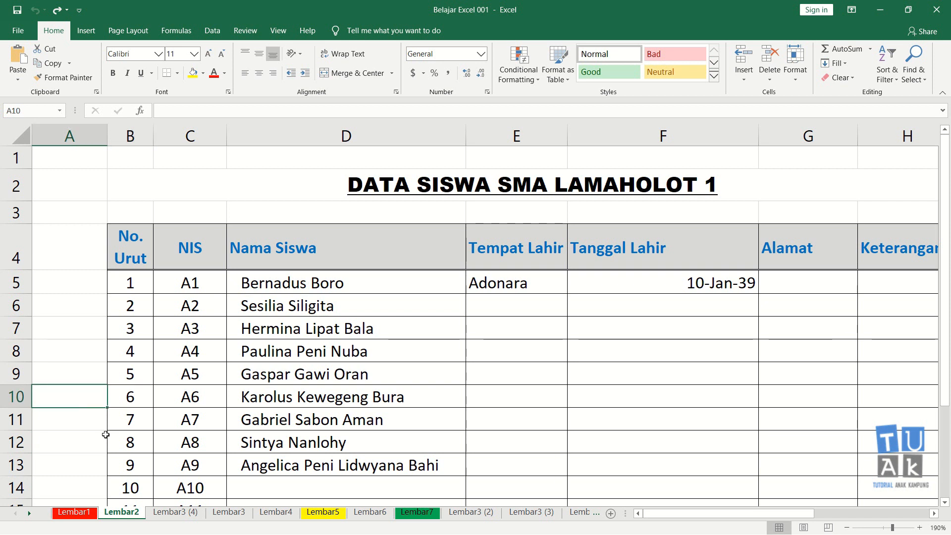
key(Down)
key(Down)
key(Up)
key(Up)
key(Up)
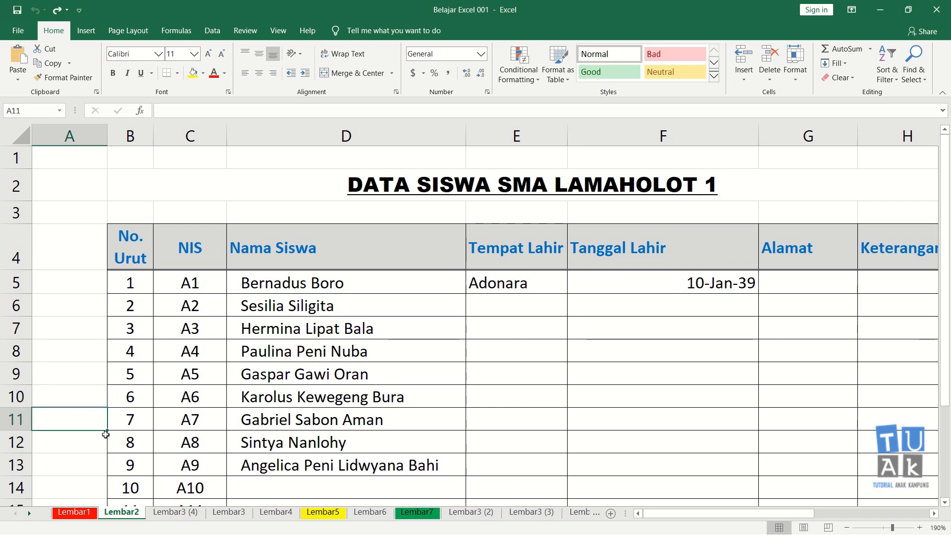
key(Right)
key(Left)
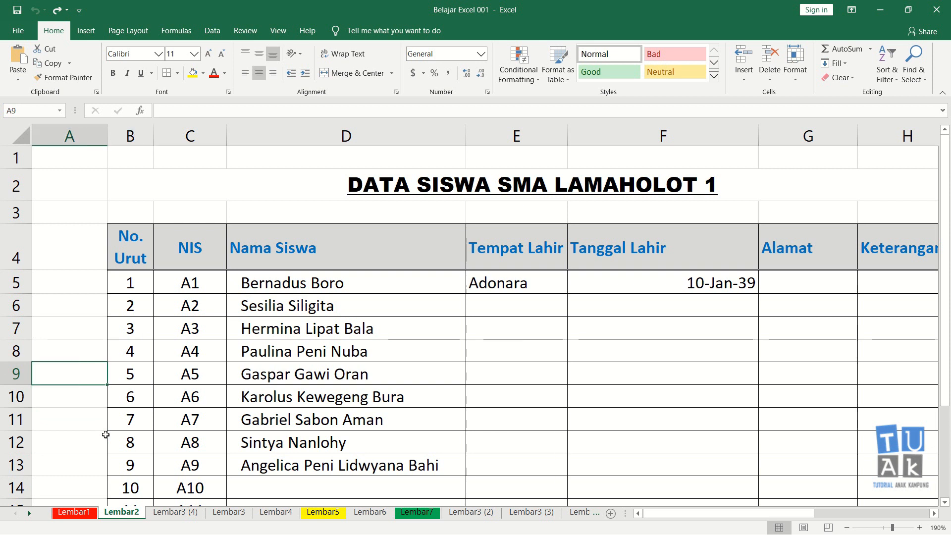
key(Down)
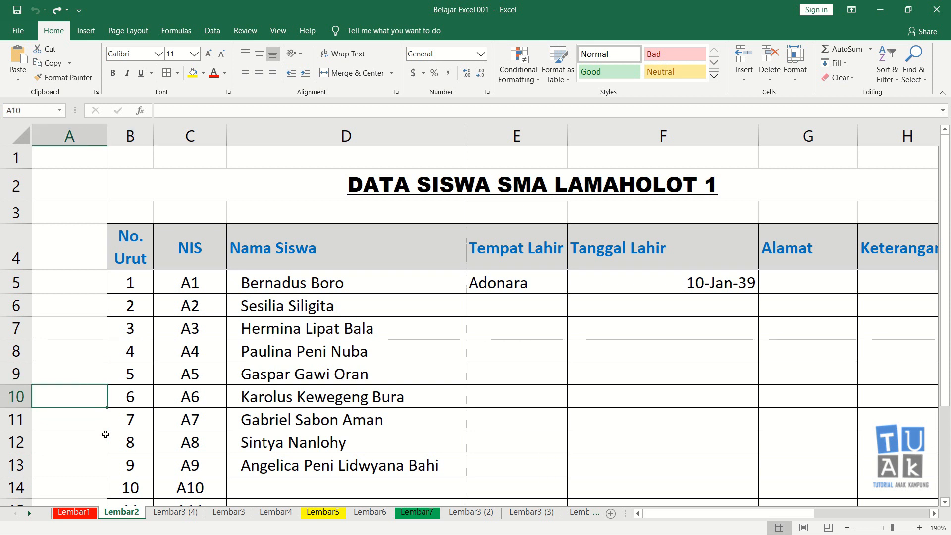
key(Right)
key(Right)
key(Up)
key(Up)
key(Up)
key(Up)
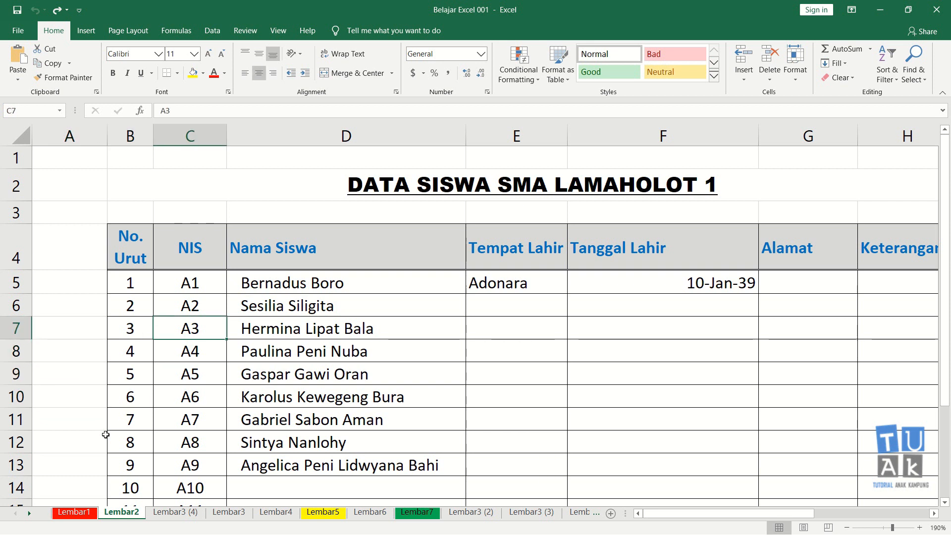
key(Left)
key(Left)
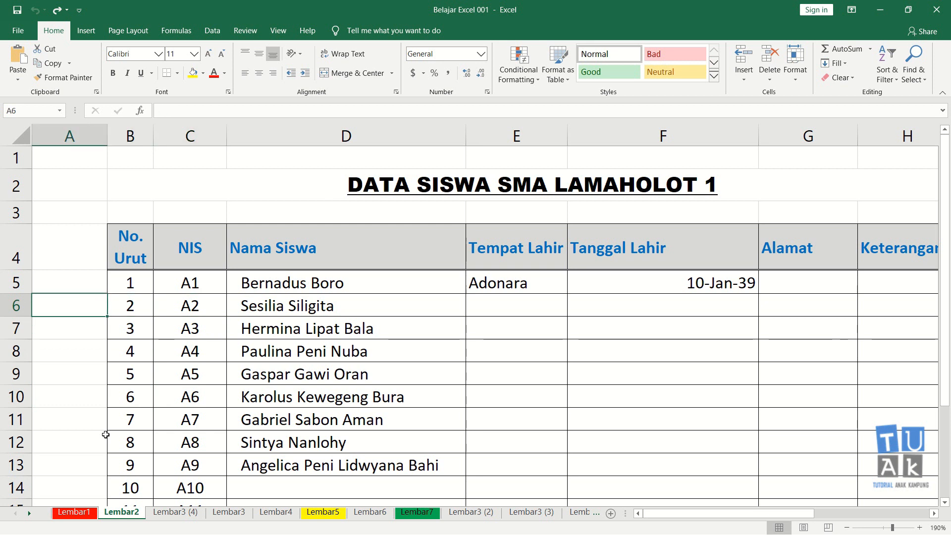
key(Down)
key(Down)
key(Down)
key(Down)
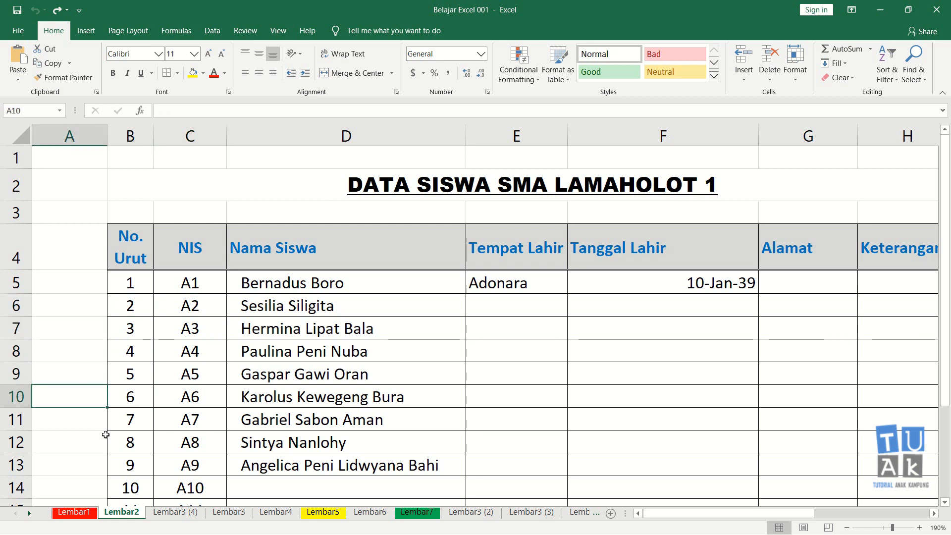
key(Down)
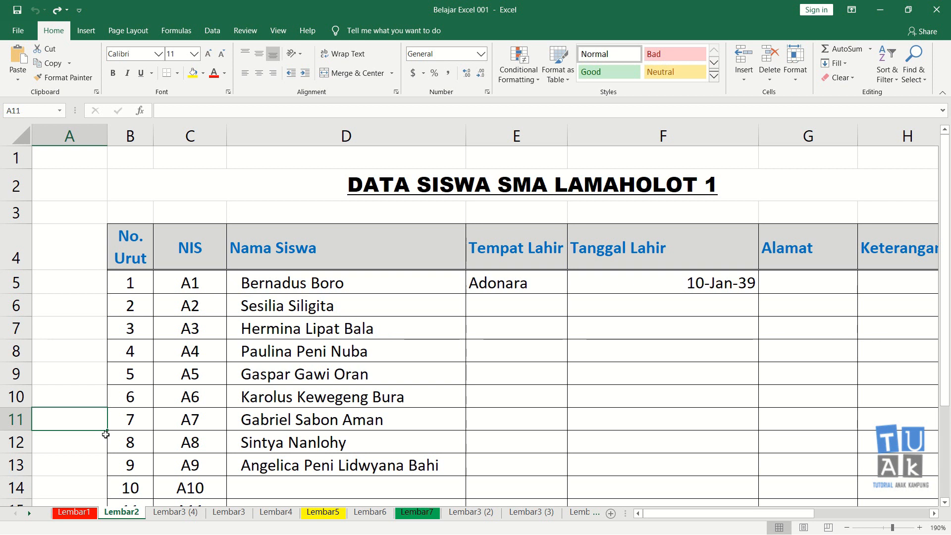
key(Right)
key(Right)
key(Left)
key(Left)
click(88, 357)
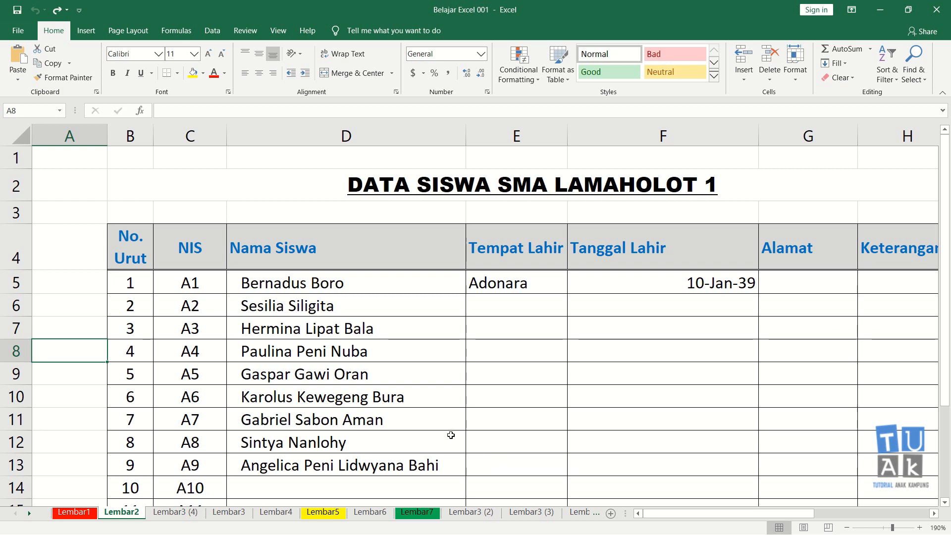
click(346, 297)
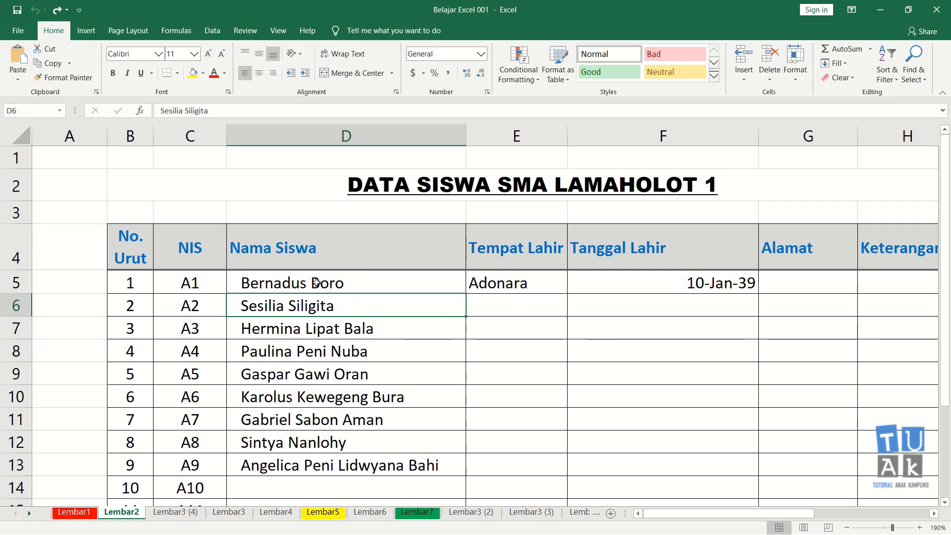
click(334, 212)
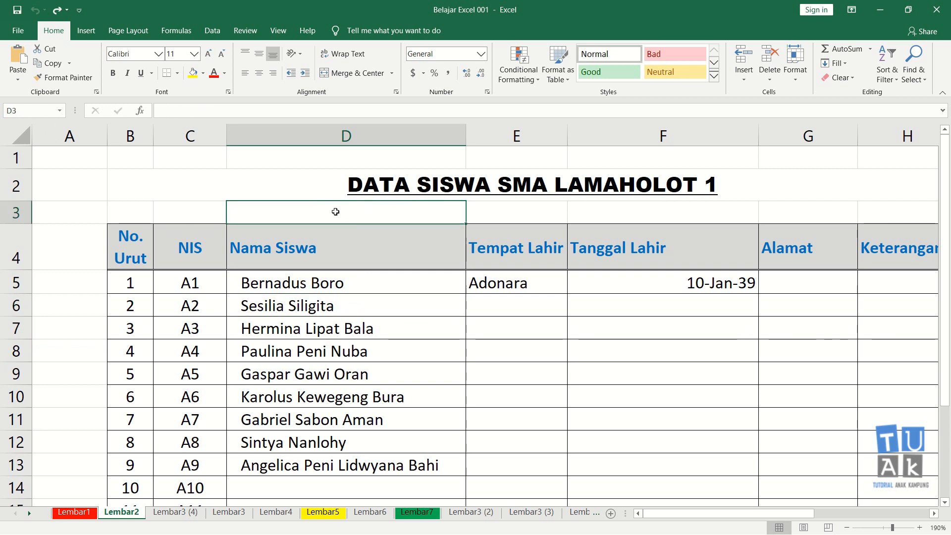
click(355, 158)
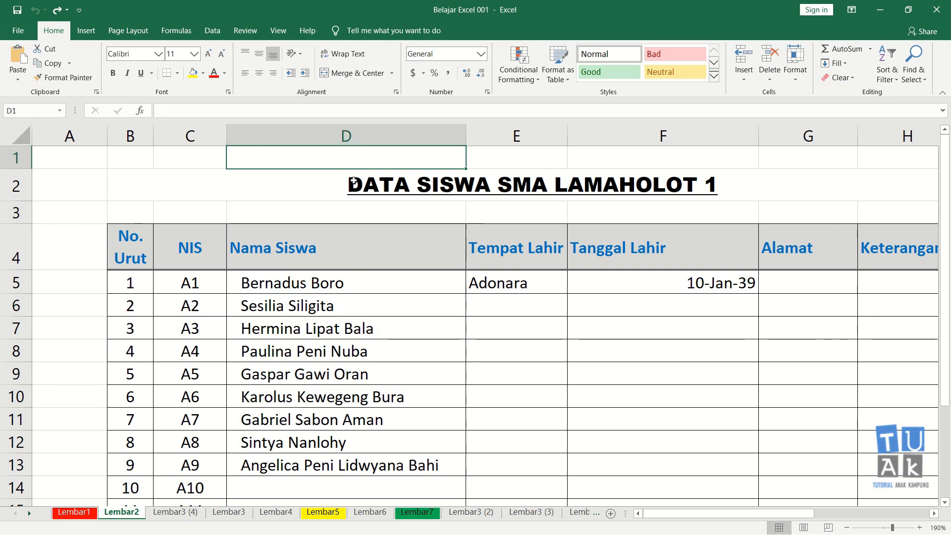
click(333, 427)
click(327, 483)
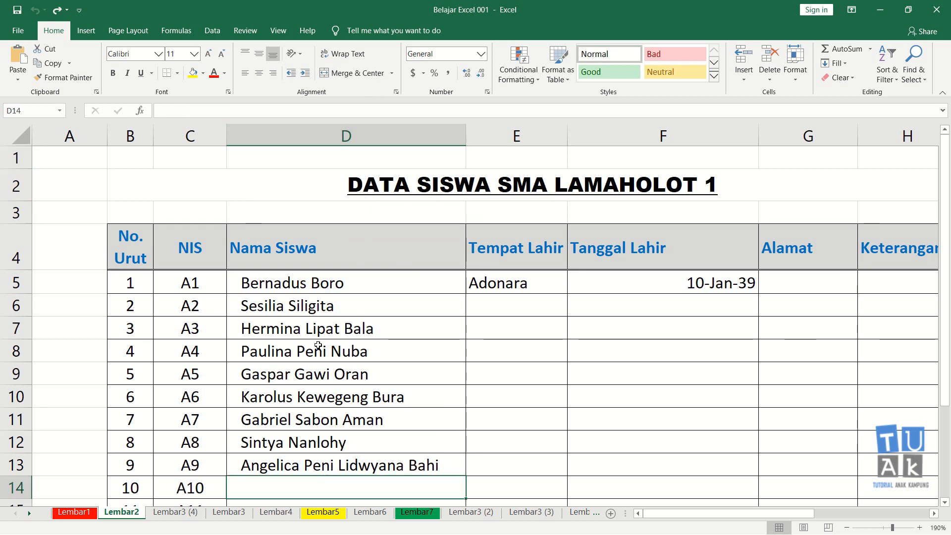
Practise selecting the entire Nama Siswa column D, returning to a single cell in it after each selection.
click(337, 137)
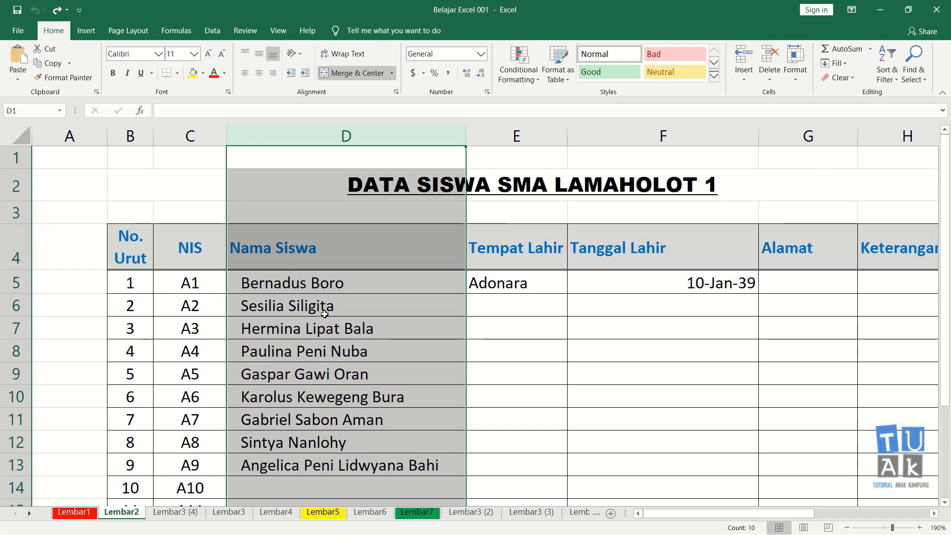
click(325, 308)
click(304, 371)
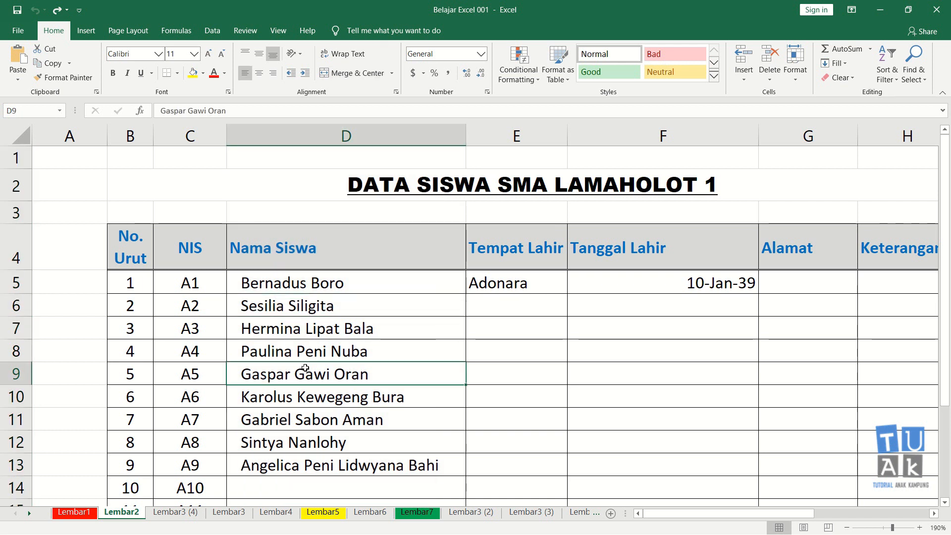
click(345, 136)
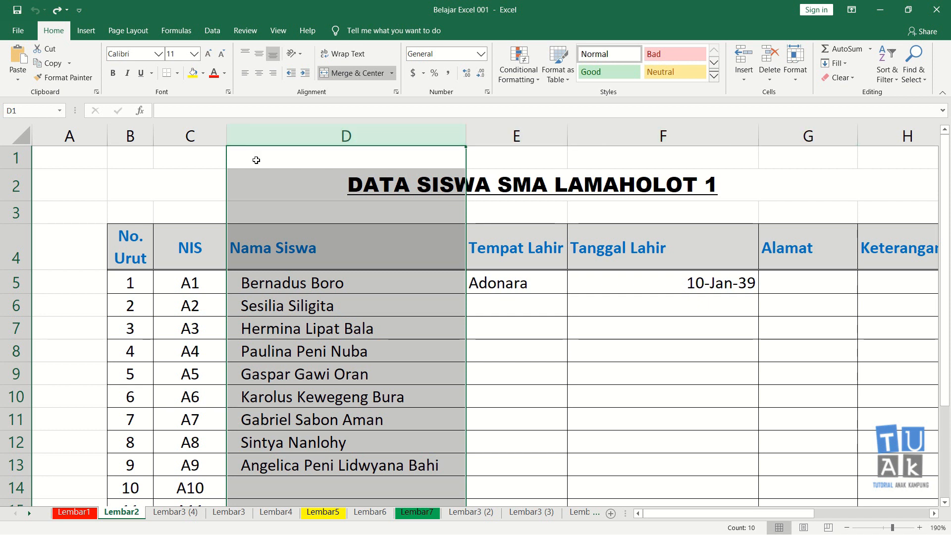
click(303, 351)
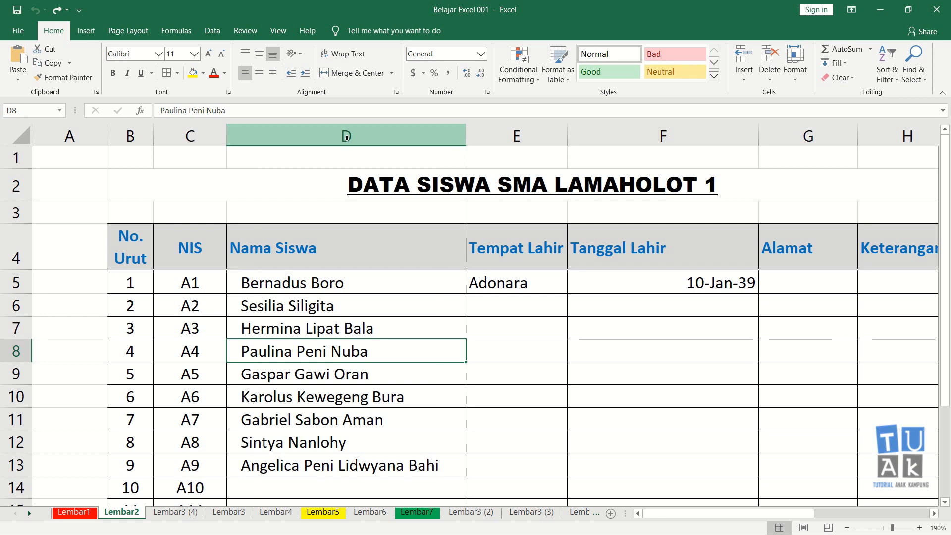
Try inserting one blank sheet column before the Nama Siswa column by selecting all of column D, then undo the insertion.
click(346, 135)
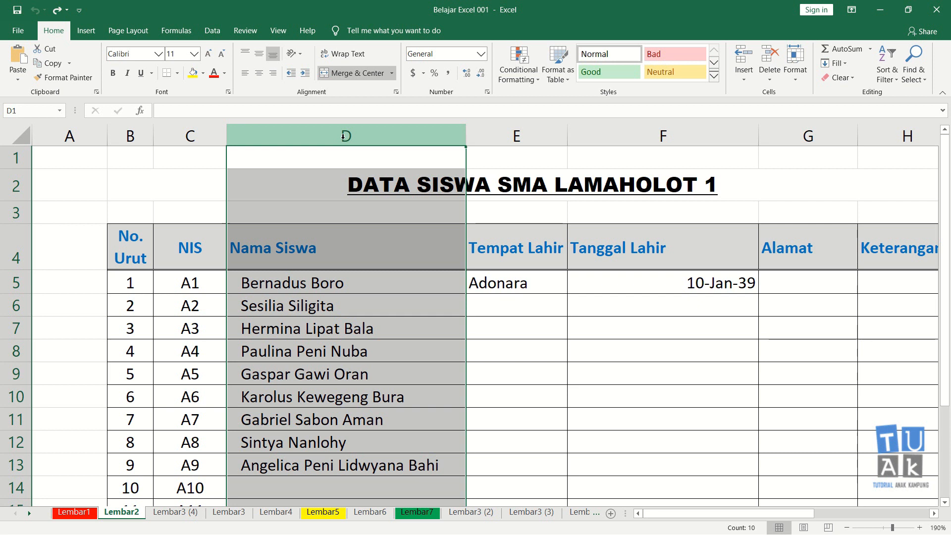
right_click(344, 134)
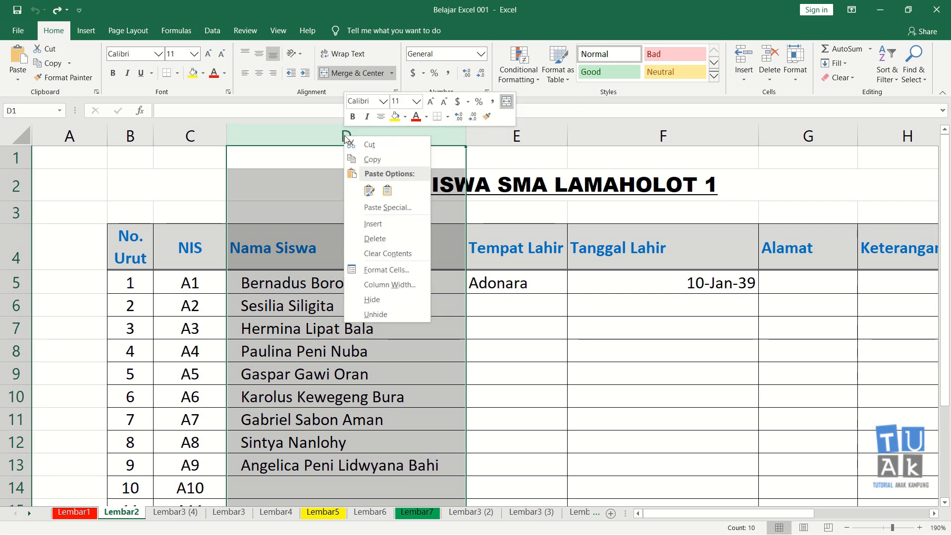
click(381, 226)
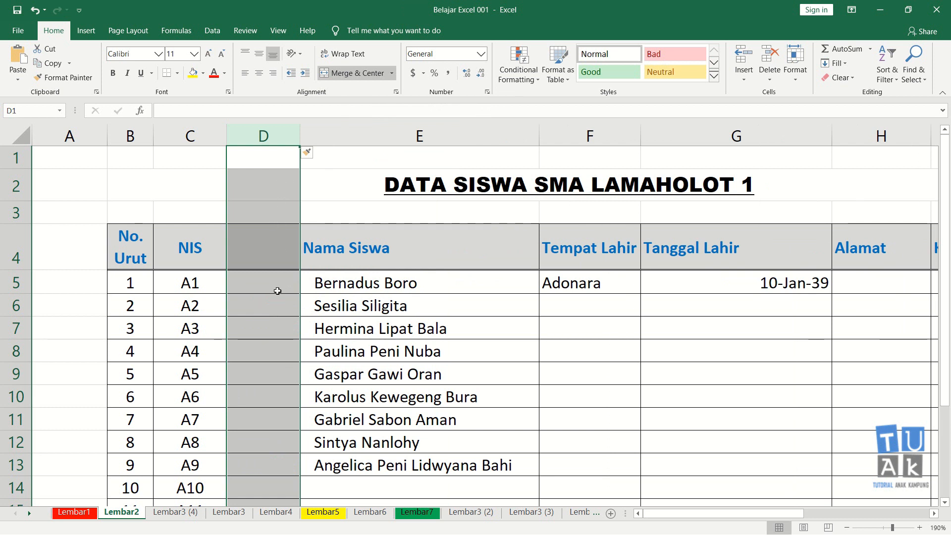
click(368, 288)
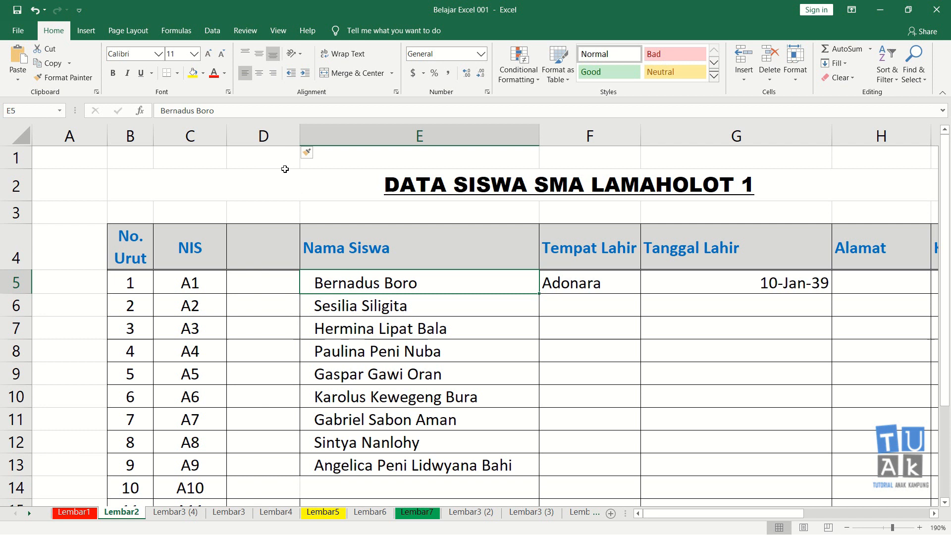
key(Escape)
key(ctrl+z)
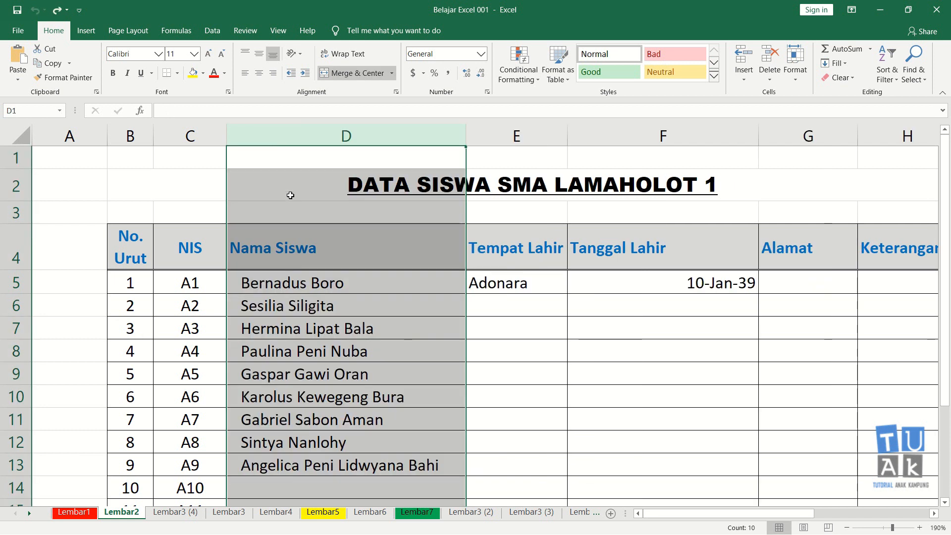
click(306, 288)
Try inserting two blank sheet columns at once before Nama Siswa using whole columns D and E, and undo the insertion.
drag(324, 139, 515, 137)
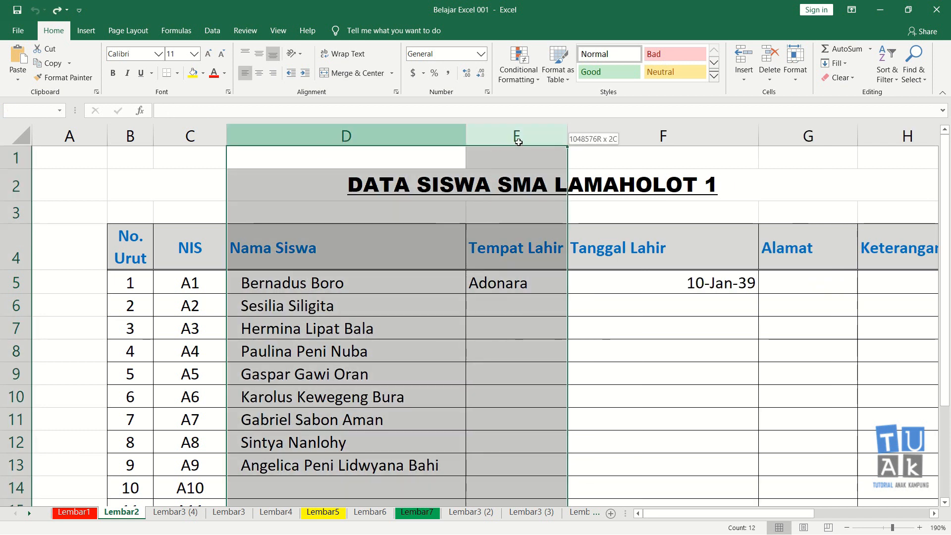
right_click(412, 137)
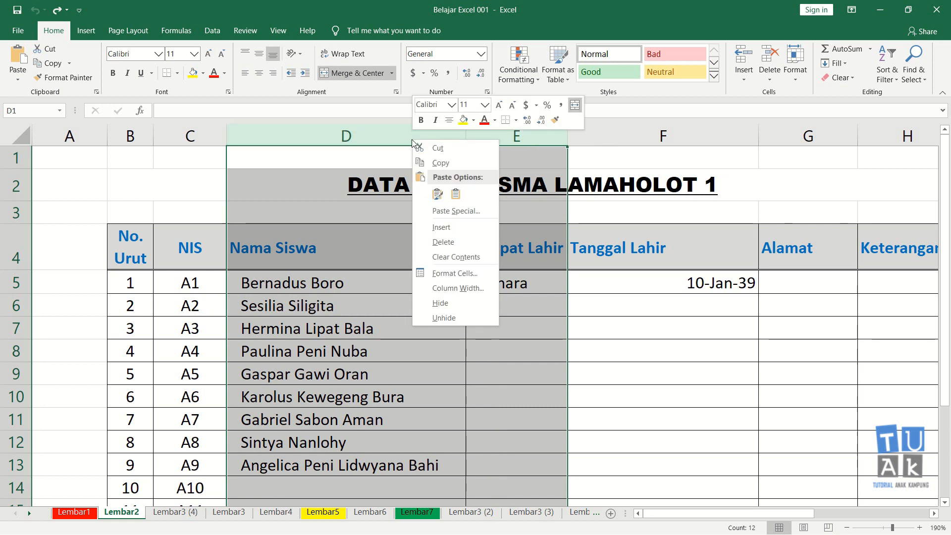
click(458, 230)
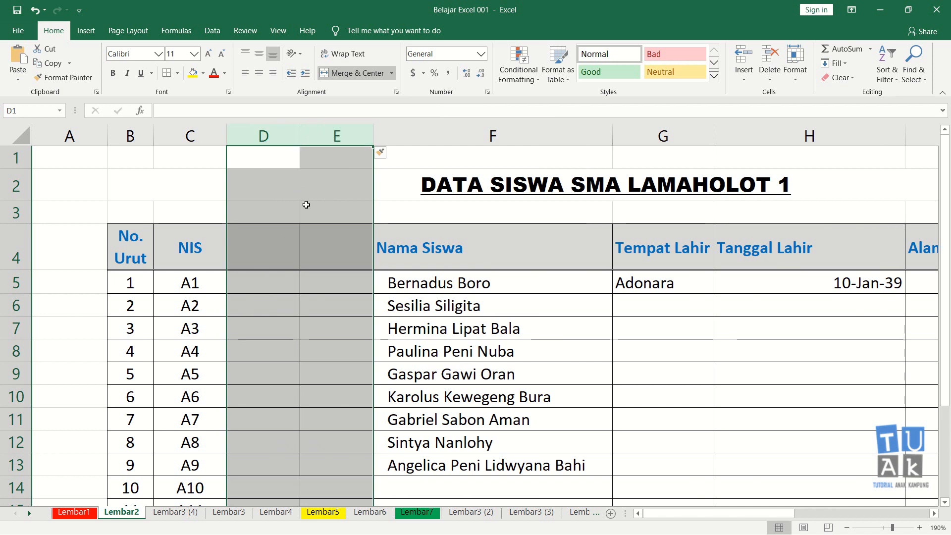
click(414, 341)
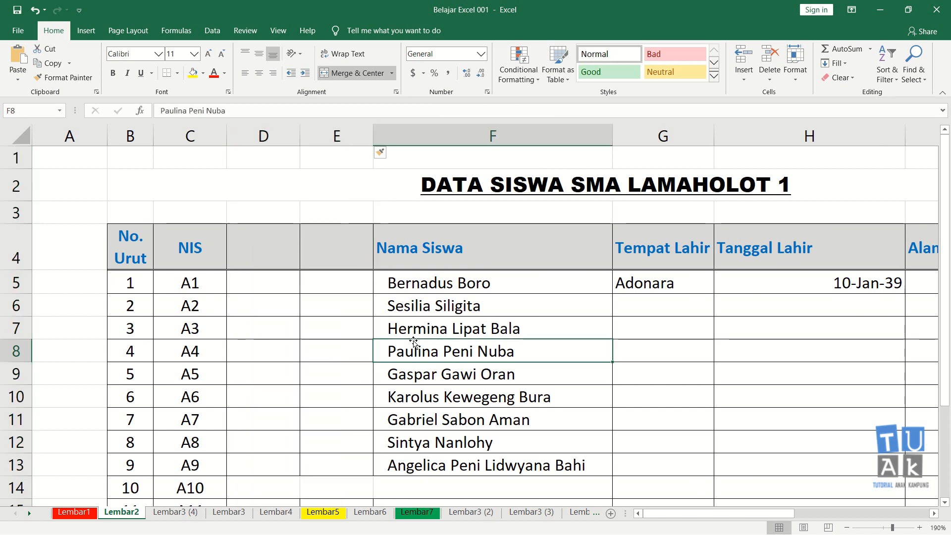
key(ctrl+z)
click(371, 367)
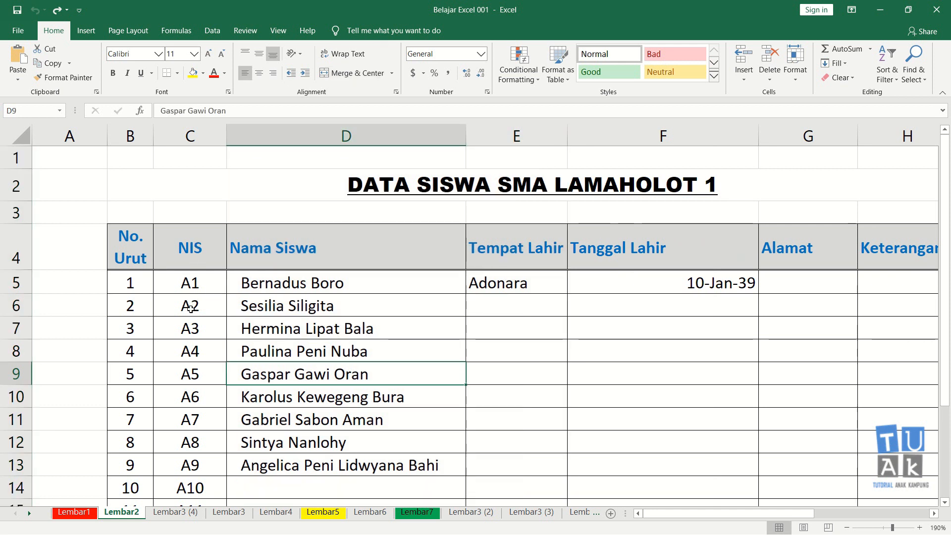
Try inserting a blank sheet column between No. Urut and NIS using the whole column C, undoing the insertion.
click(194, 138)
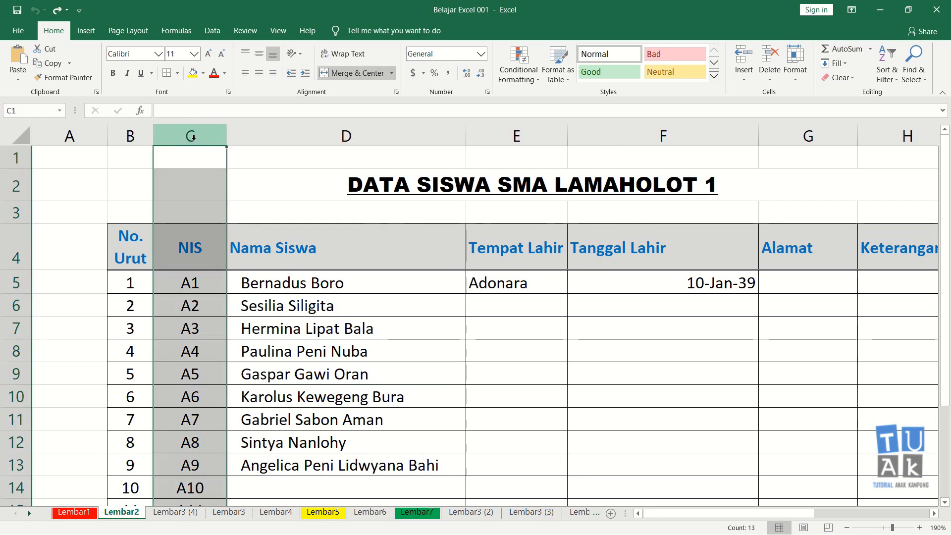
right_click(194, 135)
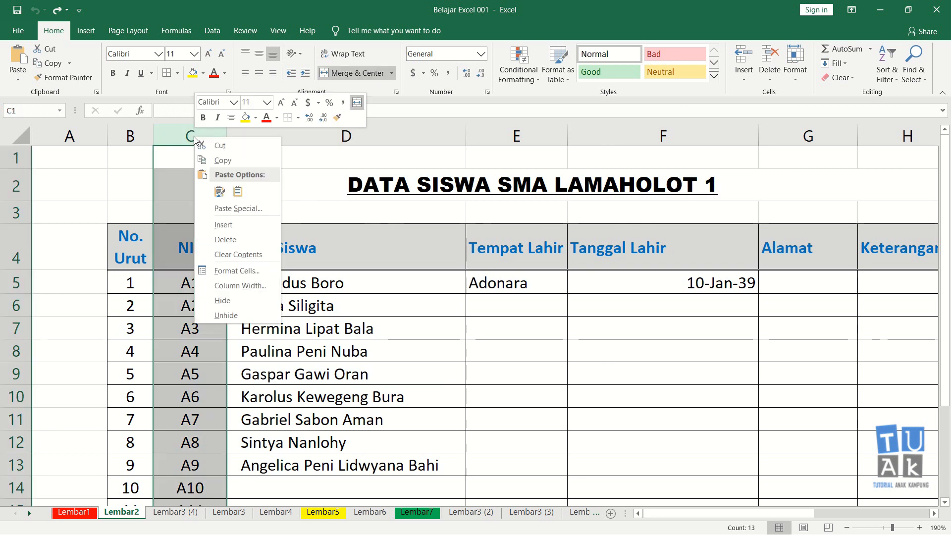
click(234, 225)
click(229, 280)
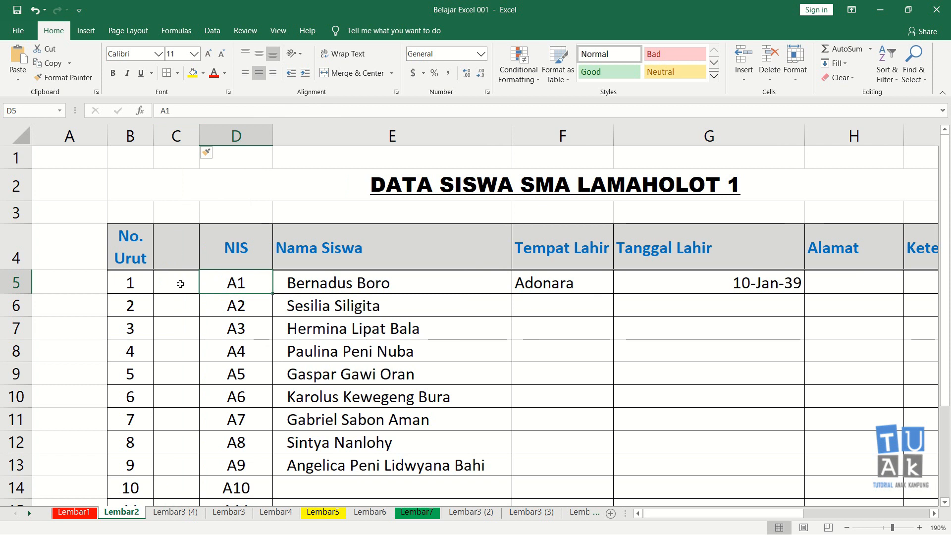
key(ctrl+z)
click(196, 322)
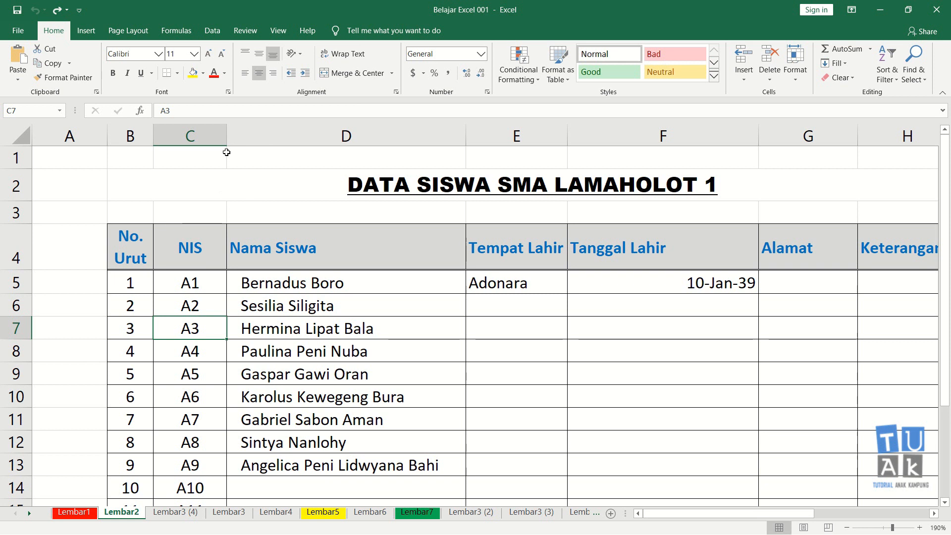
Delete the entire NIS column C from the student table.
click(198, 131)
right_click(199, 132)
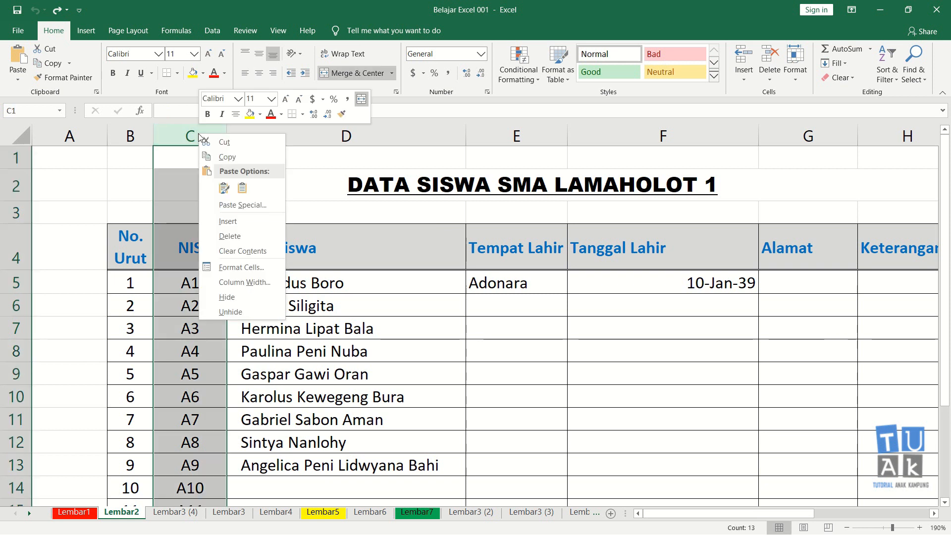
click(249, 236)
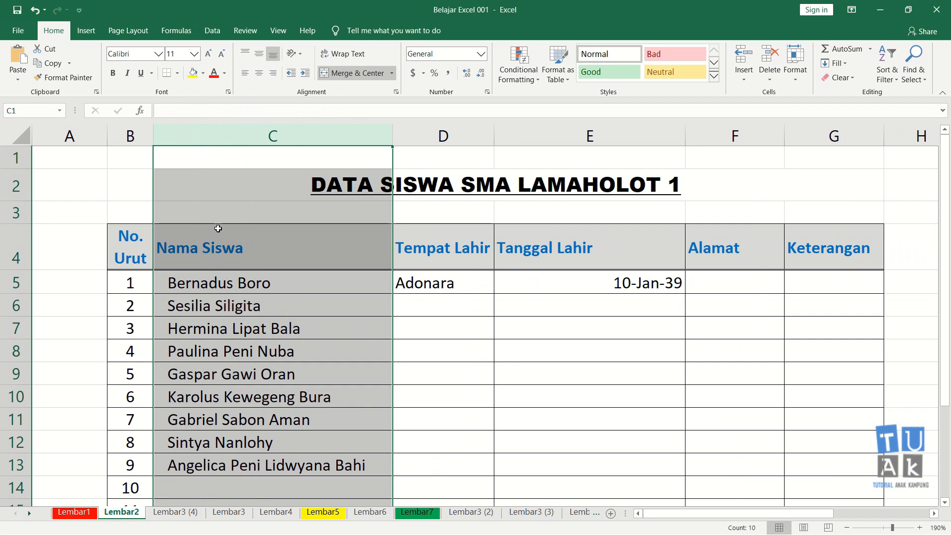
Undo the deletion of the NIS column in the student table.
click(172, 310)
key(ctrl+z)
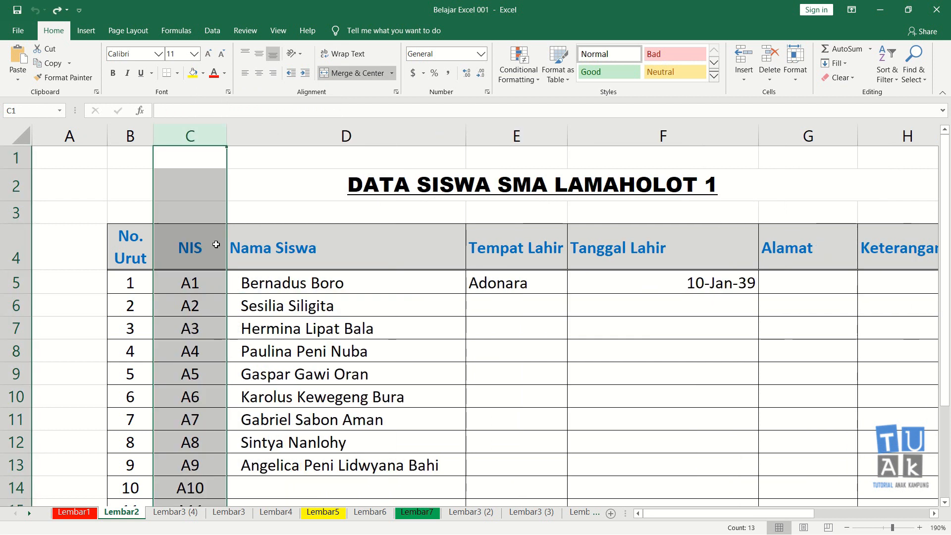
click(261, 298)
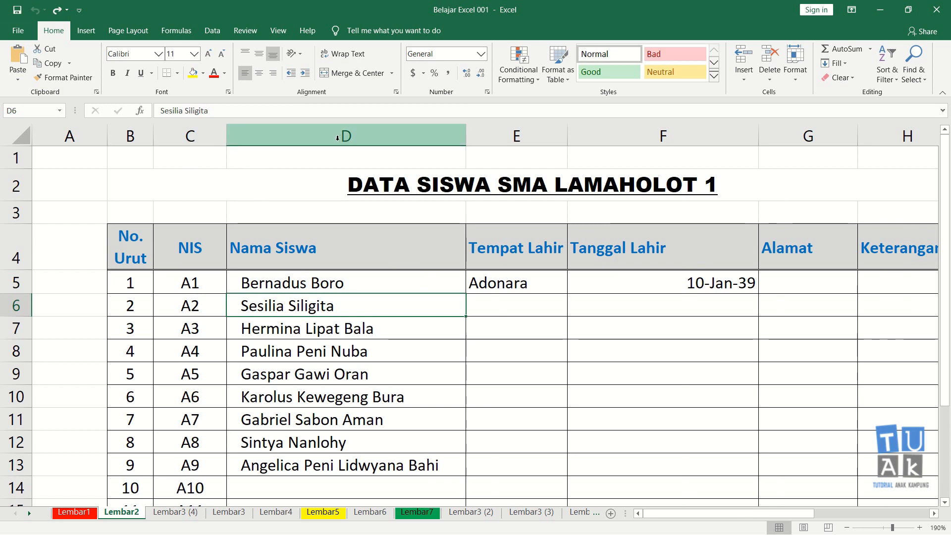
Try deleting the entire Nama Siswa column D, then undo the deletion.
click(289, 286)
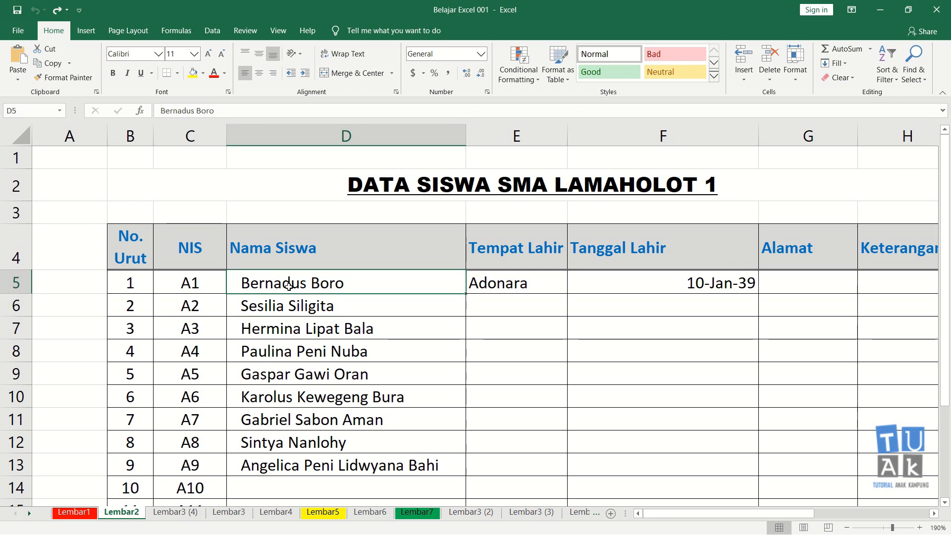
click(299, 139)
right_click(299, 139)
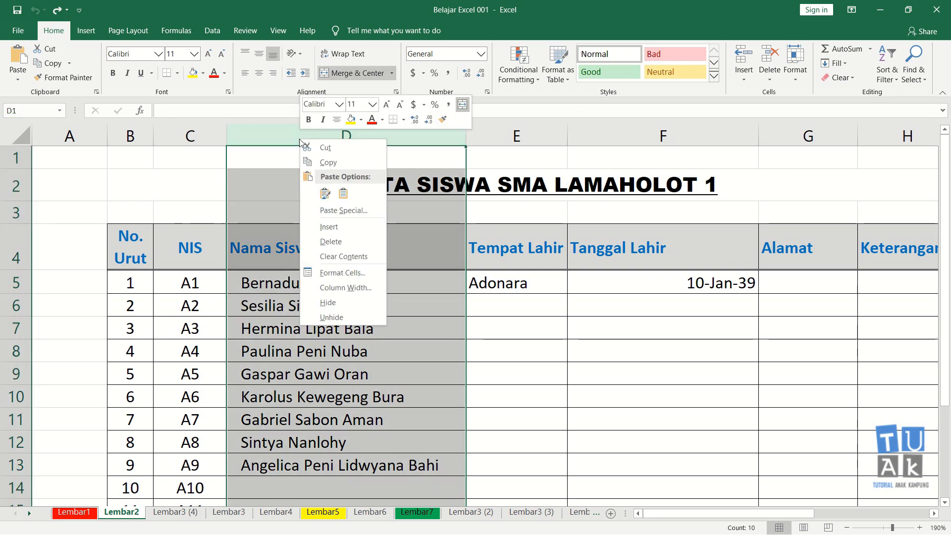
click(330, 241)
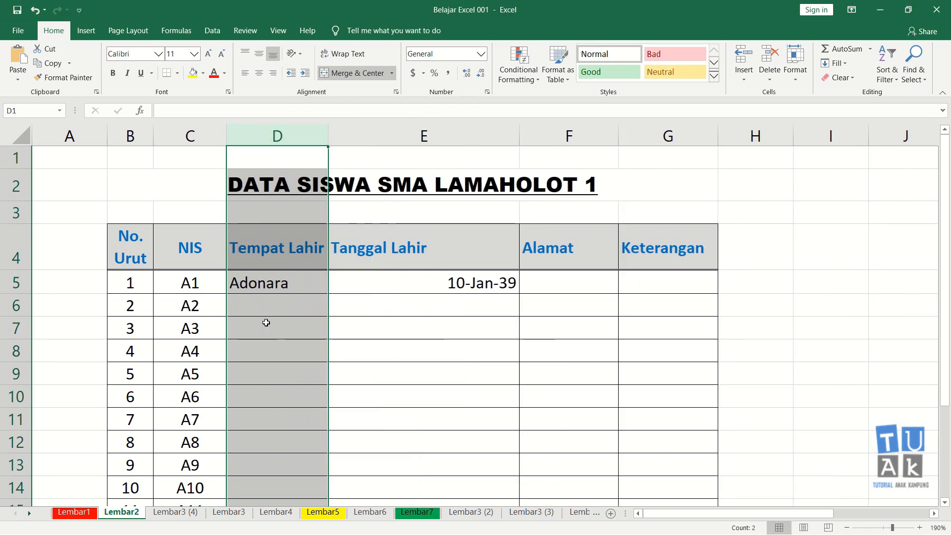
key(ctrl+z)
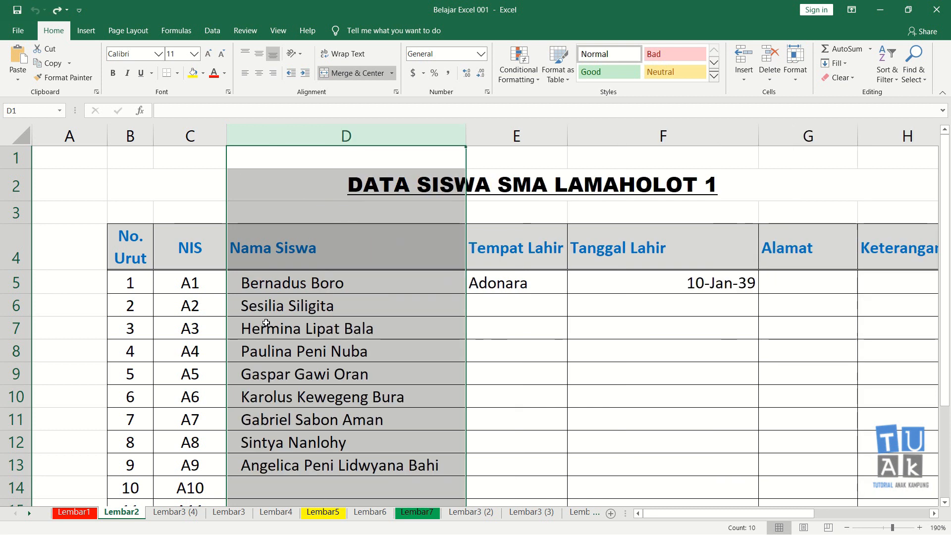
click(319, 307)
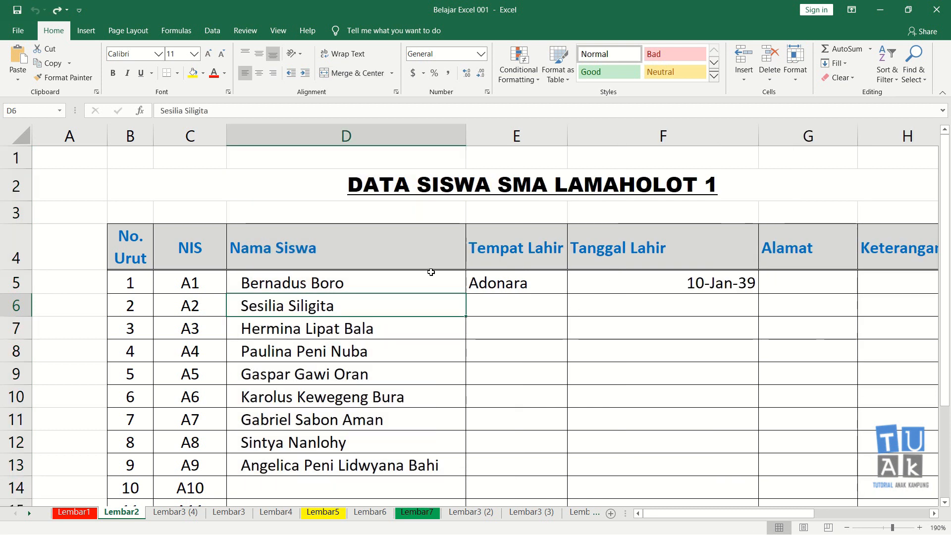
Try deleting the whole columns C to E (NIS, Nama Siswa and Tempat Lahir) at once, then undo the deletion.
drag(193, 133, 280, 144)
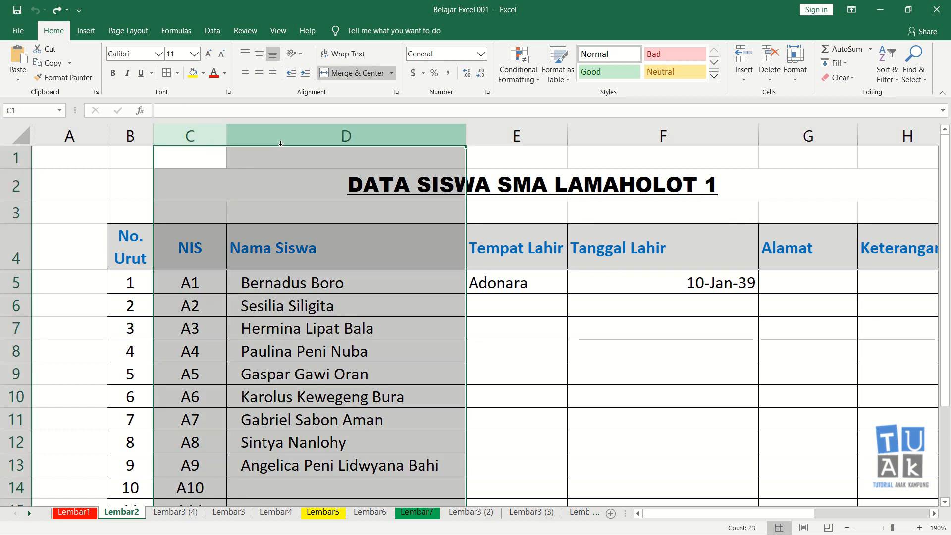
click(200, 136)
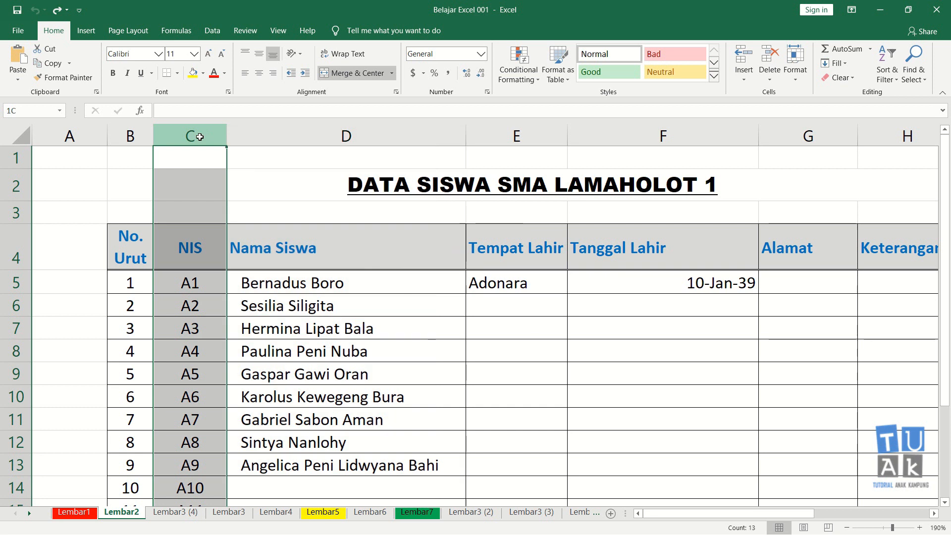
click(201, 206)
click(202, 138)
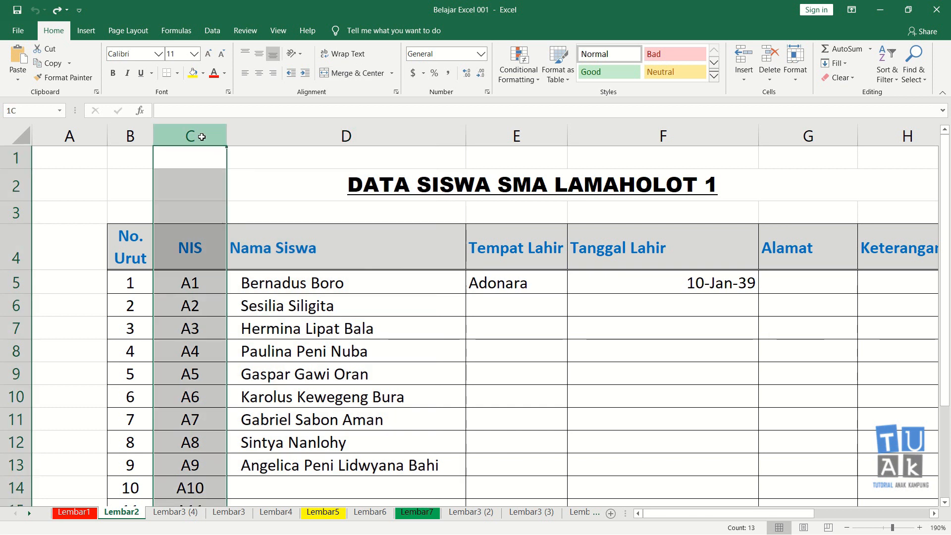
drag(204, 137, 498, 133)
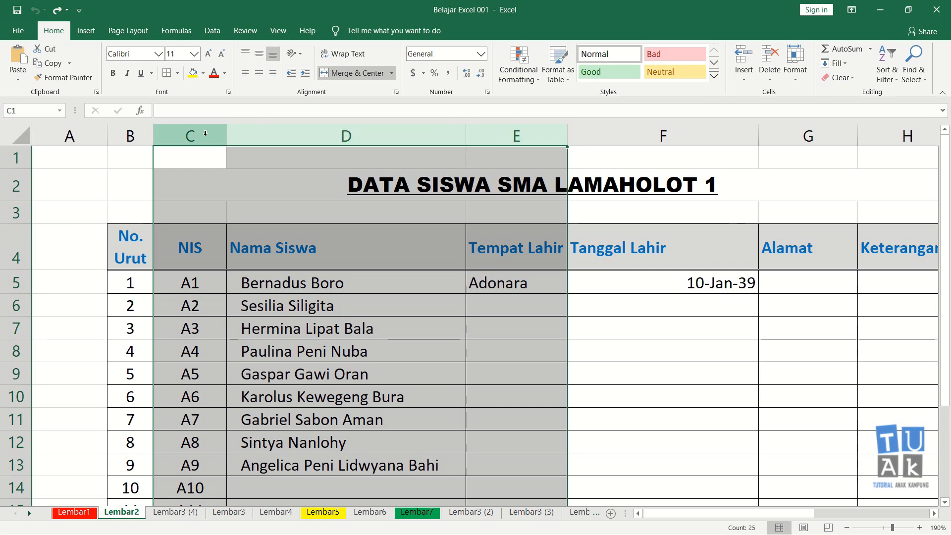
right_click(300, 140)
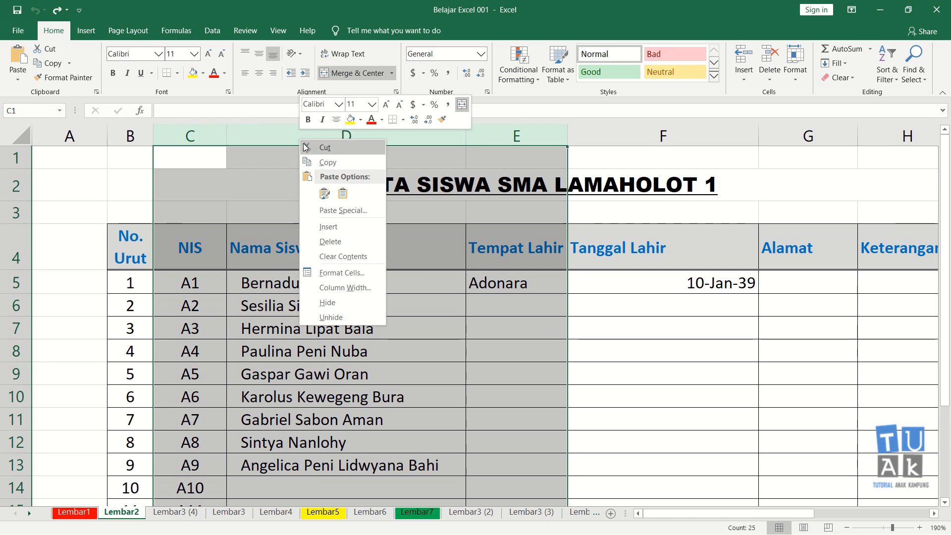
click(333, 241)
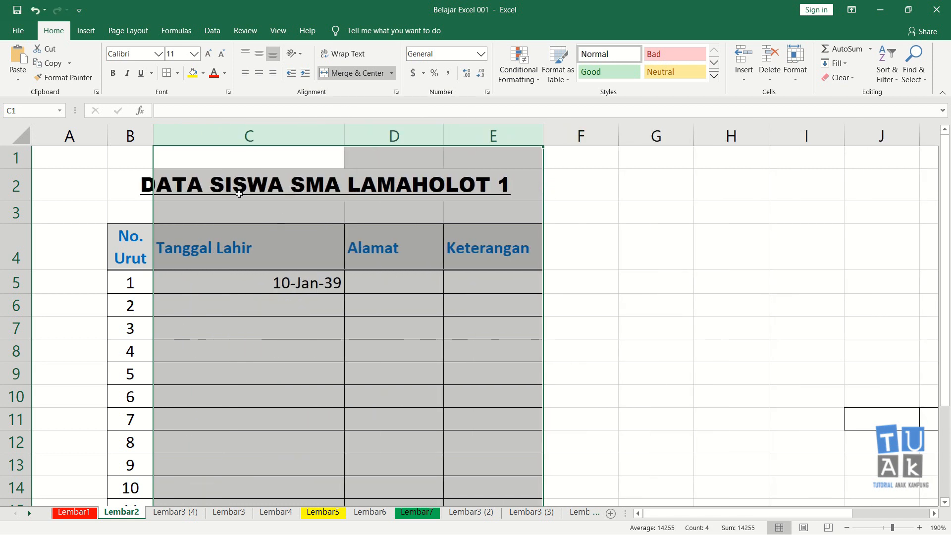
click(193, 291)
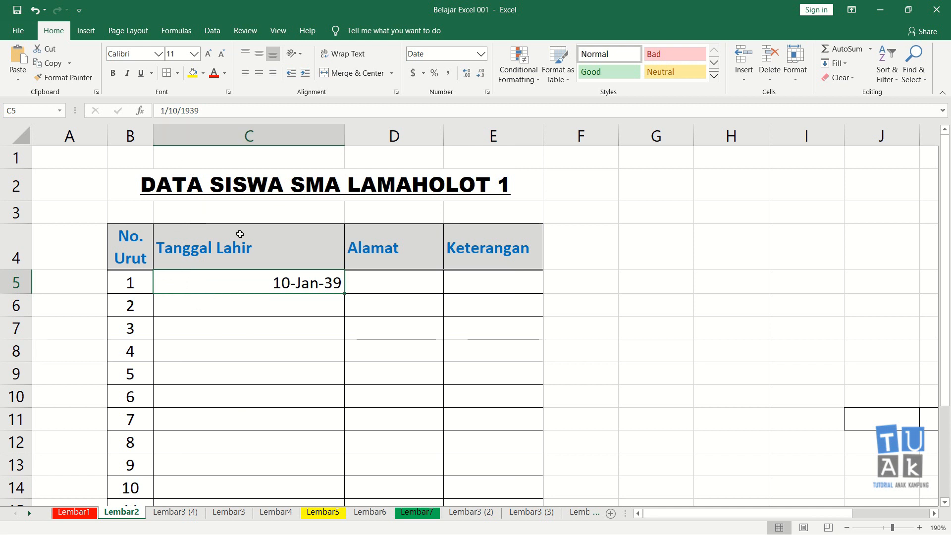
click(253, 162)
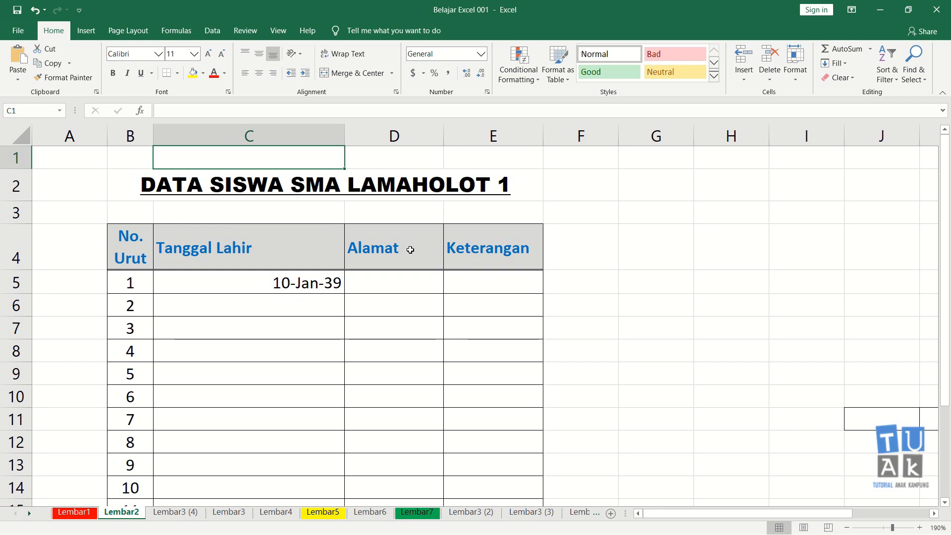
key(ctrl+z)
click(382, 279)
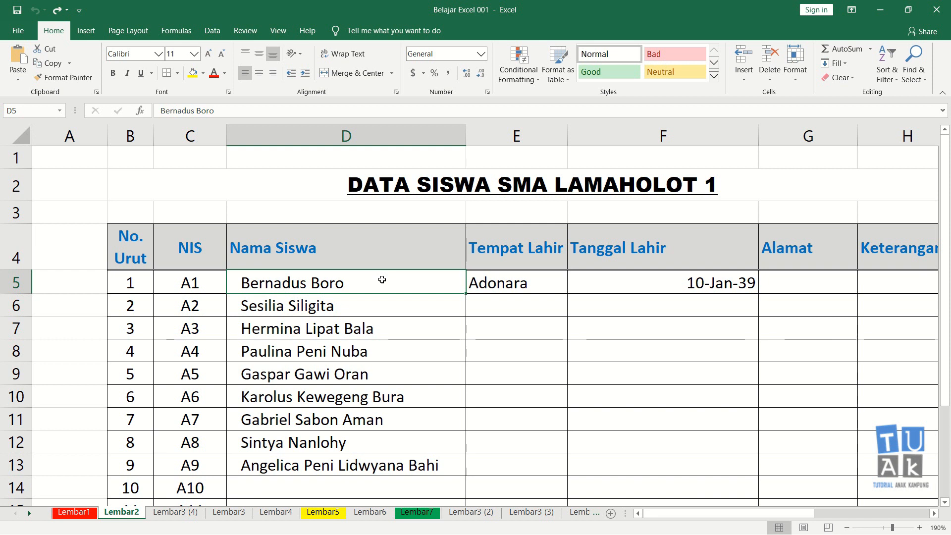
Try deleting the four entire sheet rows 8 to 11 from the student table, then undo the deletion.
click(214, 160)
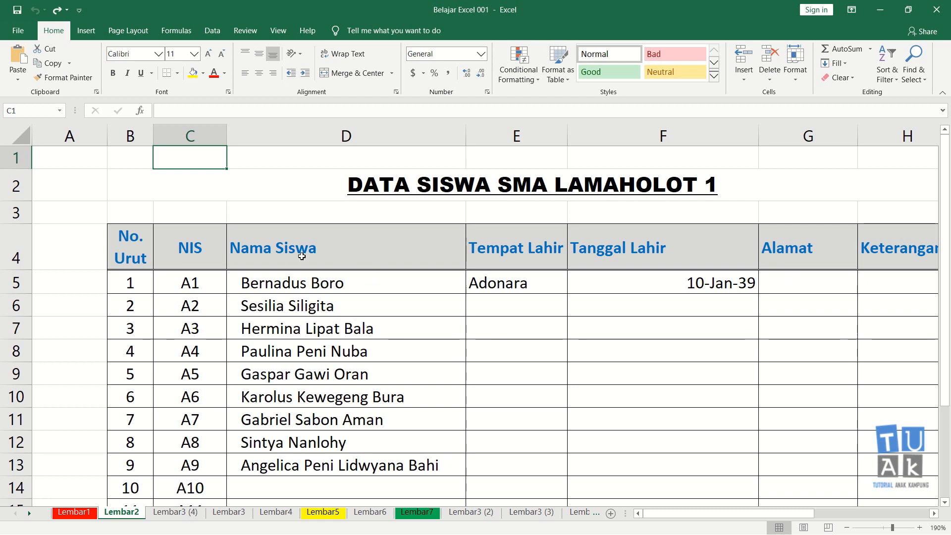
click(349, 310)
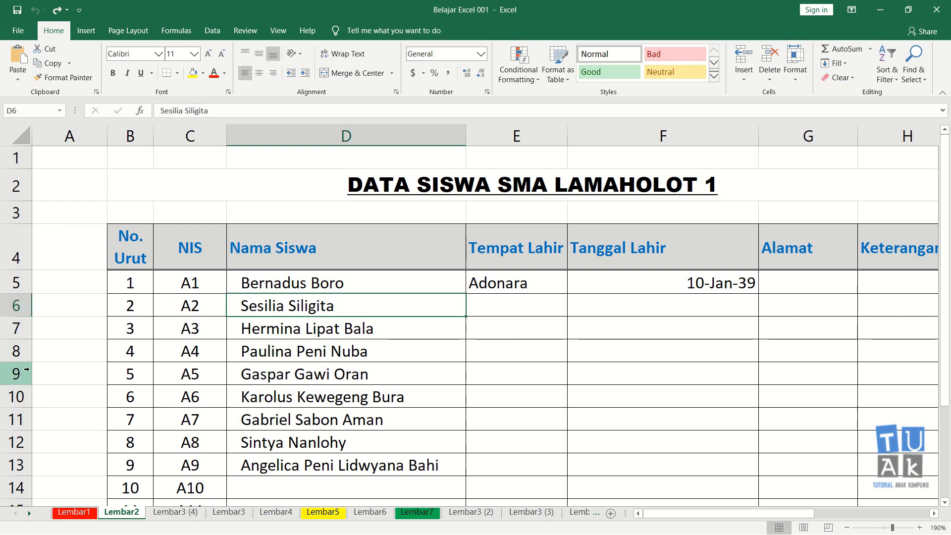
drag(16, 350, 19, 420)
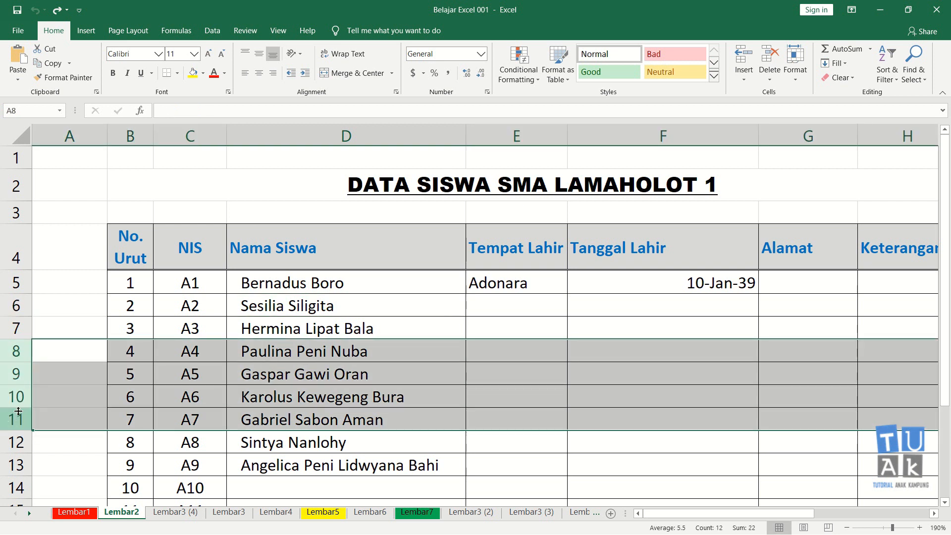
right_click(16, 349)
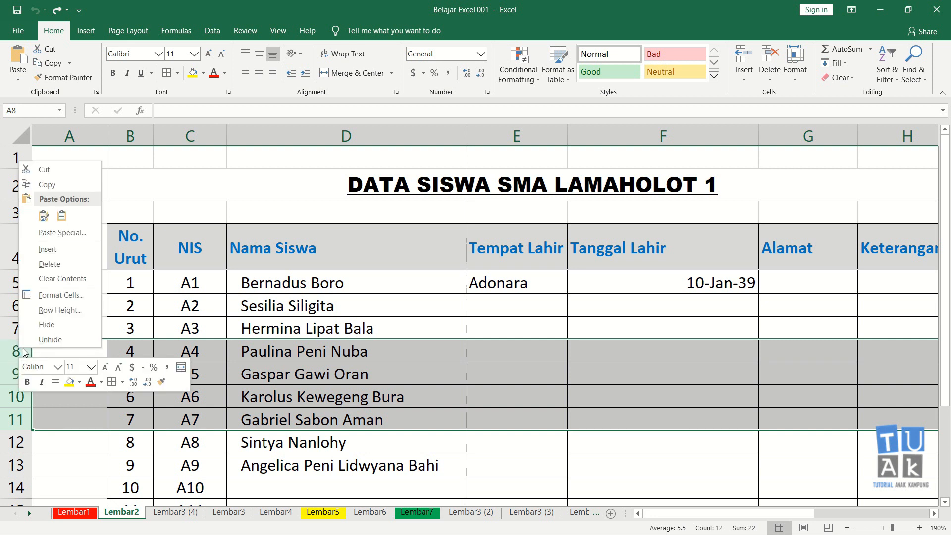
click(62, 268)
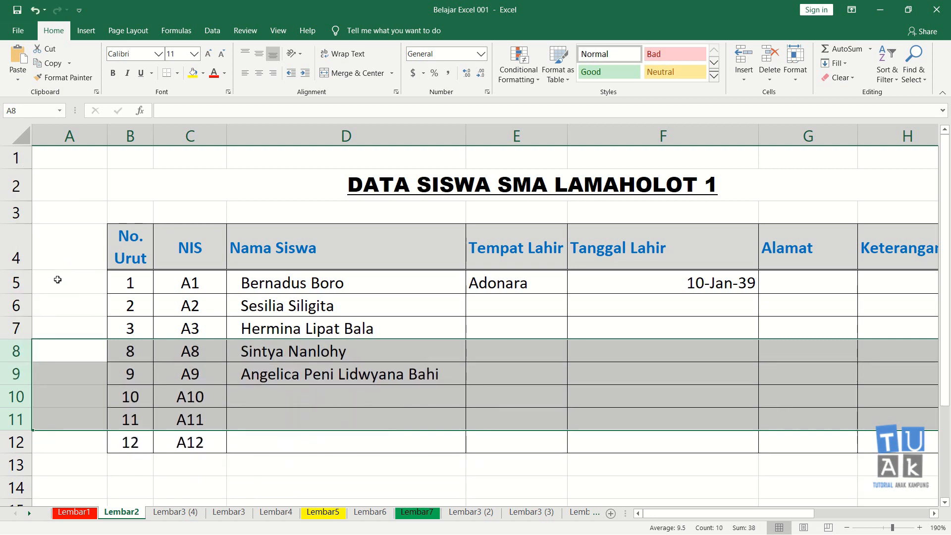
click(134, 488)
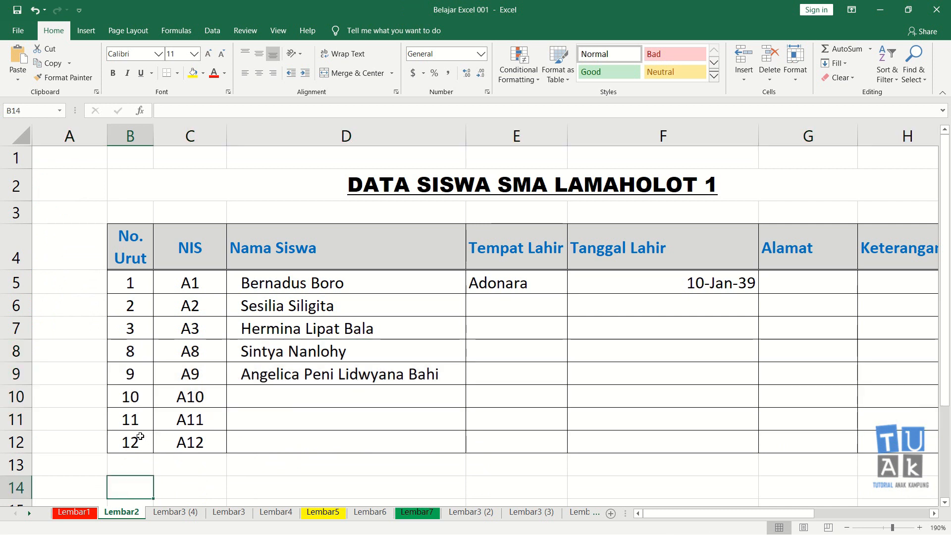
key(ctrl+z)
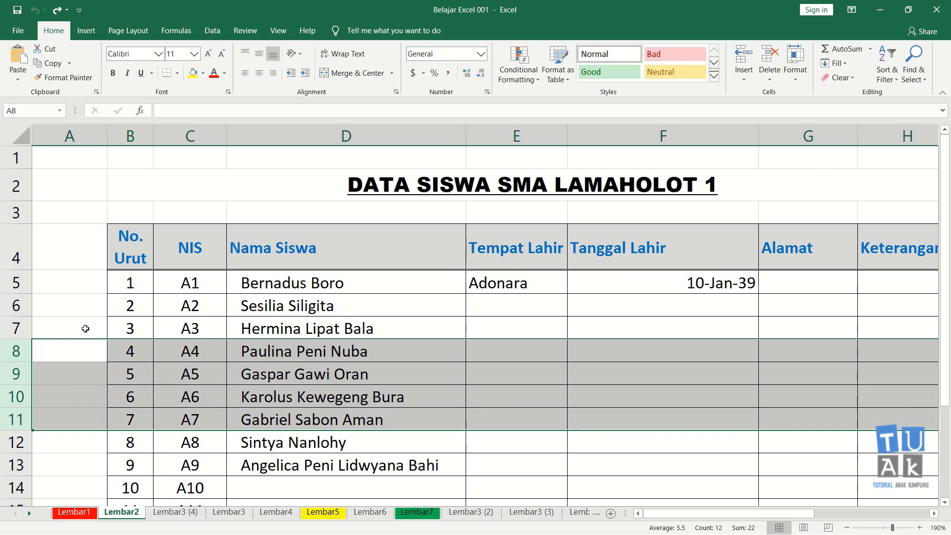
click(84, 327)
Try deleting the entire sheet rows 5 to 13 in one go, then undo the deletion.
drag(15, 280, 7, 464)
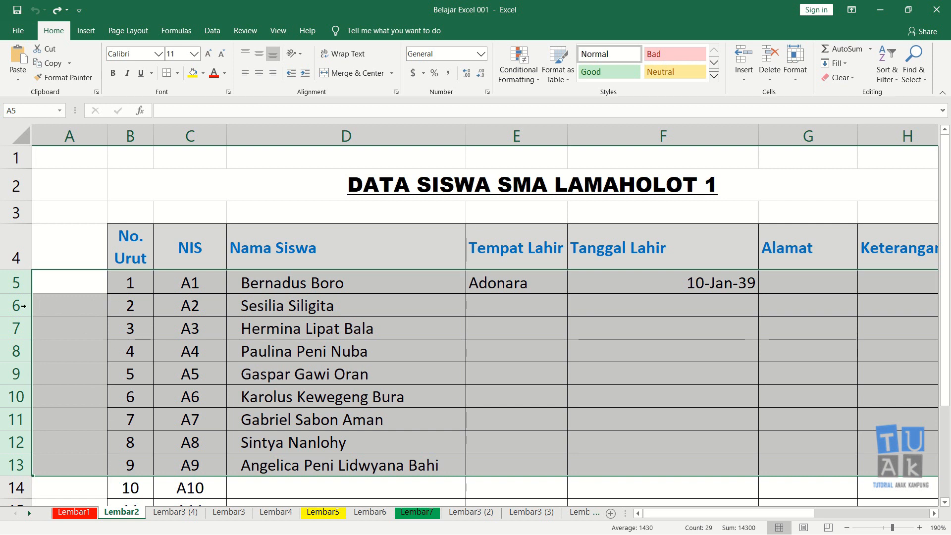
right_click(79, 283)
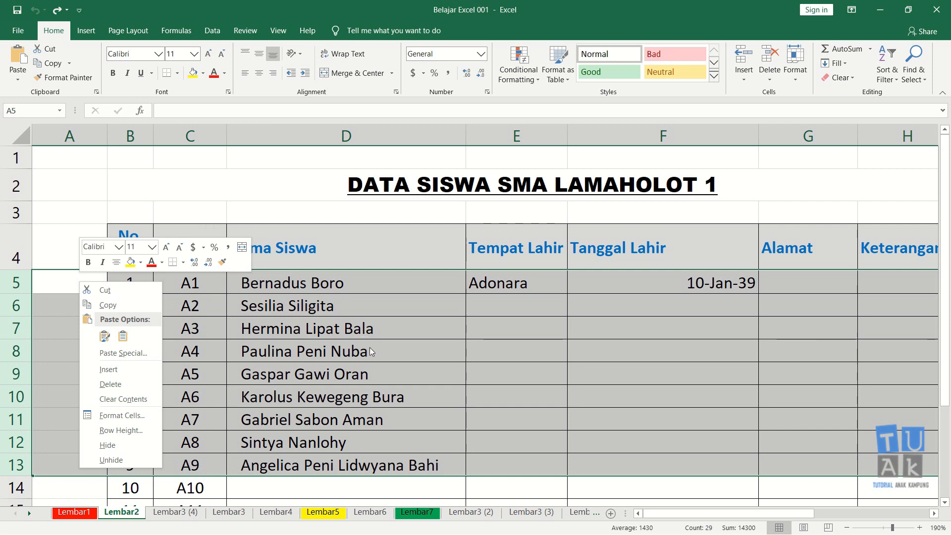
click(123, 380)
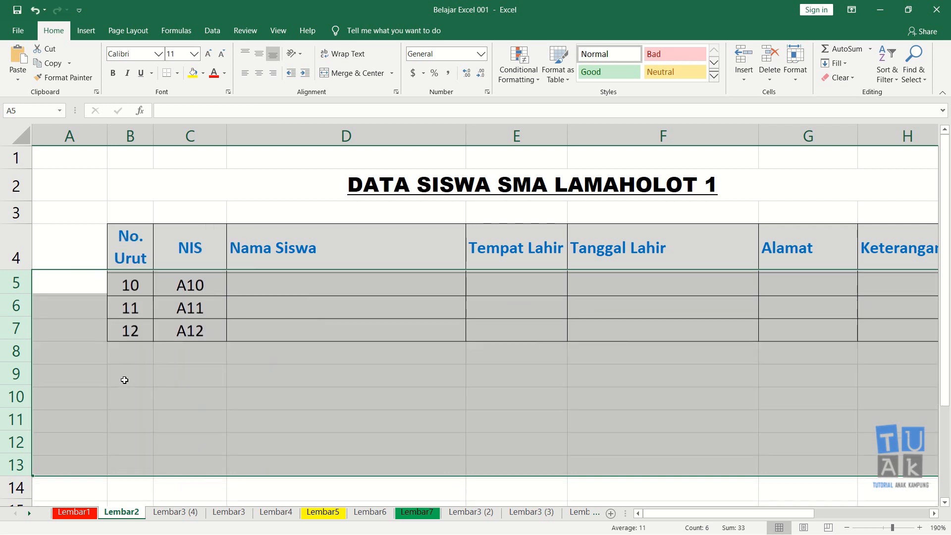
click(130, 375)
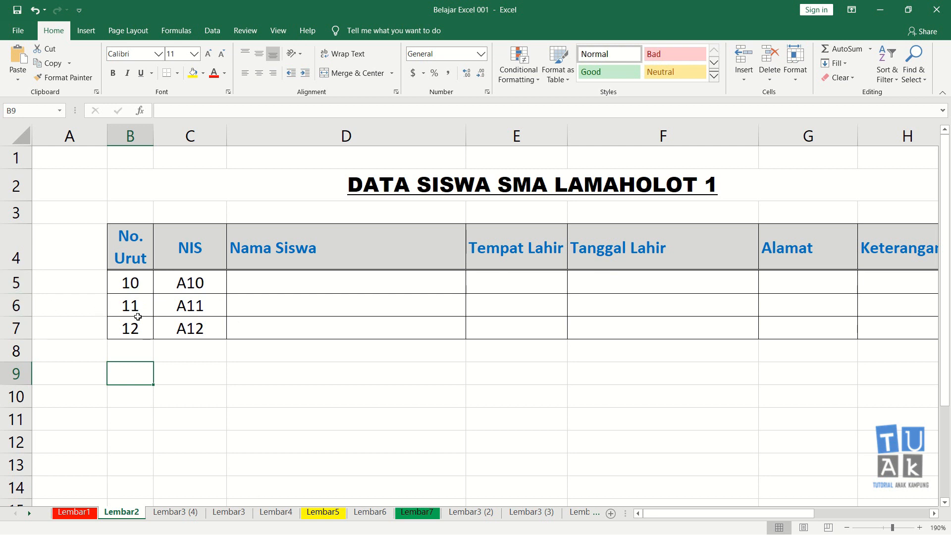
key(ctrl+z)
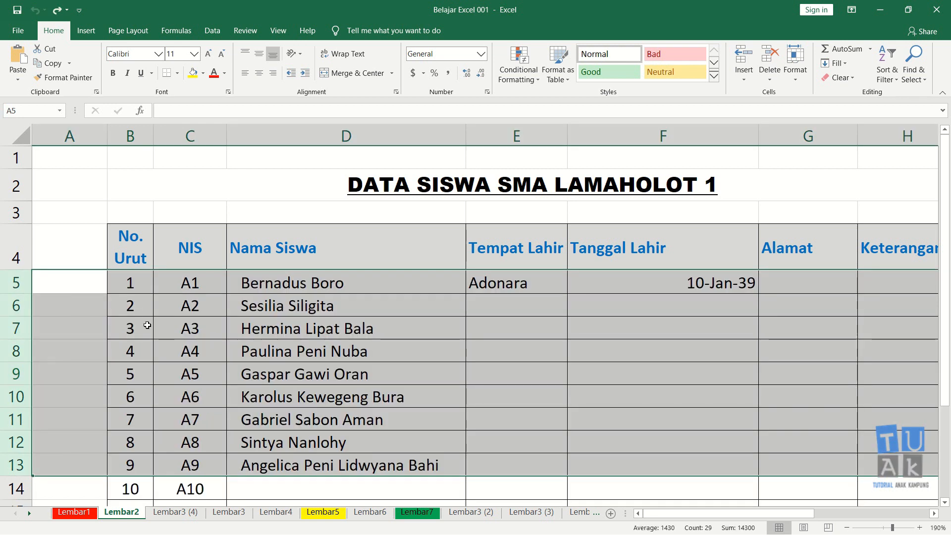
click(146, 331)
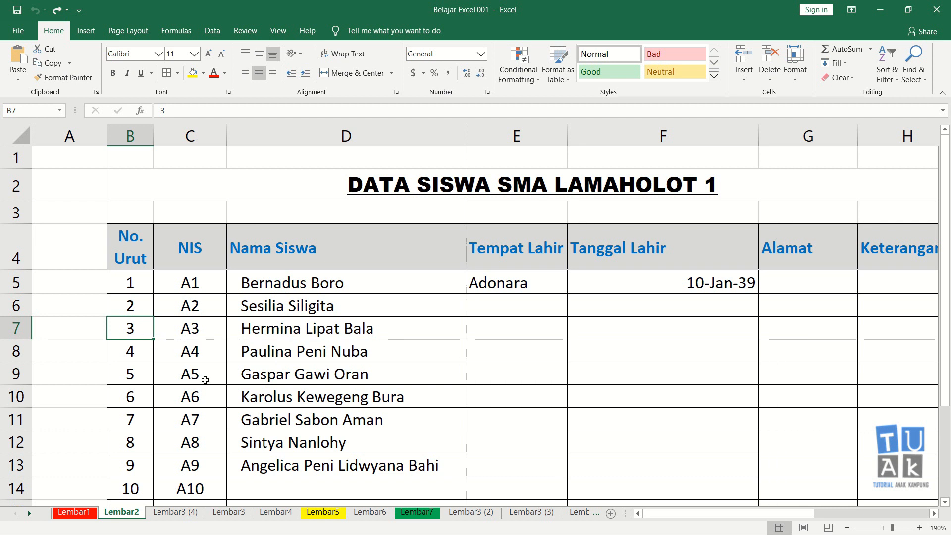
Move the complete No. Urut 9 record, from B13 through the Keterangan column, down to row 17 below the table.
scroll(205, 380, down, 2)
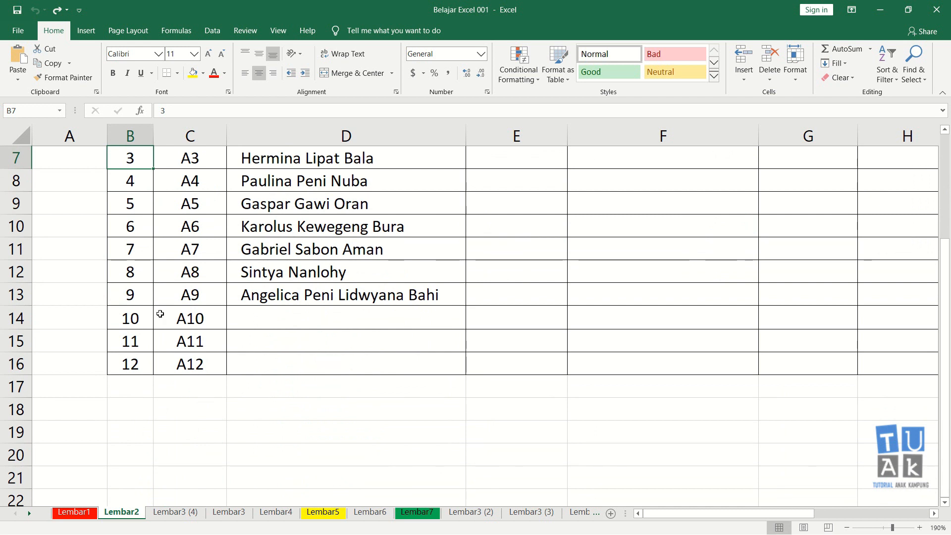
scroll(160, 314, up, 1)
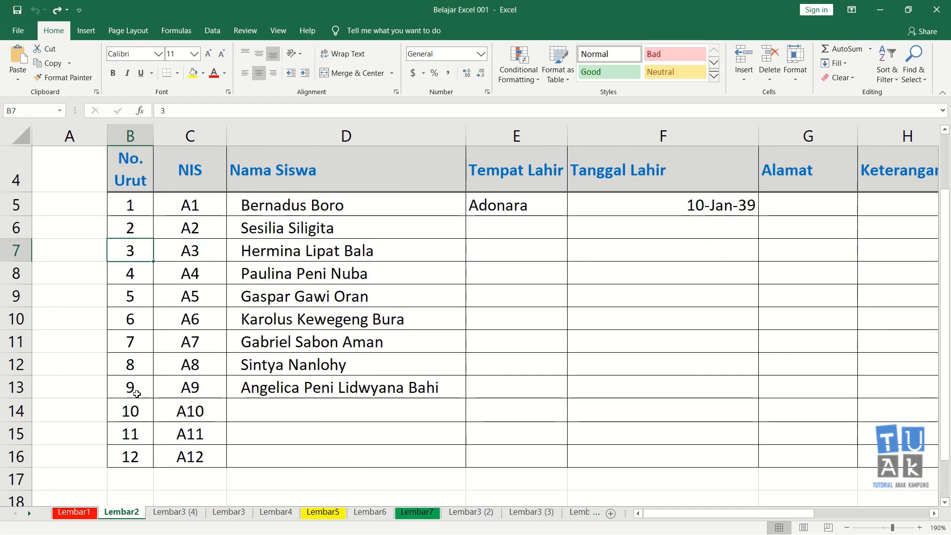
click(137, 394)
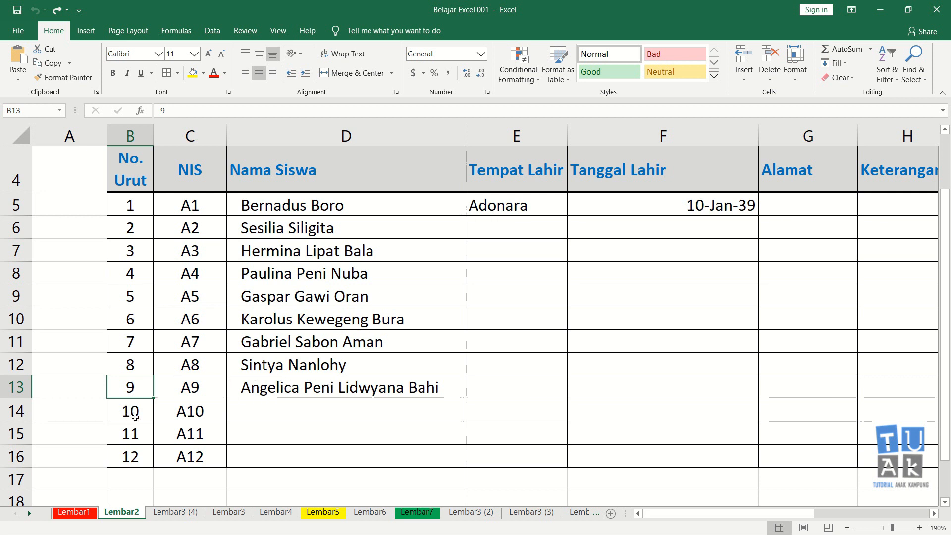
click(128, 473)
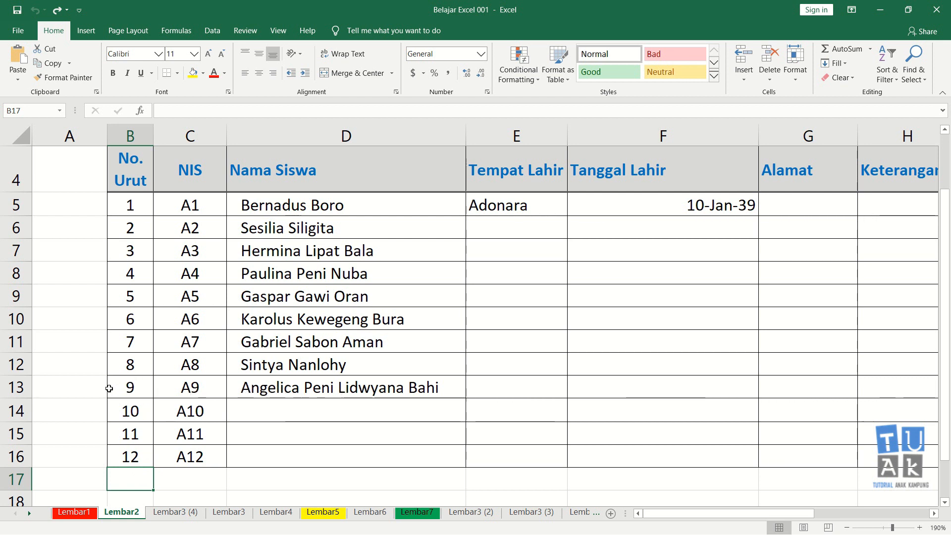
click(124, 391)
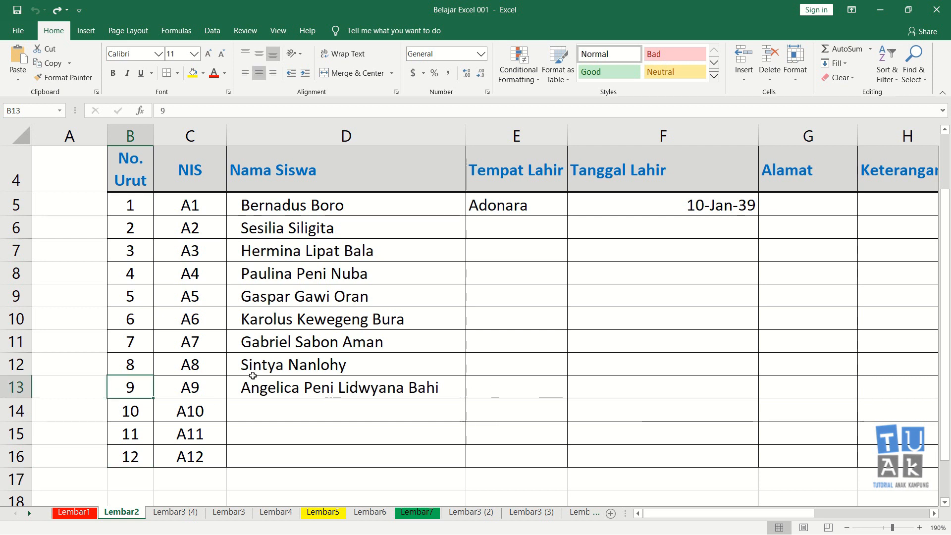
drag(159, 387, 867, 389)
drag(136, 395, 864, 389)
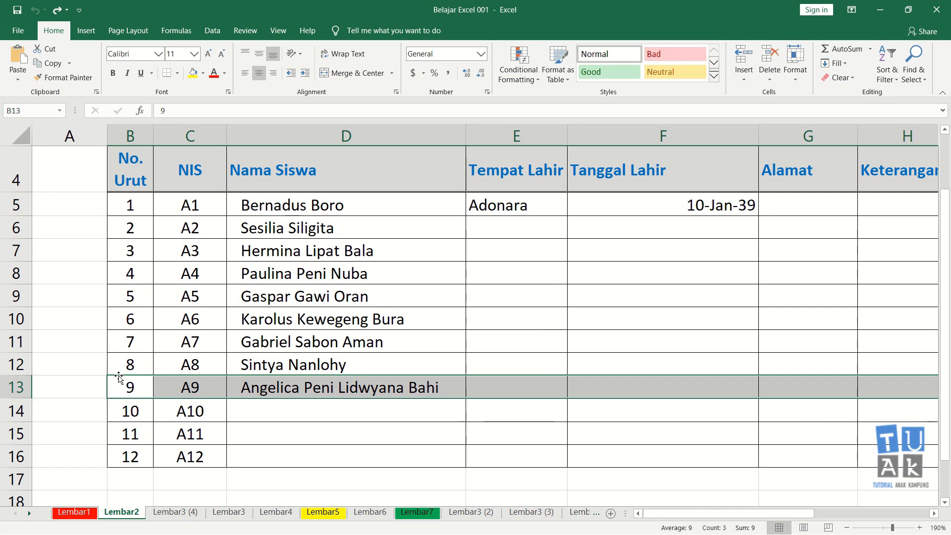
drag(117, 384, 121, 477)
click(98, 433)
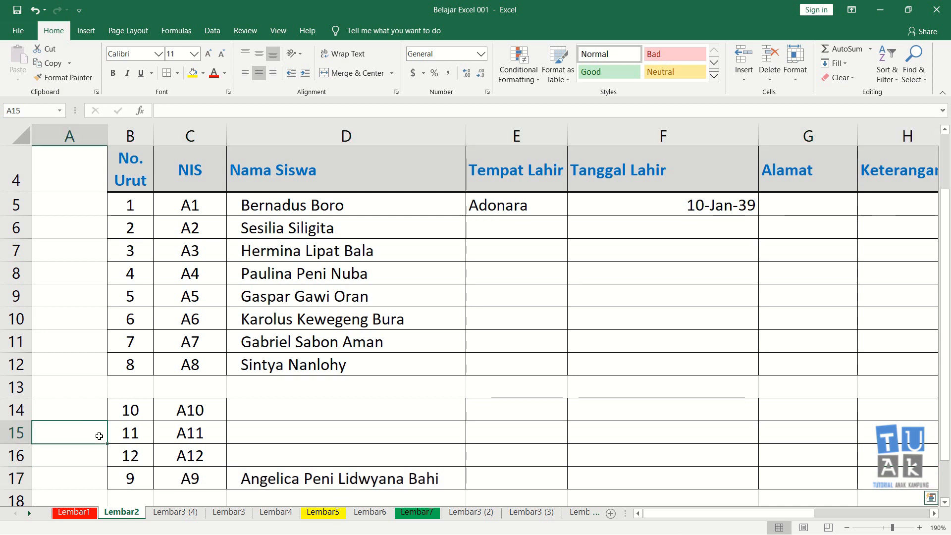
Move the complete No. Urut 9 record from row 17 back into the empty row 13.
click(128, 481)
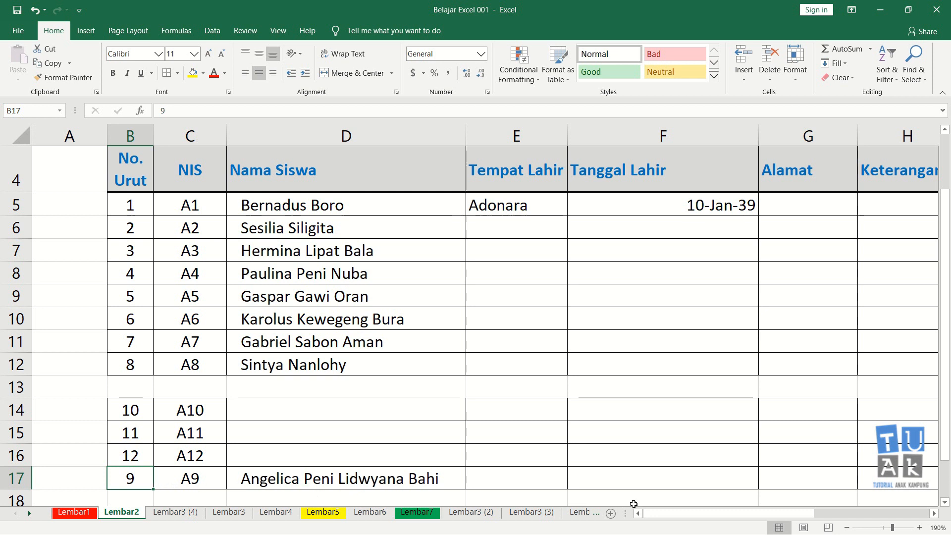
shift+click(876, 481)
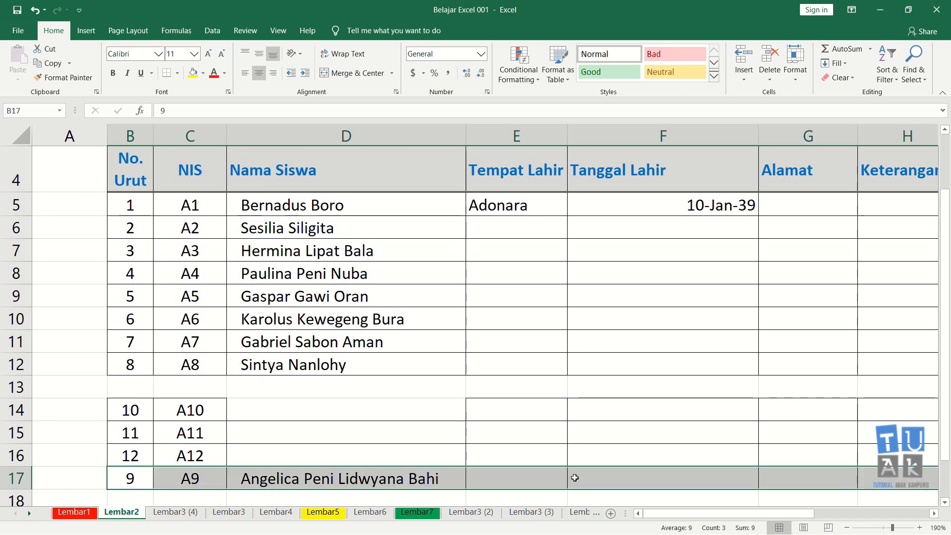
drag(131, 471, 149, 396)
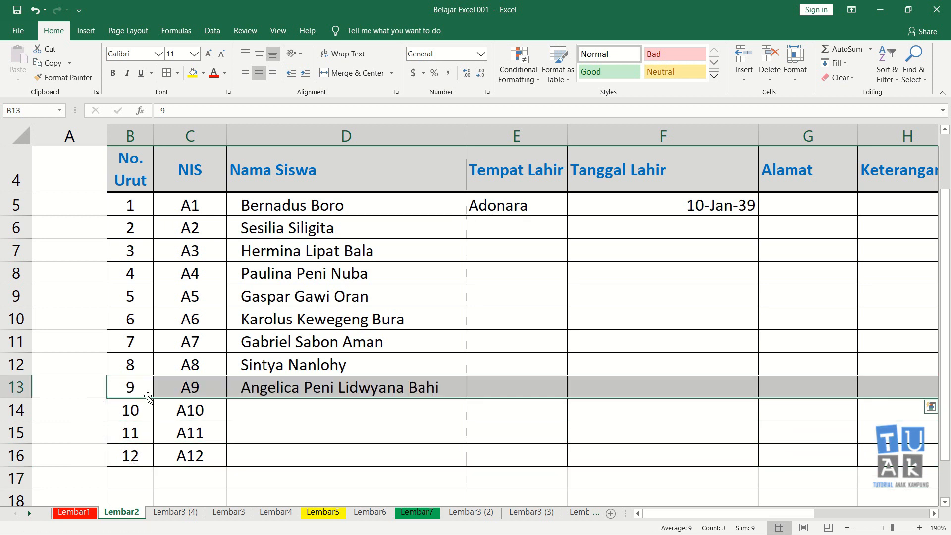
click(128, 471)
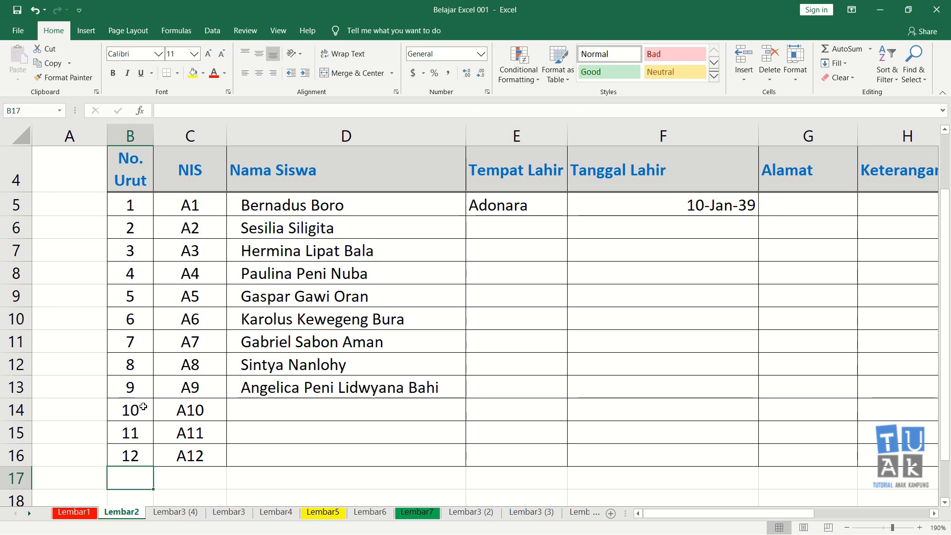
Try moving the cells B11:D13 with records 7 to 9 down to B17:D19, then undo the move.
drag(127, 341, 355, 389)
key(ctrl+c)
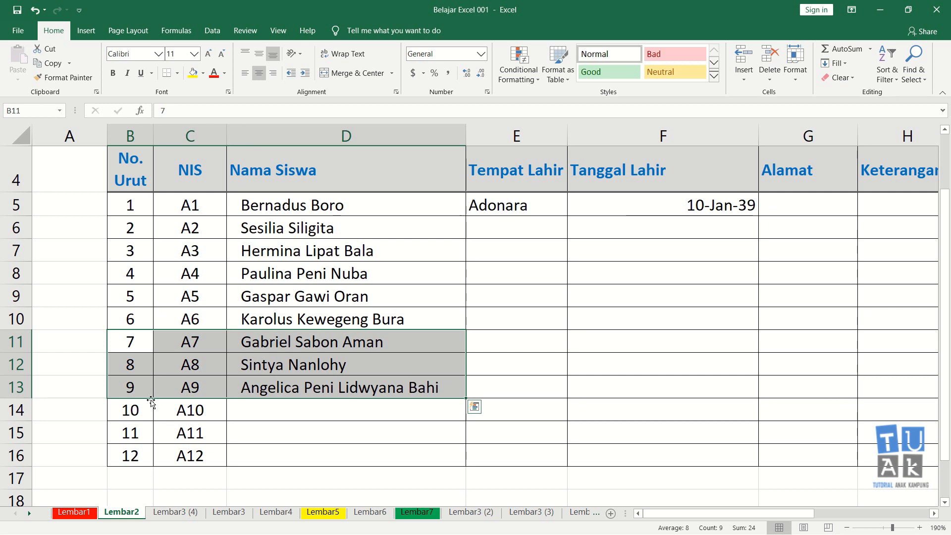
drag(145, 401, 134, 328)
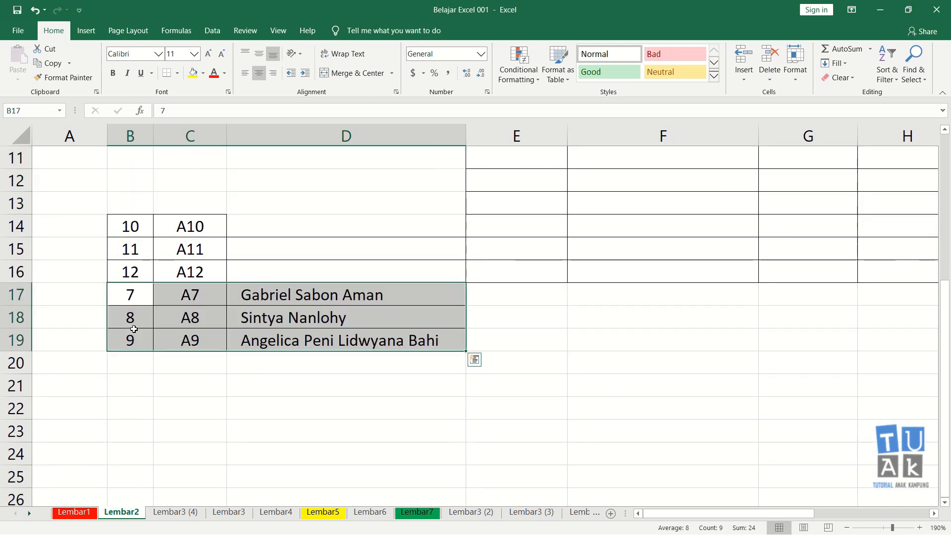
scroll(281, 406, up, 3)
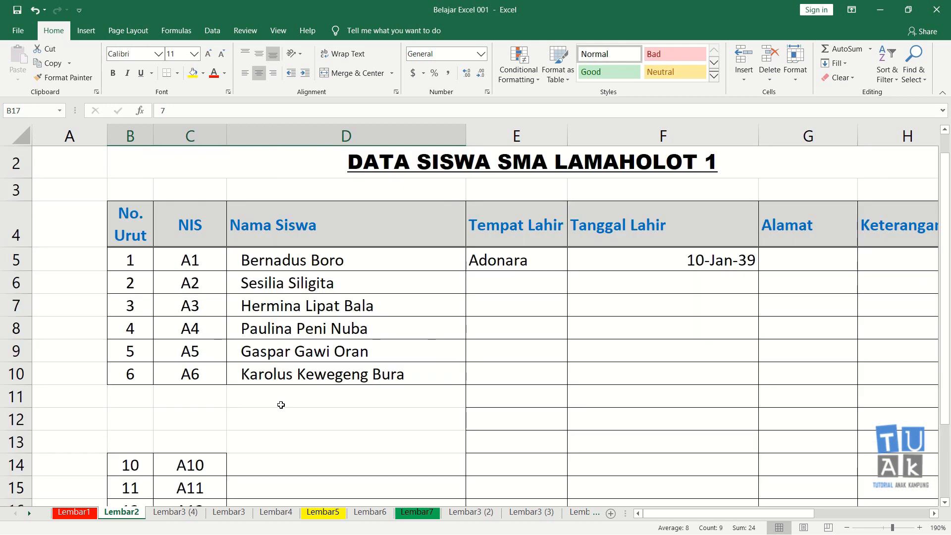
scroll(281, 405, down, 1)
click(136, 299)
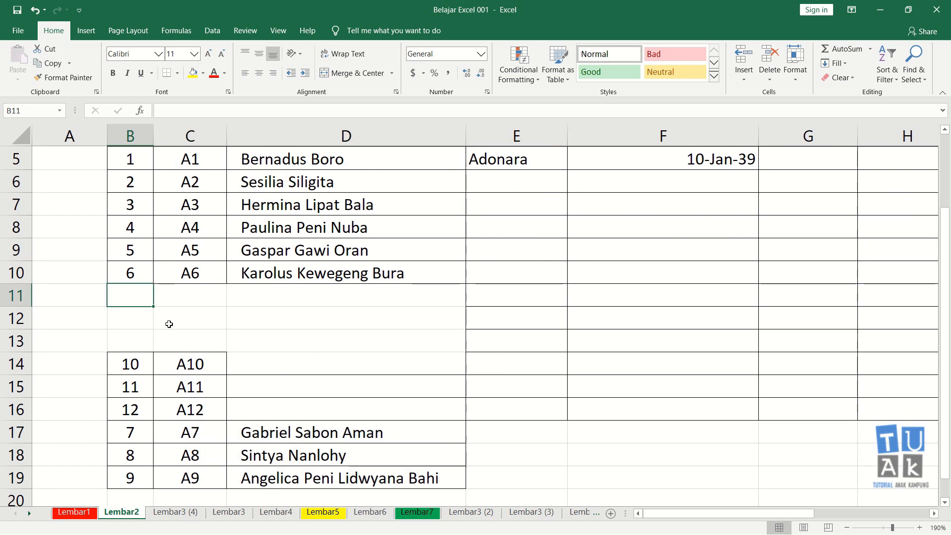
key(ctrl+v)
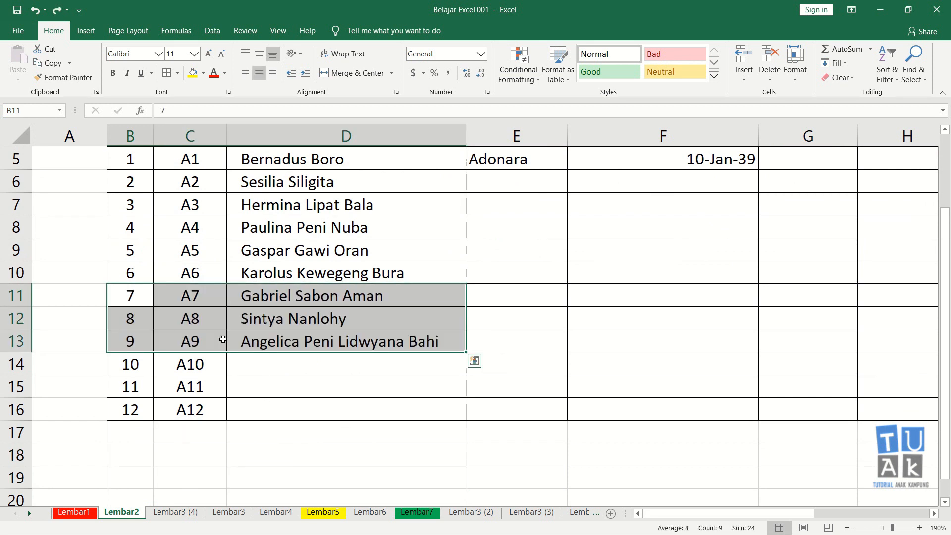
click(153, 459)
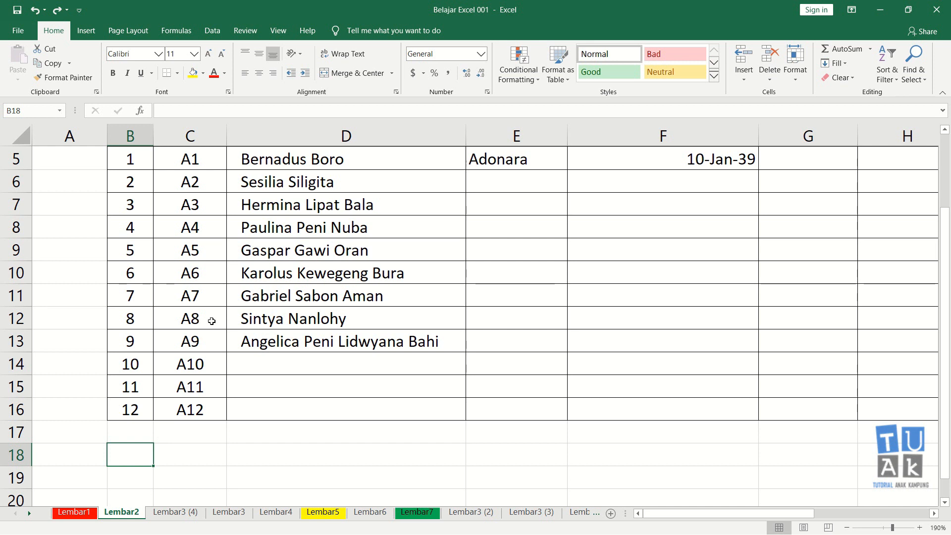
Try cutting the cells B10:D11 with records 6 and 7 and pasting them at E18, then undo the move.
click(137, 274)
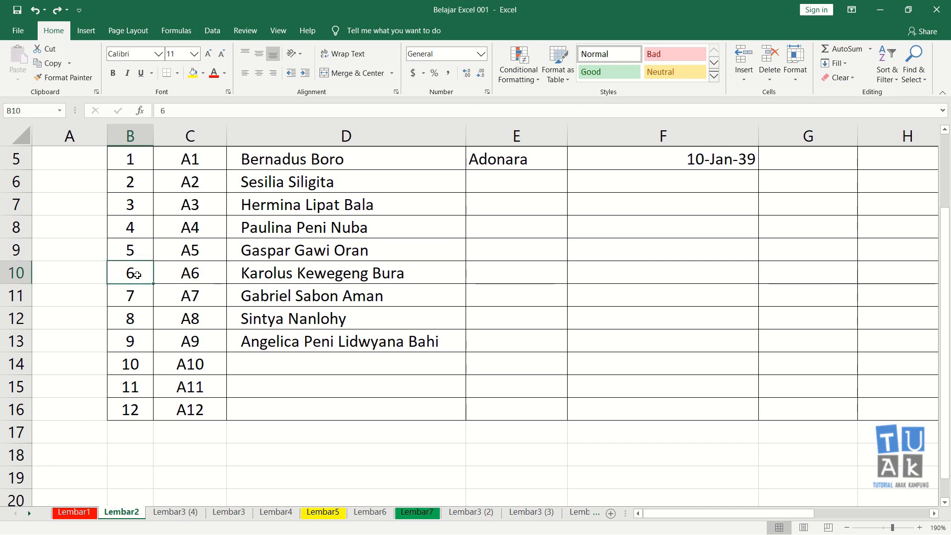
drag(137, 275, 317, 298)
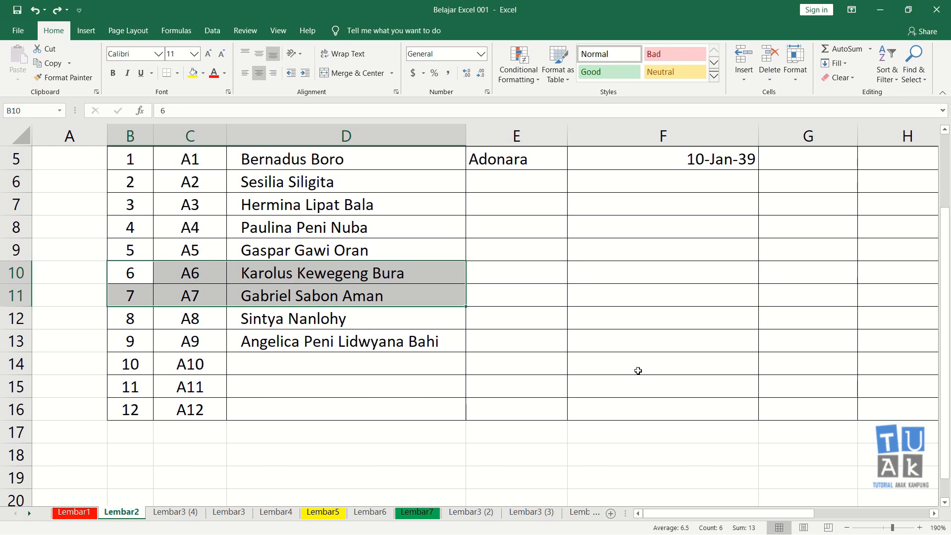
key(ctrl+q)
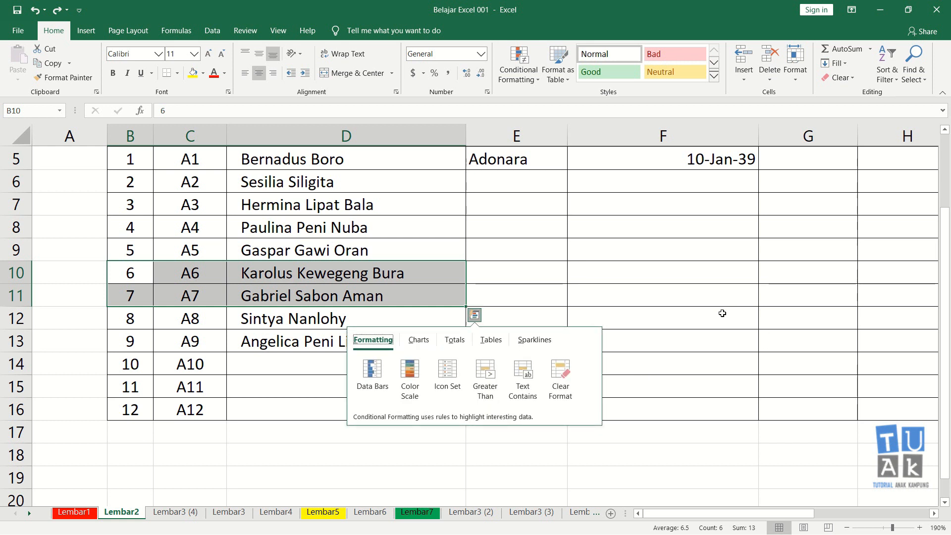
key(Escape)
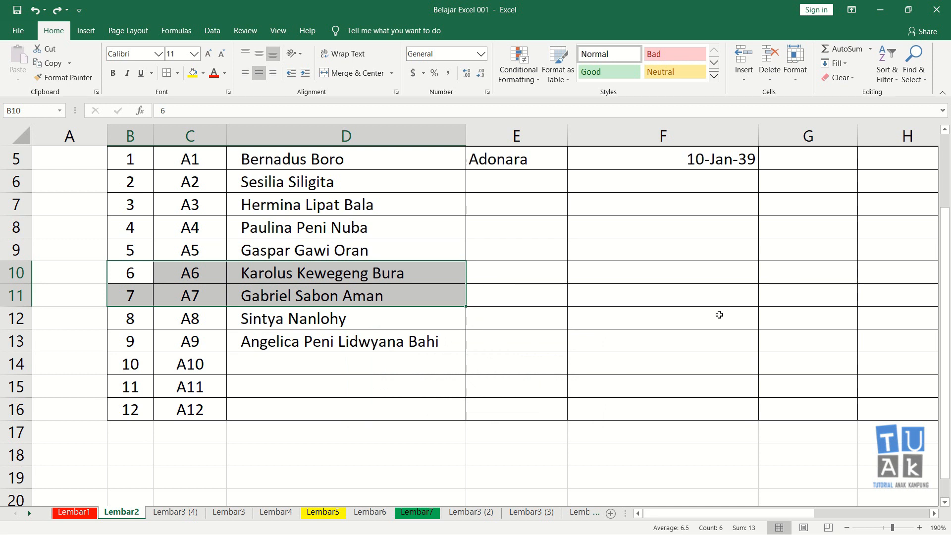
key(ctrl+c)
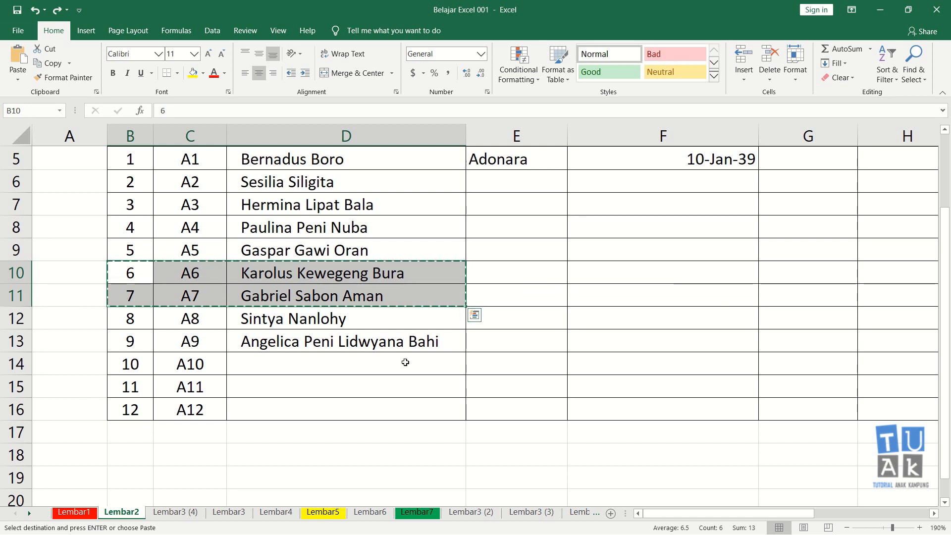
key(Down)
key(Down)
key(Down)
key(Down)
key(Down)
key(Down)
key(Down)
key(Down)
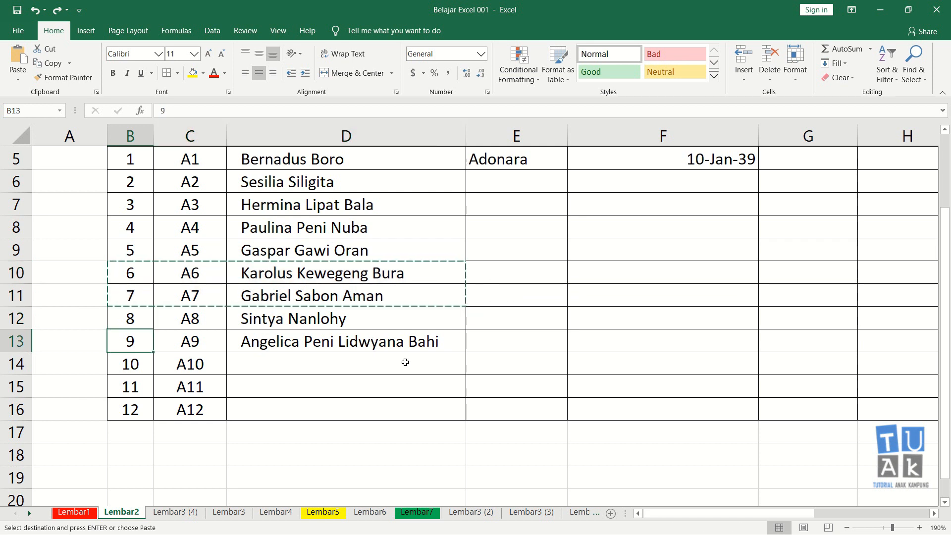
key(Right)
key(Right)
key(Right)
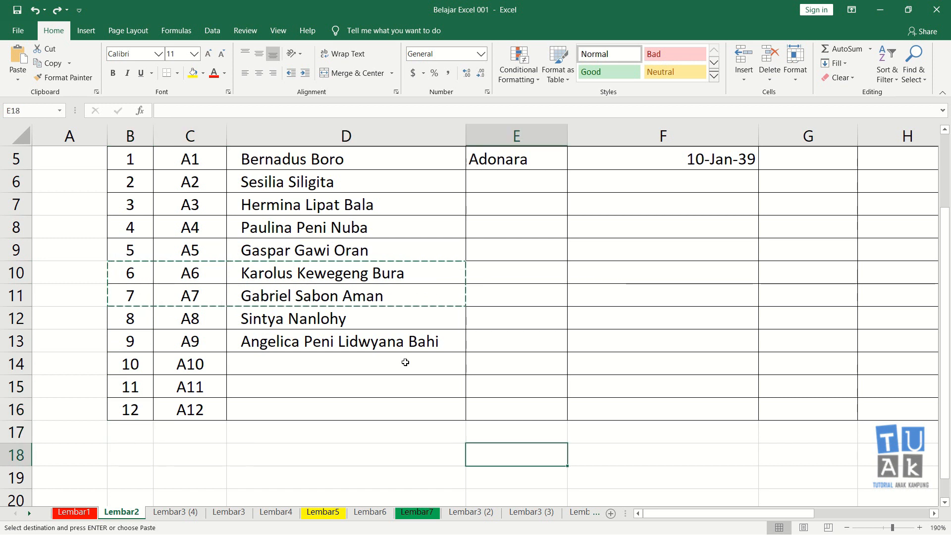
key(ctrl+v)
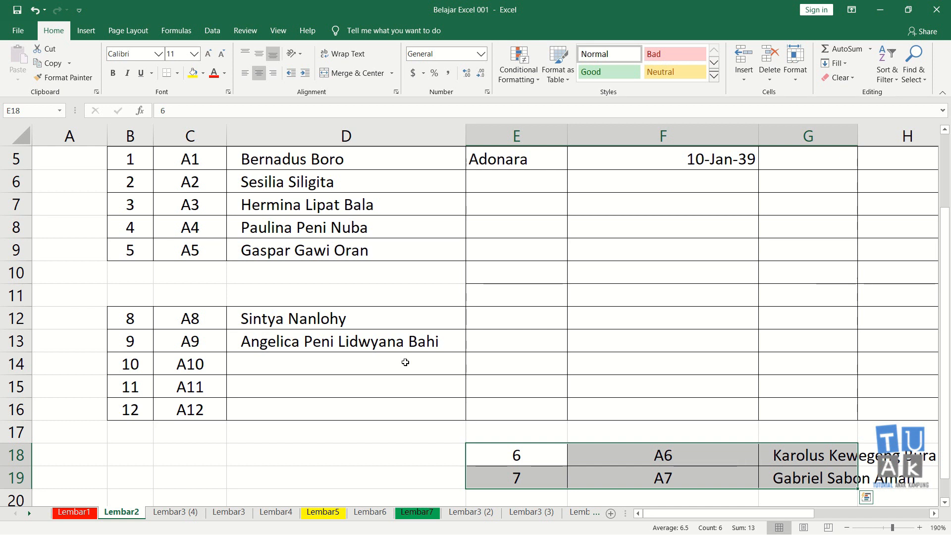
key(ctrl+z)
key(Escape)
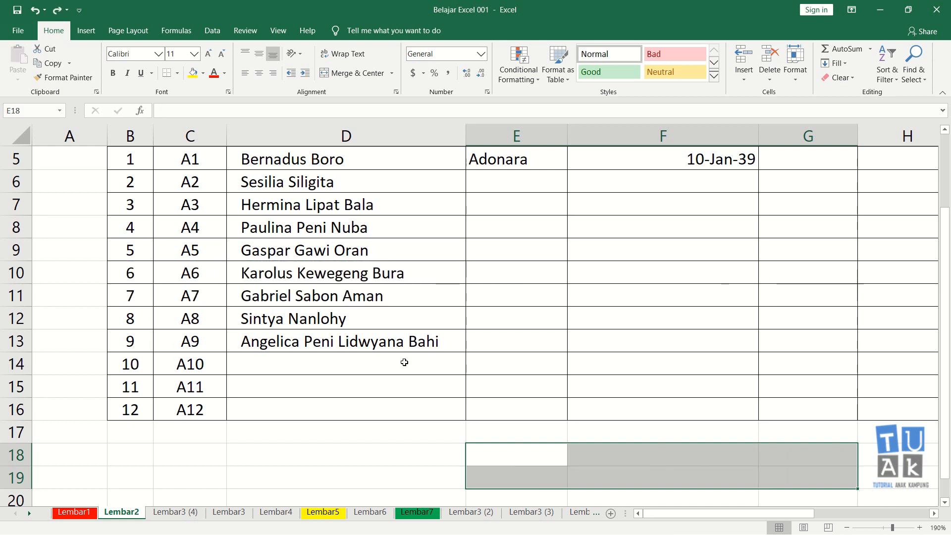
Try cutting the cells B12:D12 of record 8 and pasting them at F18, then undo the move.
drag(136, 319, 291, 319)
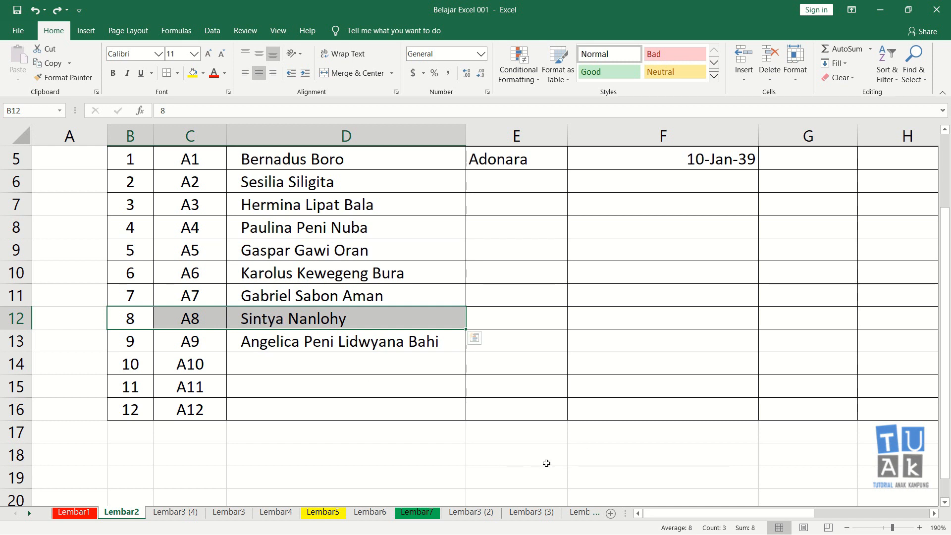
key(ctrl+c)
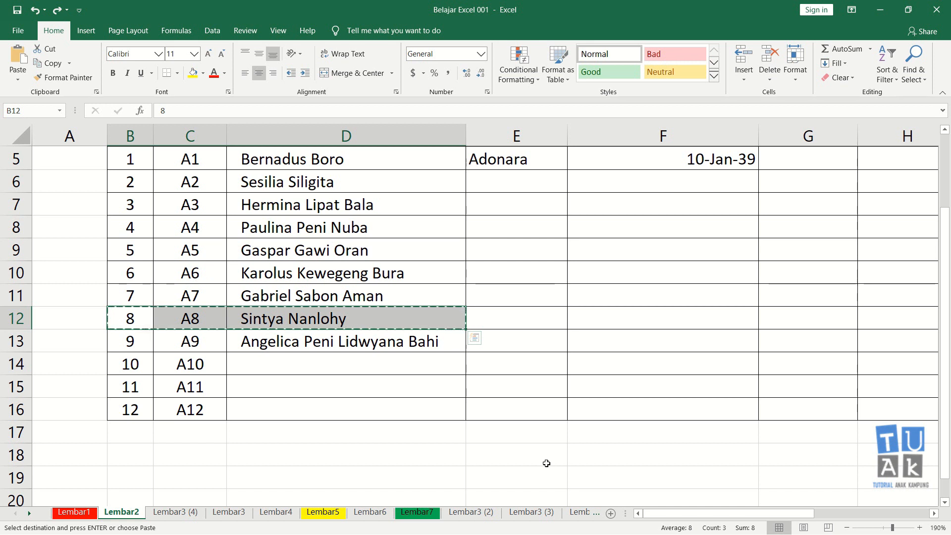
click(584, 461)
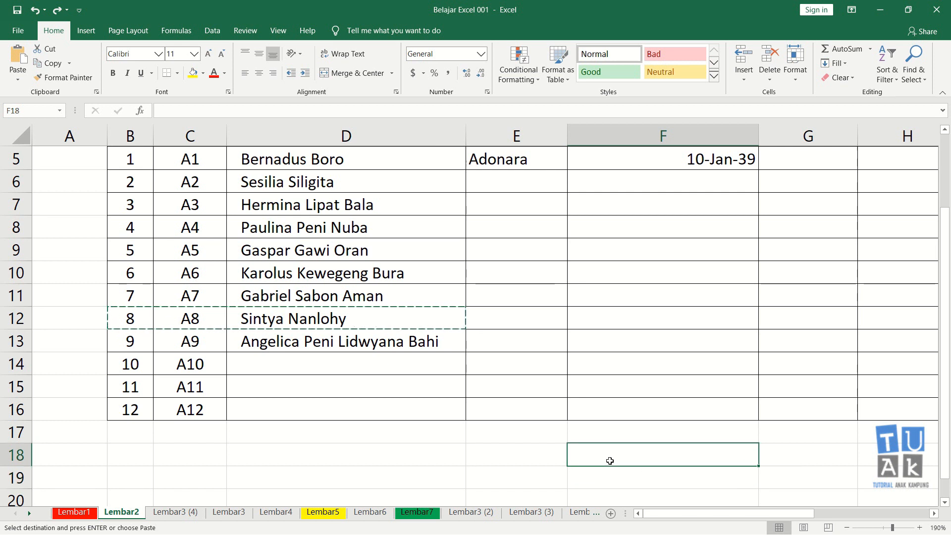
key(ctrl+v)
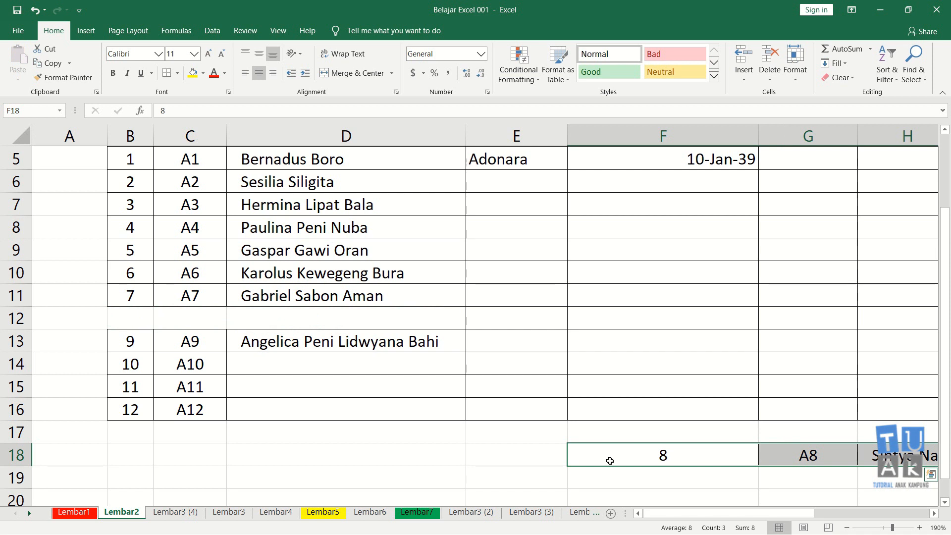
key(ctrl+z)
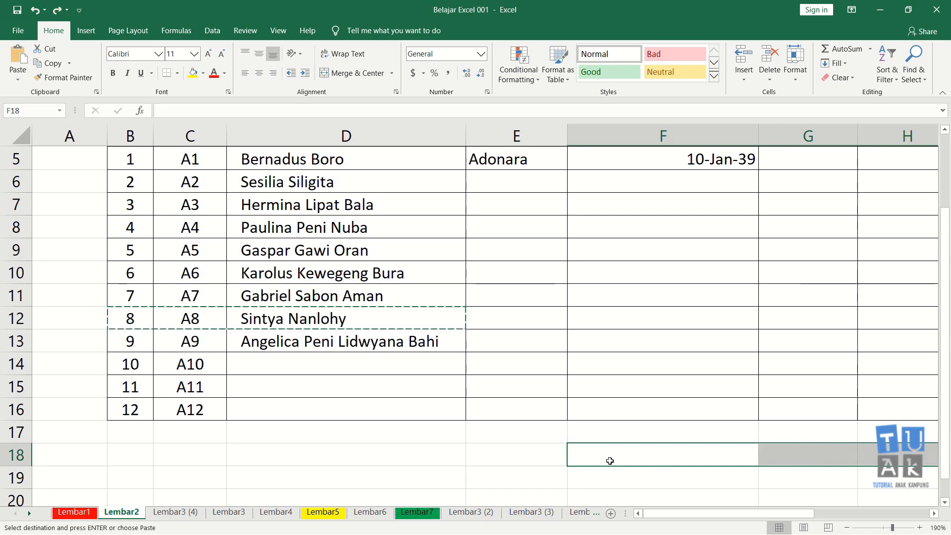
key(Escape)
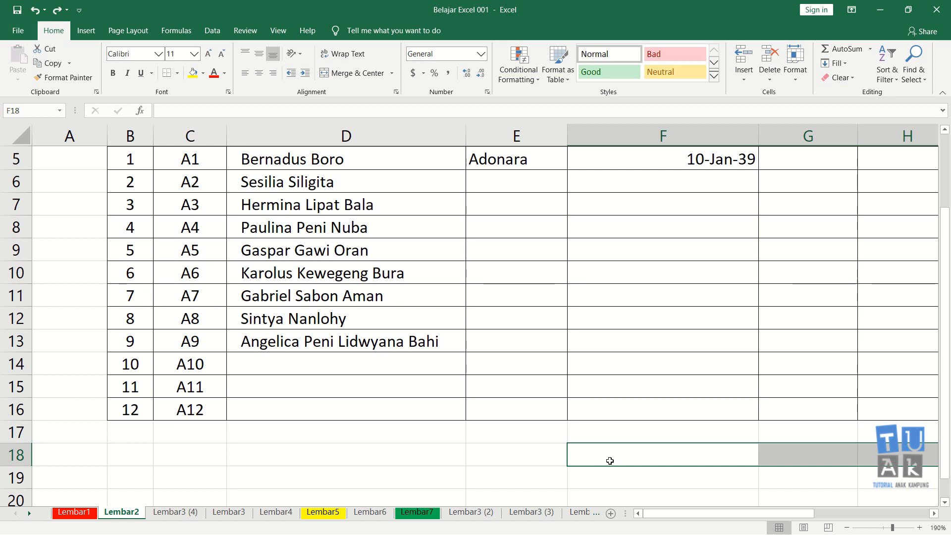
Select cell B12 at the start of the No. Urut 8 record.
key(Left)
key(Right)
key(Left)
key(Left)
key(Left)
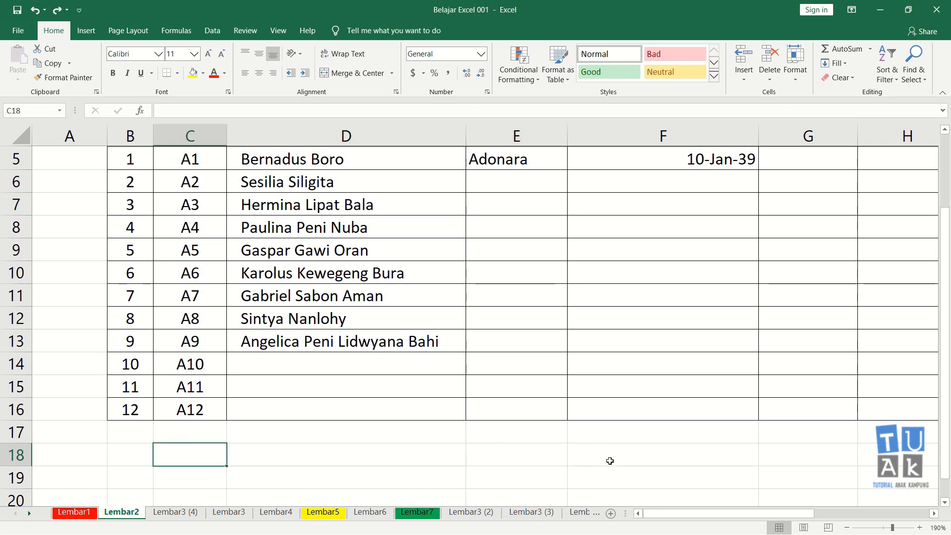
key(Left)
key(Up)
key(Up)
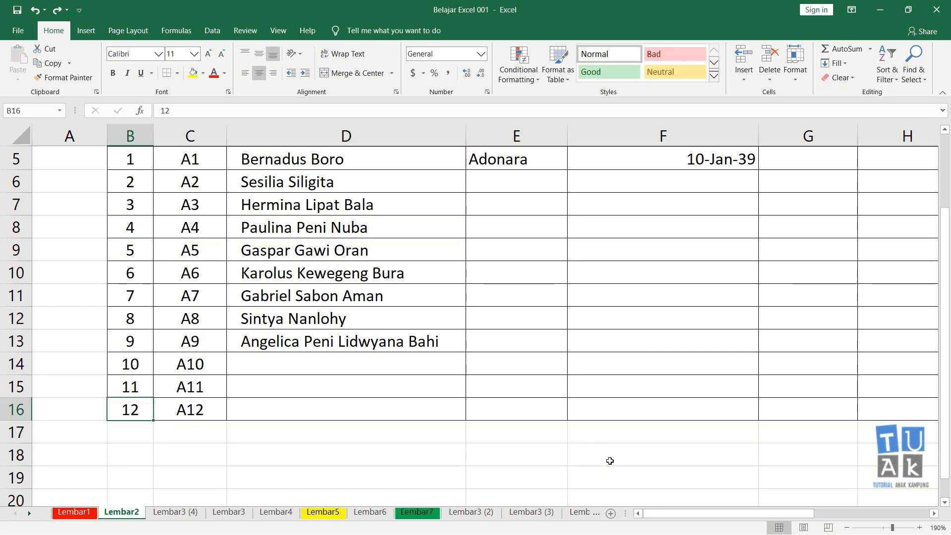
key(Up)
key(Up)
key(Up)
key(Up)
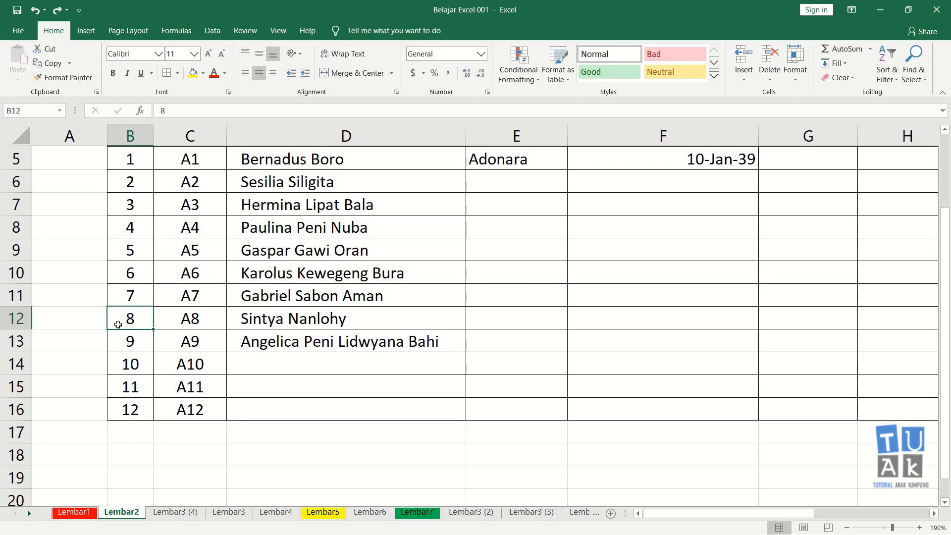
Hide rows 10 to 16, which hold student records 6 to 12.
click(133, 160)
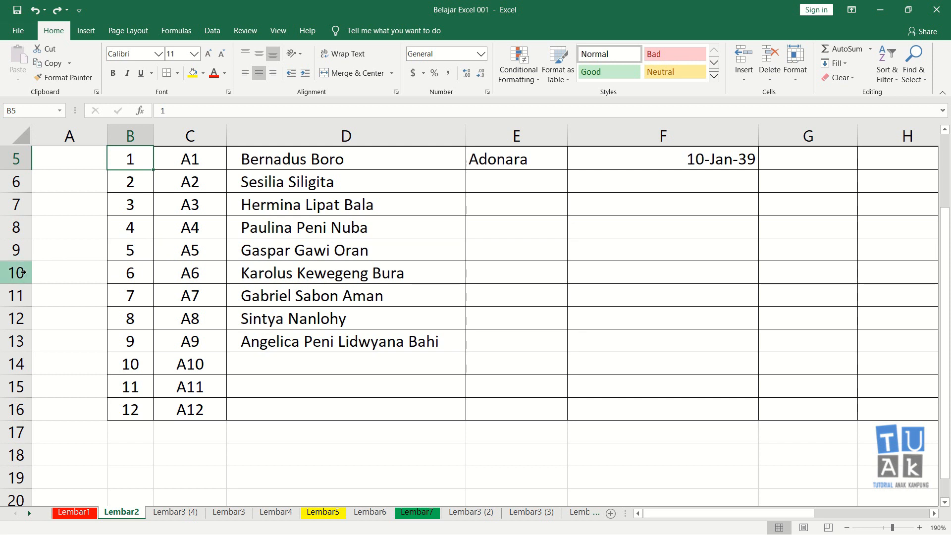
drag(22, 271, 20, 409)
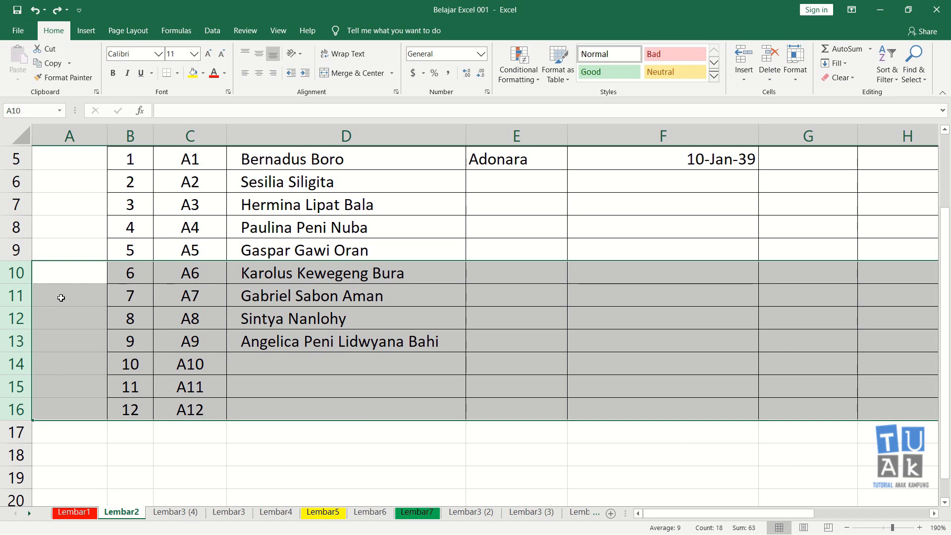
right_click(20, 277)
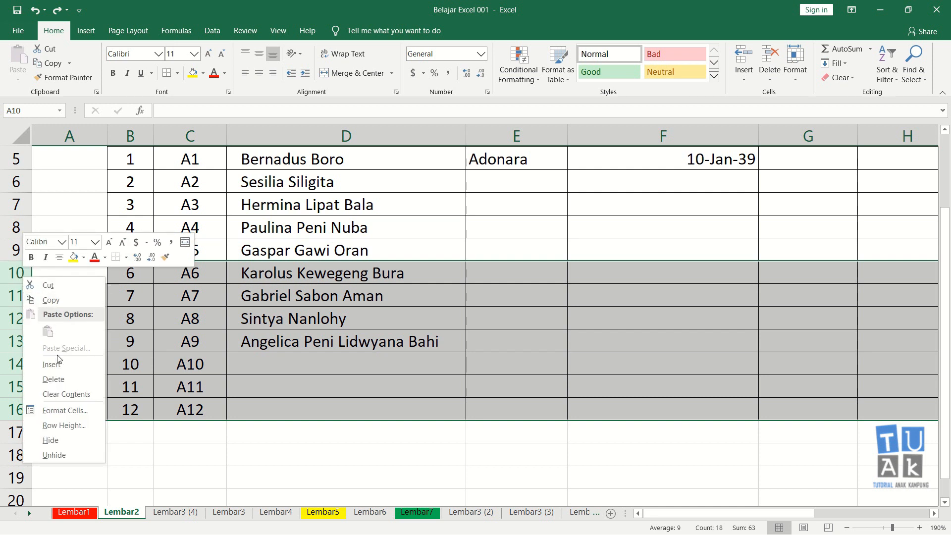
click(52, 441)
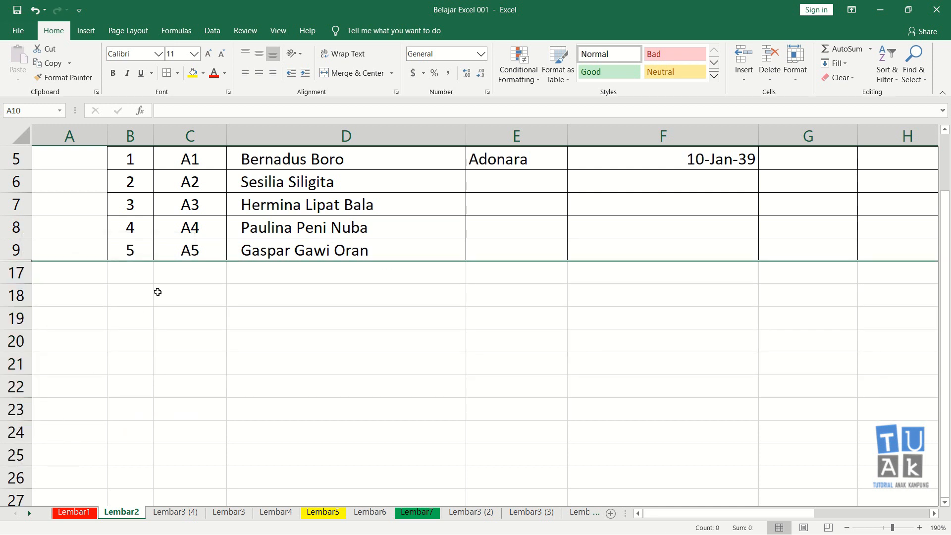
click(157, 292)
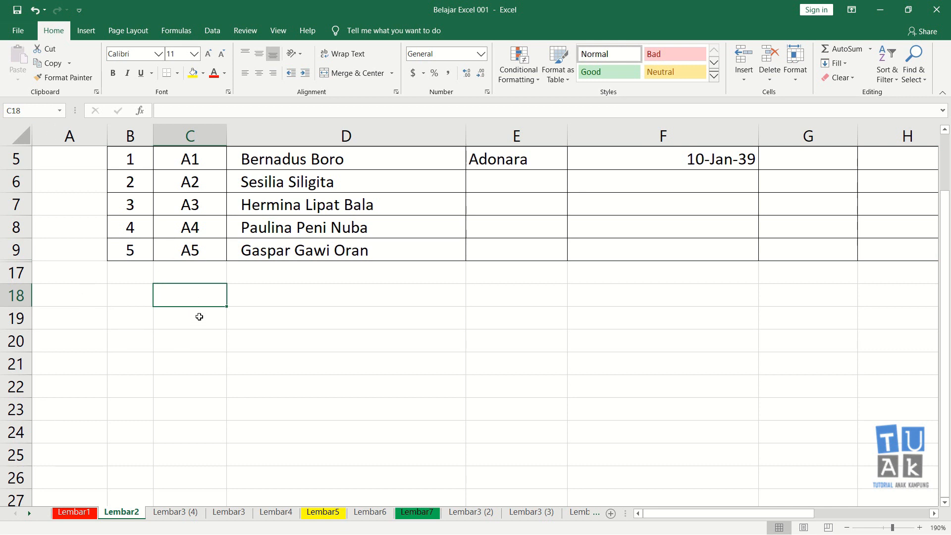
scroll(195, 305, up, 2)
scroll(173, 357, down, 1)
scroll(174, 357, down, 4)
scroll(138, 311, up, 5)
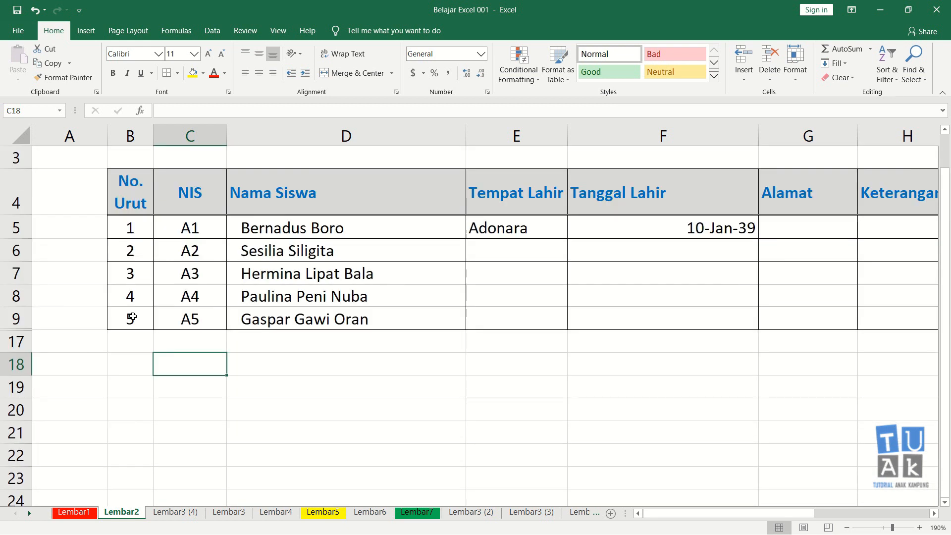
scroll(133, 317, up, 1)
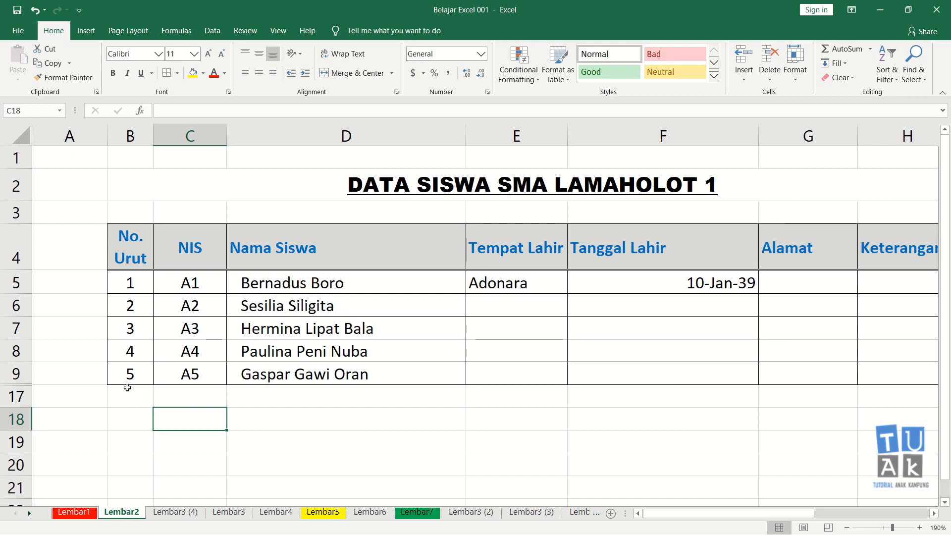
Try unhiding the hidden rows between rows 9 and 17, then undo the change.
click(16, 373)
drag(15, 398, 15, 398)
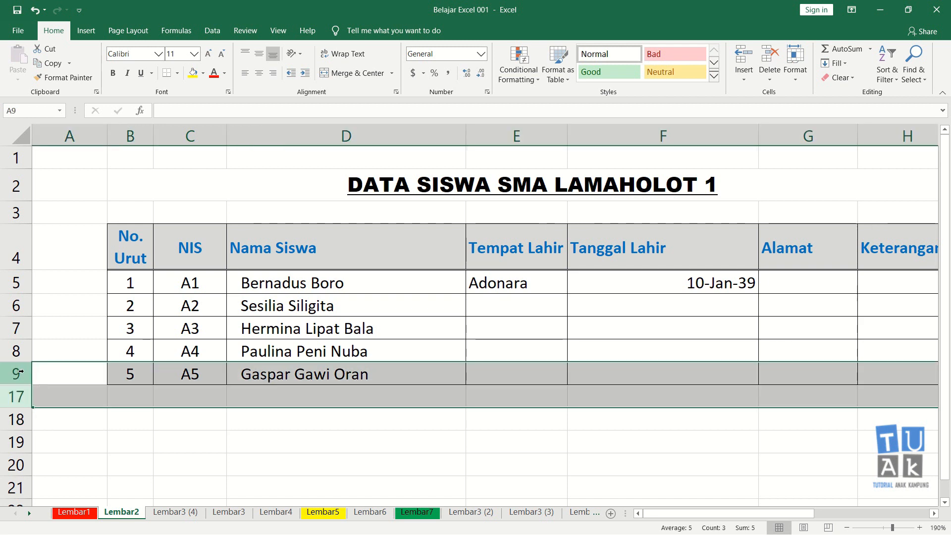
right_click(20, 371)
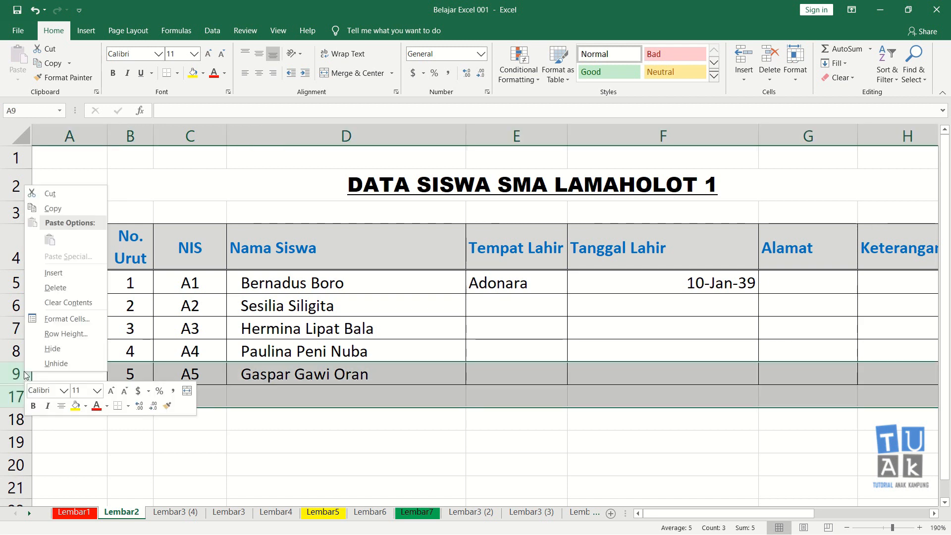
click(51, 368)
scroll(169, 346, down, 2)
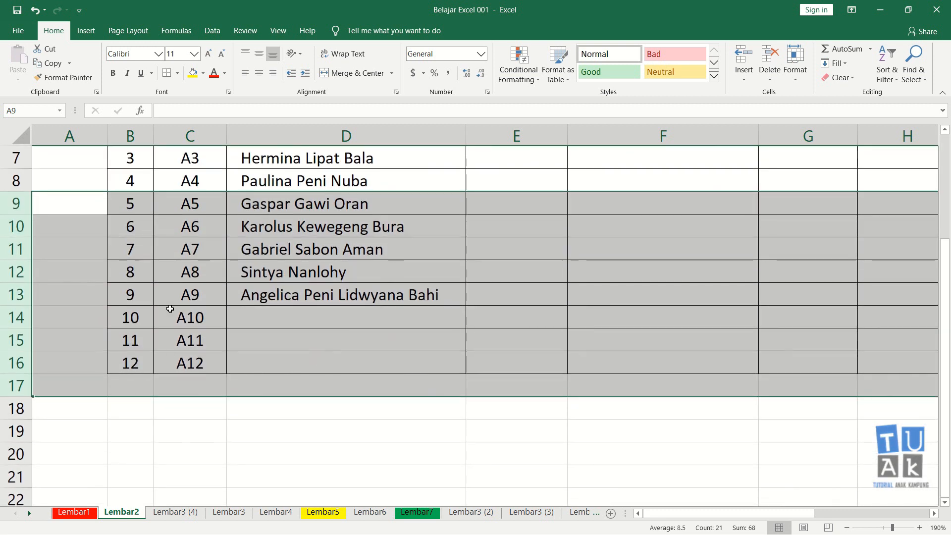
click(143, 347)
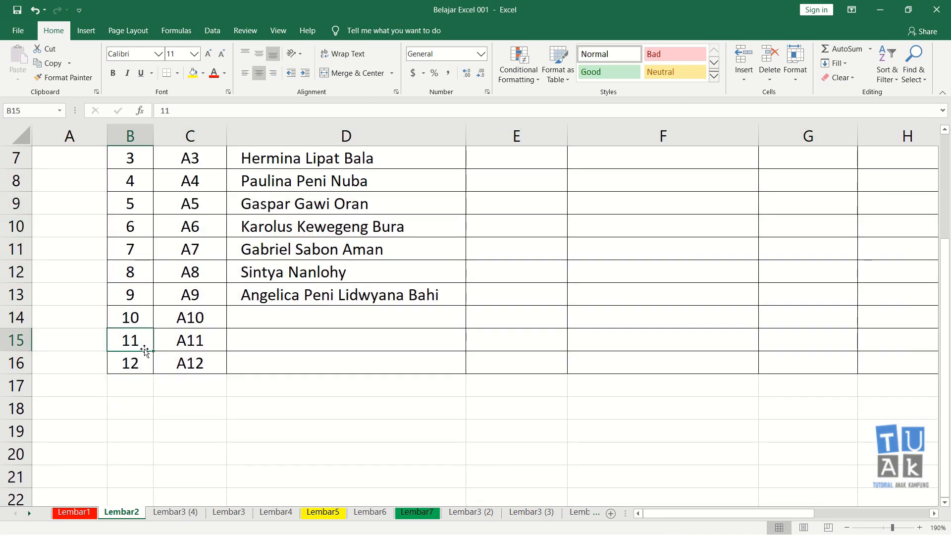
key(ctrl+z)
click(142, 307)
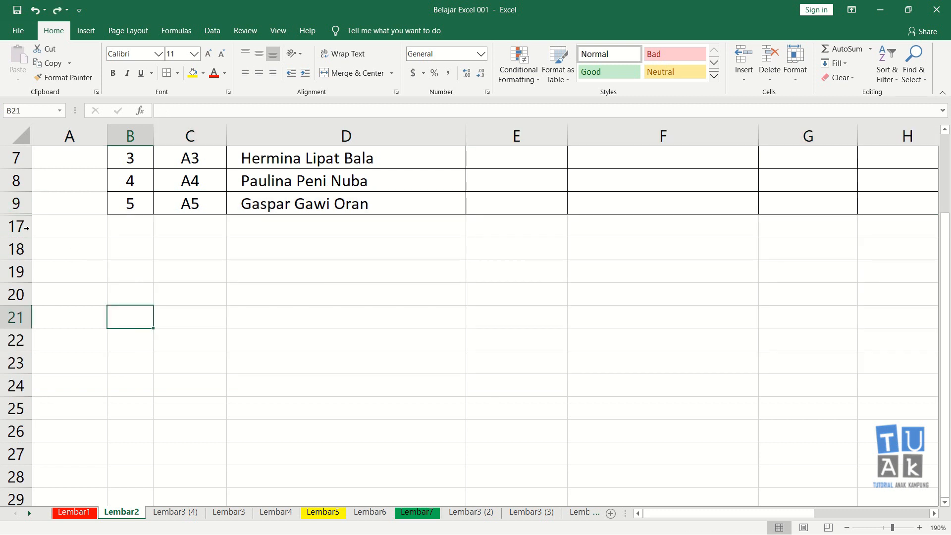
click(111, 247)
Unhide rows 10 to 16 of the student table.
scroll(71, 260, up, 1)
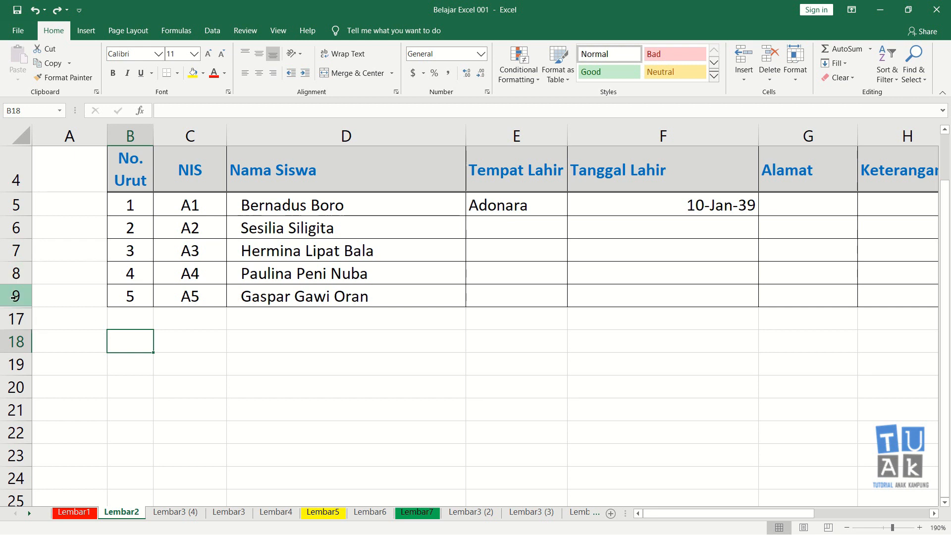
drag(14, 295, 15, 318)
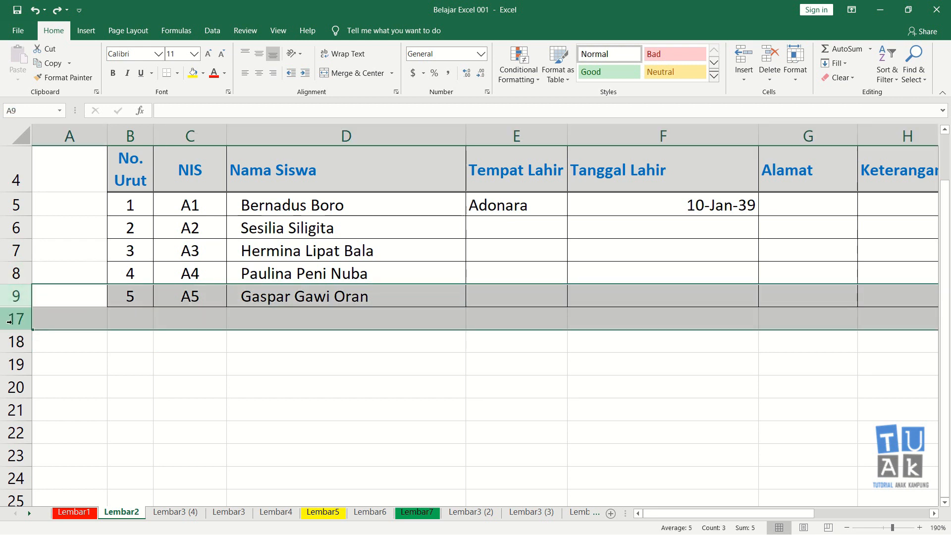
right_click(15, 296)
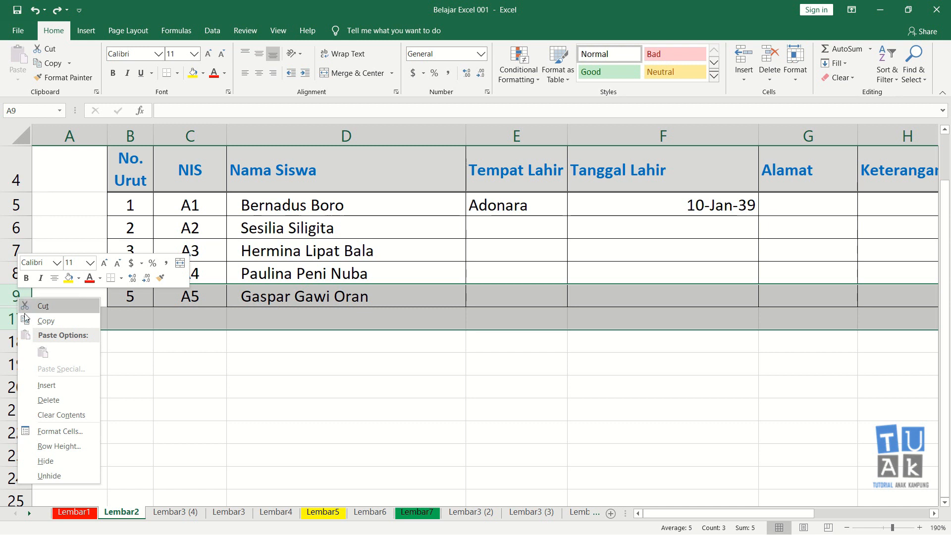
click(55, 477)
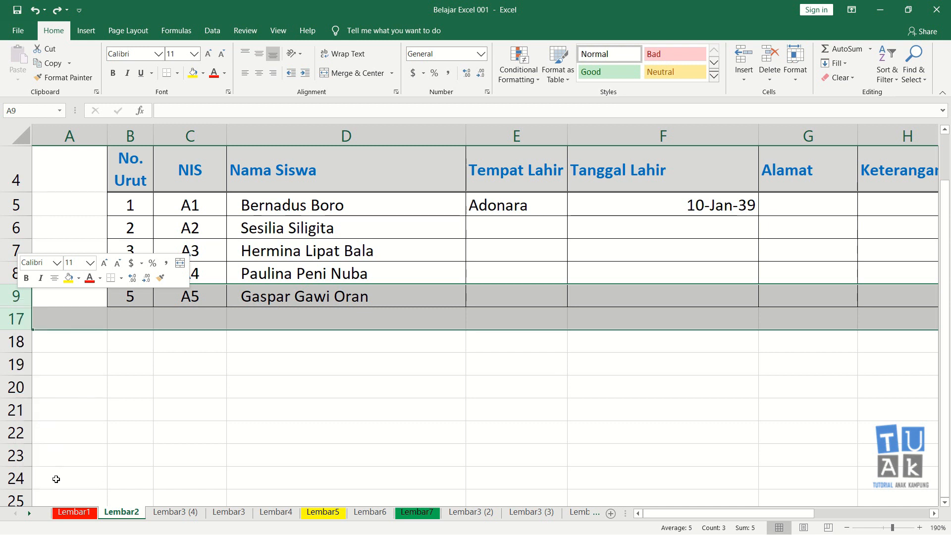
click(140, 364)
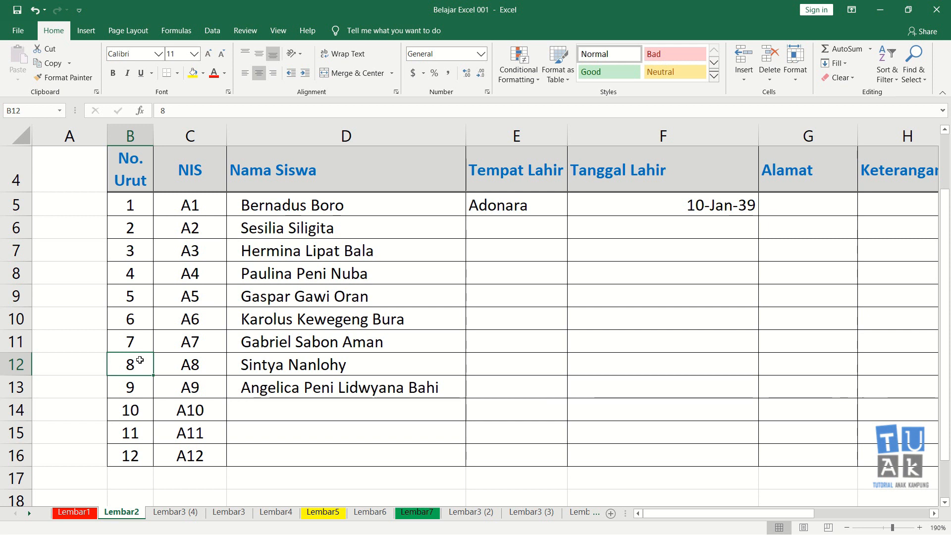
drag(18, 318, 20, 432)
right_click(21, 322)
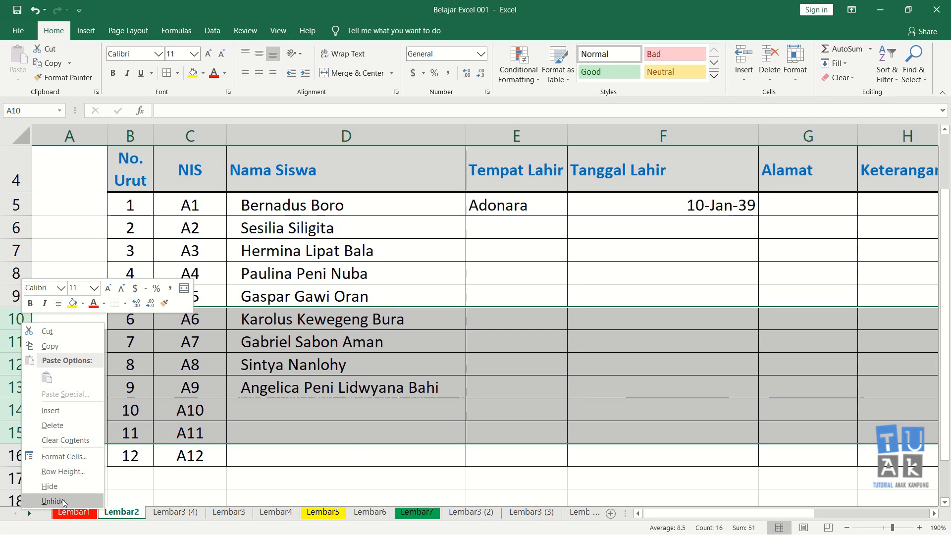
click(237, 367)
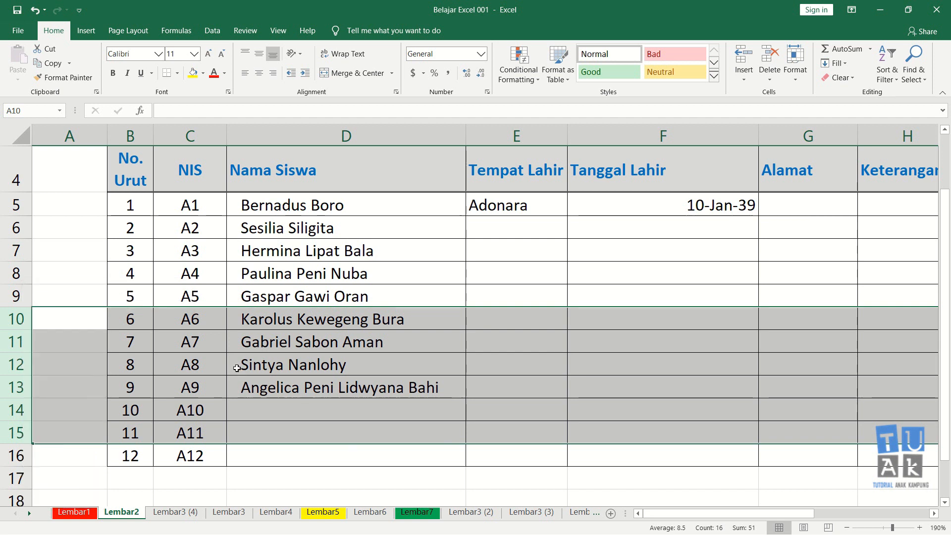
click(212, 362)
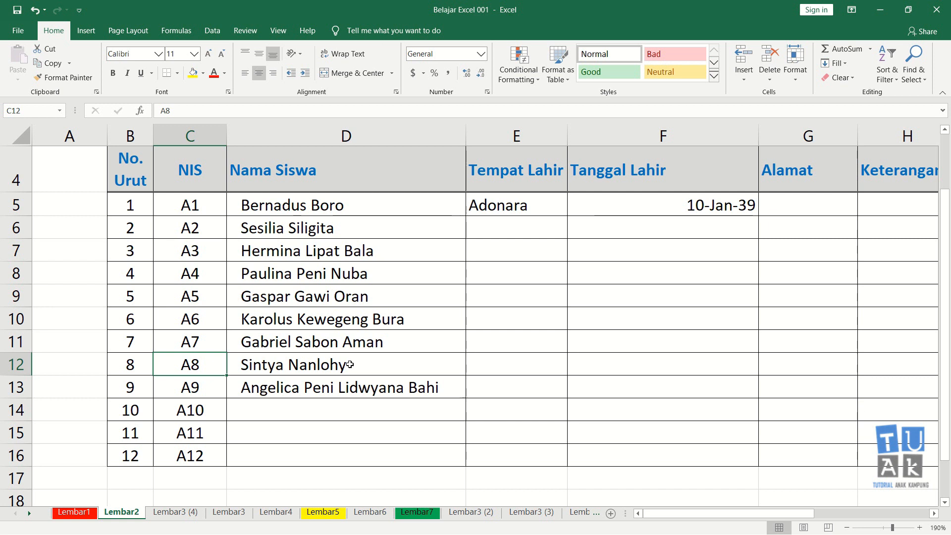
scroll(300, 353, up, 1)
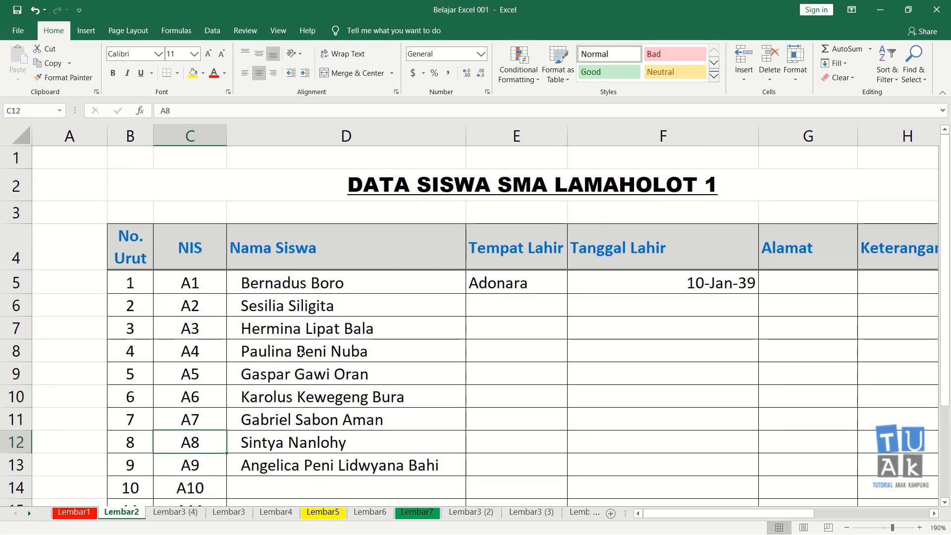
scroll(301, 352, down, 2)
scroll(300, 353, up, 1)
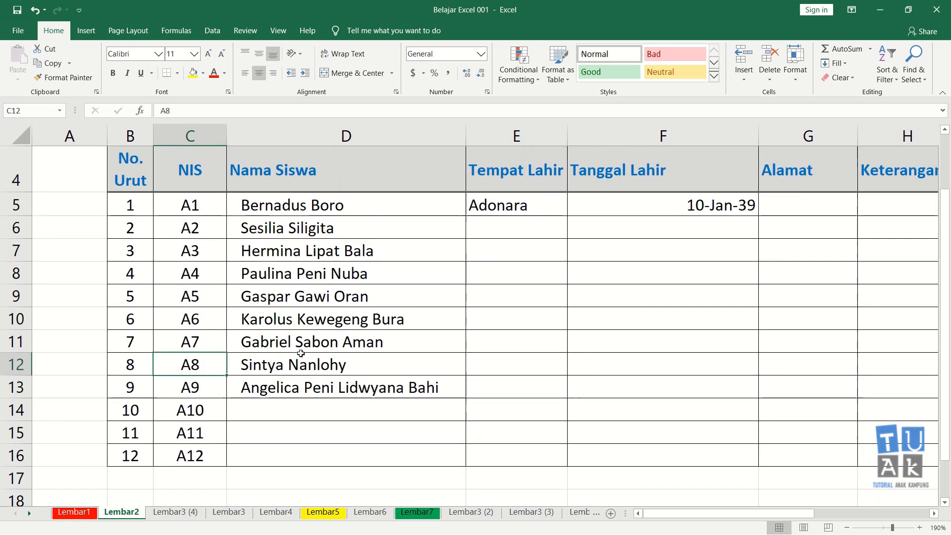
Enter a long full student name in the Nama Siswa column for record 10, cell D14.
click(317, 389)
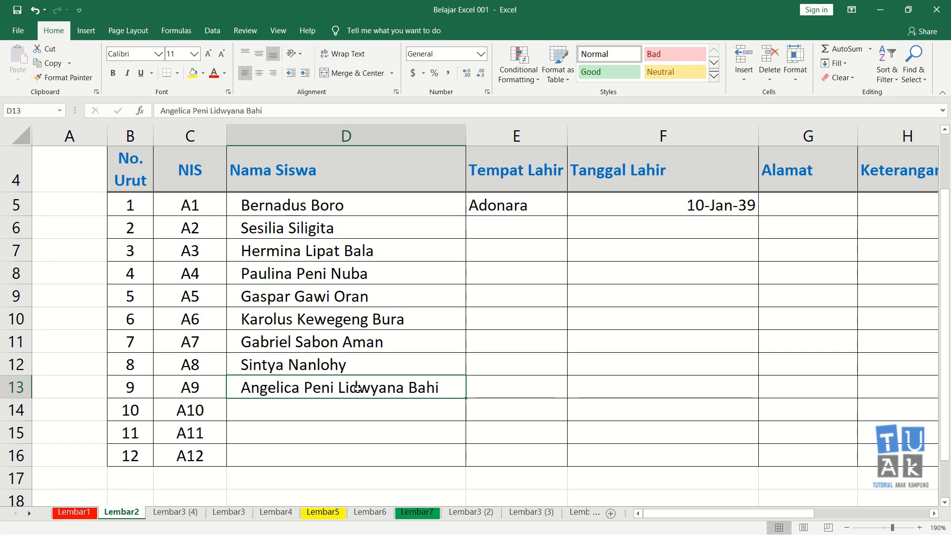
click(336, 409)
click(346, 388)
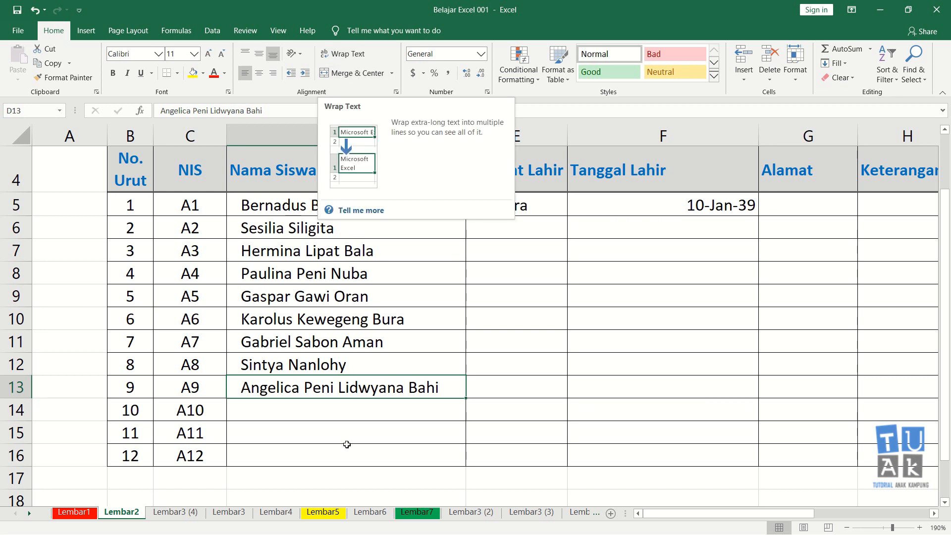
click(351, 410)
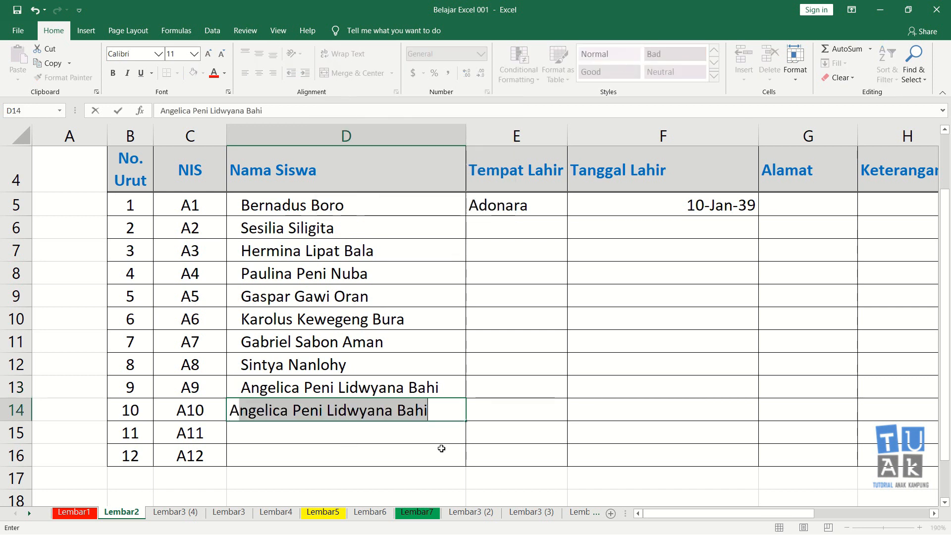
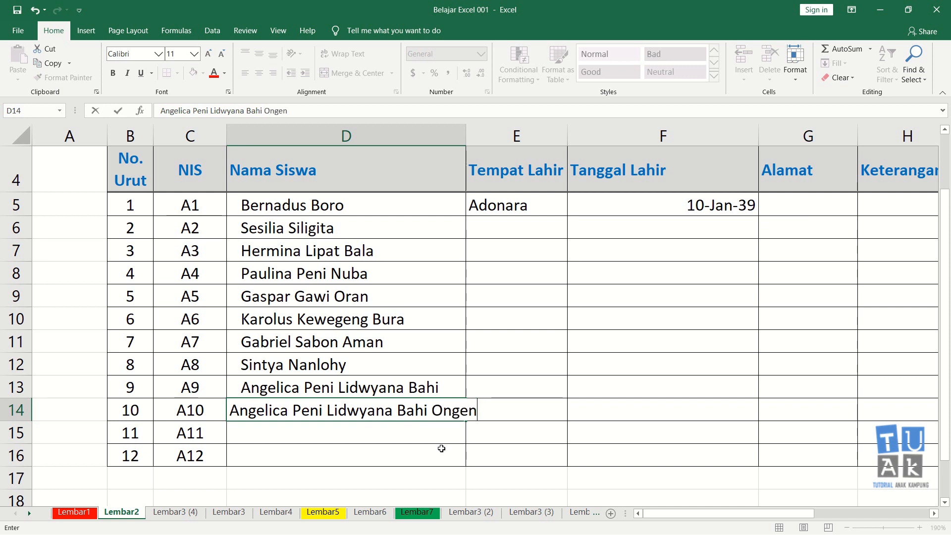
key(Return)
Remove the stray last character from the student's name in D14.
key(Up)
key(F2)
key(BackSpace)
key(Return)
key(Up)
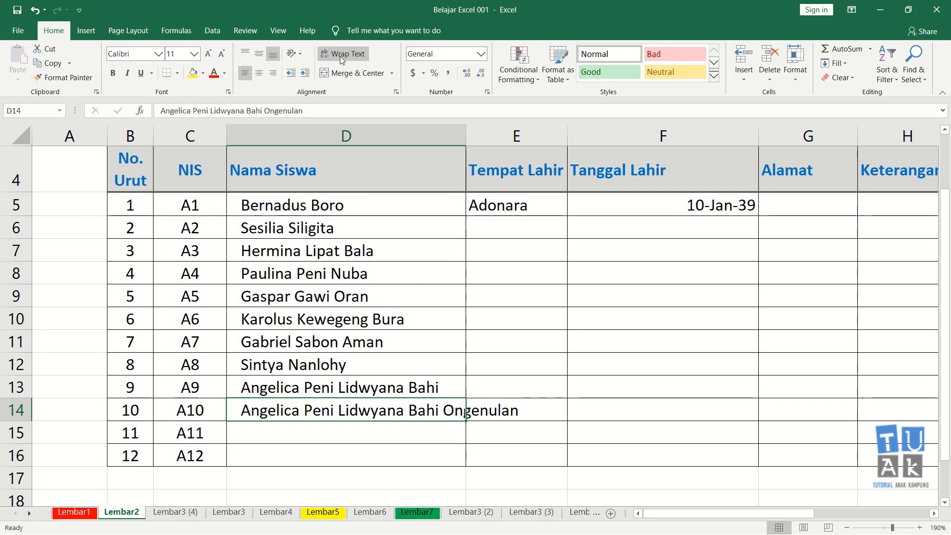
Apply Wrap Text to the long student name in D14.
click(293, 435)
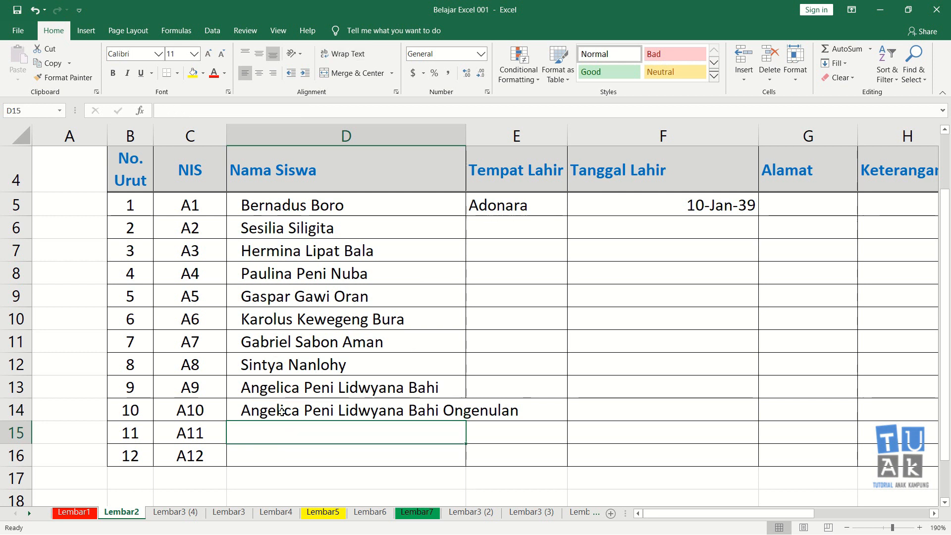
click(264, 410)
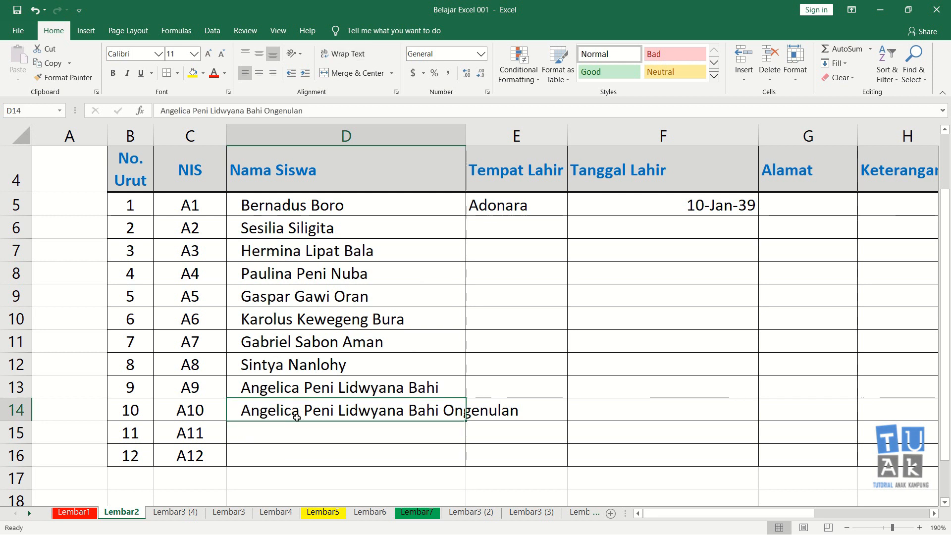
click(321, 433)
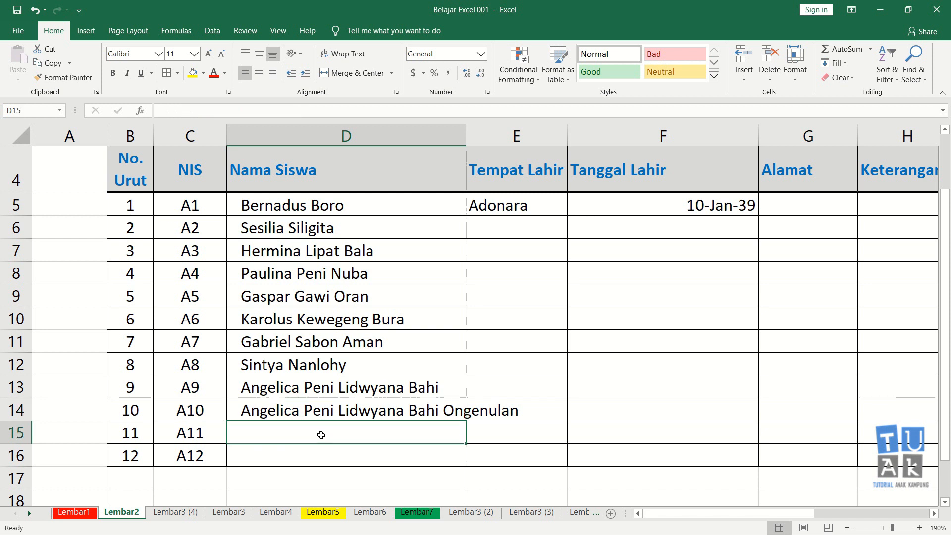
click(318, 412)
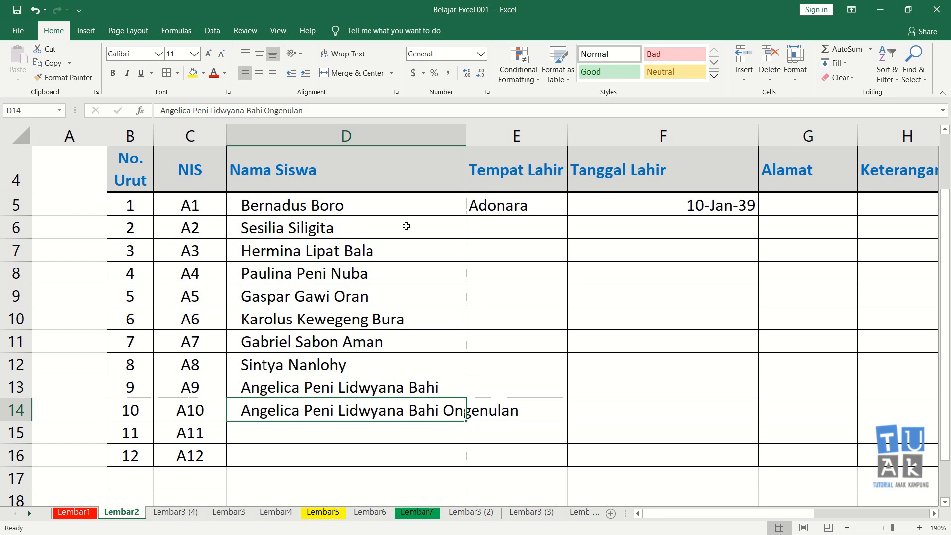
click(352, 54)
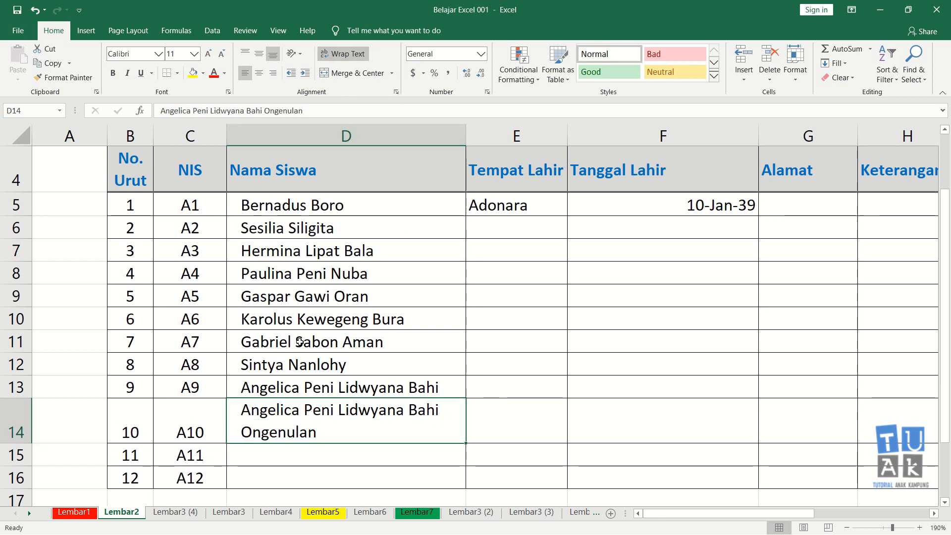
click(286, 463)
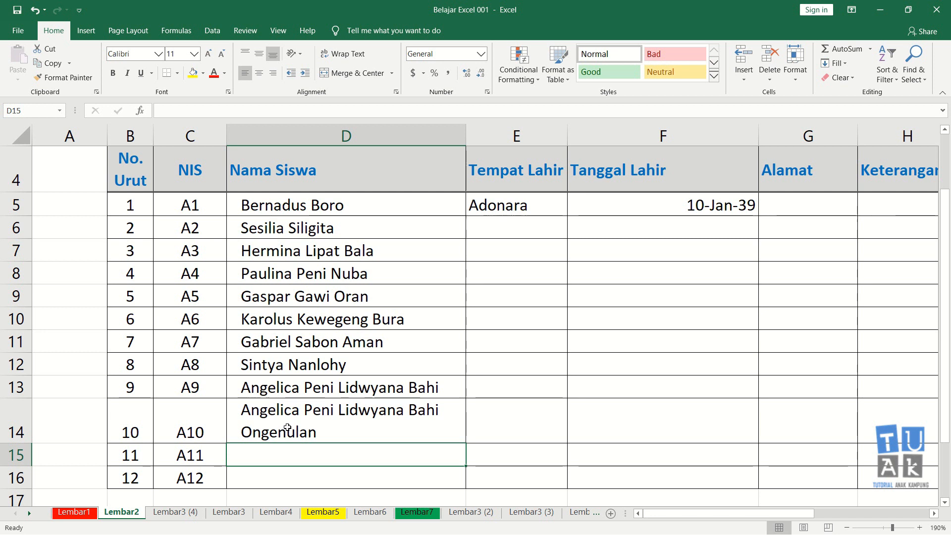
Turn off Wrap Text for the long student name in D14.
click(287, 427)
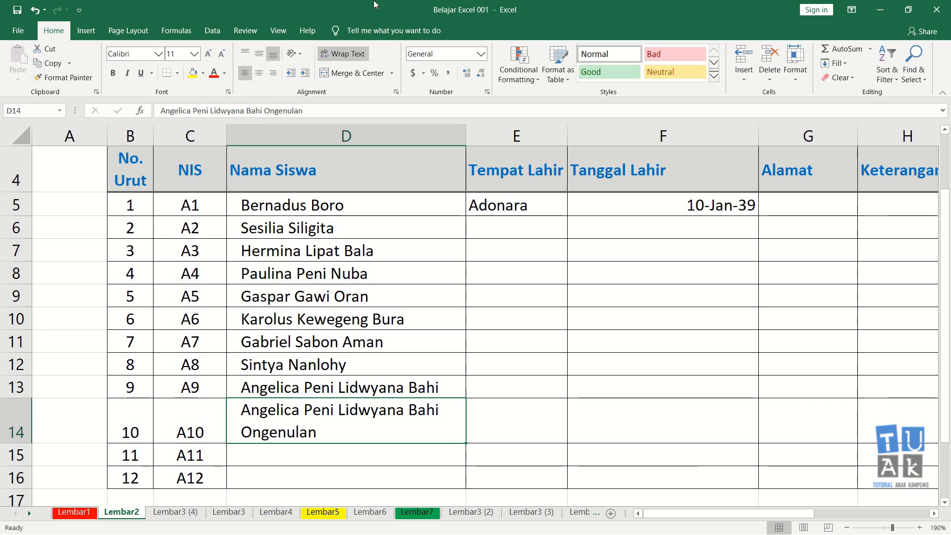
click(340, 53)
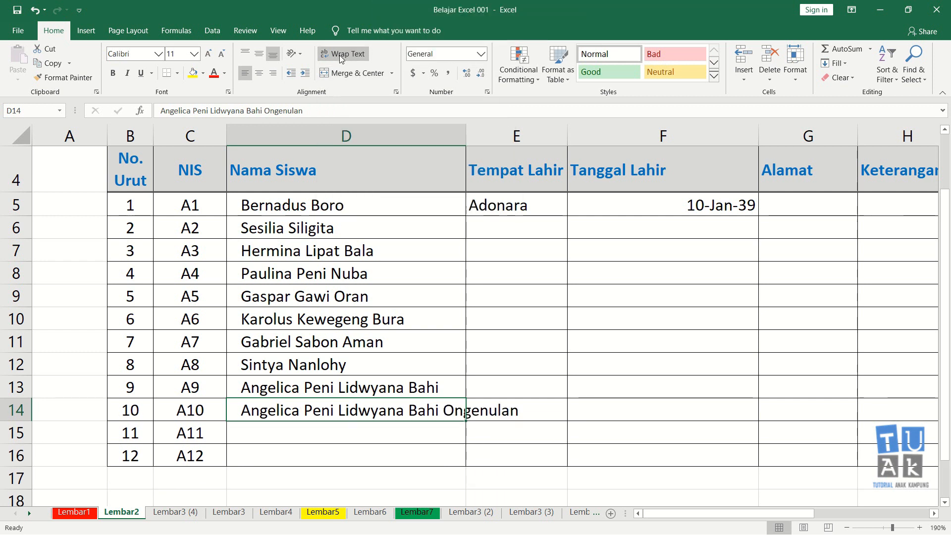
click(274, 433)
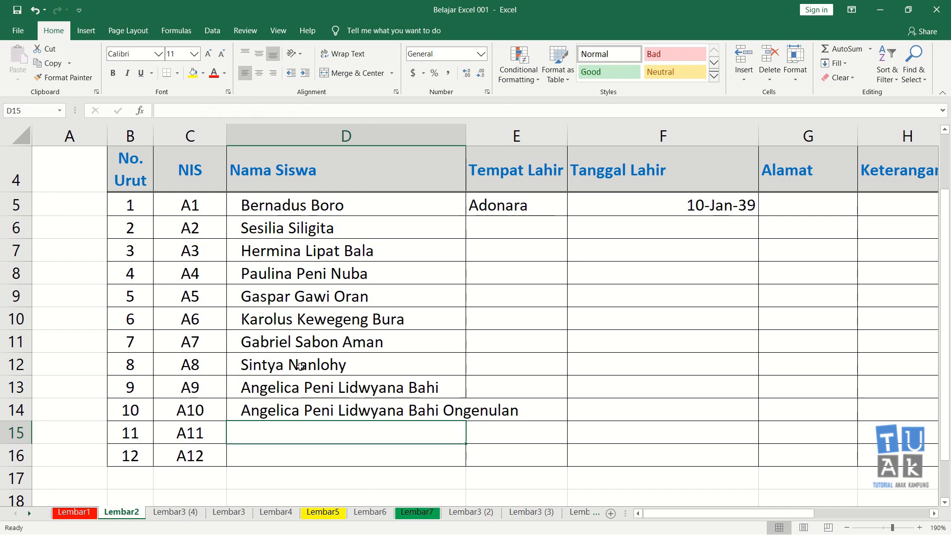
Delete the long student name from cell D14 in the Nama Siswa column.
click(289, 412)
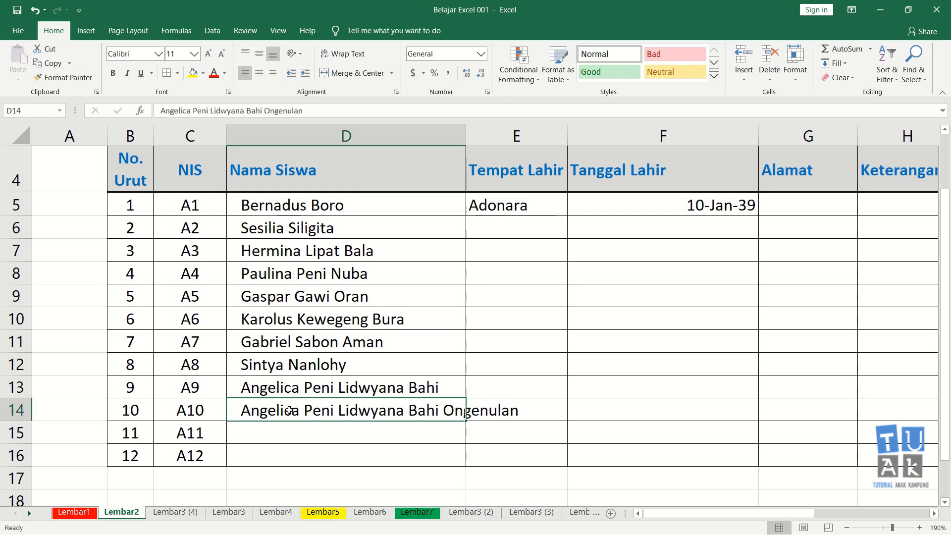
key(Delete)
scroll(341, 395, up, 1)
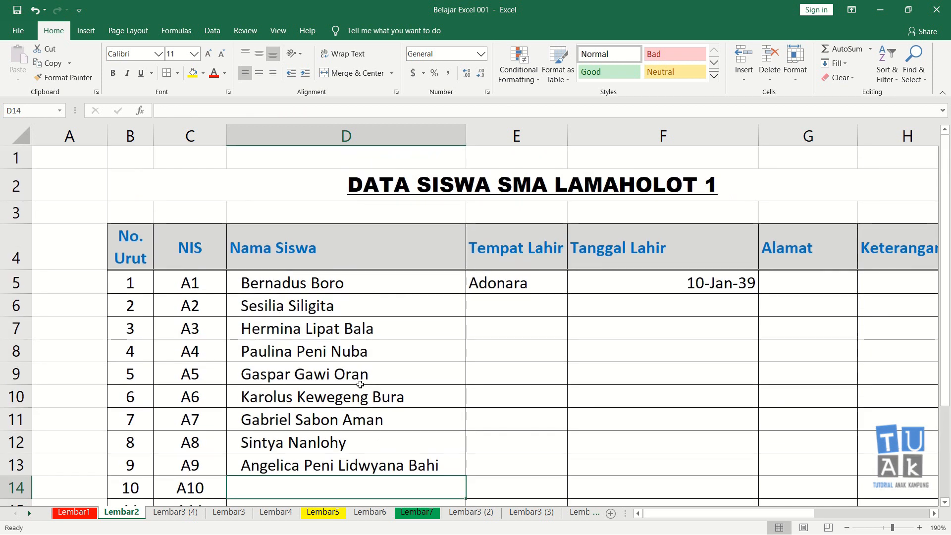
click(248, 186)
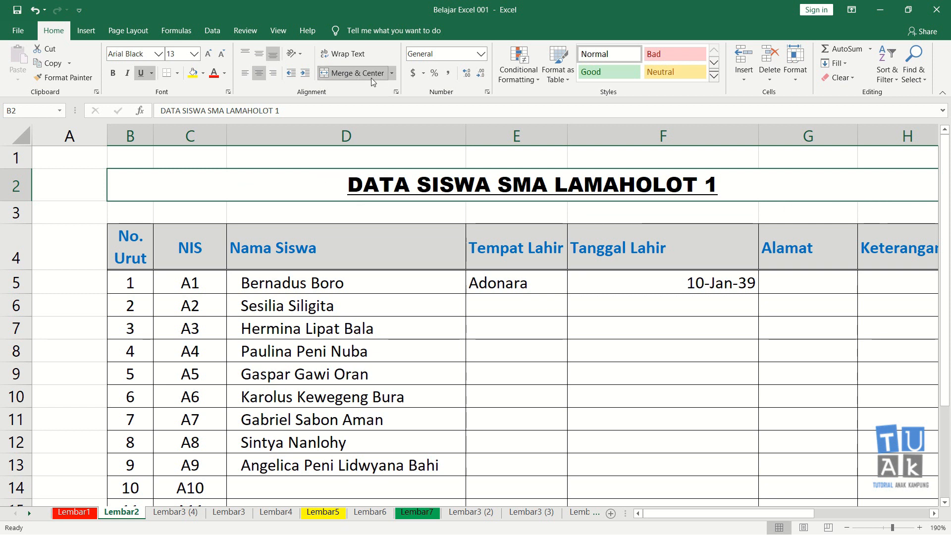
click(375, 330)
scroll(381, 330, down, 2)
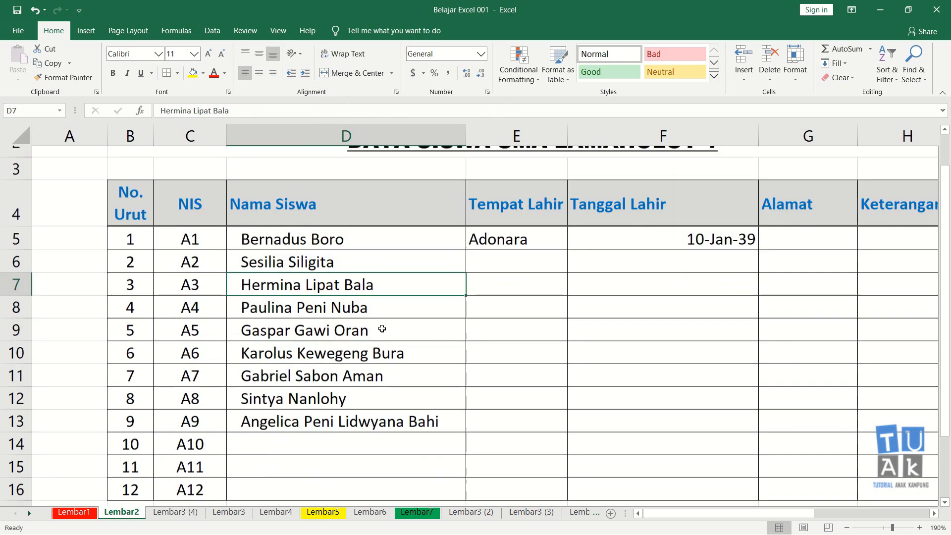
scroll(387, 328, up, 1)
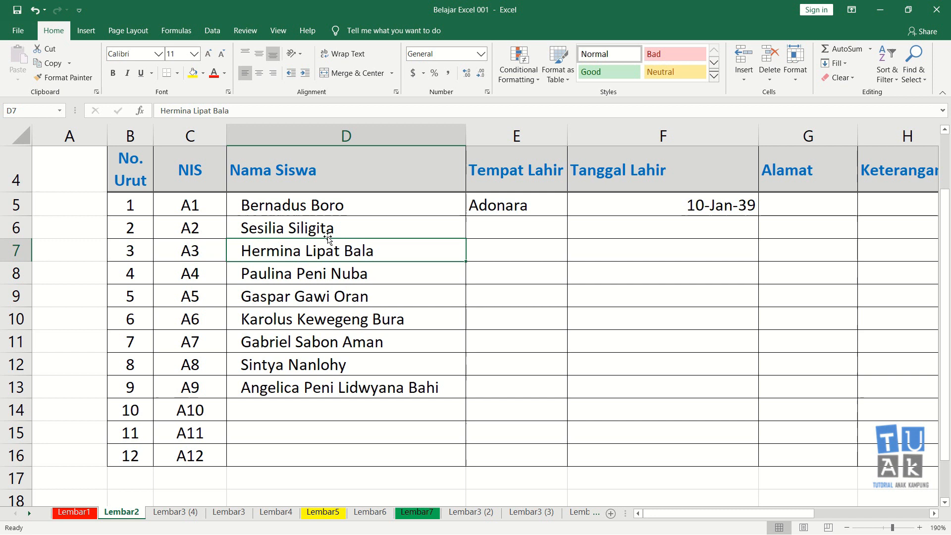
Merge and center cells E6 to E13 in the Tempat Lahir column.
click(504, 231)
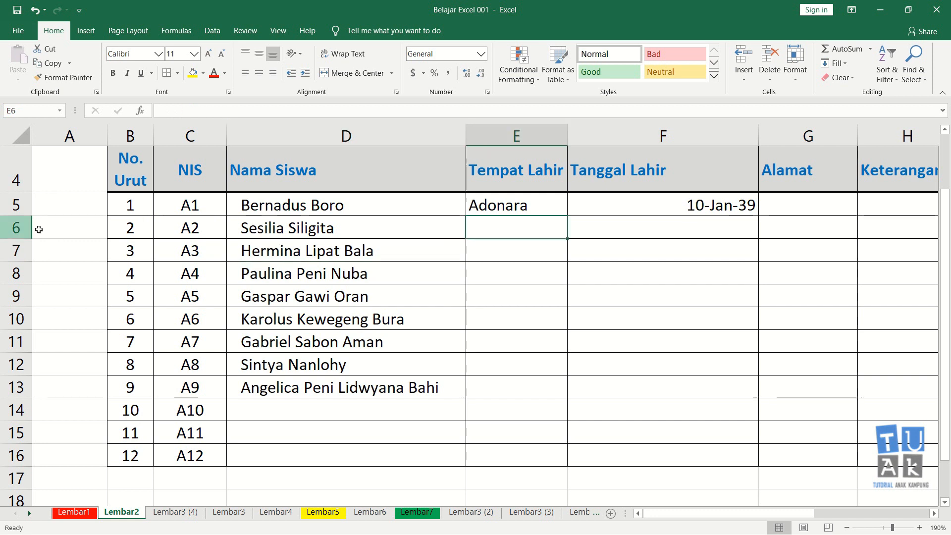
drag(483, 233, 486, 387)
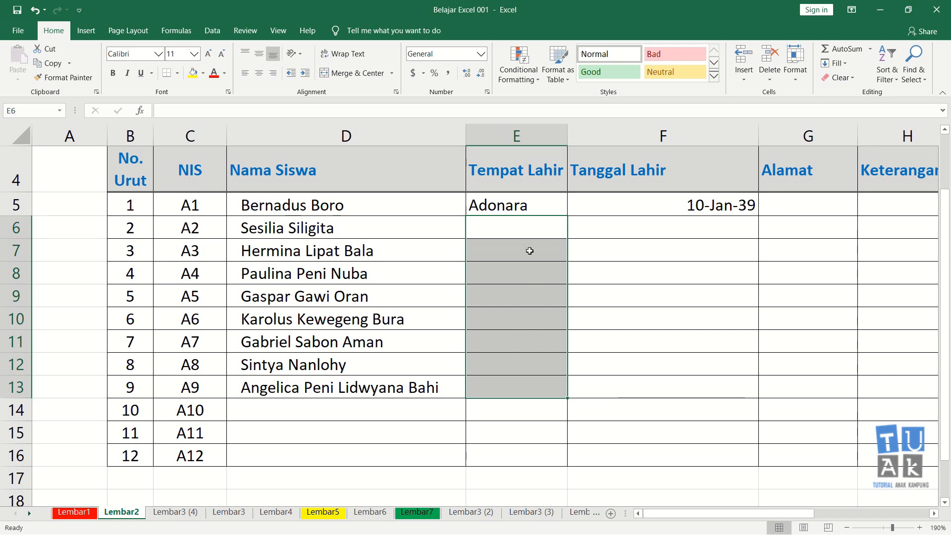
click(361, 77)
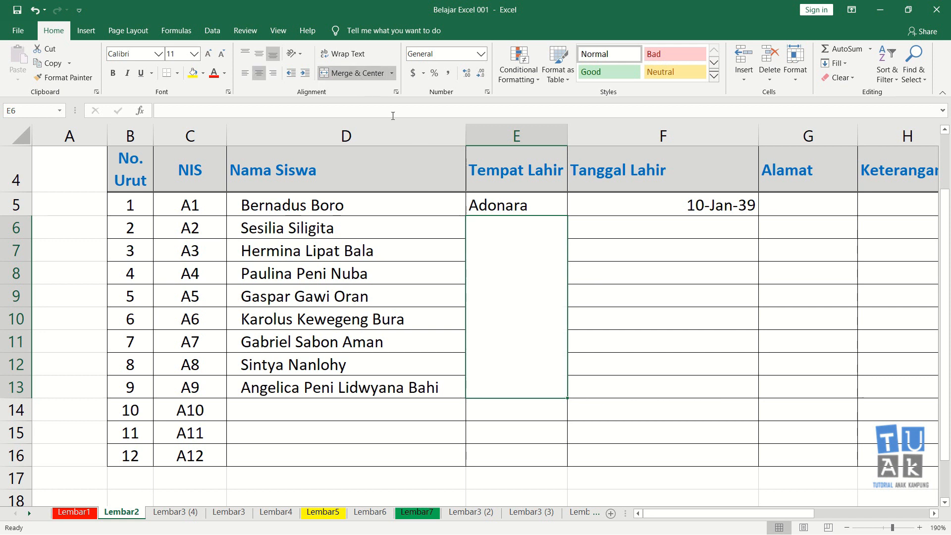
click(638, 322)
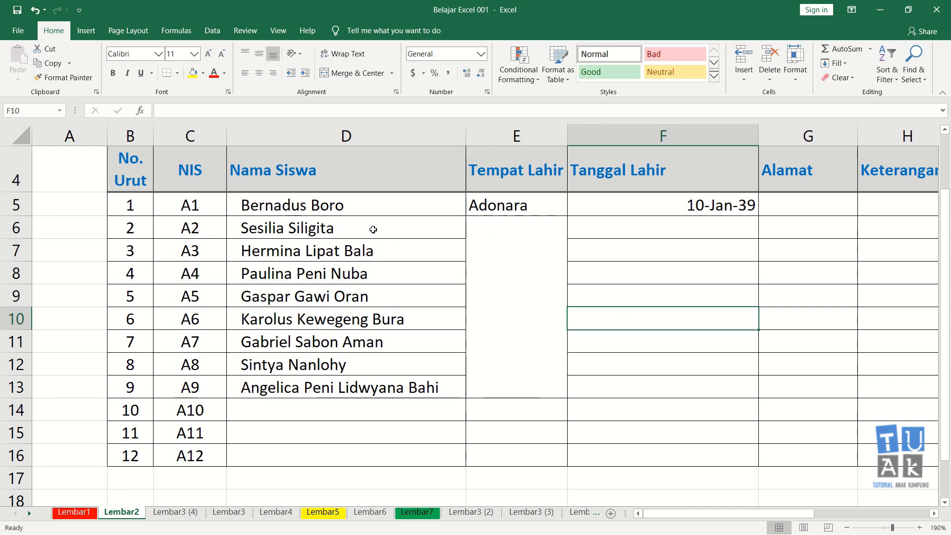
Unmerge the merged block E6:E13 in the Tempat Lahir column and check its individual cells.
drag(23, 232, 16, 385)
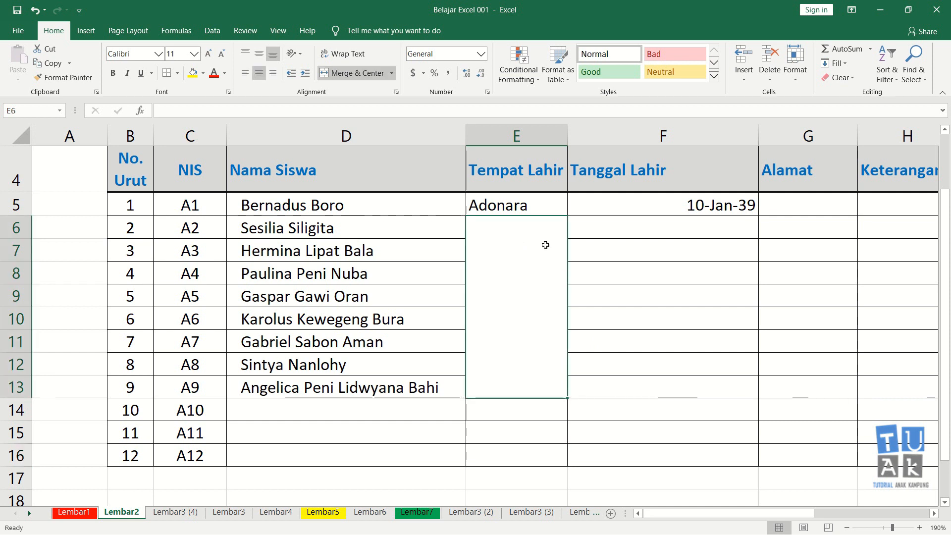
click(363, 72)
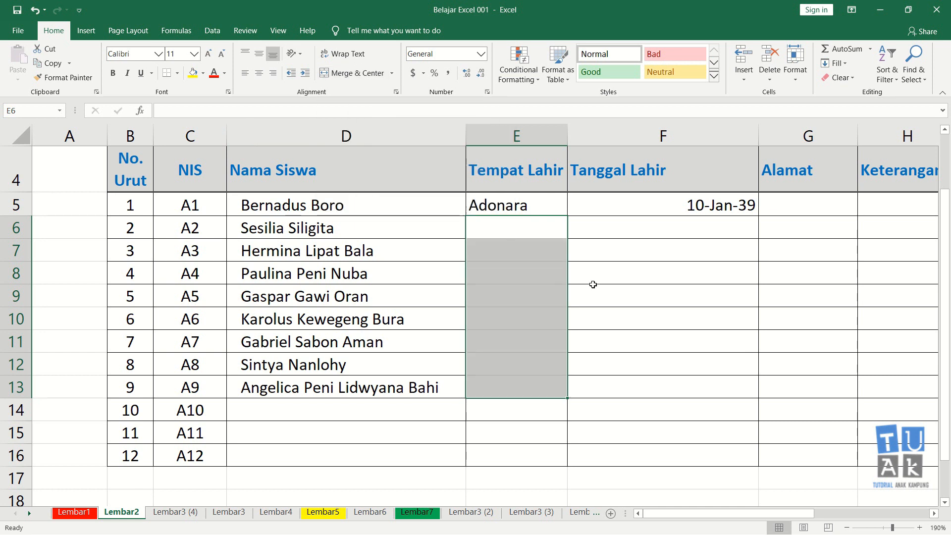
click(610, 287)
click(505, 250)
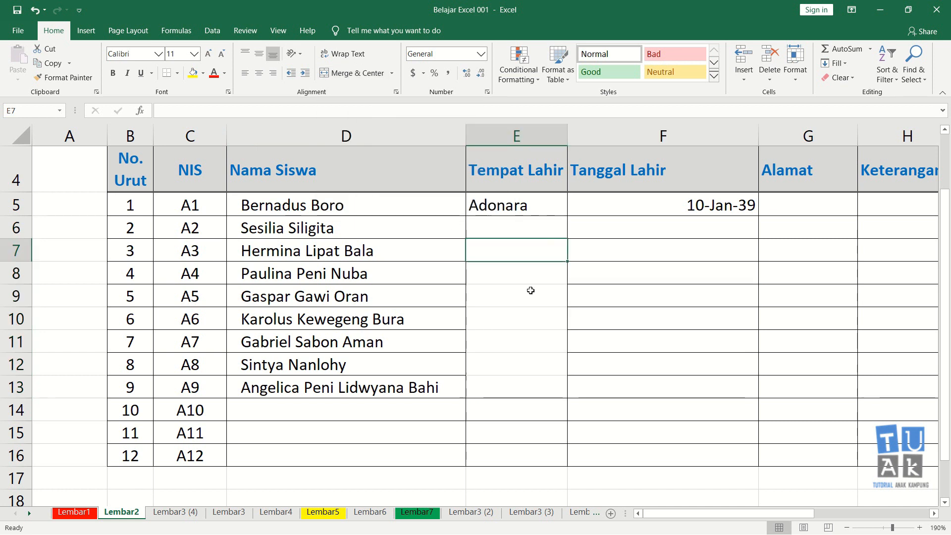
click(539, 386)
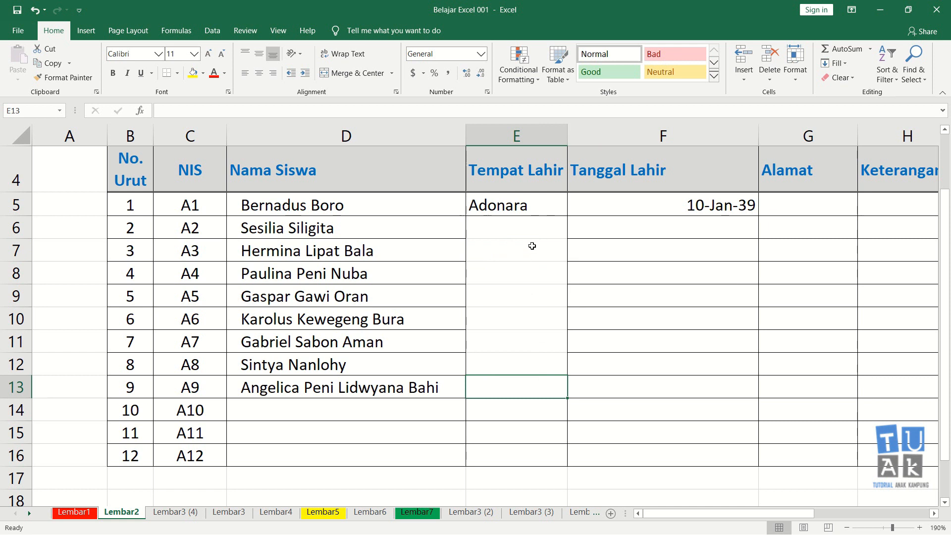
click(520, 432)
click(503, 233)
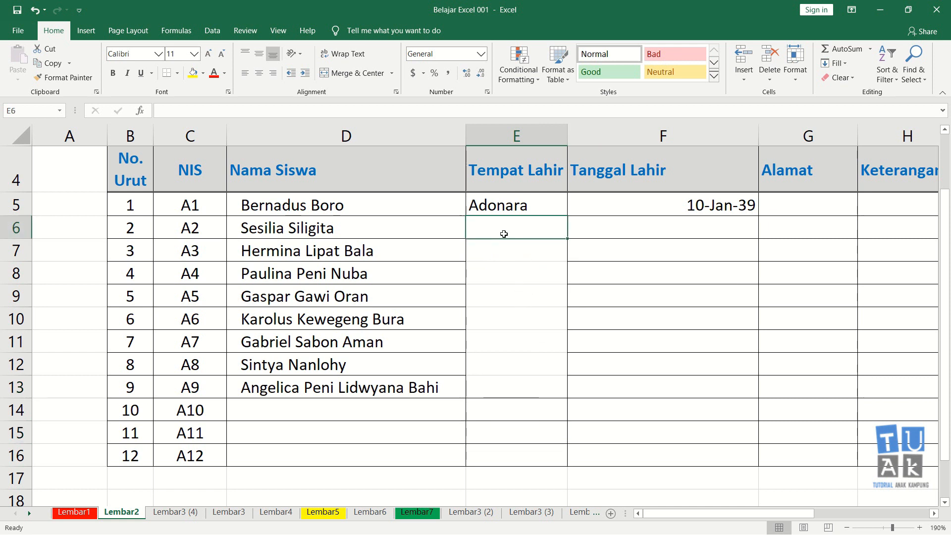
click(626, 230)
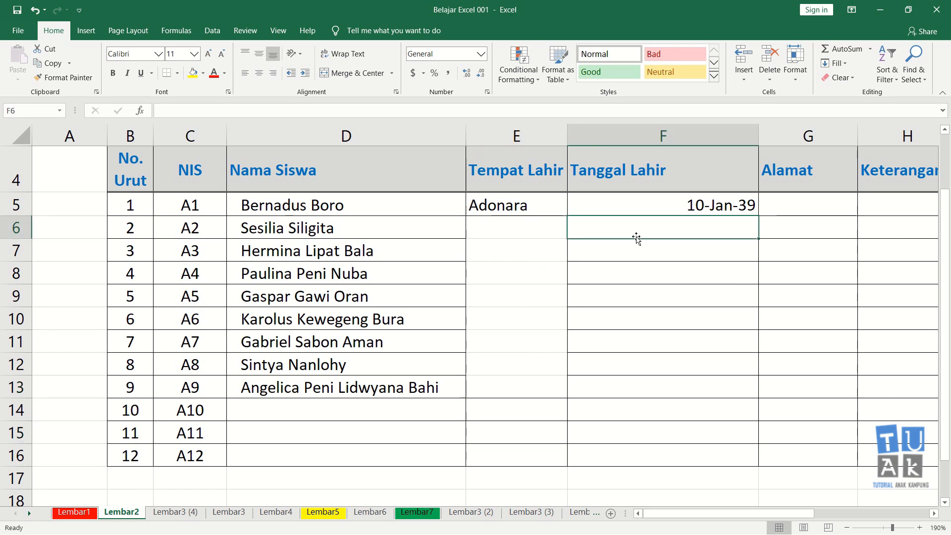
Restore the borders in E6:E13 by copying the empty bordered cells F6:F13 onto them.
drag(509, 233, 505, 383)
drag(699, 227, 671, 380)
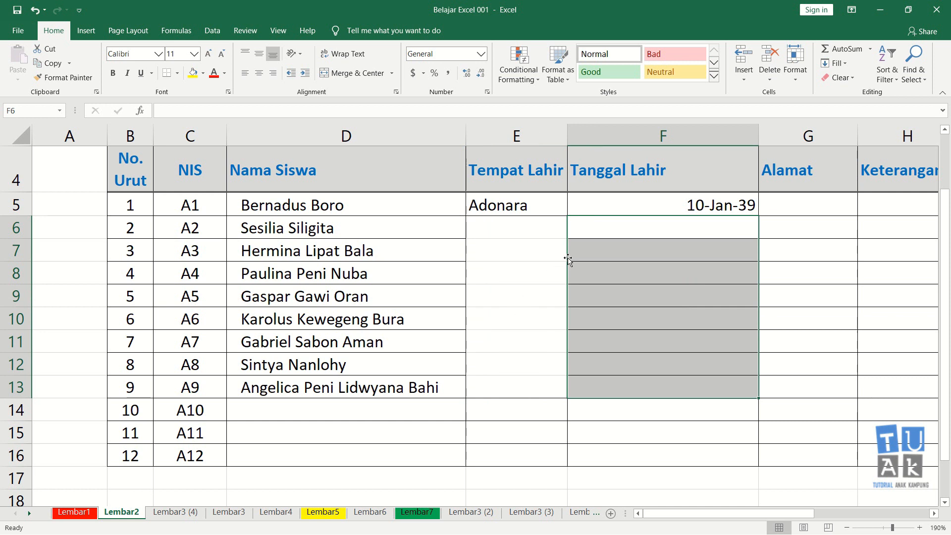
key(ctrl+c)
click(521, 233)
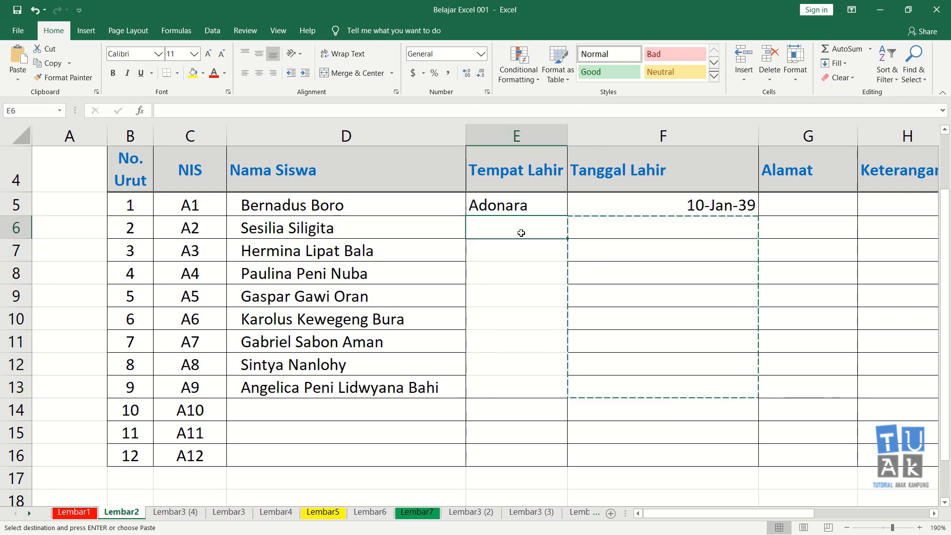
key(Return)
click(645, 289)
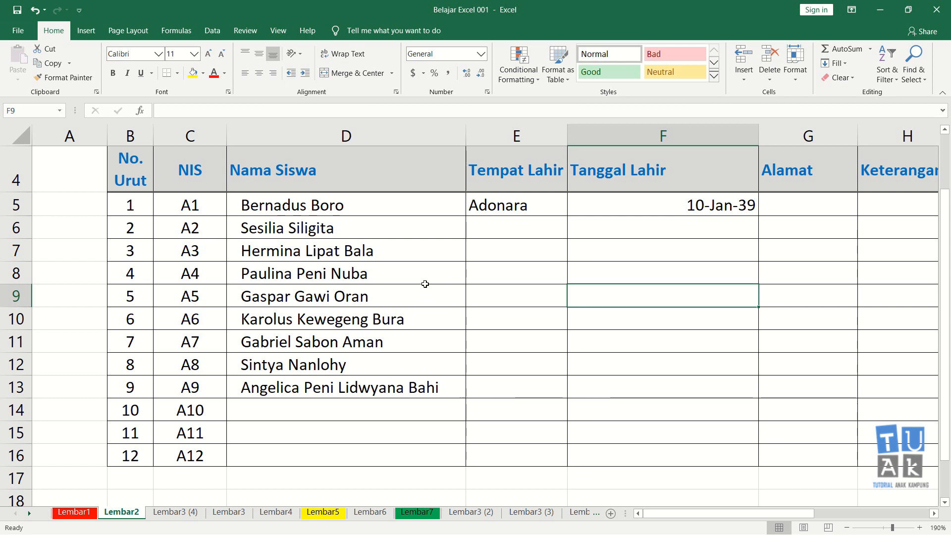
click(287, 402)
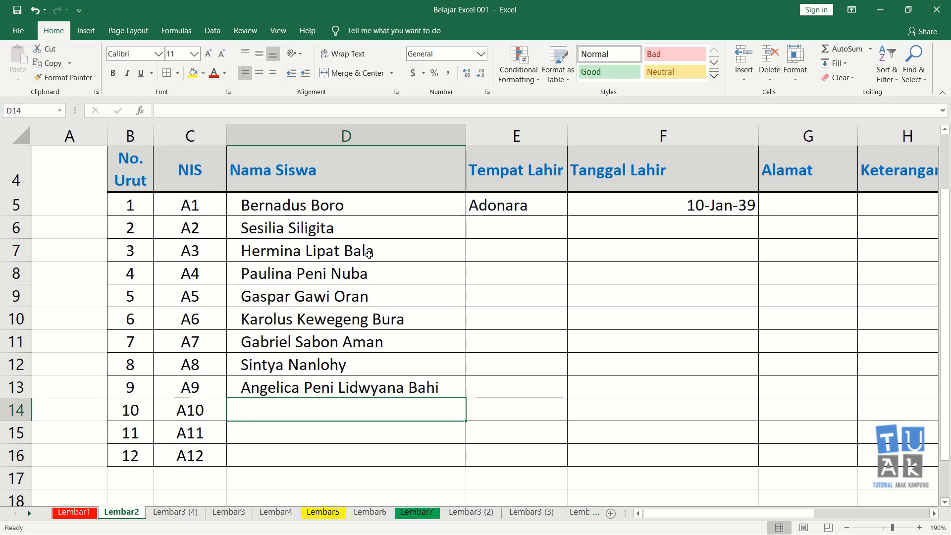
click(352, 426)
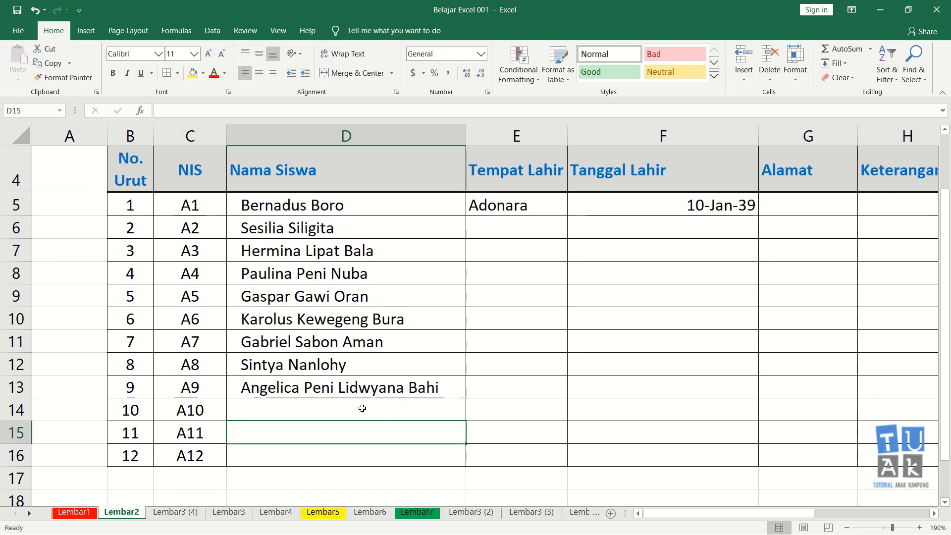
click(362, 408)
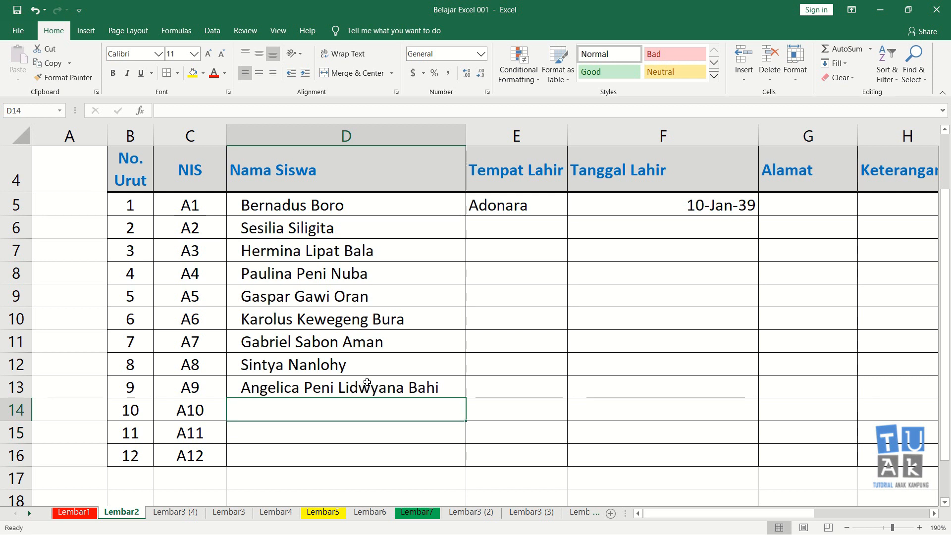
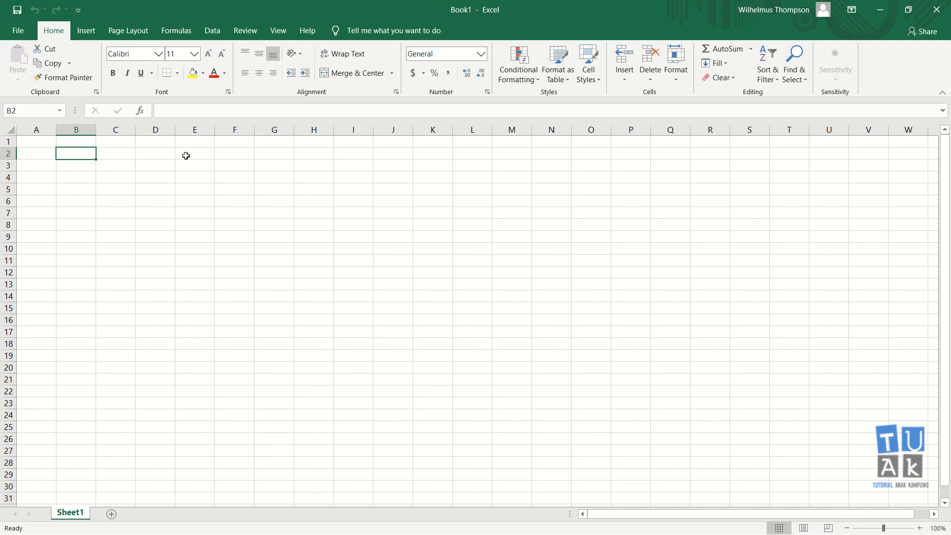
text(=)
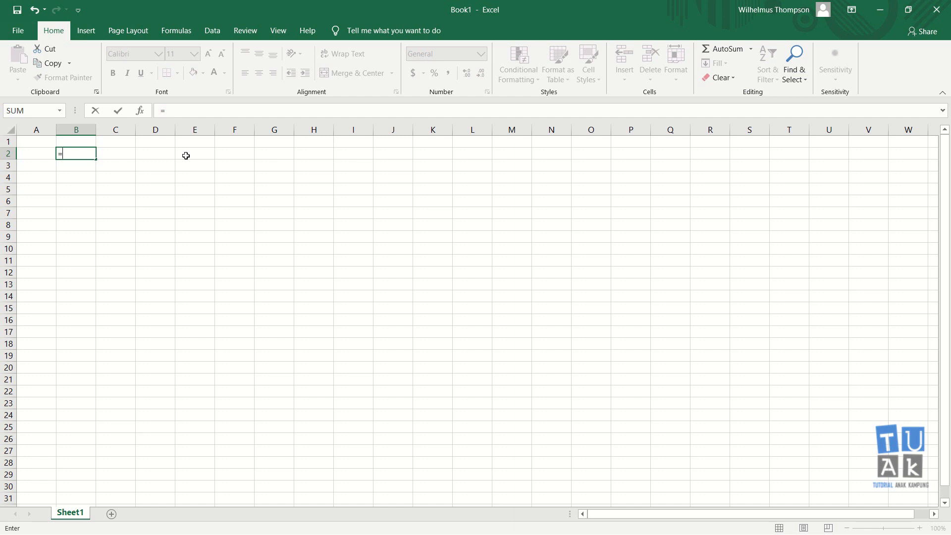
key(Escape)
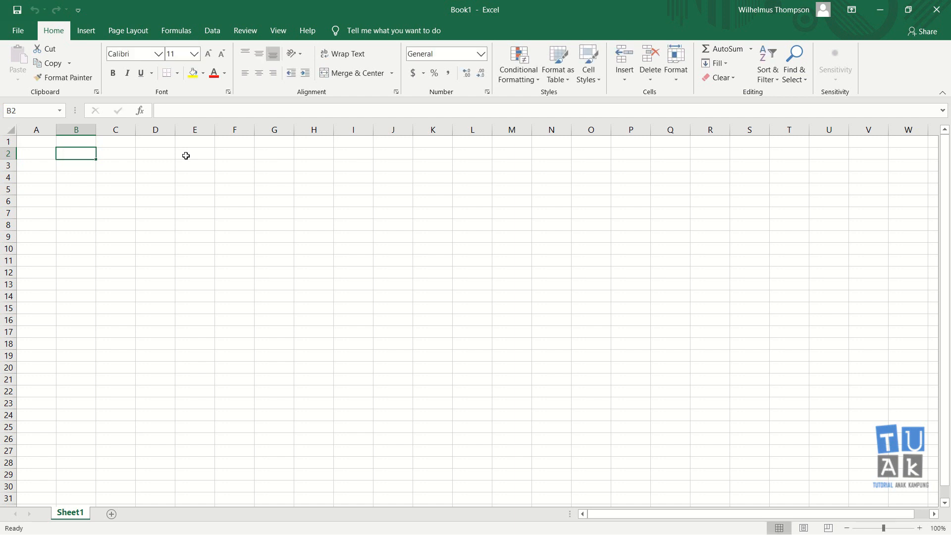
text(+)
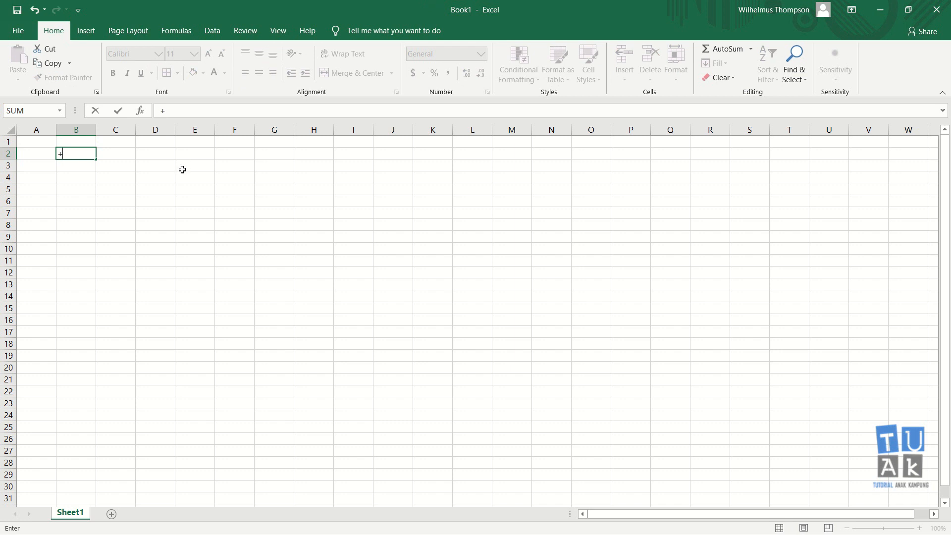
key(Escape)
Enter an equals sign as literal text in cell B2, prefixed with an apostrophe.
ctrl+scroll(182, 170, up, 12)
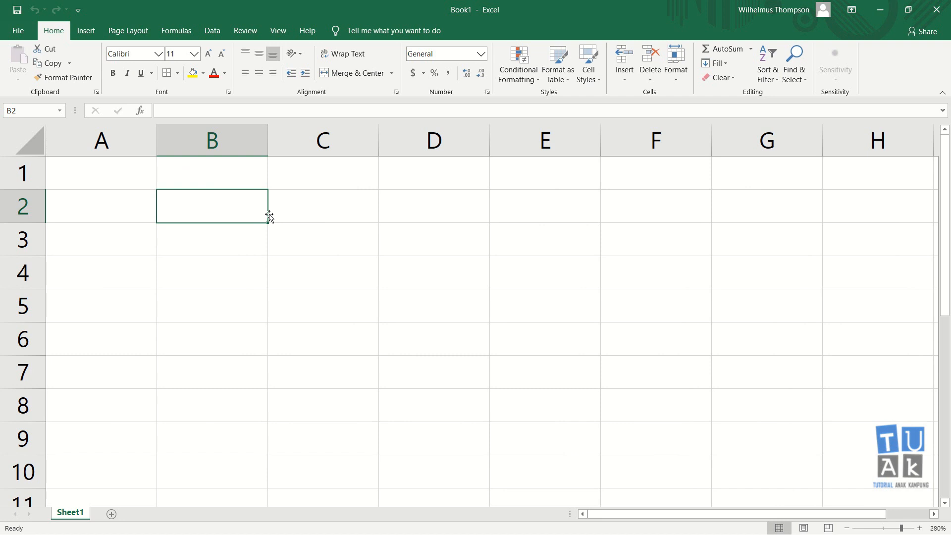
text(=)
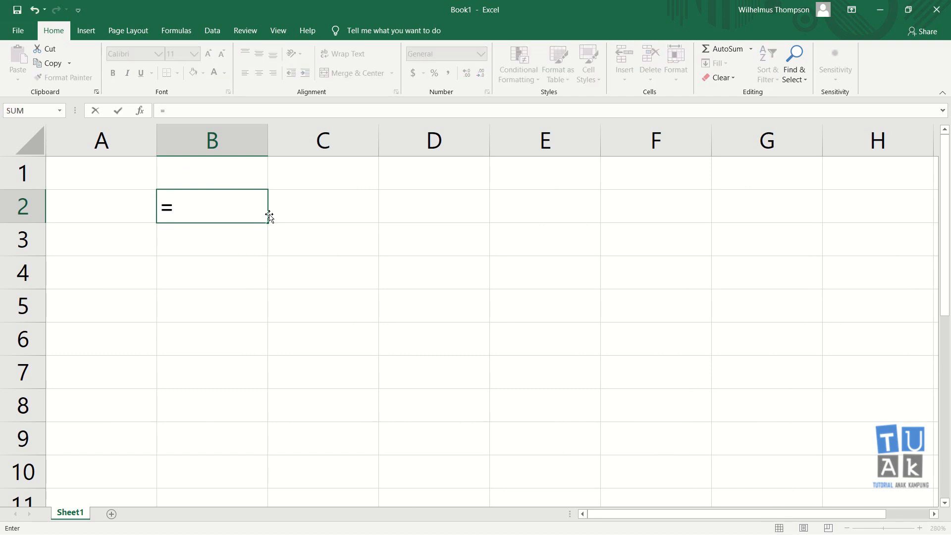
key(Escape)
text(')
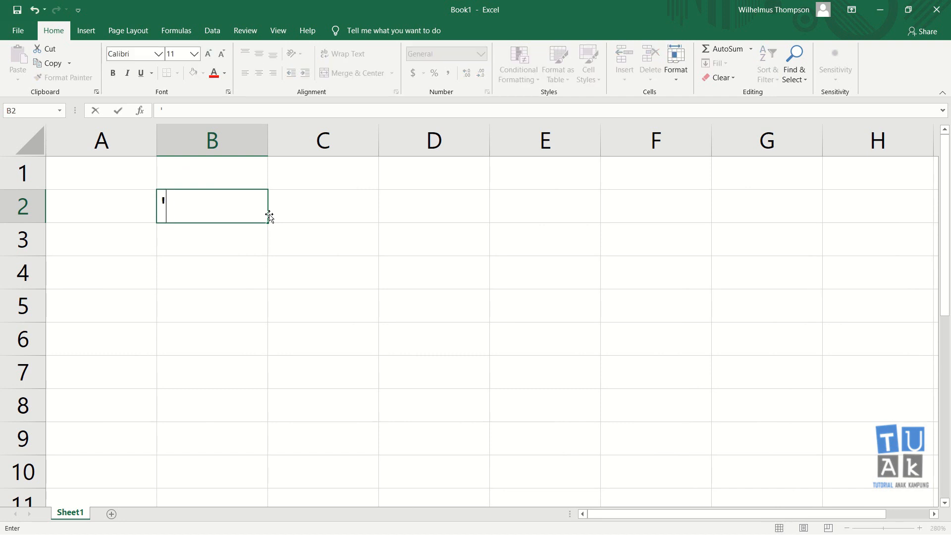
key(Return)
key(Up)
text('=)
key(Return)
Enter the description "memulai sebuah formula" in cell C2 beside the equals sign.
click(269, 217)
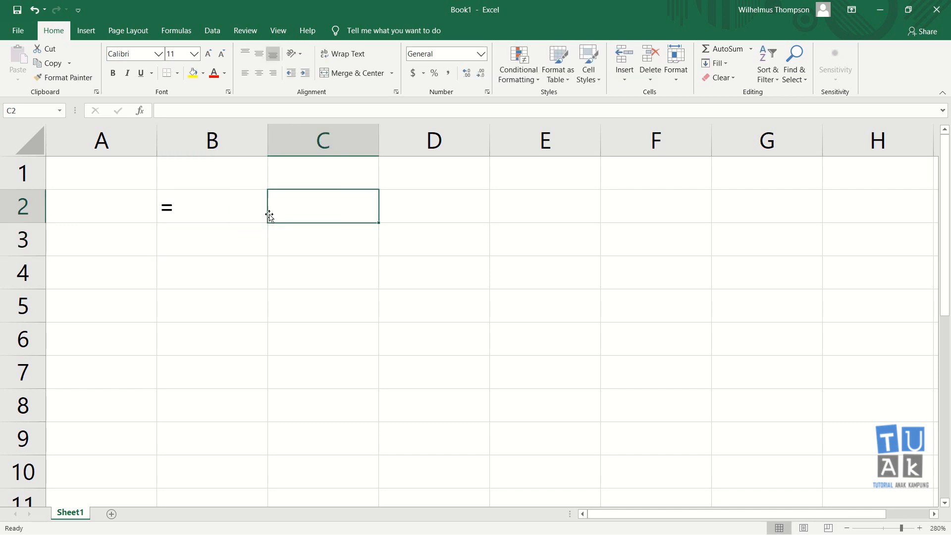
text(memu)
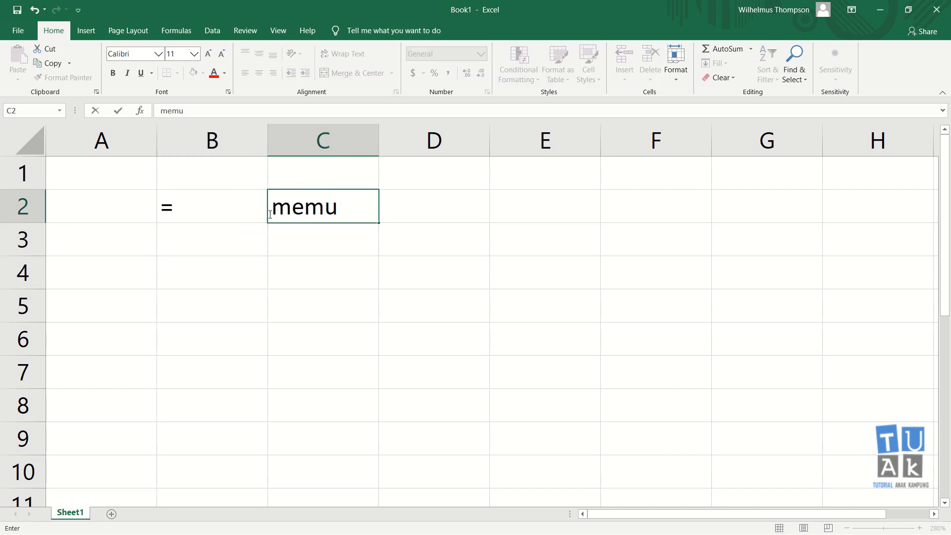
text(lai sebuah f)
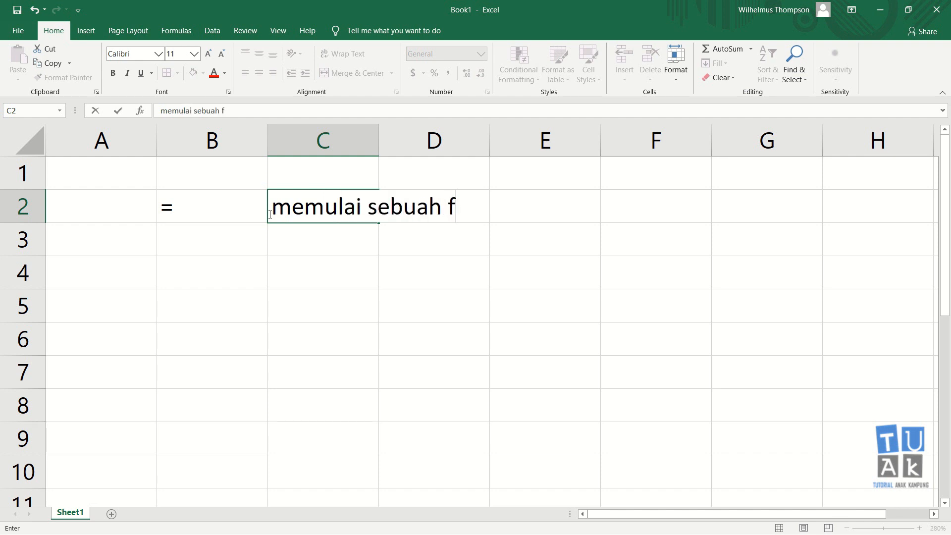
text(ormula)
key(Return)
Enter the plus sign as text in cell B3 and its description "Menjumlah" in C3.
key(Left)
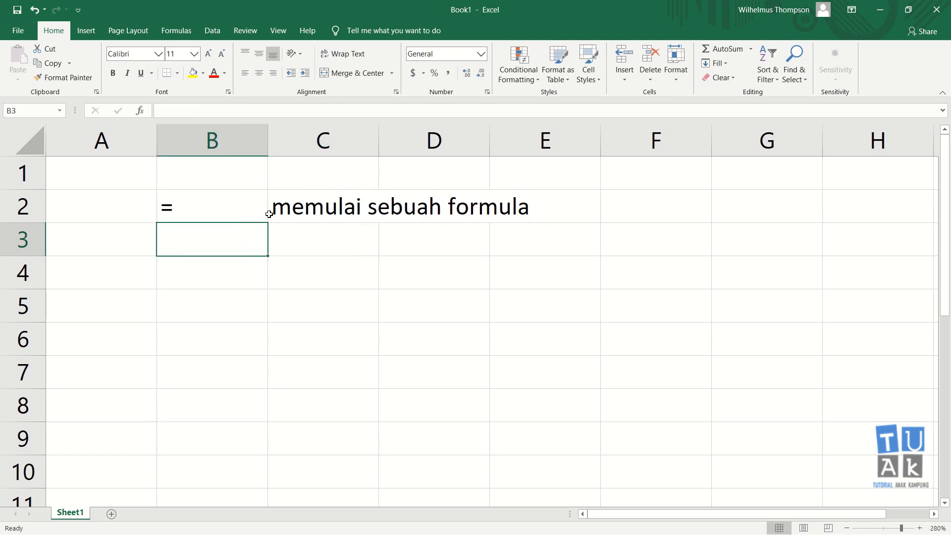
text(+)
key(Return)
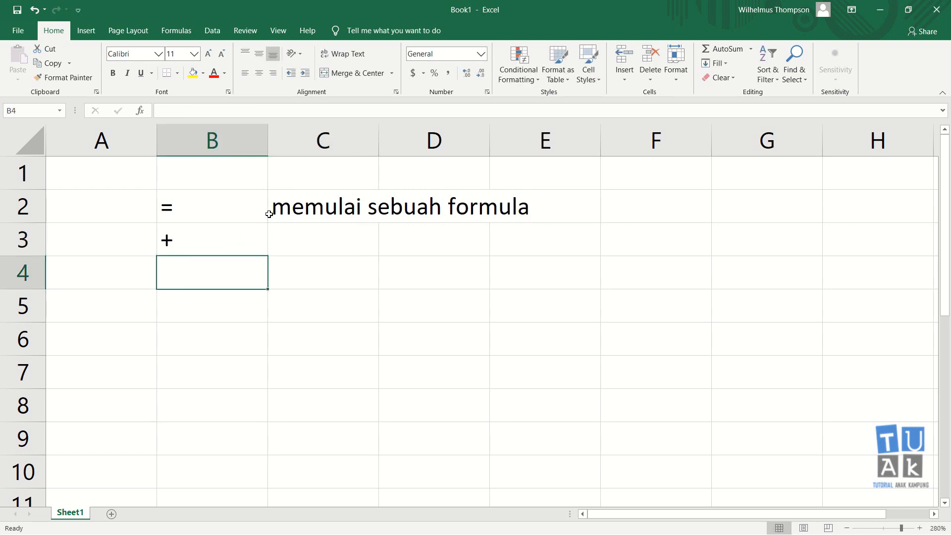
key(Up)
key(Right)
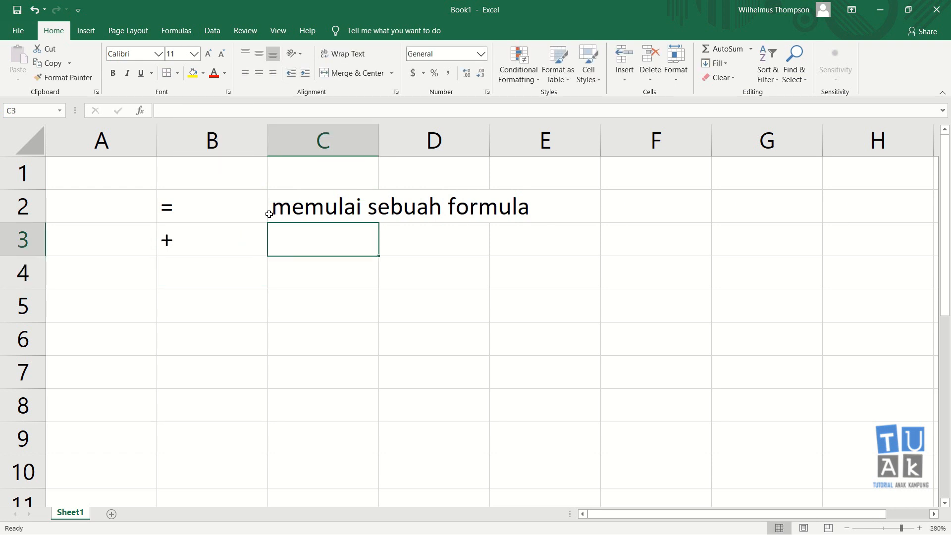
text(M)
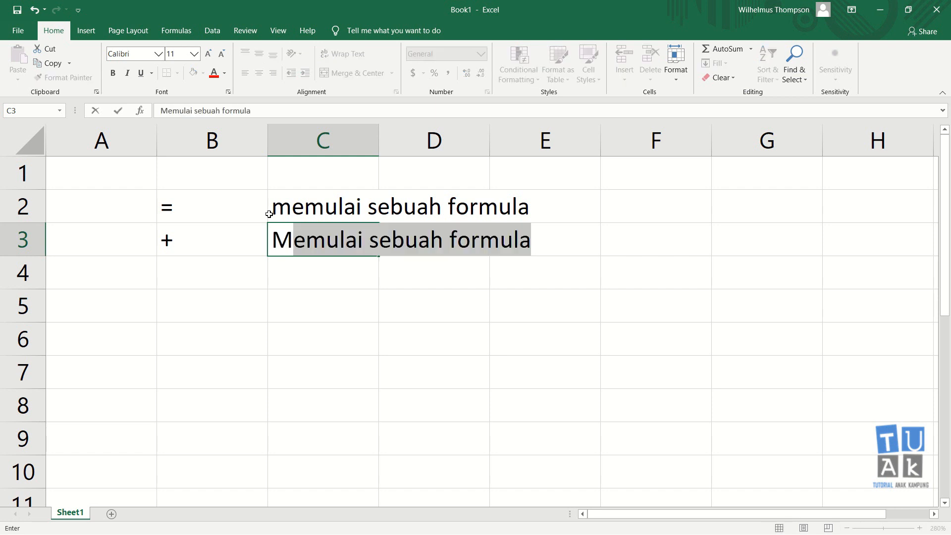
text(enjumlah)
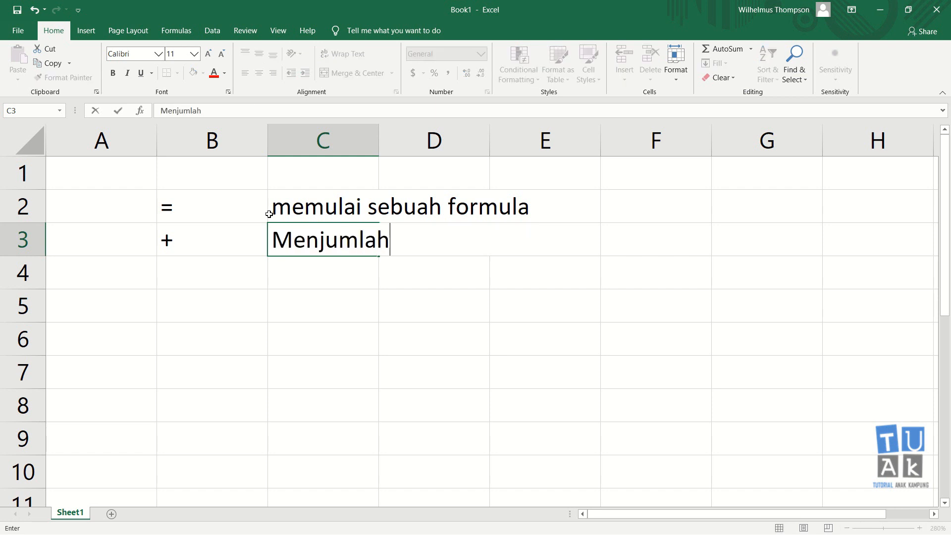
key(Return)
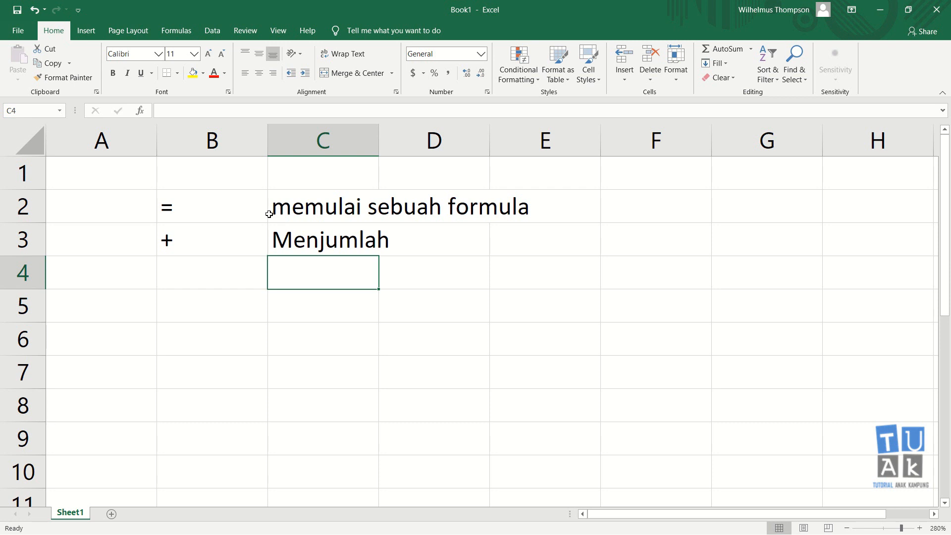
Enter the minus sign as text in cell B4 and its description "Mengurangi" in C4.
key(Left)
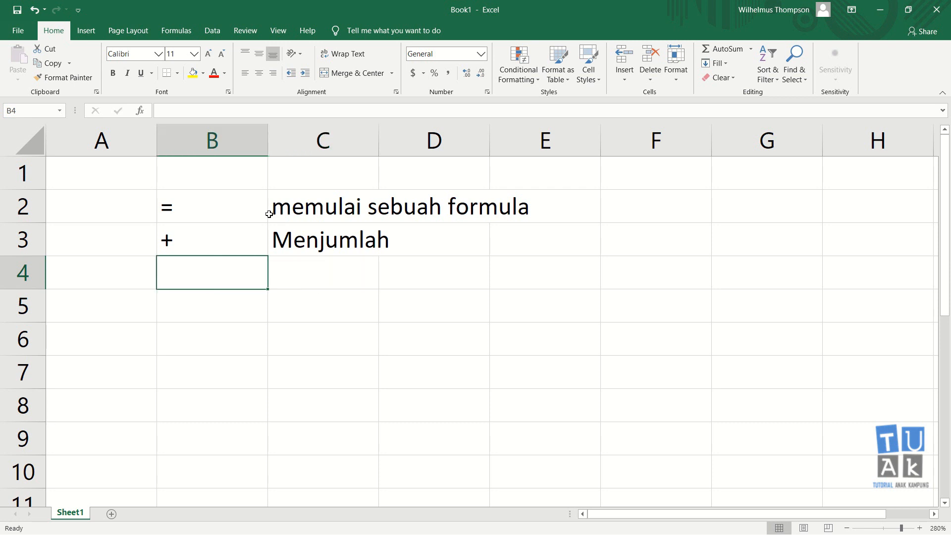
text(-)
key(Escape)
text(-)
key(Return)
key(Up)
key(Right)
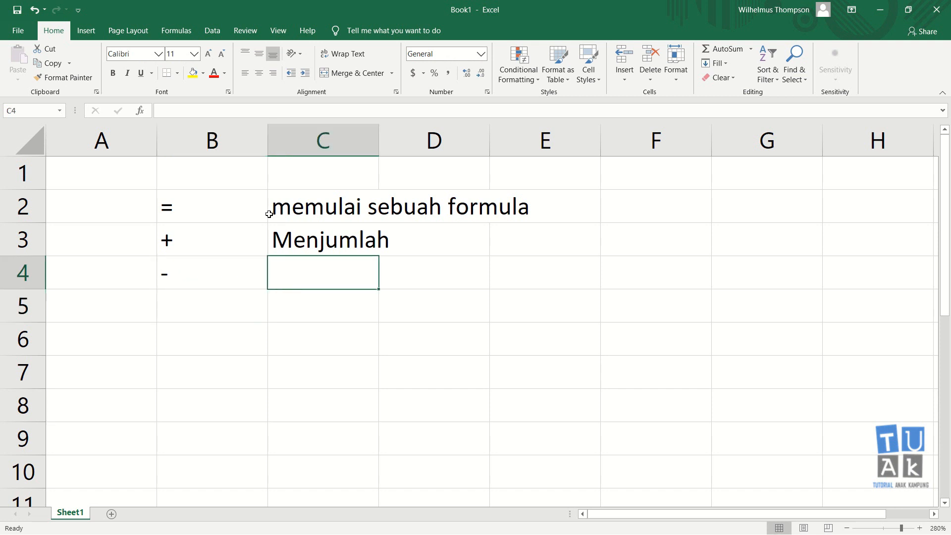
text(Mengu)
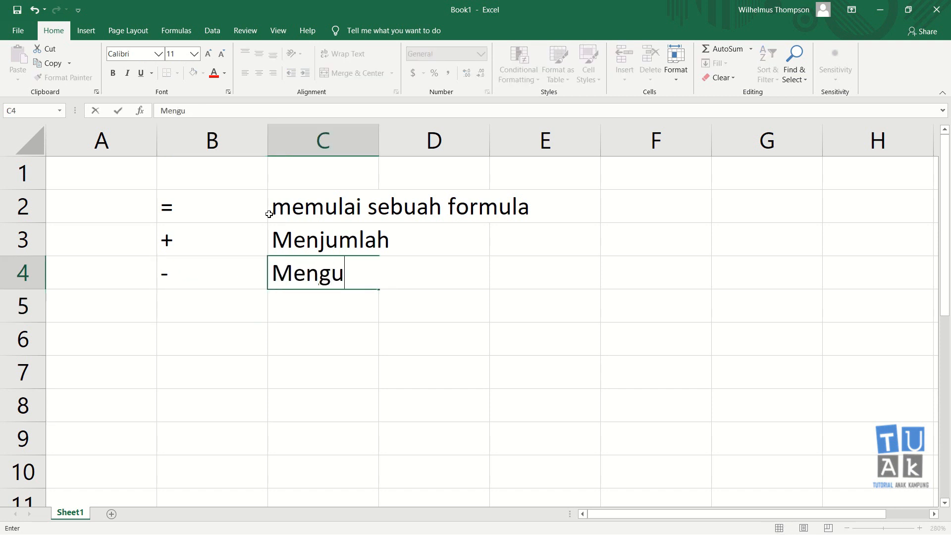
text(rangi)
key(Return)
Enter an asterisk as text in cell B5 and its description "Perkalian" in C5.
key(Left)
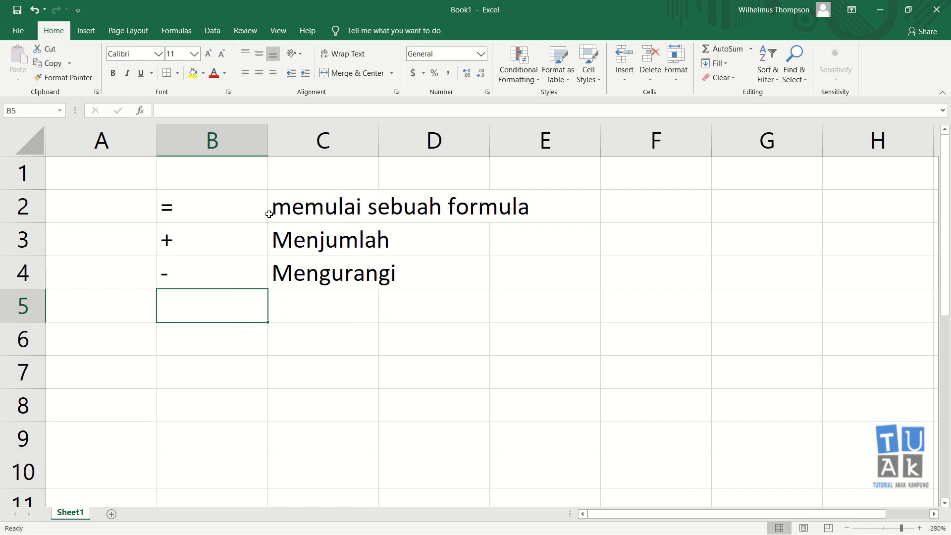
text(*)
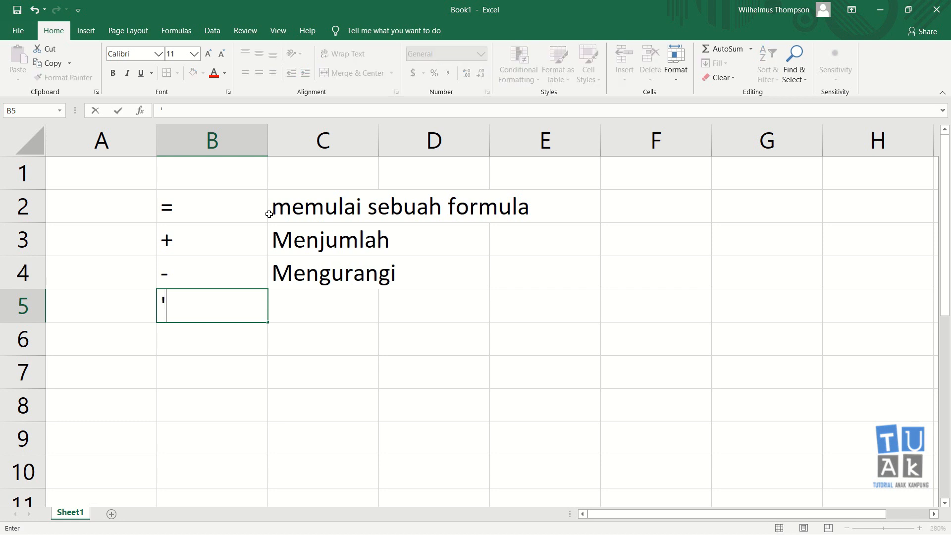
key(Return)
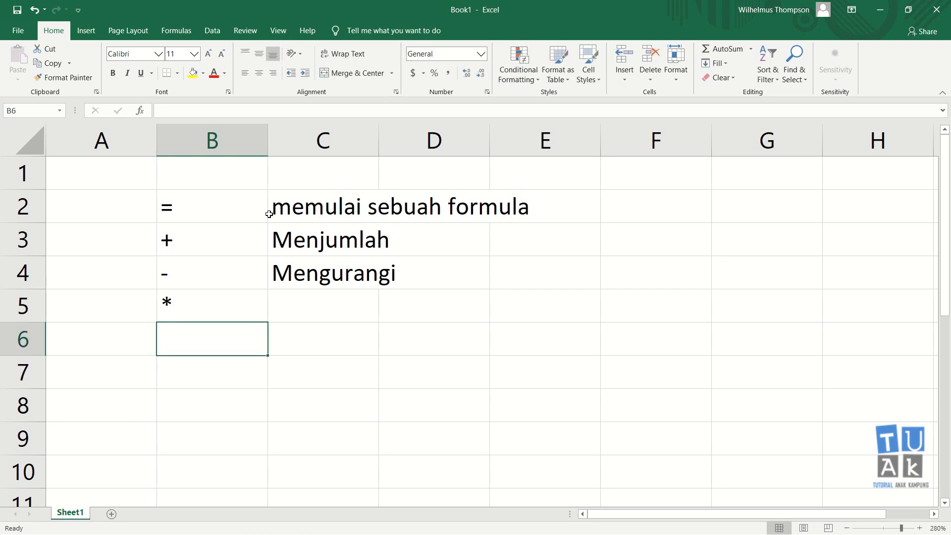
key(Up)
key(Right)
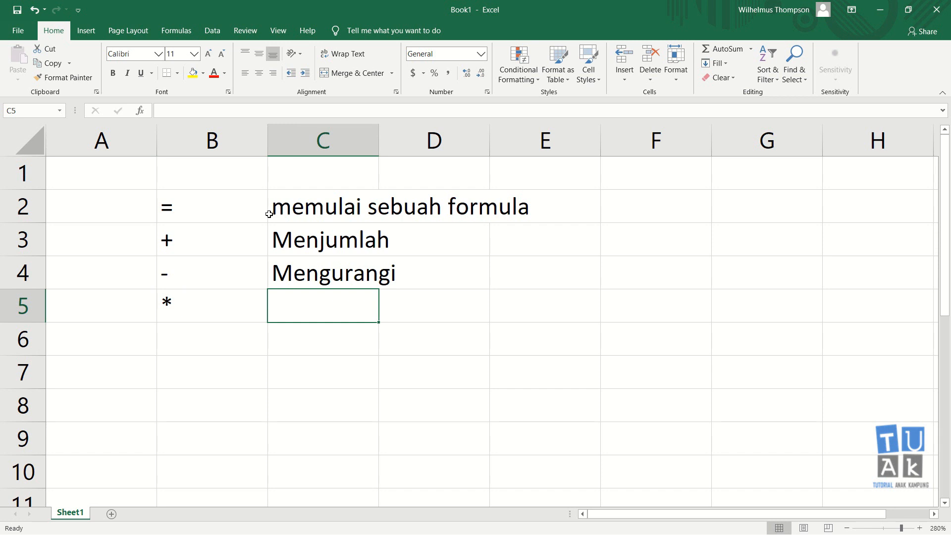
text(Perka)
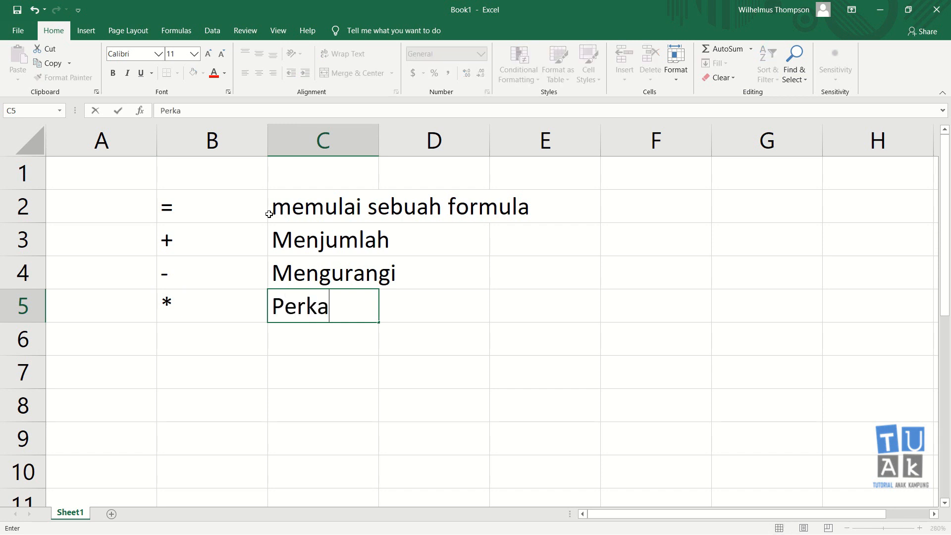
text(lian)
key(Return)
Enter a slash as text in cell B6 and its description "Pembagian" in C6.
key(Left)
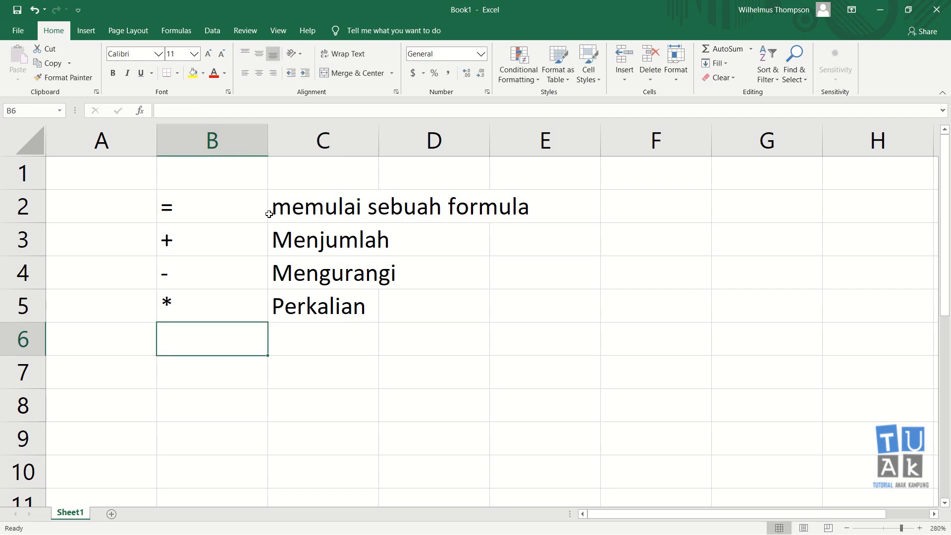
text('/)
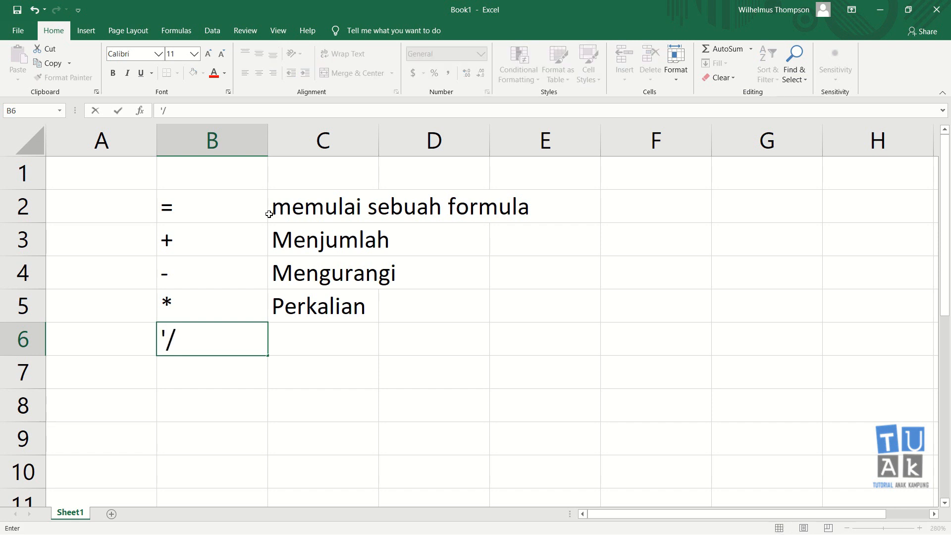
key(Return)
key(Up)
key(Right)
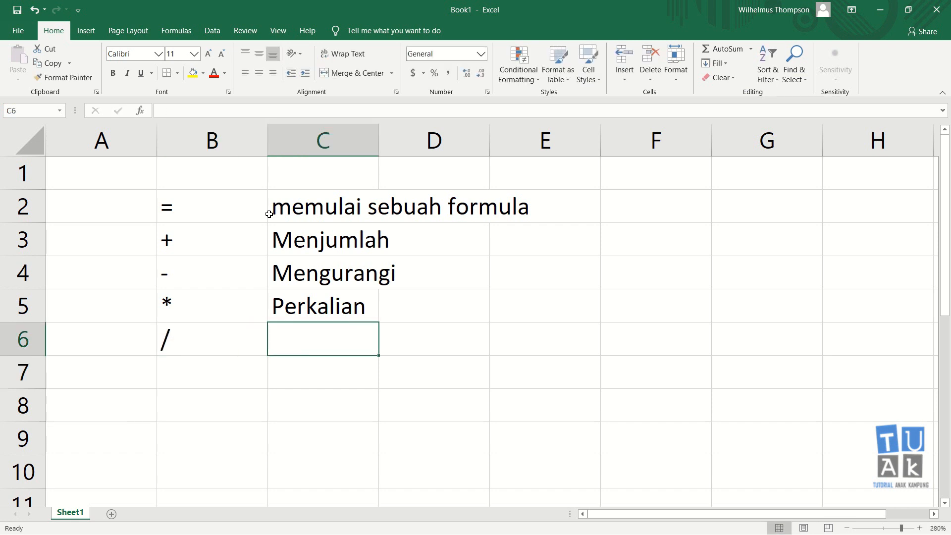
text(Pembagian)
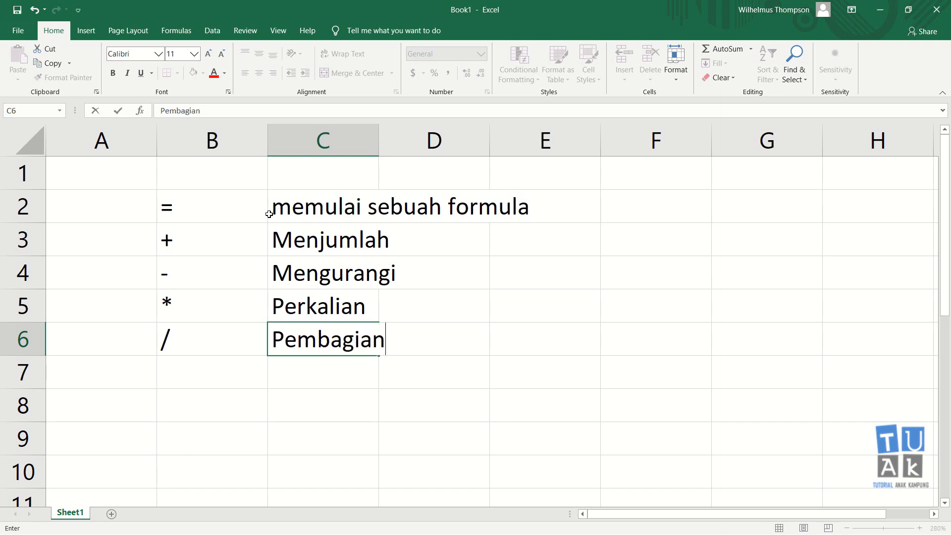
key(Return)
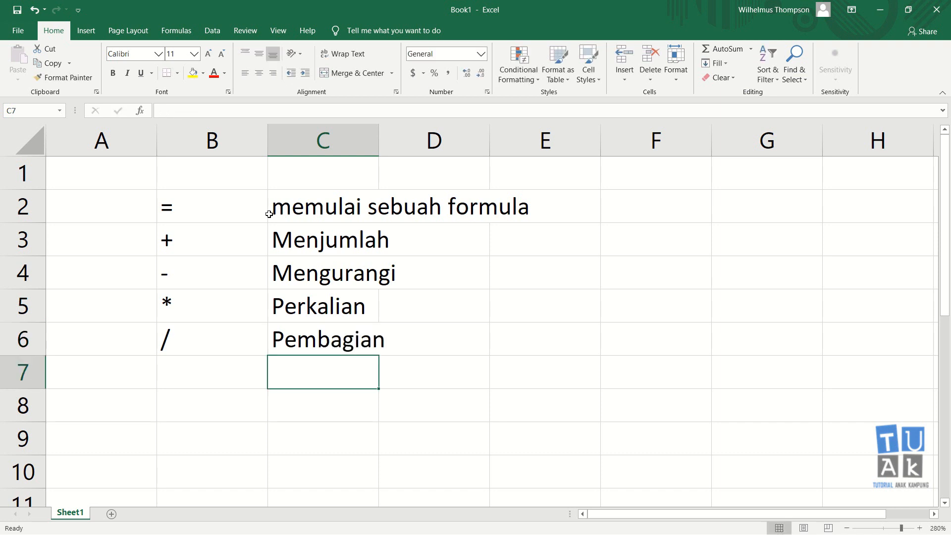
Enter a caret as text in cell B7 and its description "Pemangkatan" in C7.
key(Left)
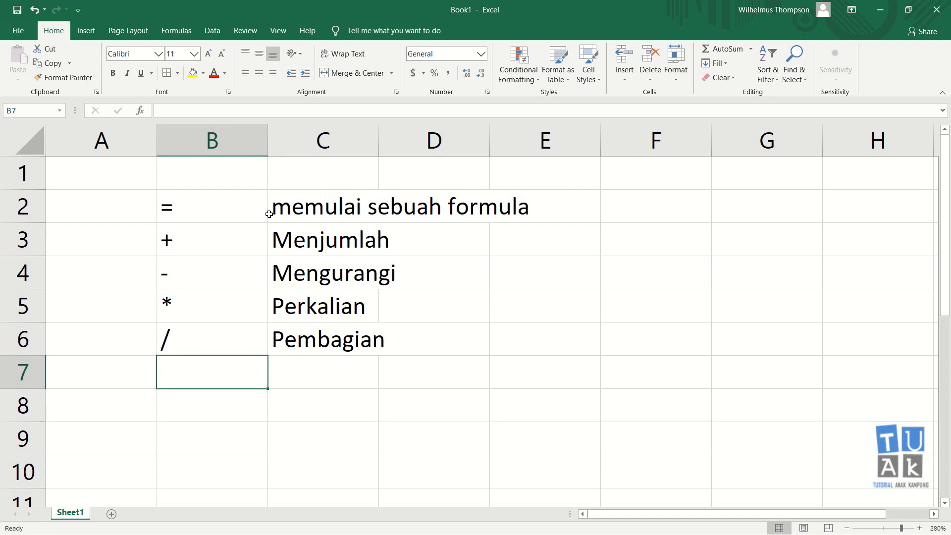
text('^)
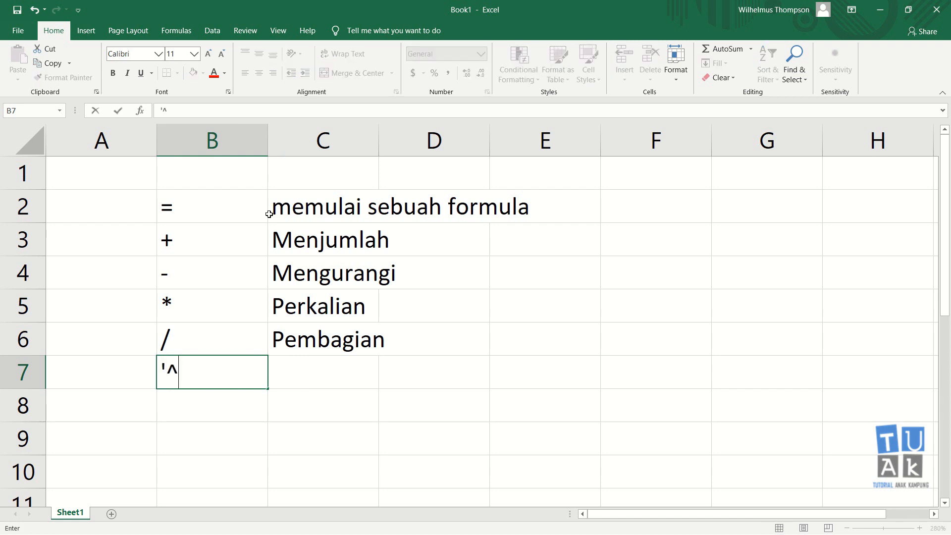
key(Return)
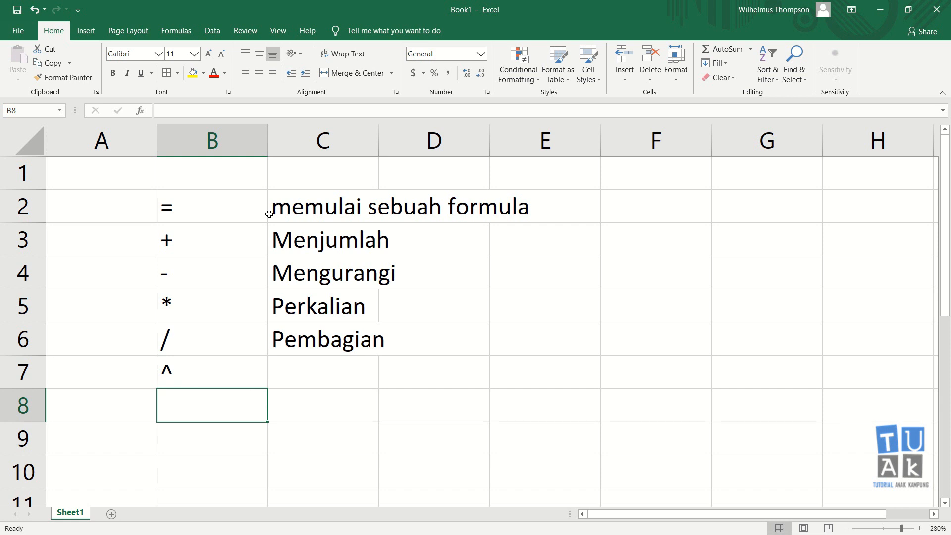
key(Up)
key(Right)
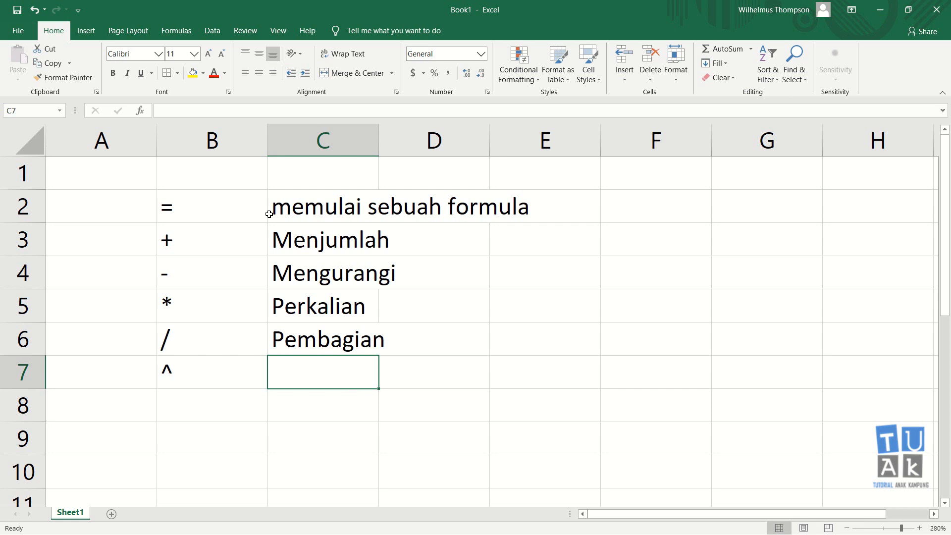
text(Pemangkatan)
key(Return)
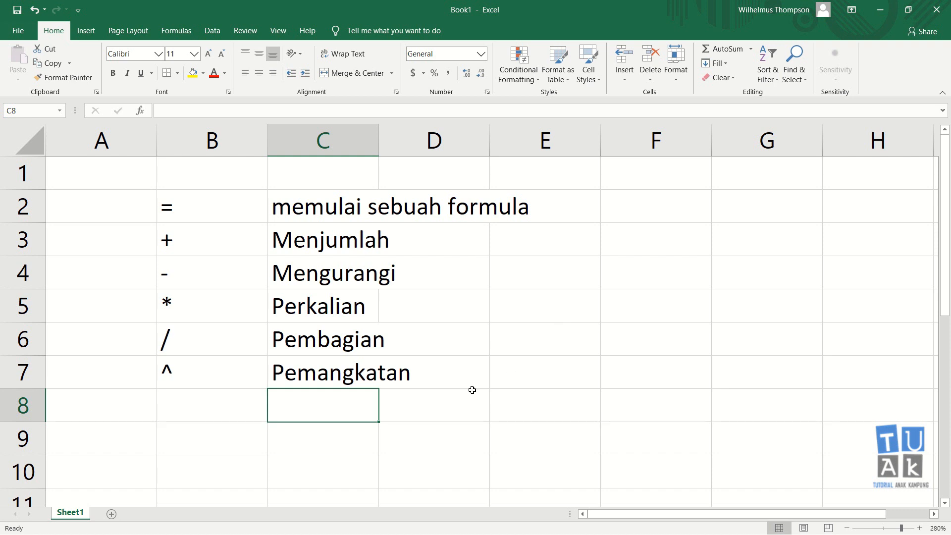
click(439, 439)
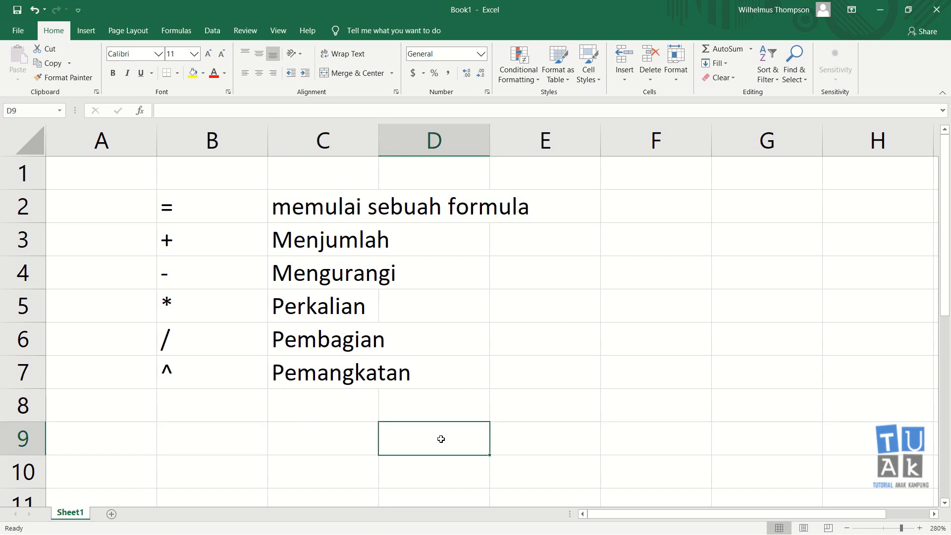
click(202, 443)
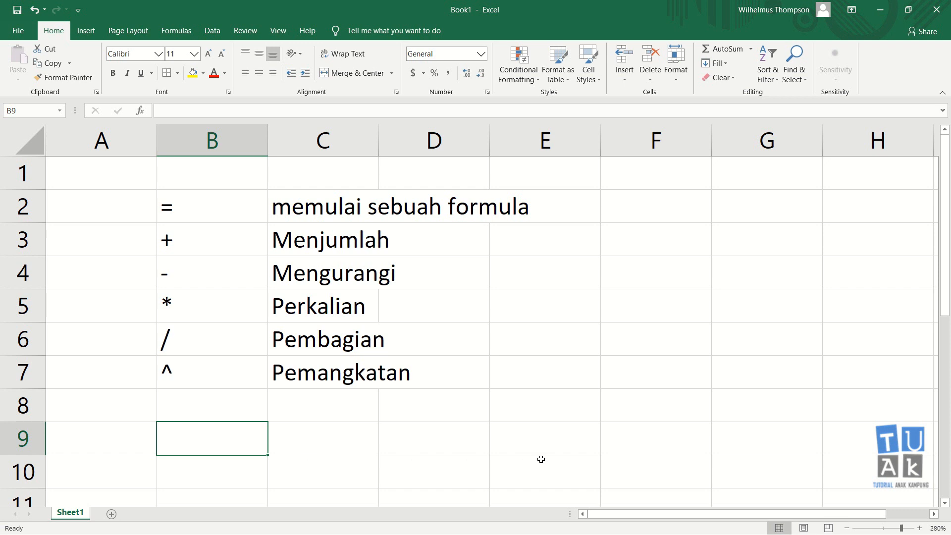
Enter the addition formula =10+5 in cell B9.
text(=)
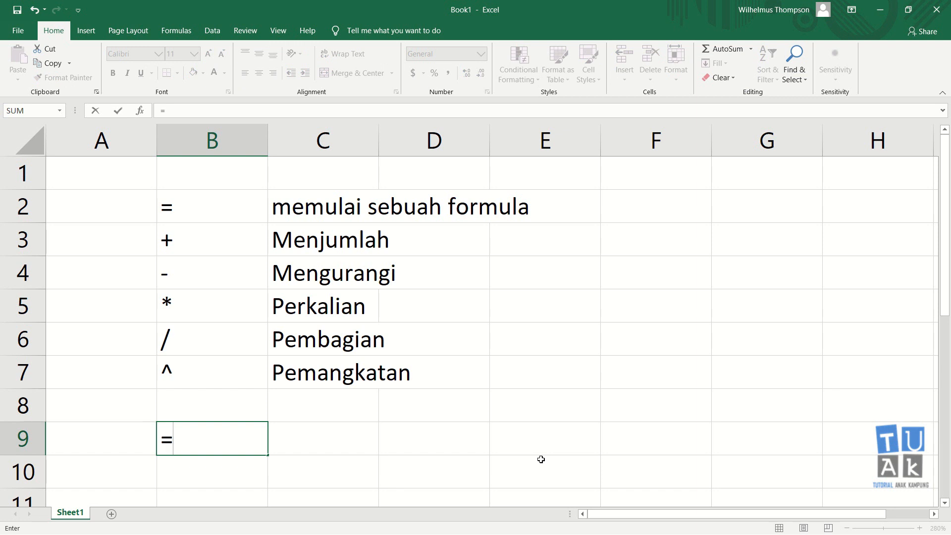
text(10+5)
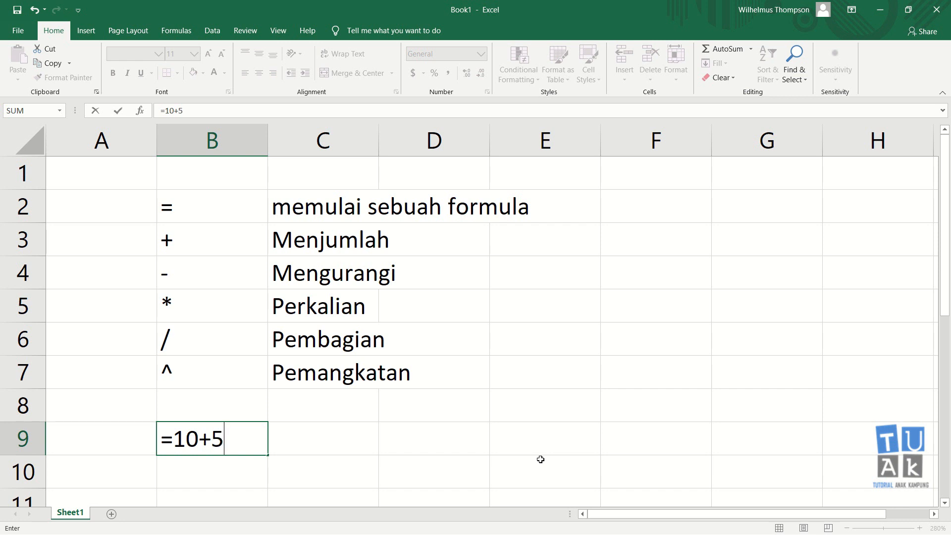
key(Return)
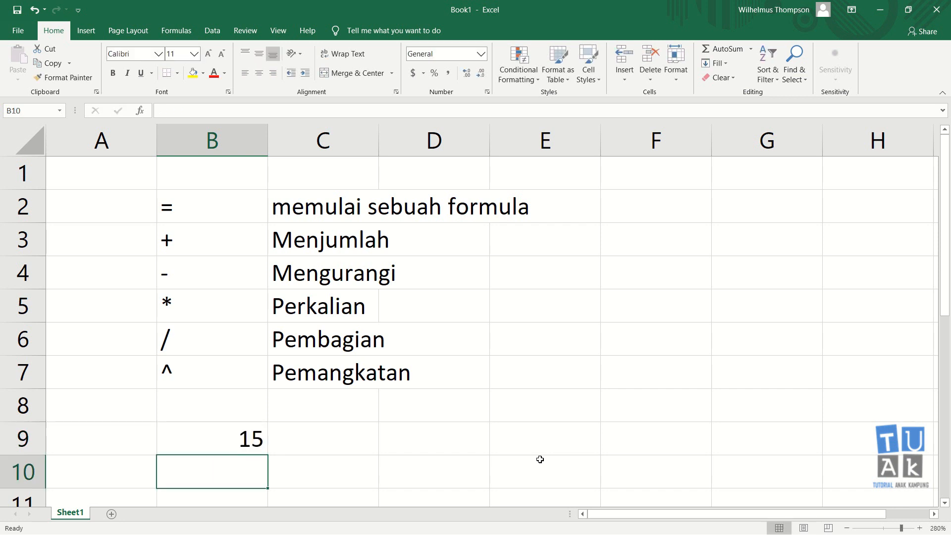
Clear cell B9 and enter the subtraction formula =10-5 in it.
click(250, 443)
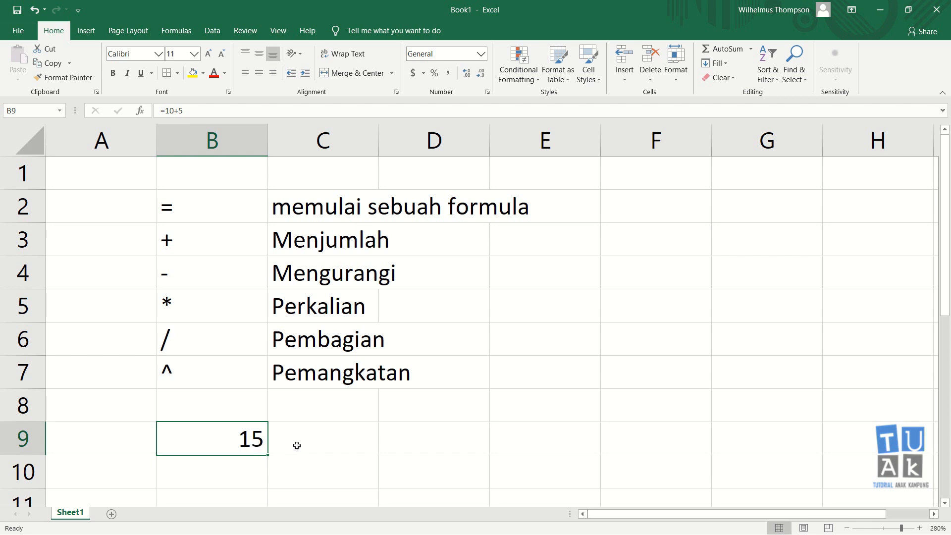
key(Delete)
text(=)
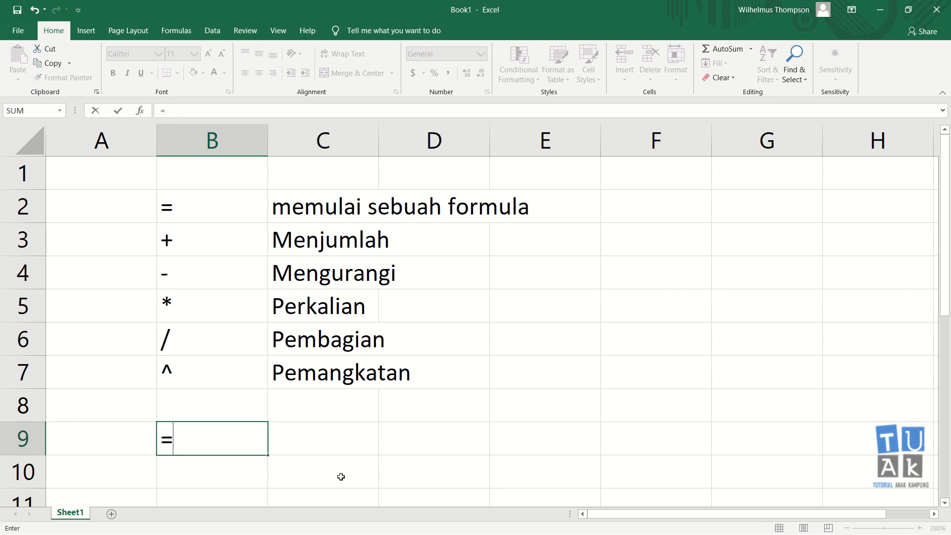
text(10-5)
key(Return)
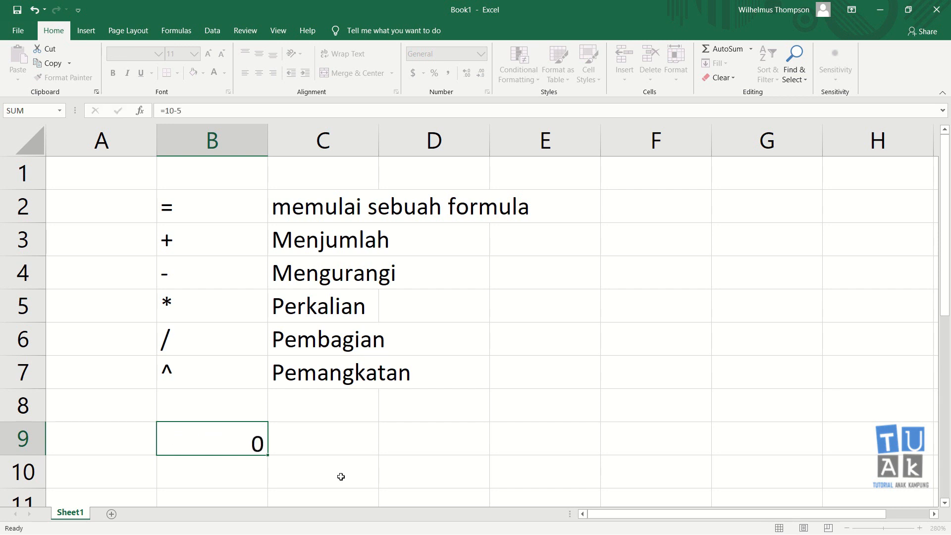
Clear cell B9 and enter the multiplication formula =10*5 in it.
click(240, 437)
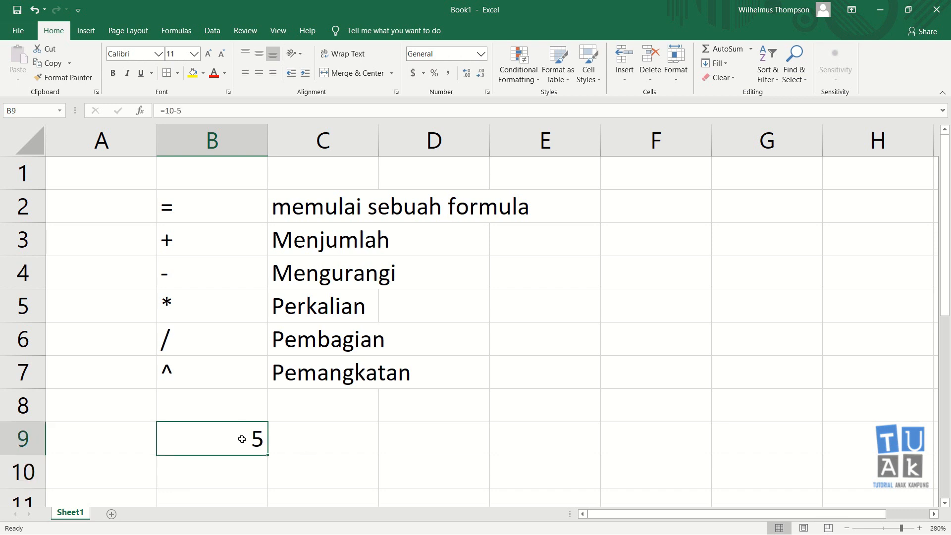
key(Delete)
text(=10)
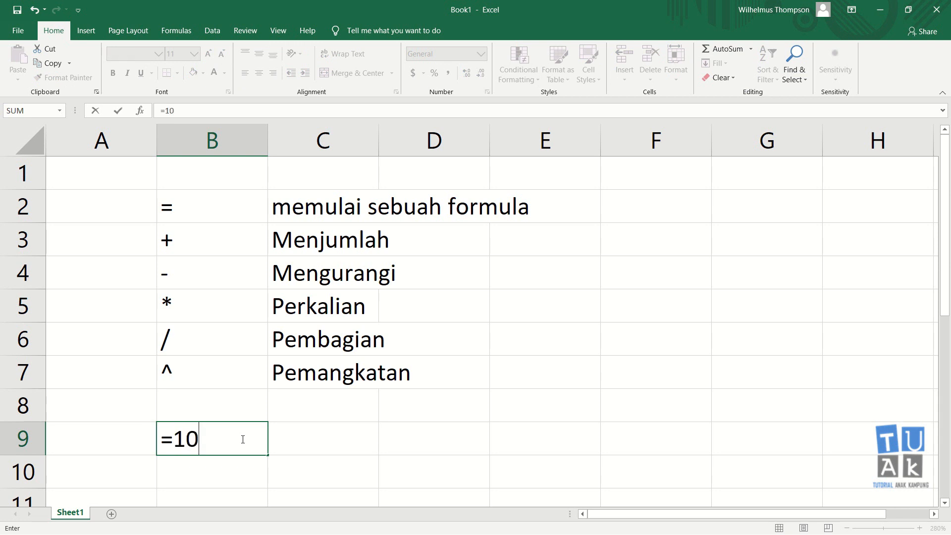
text(*5)
key(Return)
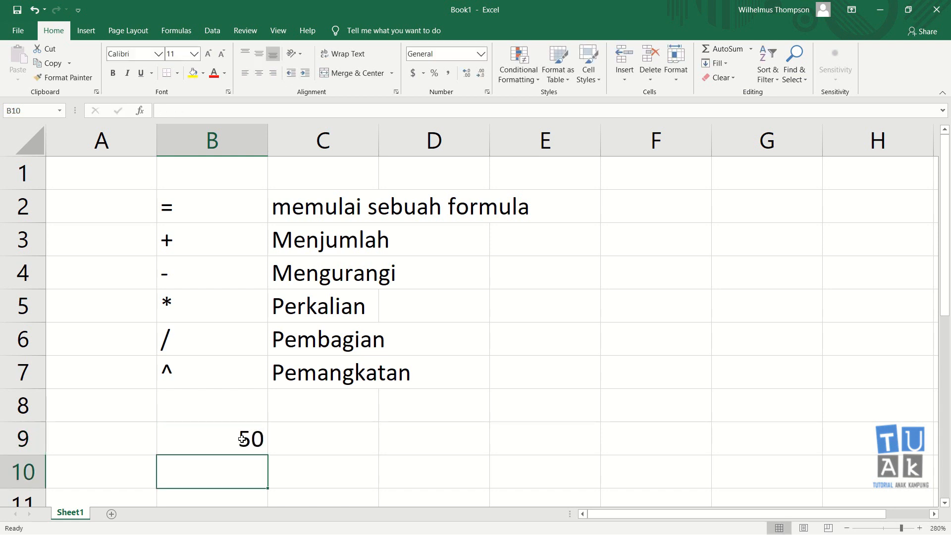
Clear cell B9 and enter the division formula =10/5 in it.
click(242, 439)
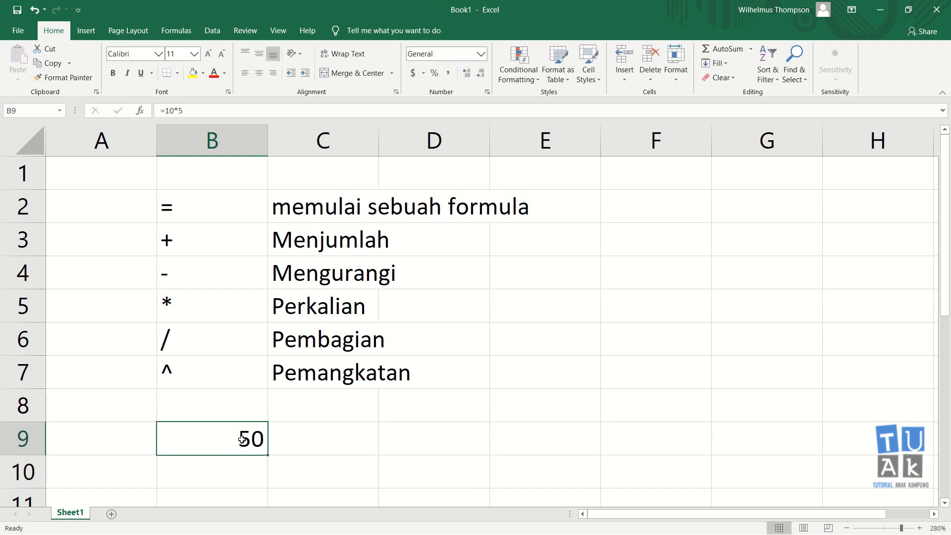
key(Delete)
text(=)
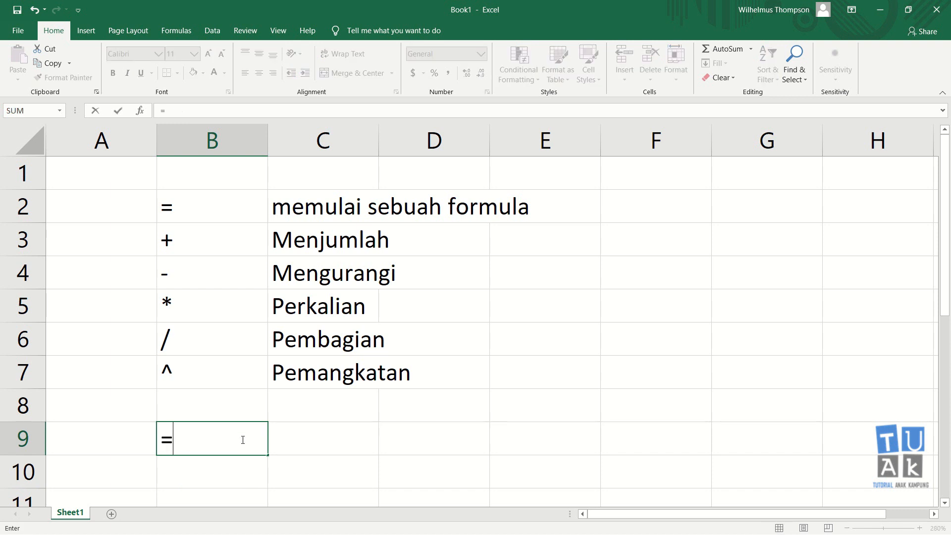
text(10/)
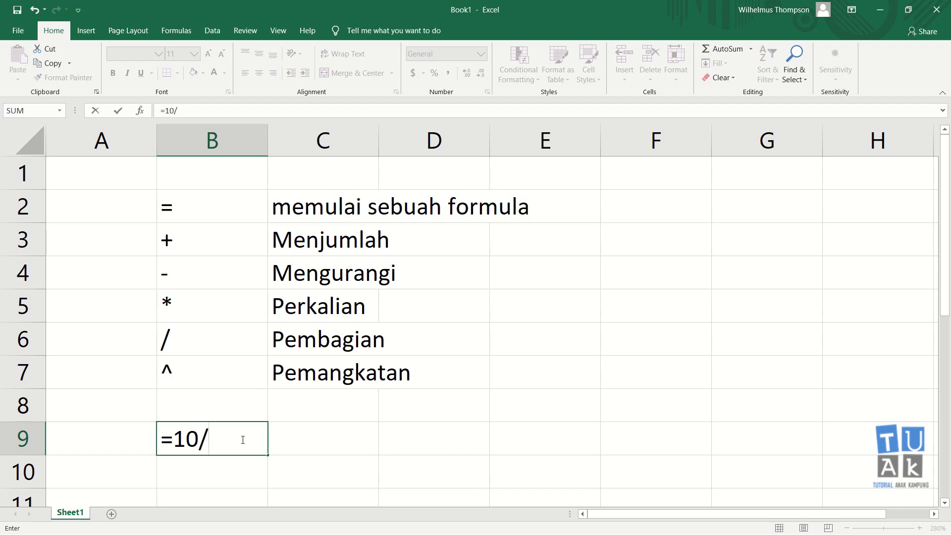
text(5)
key(Return)
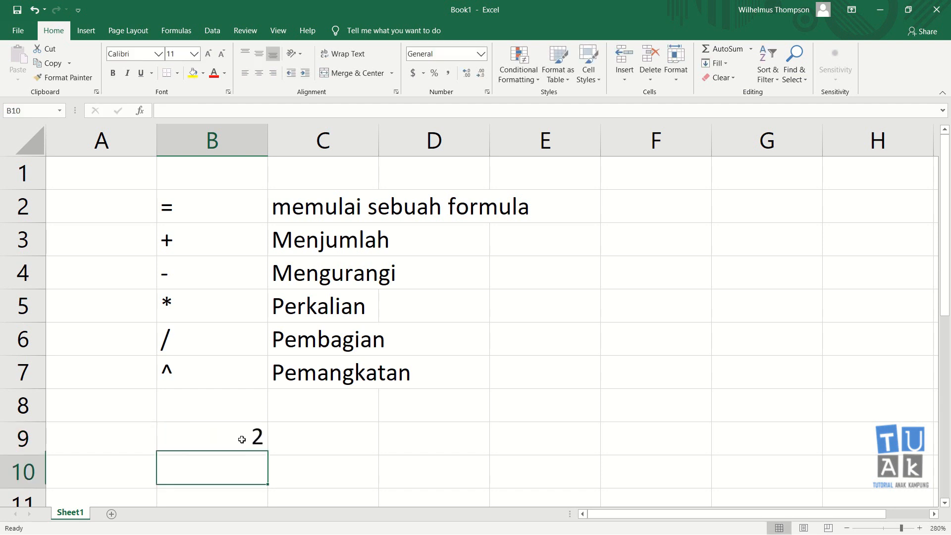
Clear cell B9 and enter the exponent formula =10^5 in it.
click(242, 439)
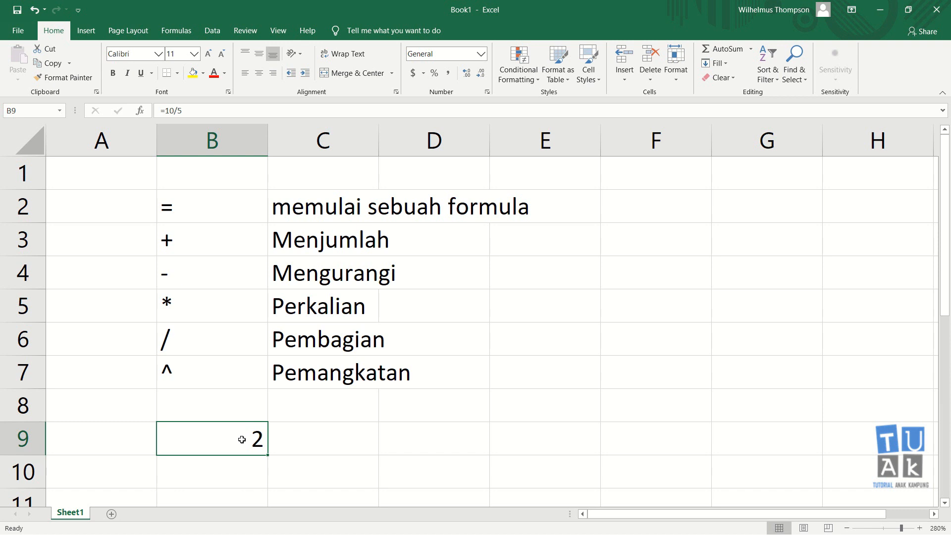
key(Delete)
text(10)
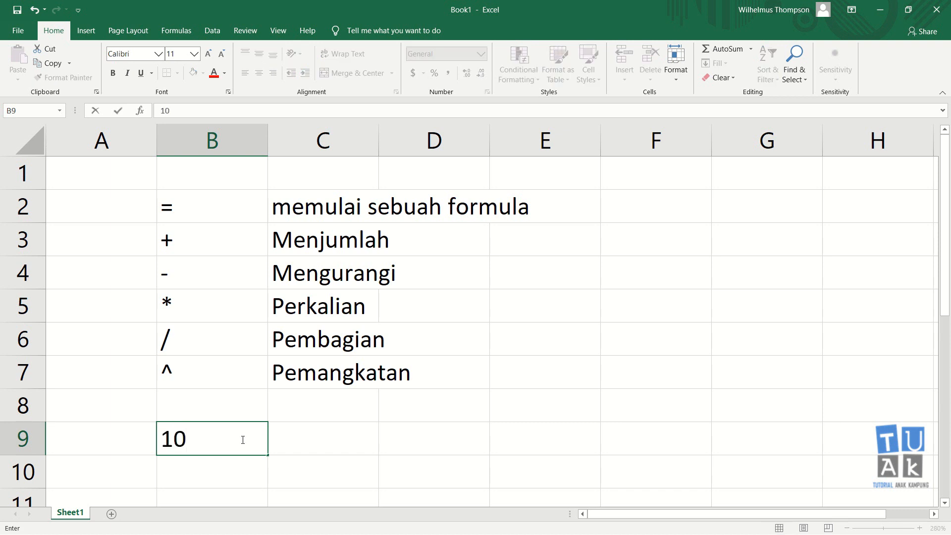
key(Escape)
text(=)
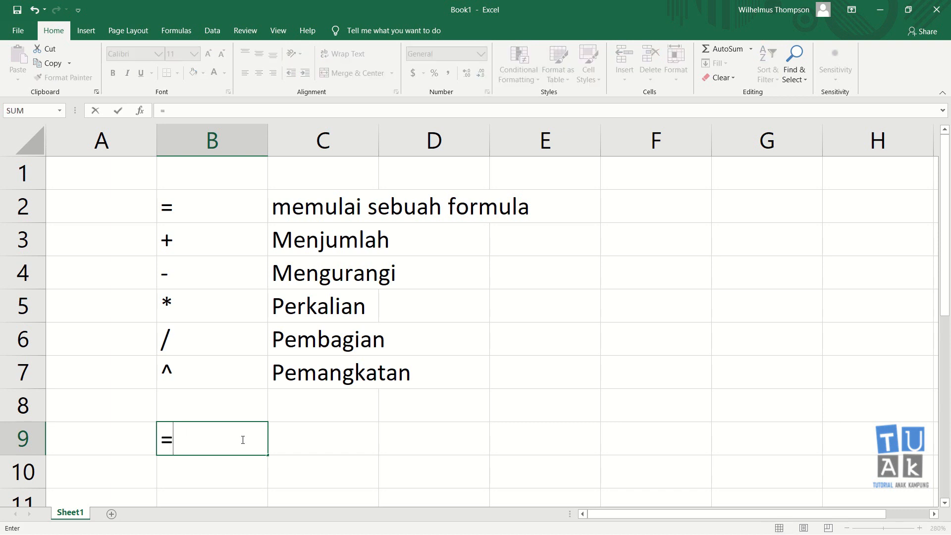
text(10^5)
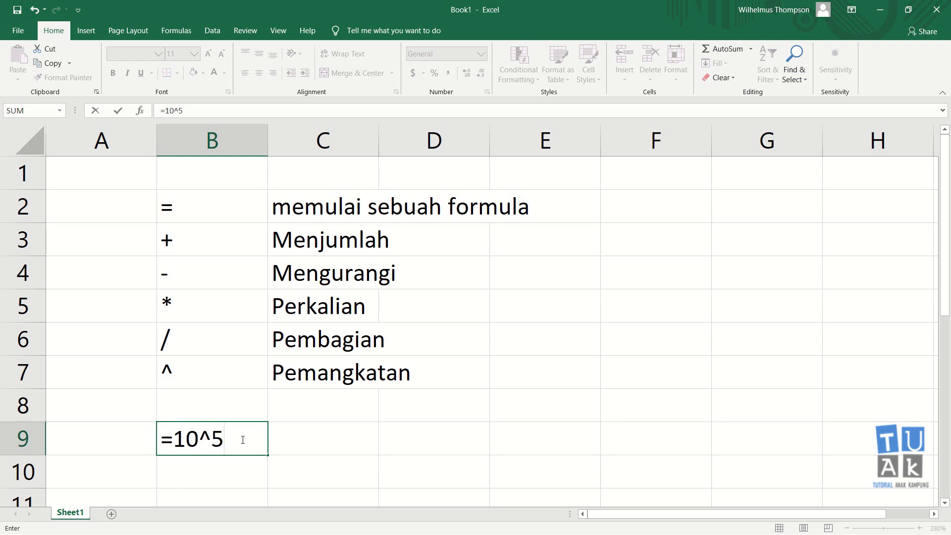
key(Return)
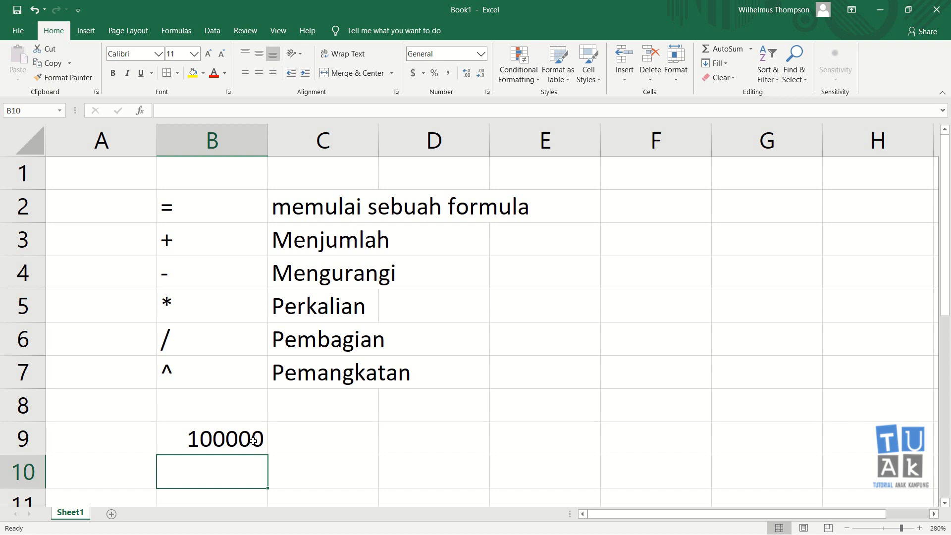
Replace the formula in cell B9 with the plain value 10 and enter 5 in C9.
click(253, 440)
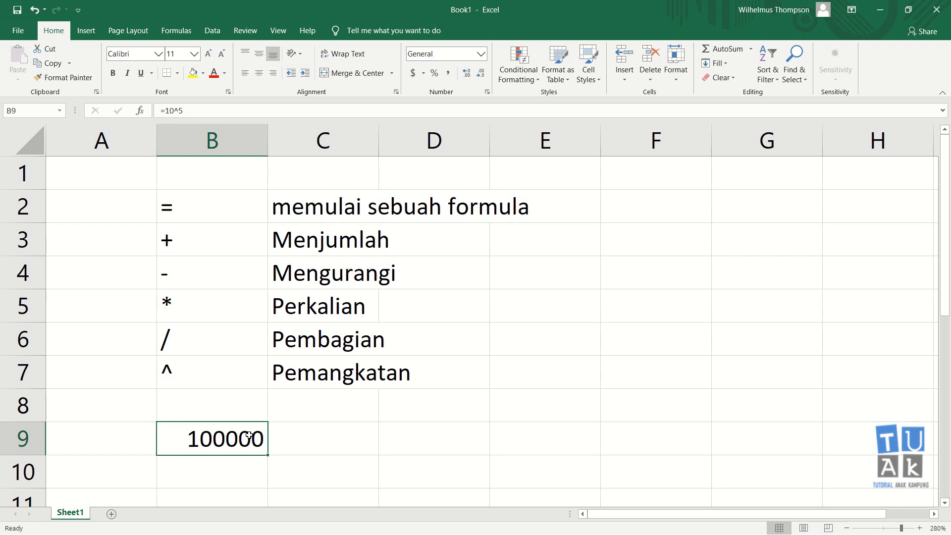
key(Delete)
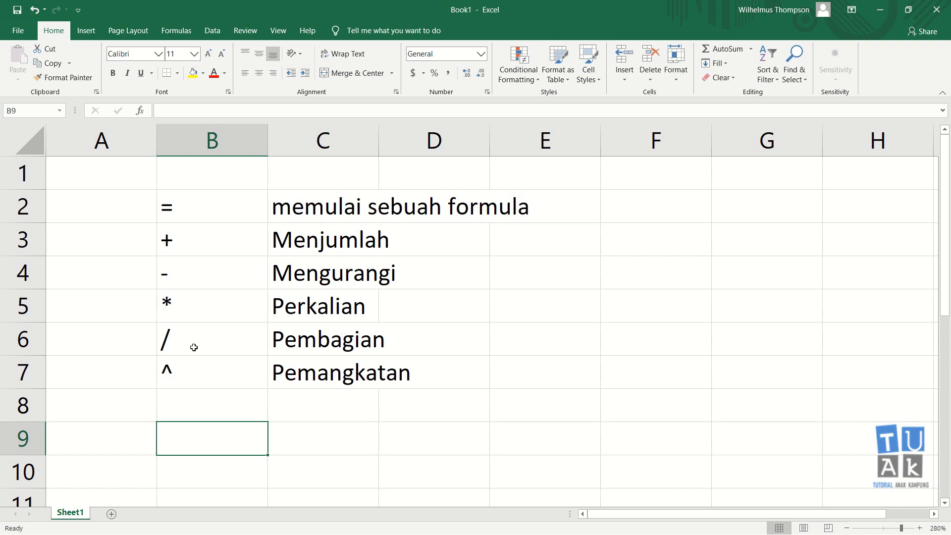
text(10)
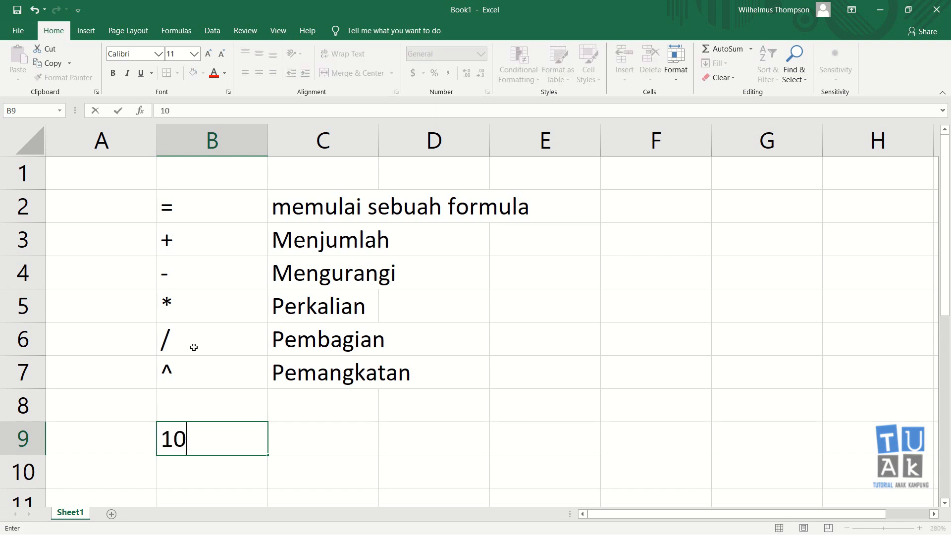
key(Return)
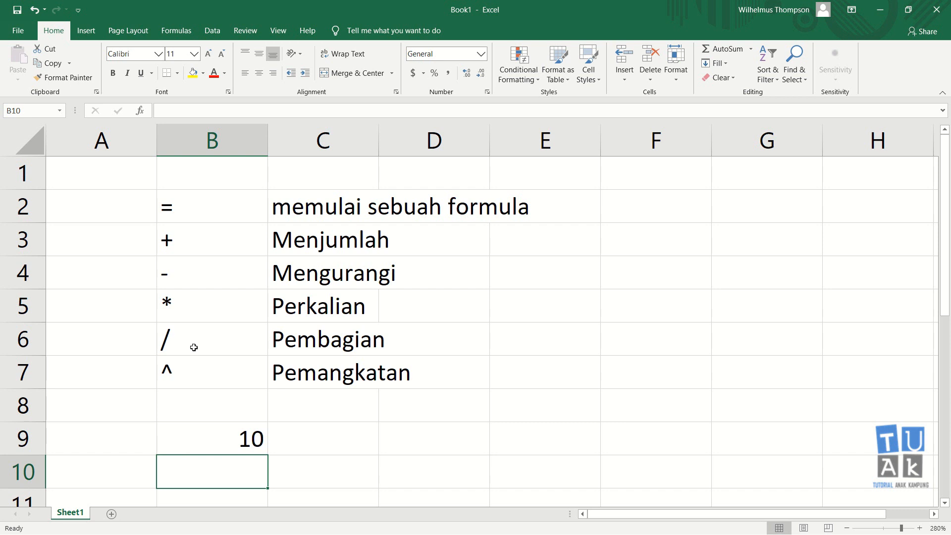
key(Up)
key(Right)
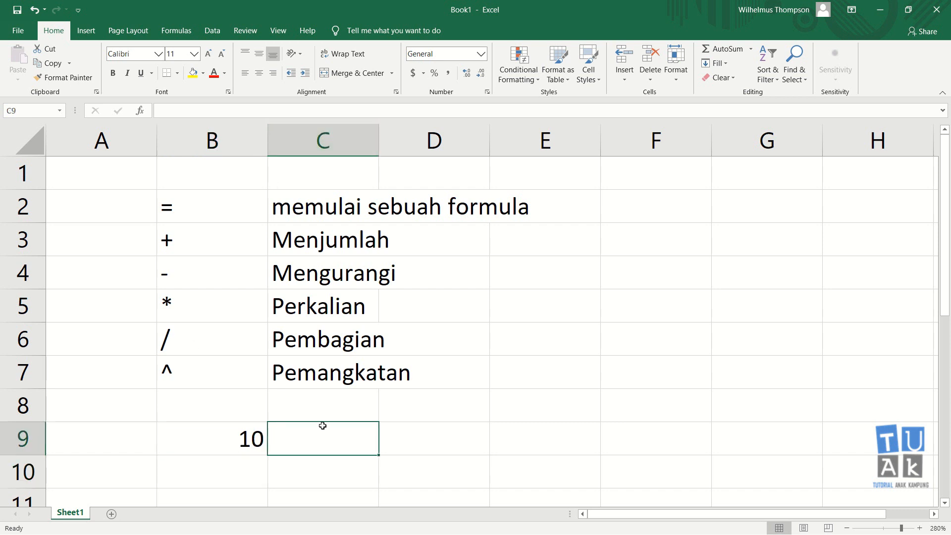
text(5)
key(Return)
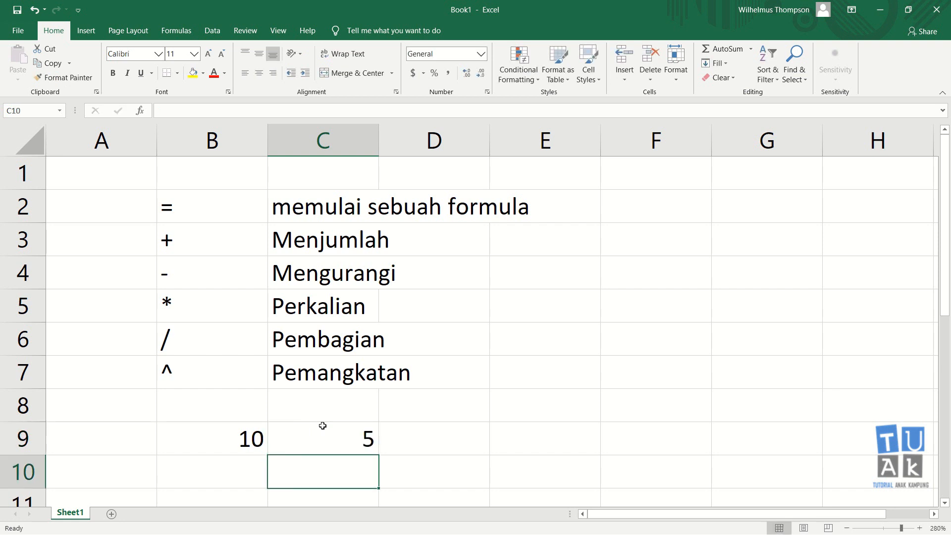
Enter a formula in cell D9 that adds the two neighbouring cells by reference, =B9+C9.
key(Up)
key(Right)
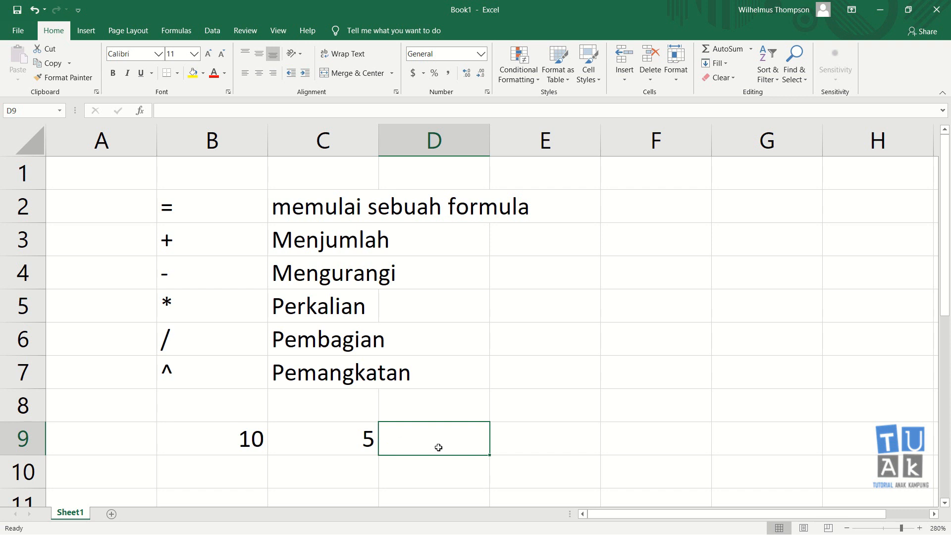
text(=)
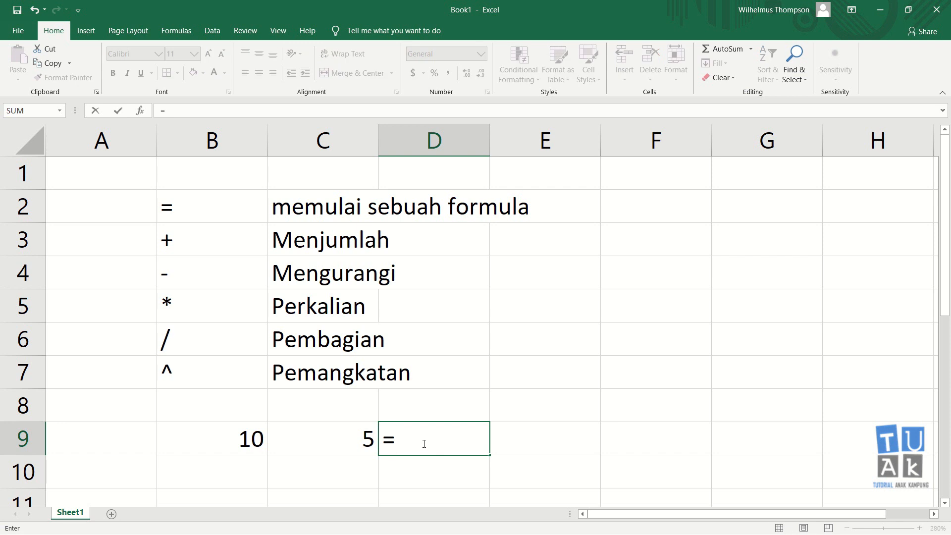
click(238, 435)
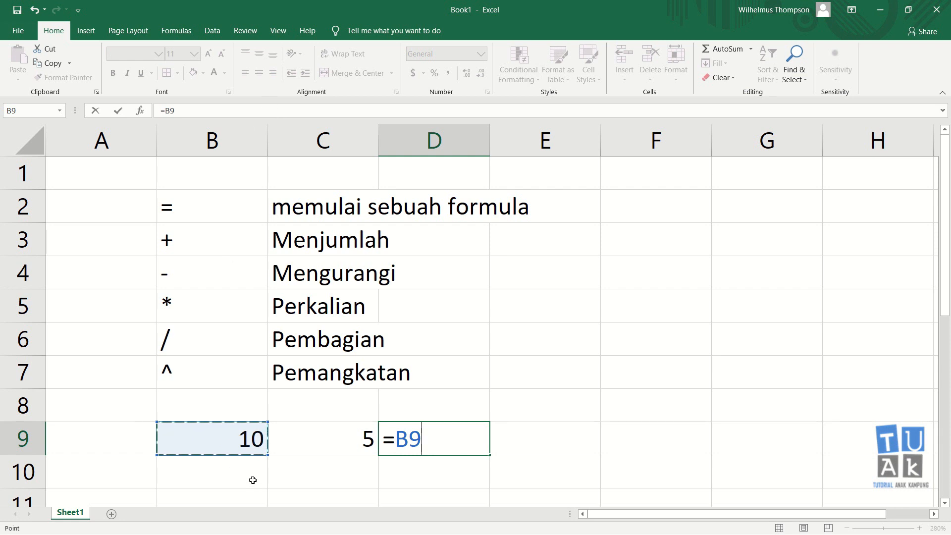
text(+)
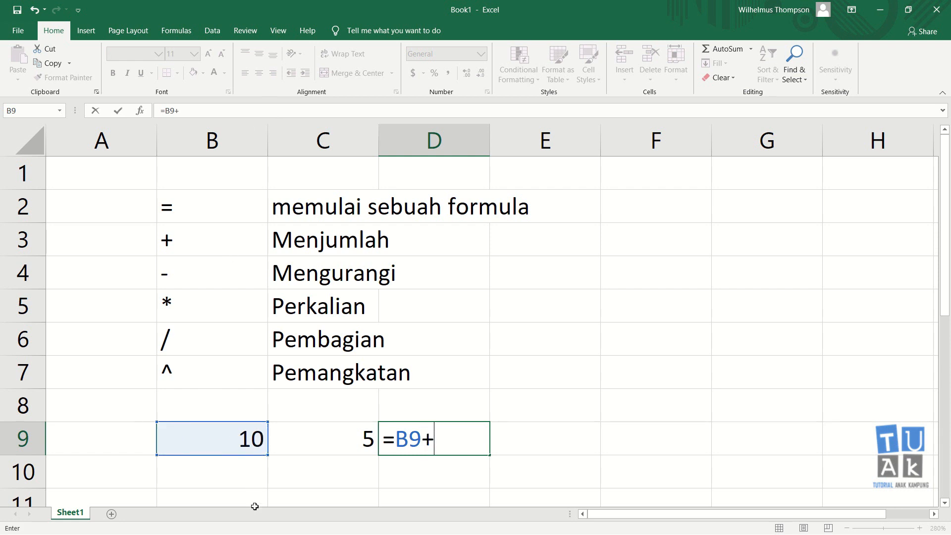
click(353, 438)
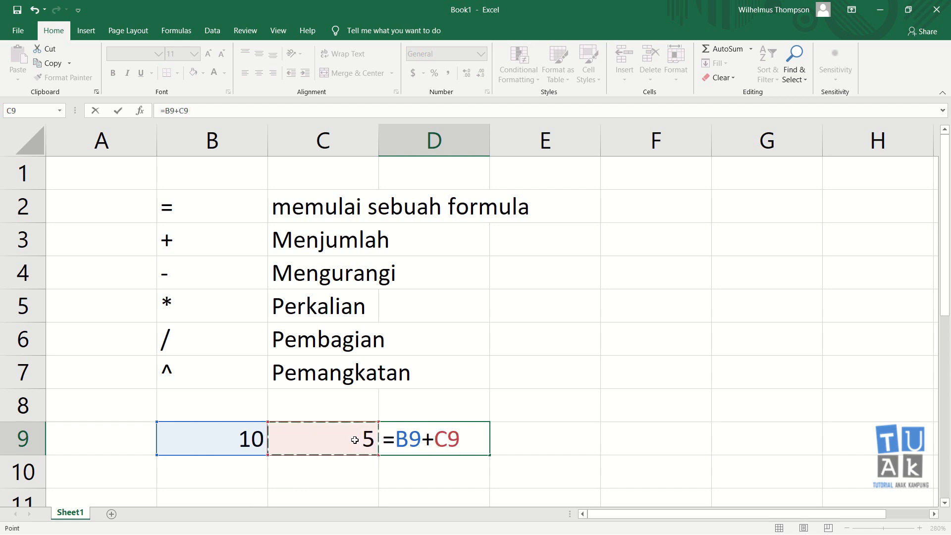
key(Return)
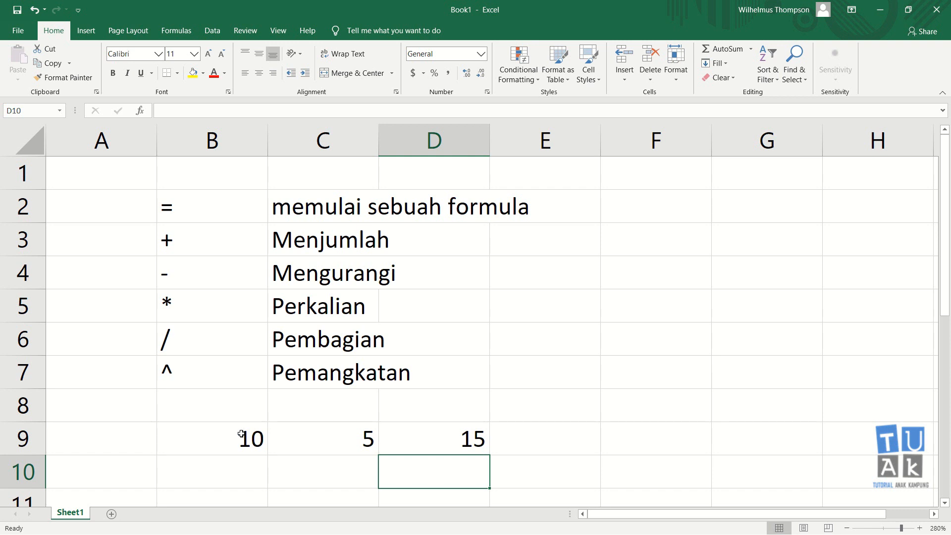
click(473, 436)
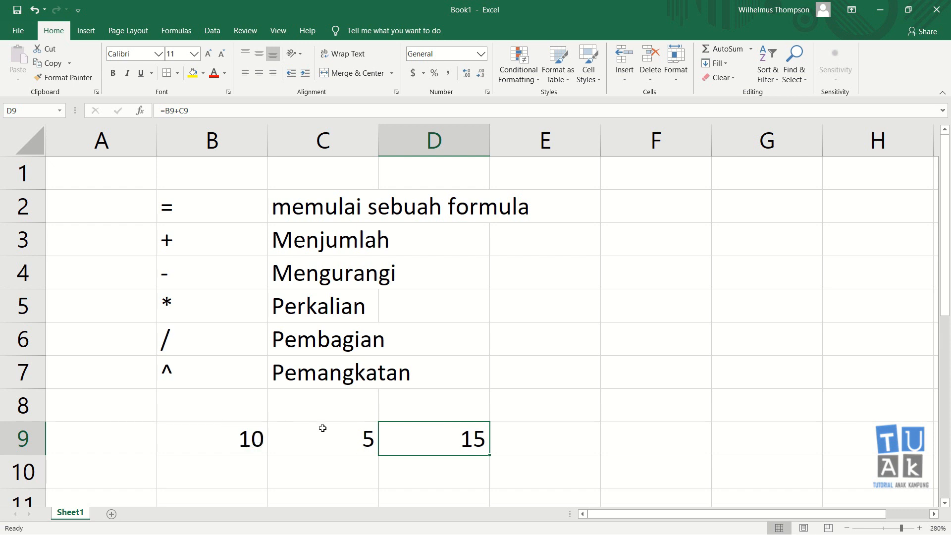
Change the value in cell B9 to 20 and check the formula cell D9.
click(251, 440)
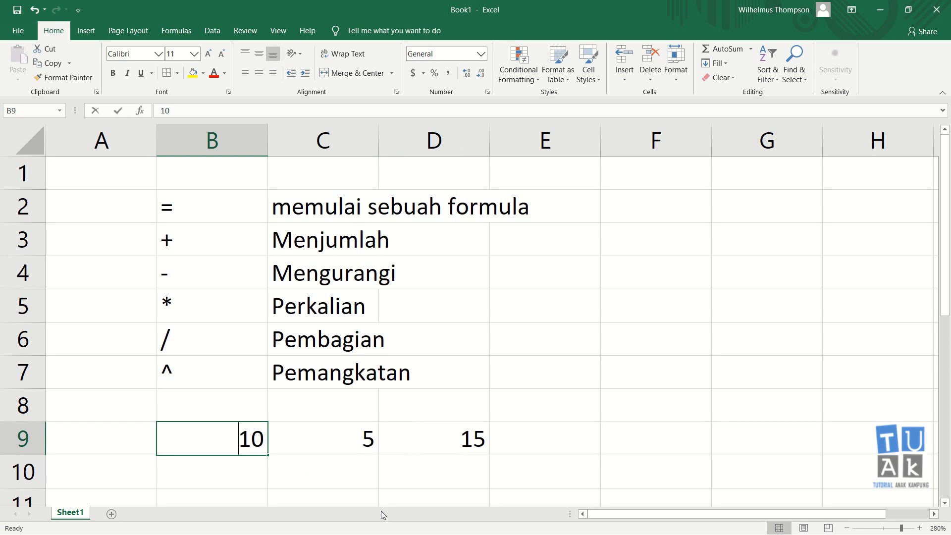
text(20)
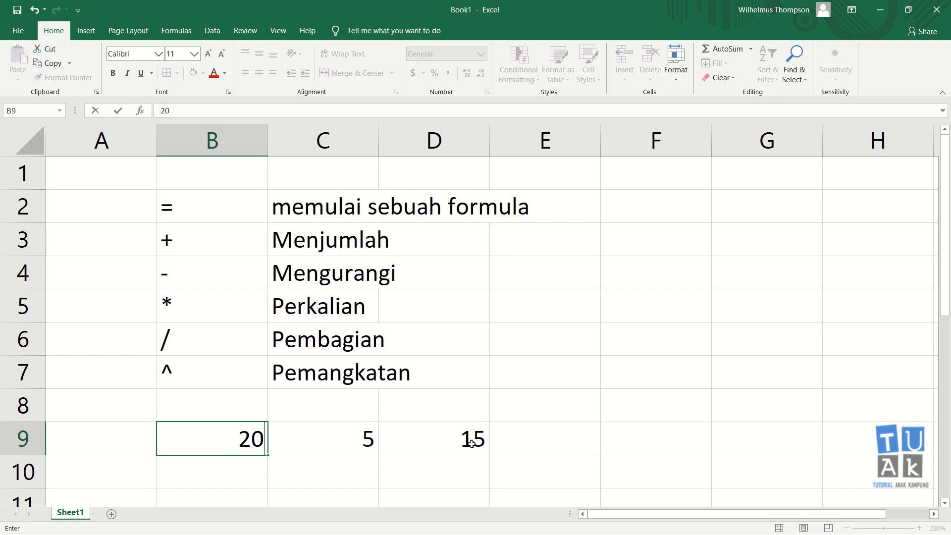
key(Return)
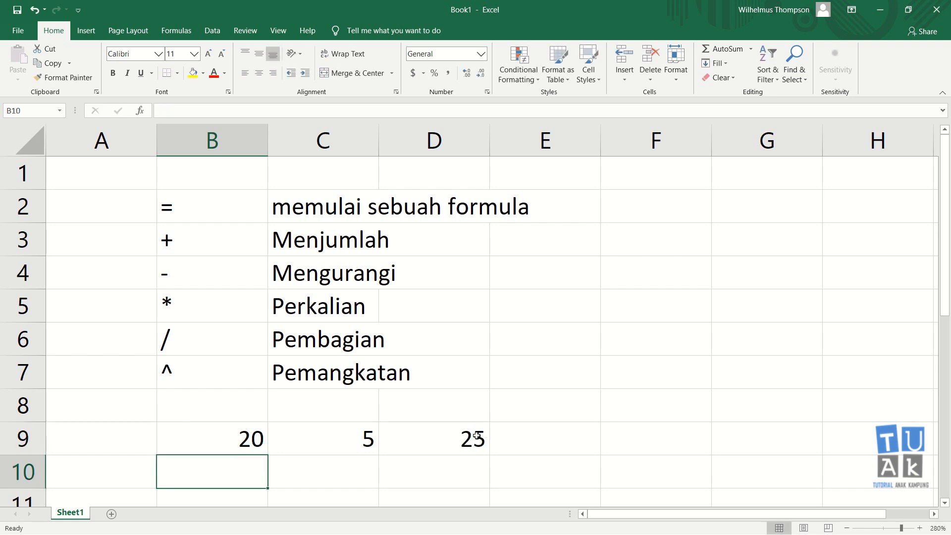
click(471, 443)
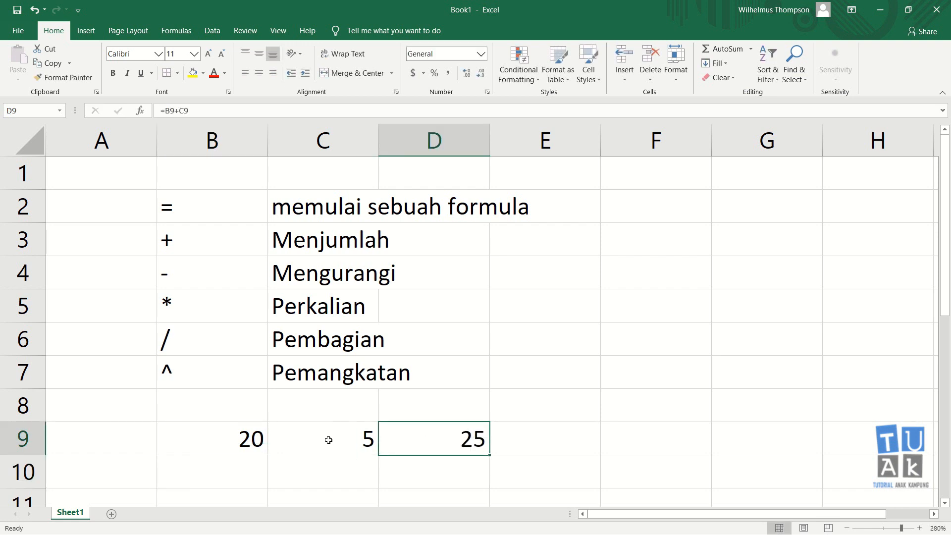
Replace the formula in cell D9 with one that subtracts C9 from B9 by reference, =B9-C9.
click(233, 438)
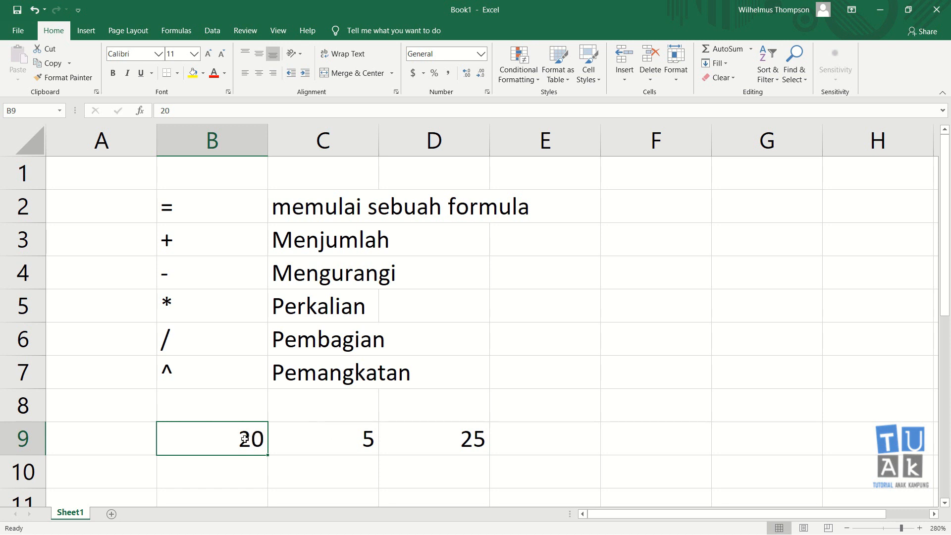
click(431, 450)
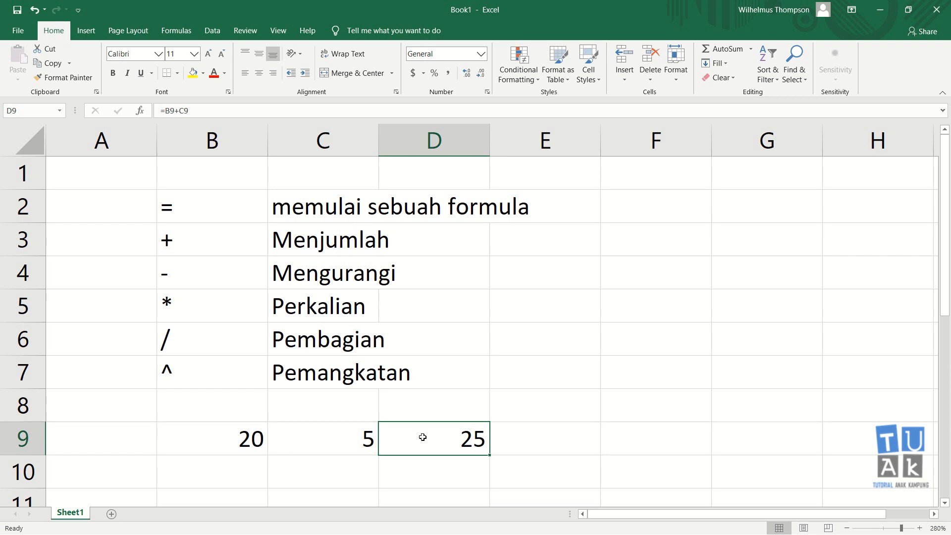
text(=)
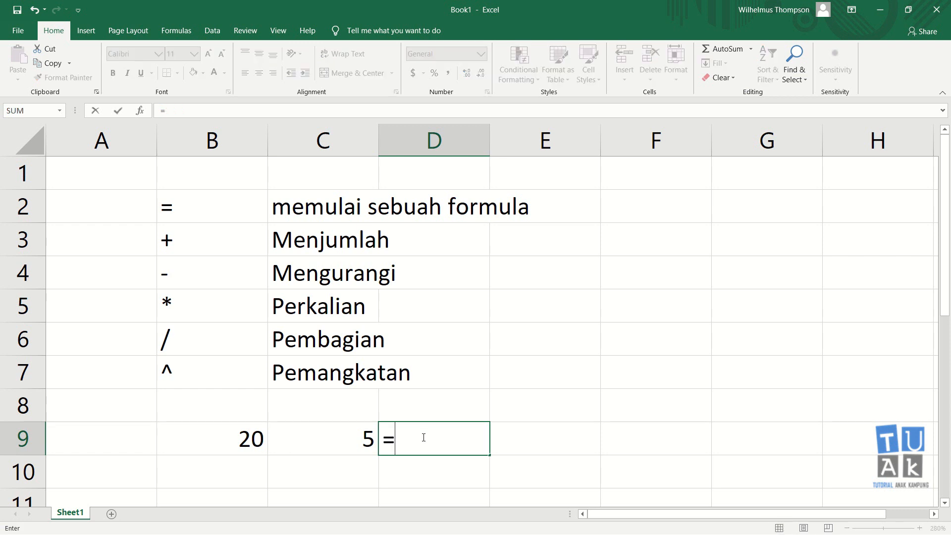
click(254, 440)
text(-)
click(333, 445)
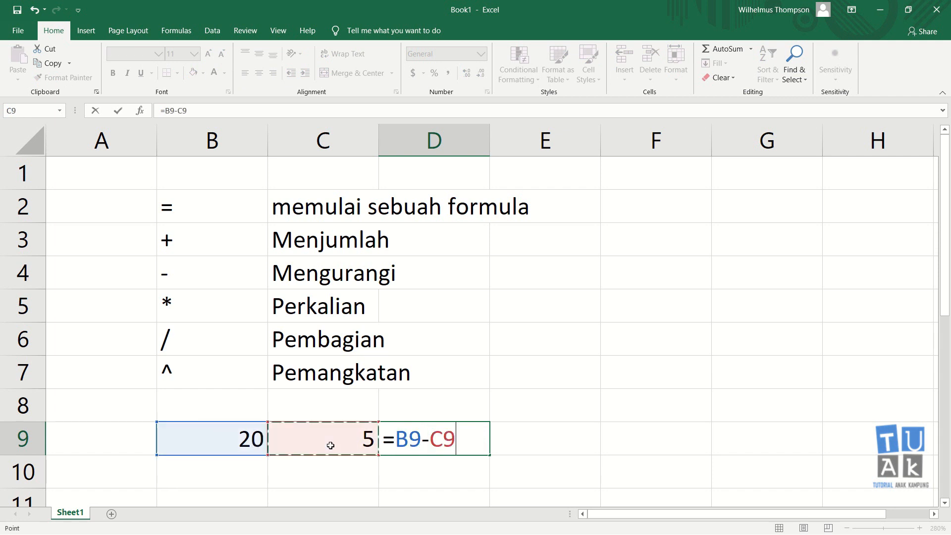
key(Return)
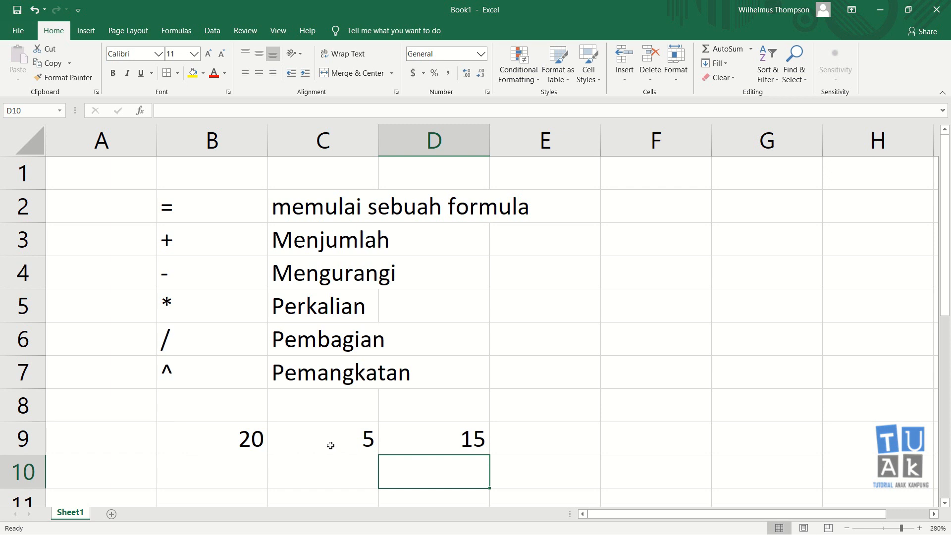
Clear cell D9 and enter a formula that multiplies the two neighbouring cells, =B9*C9.
click(423, 446)
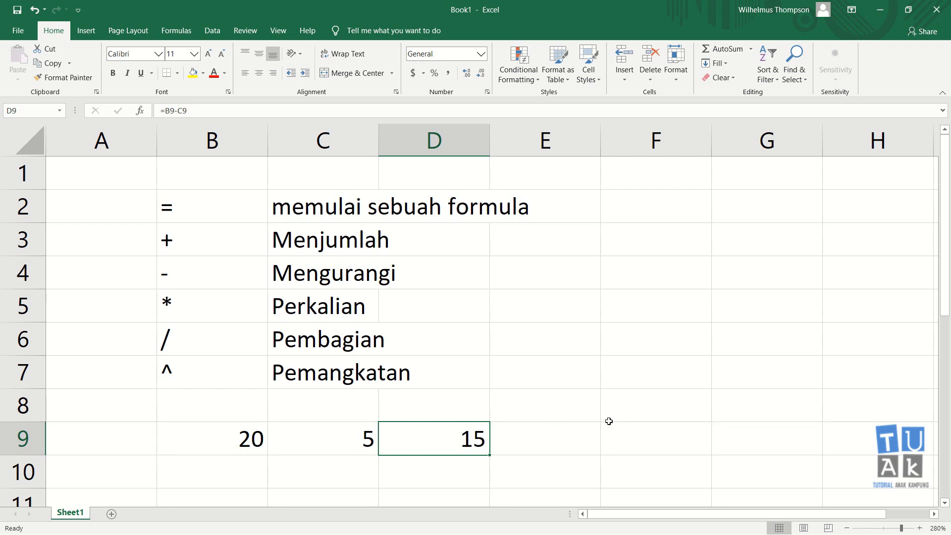
key(Delete)
text(=)
click(256, 446)
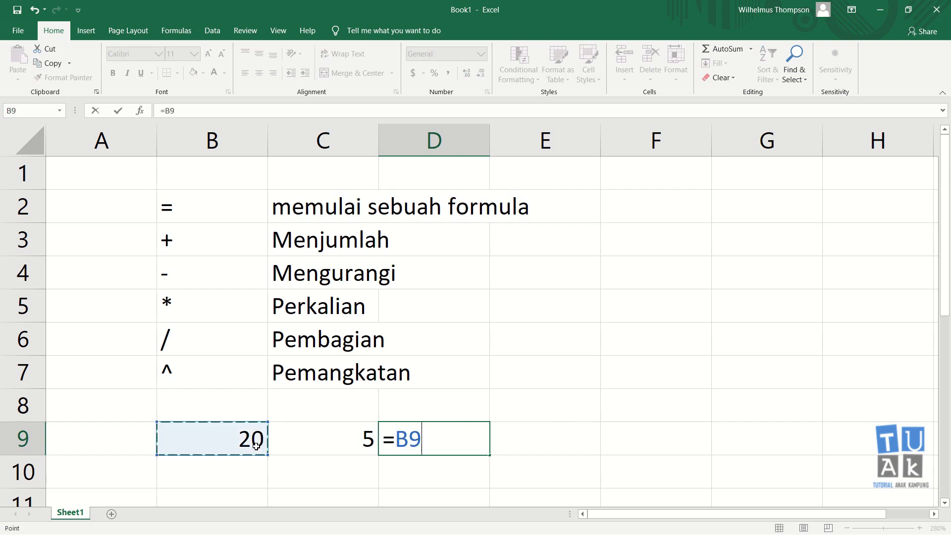
text(*)
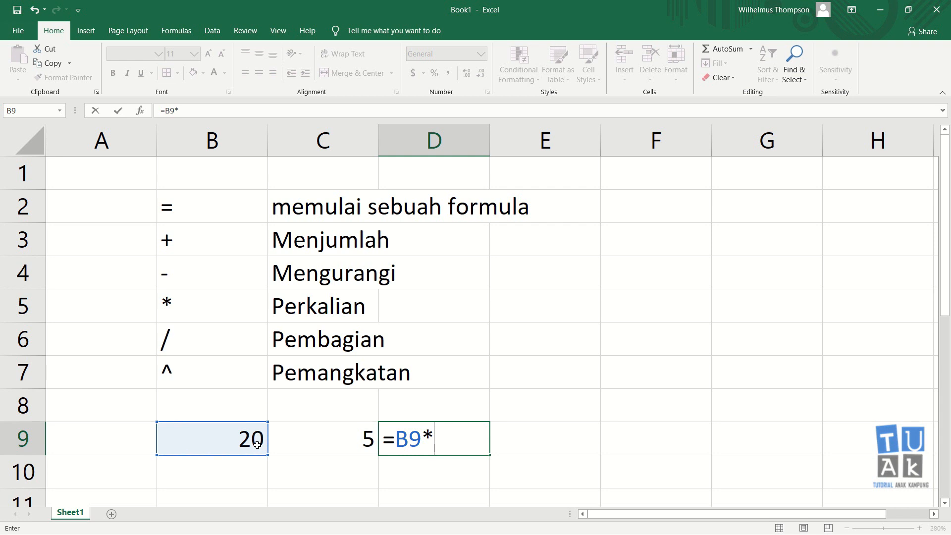
click(324, 436)
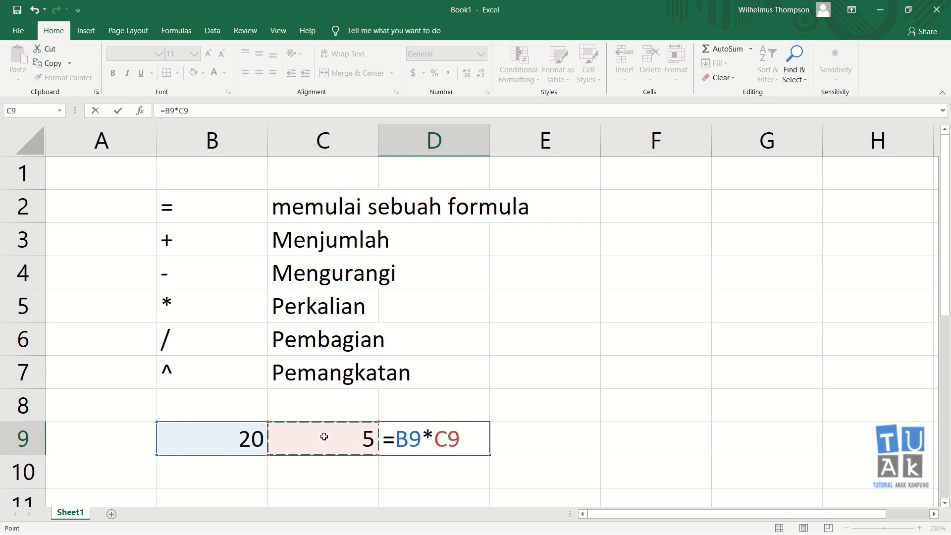
key(Return)
Clear cell D9 and enter a formula that divides B9 by C9, =B9/C9.
key(Up)
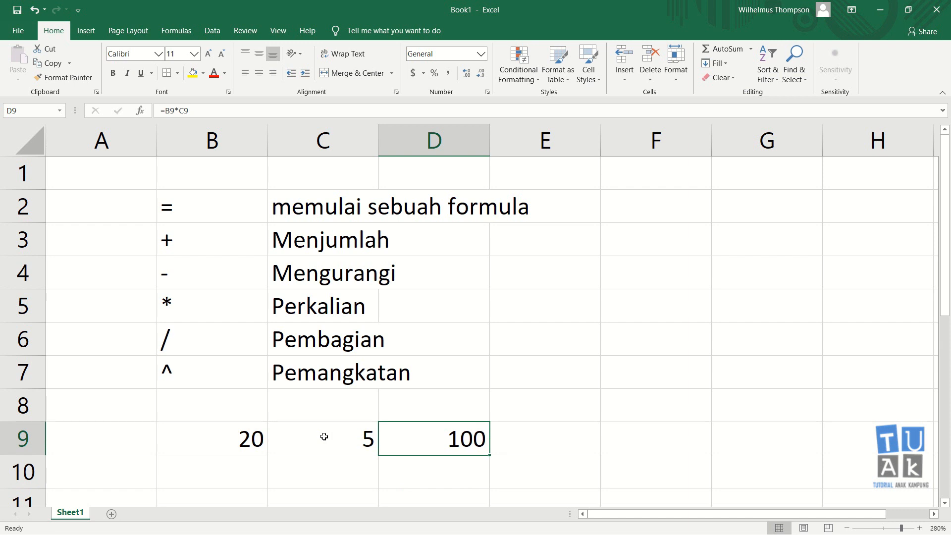
key(Delete)
text(=)
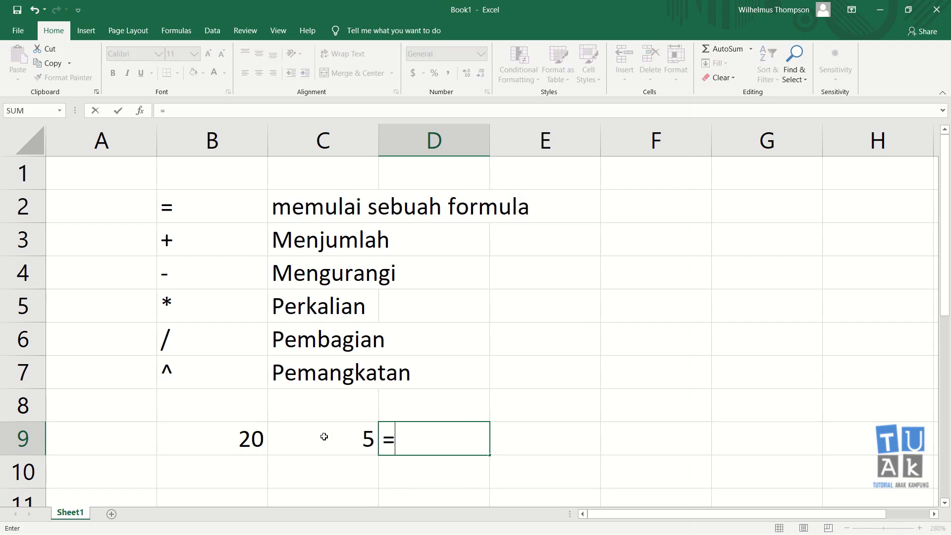
click(248, 440)
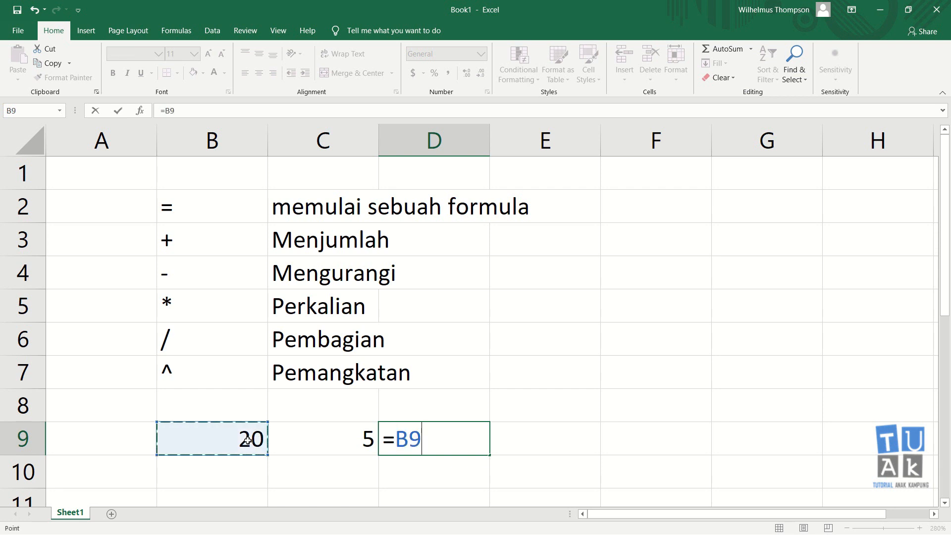
text(/)
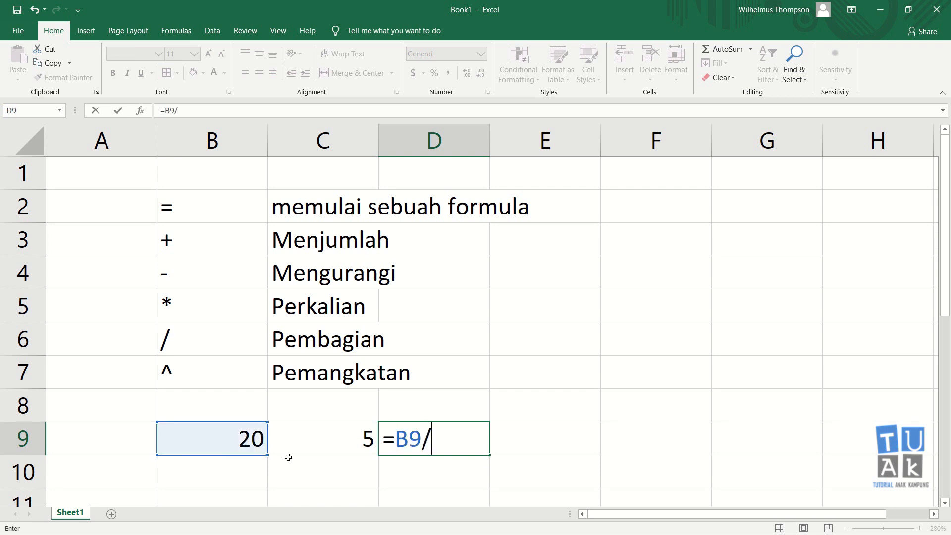
click(337, 445)
key(Return)
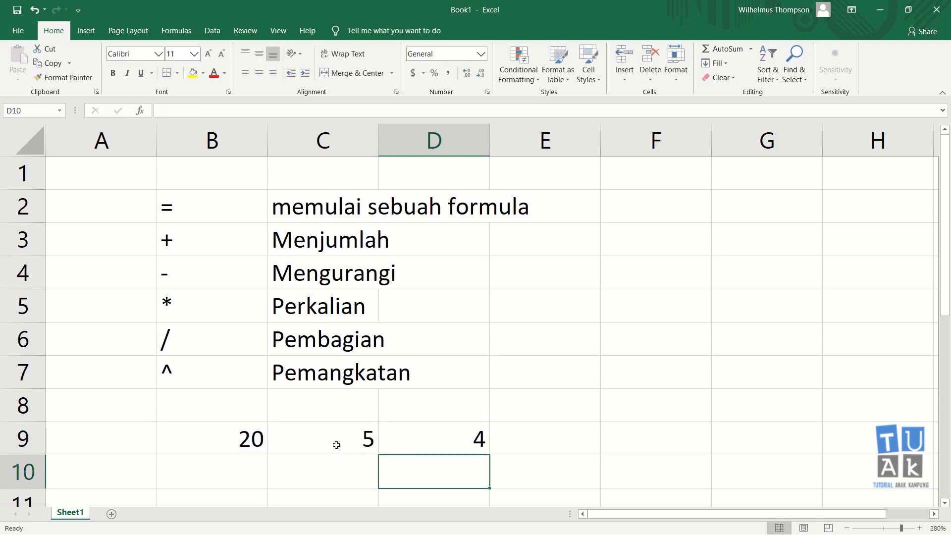
Clear cell D9 and enter a formula that raises B9 to the power of C9, =B9^C9.
click(473, 440)
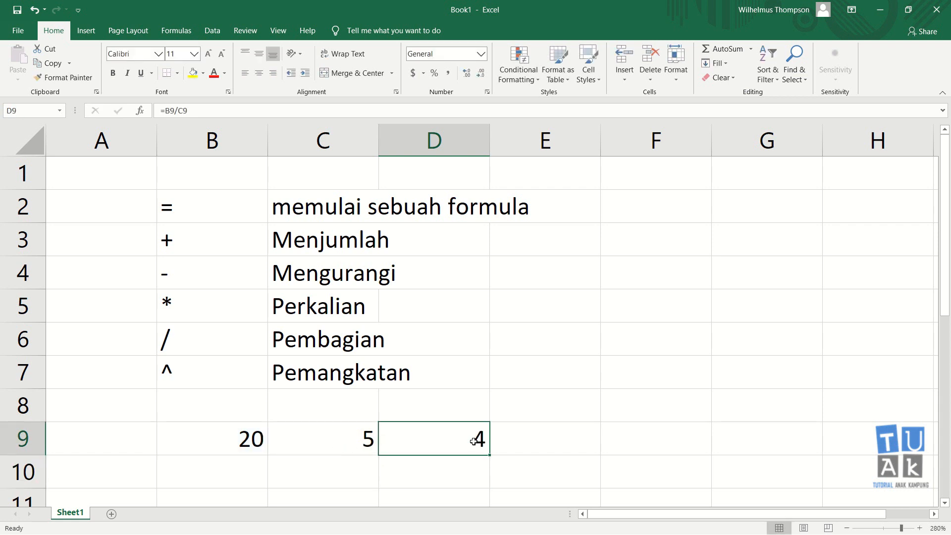
key(Delete)
text(=)
key(Left)
key(Left)
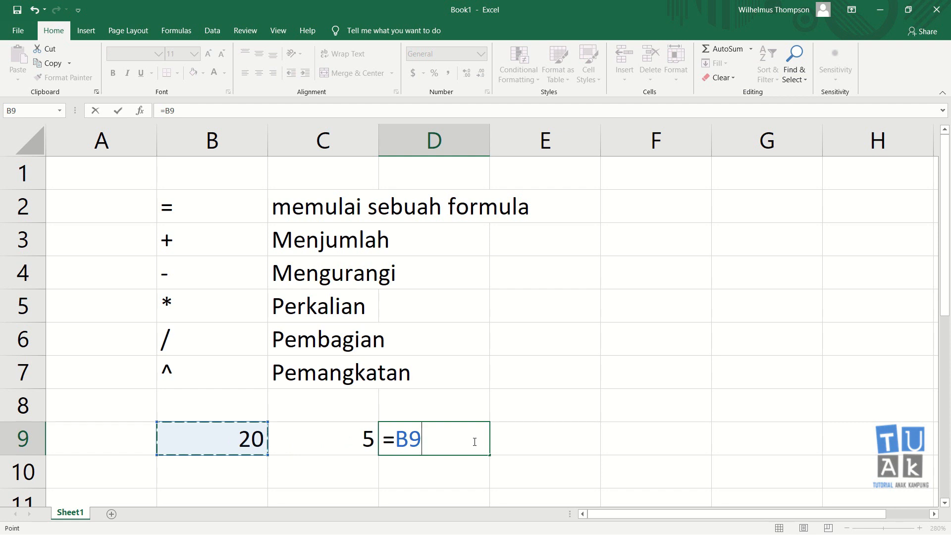
text(^)
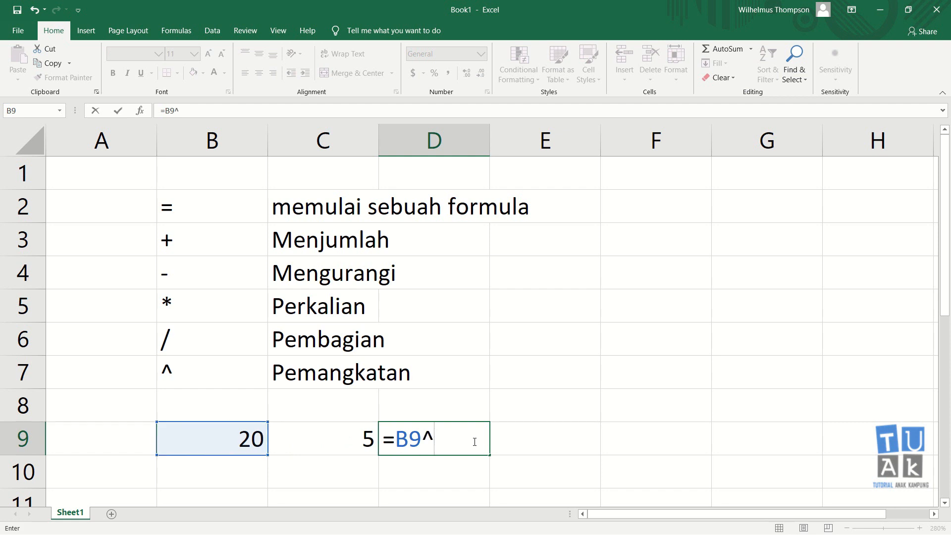
text(5)
key(BackSpace)
click(349, 443)
key(Return)
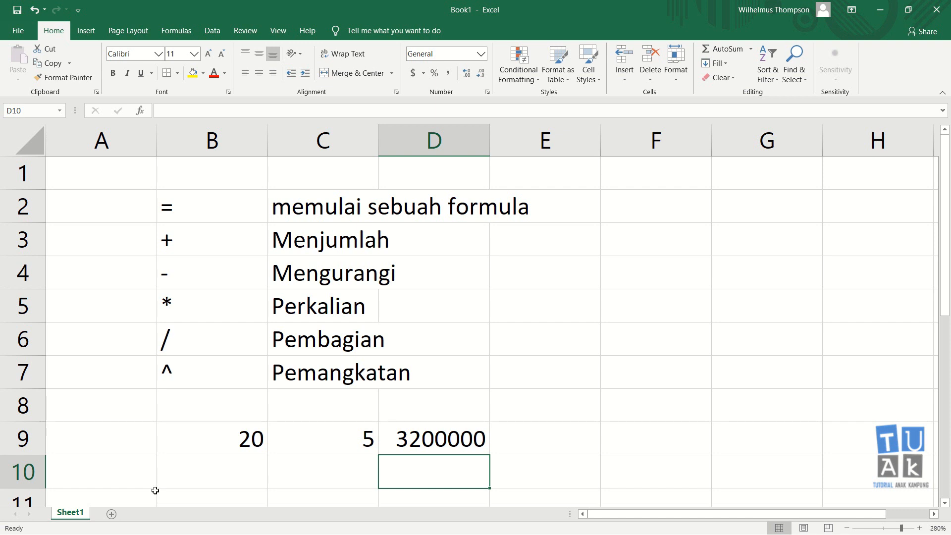
Add a new worksheet and enter the title TABEL PEMBELIAN ATK in cell B2.
click(111, 515)
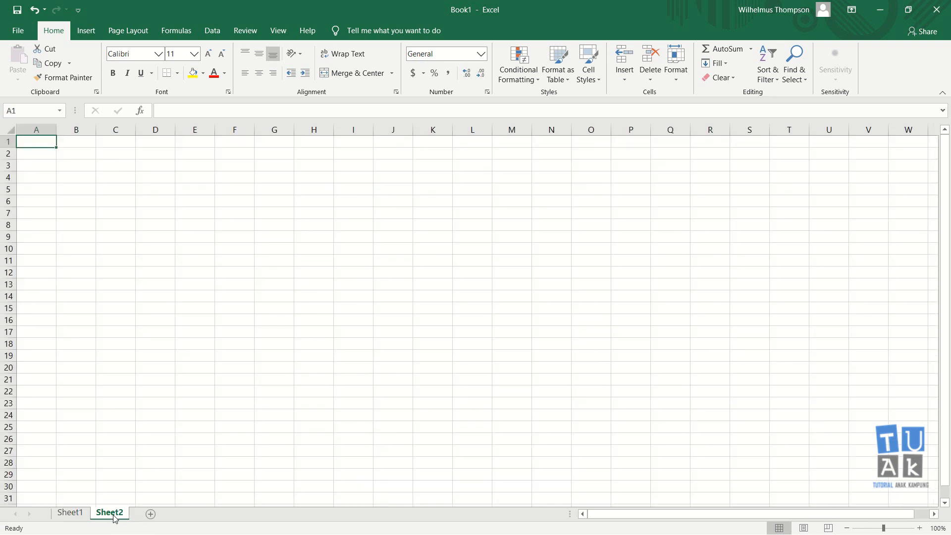
click(89, 157)
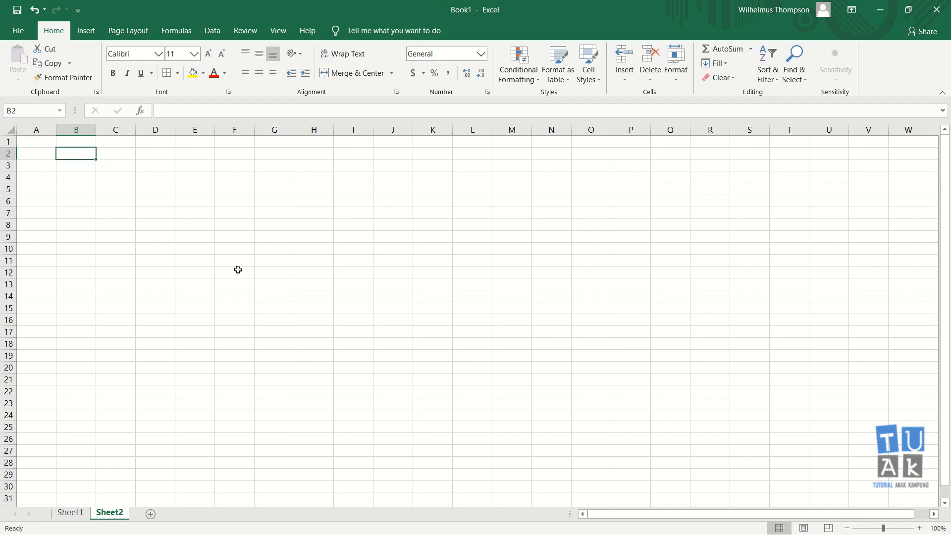
text(TABEL PEMBELIAN ATK)
key(Return)
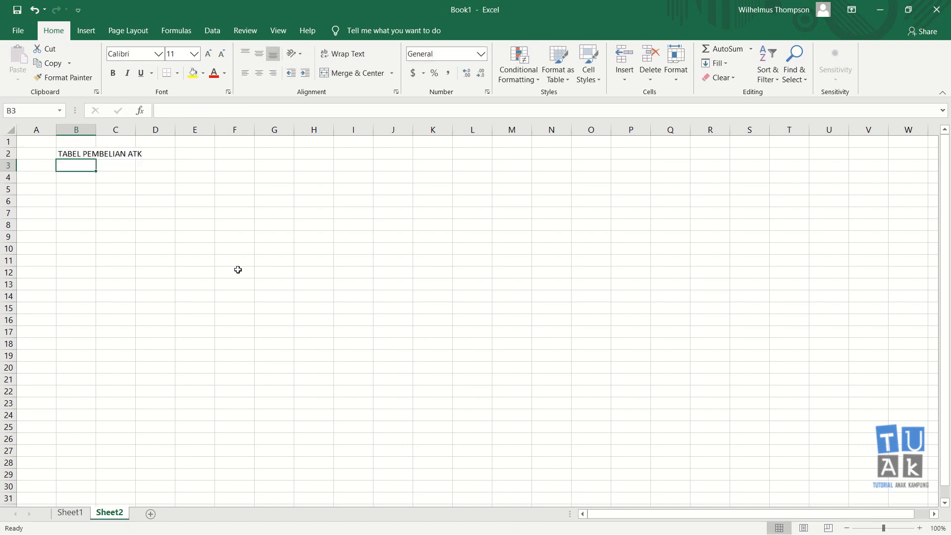
Enter the column heading NO. in cell B4 and the number 1 in B5.
key(Return)
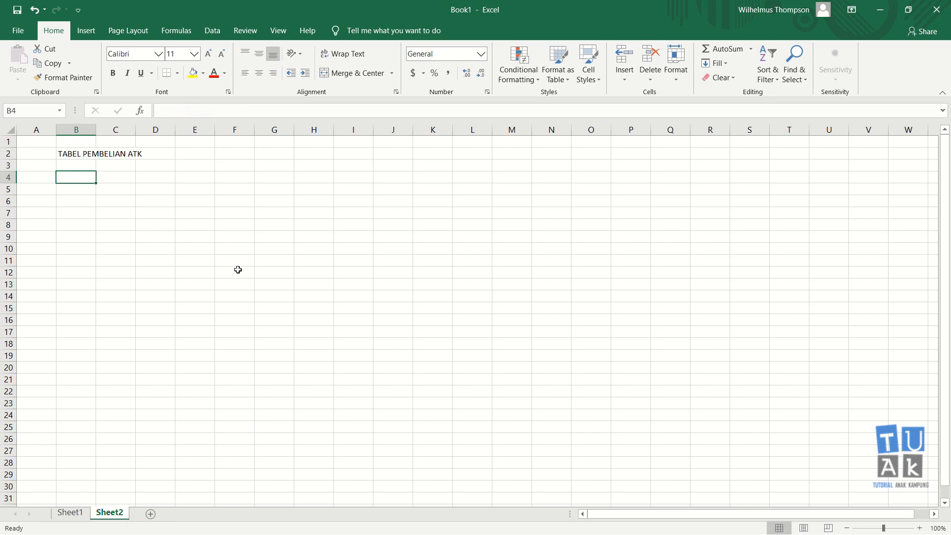
text(MO)
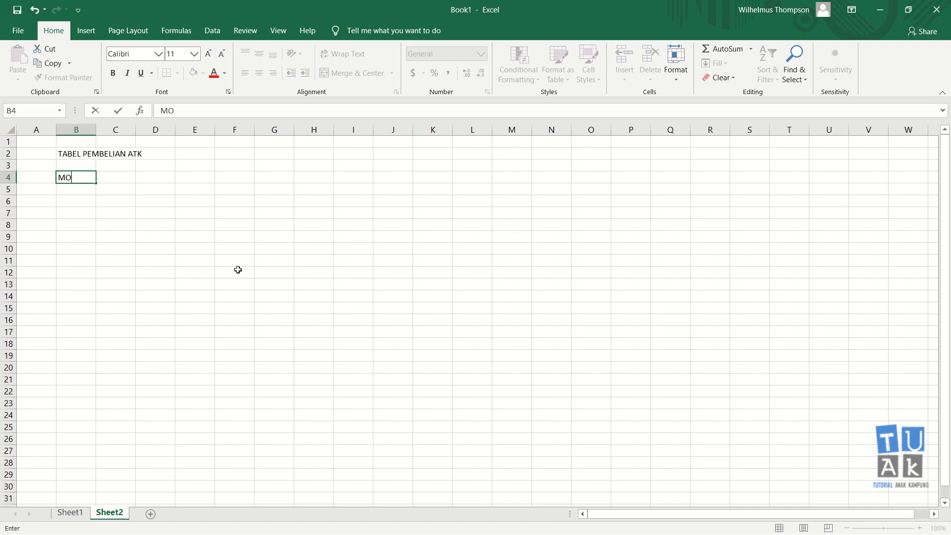
text(.)
key(Return)
key(Up)
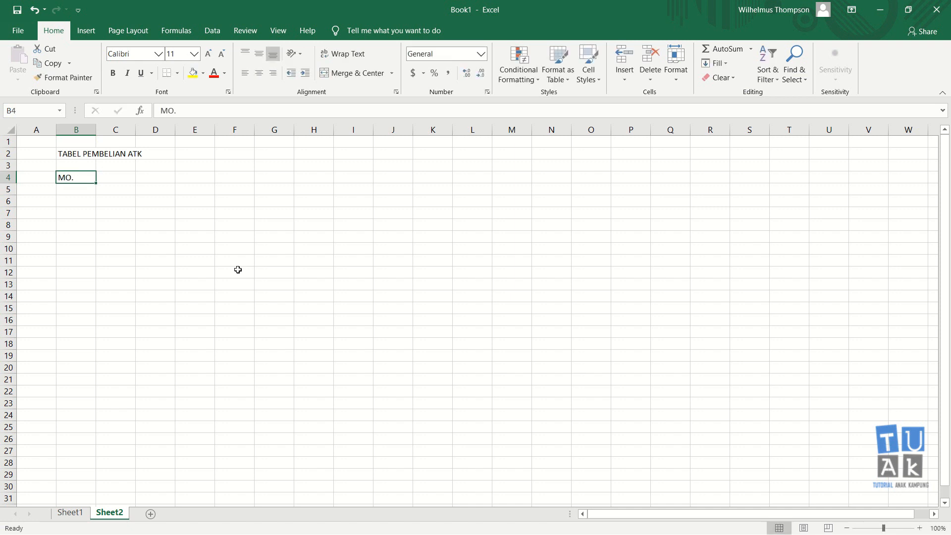
text(NO.)
key(Return)
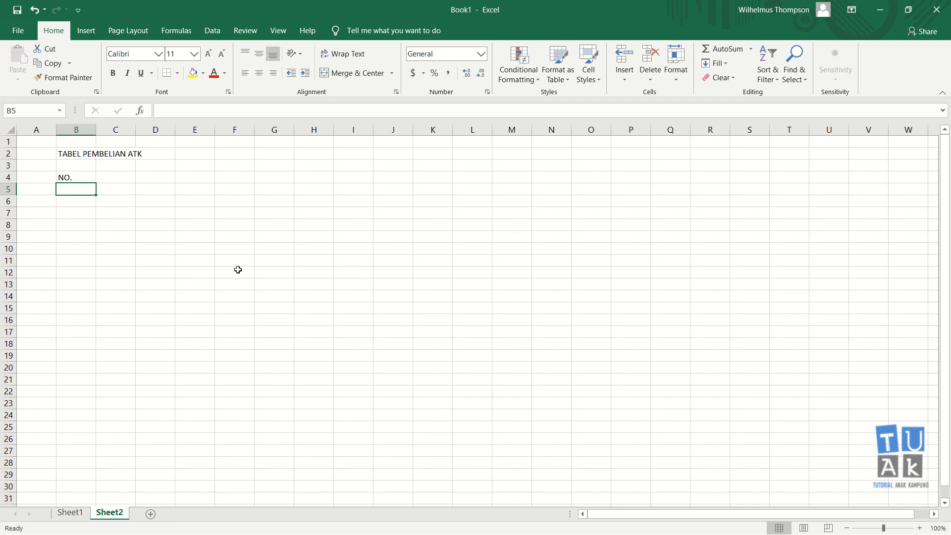
text(1)
key(Return)
Enter the column heading JENIS ATK in cell C4 and the first item KERTAS HVS in C5.
key(Up)
key(Up)
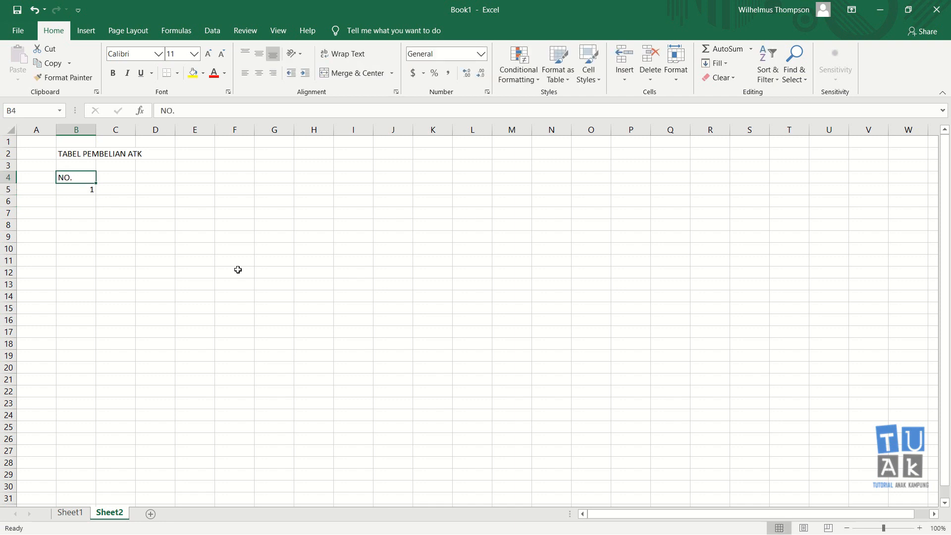
key(Right)
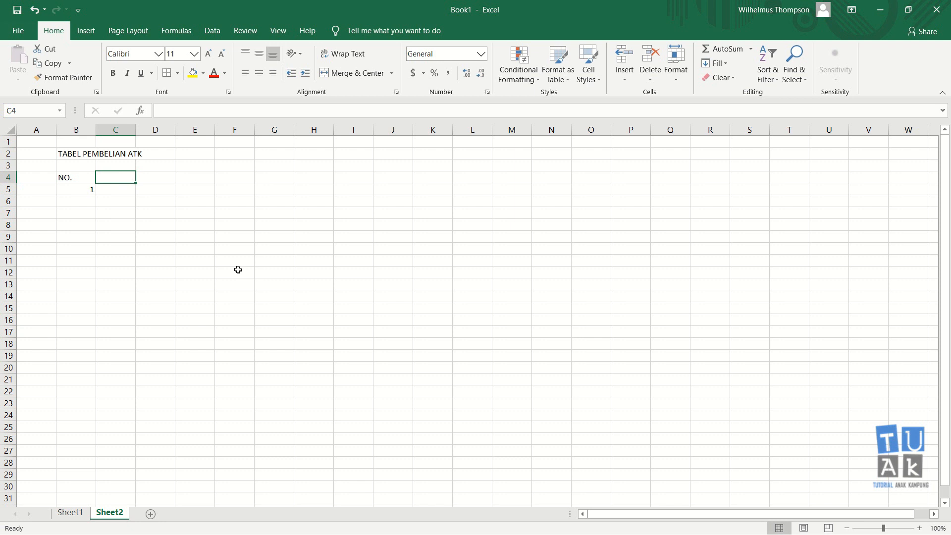
key(Down)
key(Up)
text(JENIS )
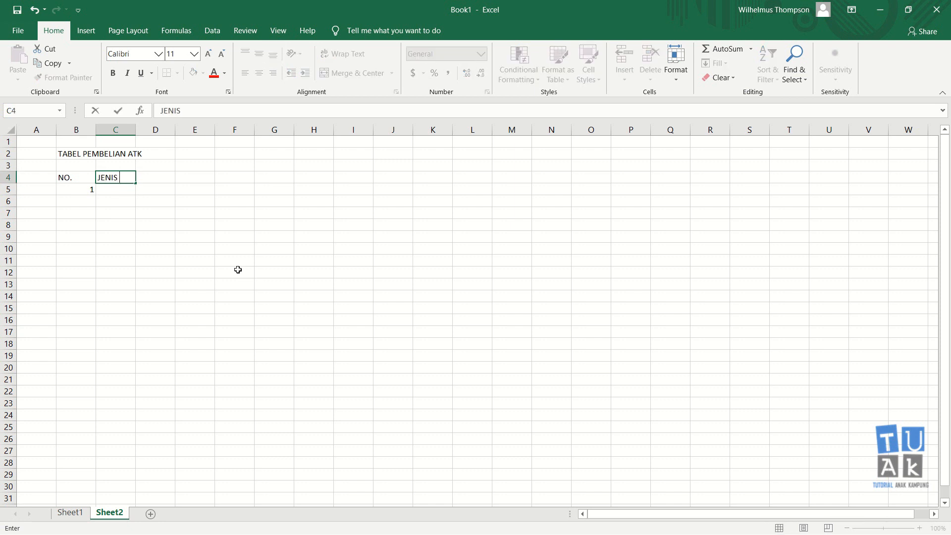
text(ATK)
key(Return)
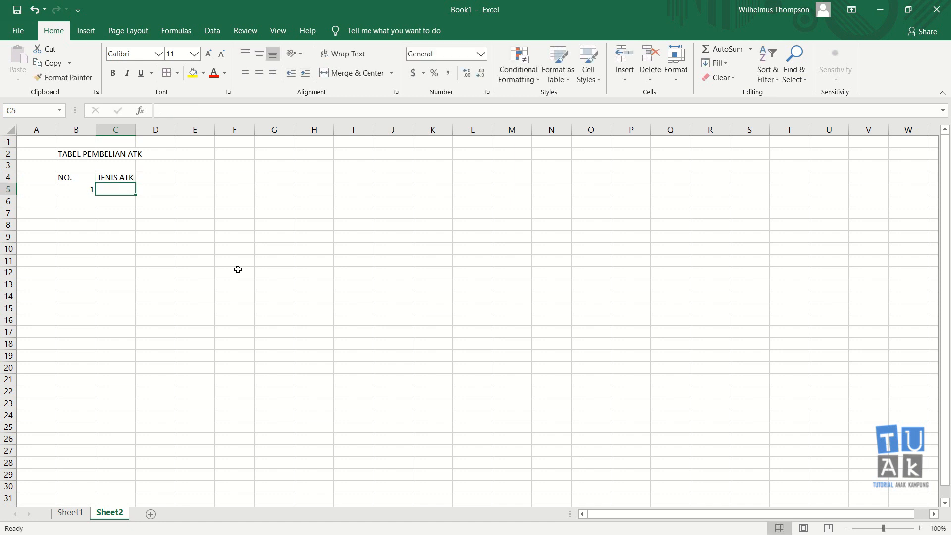
text(KERTAS HVS)
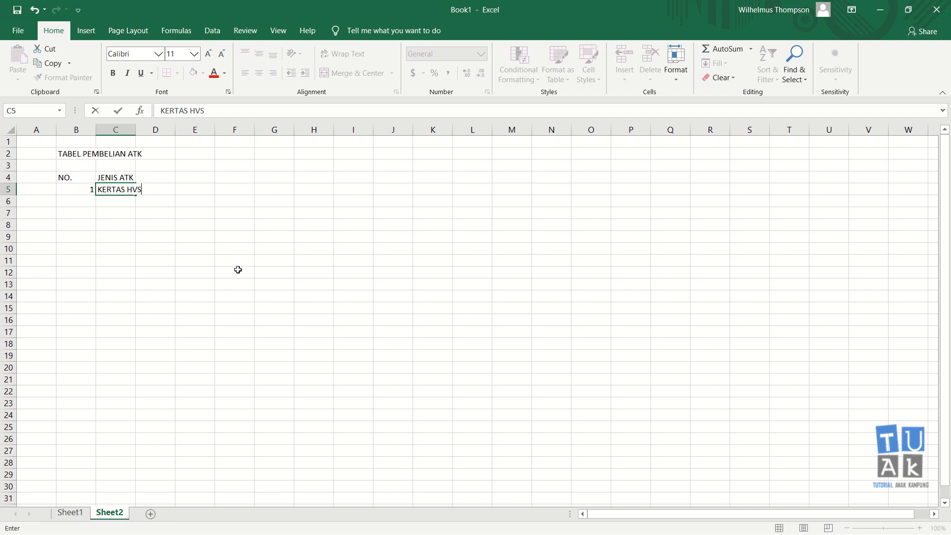
key(Return)
key(Up)
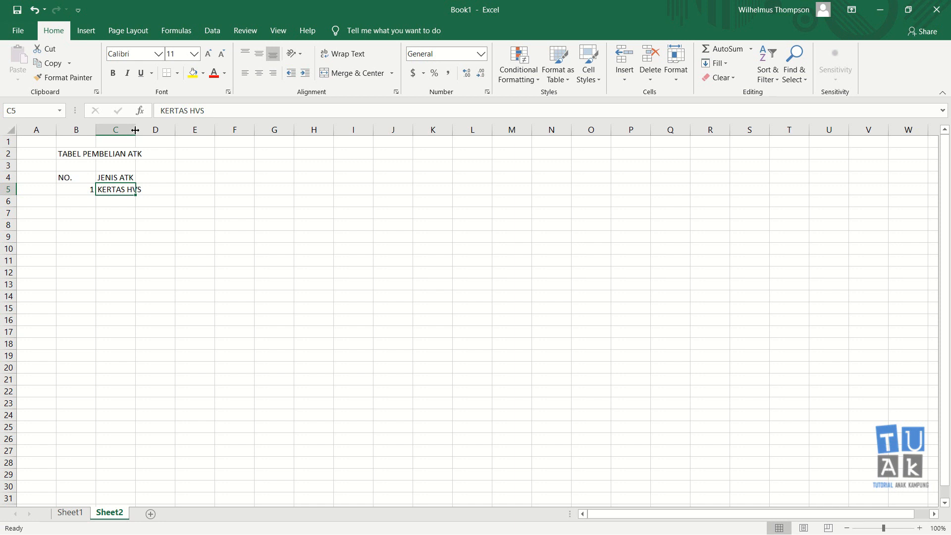
Try widening column C to fit the text KERTAS HVS, and undo the resize.
drag(135, 129, 163, 132)
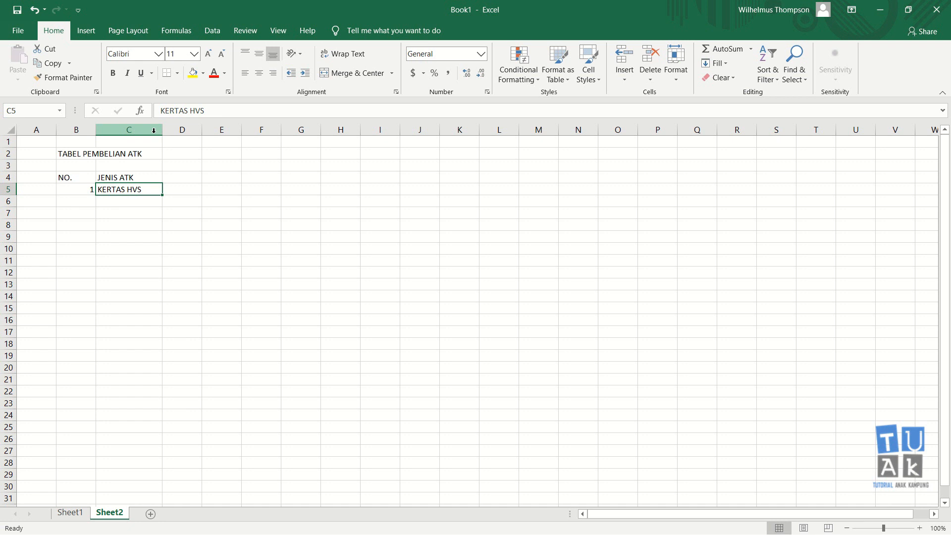
key(ctrl+z)
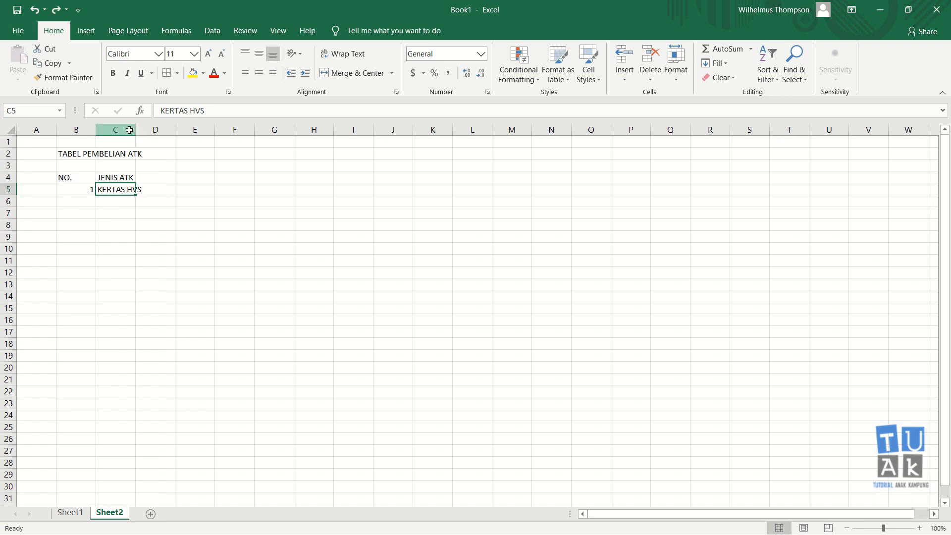
click(129, 130)
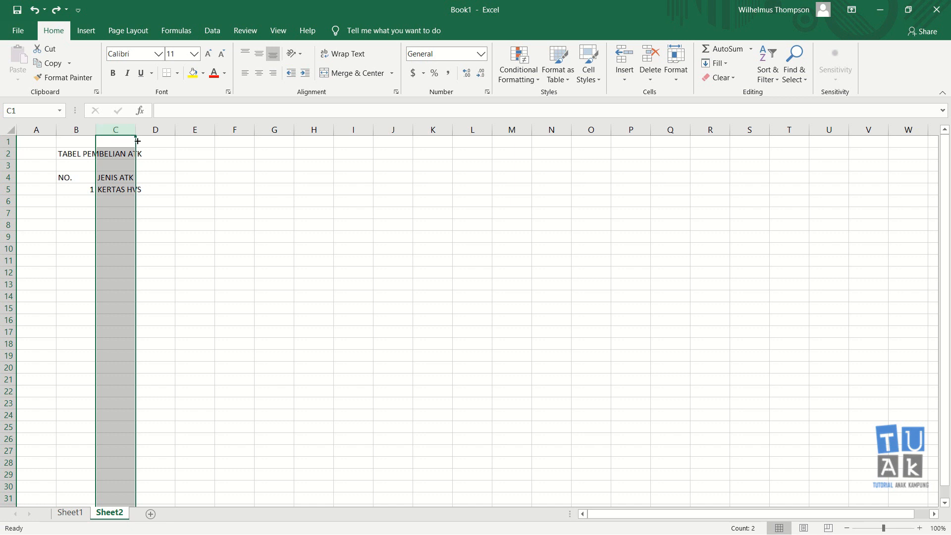
click(154, 174)
click(114, 188)
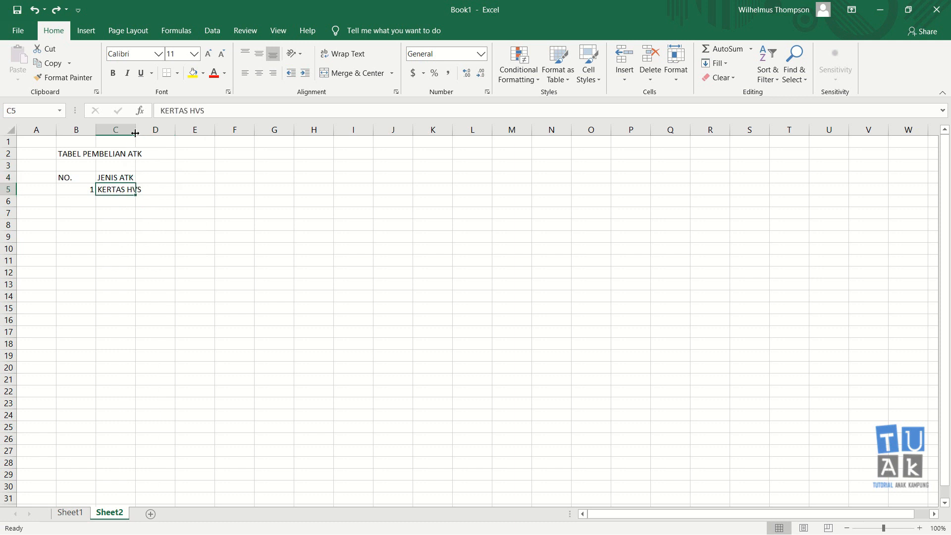
Widen column C to fit its text, and enter the heading JUMLAH in D4 with the quantity 10 in D5.
drag(135, 129, 179, 137)
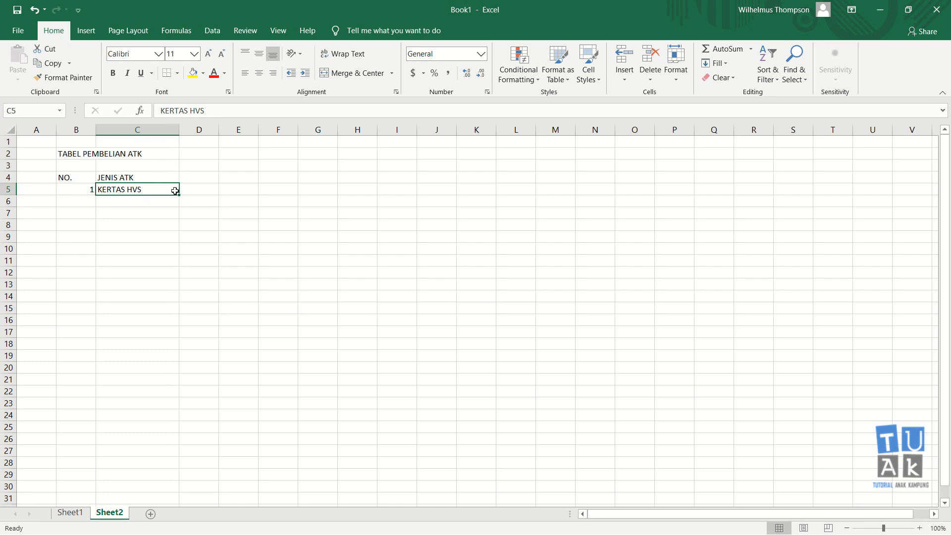
click(191, 177)
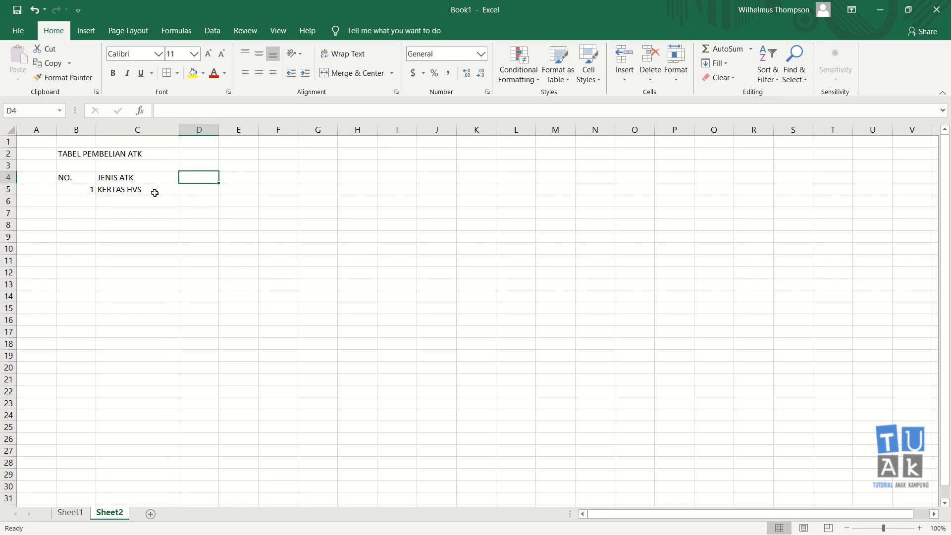
text(JUM)
key(Return)
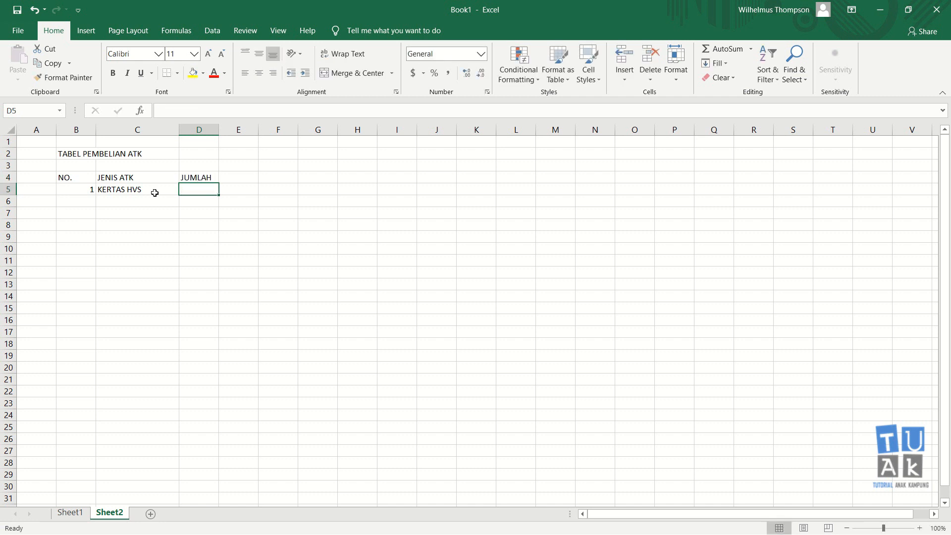
text(10)
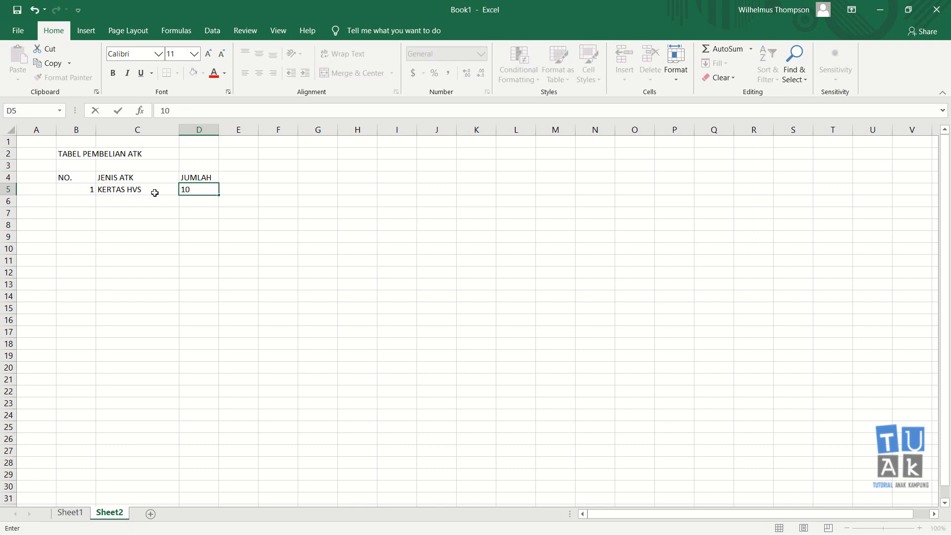
key(Tab)
Enter the column heading HARGA SATUAN in cell E4.
key(Up)
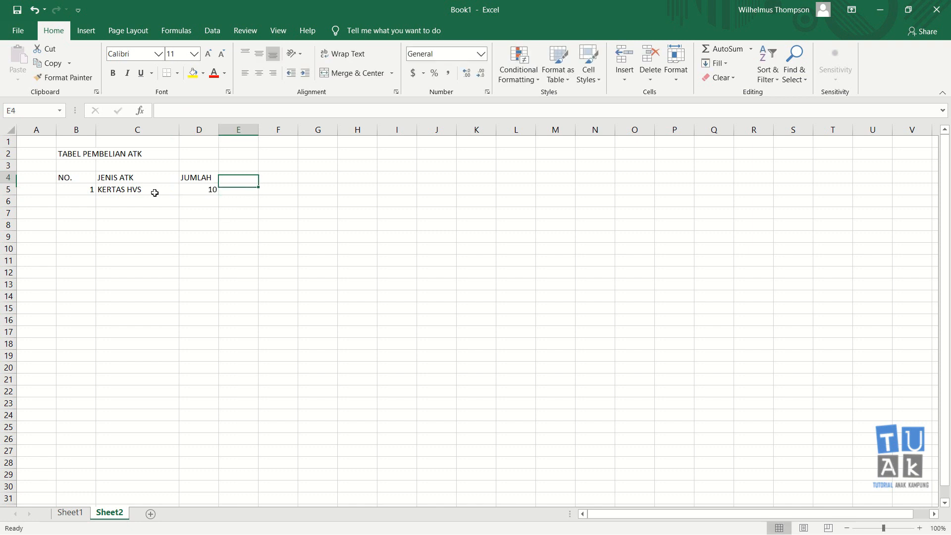
text(HARGA SATUYA)
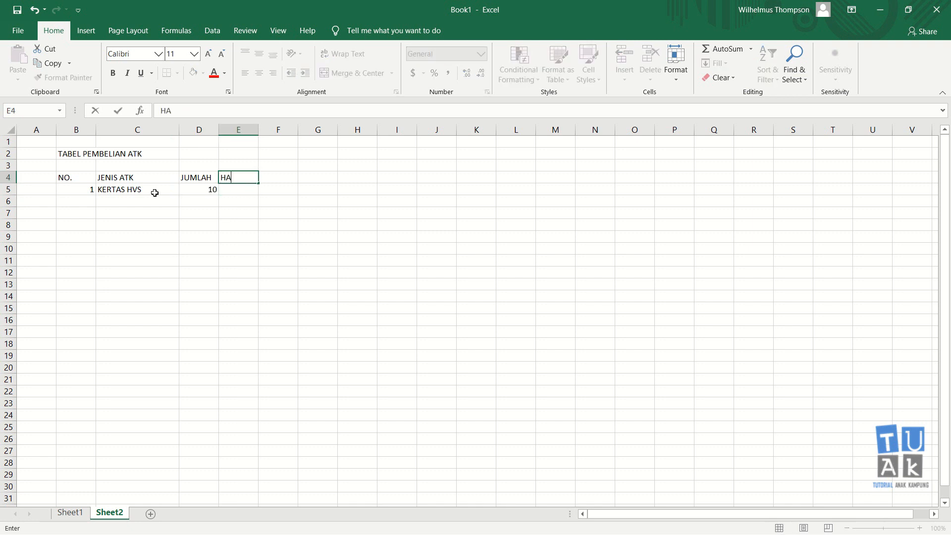
key(BackSpace)
key(BackSpace)
text(AN)
key(Return)
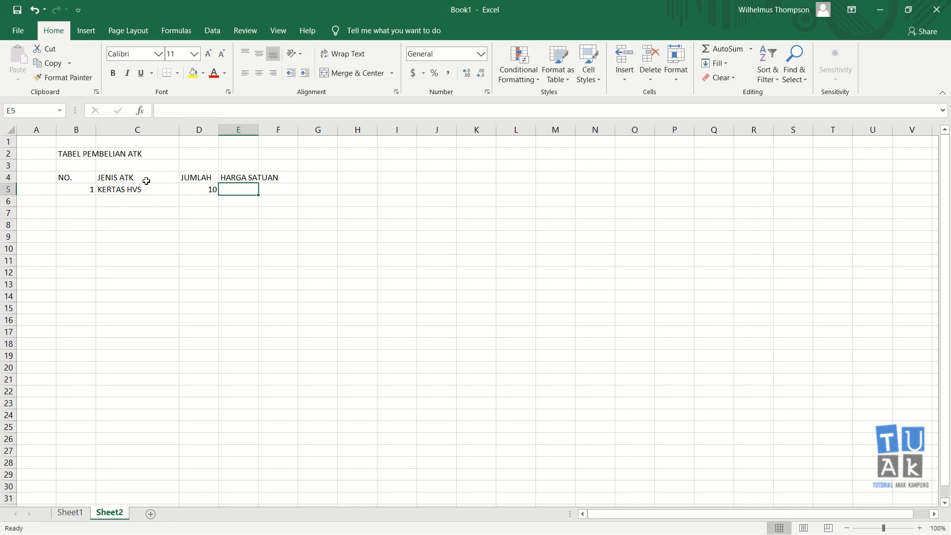
Widen column E to fit its heading and enter the unit price 200000 in E5.
drag(258, 130, 290, 141)
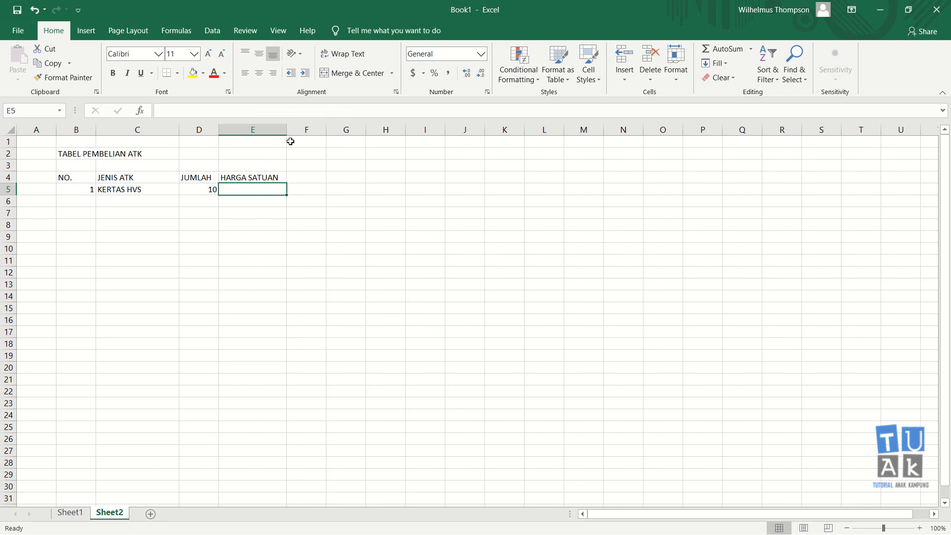
text(200000)
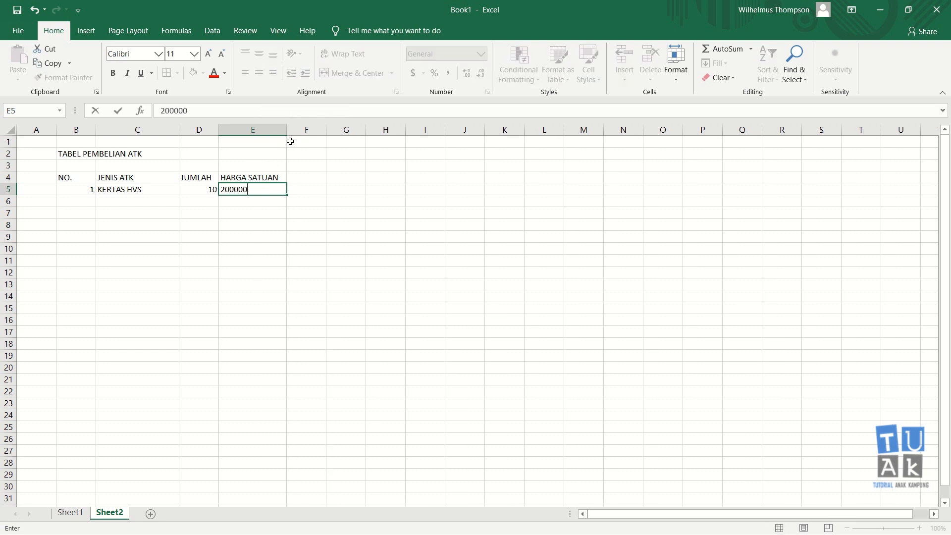
key(Return)
Enter the column heading TOTAL HARGA in cell F4 and auto-fit column F to the text.
key(Up)
key(Right)
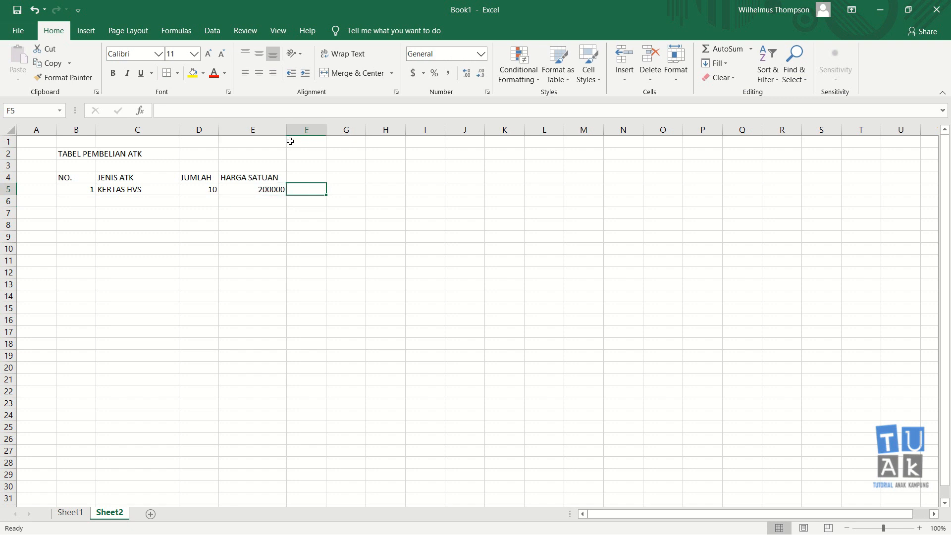
key(Up)
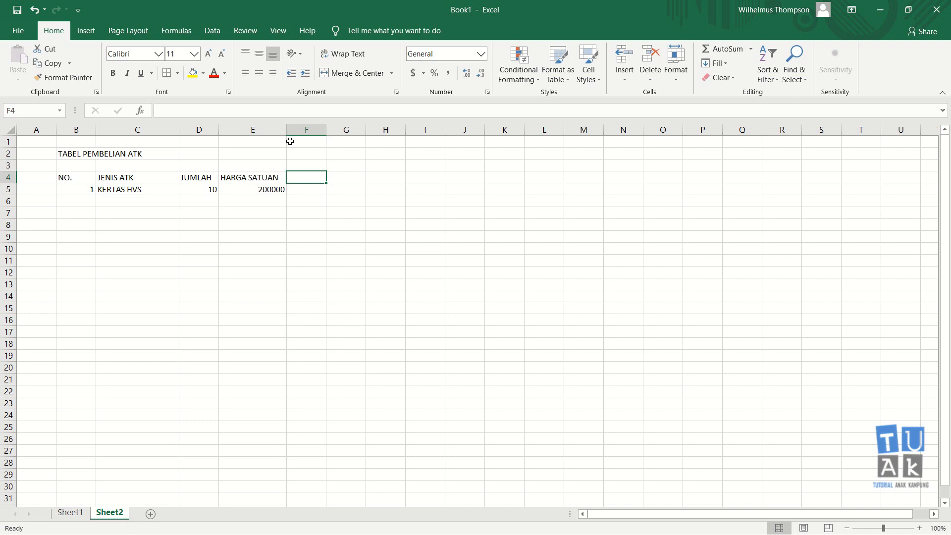
text(T)
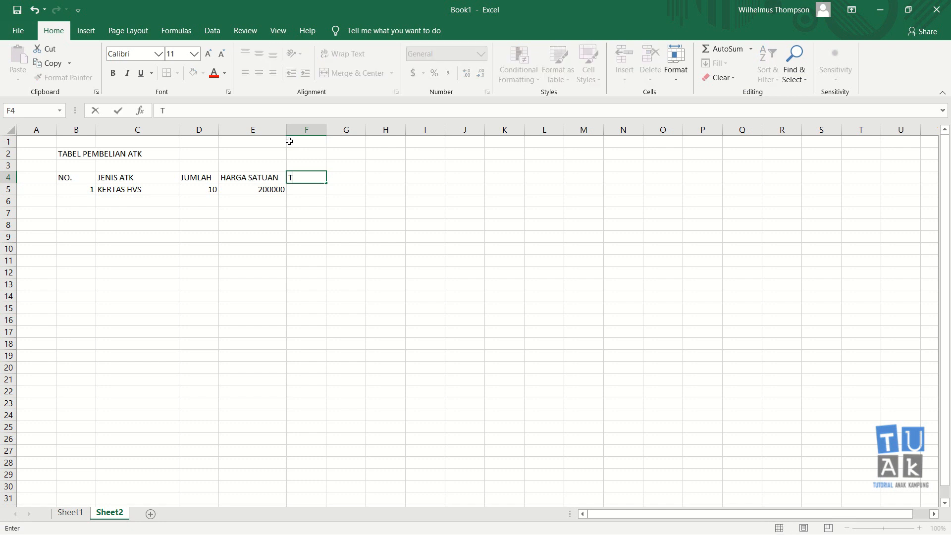
text(OTAL HARGA)
key(Return)
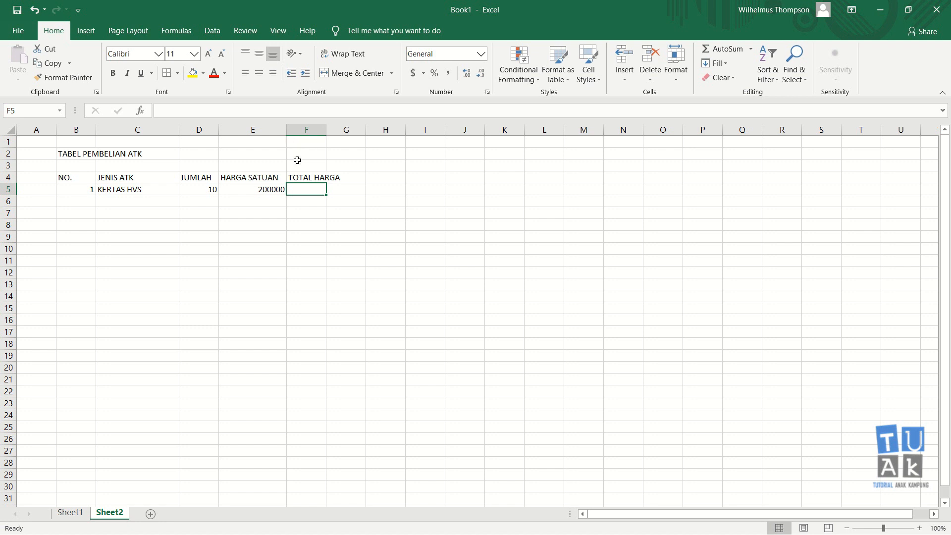
click(327, 130)
double_click(326, 127)
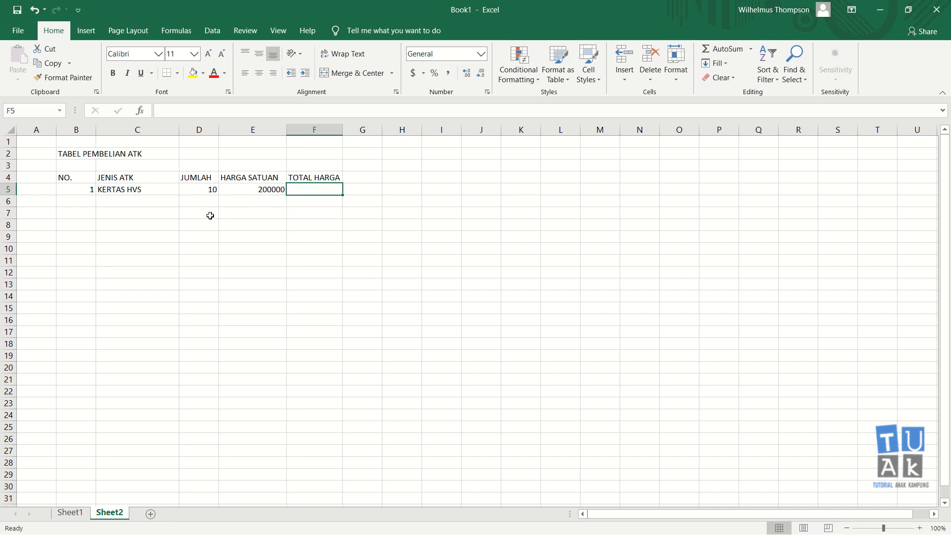
Fill row 6 with item number 2, PENA, quantity 30 and unit price 25000.
click(90, 200)
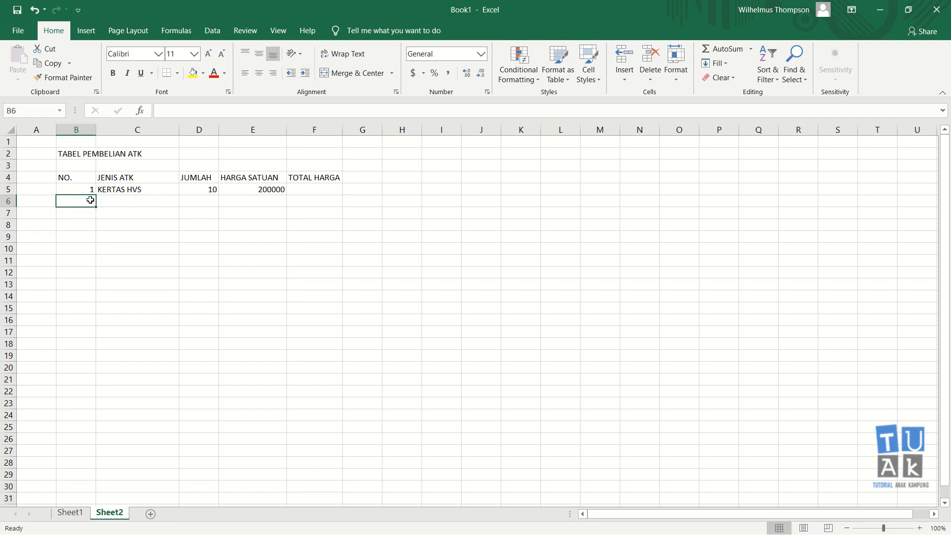
text(2)
key(Tab)
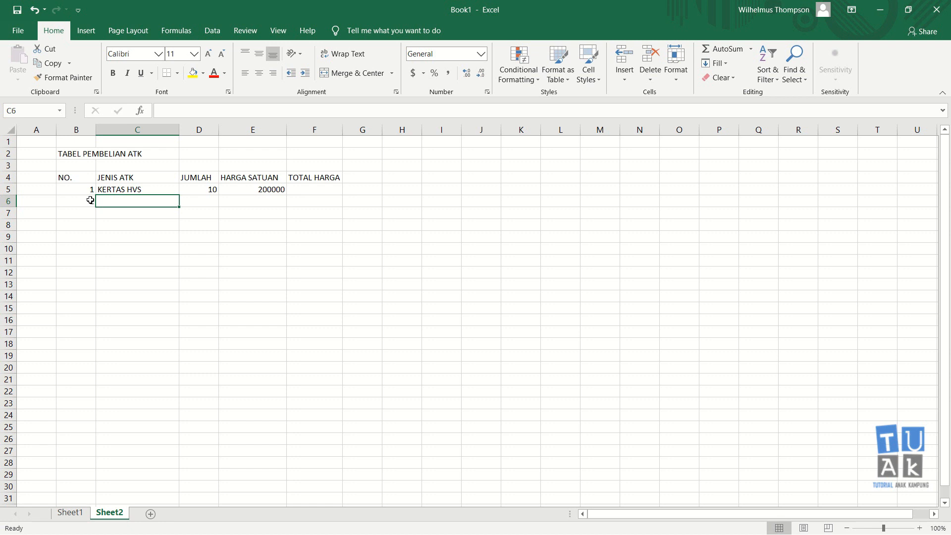
text(PENA)
key(Tab)
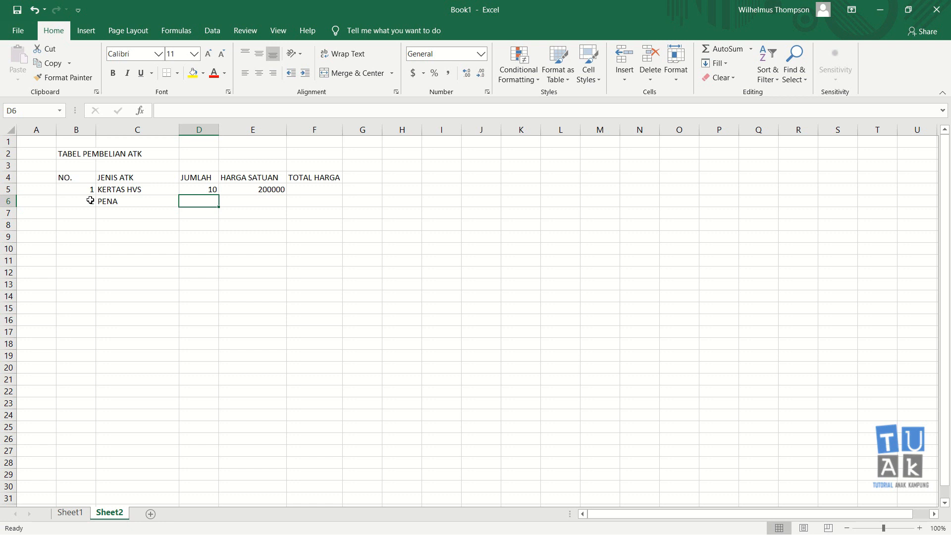
text(30)
key(Tab)
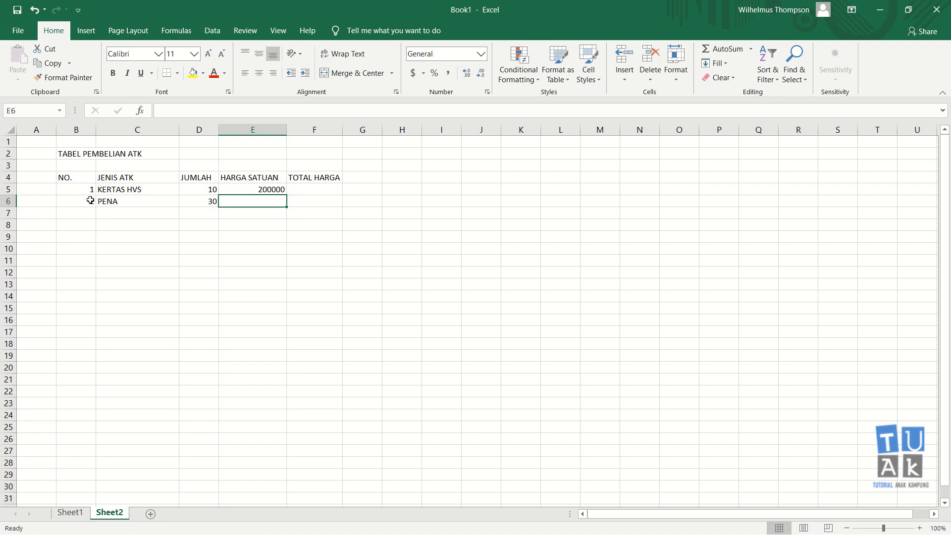
text(25000)
key(Return)
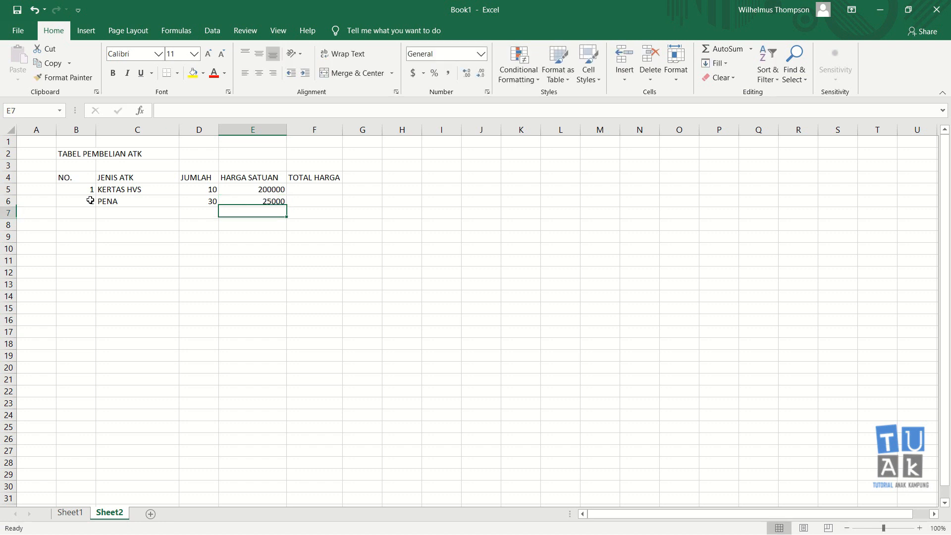
Fill row 7 with item number 3, PENSIL, quantity 20 and unit price 20000.
key(Left)
key(Left)
key(Left)
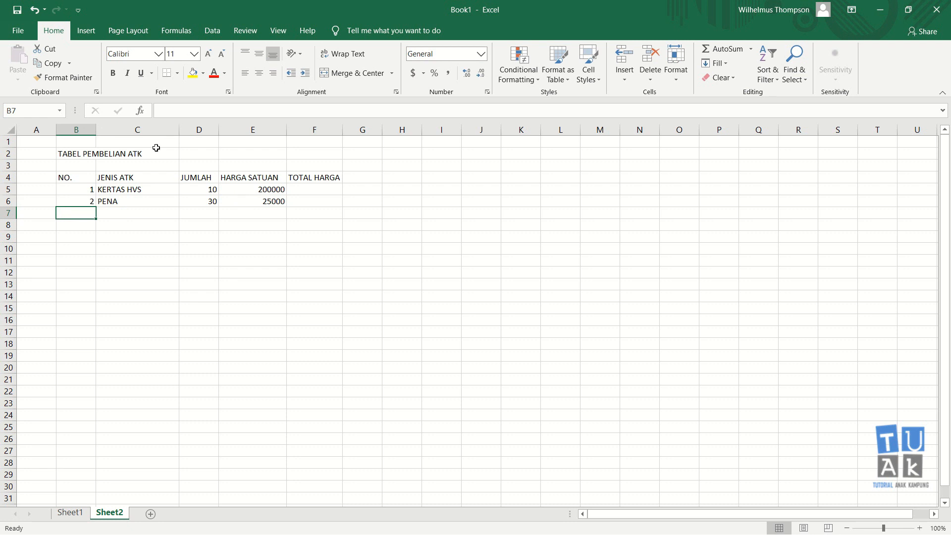
text(3)
key(Tab)
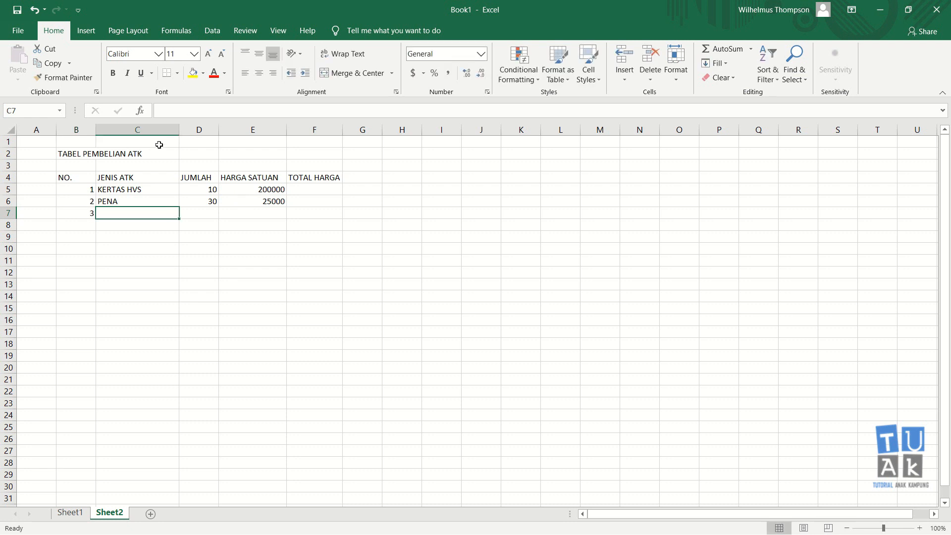
text(PENI)
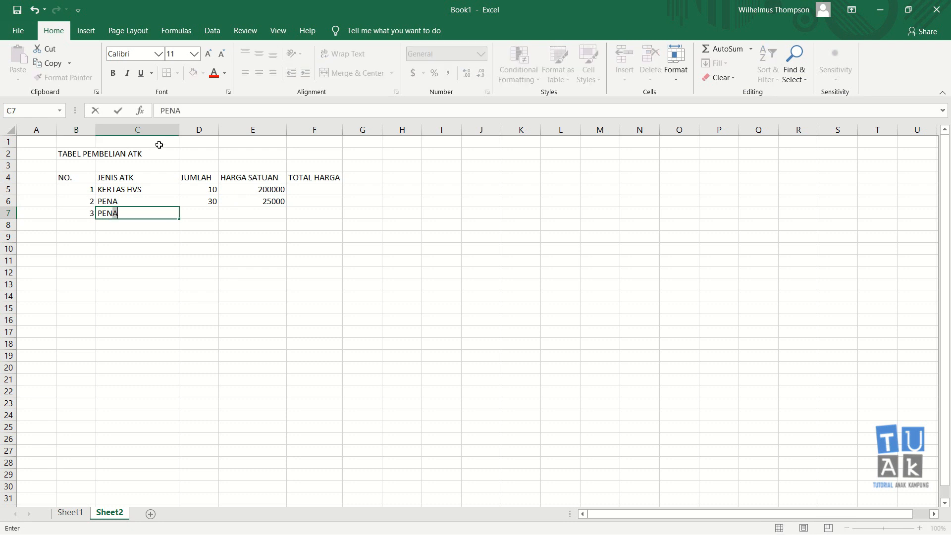
key(Return)
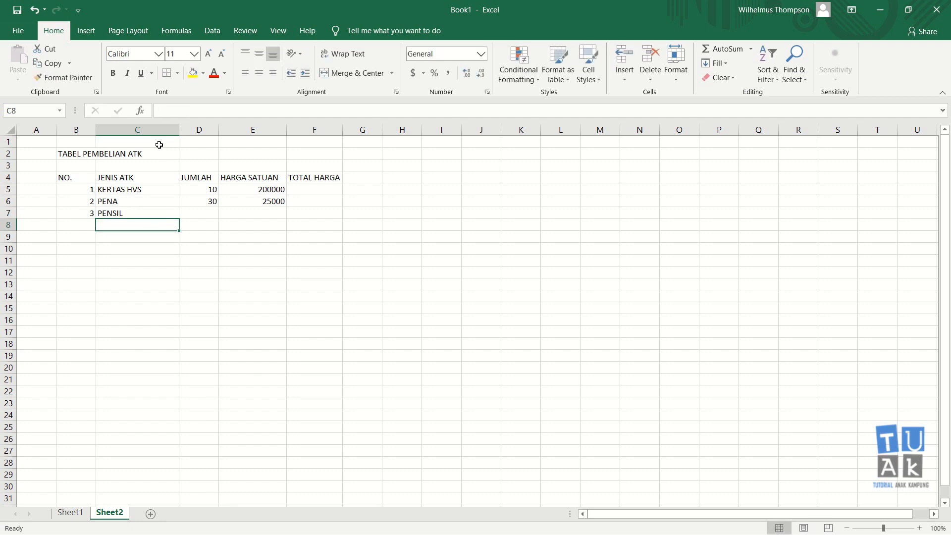
key(Up)
key(Right)
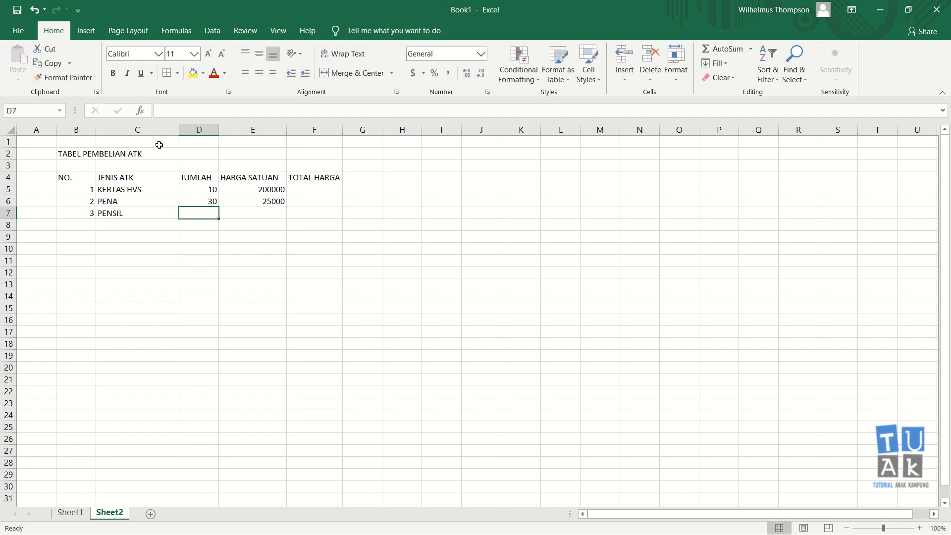
text(20)
key(Return)
key(Up)
key(Right)
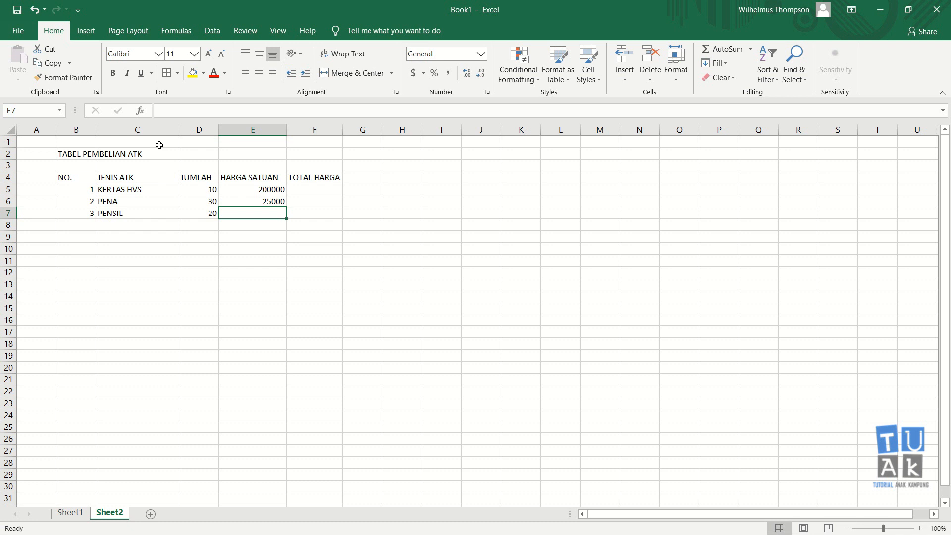
text(20000)
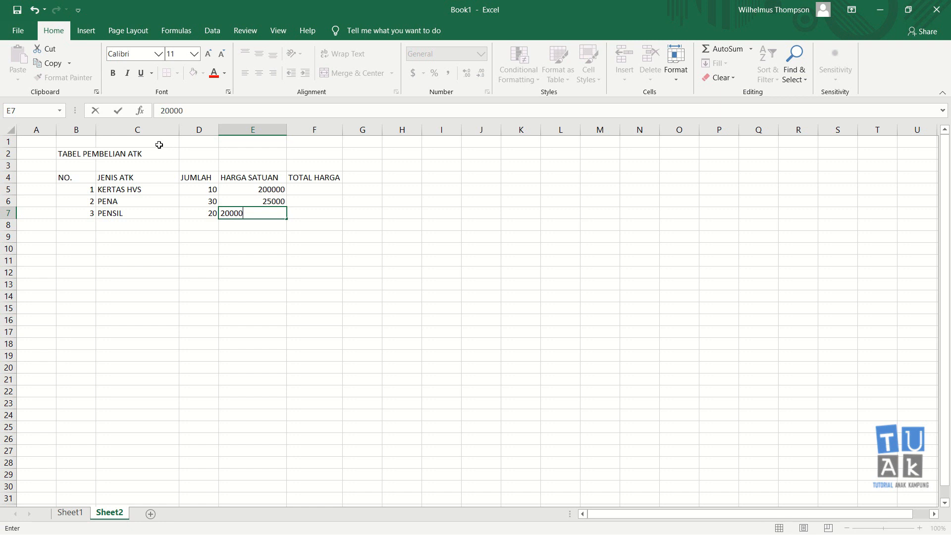
key(Return)
Fill row 8 with item number 4, MISTAR, quantity 5 and unit price 10000.
key(Left)
key(Left)
key(Left)
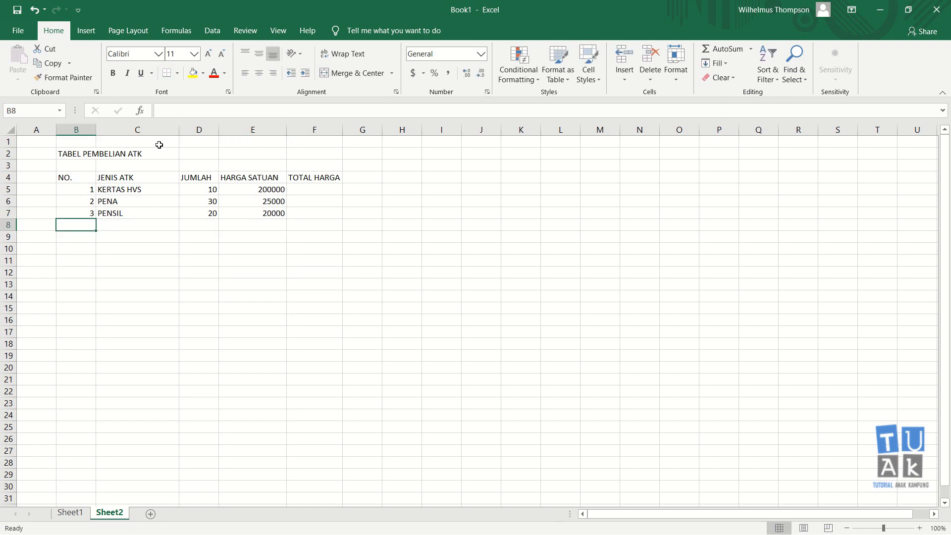
text(4)
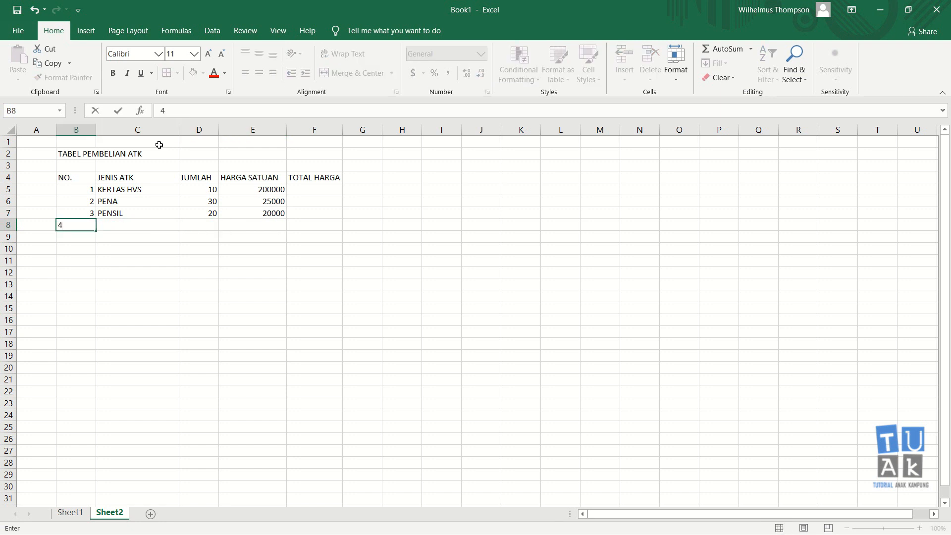
key(Tab)
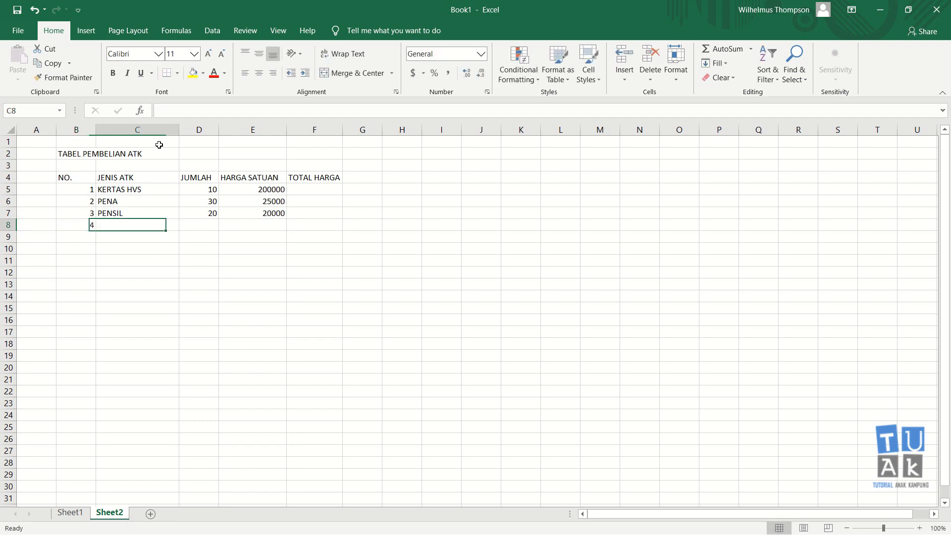
text(MISTAR)
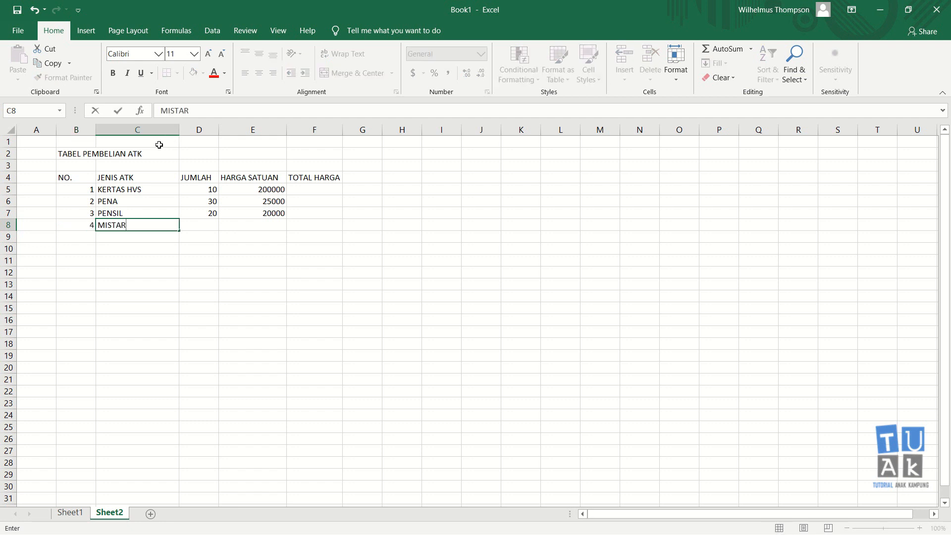
key(Tab)
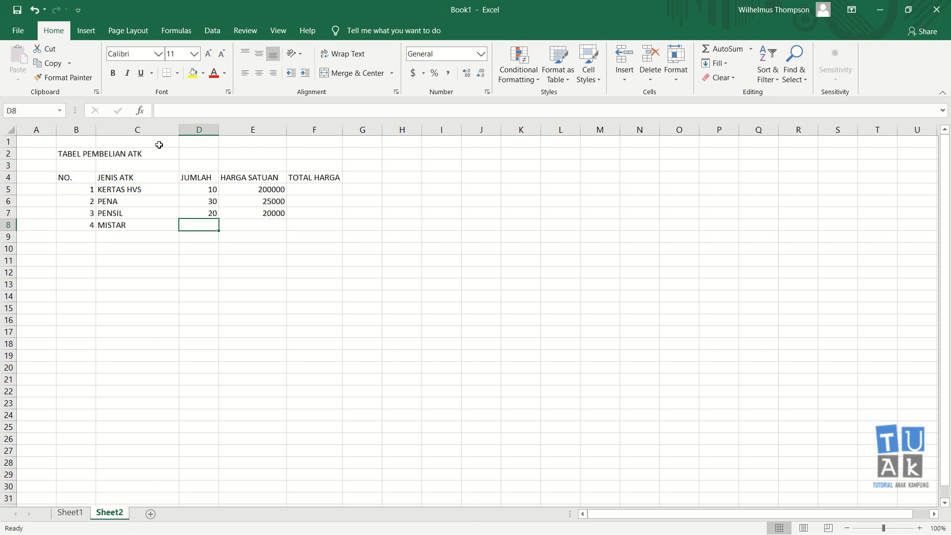
text(5)
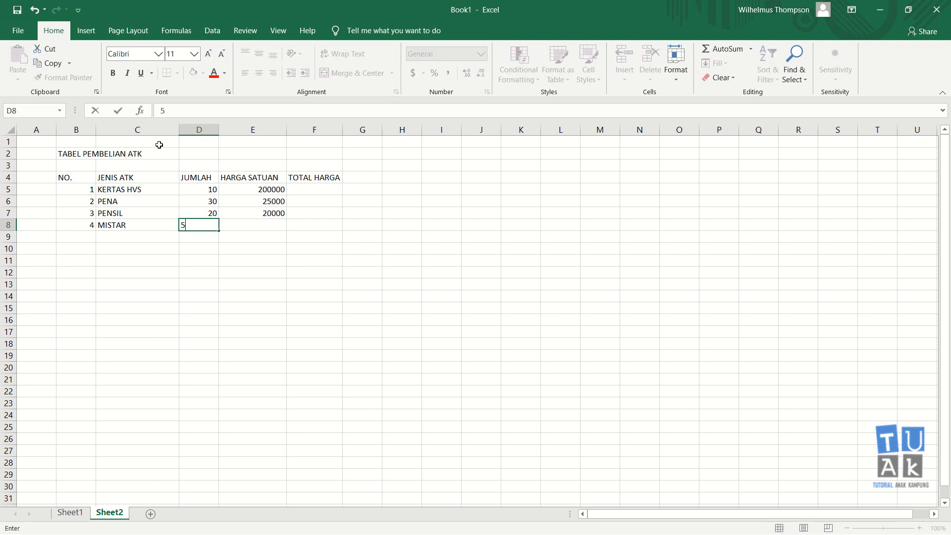
key(Tab)
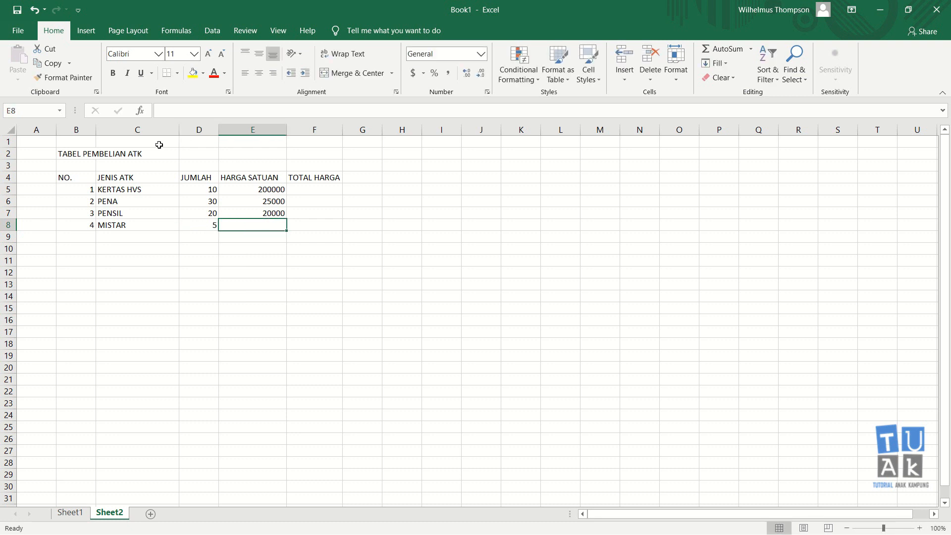
text(10000)
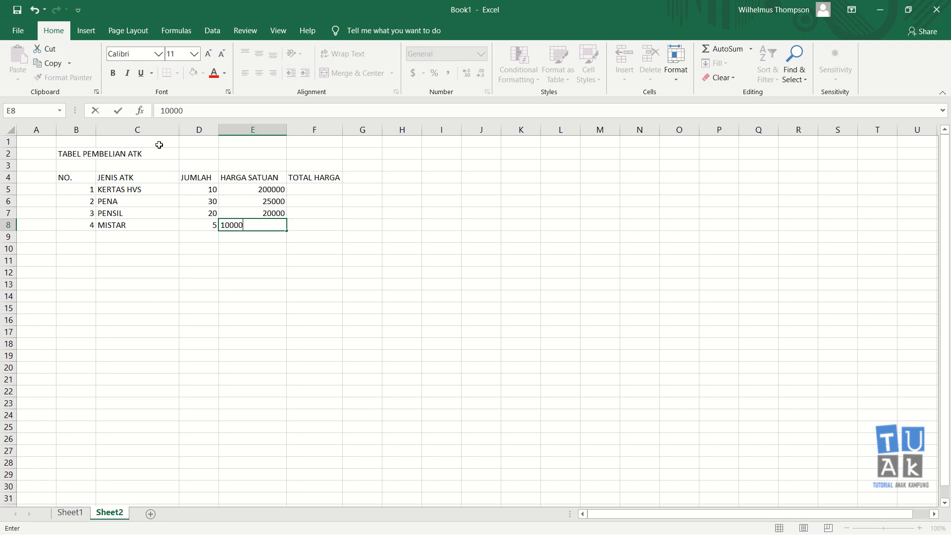
key(Down)
key(Left)
key(Left)
key(Left)
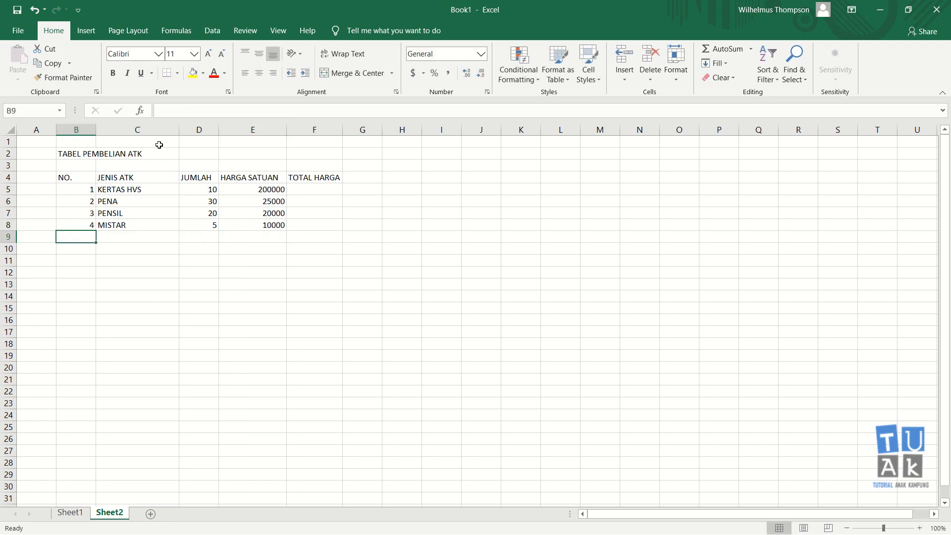
Add outline and inside borders to the table range B4:F8.
key(Up)
key(Up)
key(Up)
key(Up)
key(Up)
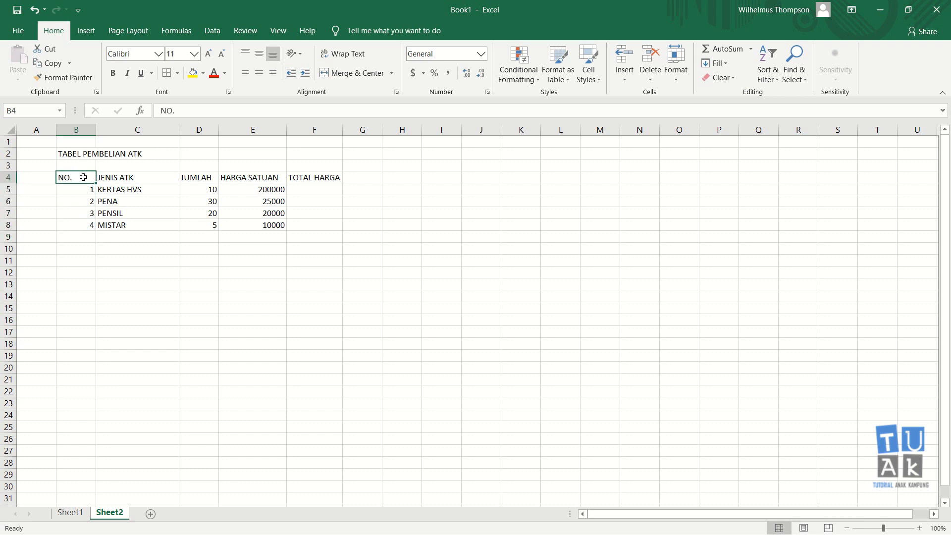
drag(79, 178, 305, 224)
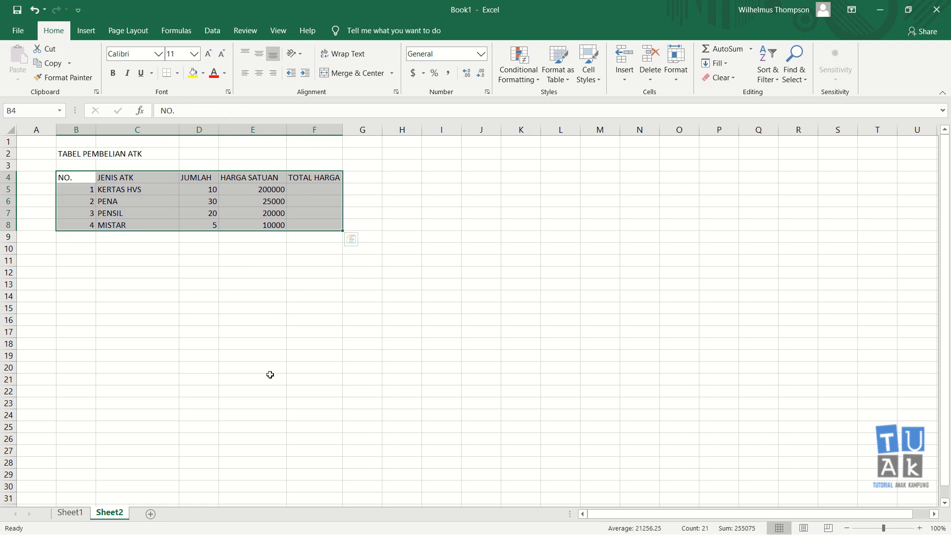
key(ctrl+1)
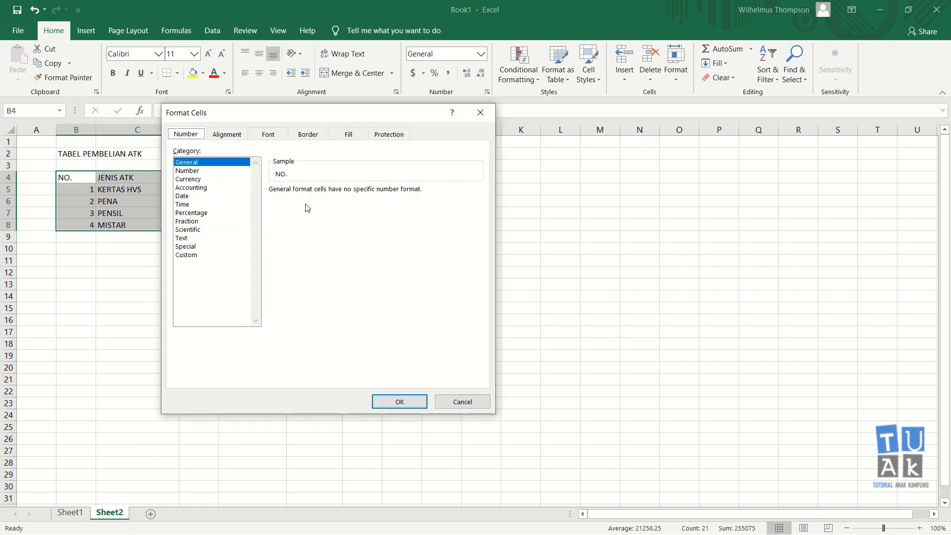
click(307, 133)
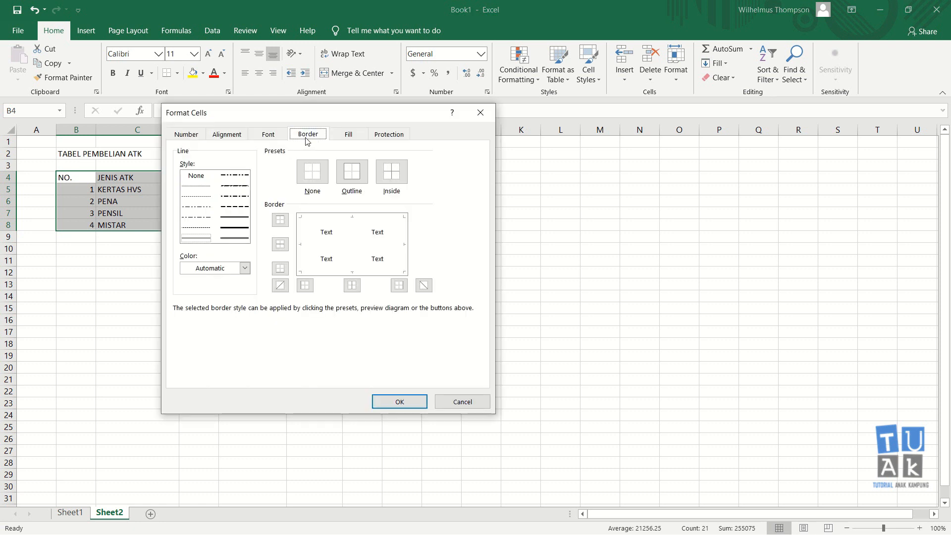
click(353, 177)
click(399, 177)
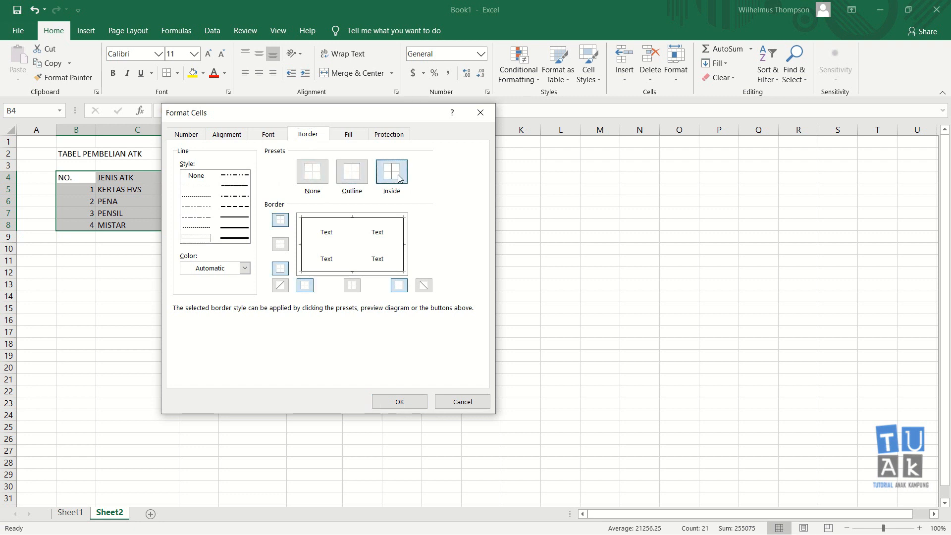
click(402, 401)
click(339, 320)
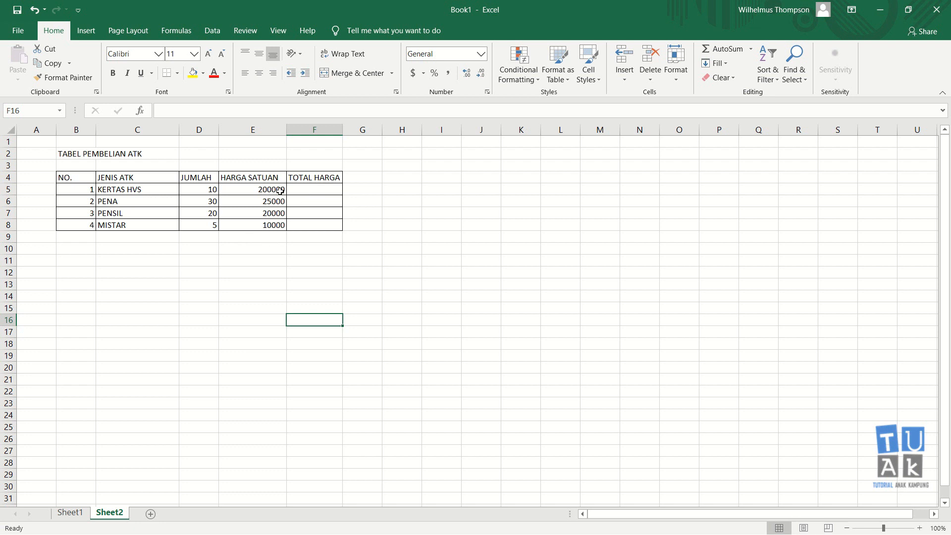
Calculate the KERTAS HVS total price in cell F5 with the formula =D5*E5.
click(310, 187)
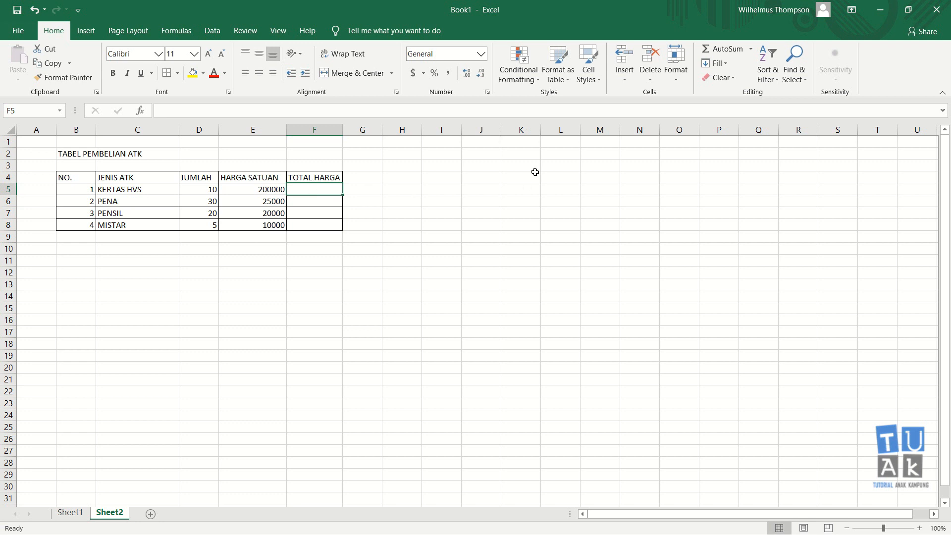
text(=)
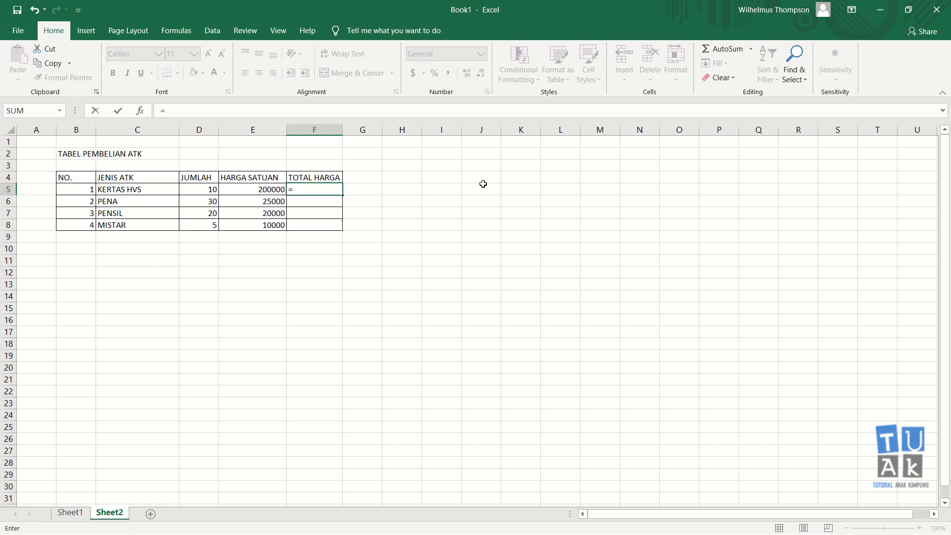
click(204, 188)
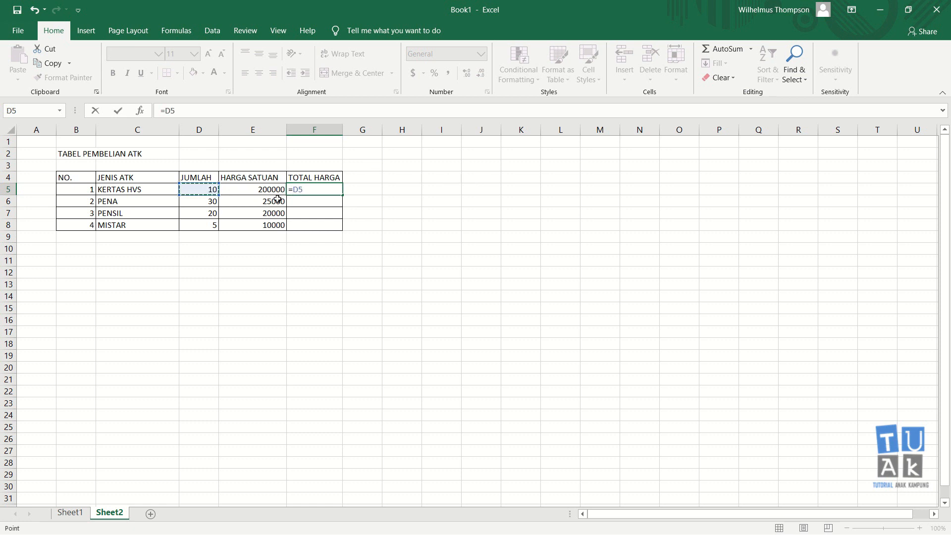
text(*)
click(249, 189)
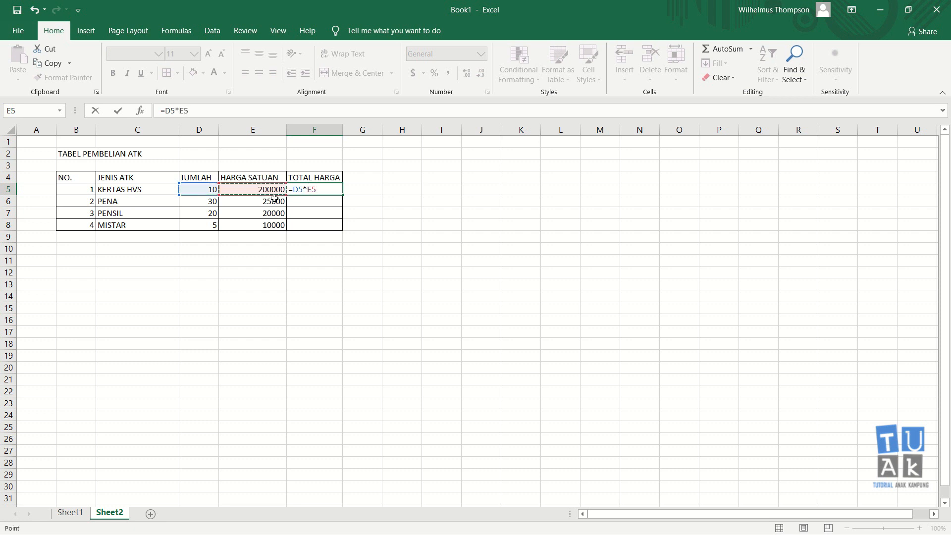
key(Return)
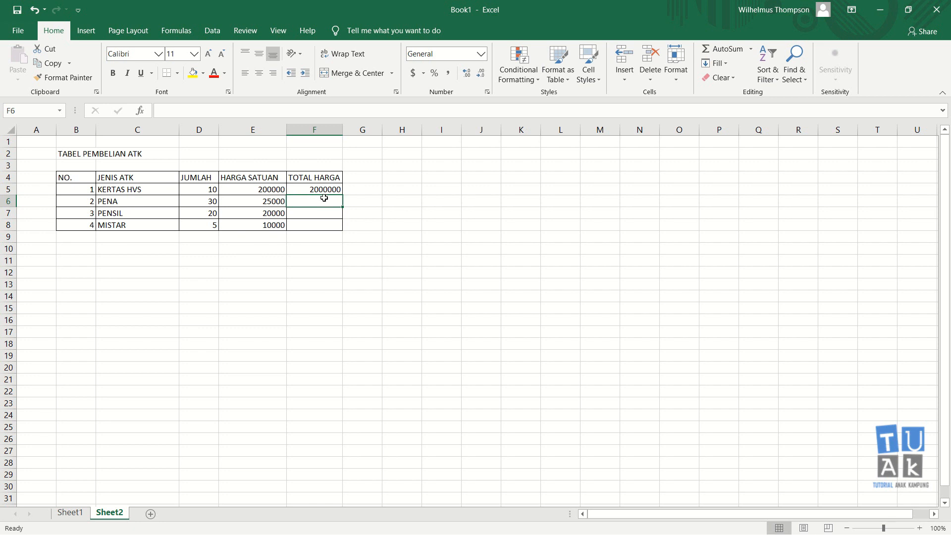
Calculate the PENA total price in cell F6 with the formula =D6*E6.
scroll(317, 225, up, 3)
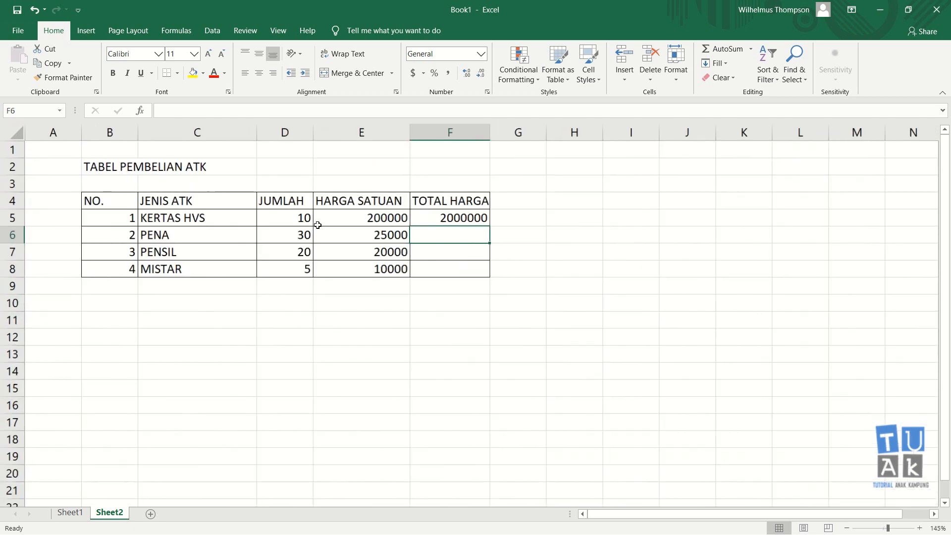
scroll(318, 225, up, 3)
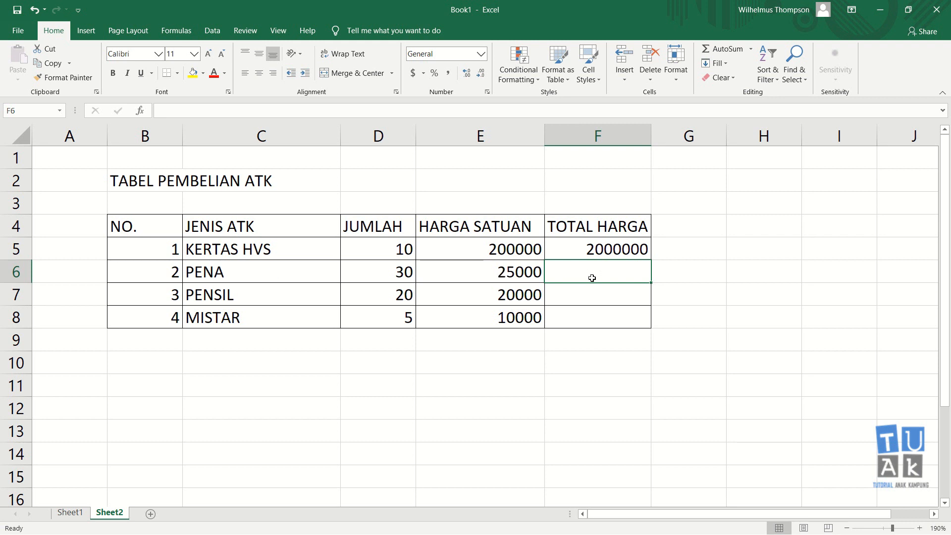
text(=)
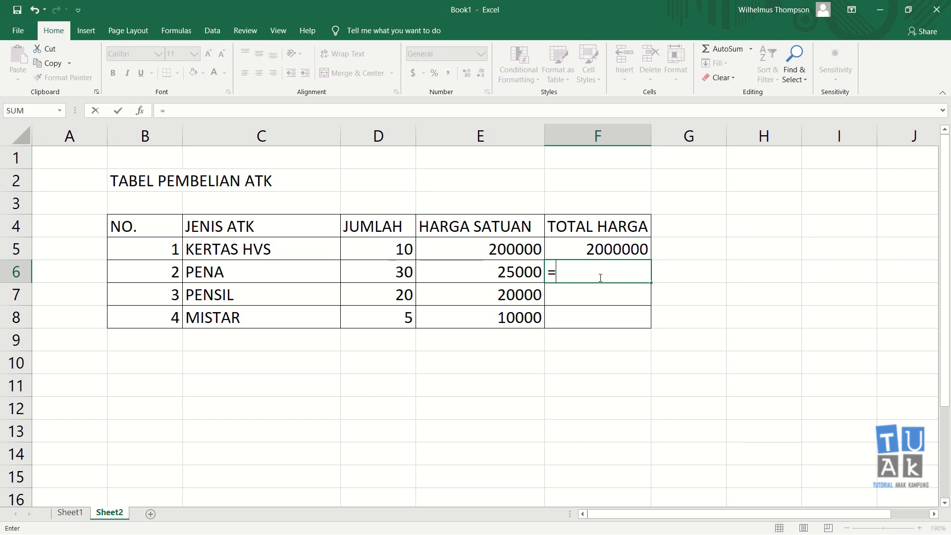
click(386, 274)
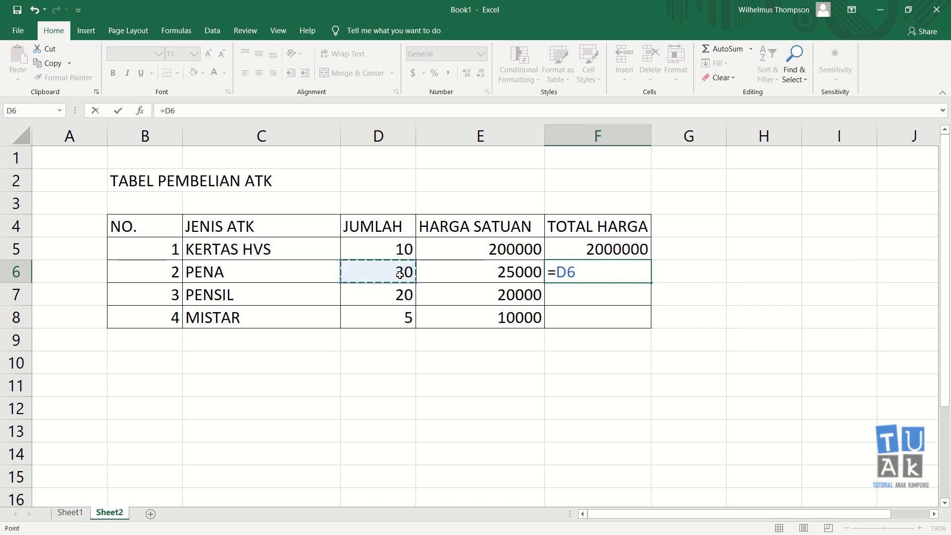
text(*)
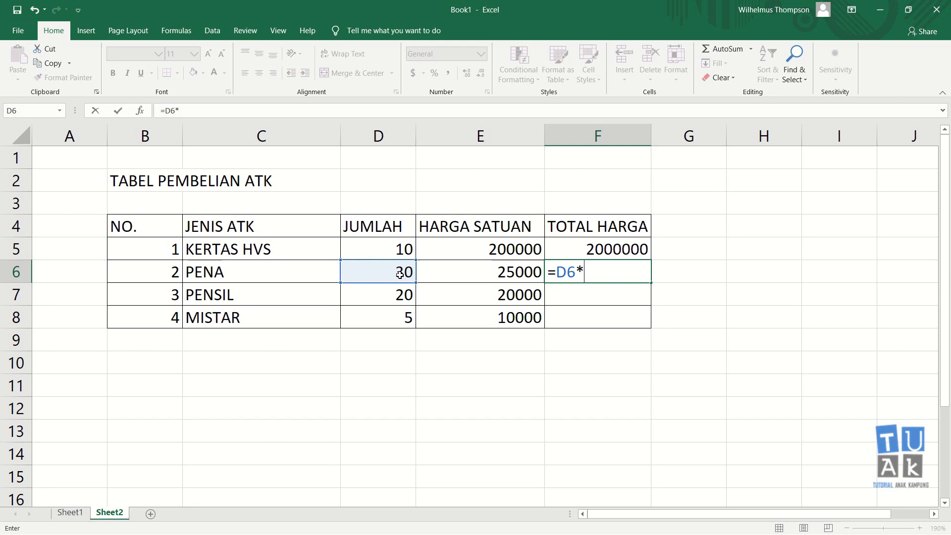
click(495, 271)
key(Return)
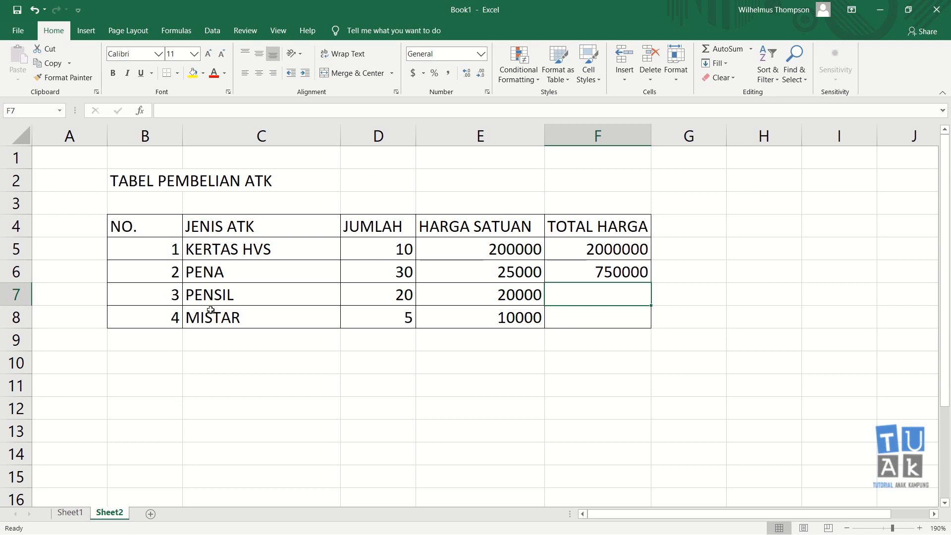
Calculate the PENSIL total price in cell F7 with the formula =D7*E7.
text(=)
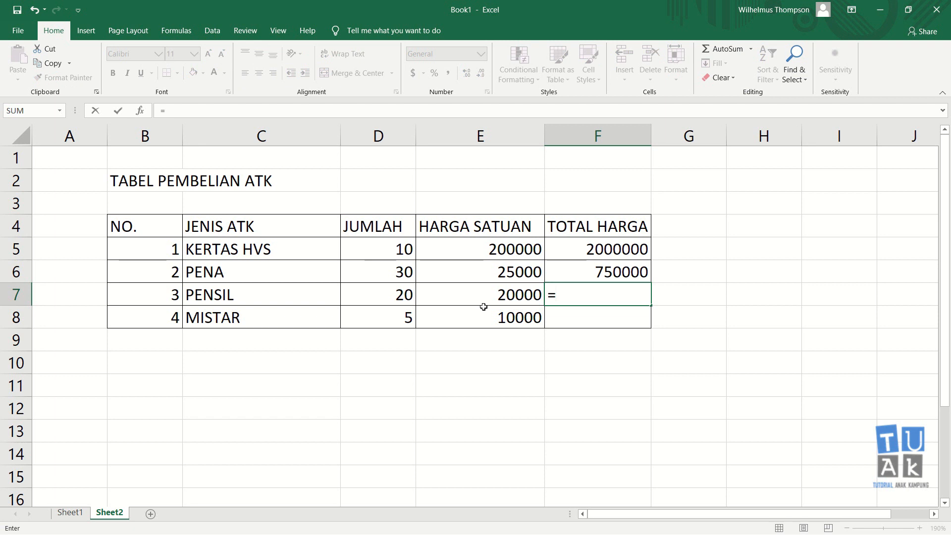
key(Left)
key(Left)
text(*)
key(Left)
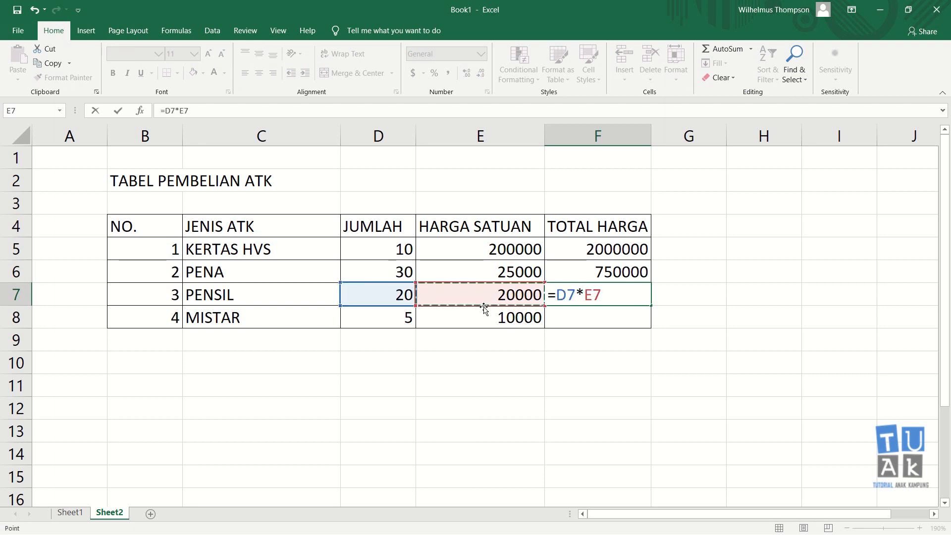
key(Return)
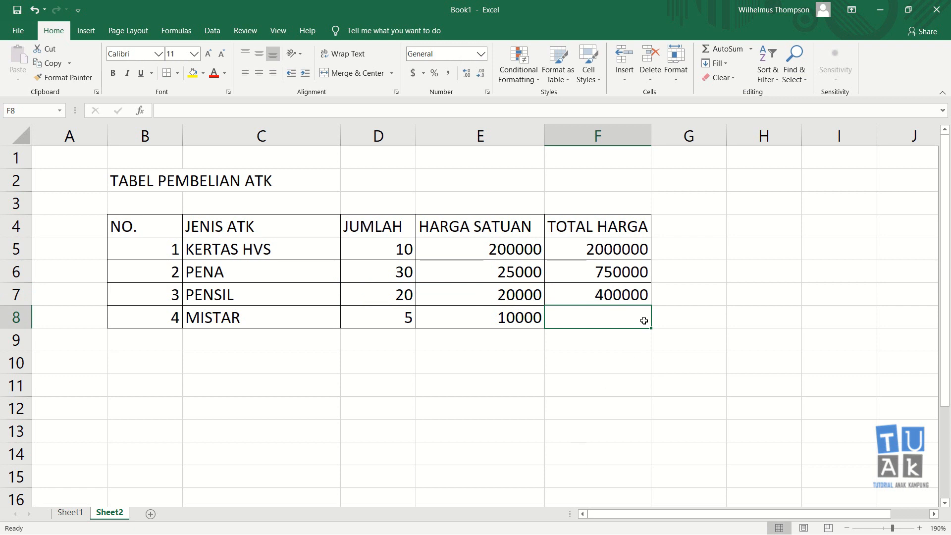
Clear the total price formulas from cells F6:F7.
drag(627, 276, 626, 297)
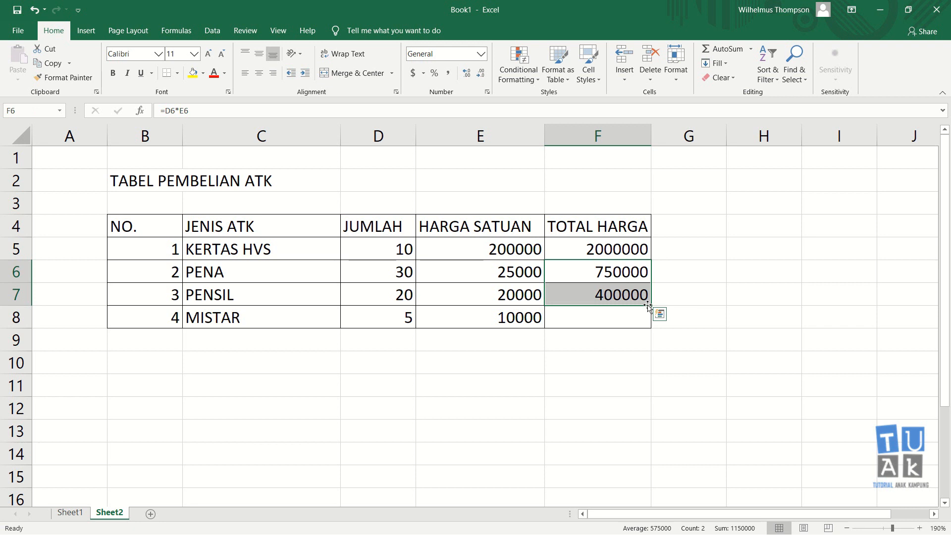
key(Delete)
click(672, 347)
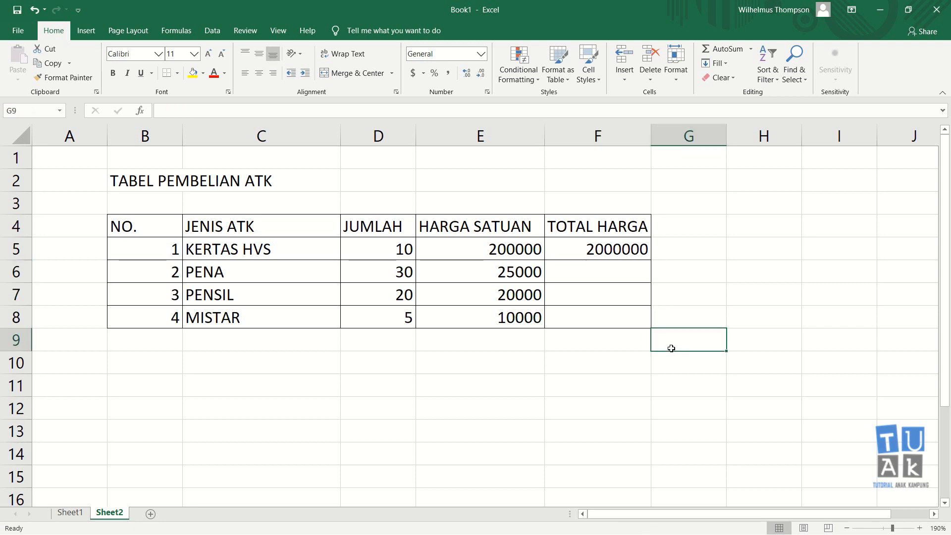
Fill the total price formula from cell F5 down through F8.
click(606, 249)
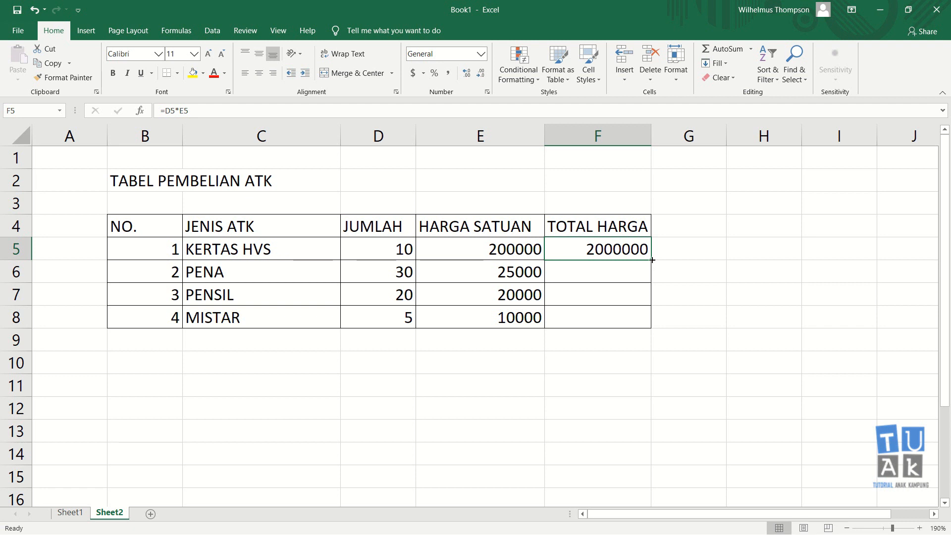
drag(651, 260, 656, 328)
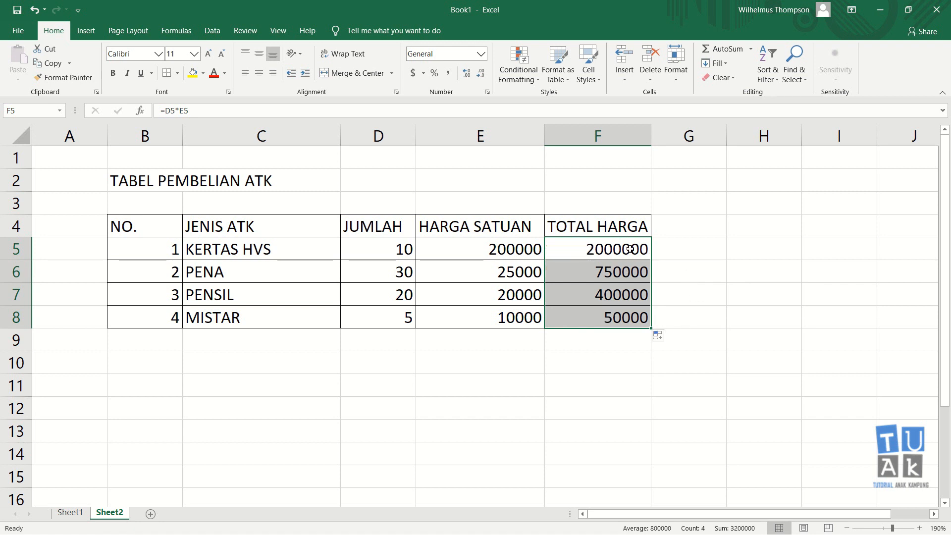
Examine the quantity, unit price and total price cells in rows 5 and 6 to check the filled formulas.
click(627, 270)
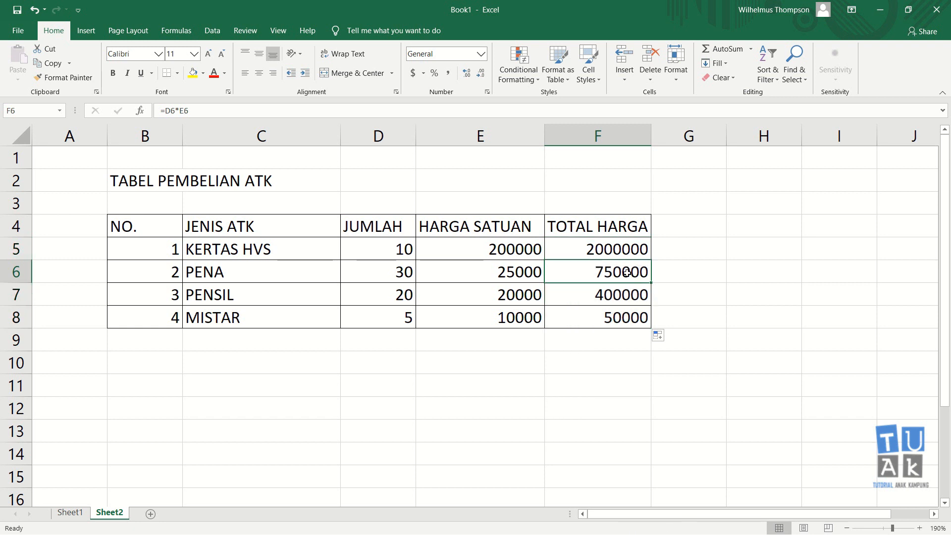
click(383, 272)
click(486, 273)
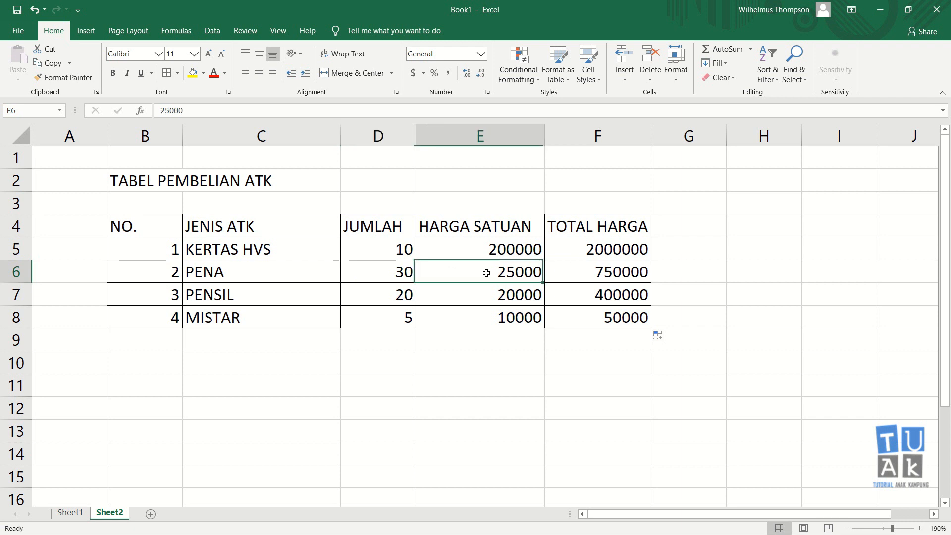
click(395, 249)
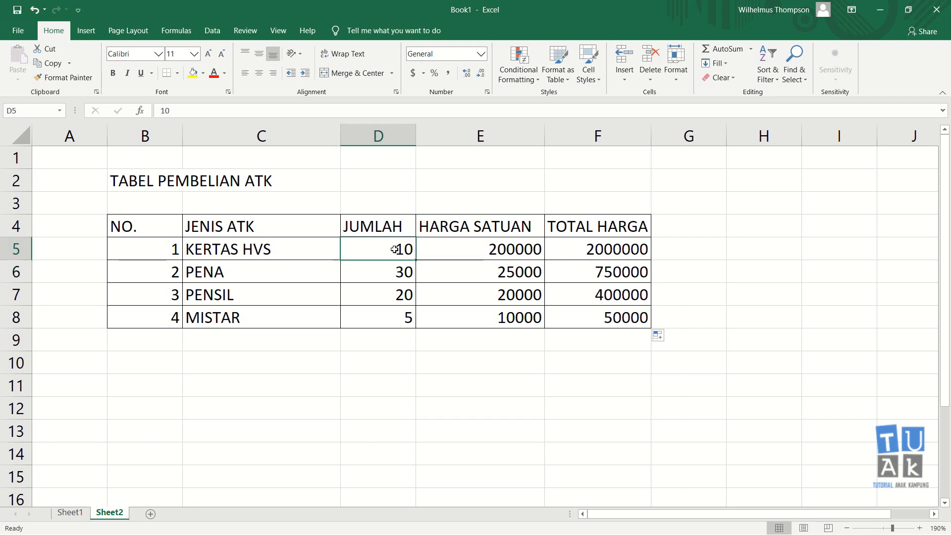
click(525, 254)
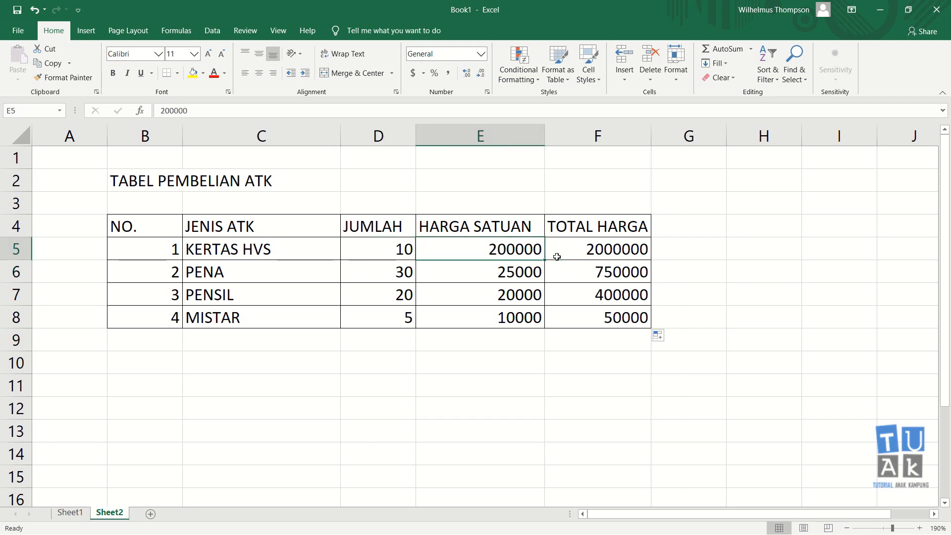
click(626, 255)
click(414, 276)
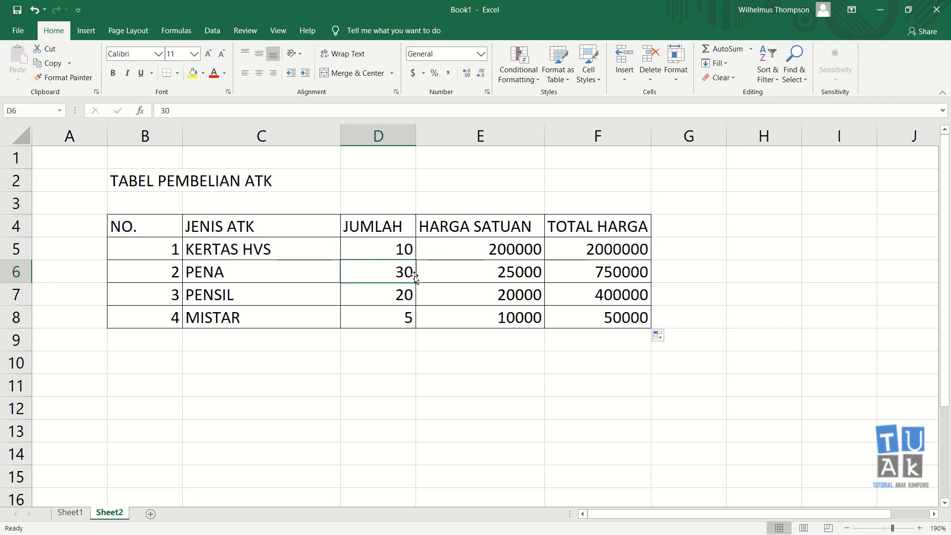
click(502, 277)
click(611, 275)
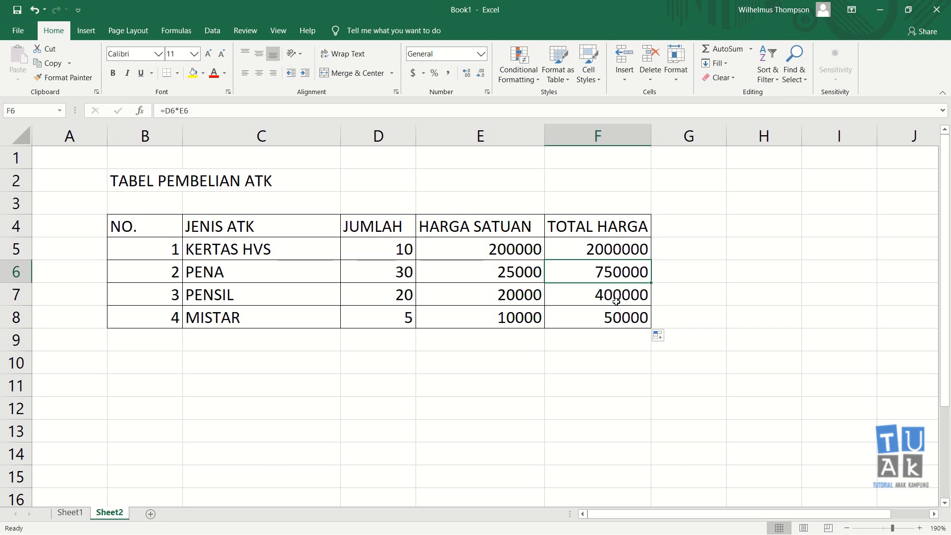
Undo the last formula fill in the TOTAL HARGA column.
key(ctrl+z)
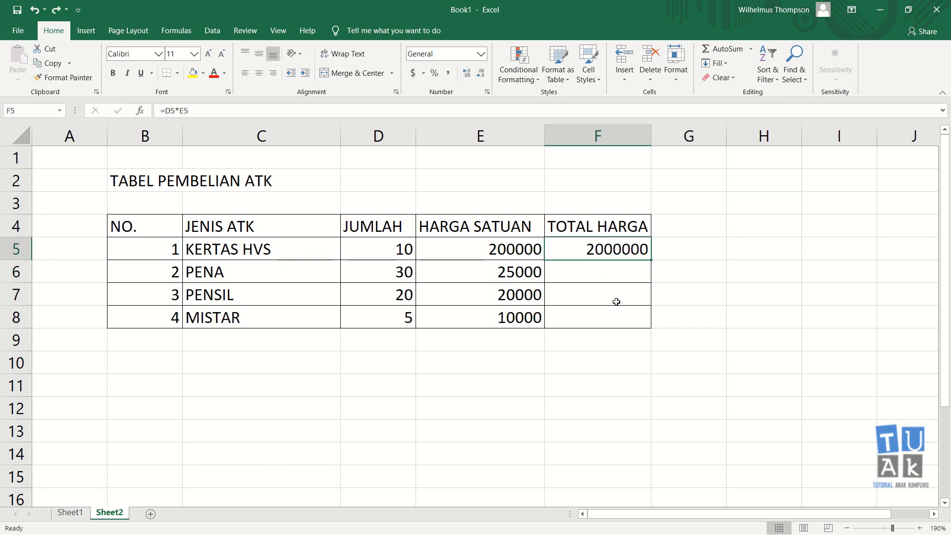
click(687, 275)
click(796, 326)
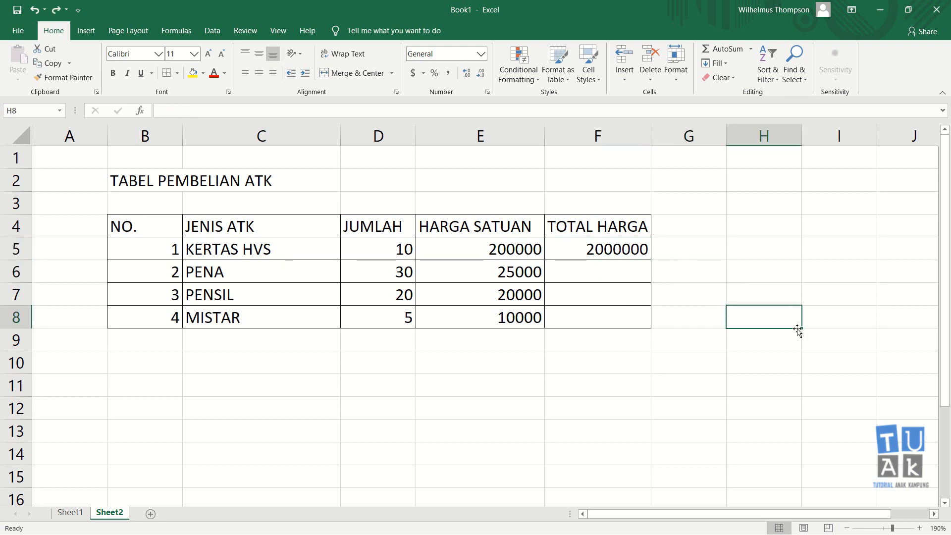
Copy the KERTAS HVS total formula in F5 down to the PENA, PENSIL and MISTAR rows with the fill handle.
click(625, 251)
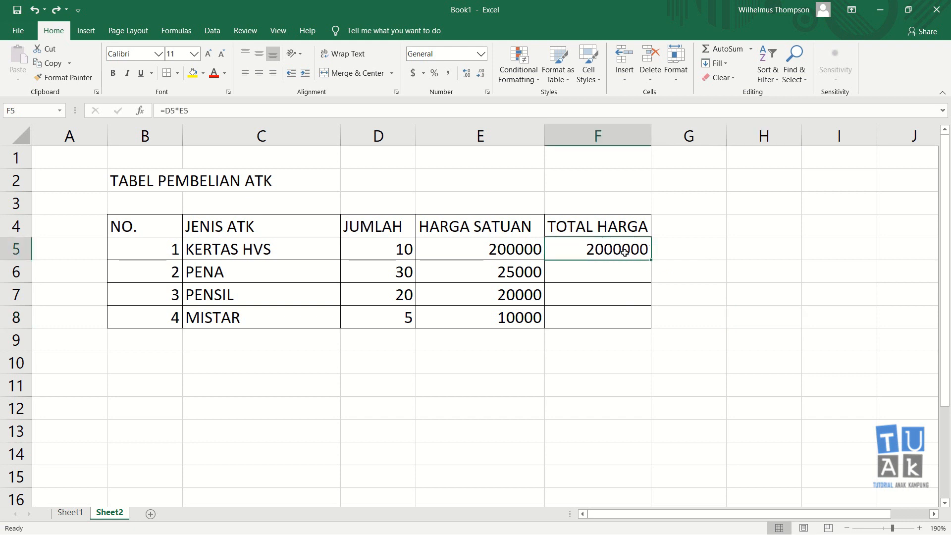
key(Down)
key(Down)
key(Down)
key(Down)
key(Up)
key(Up)
key(Up)
key(Down)
key(Down)
key(Up)
key(Up)
key(Up)
drag(650, 260, 647, 322)
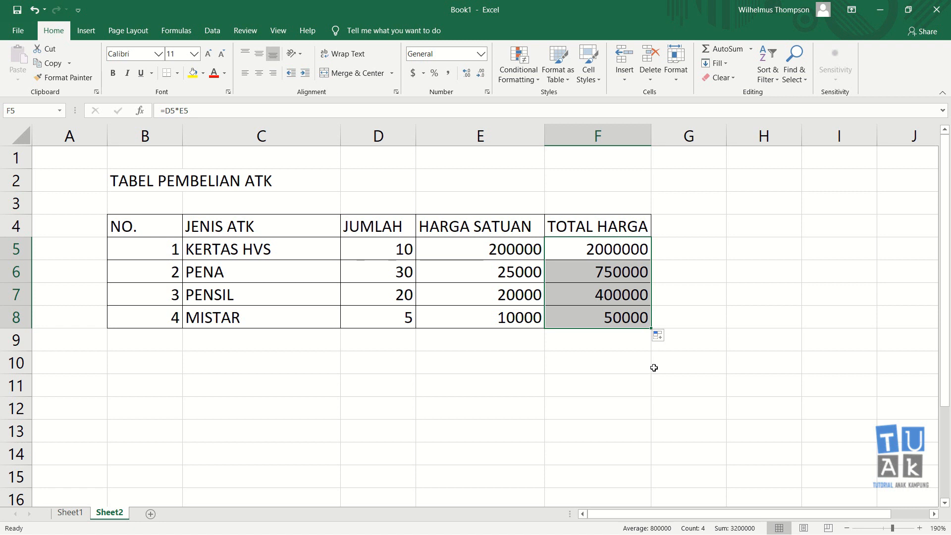
click(649, 366)
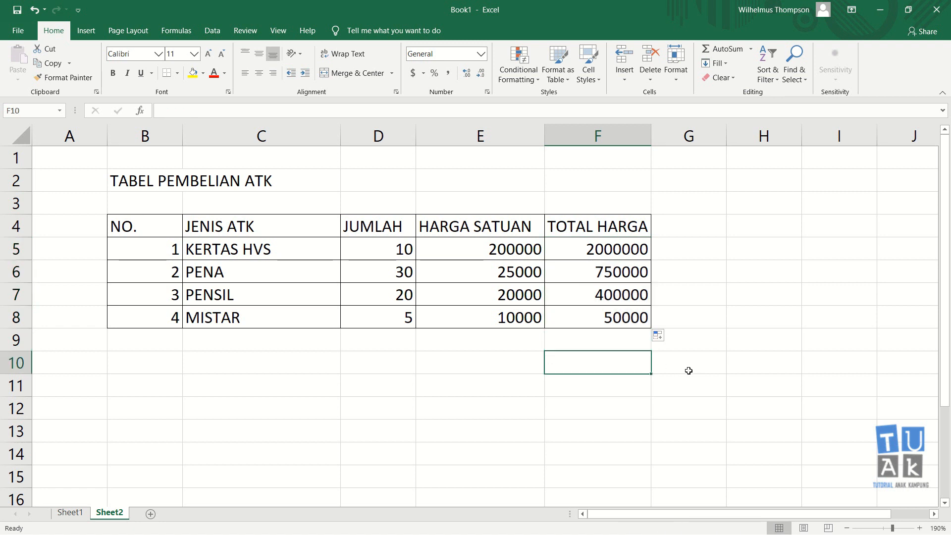
Undo the last fill, and copy and paste the KERTAS HVS total formula from F5 into F6:F8.
key(ctrl+z)
click(629, 264)
click(628, 253)
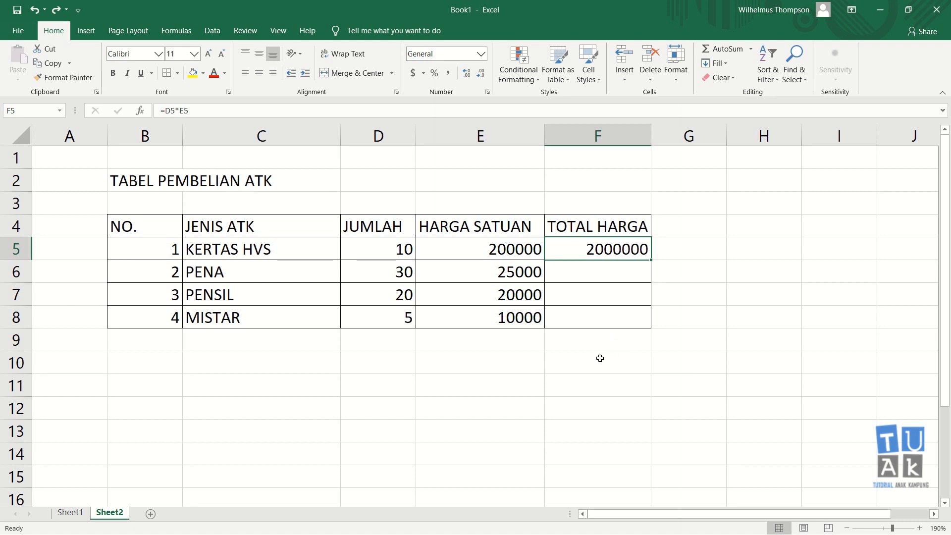
click(52, 64)
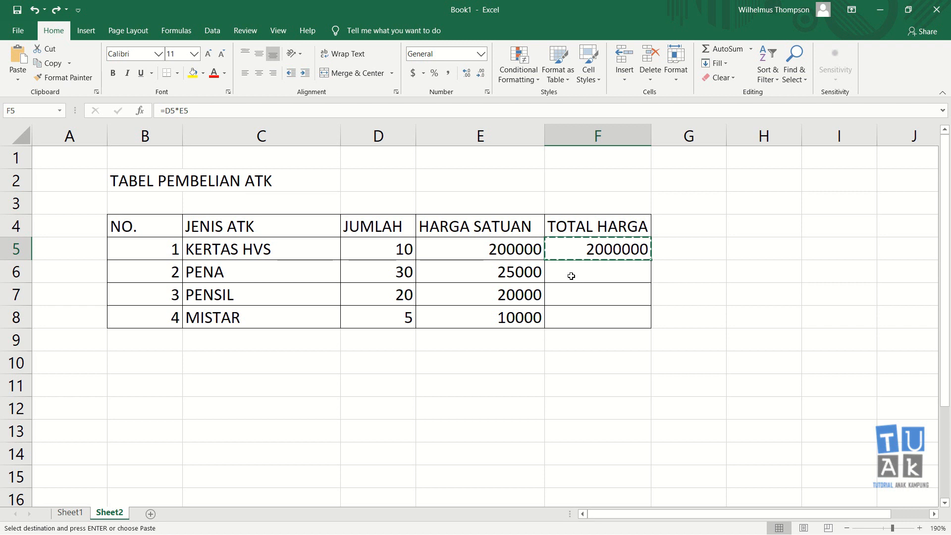
drag(571, 276, 575, 313)
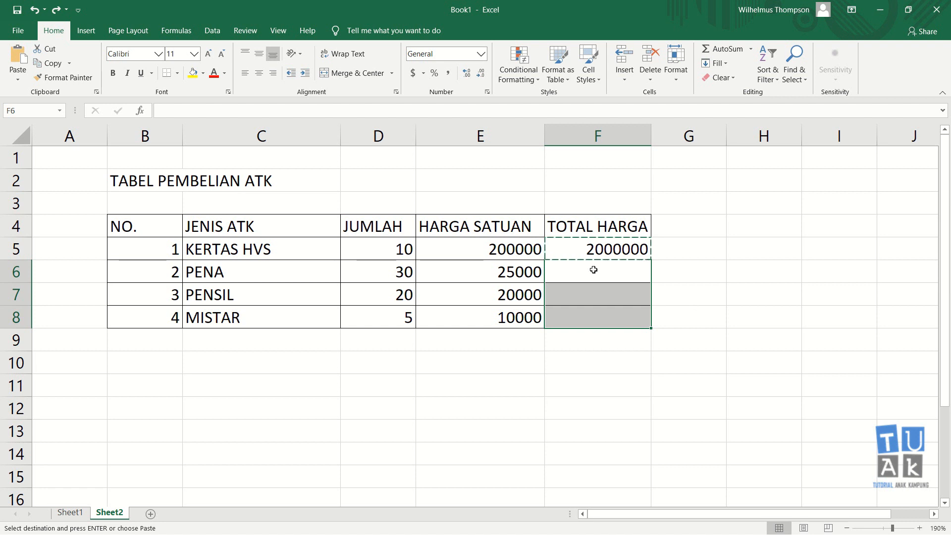
key(Return)
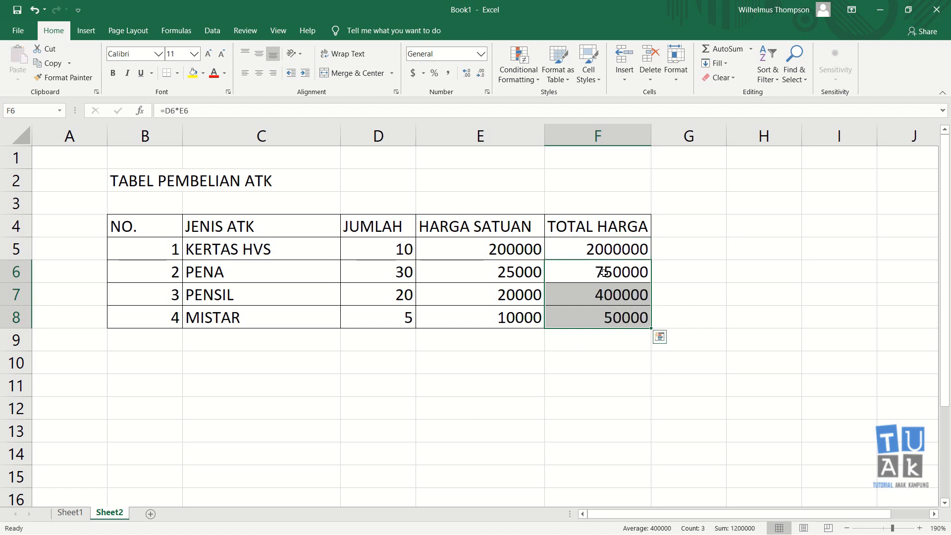
click(616, 371)
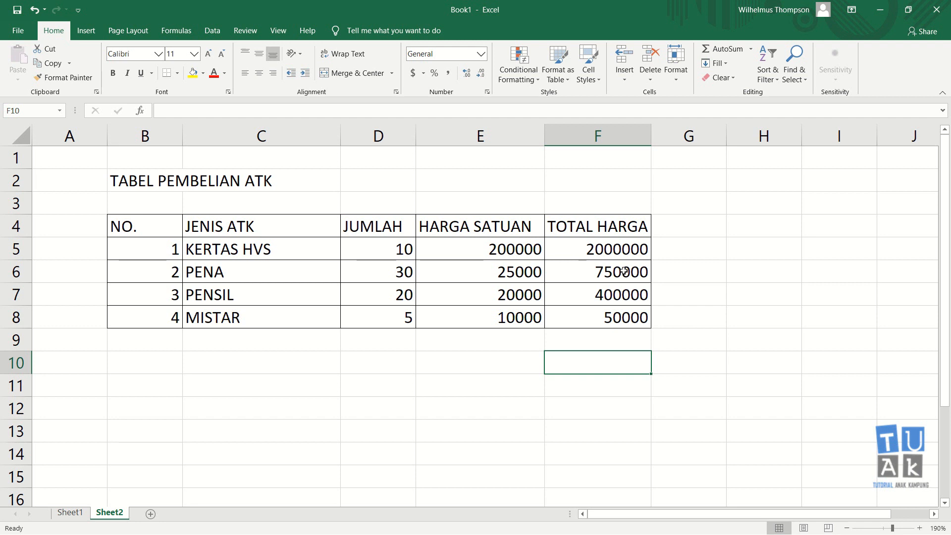
Clear the totals in F6:F8 and fill the formula from F5 down to the MISTAR row again.
drag(624, 271, 622, 309)
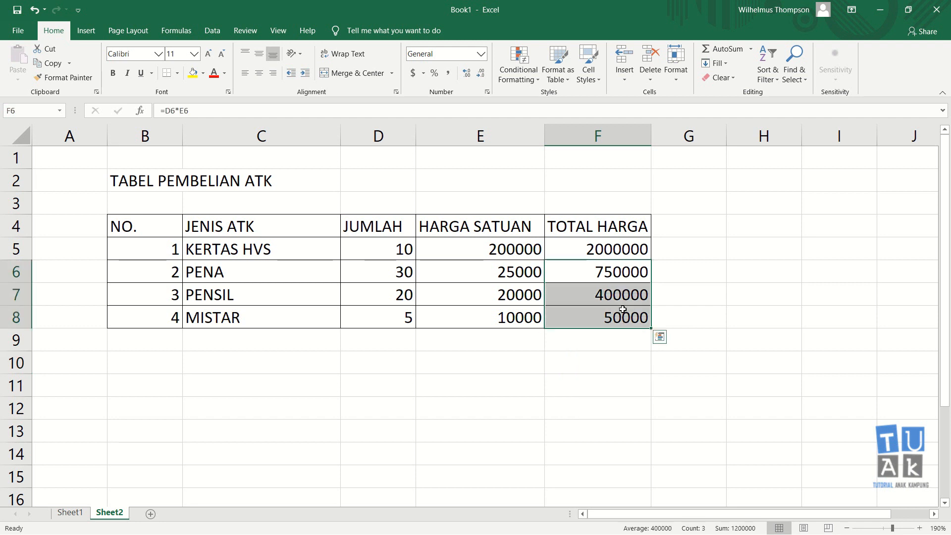
key(Delete)
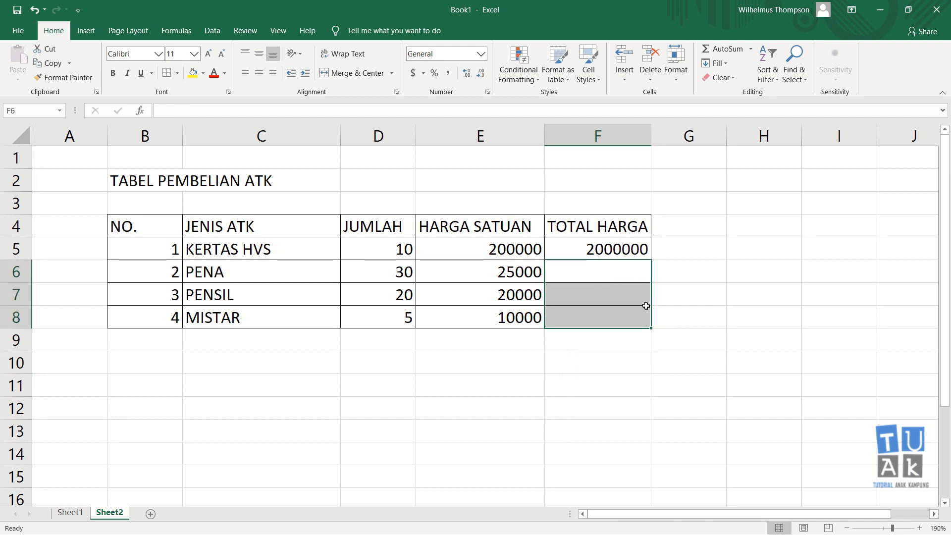
click(670, 285)
click(639, 248)
drag(651, 260, 656, 329)
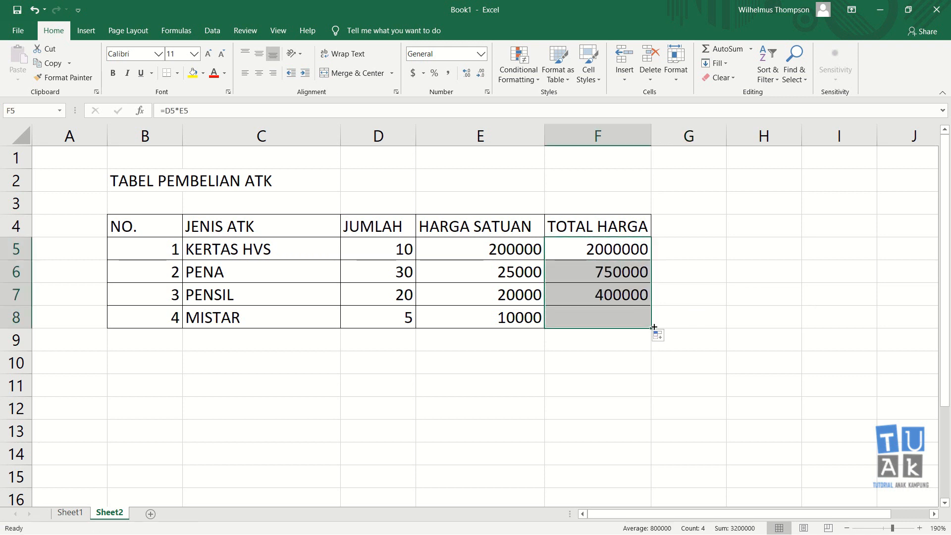
click(650, 365)
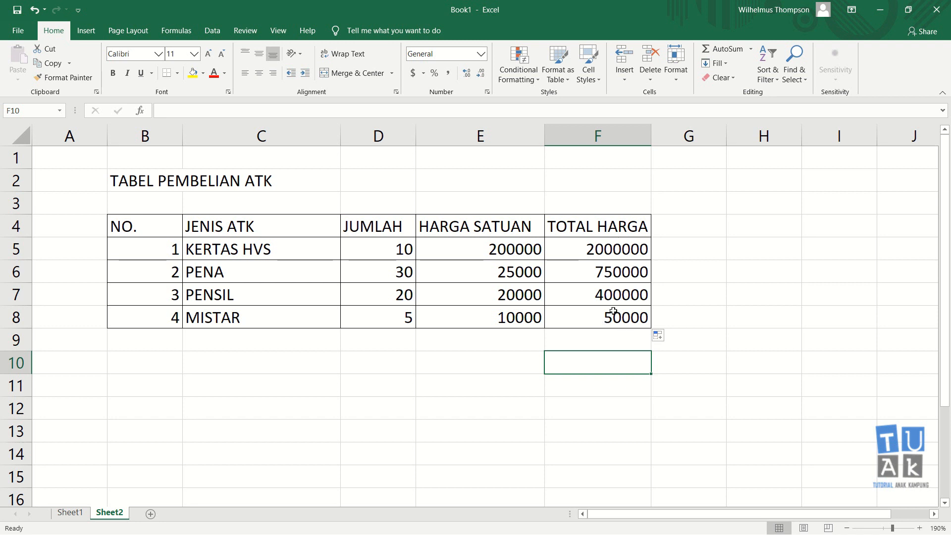
Enter the label TOTAL in E9 below the HARGA SATUAN column and align it right.
click(526, 338)
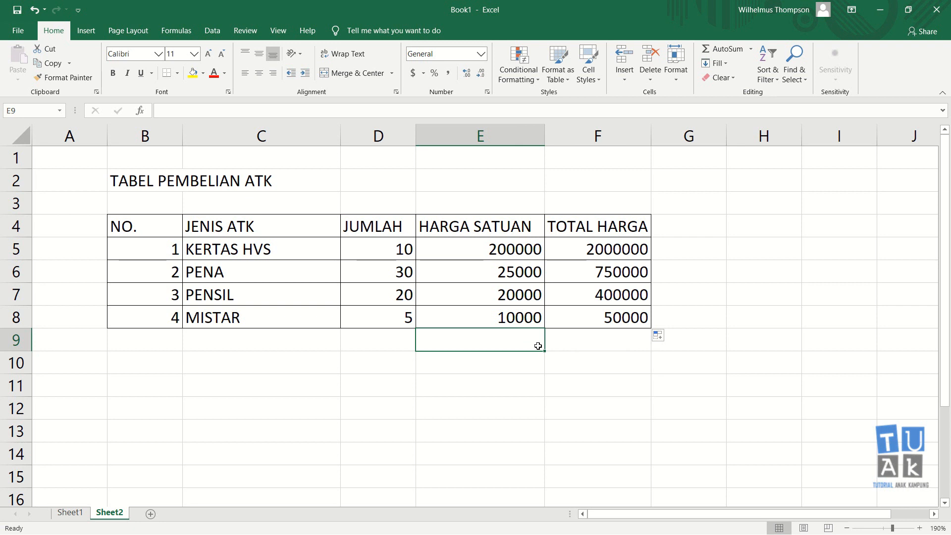
text(TOTAL)
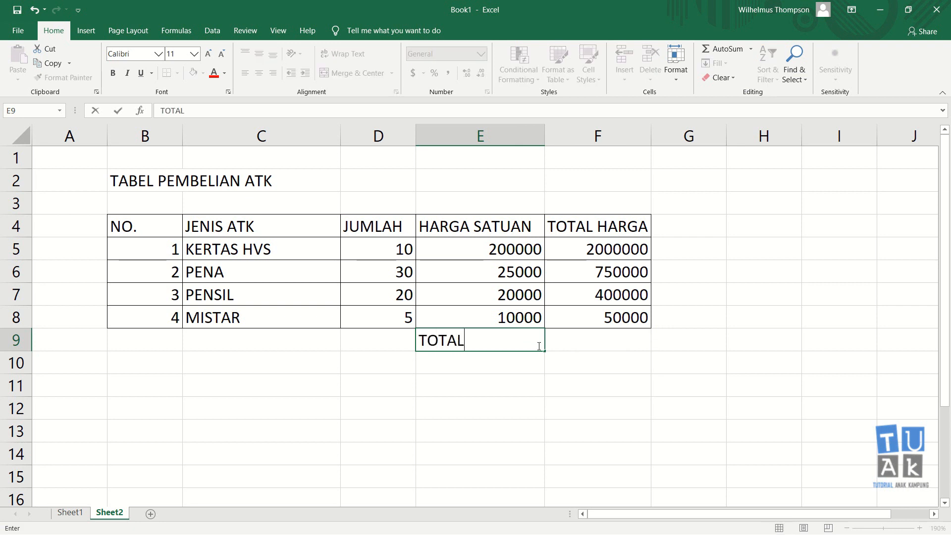
key(Return)
click(509, 342)
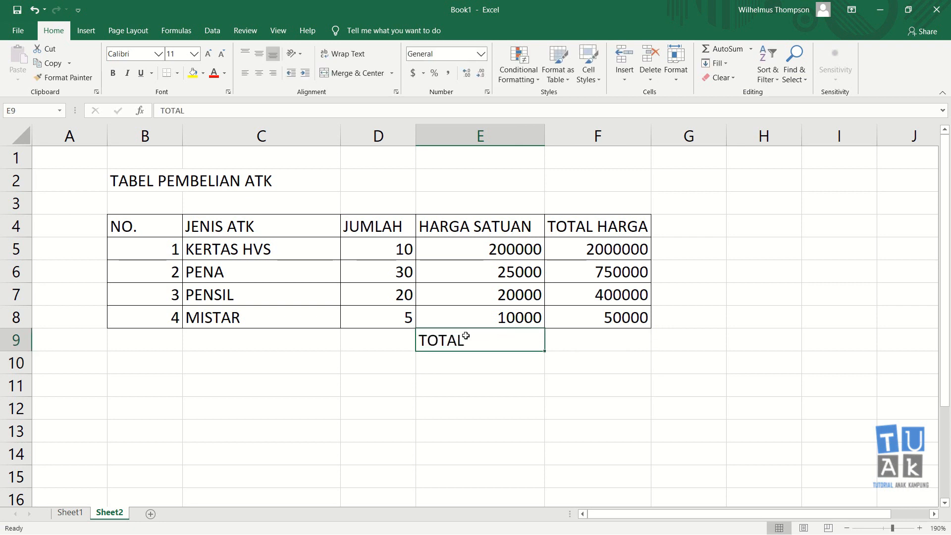
click(274, 74)
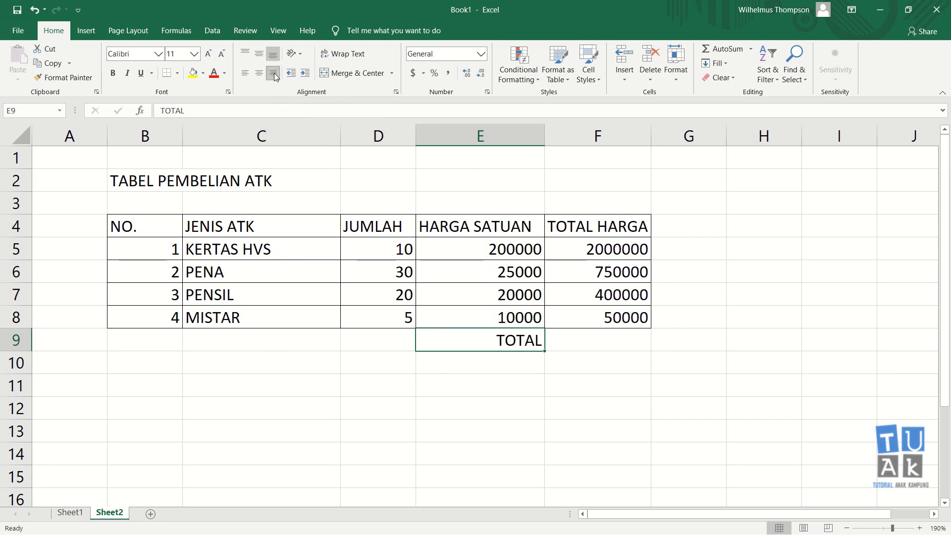
Apply an outline border to cell F9 beside the TOTAL label.
click(594, 340)
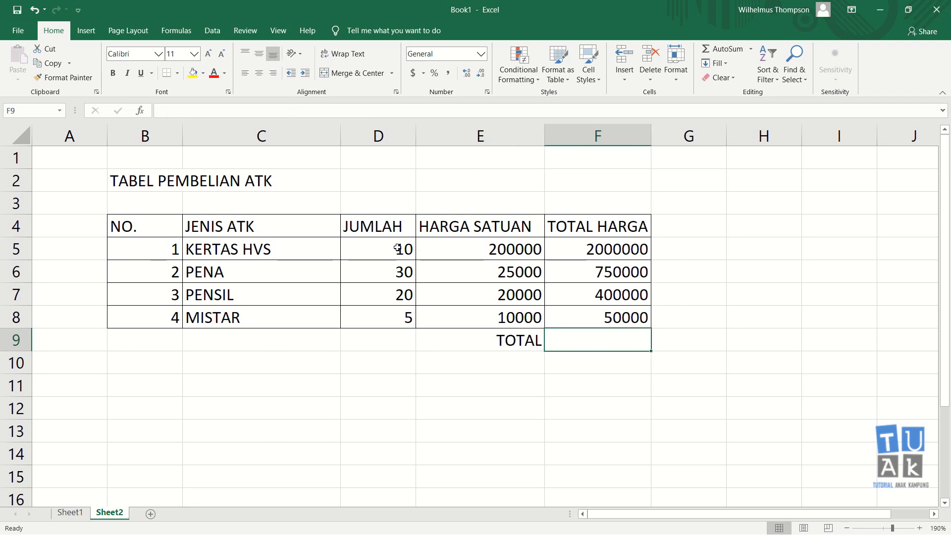
key(ctrl+1)
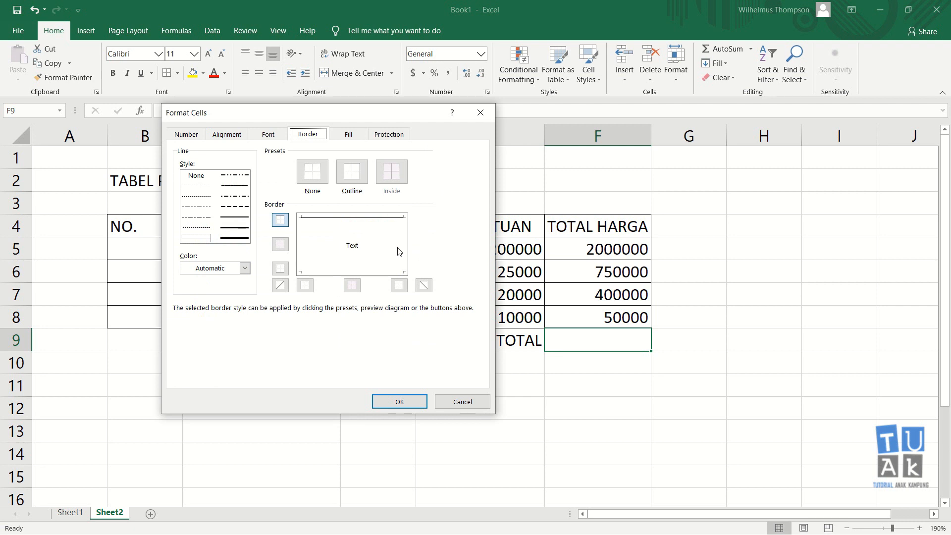
click(355, 178)
click(410, 402)
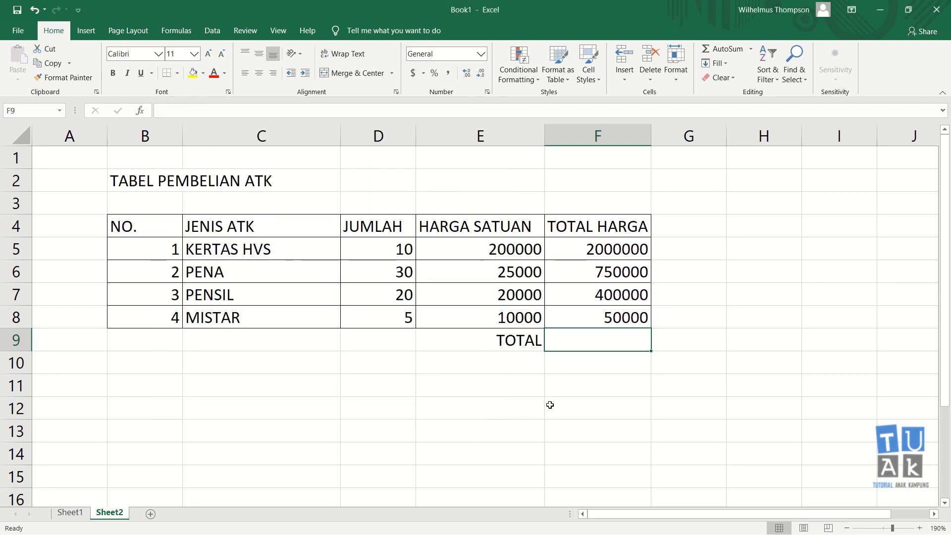
click(615, 403)
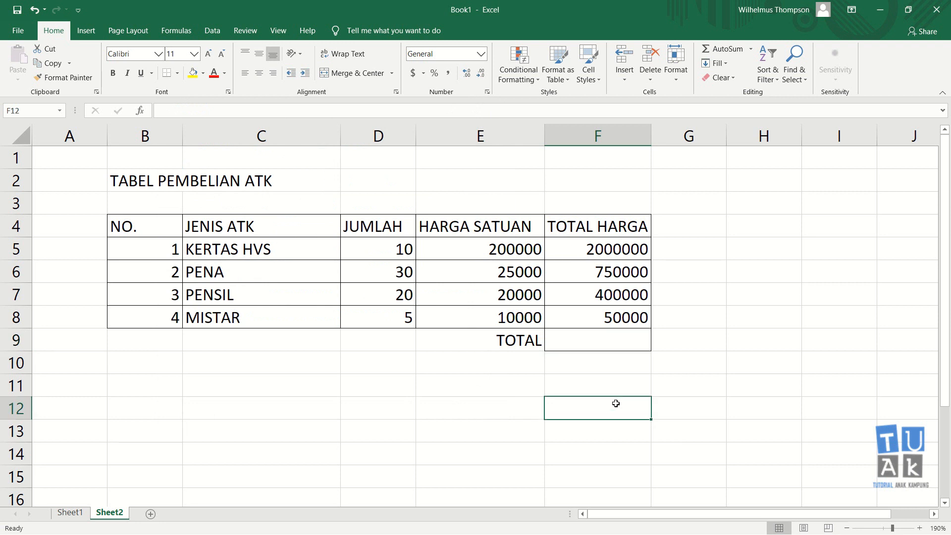
Enter the formula =F5+F6+F7+F8 in F9 to add up the four item totals.
click(612, 341)
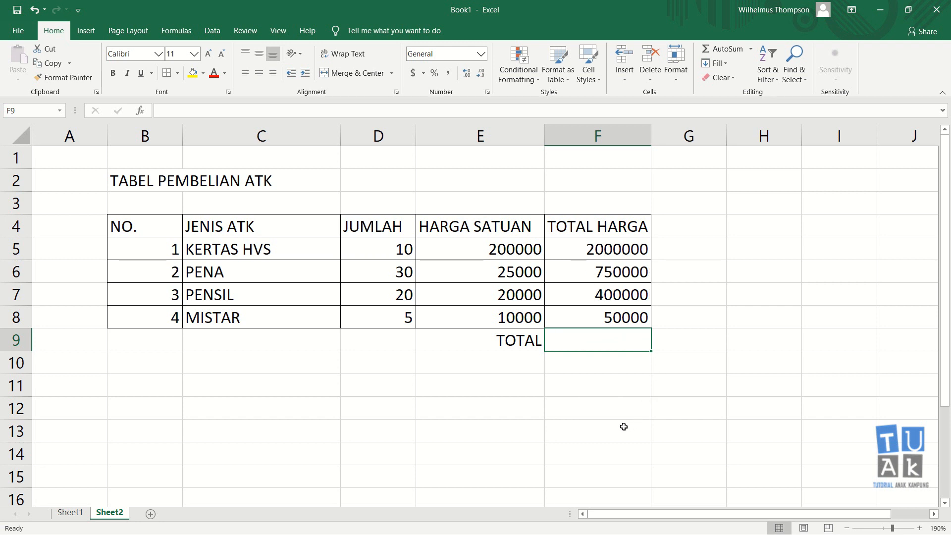
text(=)
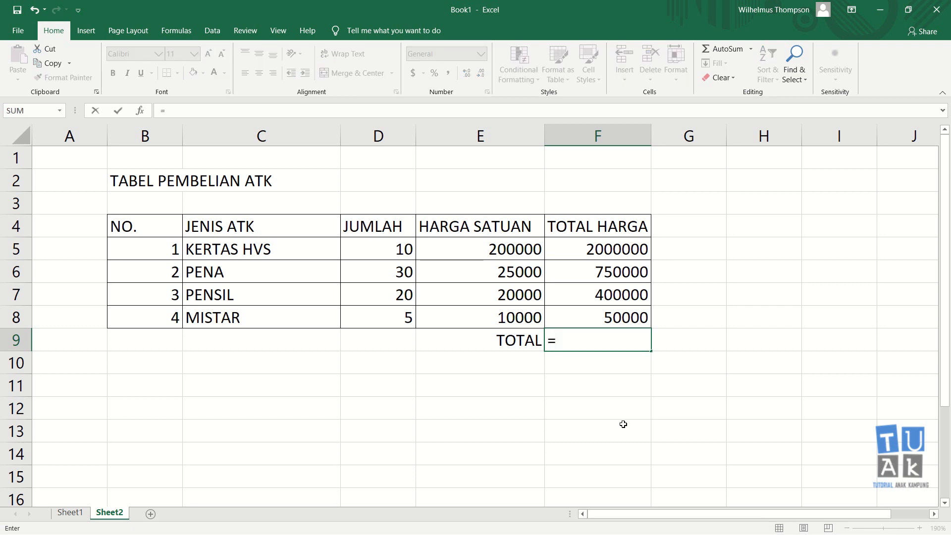
click(622, 251)
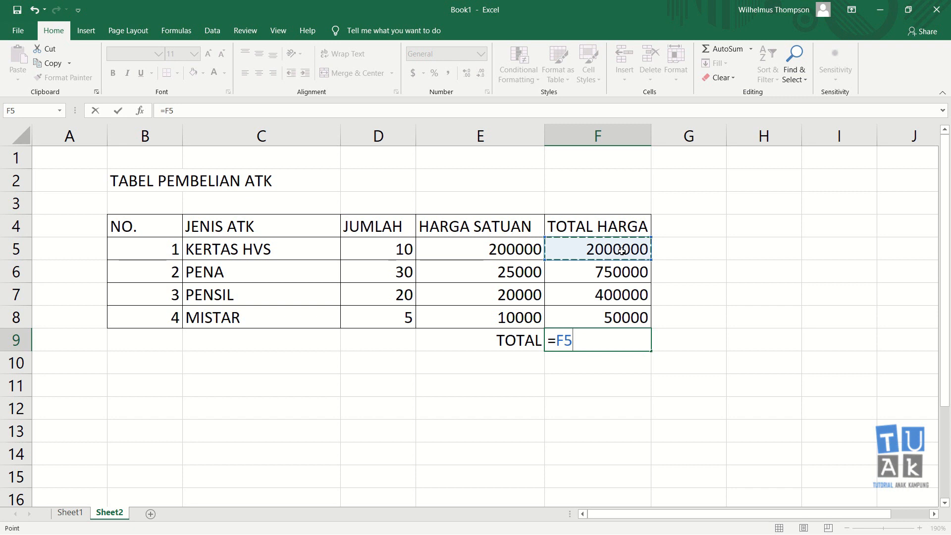
text(+)
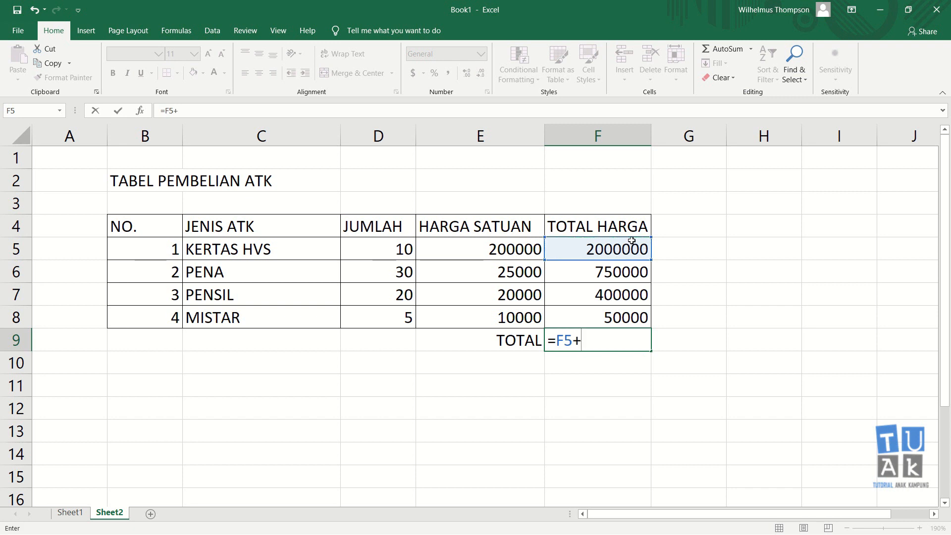
click(617, 272)
text(+)
click(608, 302)
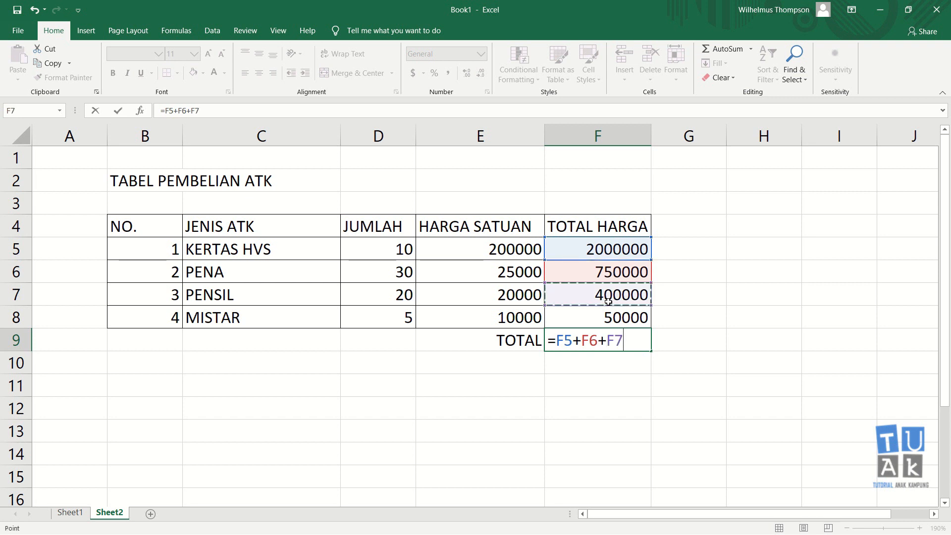
text(+)
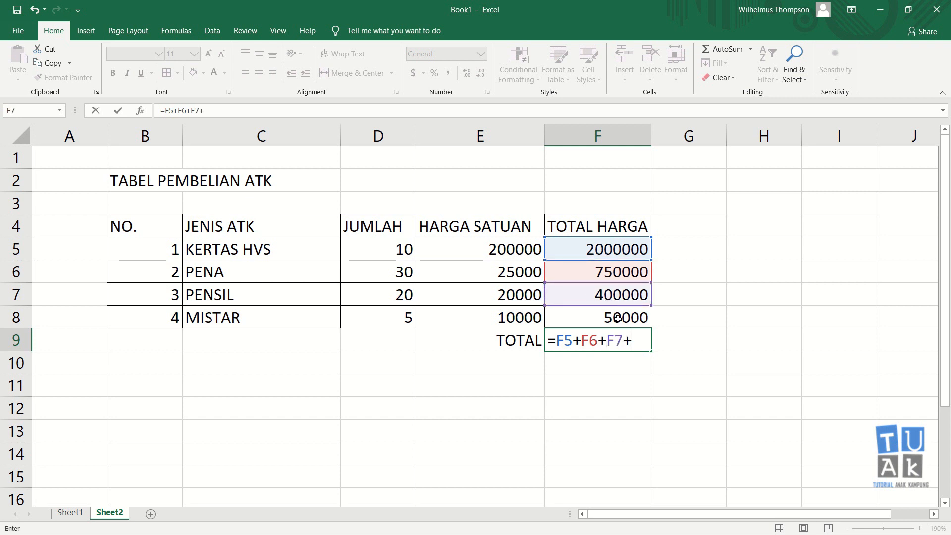
click(617, 318)
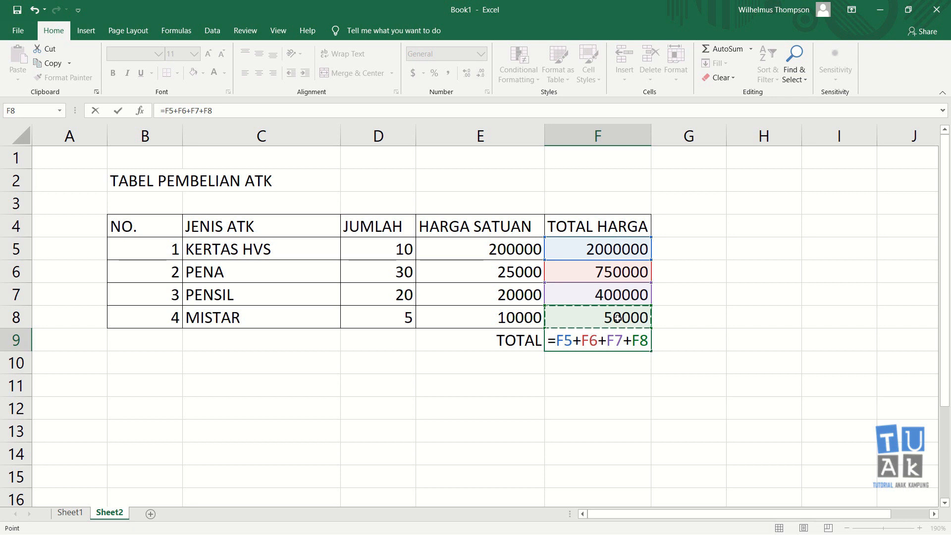
key(Return)
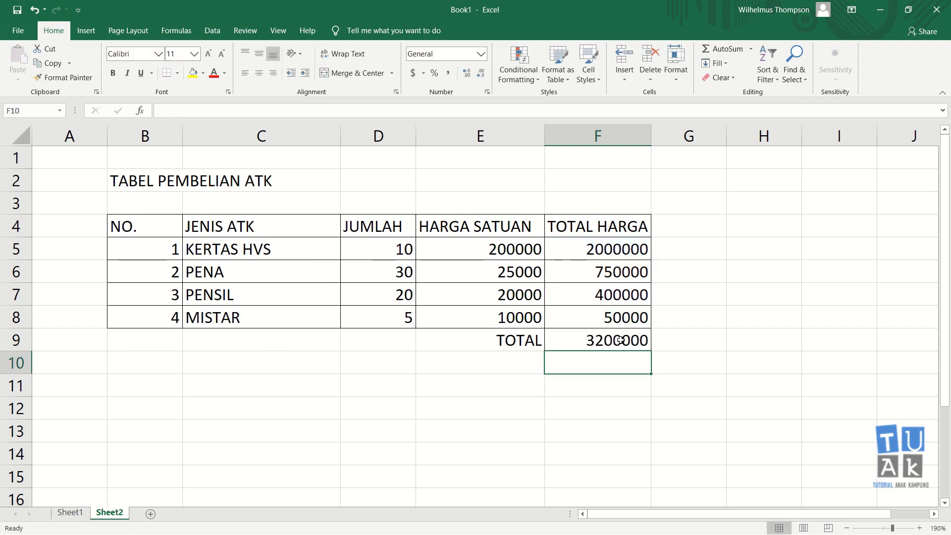
Clear the grand total in F9 and rebuild it as =F5+F6+F7+F8 from the TOTAL HARGA cells.
click(620, 340)
key(Delete)
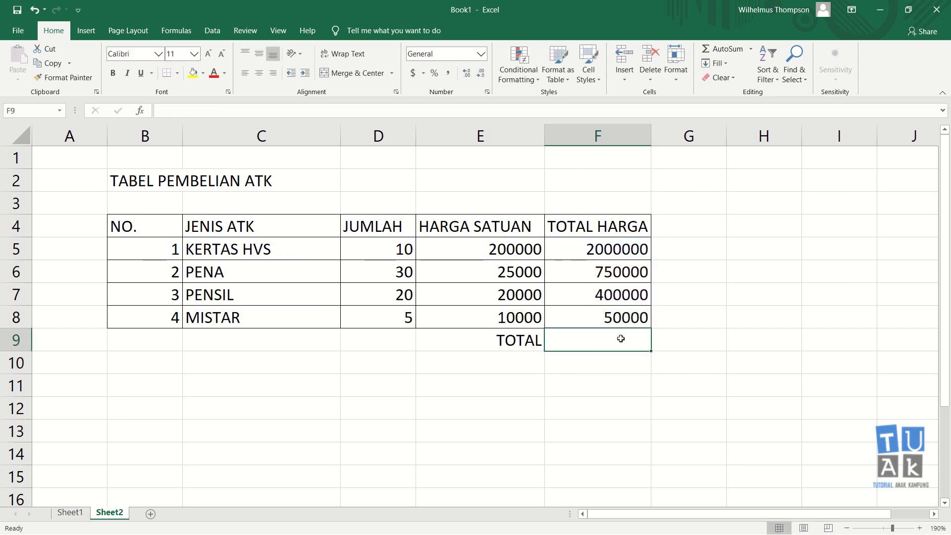
text(=)
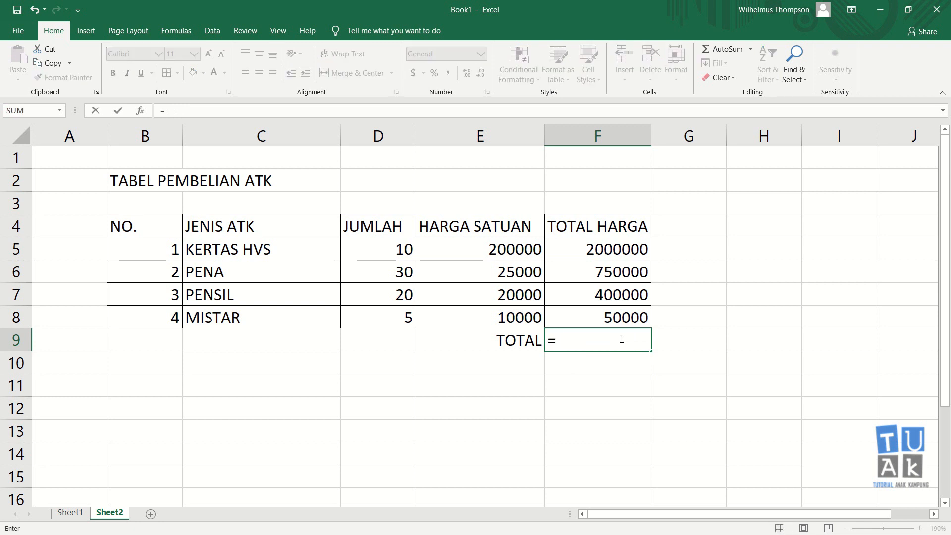
click(601, 254)
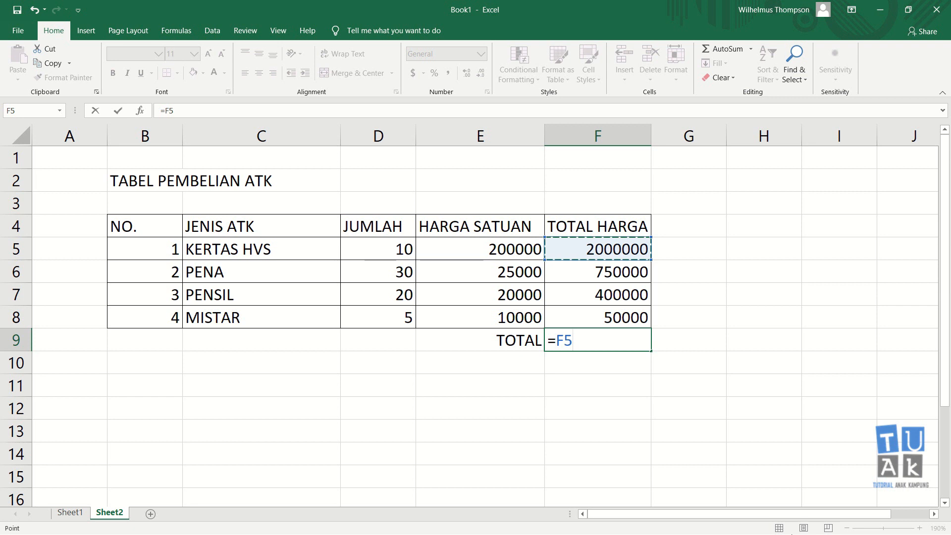
text(+)
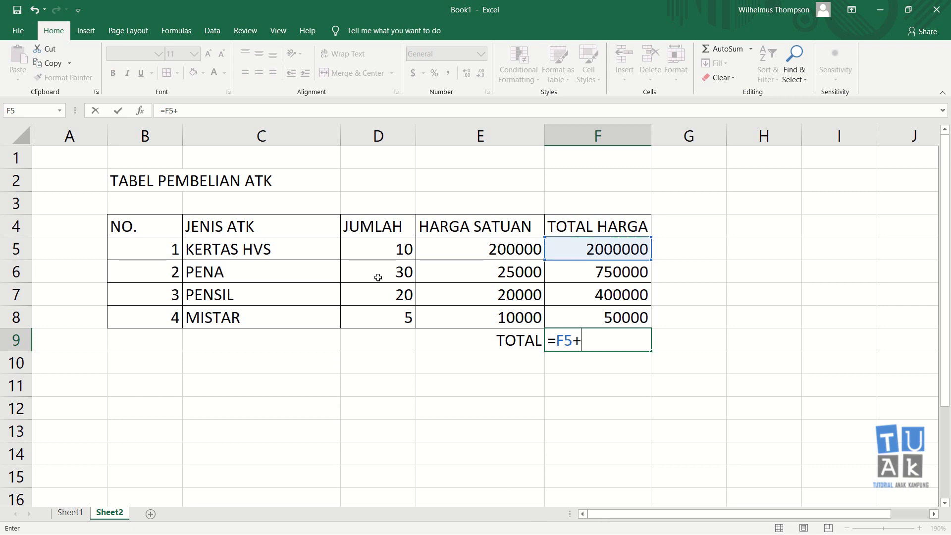
click(596, 271)
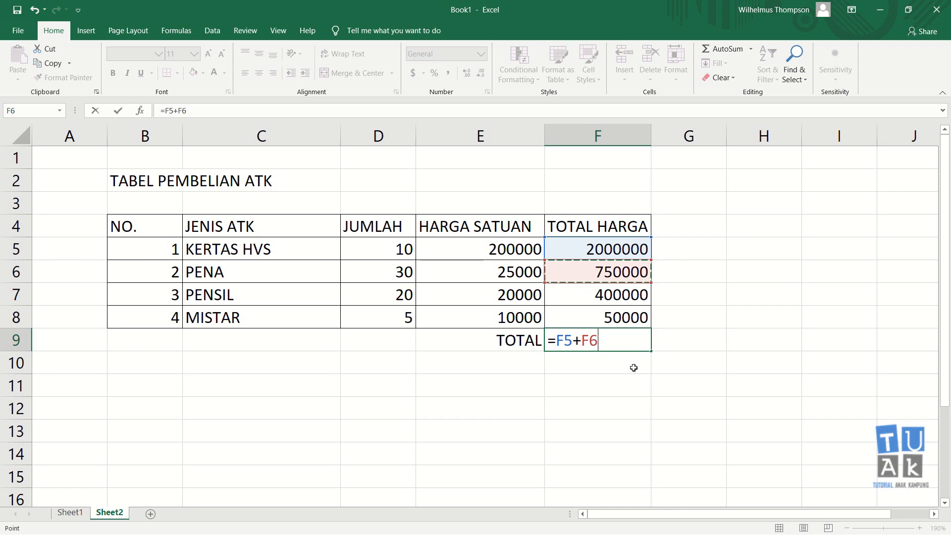
text(+)
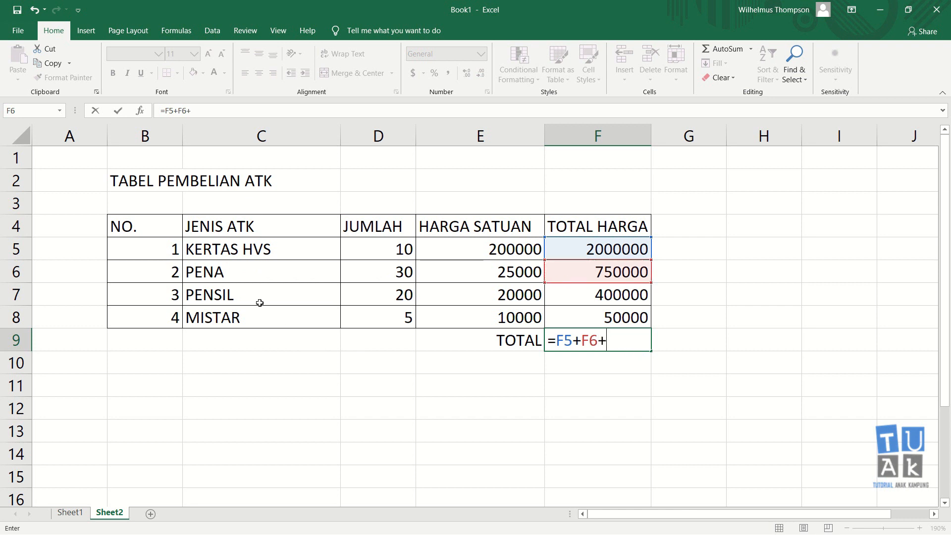
click(608, 294)
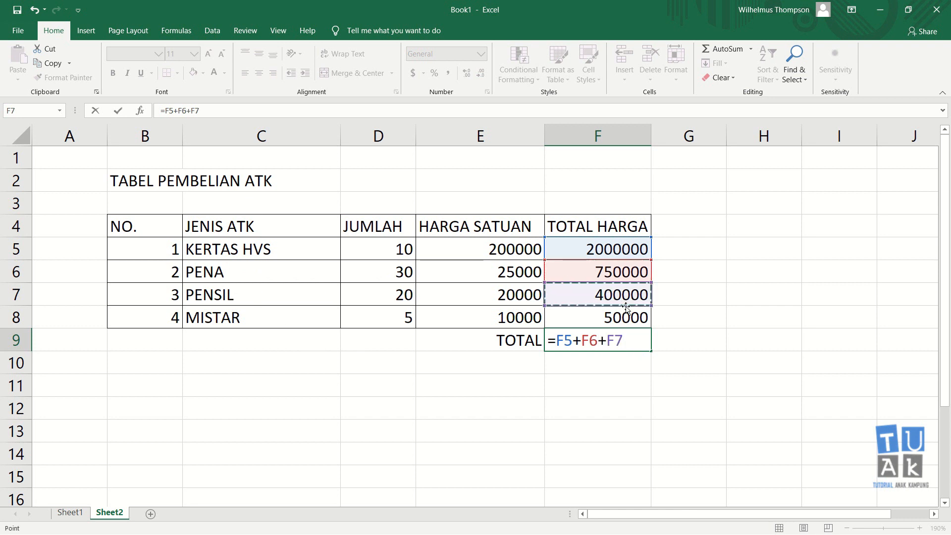
text(+)
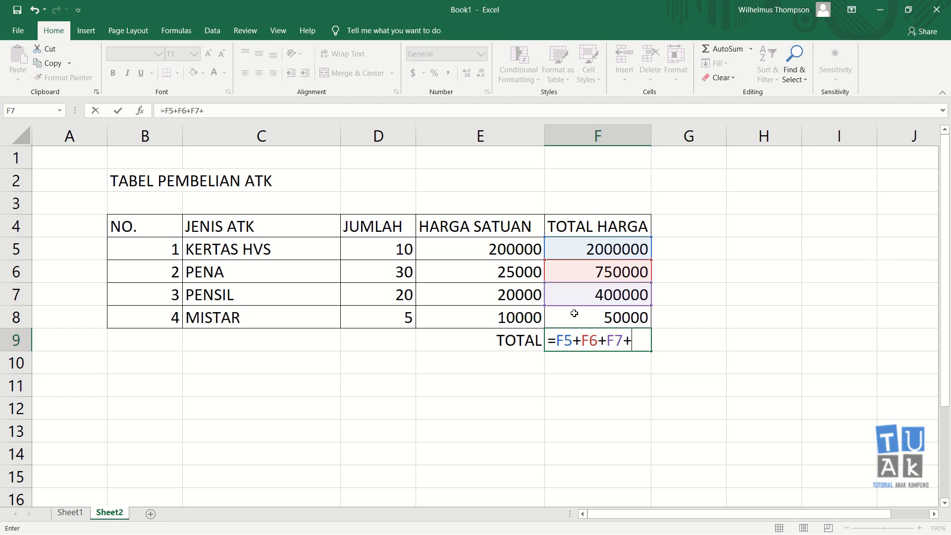
click(606, 317)
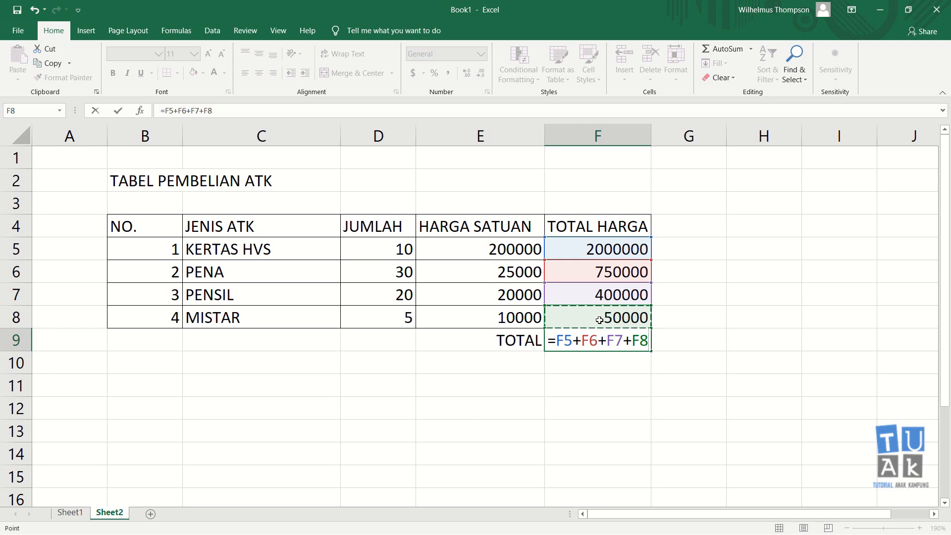
key(Return)
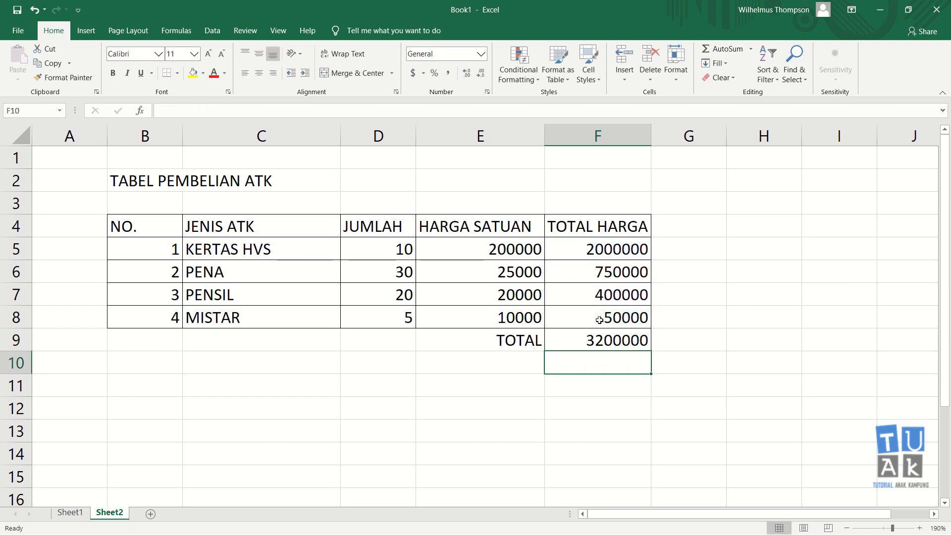
Clear the grand total in F9 and replace it with the formula =SUM(F5:F8) over the TOTAL HARGA cells.
click(616, 340)
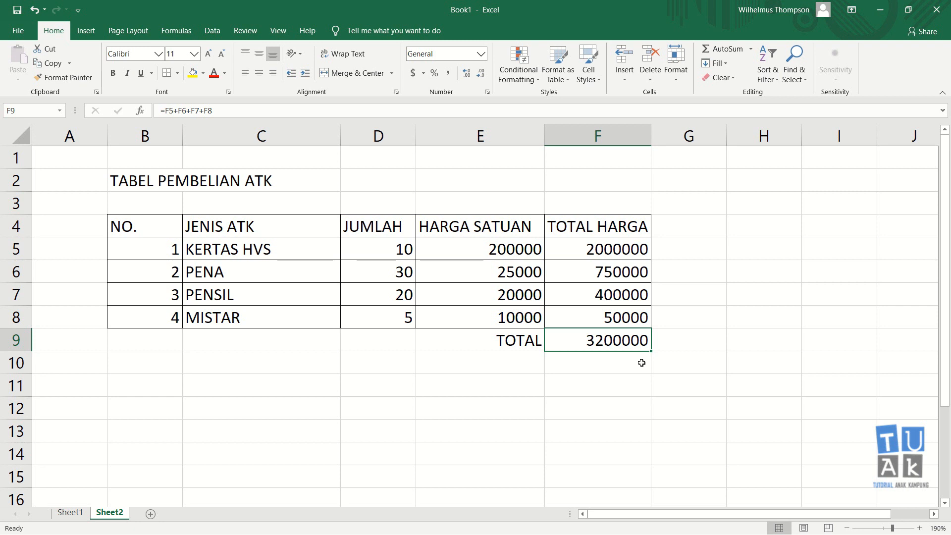
key(Delete)
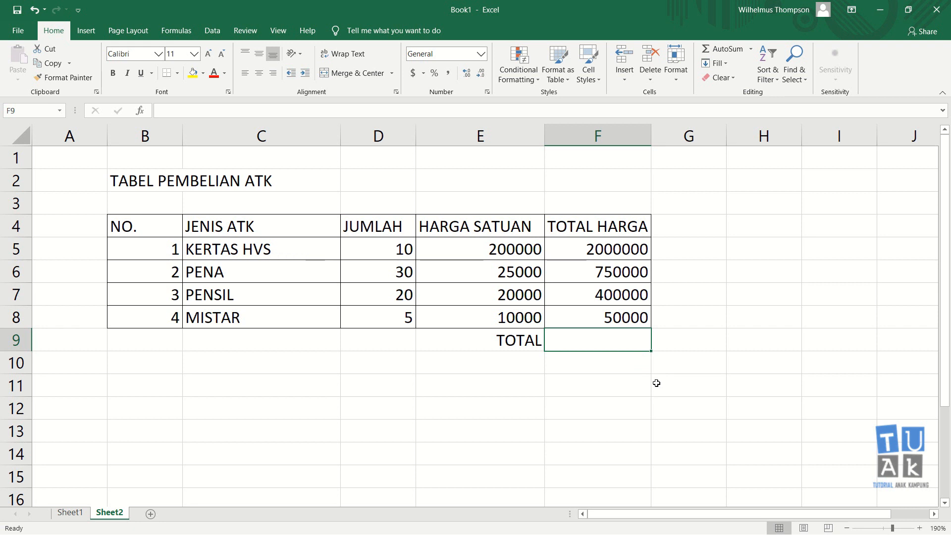
text(=)
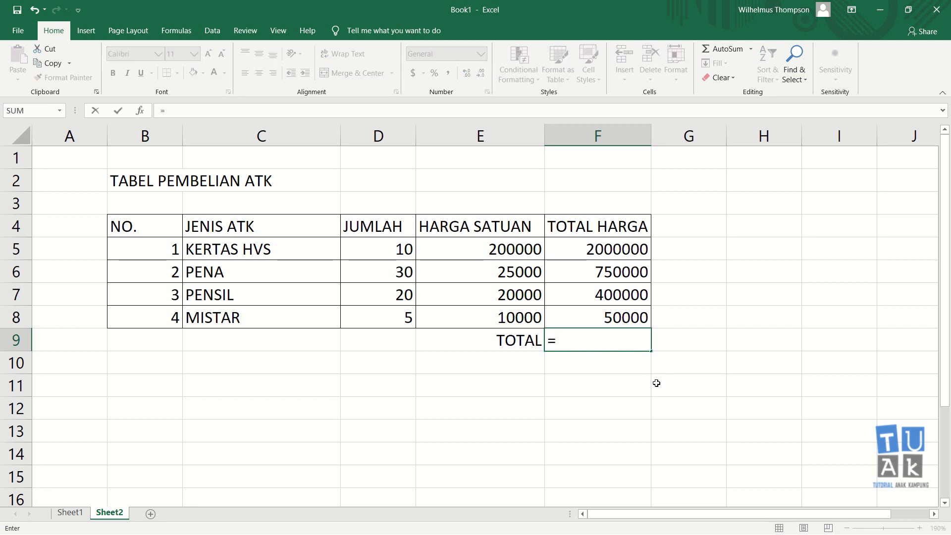
text(SUM)
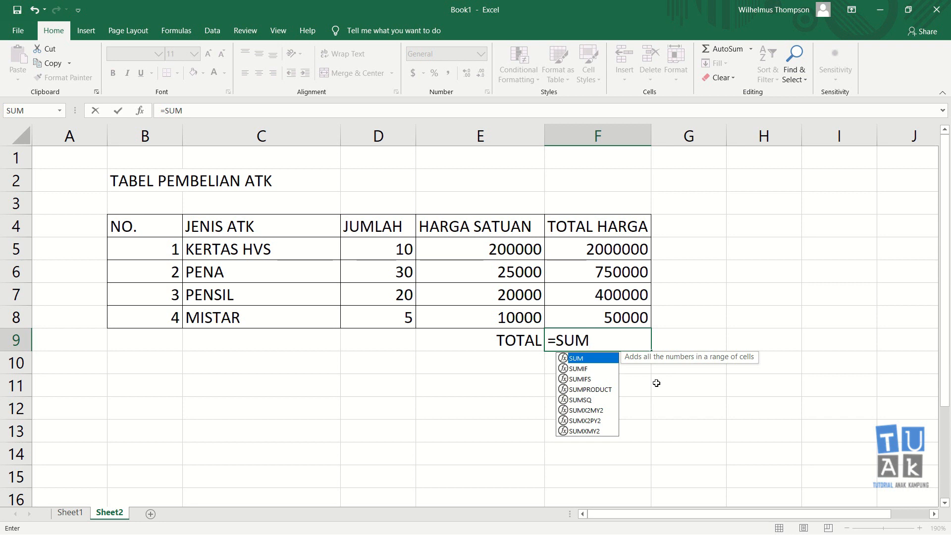
text(()
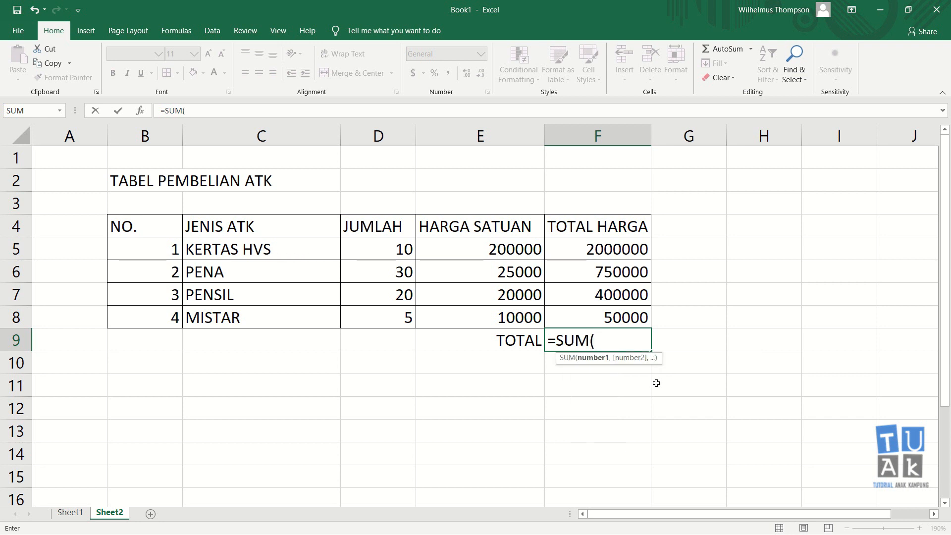
click(614, 250)
drag(614, 250, 616, 313)
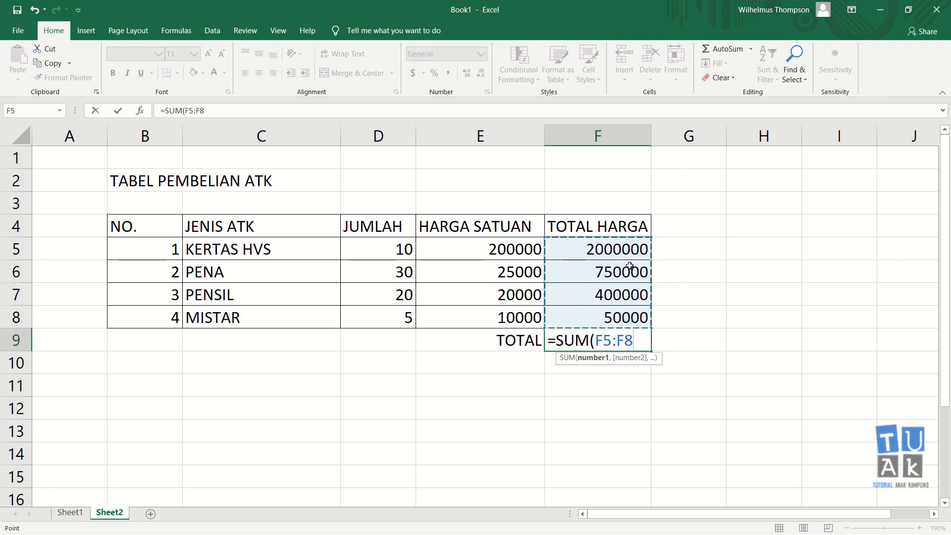
text())
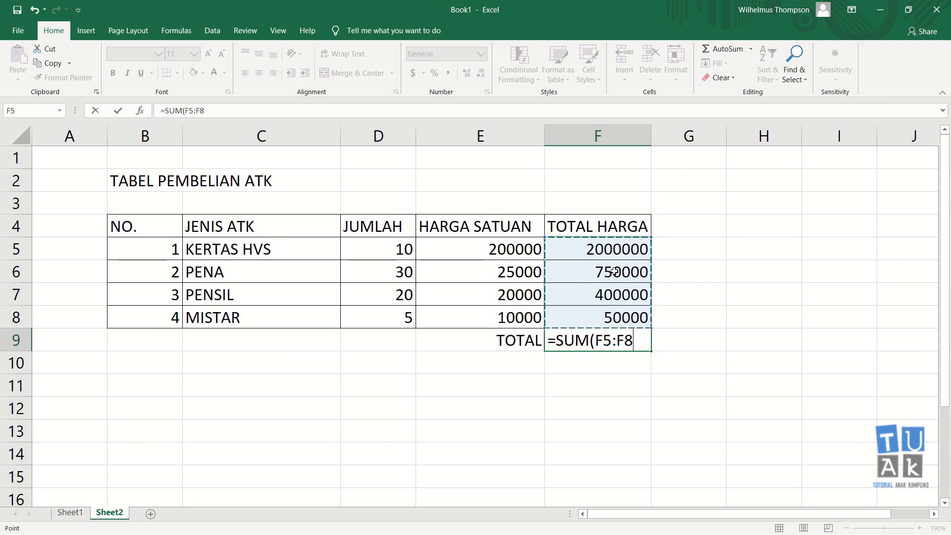
key(Return)
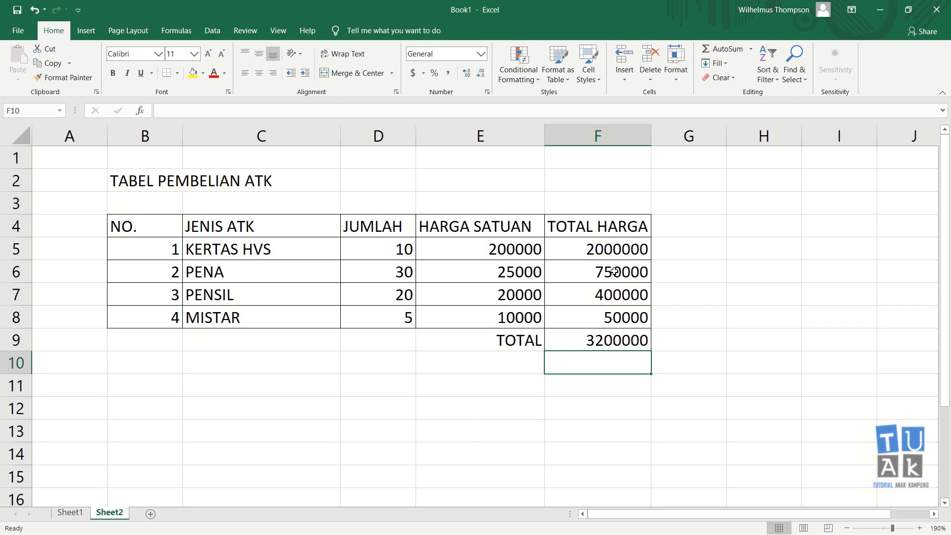
Clear F9 again and fill in the grand total with AutoSum over F5:F8.
click(645, 343)
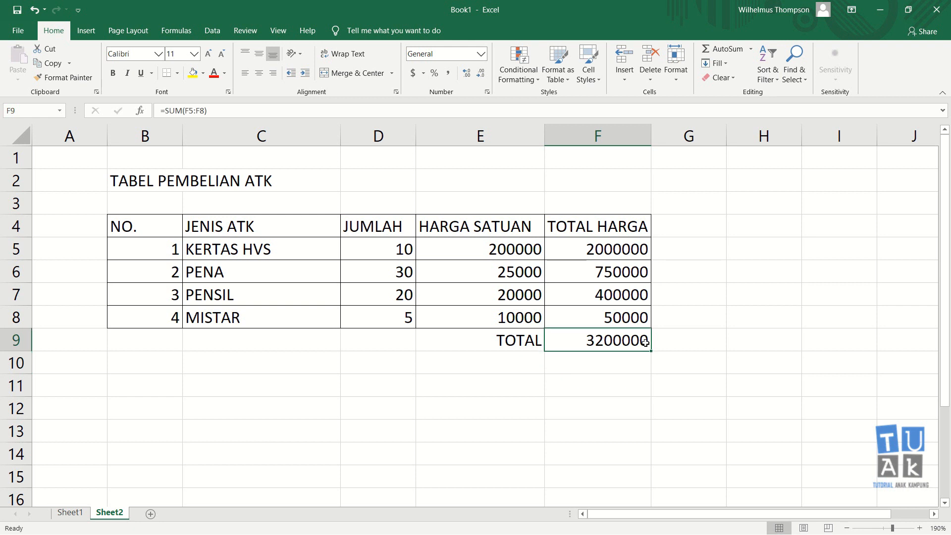
key(Delete)
key(Down)
key(Up)
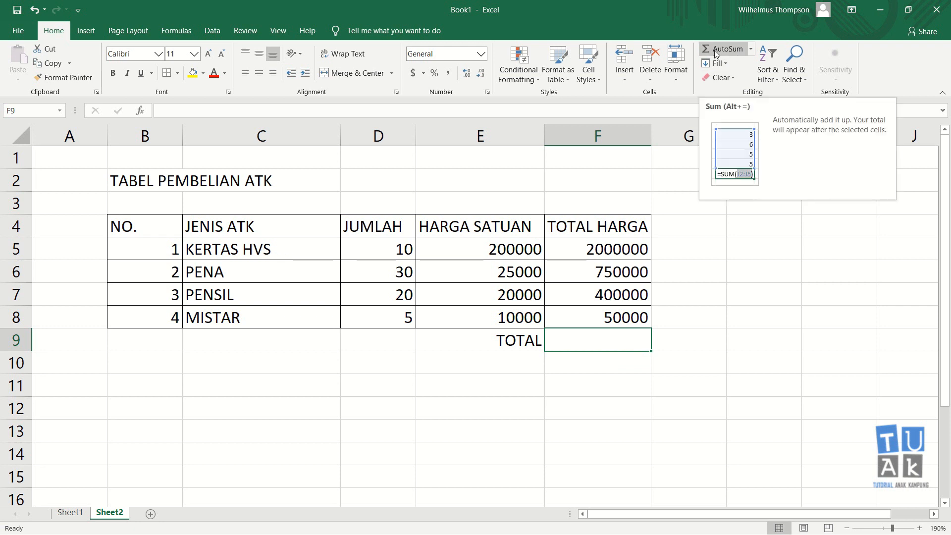
click(580, 376)
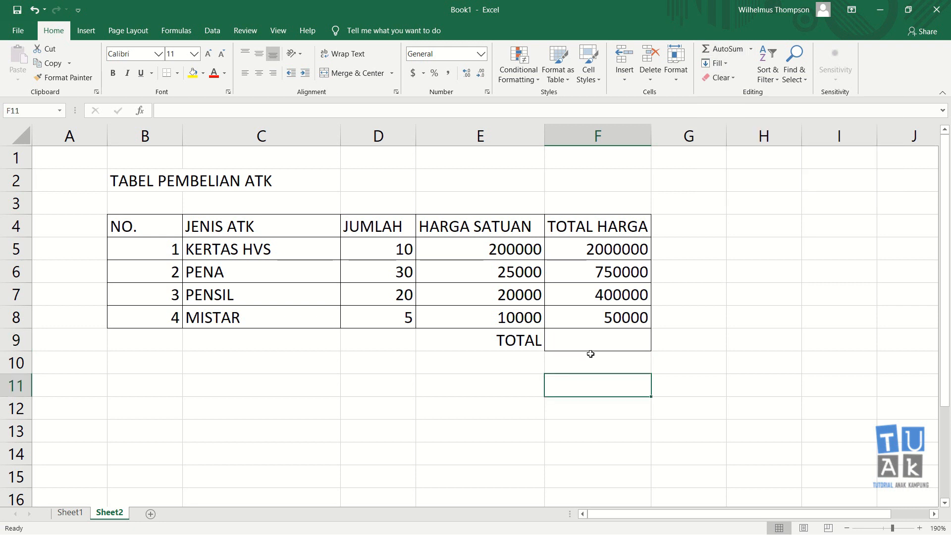
click(596, 339)
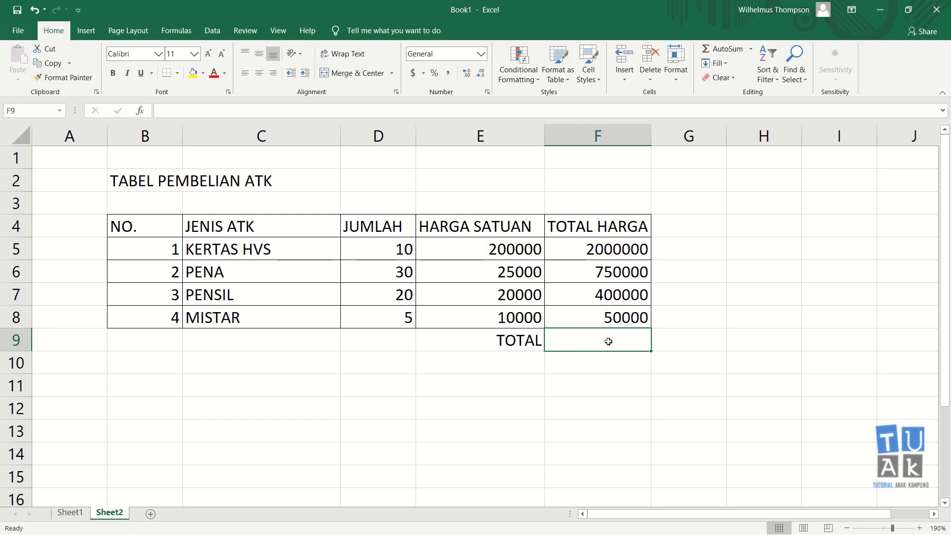
click(717, 49)
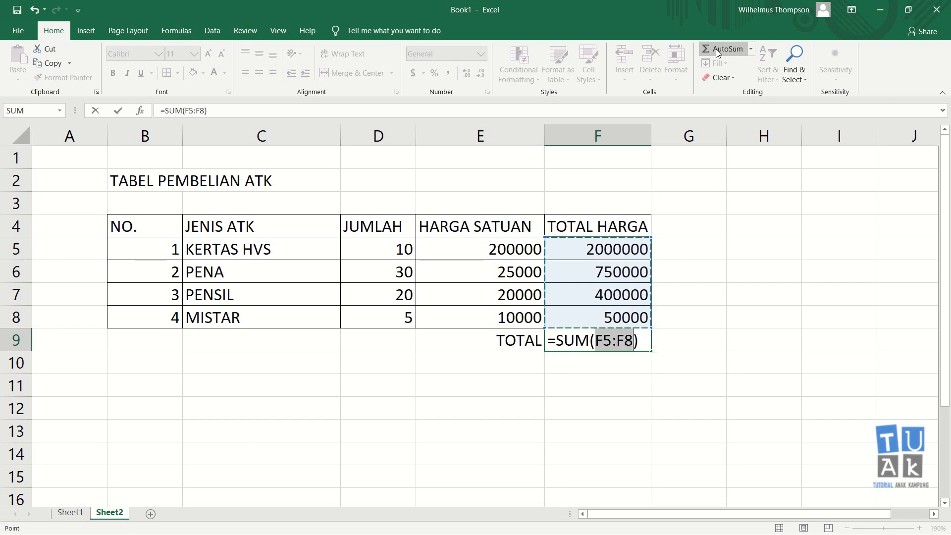
key(Return)
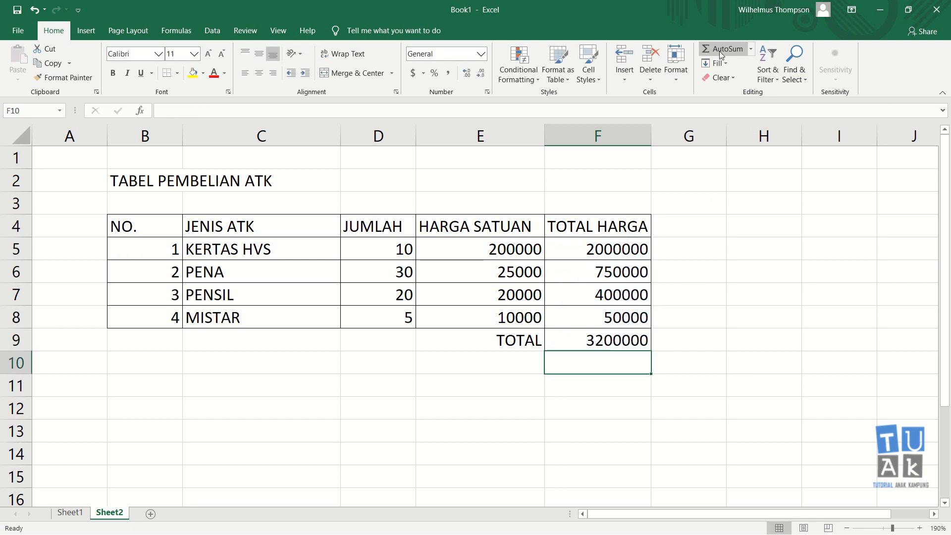
click(568, 431)
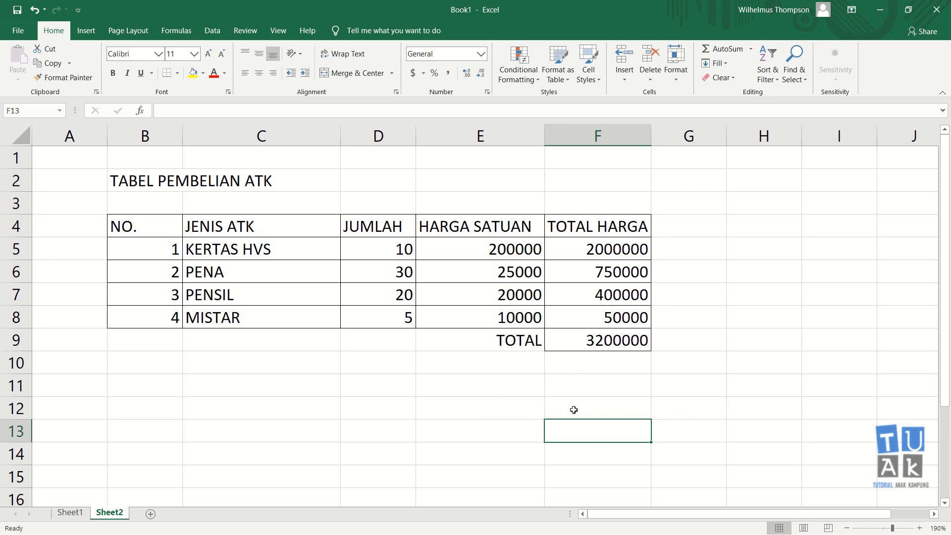
click(588, 336)
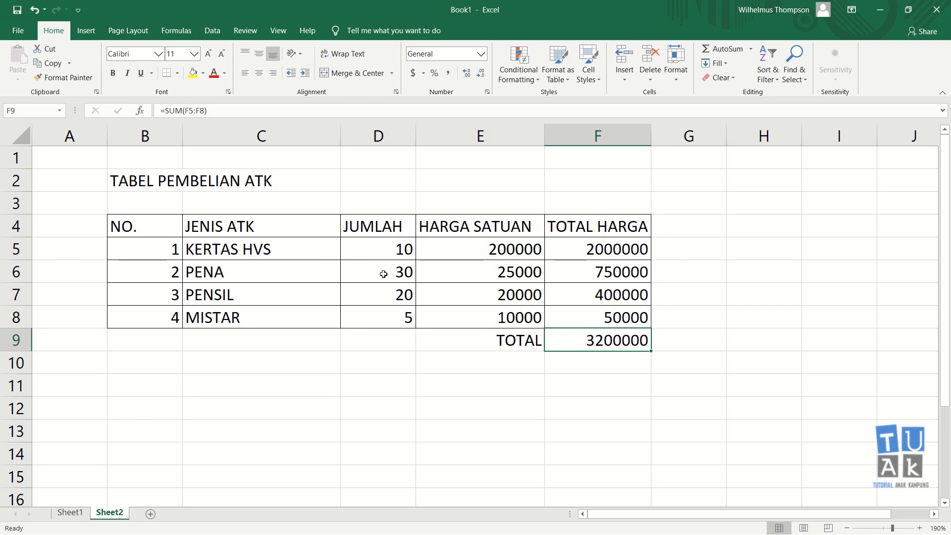
Change the JUMLAH quantities to 5 for KERTAS HVS in D5 and 30 for PENSIL in D7.
click(397, 249)
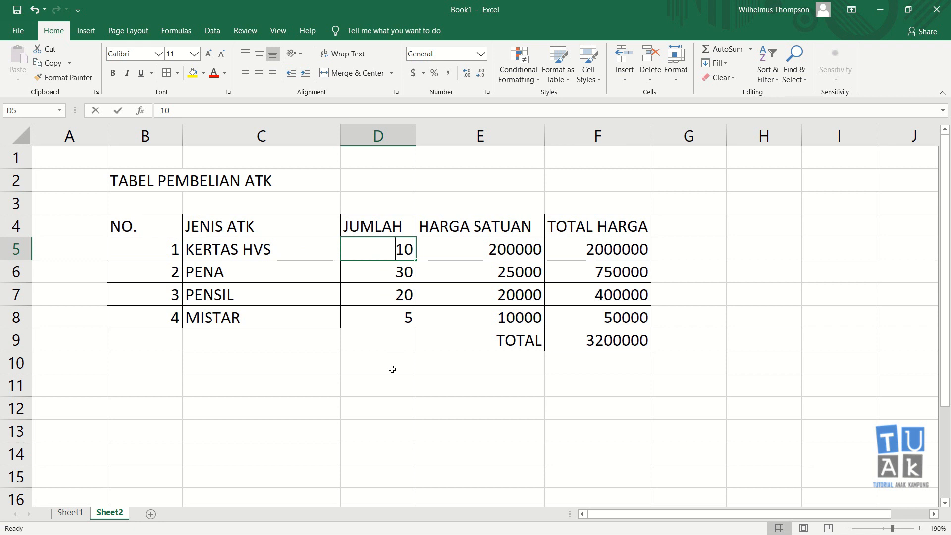
text(5)
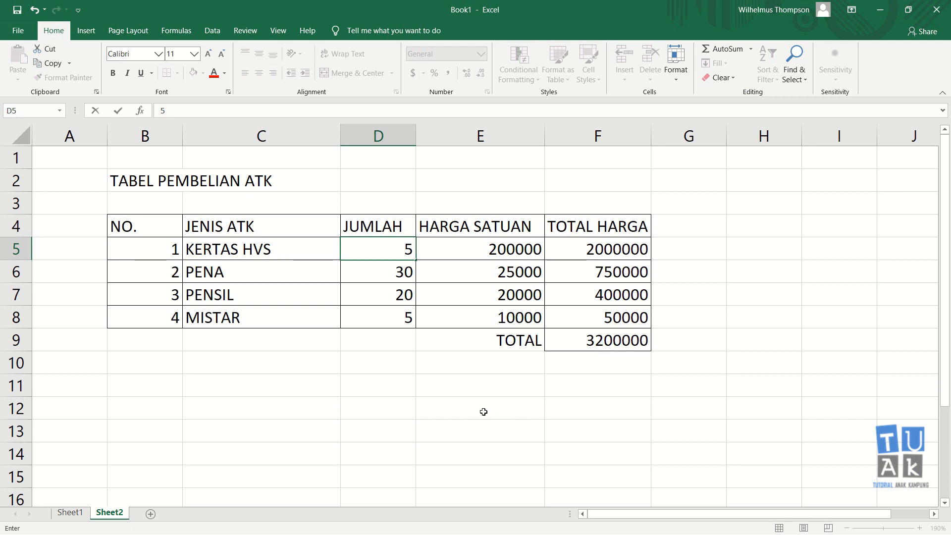
key(Return)
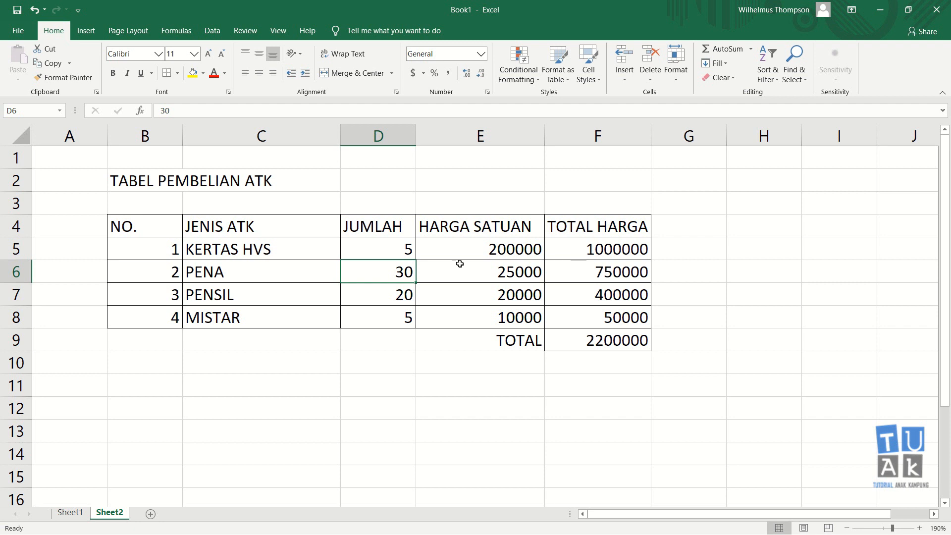
click(395, 248)
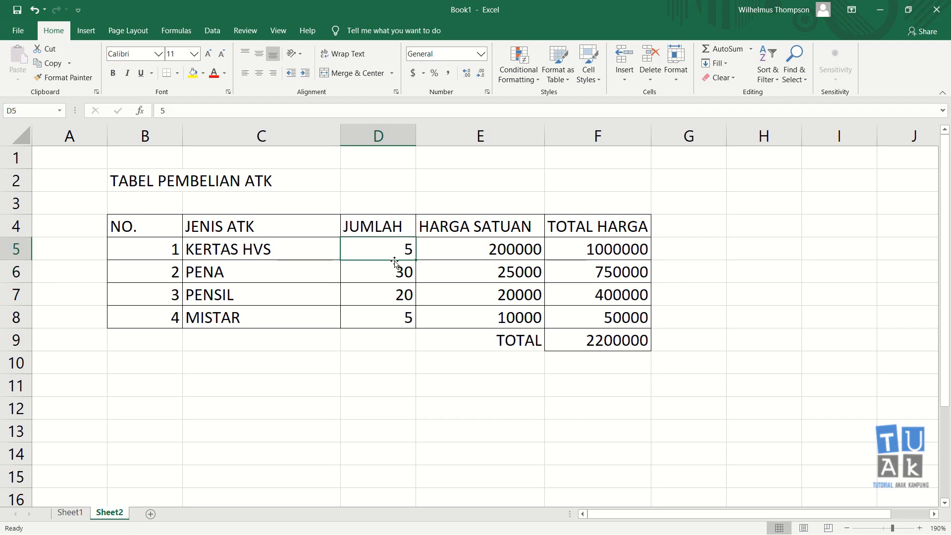
click(397, 295)
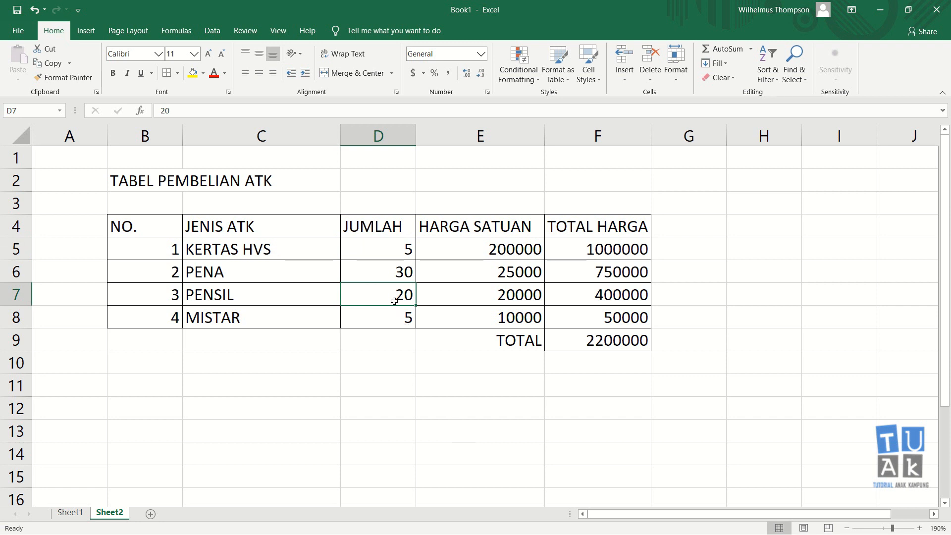
text(30)
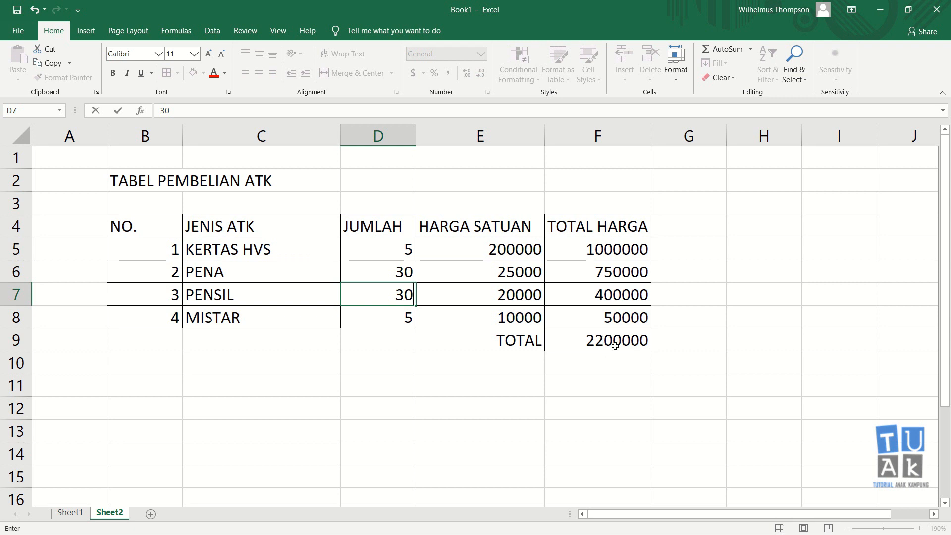
key(Return)
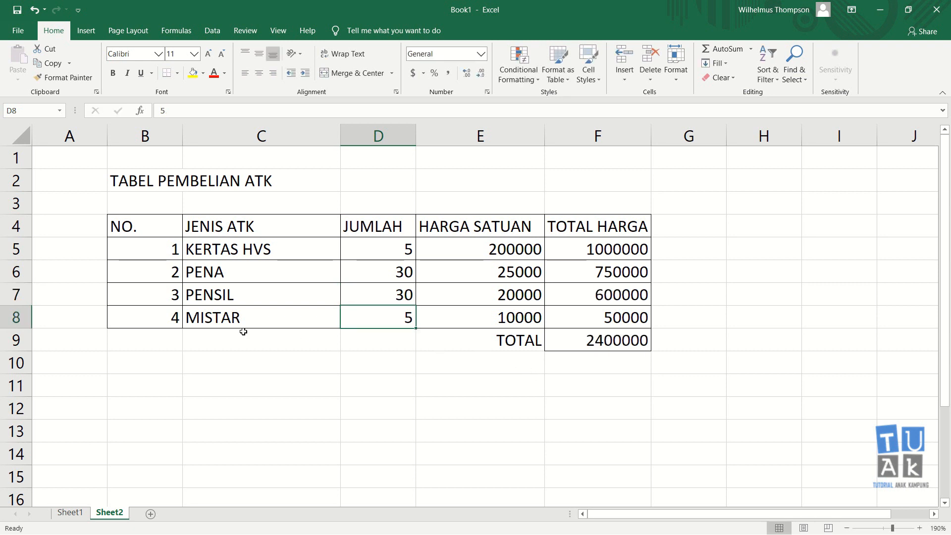
Set the HARGA SATUAN of MISTAR in E8 to 15000.
click(503, 319)
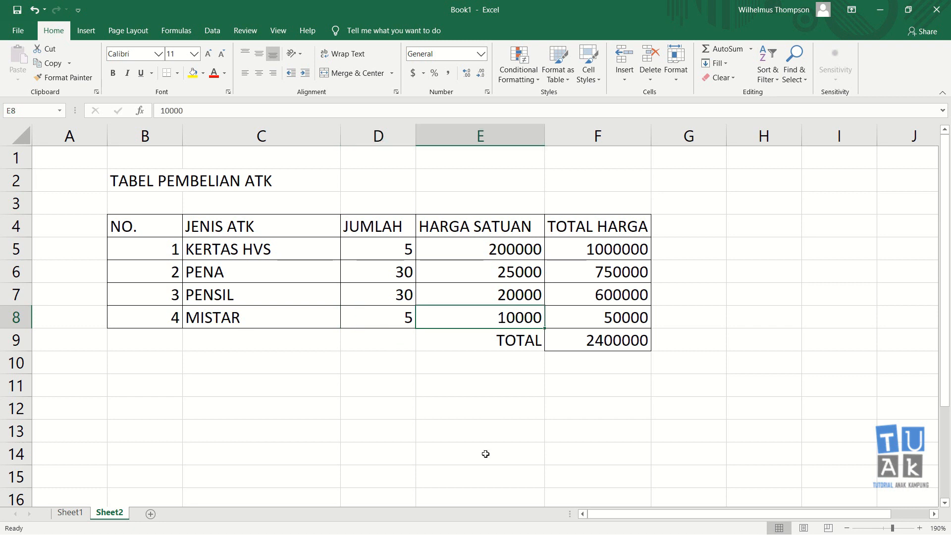
text(15)
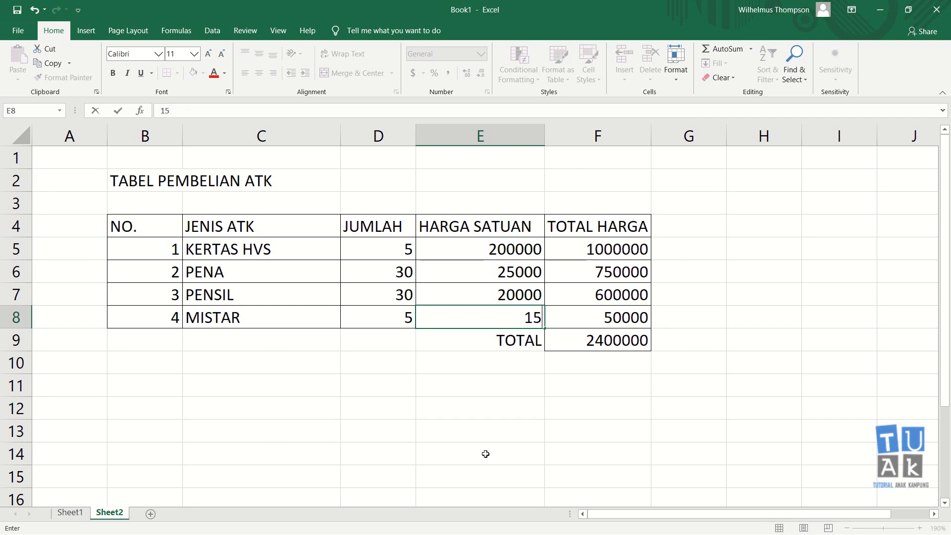
text(000)
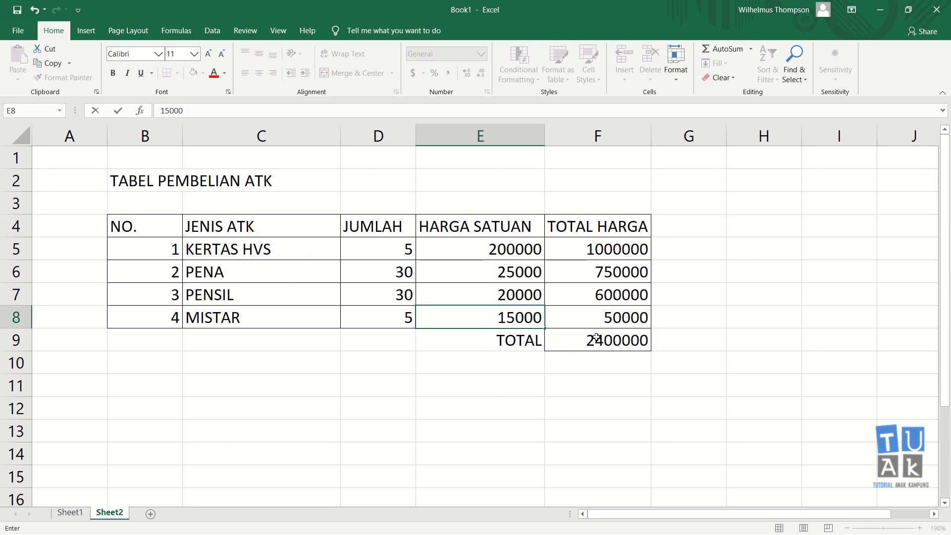
key(Return)
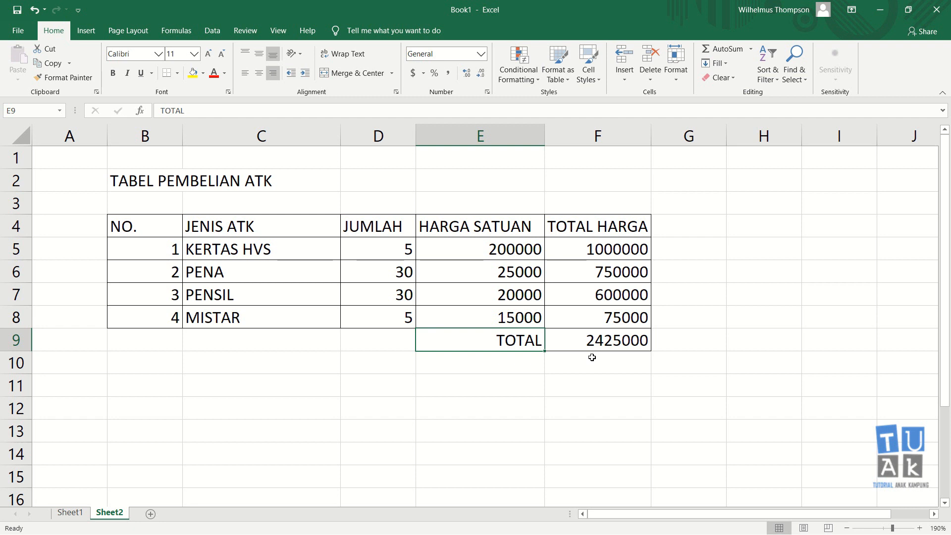
click(520, 371)
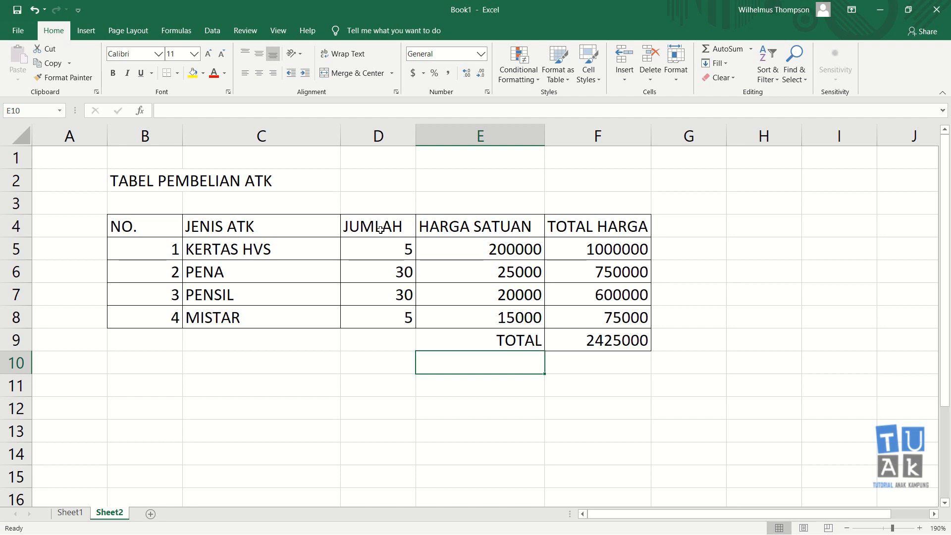
click(458, 391)
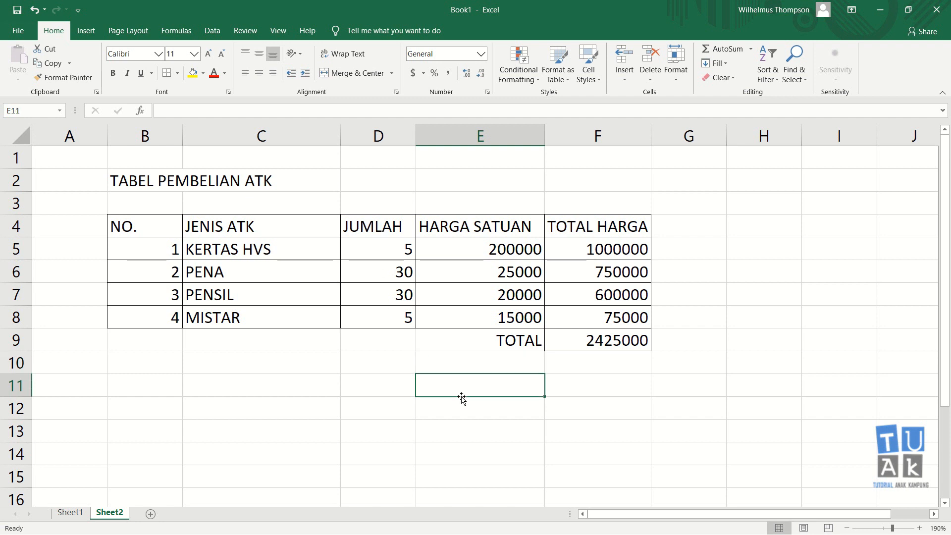